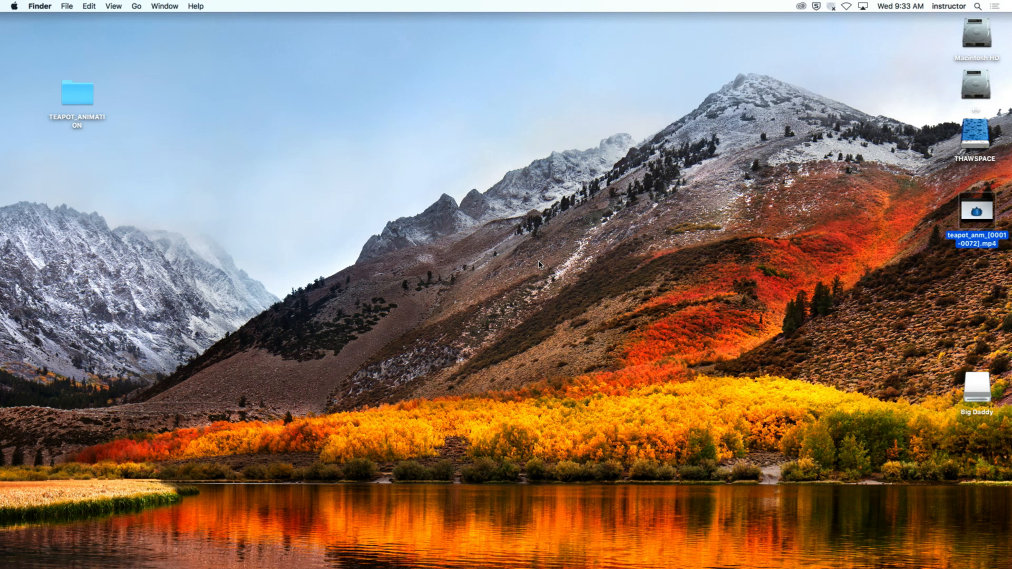
# - Switch to Chrome and open the Catapult Rig & Render assignment from the WEEK 02 course module
pyautogui.click(542, 321)
pyautogui.moveTo(195, 565)
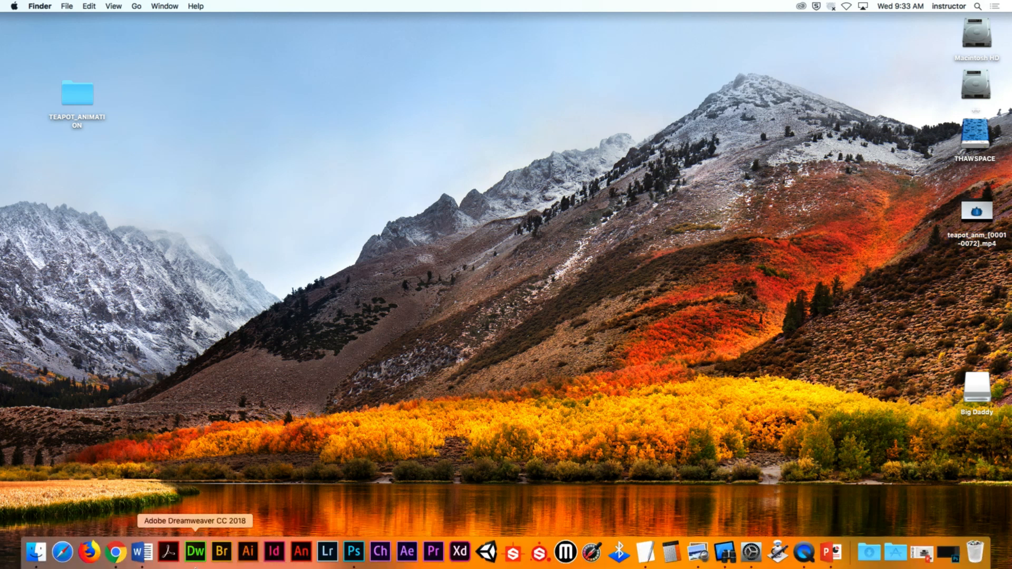
pyautogui.click(115, 552)
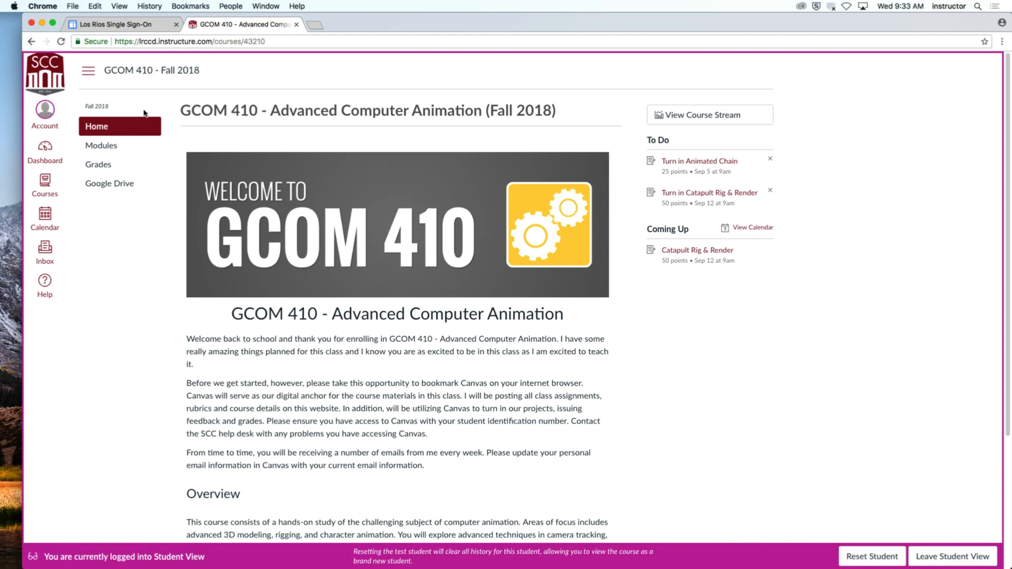
pyautogui.click(114, 145)
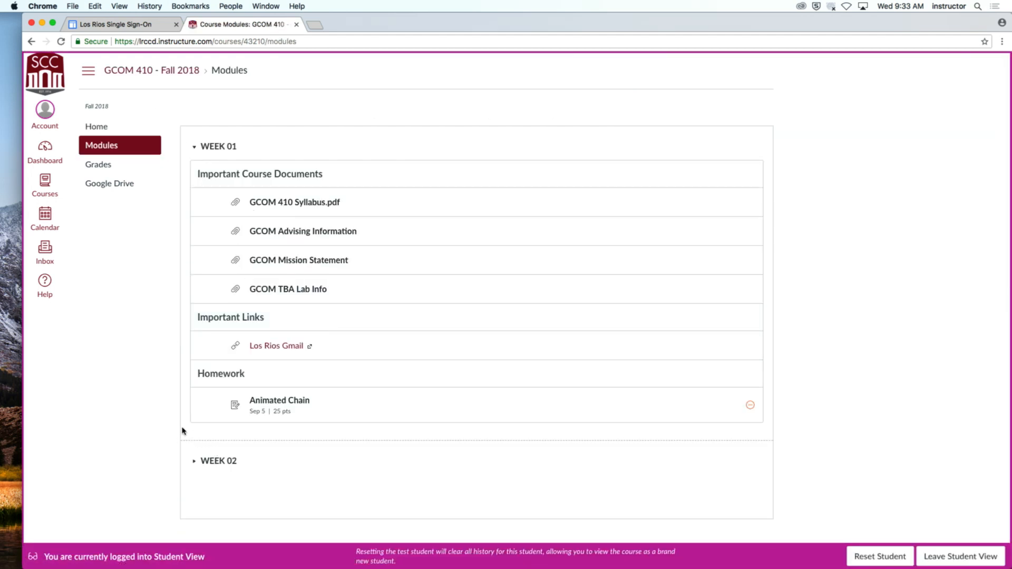
pyautogui.click(196, 150)
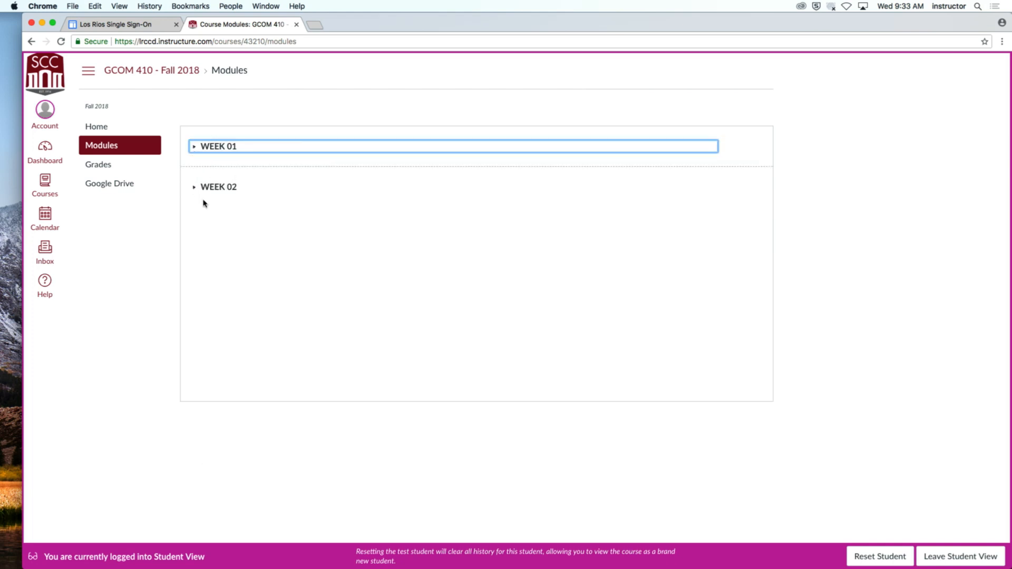
pyautogui.click(194, 189)
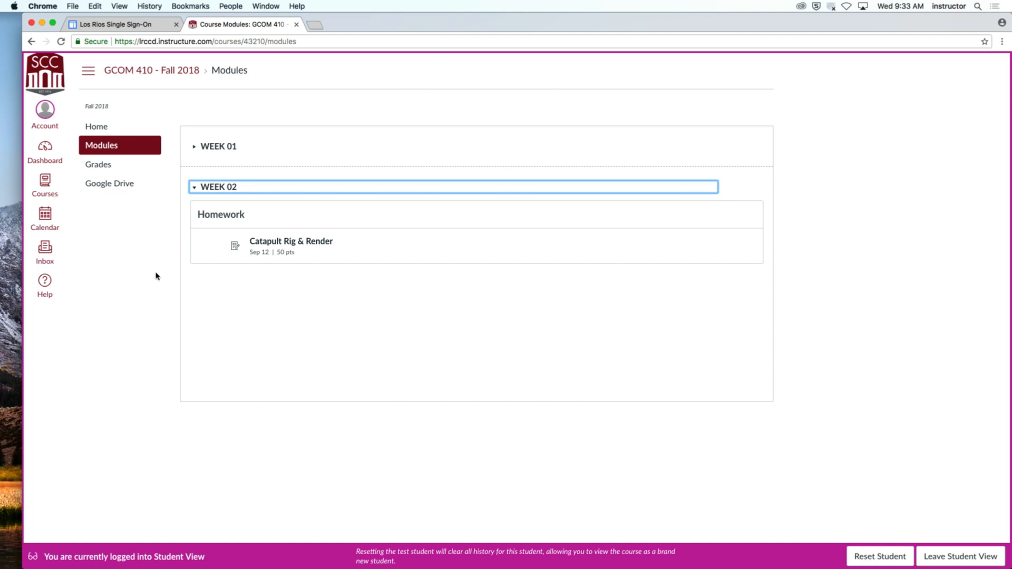
pyautogui.click(275, 248)
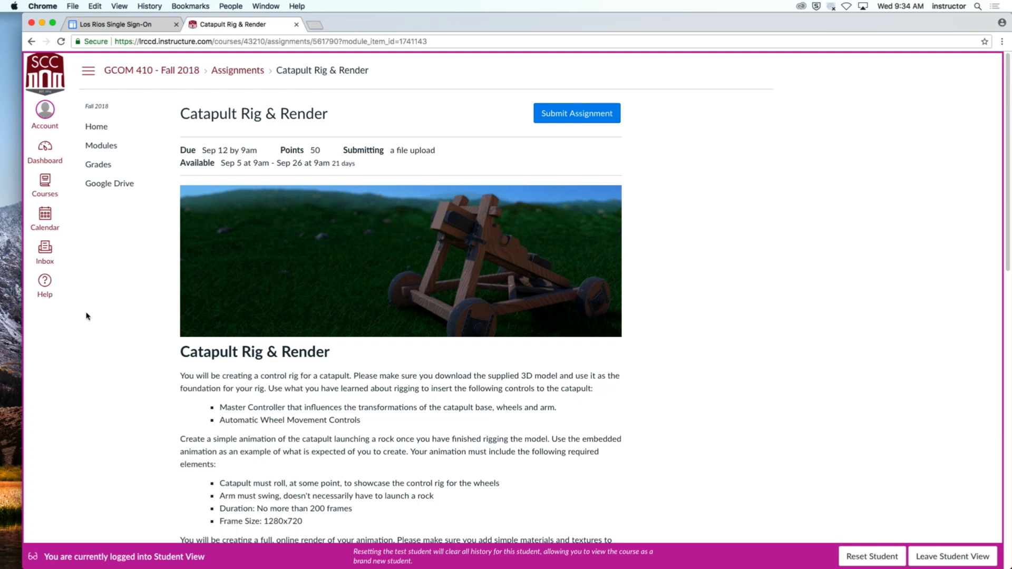
# - Watch the embedded Catapult Example animation in full screen, replay it, and return to the assignment page
pyautogui.scroll(-10, 134, 333)
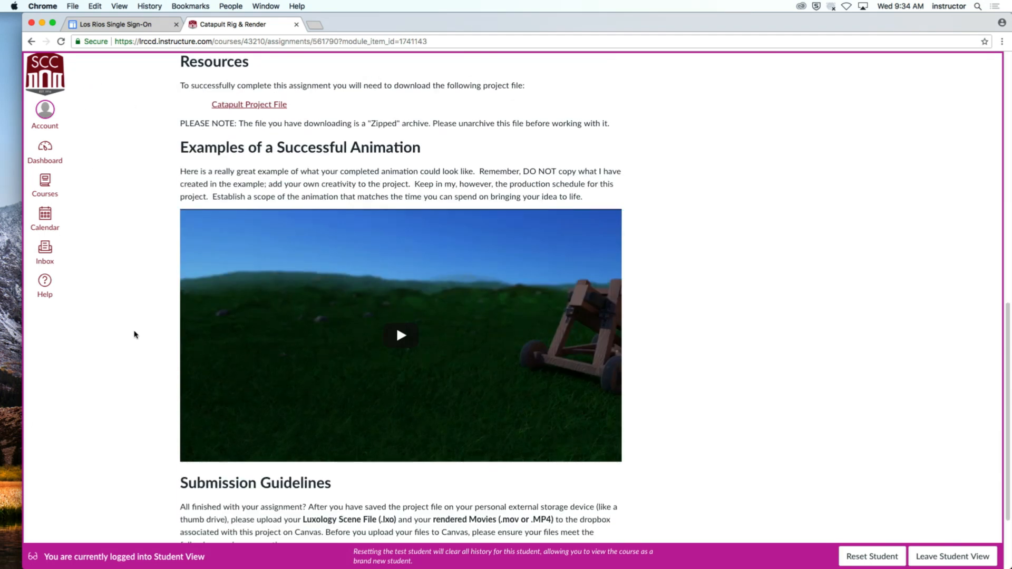
pyautogui.click(372, 336)
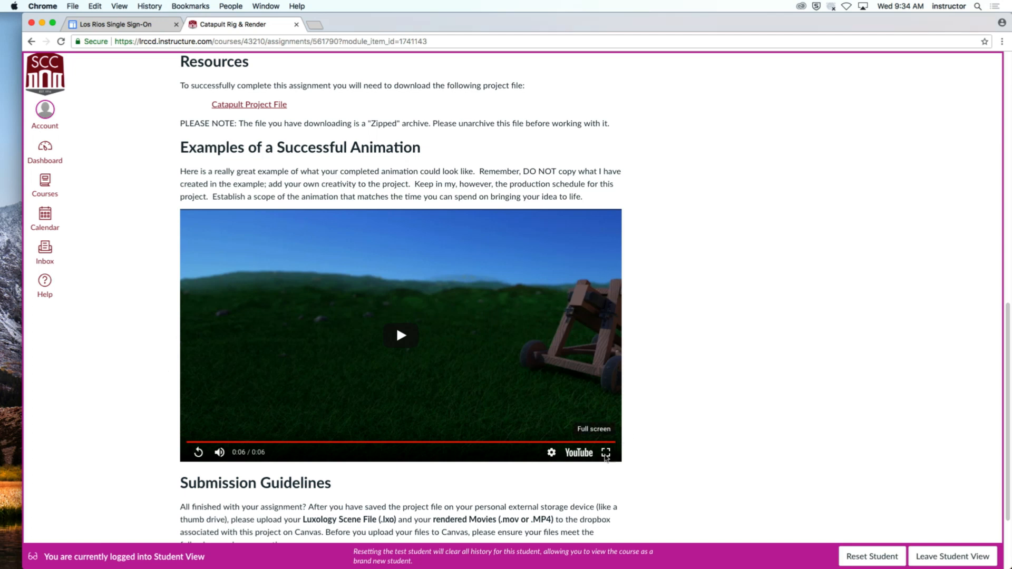
pyautogui.click(605, 453)
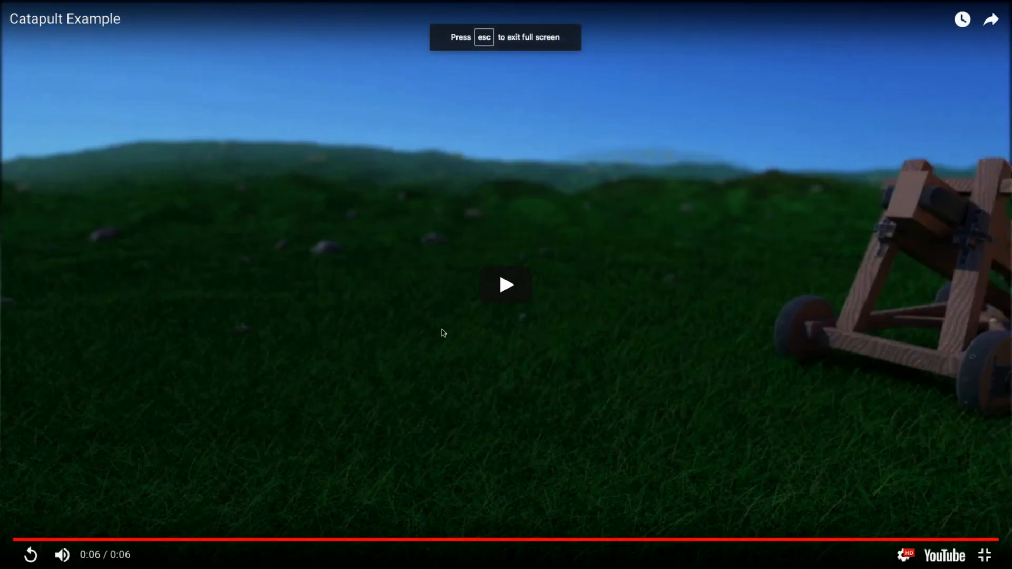
pyautogui.click(506, 285)
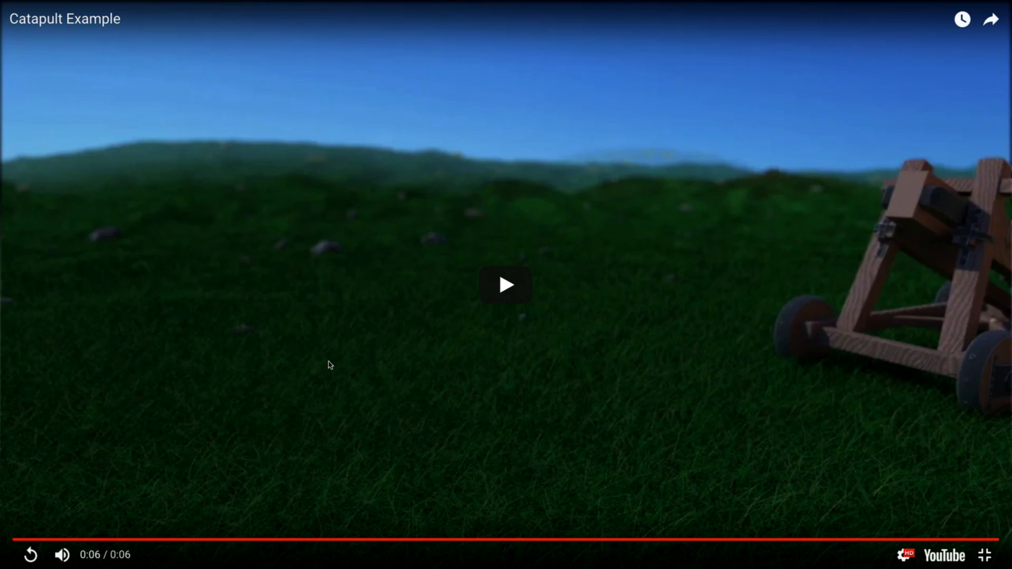
pyautogui.click(500, 288)
pyautogui.press('Escape')
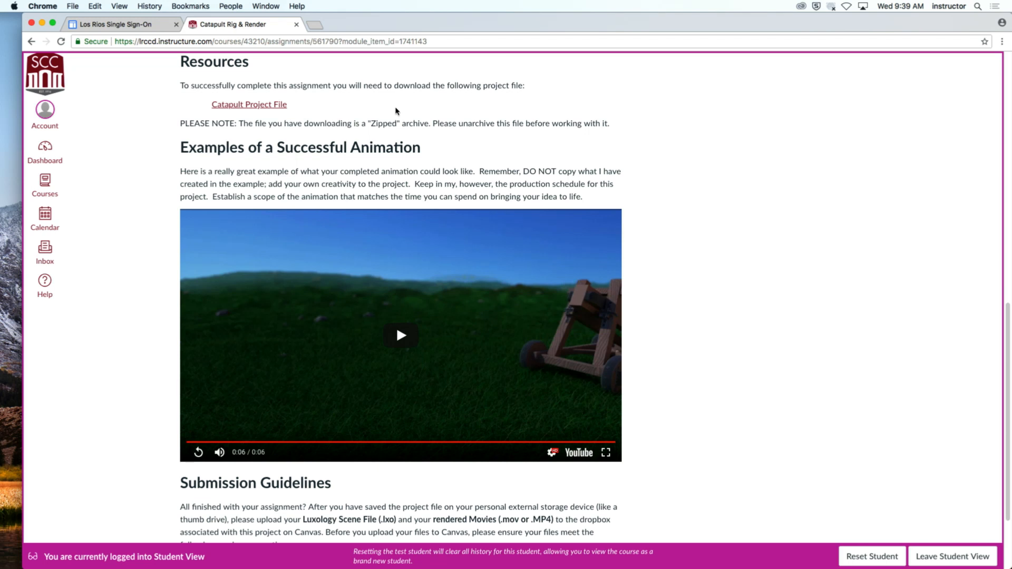
# - Hide Chrome and launch Modo
pyautogui.click(34, 6)
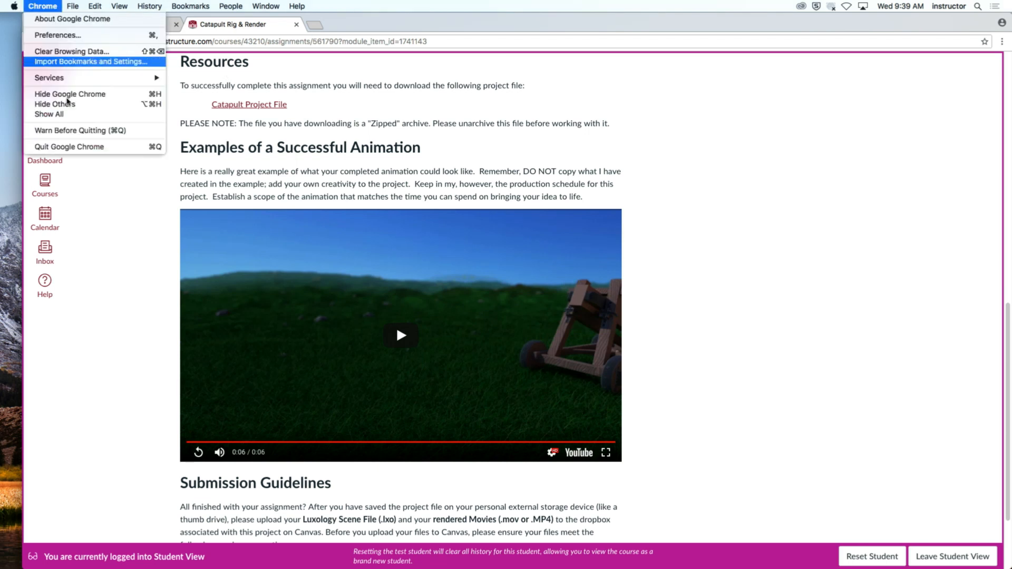
pyautogui.click(67, 95)
pyautogui.moveTo(512, 552)
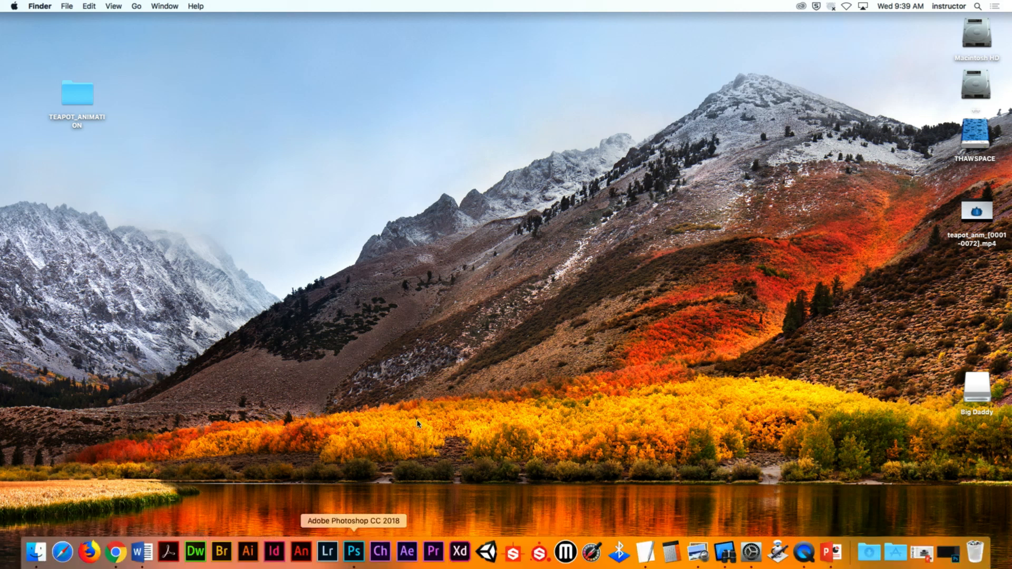
pyautogui.press('super+space')
pyautogui.write('mo')
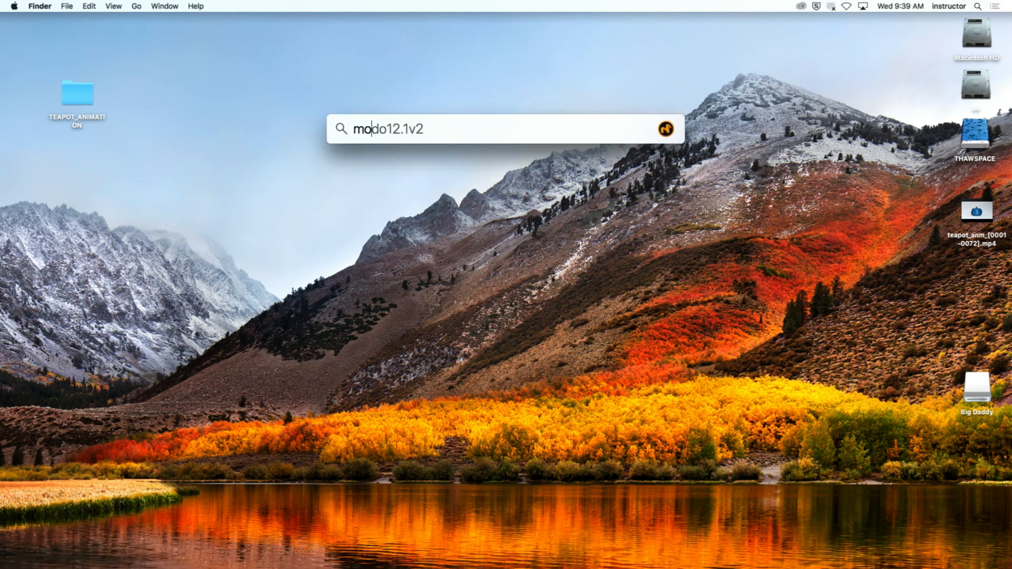
pyautogui.press('Return')
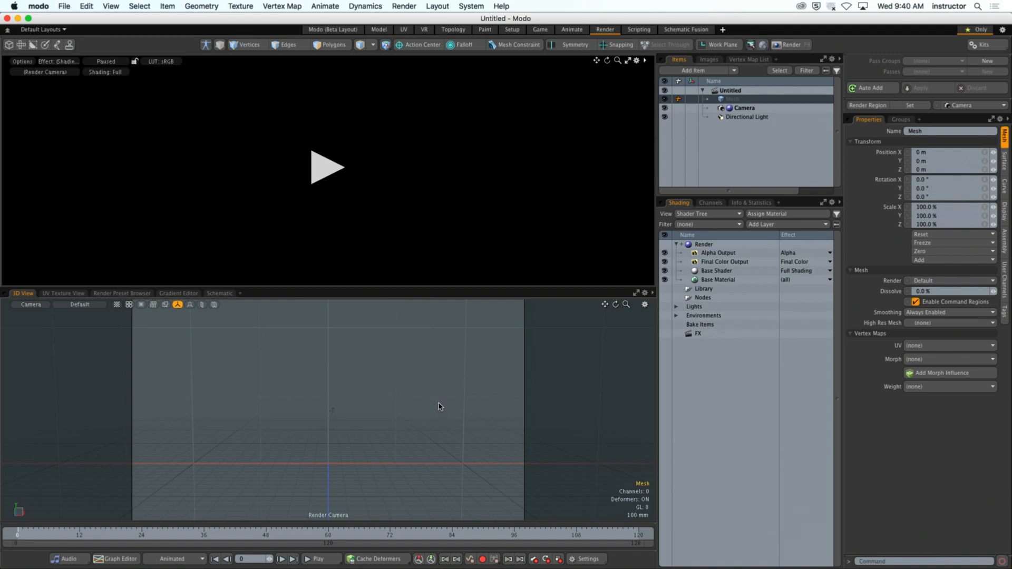
# - Switch to the Model layout and hide the work plane and grid in the 3D viewport
pyautogui.click(379, 30)
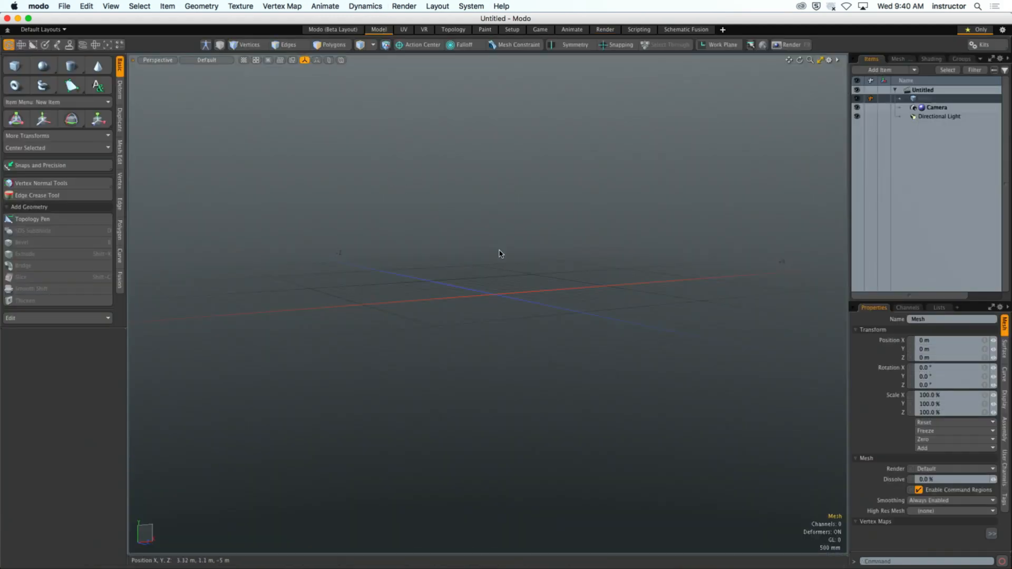
pyautogui.press('o')
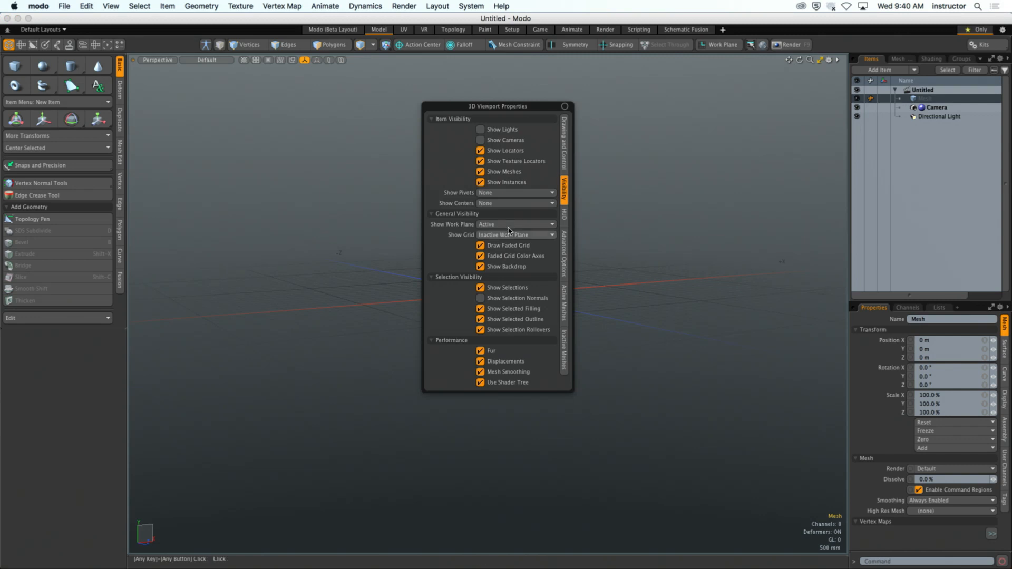
pyautogui.click(506, 224)
pyautogui.click(507, 210)
pyautogui.click(513, 235)
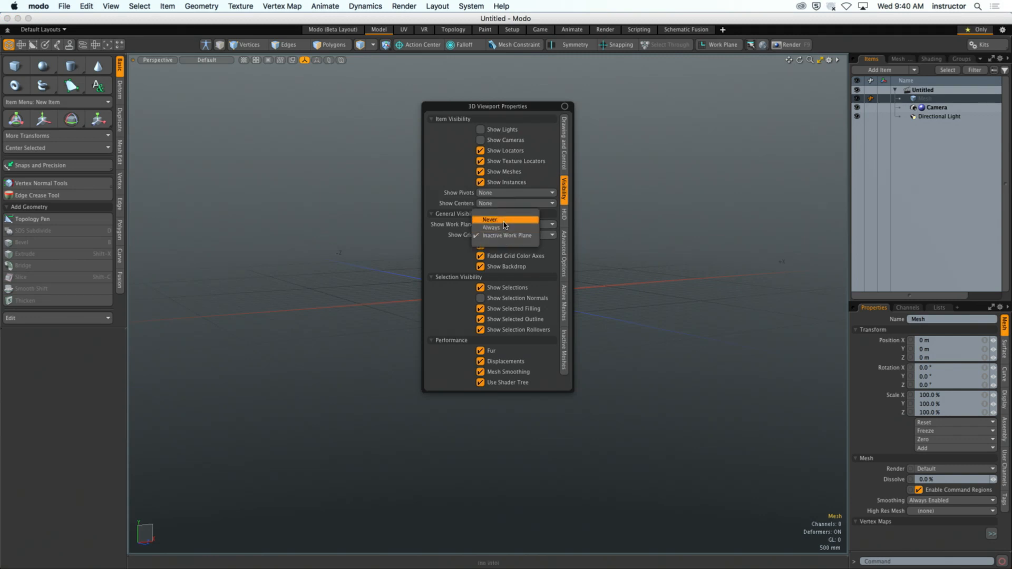
pyautogui.click(503, 218)
# - Change the 3D viewport's GL background from a gradient to a plain solid colour
pyautogui.click(566, 167)
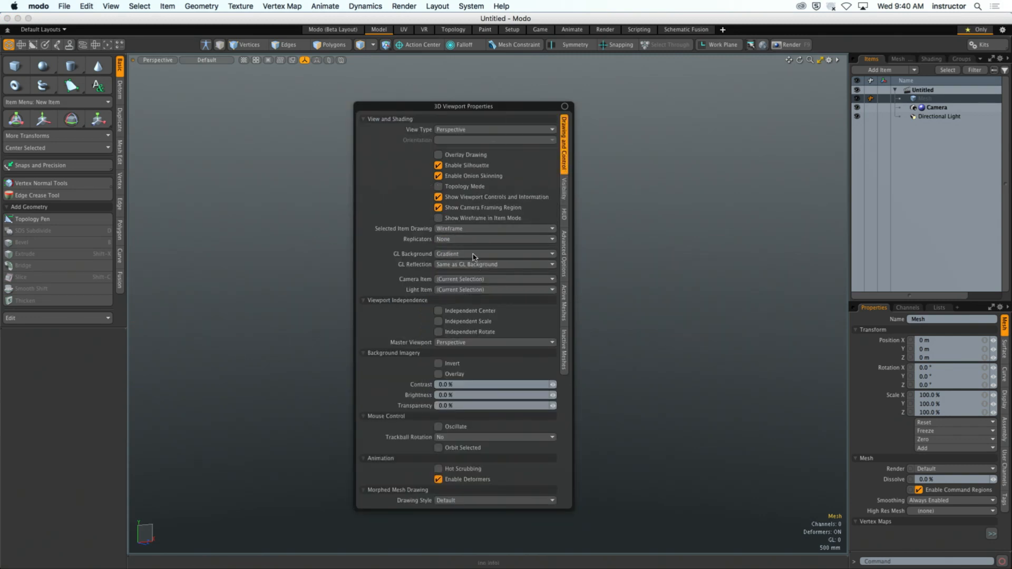
pyautogui.click(474, 255)
pyautogui.click(474, 246)
pyautogui.keyDown('alt'); pyautogui.moveTo(580, 248); pyautogui.dragTo(448, 271); pyautogui.keyUp('alt')
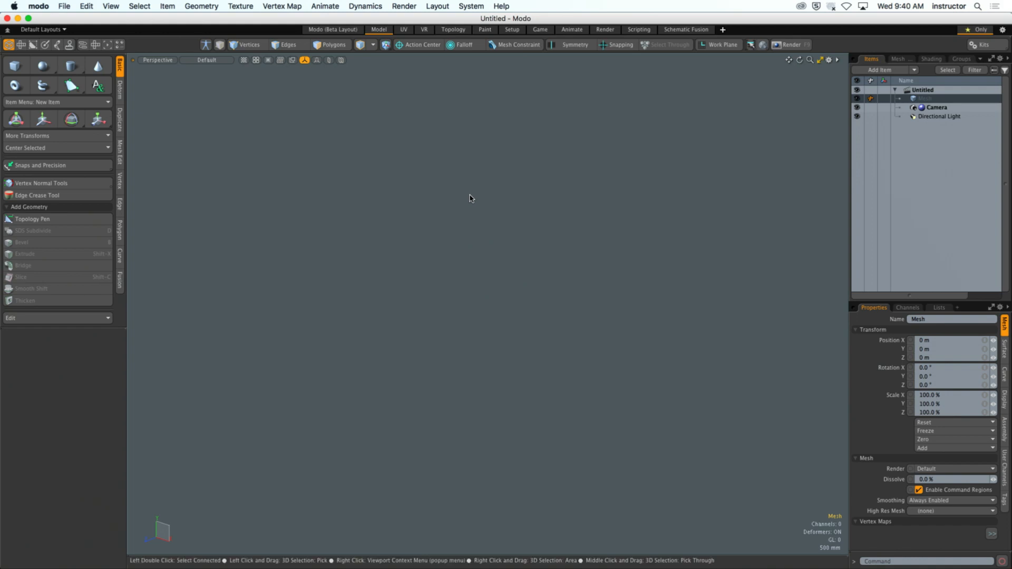
# - Draw a flat 24-sided cylinder disc along the Z axis with a radius of about 9.05 m
pyautogui.keyDown('alt'); pyautogui.moveTo(439, 224); pyautogui.dragTo(456, 220); pyautogui.keyUp('alt')
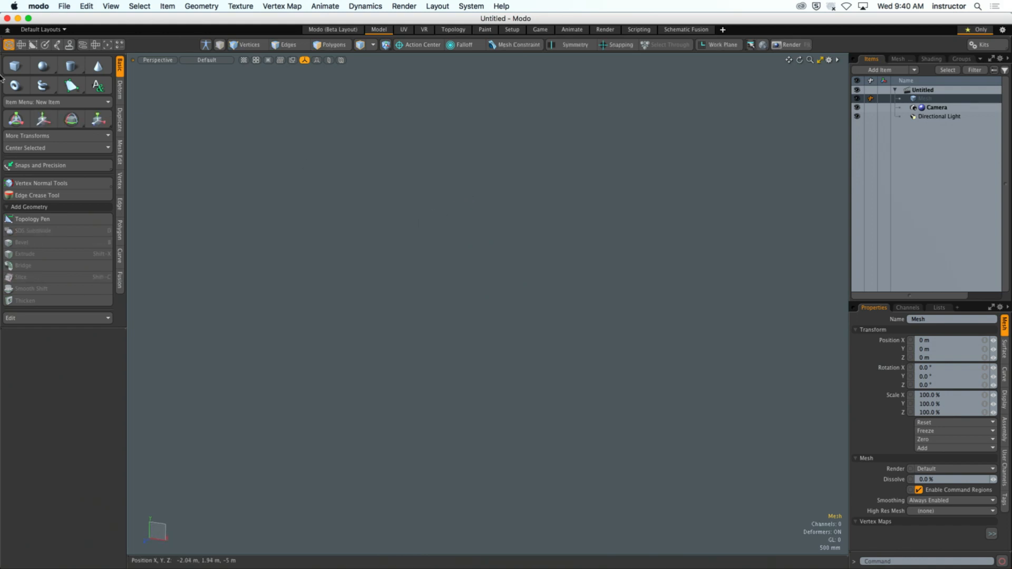
pyautogui.click(71, 65)
pyautogui.moveTo(478, 293); pyautogui.dragTo(696, 321)
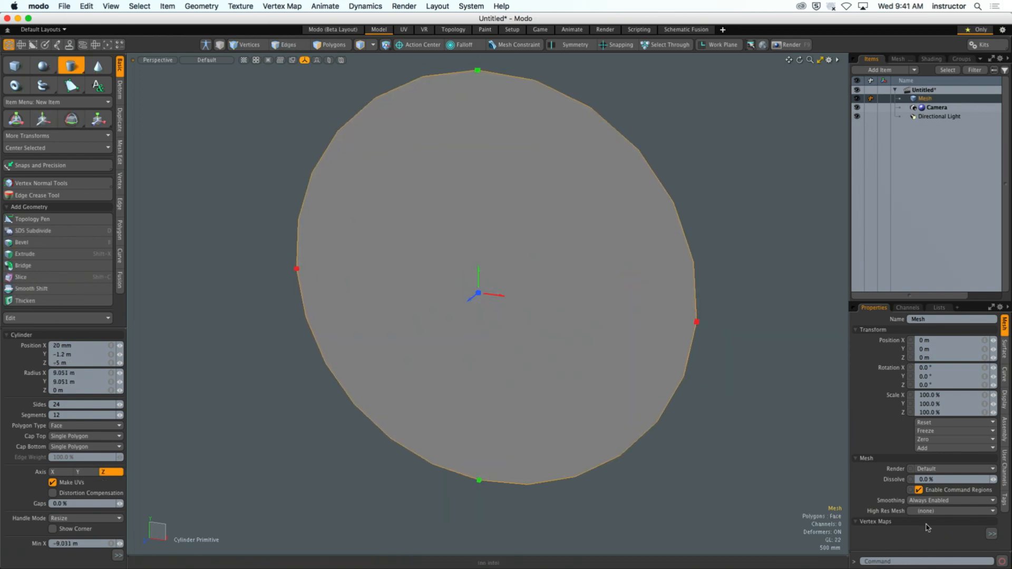
pyautogui.keyDown('alt'); pyautogui.moveTo(718, 425); pyautogui.dragTo(675, 429); pyautogui.keyUp('alt')
pyautogui.press('Escape')
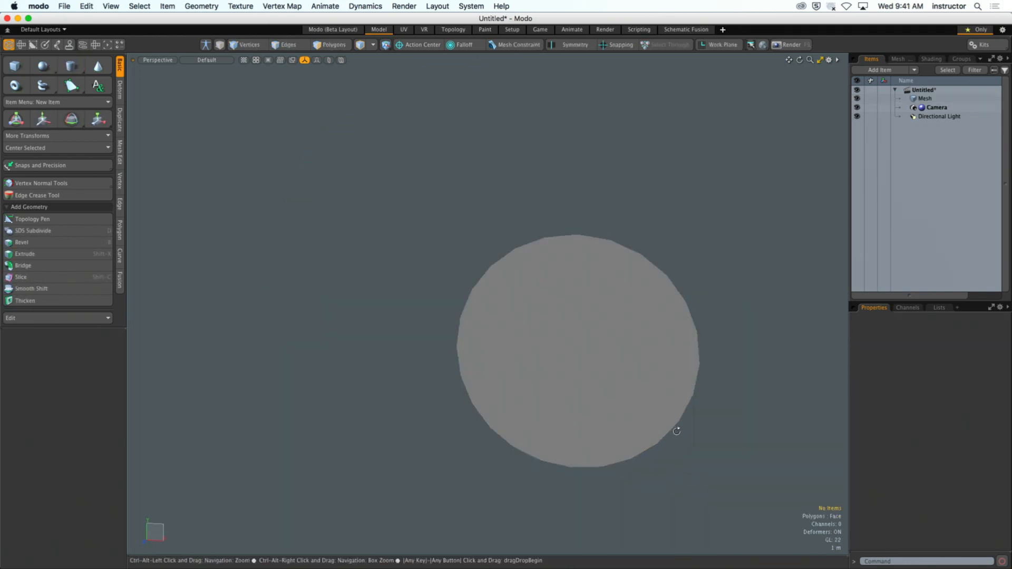
# - Select the disc polygon and center it on all axes
pyautogui.click(632, 373)
pyautogui.keyDown('alt'); pyautogui.keyDown('shift'); pyautogui.moveTo(632, 372); pyautogui.dragTo(547, 291); pyautogui.keyUp('shift'); pyautogui.keyUp('alt')
pyautogui.click(41, 148)
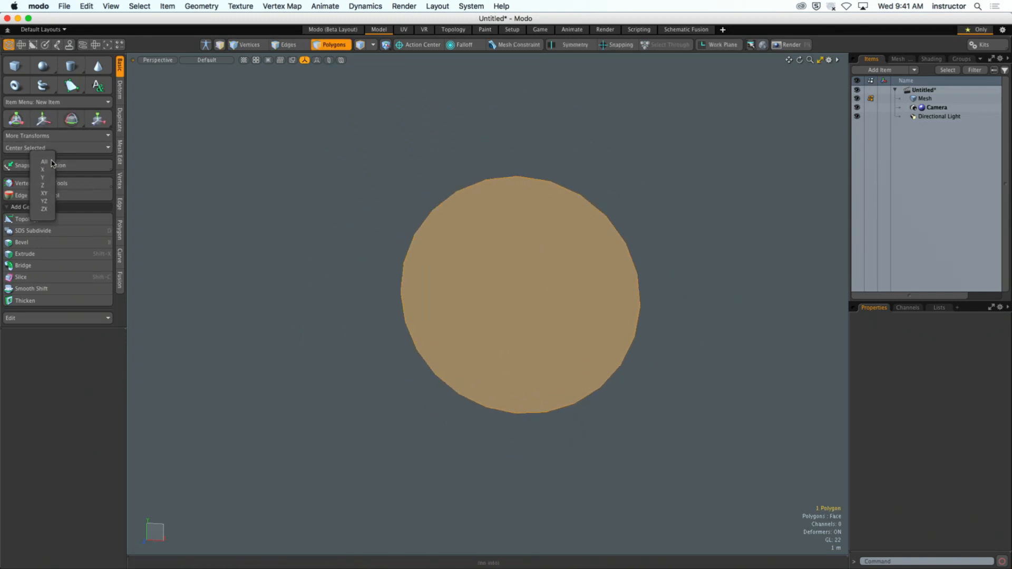
pyautogui.click(38, 161)
# - Bevel the disc polygon inward repeatedly to form three concentric rings, the middle one narrow, around a central face
pyautogui.keyDown('alt'); pyautogui.moveTo(340, 305); pyautogui.dragTo(680, 343); pyautogui.keyUp('alt')
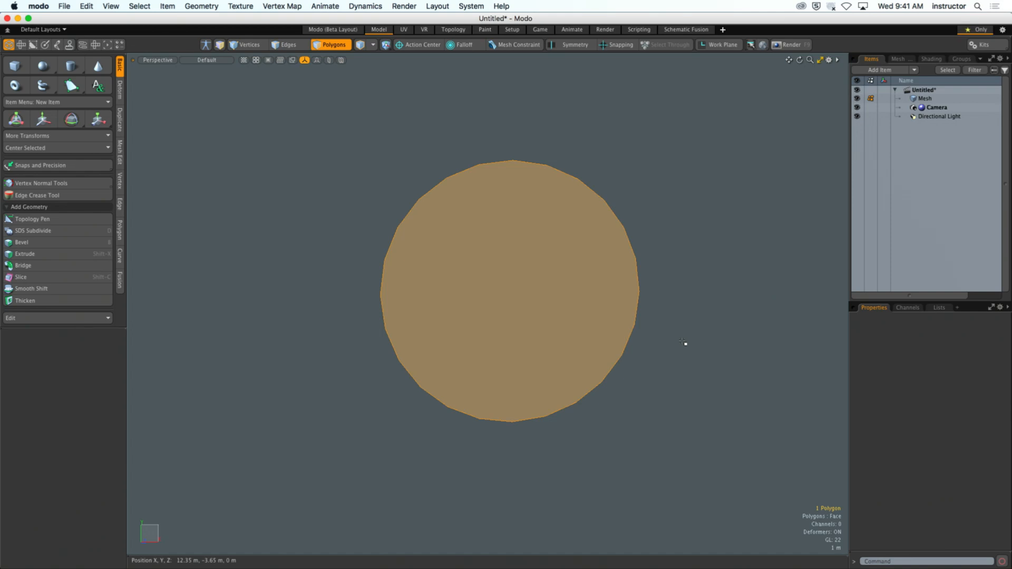
pyautogui.click(680, 267)
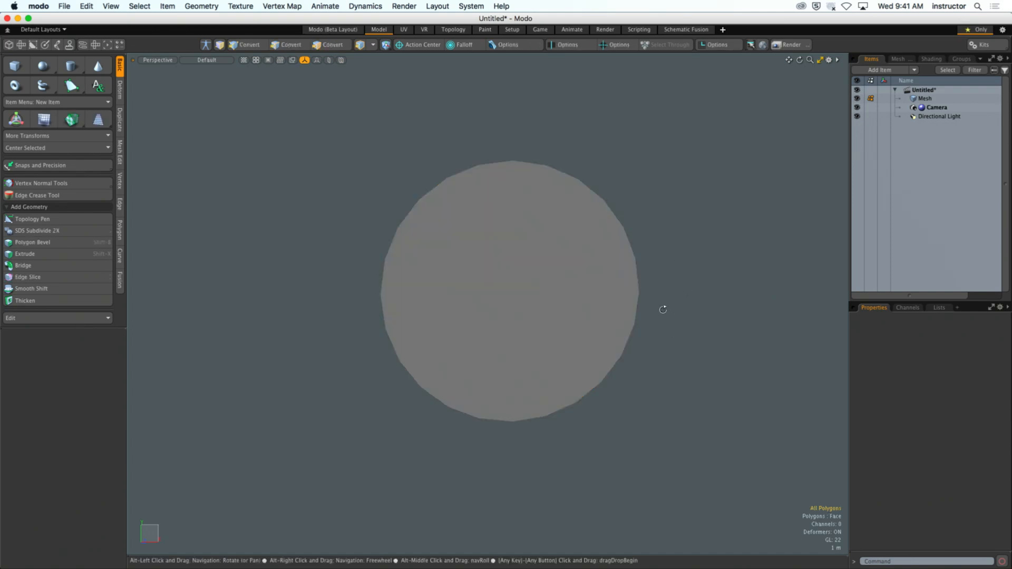
pyautogui.keyDown('alt'); pyautogui.moveTo(662, 307); pyautogui.dragTo(646, 322); pyautogui.keyUp('alt')
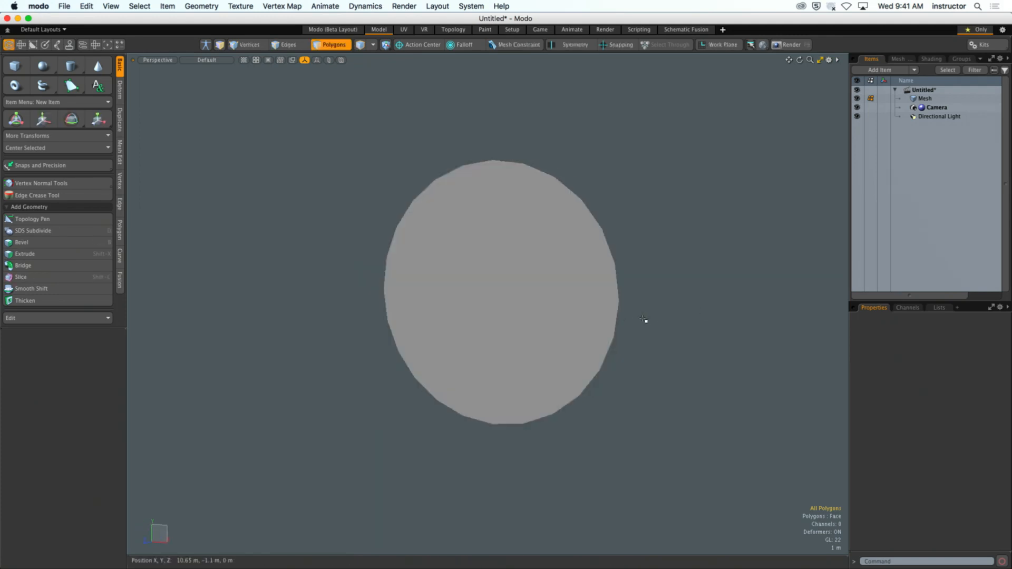
pyautogui.click(550, 287)
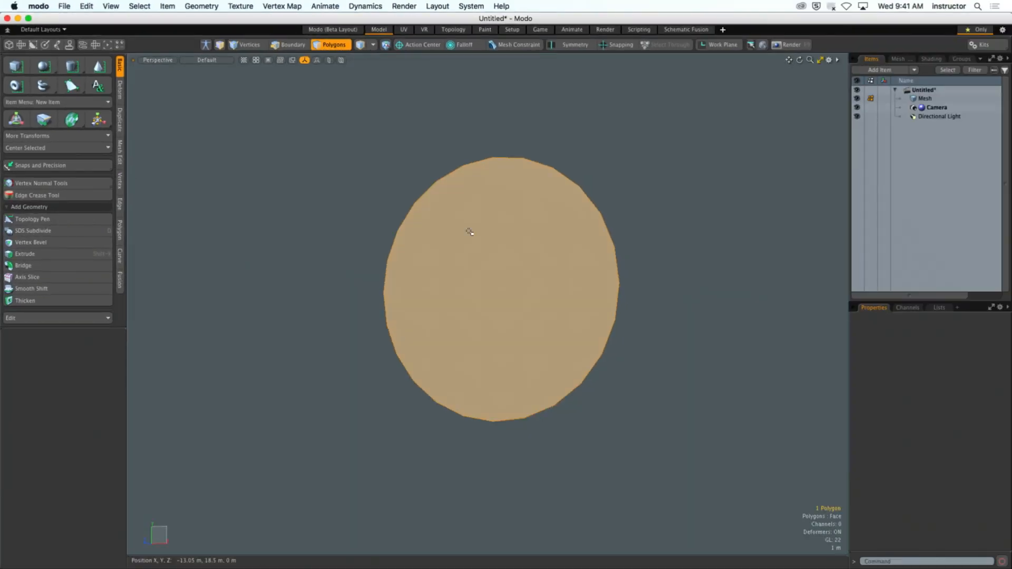
pyautogui.press('b')
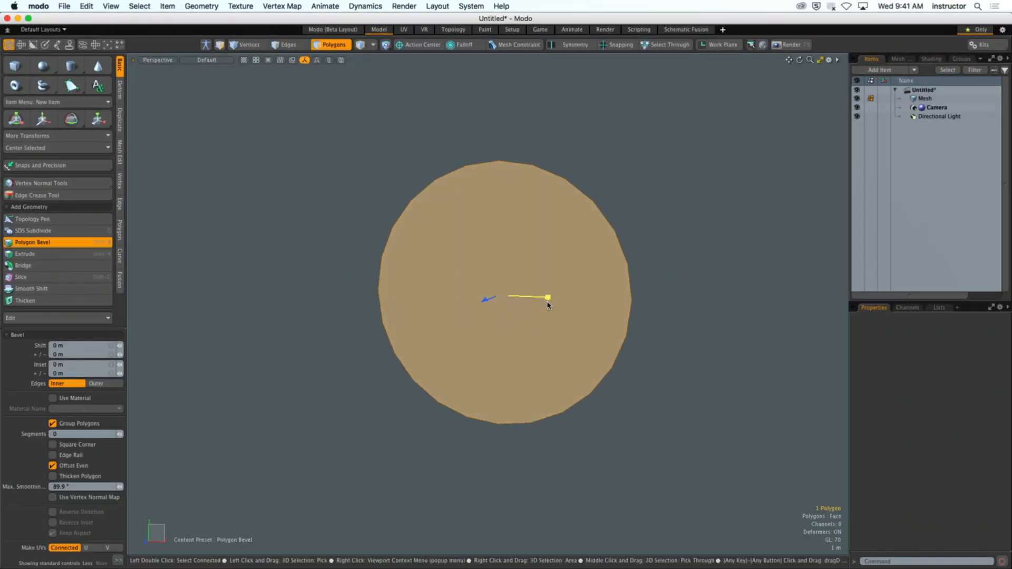
pyautogui.moveTo(548, 300); pyautogui.dragTo(500, 290)
pyautogui.press('space')
pyautogui.click(712, 227)
pyautogui.keyDown('ctrl'); pyautogui.keyDown('alt'); pyautogui.moveTo(712, 227); pyautogui.dragTo(732, 231); pyautogui.keyUp('alt'); pyautogui.keyUp('ctrl')
# - Select the central face and the whole narrow middle ring, and delete them
pyautogui.click(527, 276)
pyautogui.moveTo(591, 221); pyautogui.dragTo(604, 246)
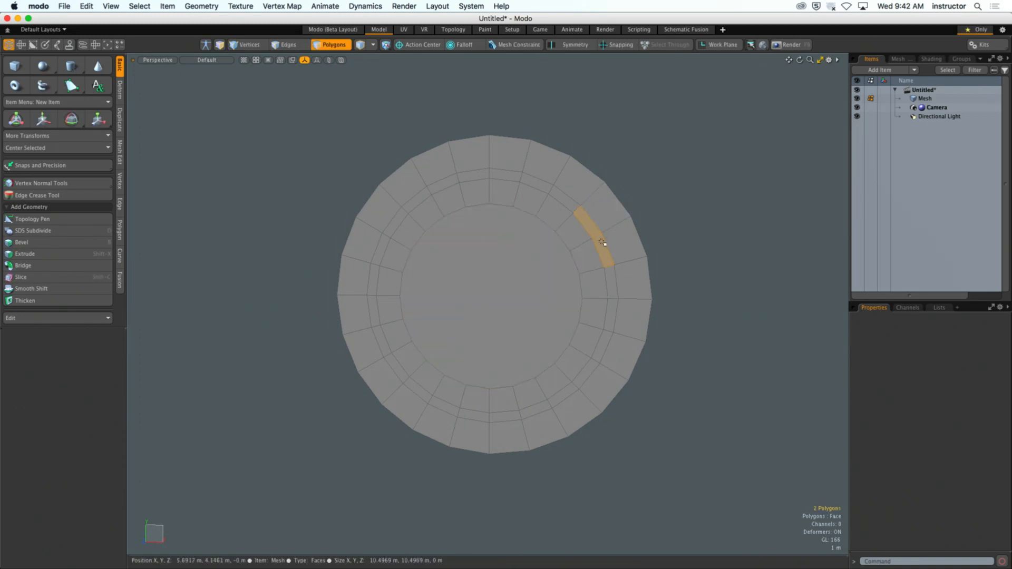
pyautogui.press('l')
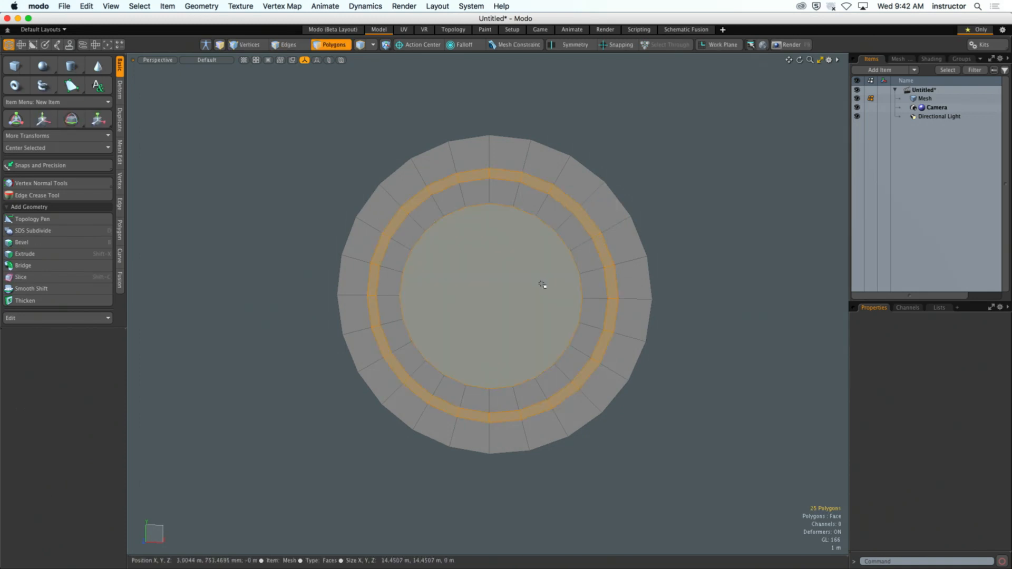
pyautogui.press('Delete')
# - Select all polygons of the two remaining rings, extrude them about -1.35 m along Z, and clear the selection
pyautogui.keyDown('alt'); pyautogui.moveTo(721, 259); pyautogui.dragTo(667, 274); pyautogui.keyUp('alt')
pyautogui.doubleClick(580, 298)
pyautogui.keyDown('alt'); pyautogui.moveTo(581, 298); pyautogui.dragTo(648, 302); pyautogui.keyUp('alt')
pyautogui.keyDown('shift'); pyautogui.doubleClick(616, 301); pyautogui.keyUp('shift')
pyautogui.click(25, 254)
pyautogui.click(445, 307)
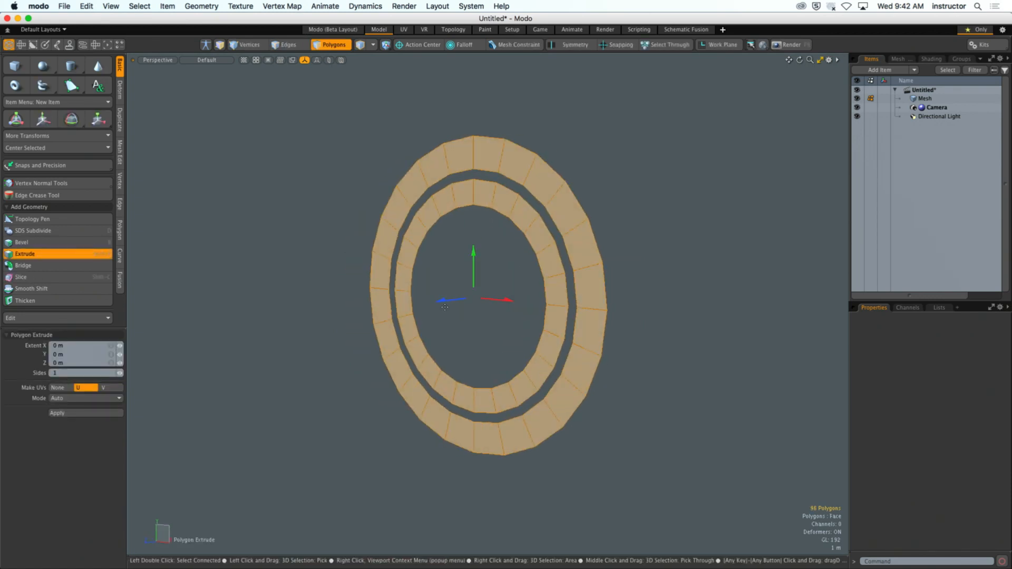
pyautogui.moveTo(444, 300); pyautogui.dragTo(459, 299)
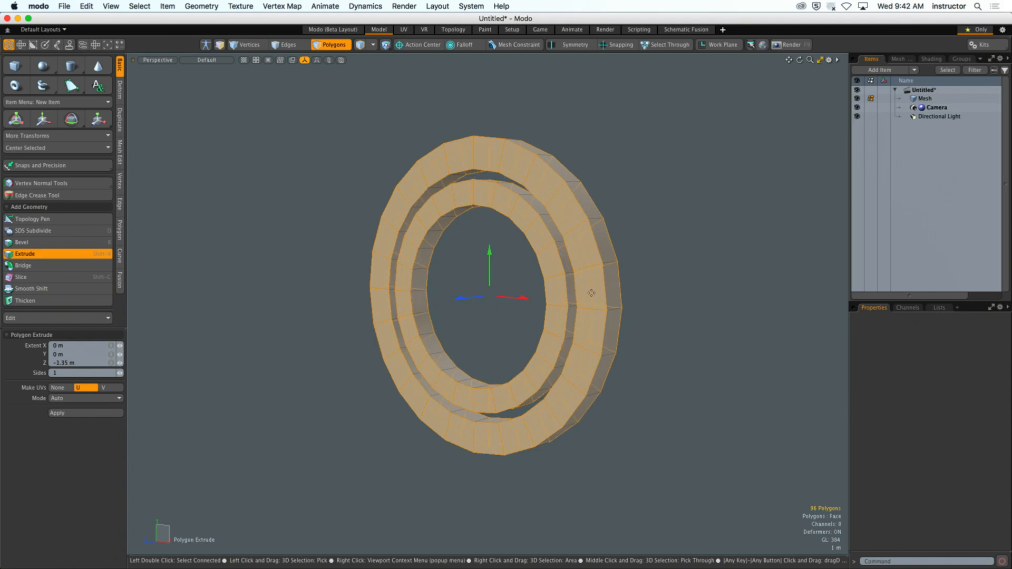
pyautogui.press('space')
pyautogui.click(657, 256)
pyautogui.keyDown('alt'); pyautogui.moveTo(657, 256); pyautogui.dragTo(548, 290); pyautogui.keyUp('alt')
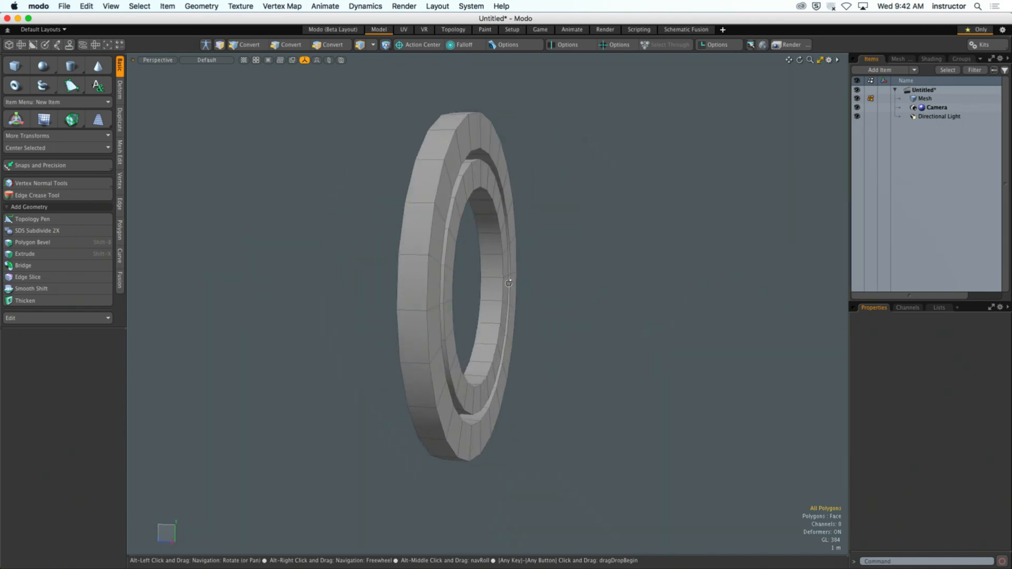
pyautogui.keyDown('alt'); pyautogui.moveTo(616, 248); pyautogui.dragTo(637, 279); pyautogui.keyUp('alt')
pyautogui.moveTo(402, 123)
pyautogui.mouseDown(button='right')
pyautogui.moveTo(668, 396)
pyautogui.moveTo(576, 168)
pyautogui.mouseUp(button='right')
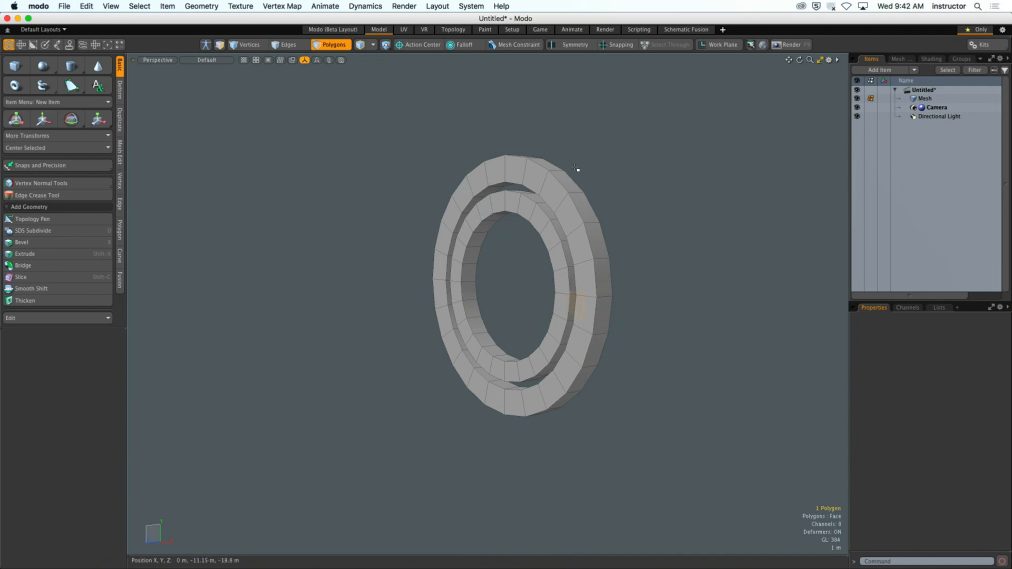
# - With the lasso style set to Rectangle, select all polygons of both rings, center them on the Z axis, and clear the selection
pyautogui.rightClick(529, 99)
pyautogui.moveTo(524, 228)
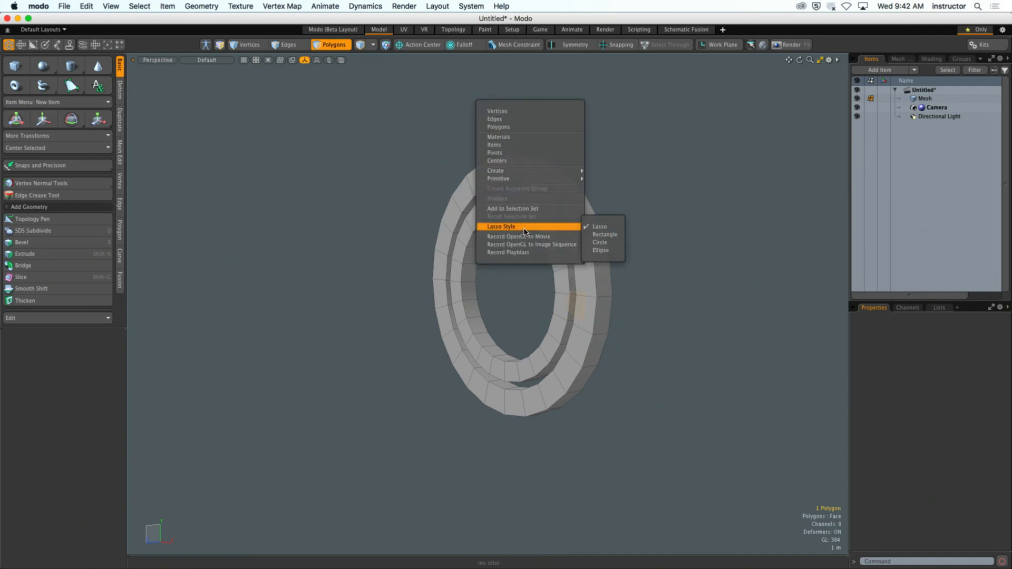
pyautogui.click(604, 235)
pyautogui.moveTo(400, 121)
pyautogui.mouseDown(button='right')
pyautogui.moveTo(689, 452)
pyautogui.moveTo(656, 452)
pyautogui.mouseUp(button='right')
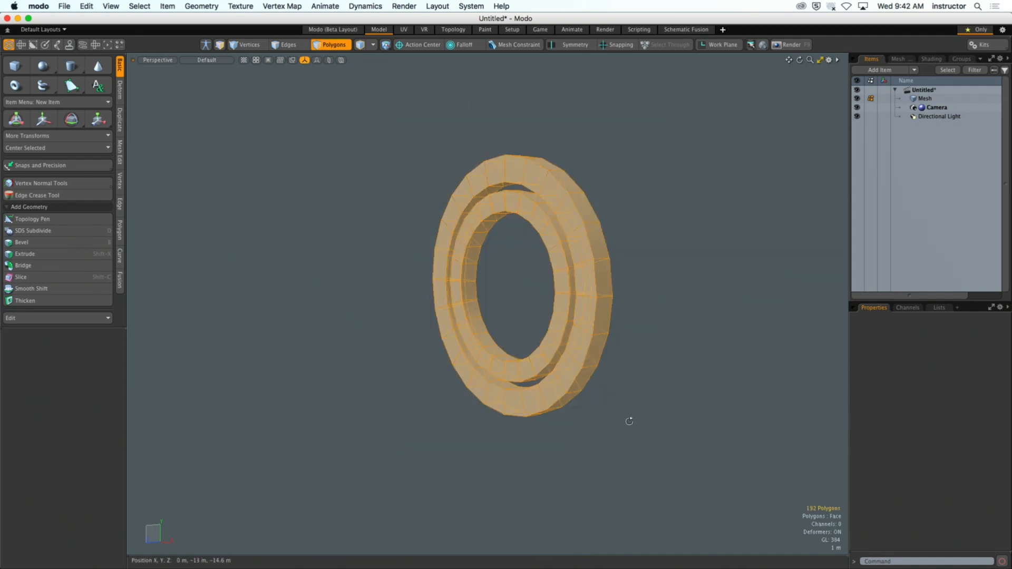
pyautogui.click(93, 147)
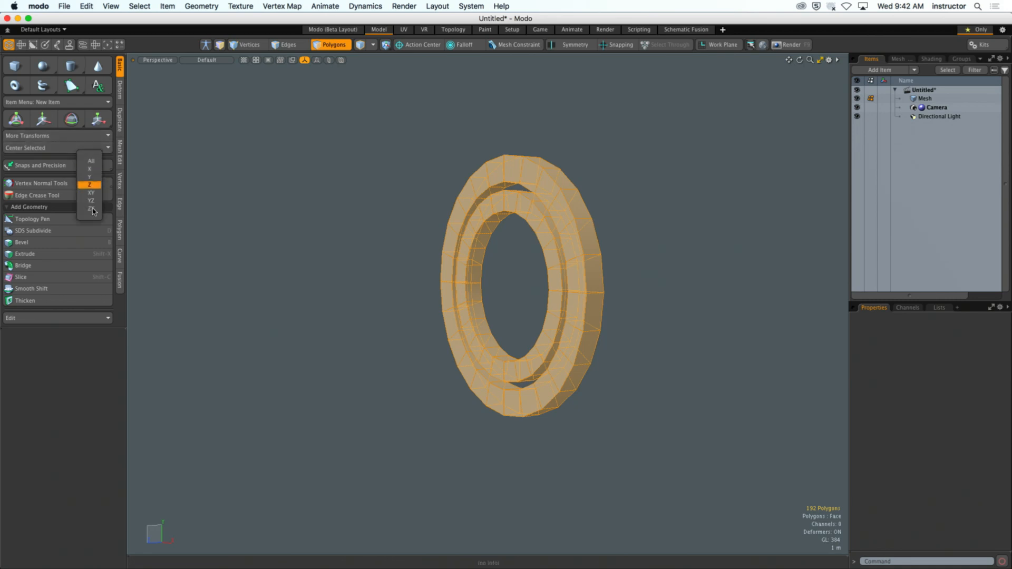
pyautogui.click(98, 185)
pyautogui.click(299, 215)
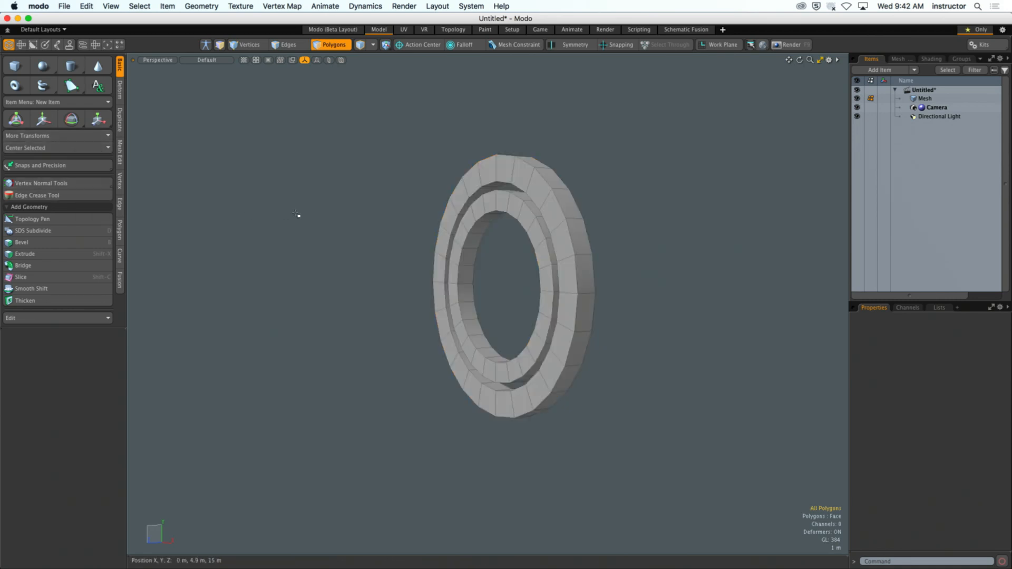
# - Bevel the outer edge loops of both rings on front and back by about 220 mm with round level 1, and clear the selection
pyautogui.keyDown('alt'); pyautogui.moveTo(302, 215); pyautogui.dragTo(550, 250); pyautogui.keyUp('alt')
pyautogui.press('2')
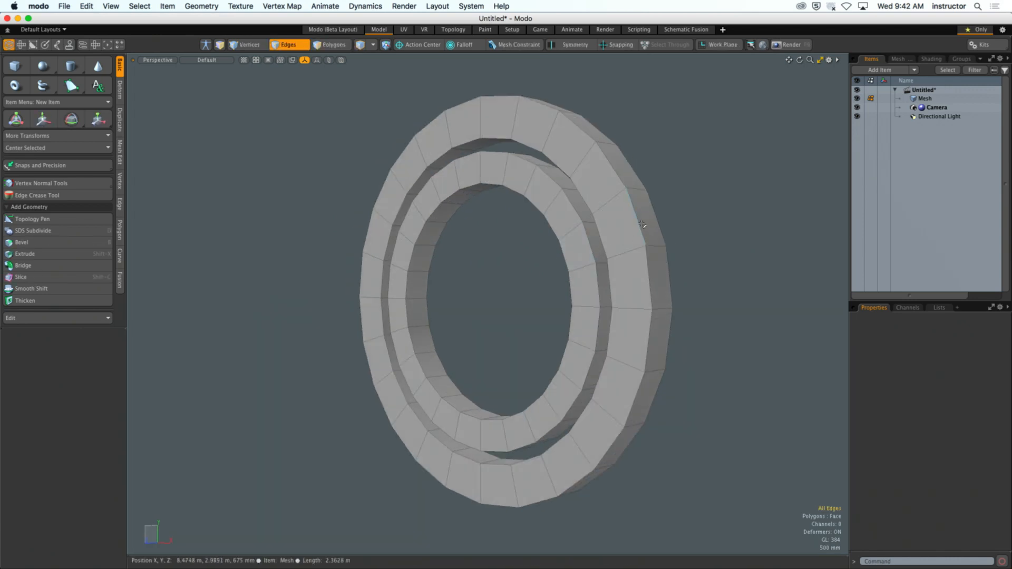
pyautogui.doubleClick(655, 219)
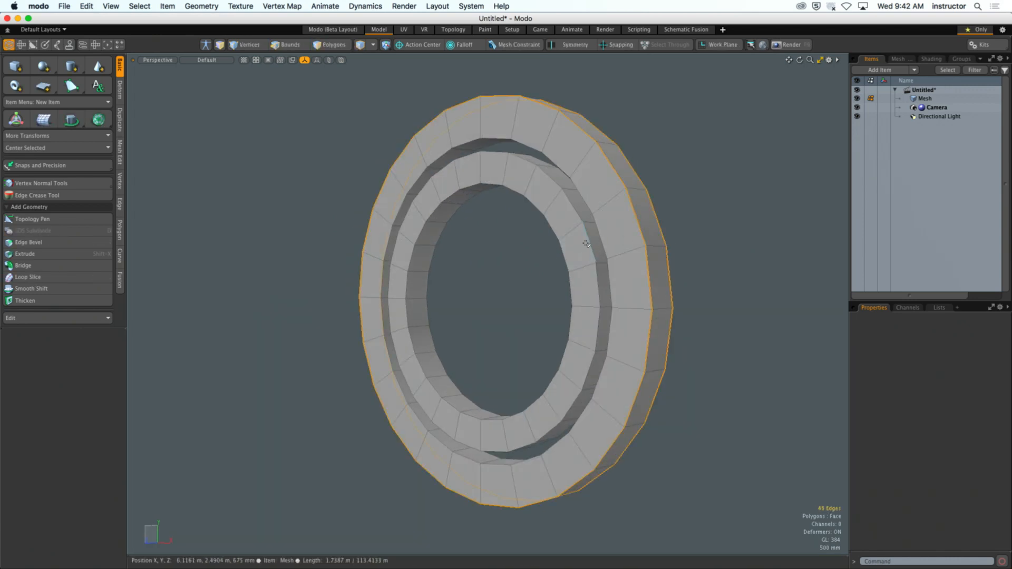
pyautogui.keyDown('alt'); pyautogui.moveTo(588, 245); pyautogui.dragTo(448, 248); pyautogui.keyUp('alt')
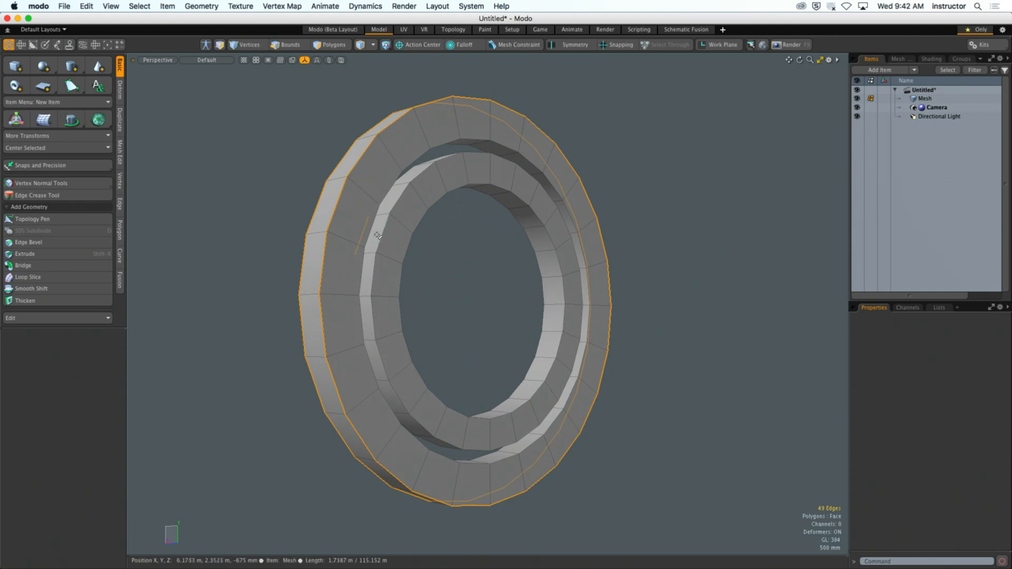
pyautogui.keyDown('shift'); pyautogui.doubleClick(386, 242); pyautogui.keyUp('shift')
pyautogui.press('b')
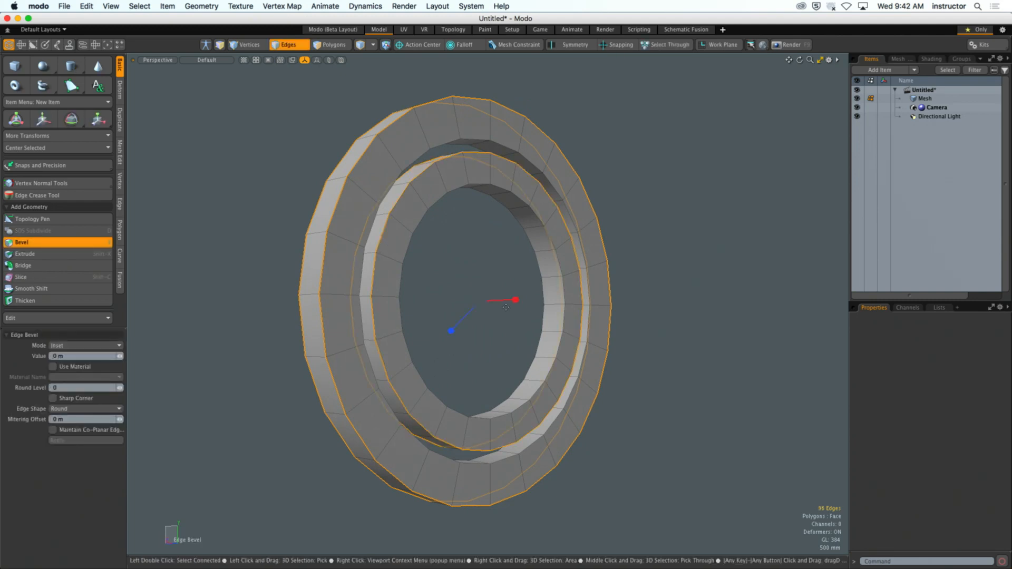
pyautogui.moveTo(470, 273); pyautogui.dragTo(480, 273)
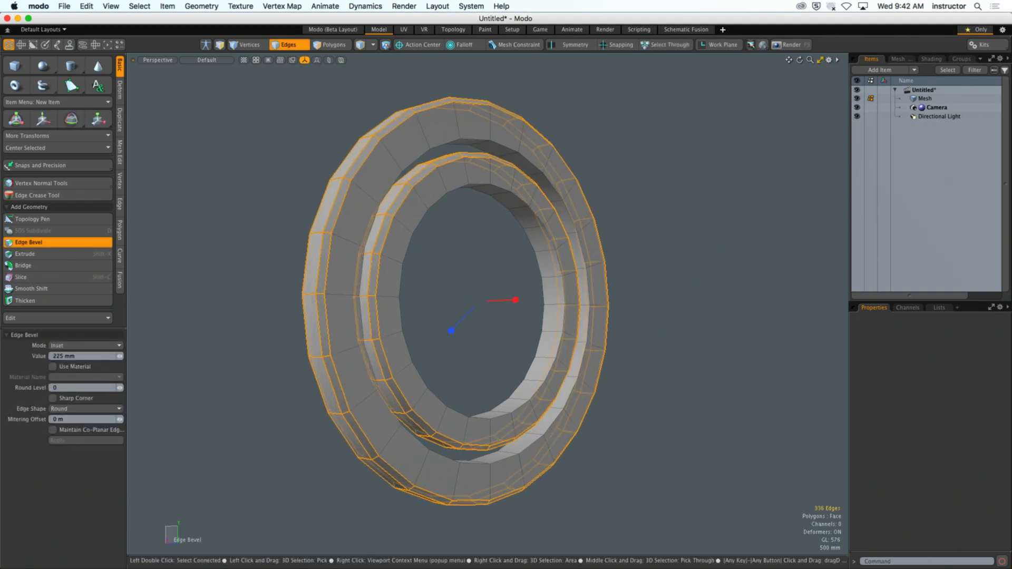
pyautogui.click(122, 388)
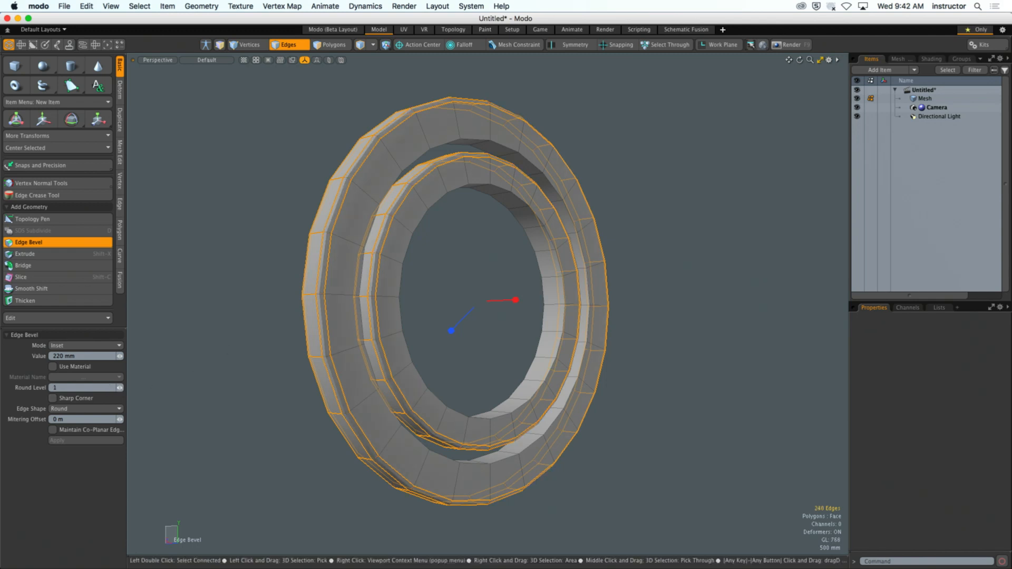
pyautogui.moveTo(227, 352); pyautogui.dragTo(491, 337)
pyautogui.press('space')
pyautogui.click(229, 352)
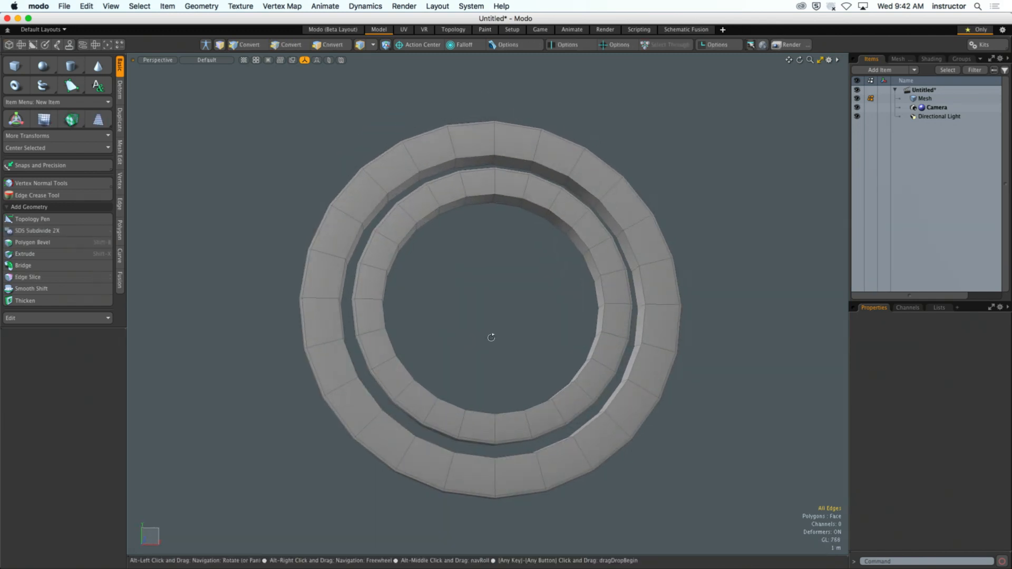
# - Bevel the inner edge loops of both rings on front and back with round level 1, and clear the selection
pyautogui.doubleClick(508, 197)
pyautogui.keyDown('shift'); pyautogui.doubleClick(505, 204); pyautogui.keyUp('shift')
pyautogui.keyDown('shift'); pyautogui.doubleClick(512, 168); pyautogui.keyUp('shift')
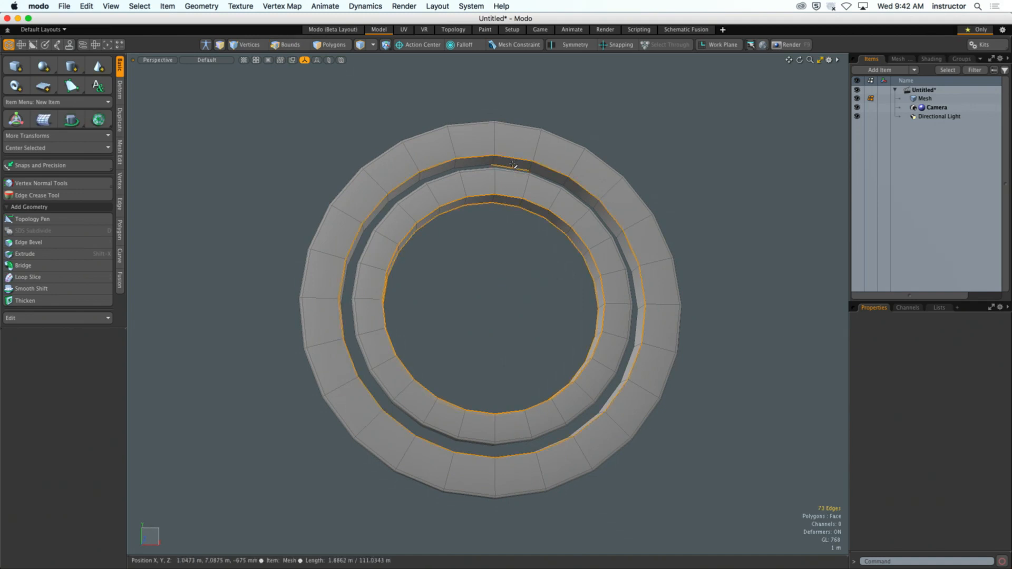
pyautogui.keyDown('shift'); pyautogui.doubleClick(513, 159); pyautogui.keyUp('shift')
pyautogui.press('b')
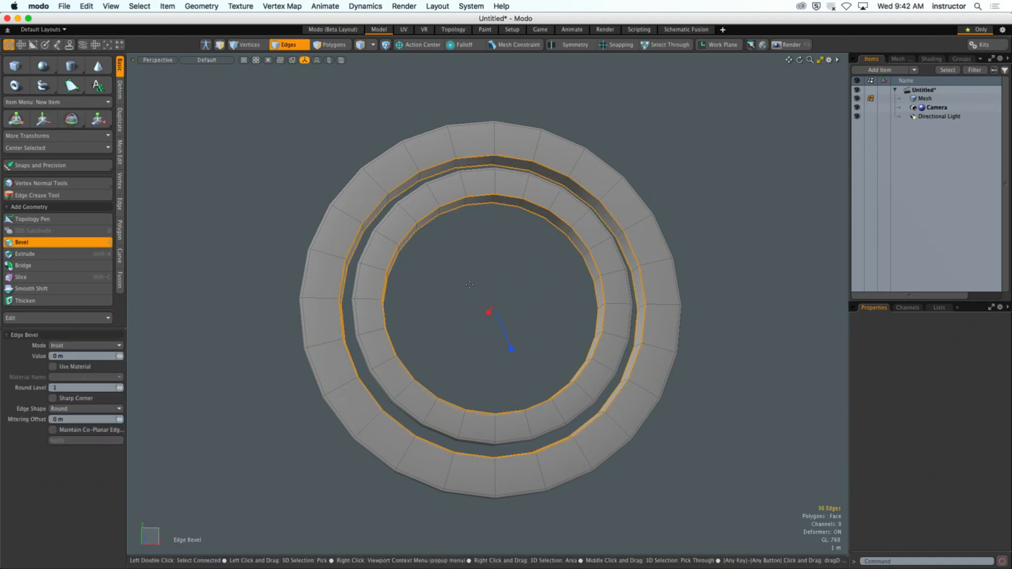
pyautogui.moveTo(469, 284)
pyautogui.mouseDown()
pyautogui.moveTo(480, 285)
pyautogui.moveTo(422, 271)
pyautogui.moveTo(469, 309)
pyautogui.moveTo(442, 300)
pyautogui.moveTo(613, 292)
pyautogui.moveTo(462, 285)
pyautogui.mouseUp()
pyautogui.press('Escape')
pyautogui.press('Escape')
pyautogui.press('2')
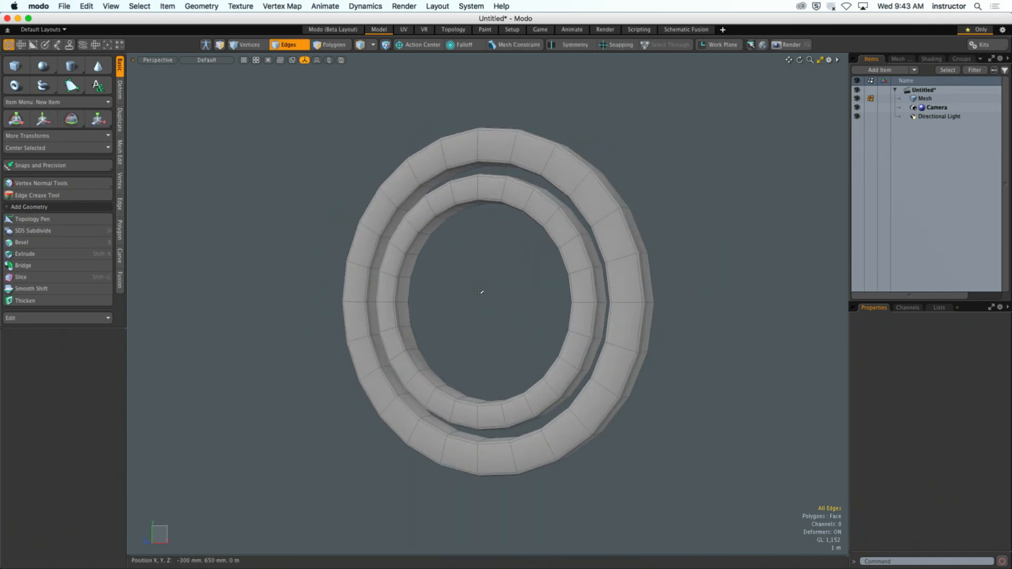
pyautogui.press('3')
pyautogui.keyDown('alt'); pyautogui.moveTo(506, 211); pyautogui.dragTo(526, 210); pyautogui.keyUp('alt')
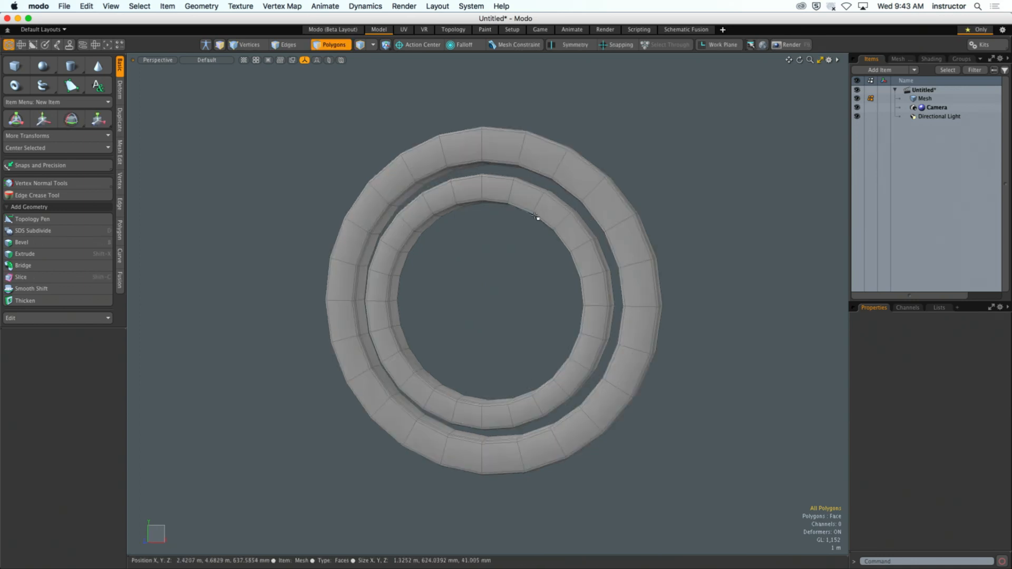
pyautogui.doubleClick(562, 157)
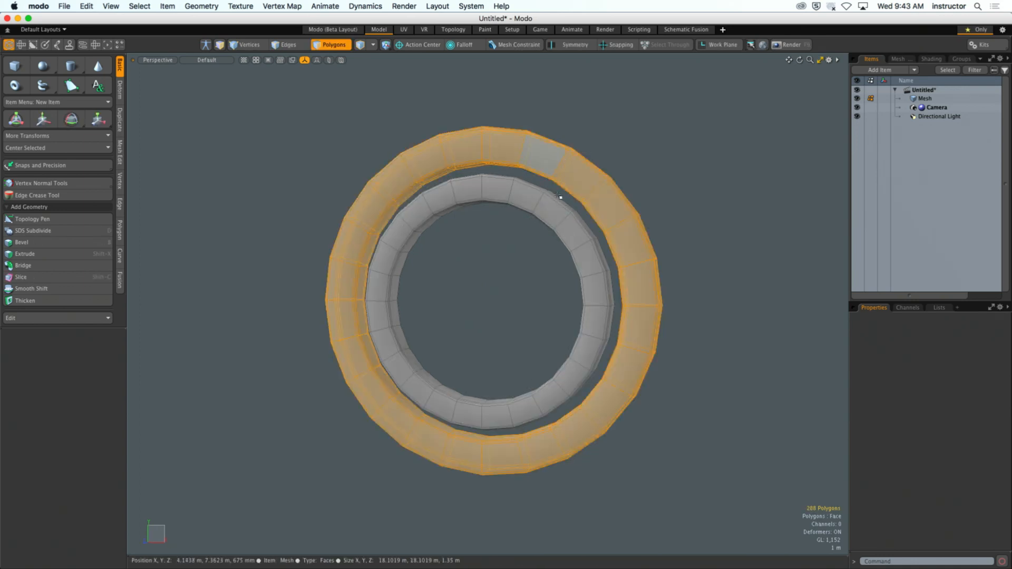
pyautogui.keyDown('alt'); pyautogui.moveTo(580, 241); pyautogui.dragTo(603, 225); pyautogui.keyUp('alt')
pyautogui.keyDown('shift'); pyautogui.doubleClick(569, 210); pyautogui.keyUp('shift')
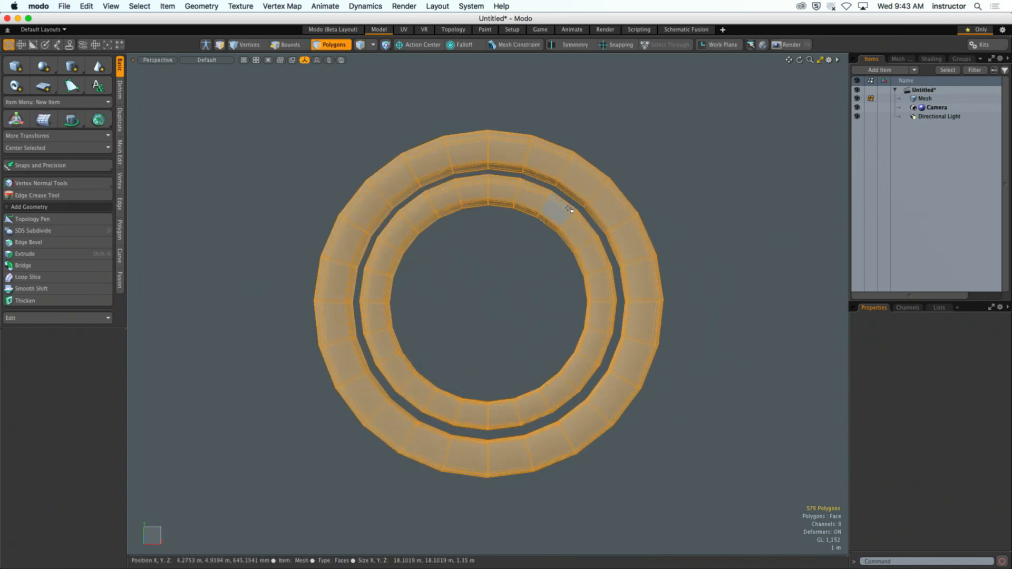
pyautogui.click(528, 244)
pyautogui.keyDown('alt'); pyautogui.moveTo(529, 244); pyautogui.dragTo(496, 254); pyautogui.keyUp('alt')
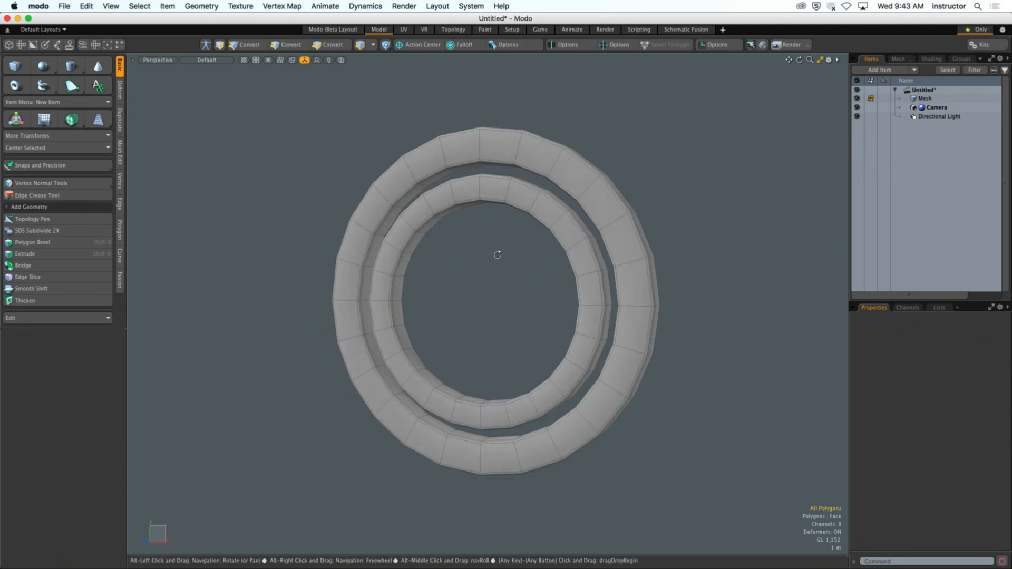
# - Try to assign a red-colored material named Red to all polygons of the outer ring
pyautogui.press('3')
pyautogui.doubleClick(581, 171)
pyautogui.press('m')
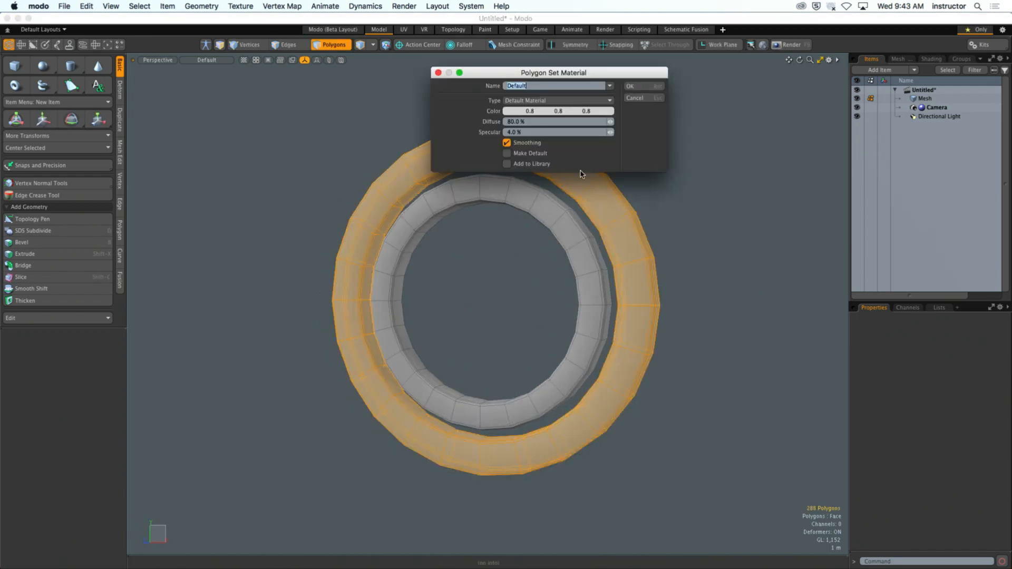
pyautogui.click(560, 112)
pyautogui.click(576, 188)
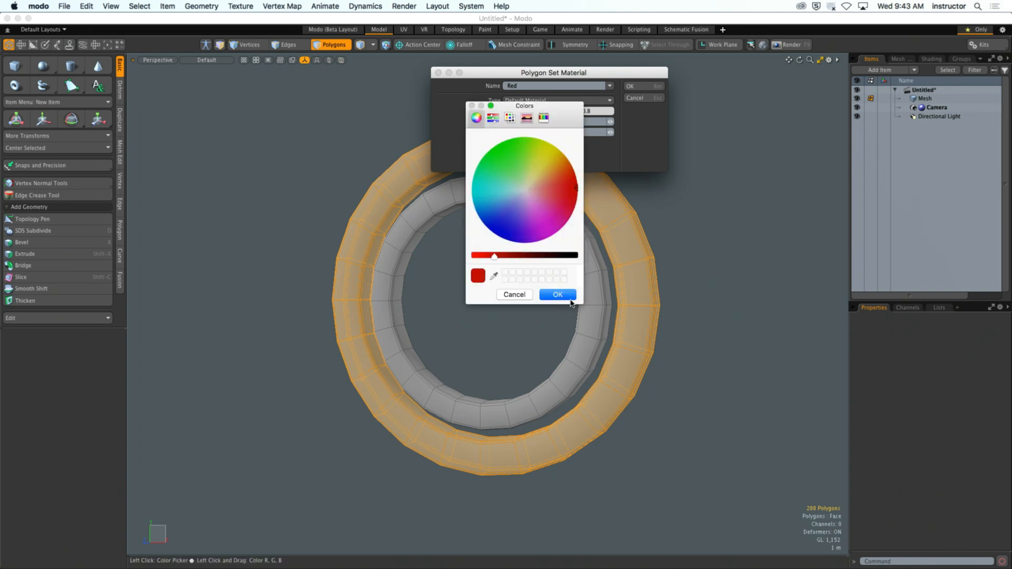
pyautogui.click(521, 295)
pyautogui.click(647, 87)
pyautogui.click(650, 241)
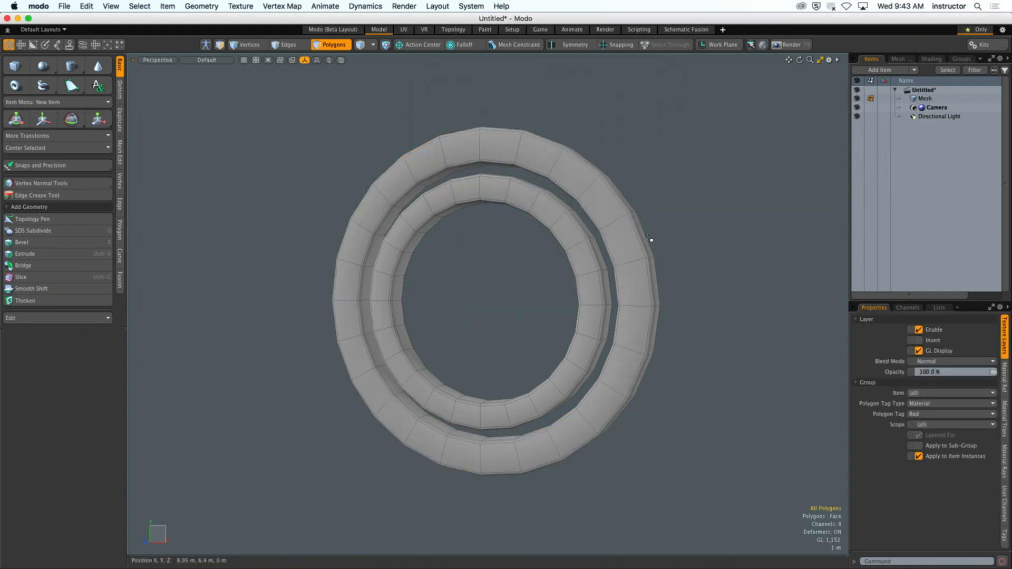
# - Assign a material named Blue with color 0.0, 0.04, 0.75 to all polygons of the inner ring
pyautogui.doubleClick(578, 238)
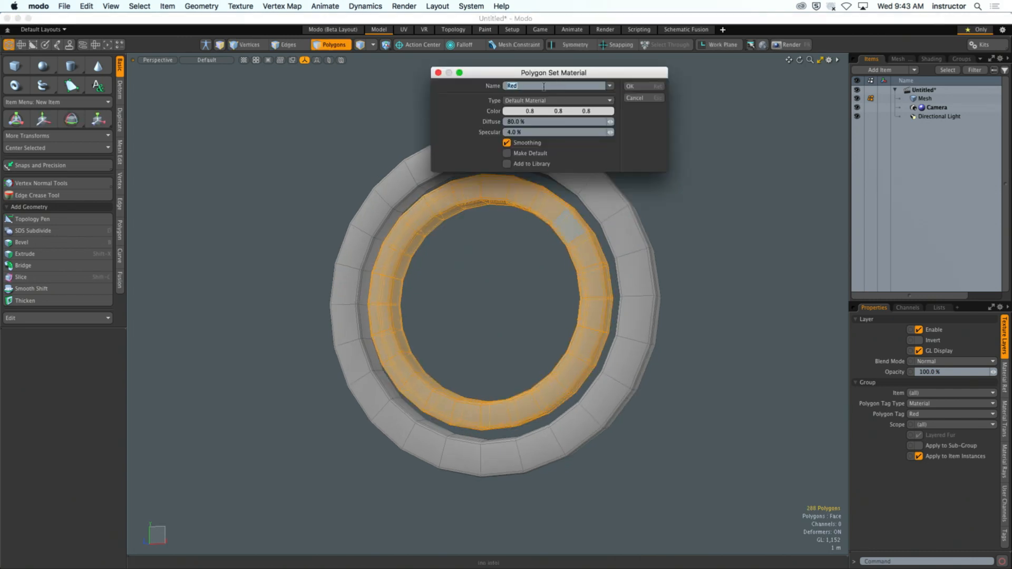
pyautogui.write('Blue')
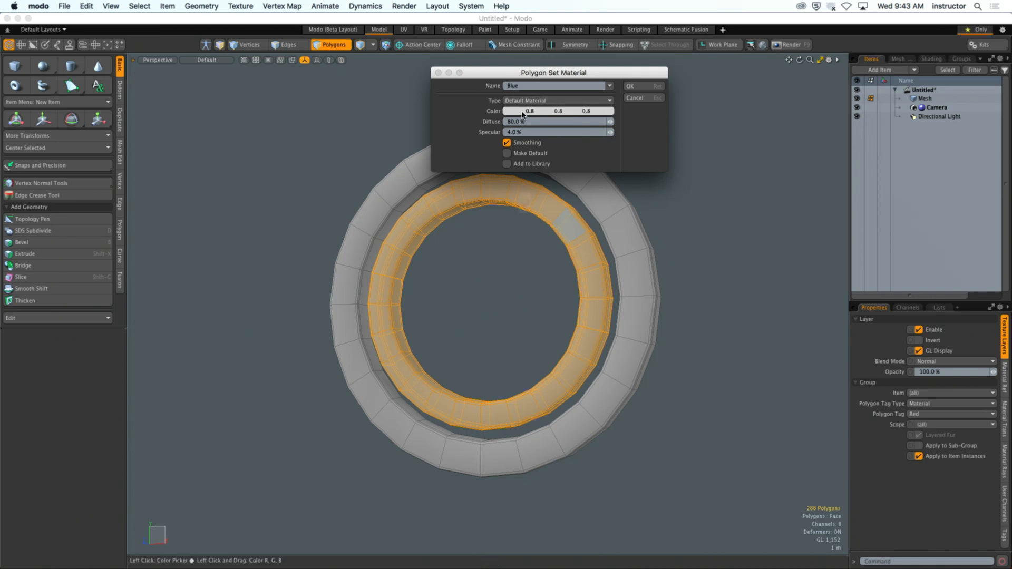
pyautogui.click(530, 111)
pyautogui.click(493, 221)
pyautogui.click(532, 255)
pyautogui.click(557, 294)
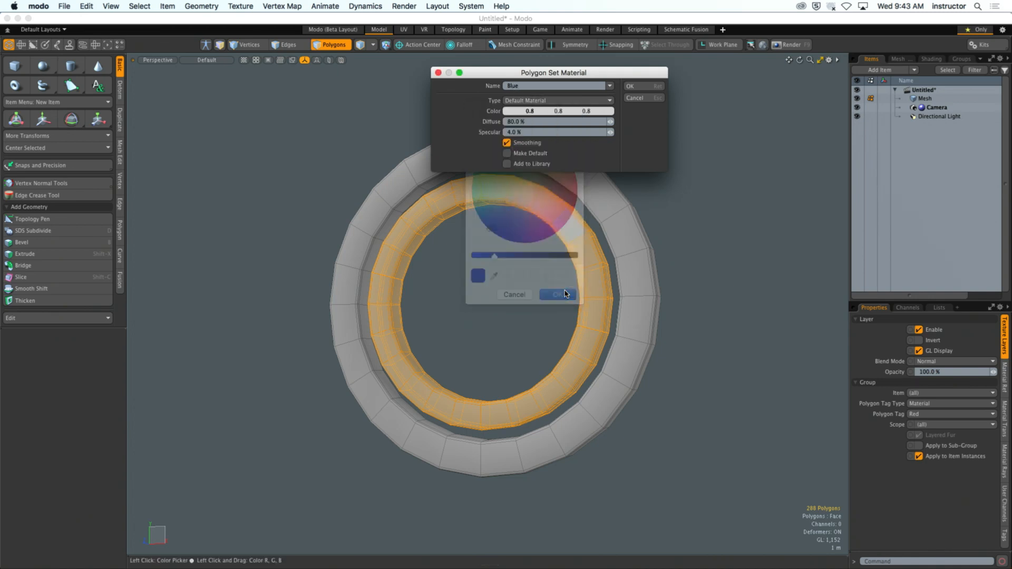
pyautogui.click(633, 86)
pyautogui.click(635, 127)
# - Assign the material Red with color 0.74, 0.0, 0.02 to all polygons of the outer ring, and clear the selection
pyautogui.doubleClick(608, 210)
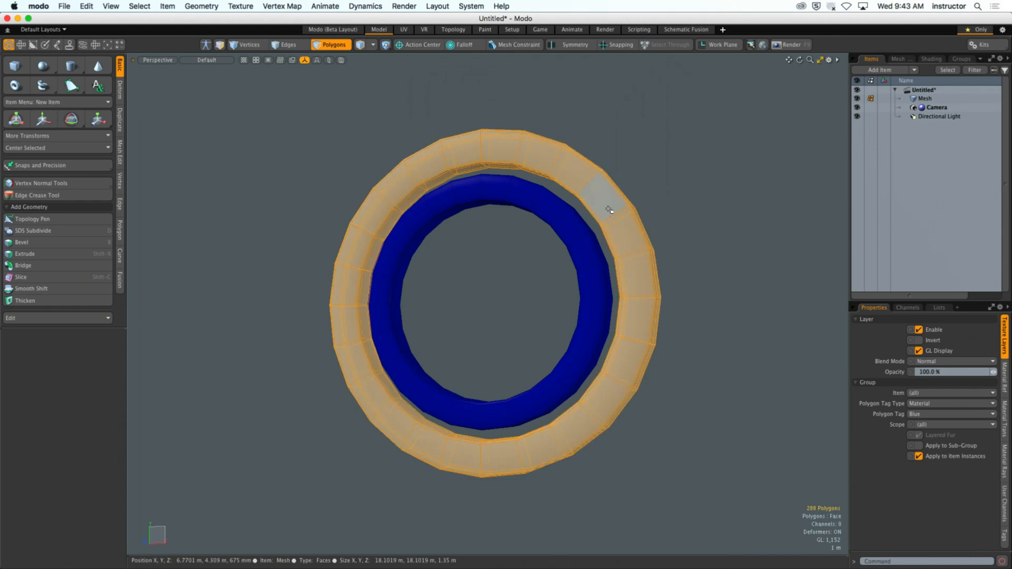
pyautogui.write('m')
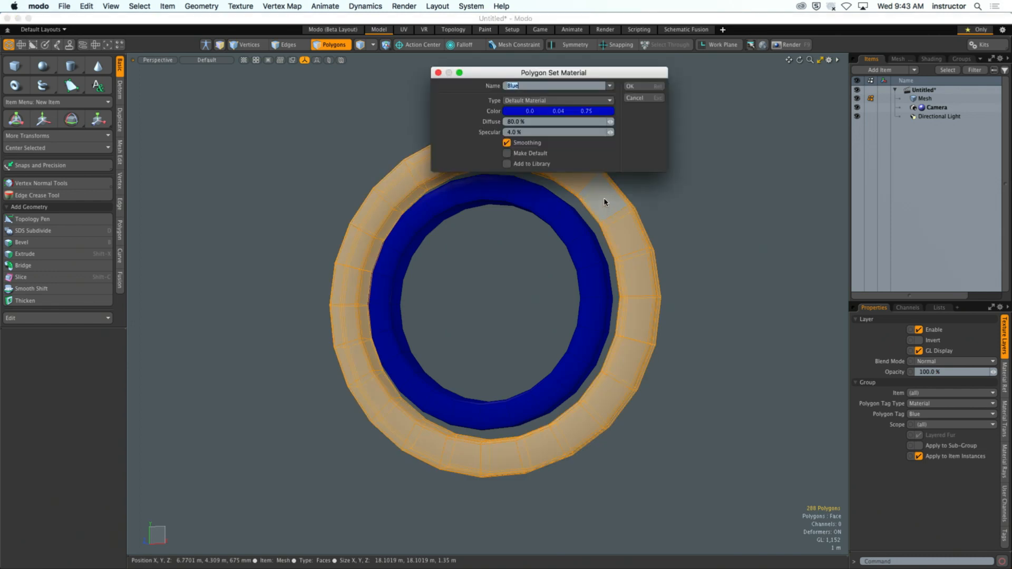
pyautogui.write('Red')
pyautogui.click(566, 112)
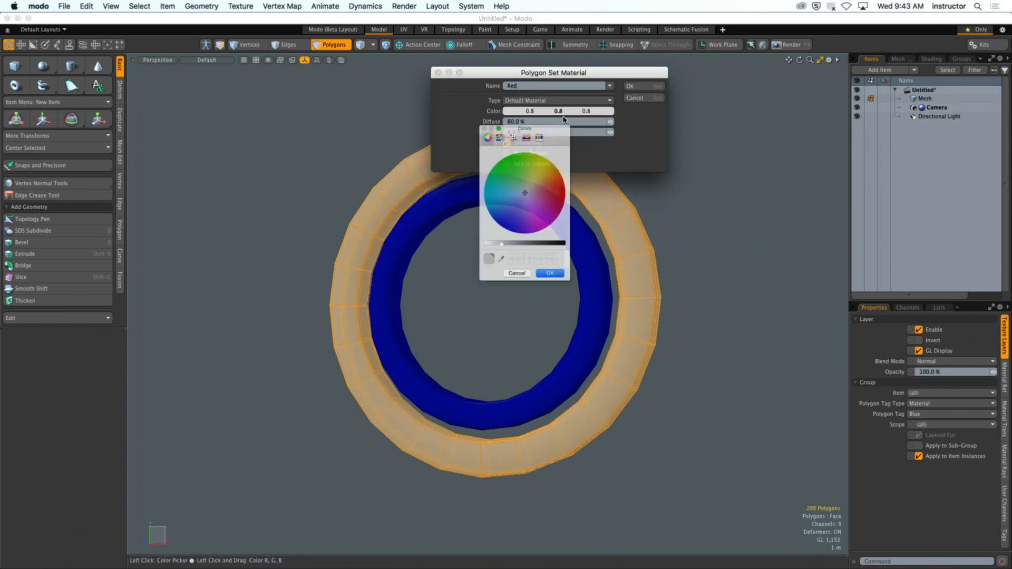
pyautogui.click(573, 191)
pyautogui.click(557, 294)
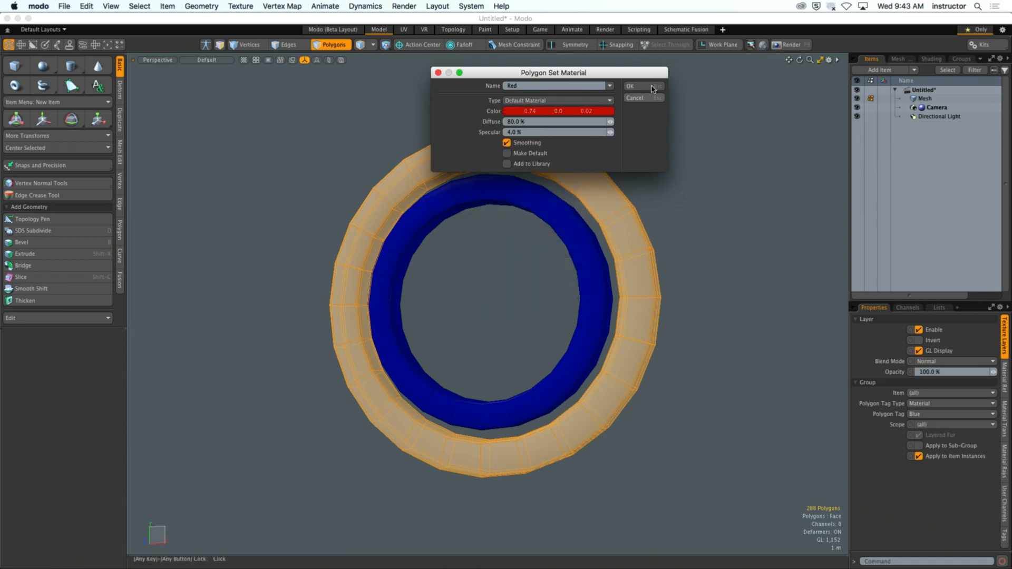
pyautogui.click(630, 85)
pyautogui.click(655, 146)
# - Add a new empty mesh item to the scene
pyautogui.keyDown('alt'); pyautogui.moveTo(673, 163); pyautogui.dragTo(714, 182); pyautogui.keyUp('alt')
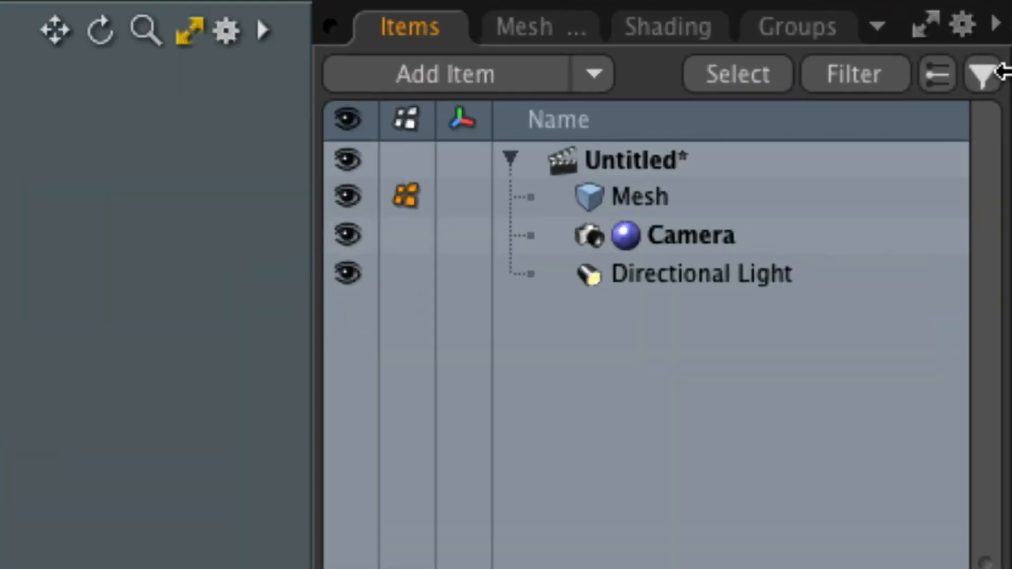
pyautogui.press('n')
pyautogui.moveTo(959, 192)
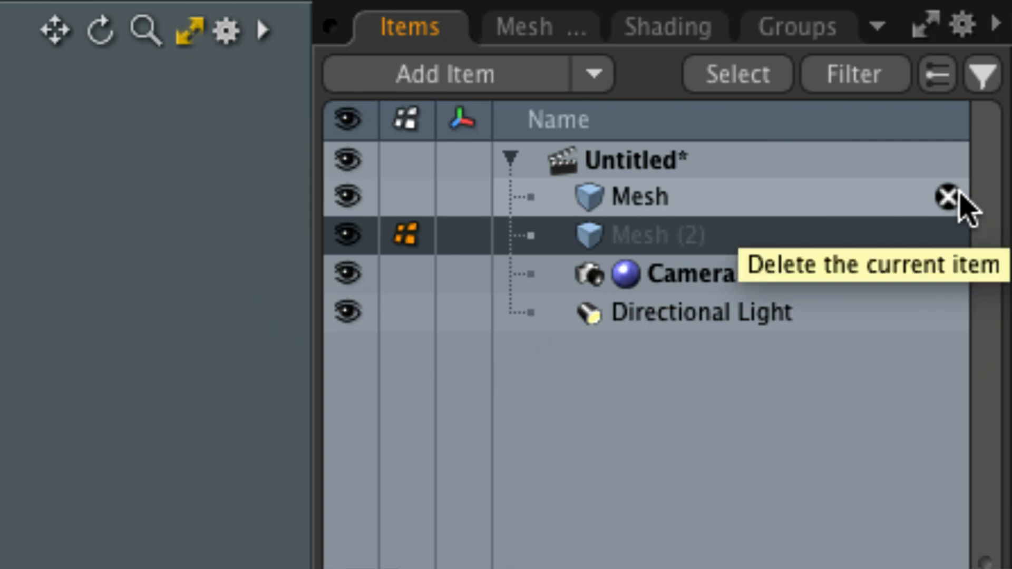
# - Move all polygons of the blue inner ring from the Mesh item into the empty Mesh (2) item by cutting and pasting
pyautogui.click(656, 200)
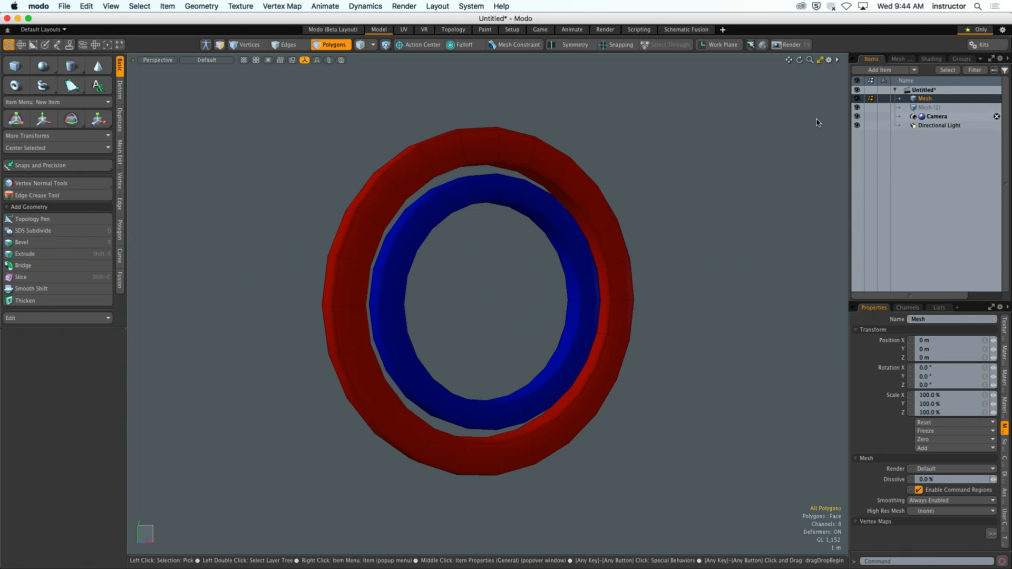
pyautogui.doubleClick(555, 219)
pyautogui.keyDown('alt'); pyautogui.moveTo(553, 218); pyautogui.dragTo(591, 260); pyautogui.keyUp('alt')
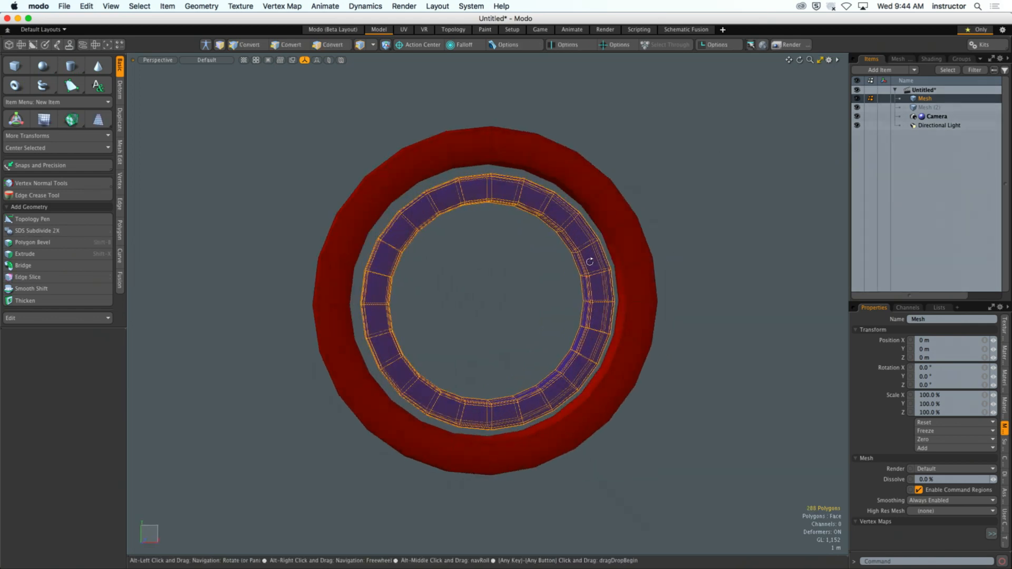
pyautogui.click(86, 5)
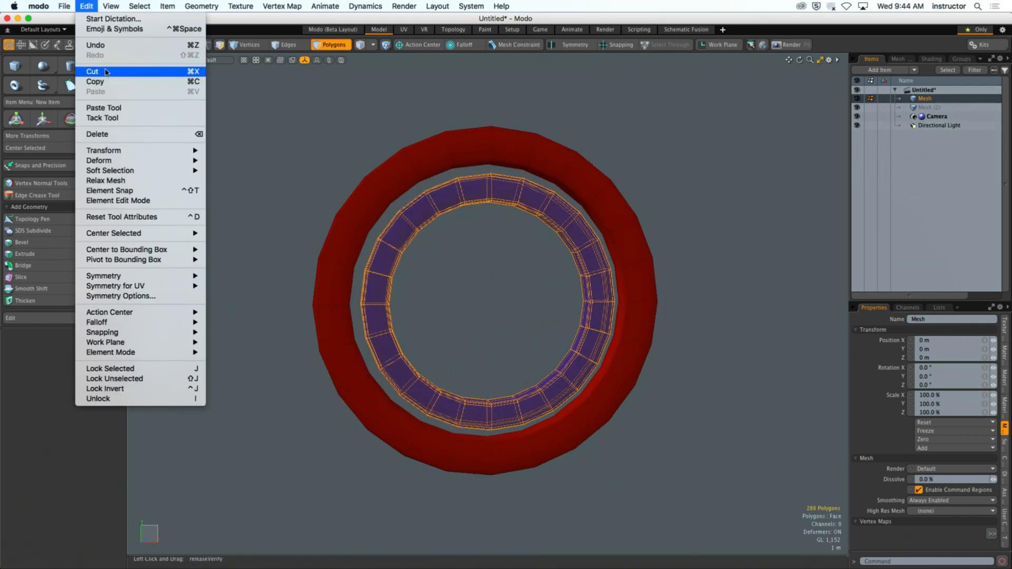
pyautogui.click(143, 72)
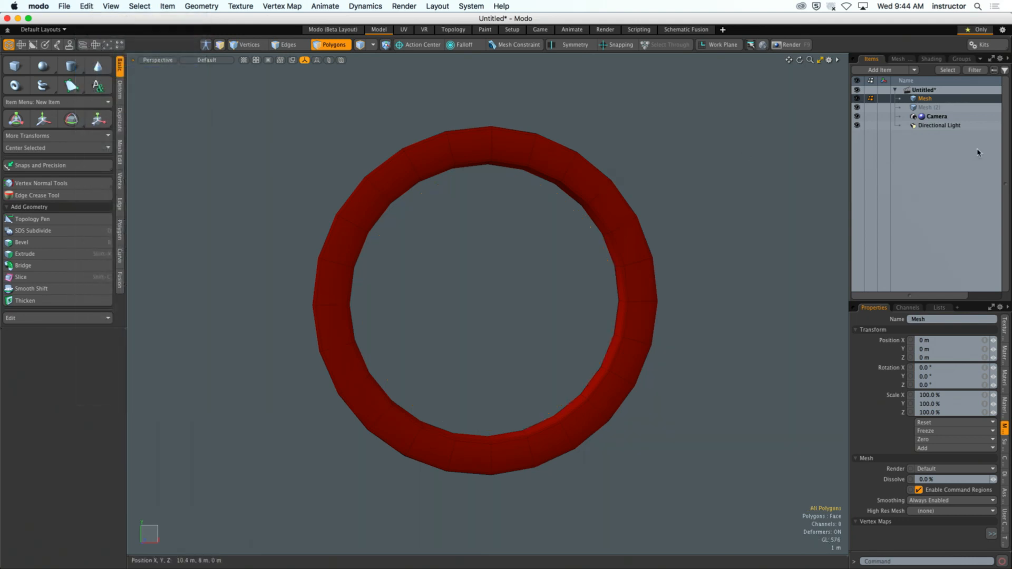
pyautogui.click(925, 107)
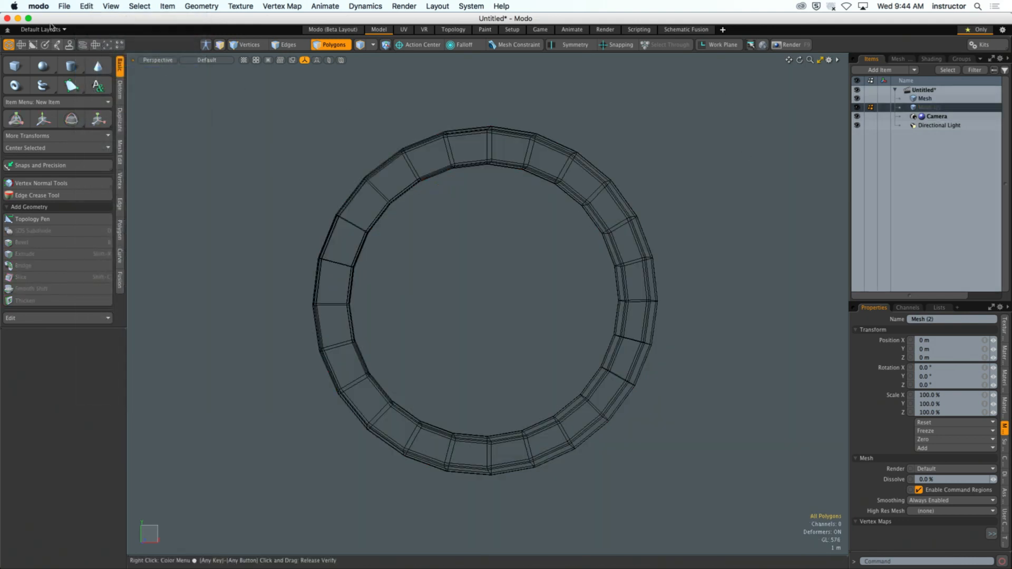
pyautogui.click(86, 5)
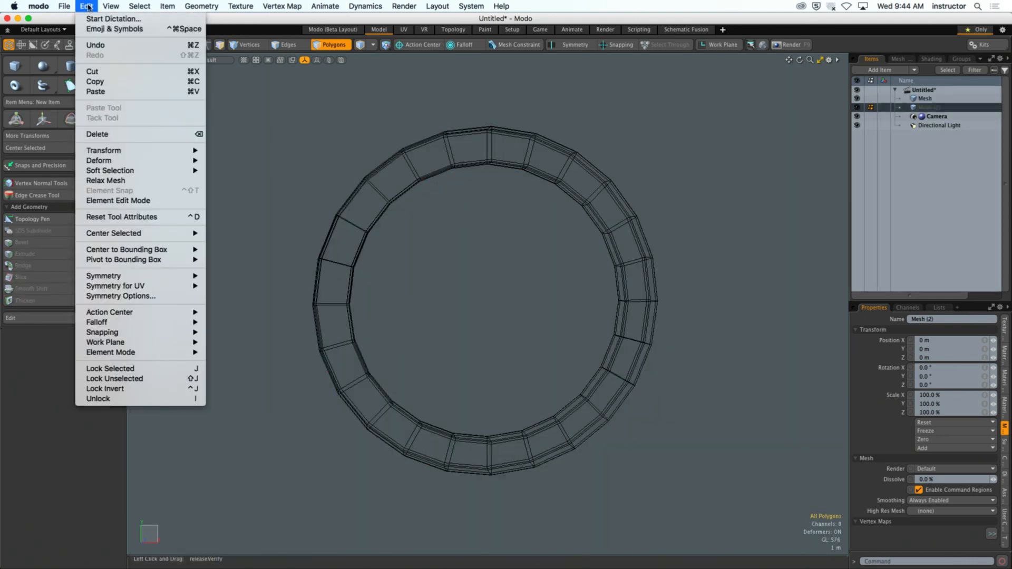
pyautogui.click(106, 91)
pyautogui.keyDown('alt'); pyautogui.moveTo(334, 149); pyautogui.dragTo(576, 176); pyautogui.keyUp('alt')
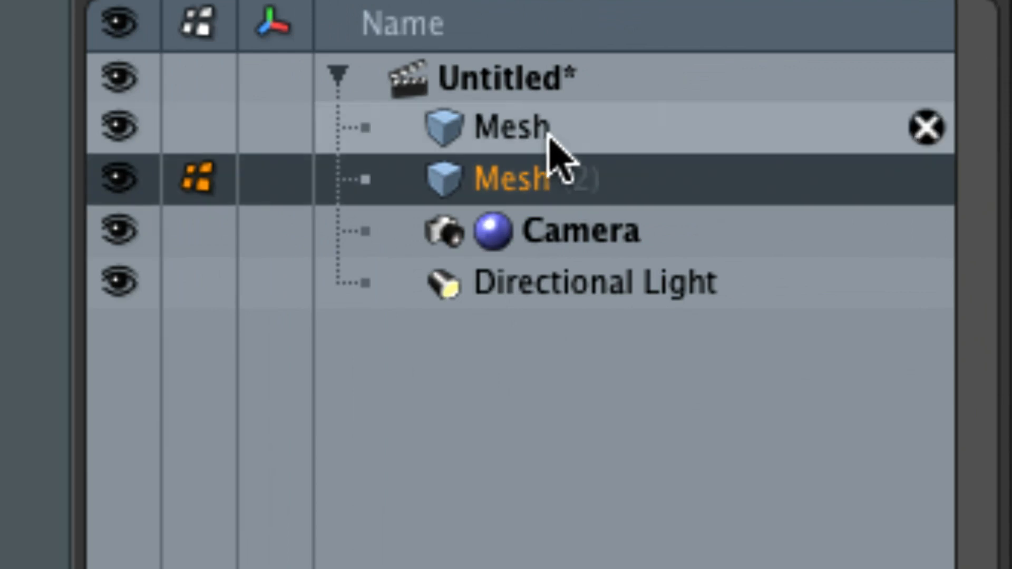
# - Rename the mesh item that holds the outer ring as Red Ring
pyautogui.click(514, 138)
pyautogui.doubleClick(513, 138)
pyautogui.write('REd')
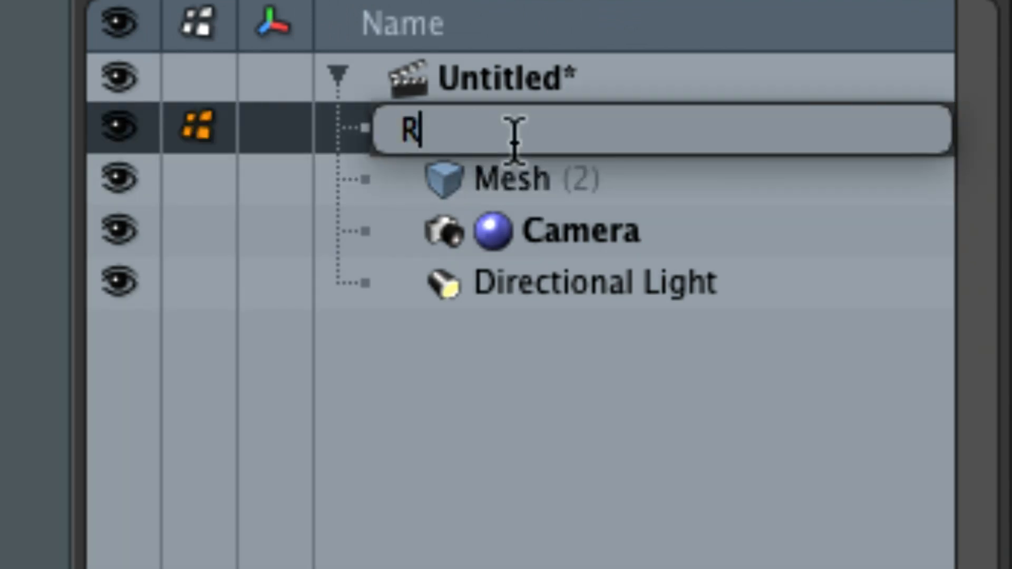
pyautogui.press('BackSpace')
pyautogui.press('BackSpace')
pyautogui.write('ed Ring')
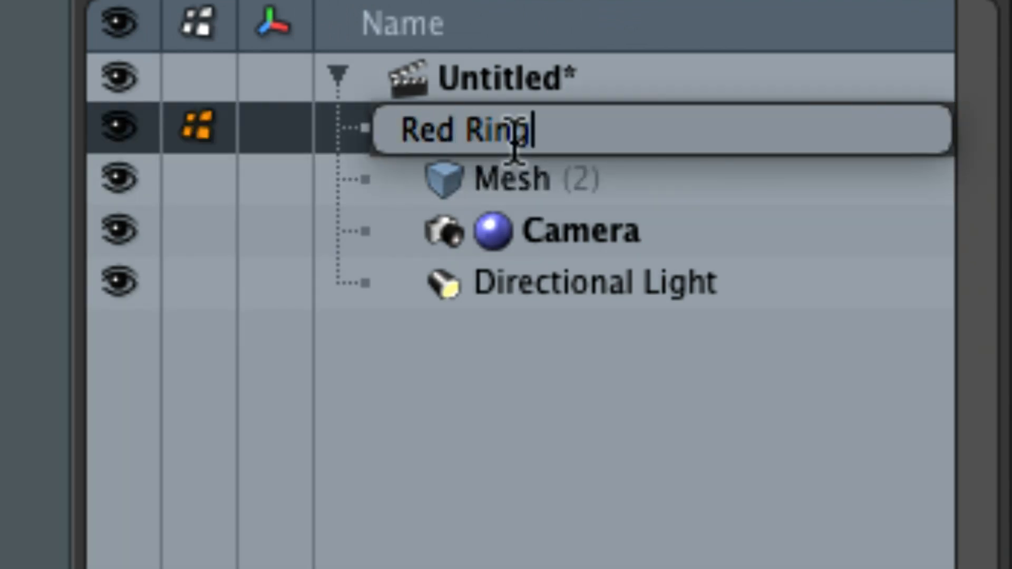
pyautogui.press('Return')
# - Rename the mesh item that holds the inner ring as Blue Ring and keep it selected
pyautogui.click(527, 179)
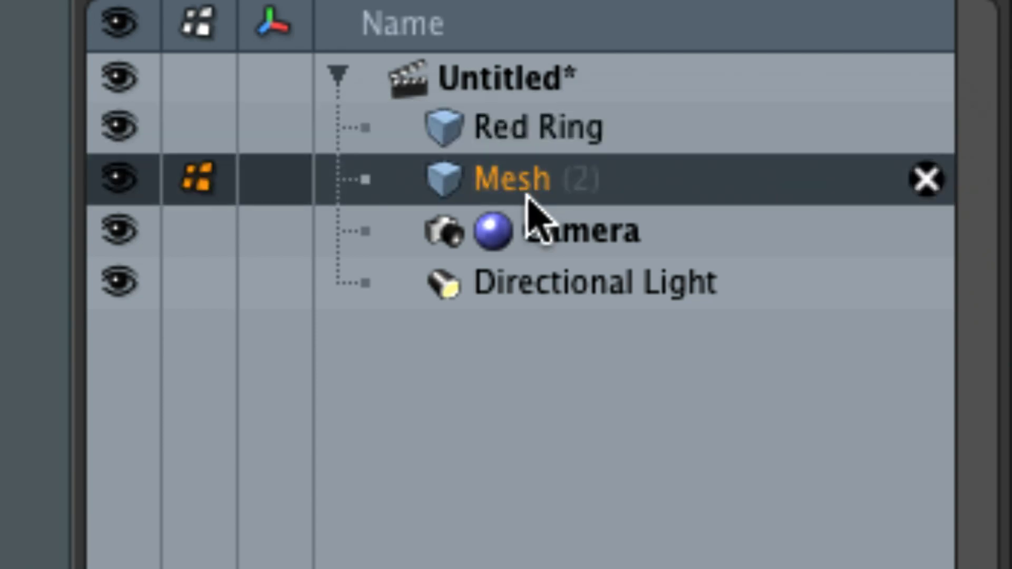
pyautogui.doubleClick(521, 193)
pyautogui.write('Blue Ring')
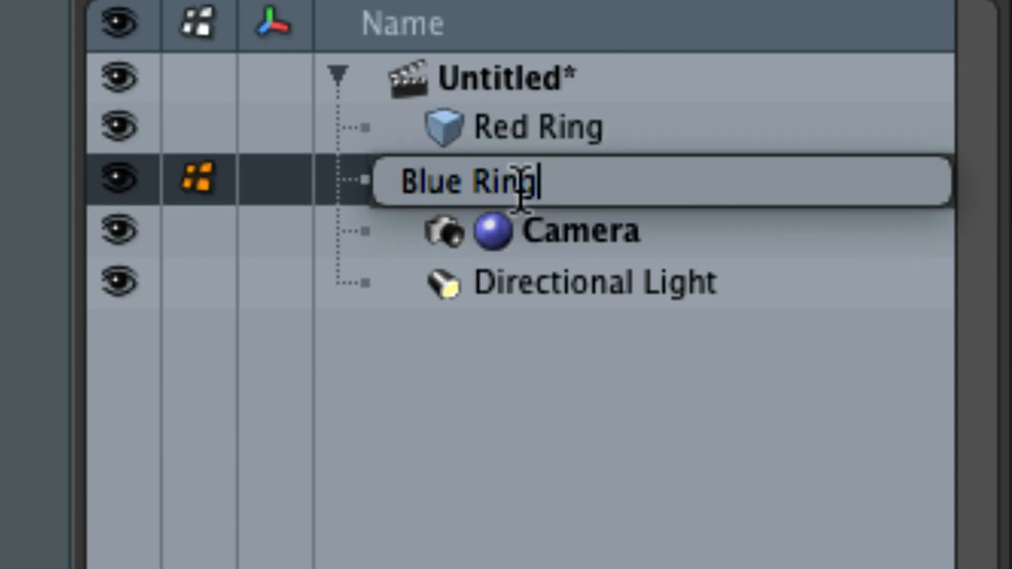
pyautogui.press('Return')
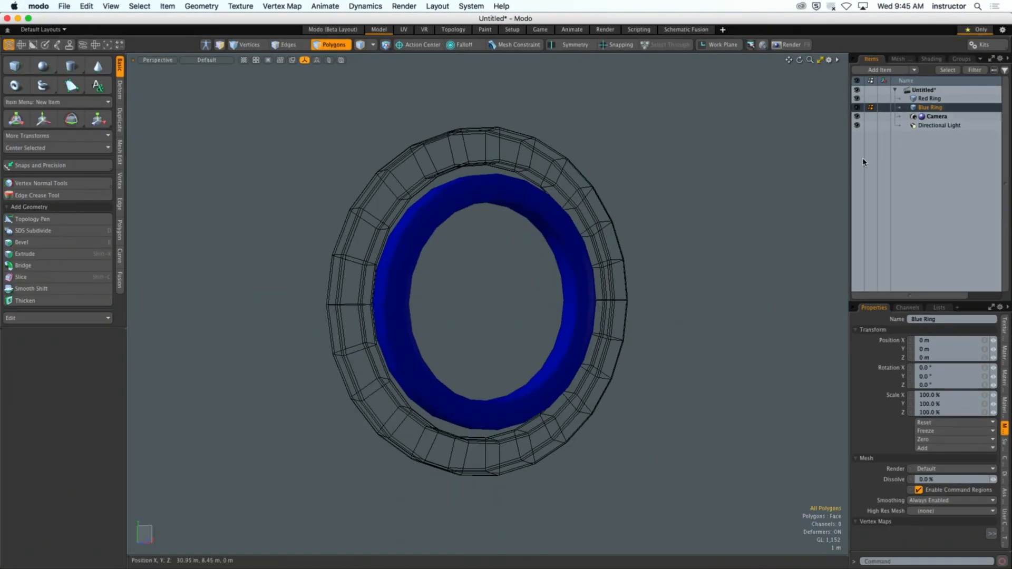
pyautogui.click(875, 164)
pyautogui.click(938, 107)
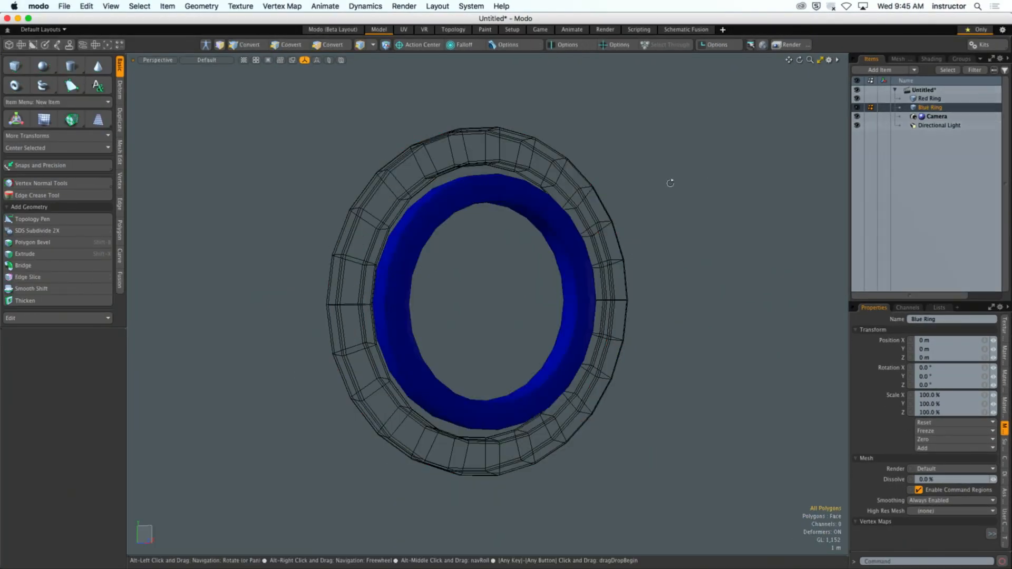
pyautogui.keyDown('alt'); pyautogui.moveTo(671, 180); pyautogui.dragTo(660, 185); pyautogui.keyUp('alt')
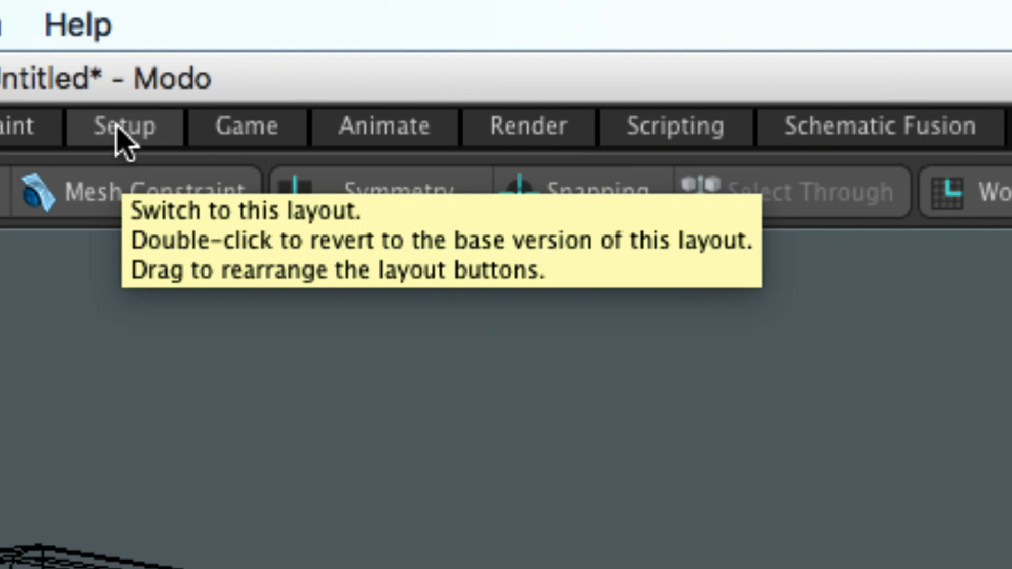
# - Switch to the Setup layout, frame both rings in the perspective view, and set its shading style to Default
pyautogui.click(118, 140)
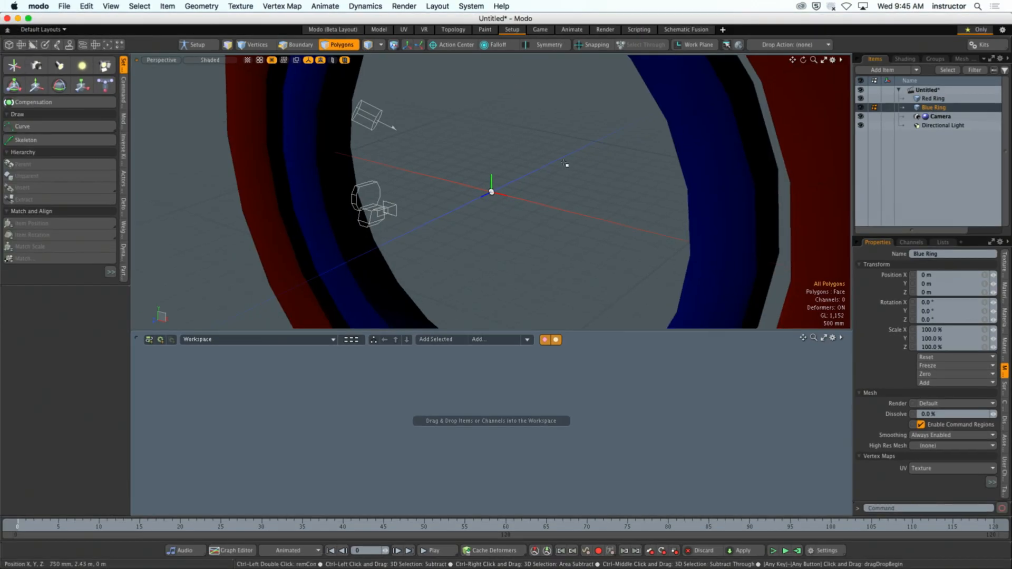
pyautogui.keyDown('ctrl'); pyautogui.keyDown('alt'); pyautogui.moveTo(561, 162); pyautogui.dragTo(503, 139); pyautogui.keyUp('alt'); pyautogui.keyUp('ctrl')
pyautogui.keyDown('alt'); pyautogui.keyDown('shift'); pyautogui.moveTo(502, 139); pyautogui.dragTo(534, 146); pyautogui.keyUp('shift'); pyautogui.keyUp('alt')
pyautogui.click(214, 60)
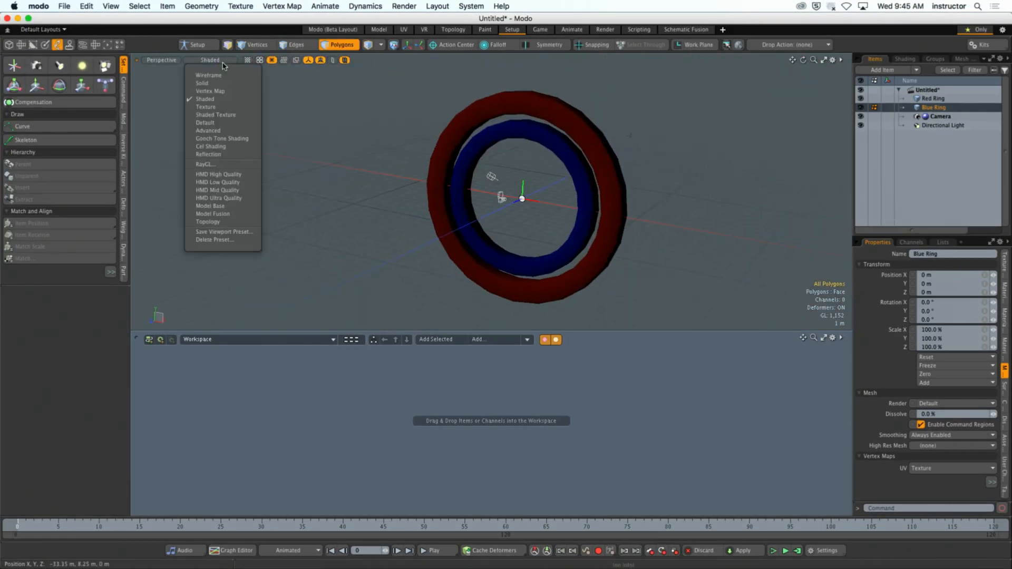
pyautogui.click(214, 123)
pyautogui.keyDown('ctrl'); pyautogui.keyDown('alt'); pyautogui.moveTo(528, 191); pyautogui.dragTo(538, 178); pyautogui.keyUp('alt'); pyautogui.keyUp('ctrl')
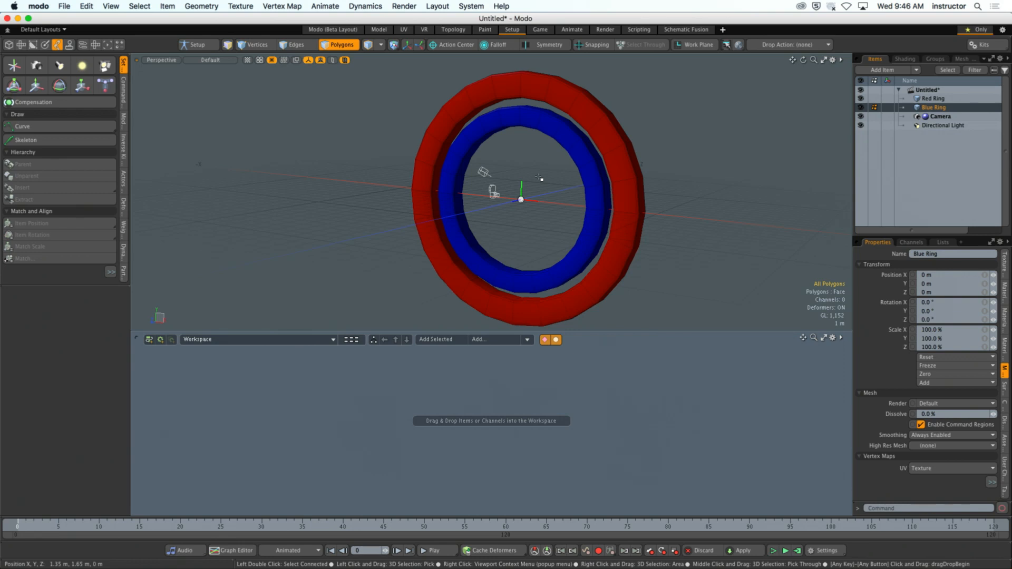
# - Open Modo's content folder in Finder and look through the files in Samples > Animation and Rigging
pyautogui.click(471, 6)
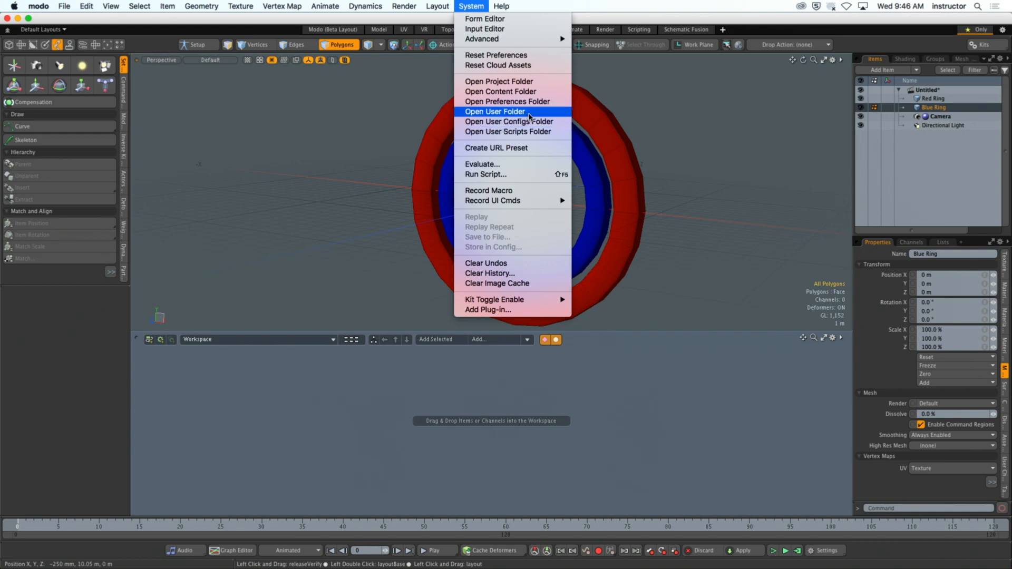
pyautogui.click(521, 92)
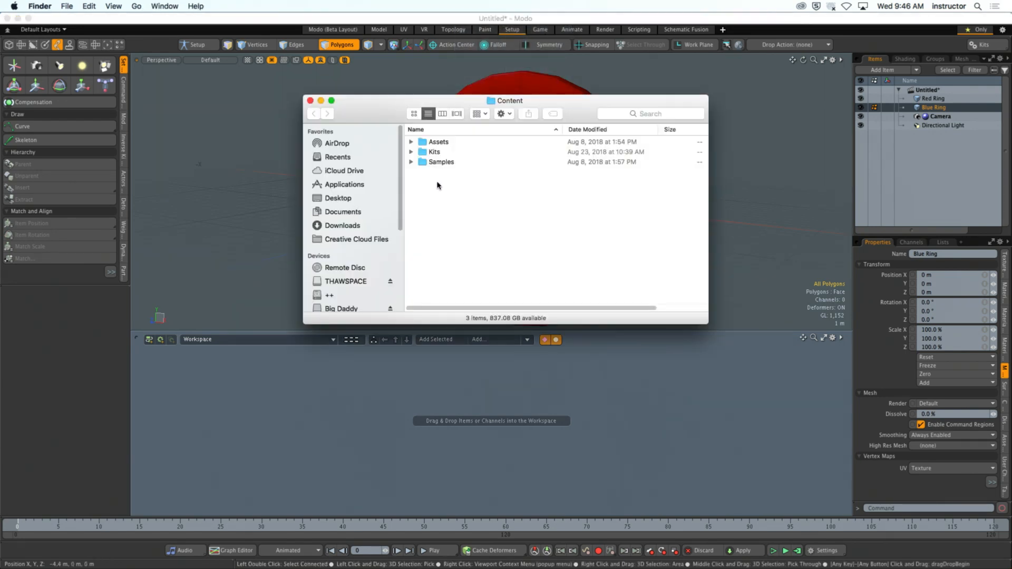
pyautogui.doubleClick(443, 162)
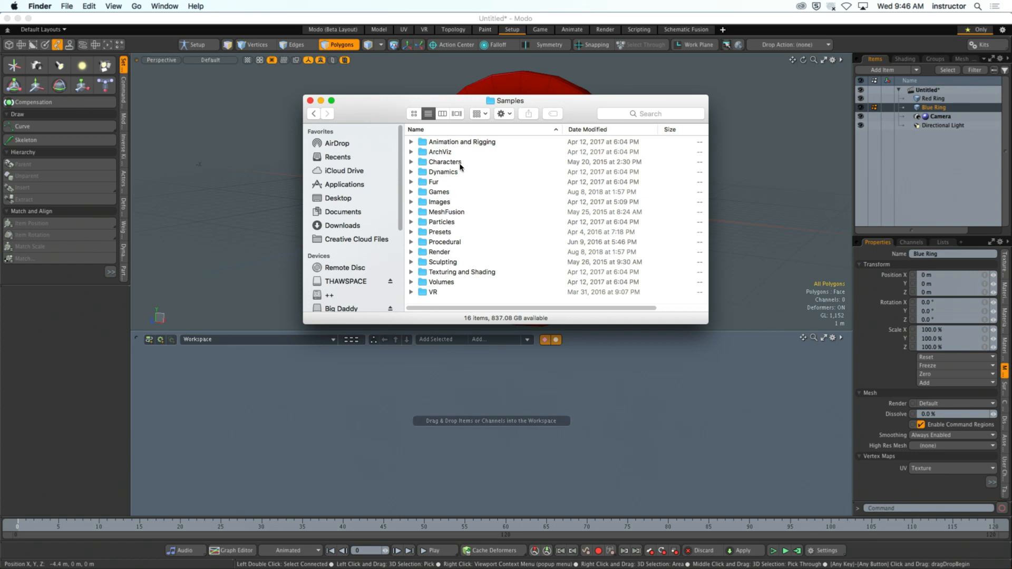
pyautogui.doubleClick(461, 142)
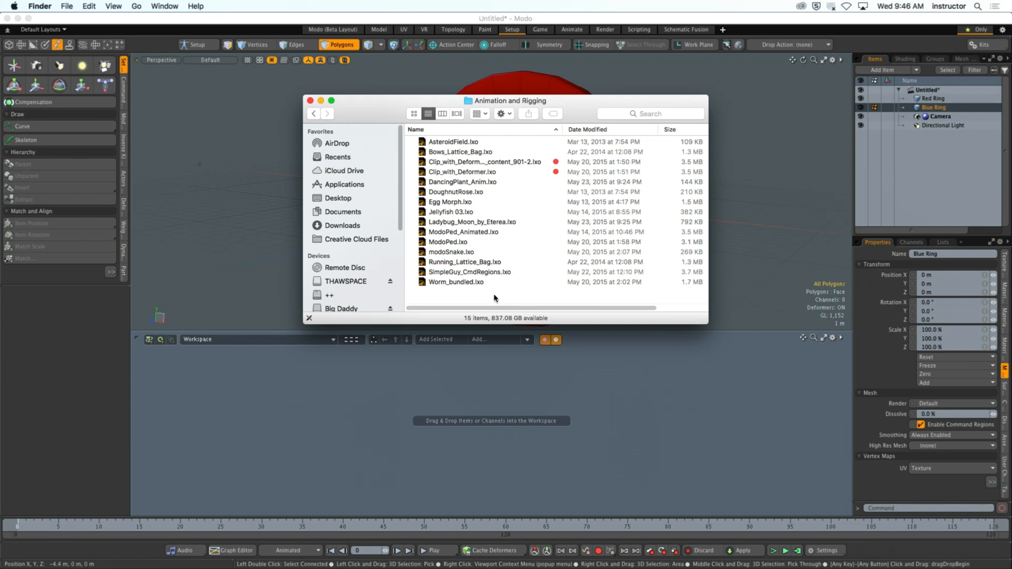
pyautogui.moveTo(708, 322); pyautogui.dragTo(835, 428)
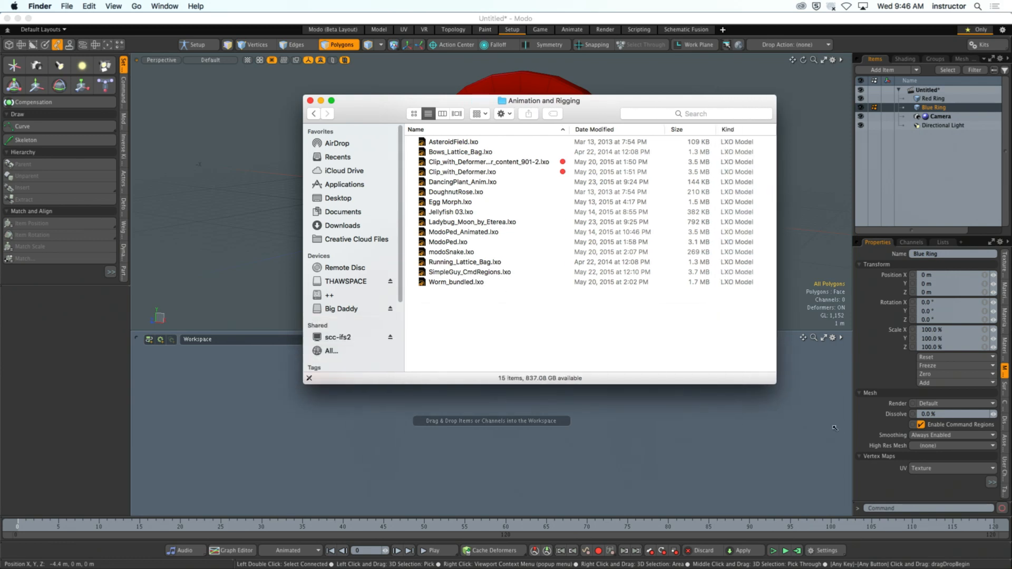
pyautogui.click(493, 144)
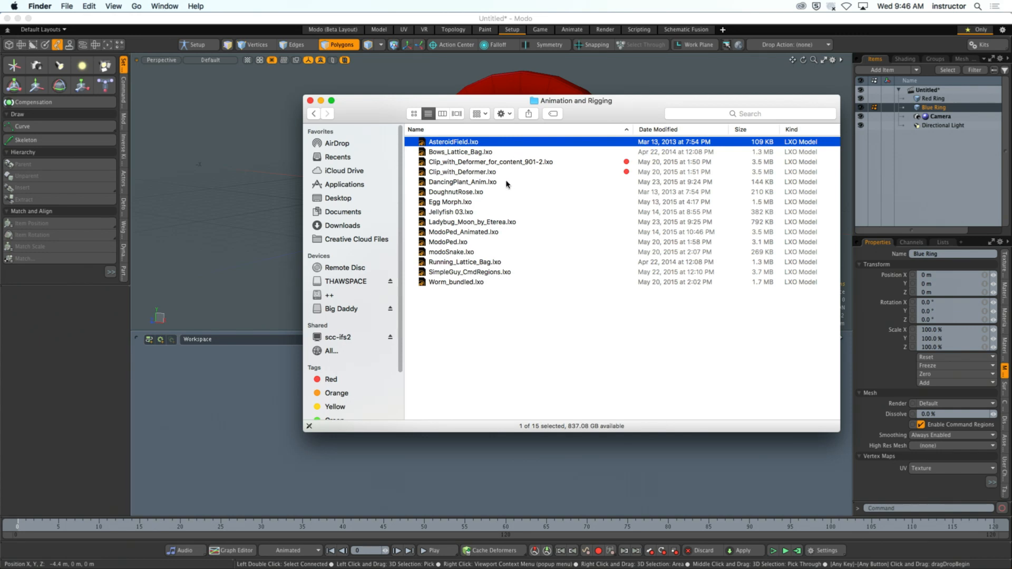
pyautogui.click(432, 290)
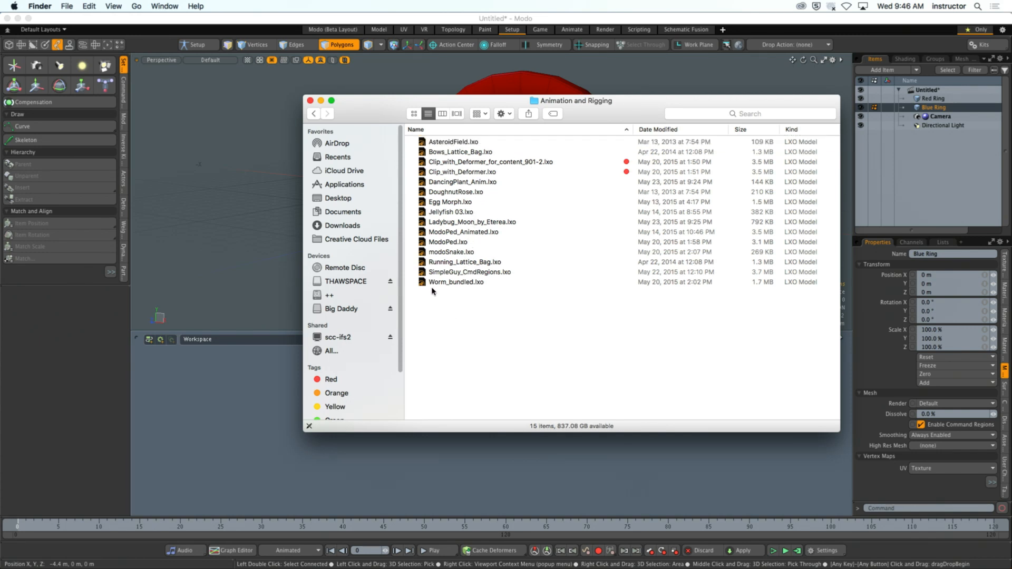
# - Search the Samples folder for "ball man", clear the search, and look inside the Characters folder
pyautogui.click(313, 113)
pyautogui.click(699, 112)
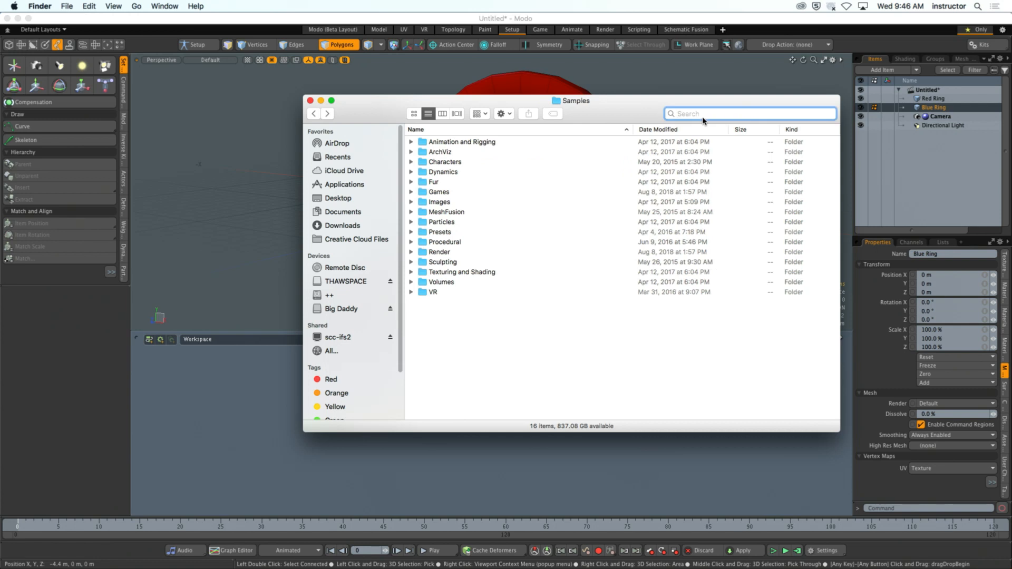
pyautogui.write('ball')
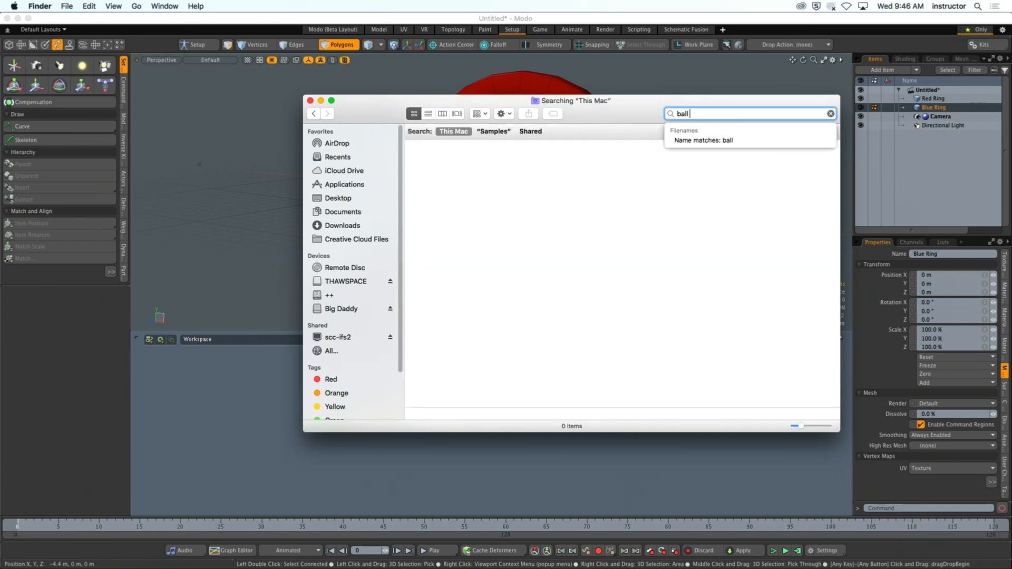
pyautogui.write(' man')
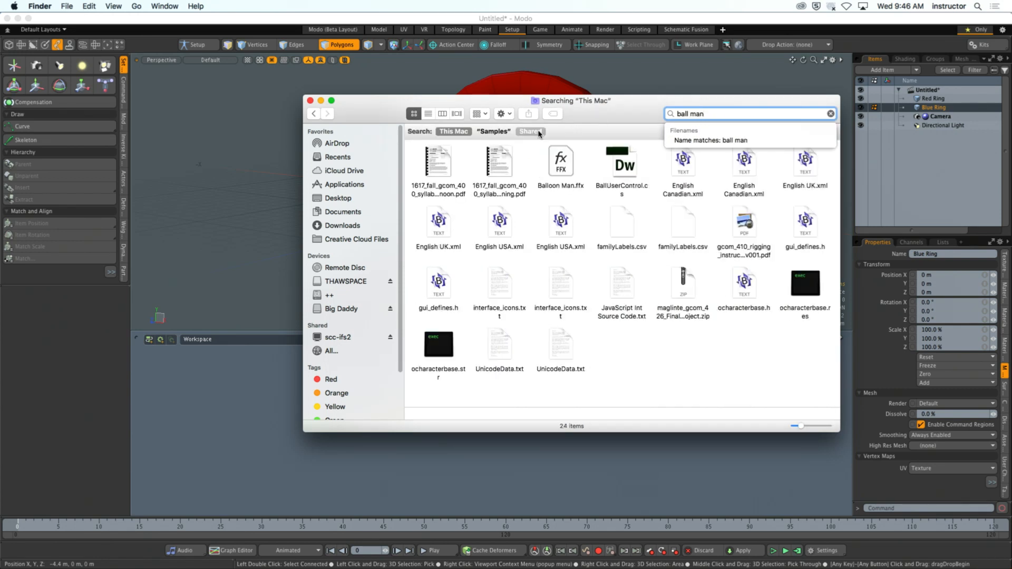
pyautogui.click(493, 131)
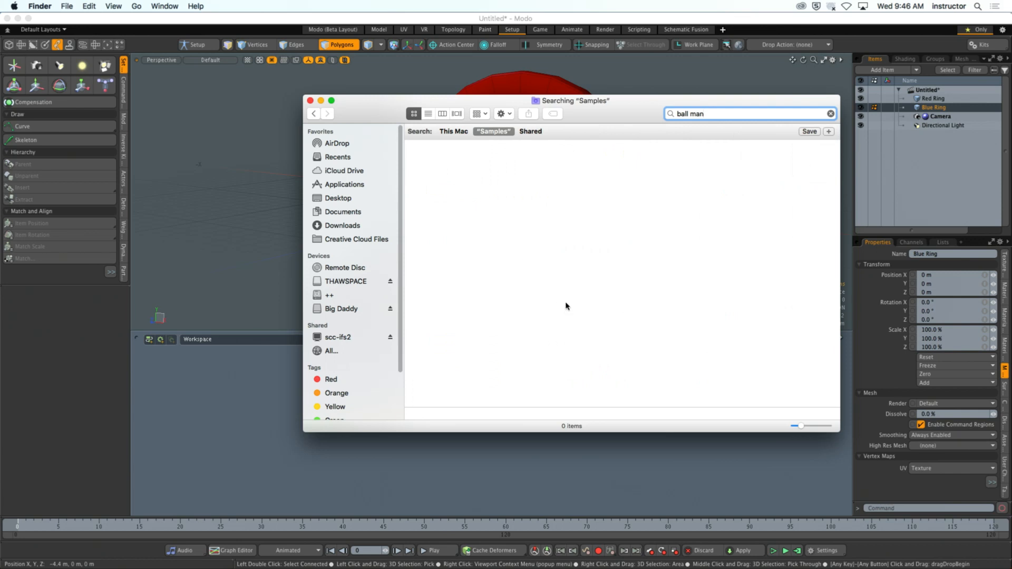
pyautogui.click(831, 113)
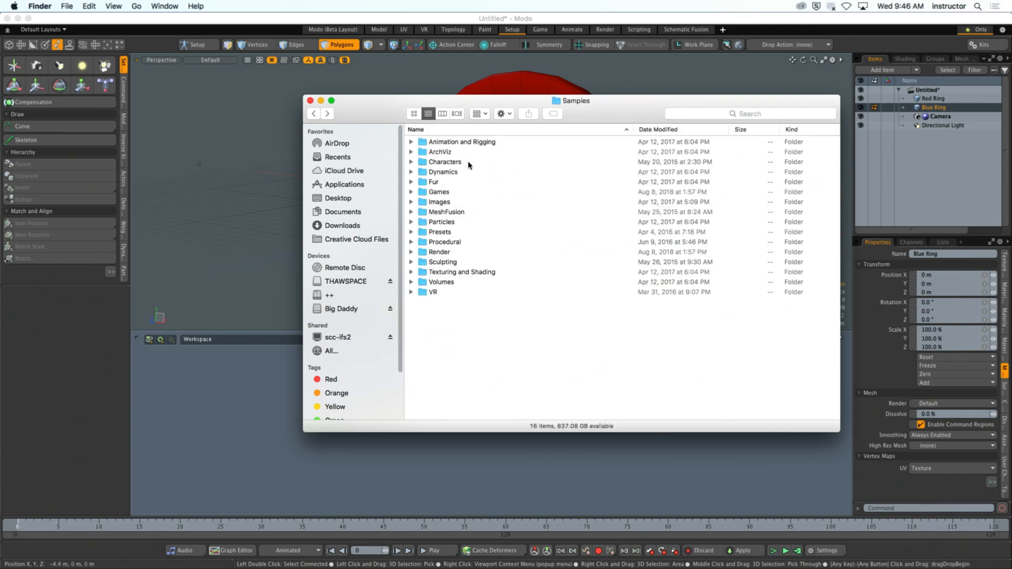
pyautogui.click(411, 161)
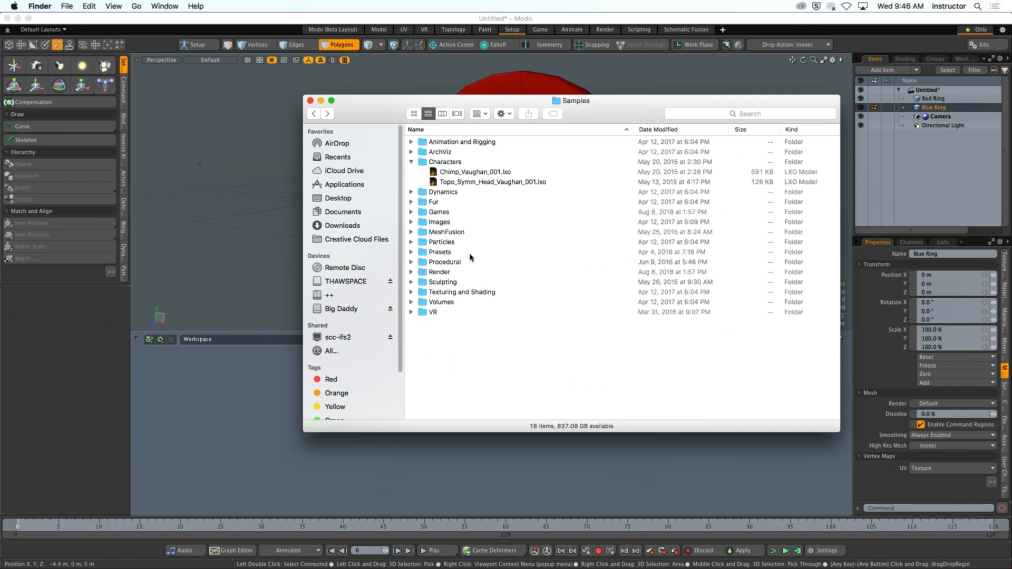
# - Open DancingPlant_Anim.lxo from the Animation and Rigging samples folder, declining to select alternates for any missing image files
pyautogui.doubleClick(488, 143)
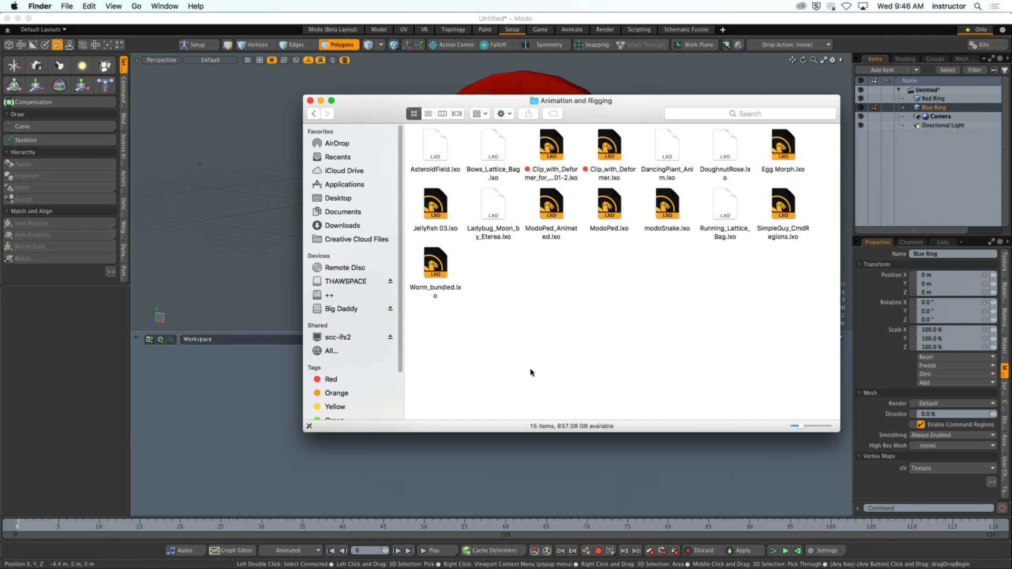
pyautogui.click(426, 114)
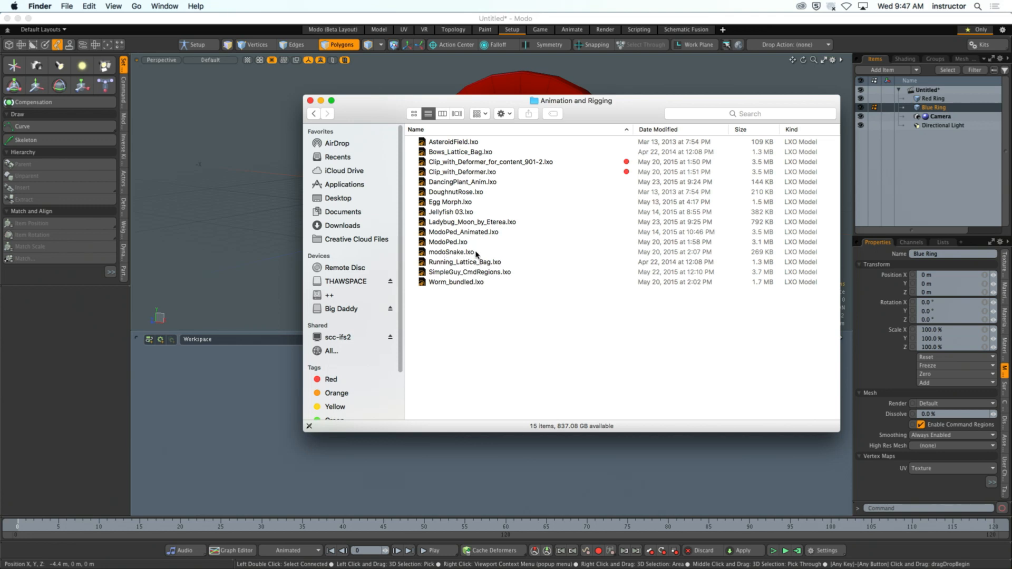
pyautogui.click(449, 252)
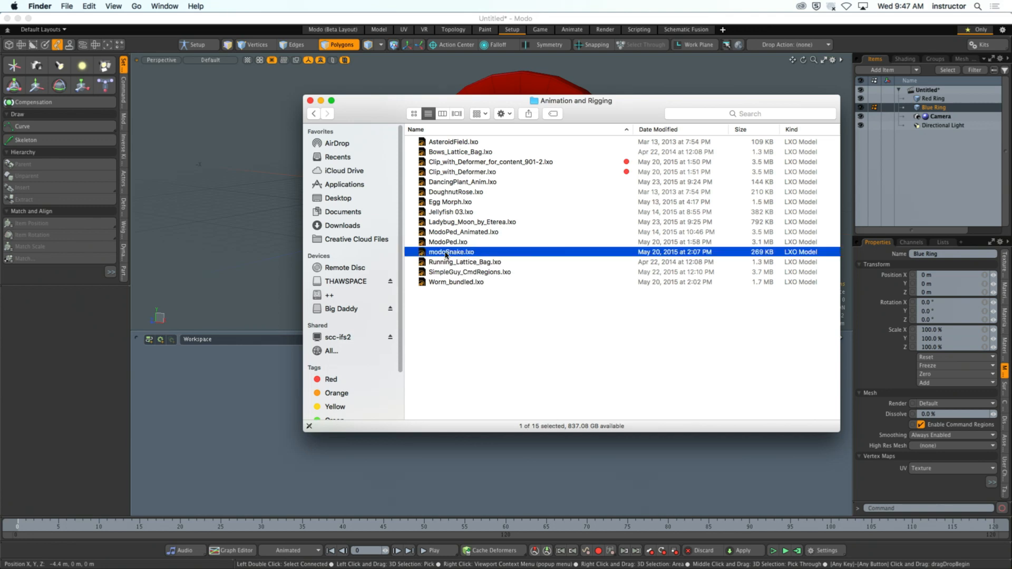
pyautogui.click(471, 223)
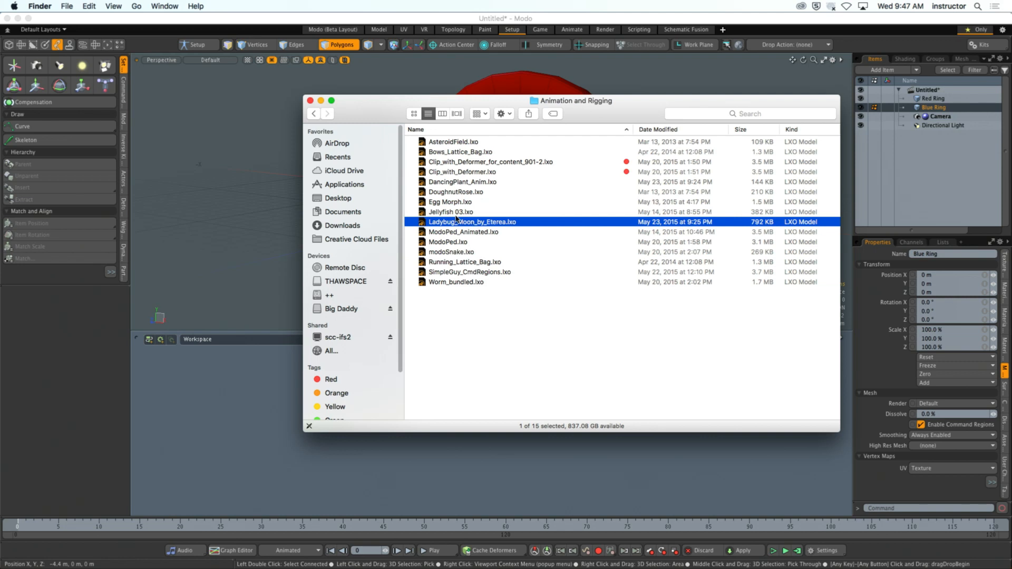
pyautogui.doubleClick(471, 181)
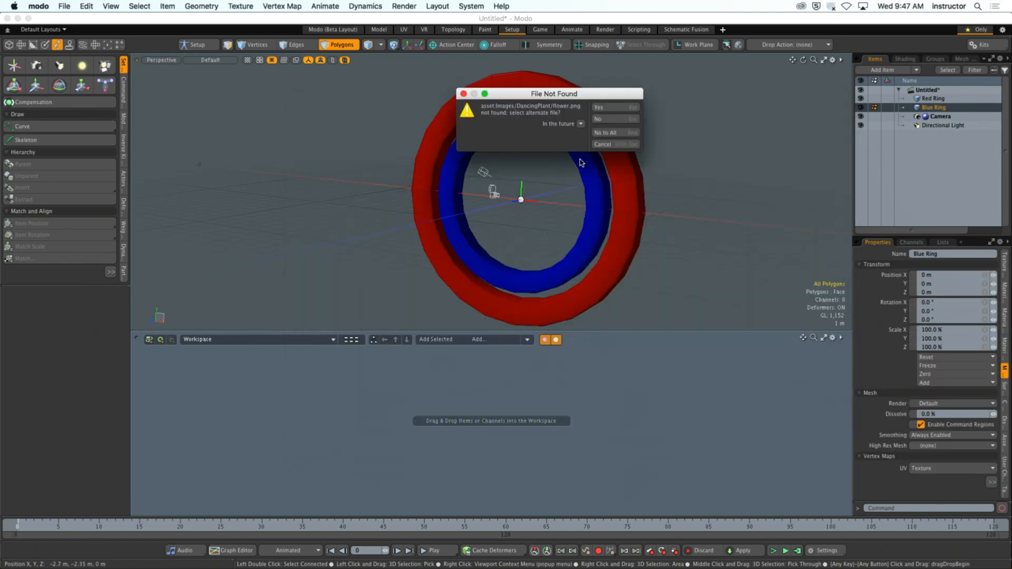
pyautogui.click(606, 132)
# - Frame the dancing flower in the perspective view, add its flower mesh to the schematic workspace, and play the animation
pyautogui.keyDown('ctrl'); pyautogui.keyDown('alt'); pyautogui.moveTo(533, 260); pyautogui.dragTo(636, 243); pyautogui.keyUp('alt'); pyautogui.keyUp('ctrl')
pyautogui.keyDown('alt'); pyautogui.keyDown('shift'); pyautogui.moveTo(543, 105); pyautogui.dragTo(503, 260); pyautogui.keyUp('shift'); pyautogui.keyUp('alt')
pyautogui.keyDown('alt'); pyautogui.keyDown('shift'); pyautogui.moveTo(503, 260); pyautogui.dragTo(575, 114); pyautogui.keyUp('shift'); pyautogui.keyUp('alt')
pyautogui.keyDown('ctrl'); pyautogui.keyDown('alt'); pyautogui.moveTo(575, 174); pyautogui.dragTo(590, 204); pyautogui.keyUp('alt'); pyautogui.keyUp('ctrl')
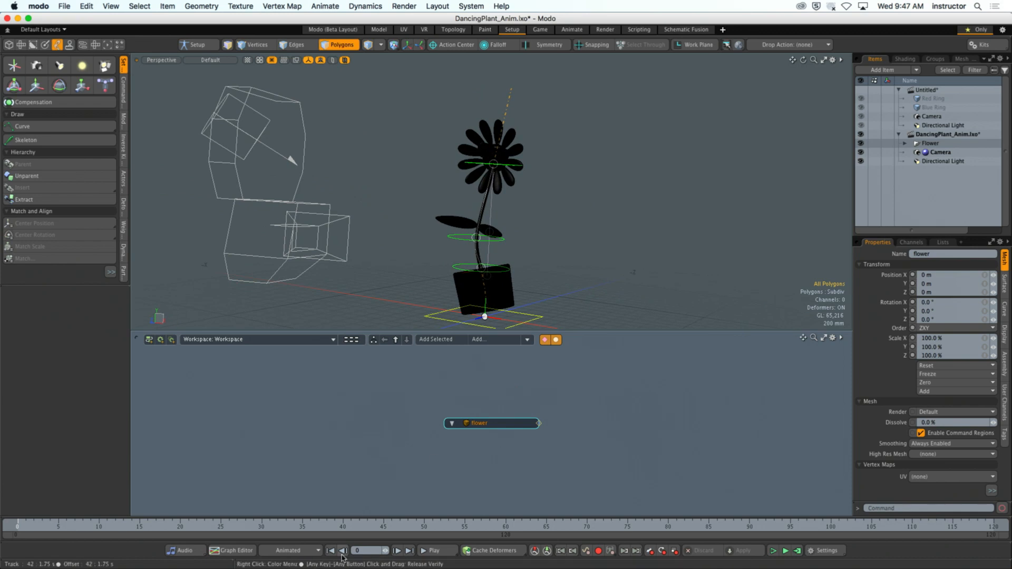
pyautogui.click(440, 551)
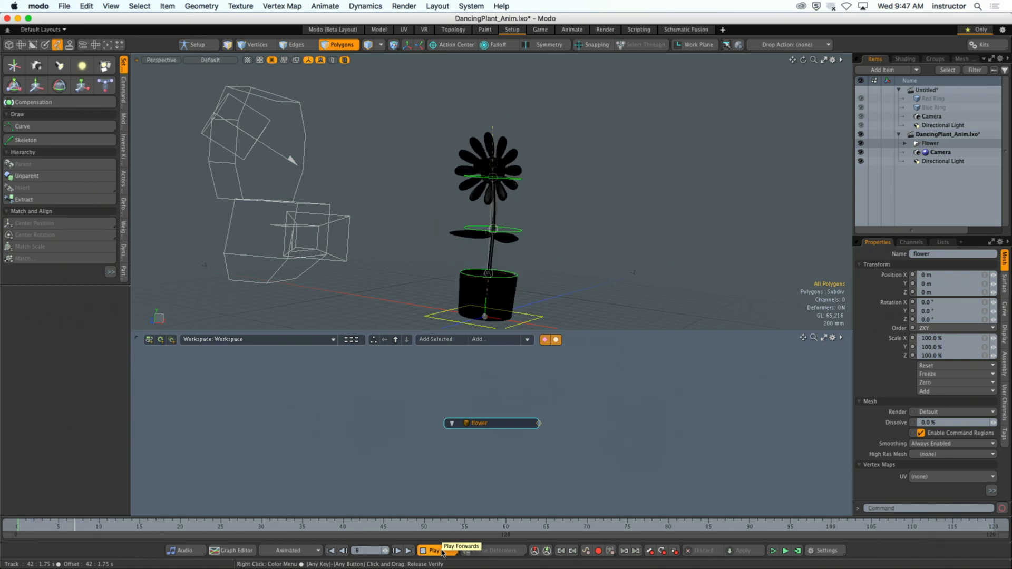
# - Reveal the Spline (Full Mesh) deformer connected to the flower mesh and the Spline Effector (2) feeding it in the schematic
pyautogui.doubleClick(539, 424)
pyautogui.moveTo(508, 423); pyautogui.dragTo(424, 405)
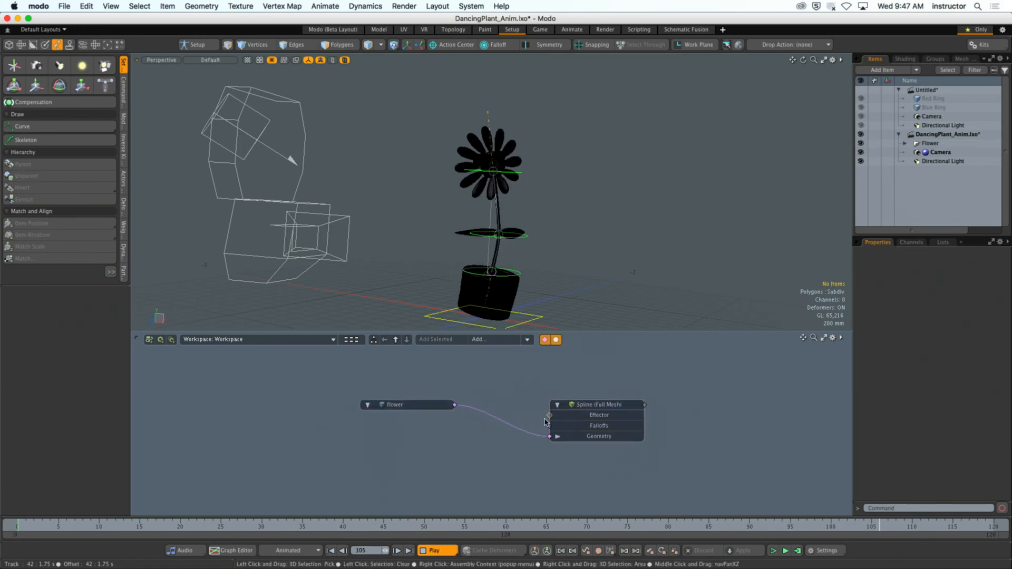
pyautogui.doubleClick(549, 416)
pyautogui.moveTo(511, 386); pyautogui.dragTo(509, 344)
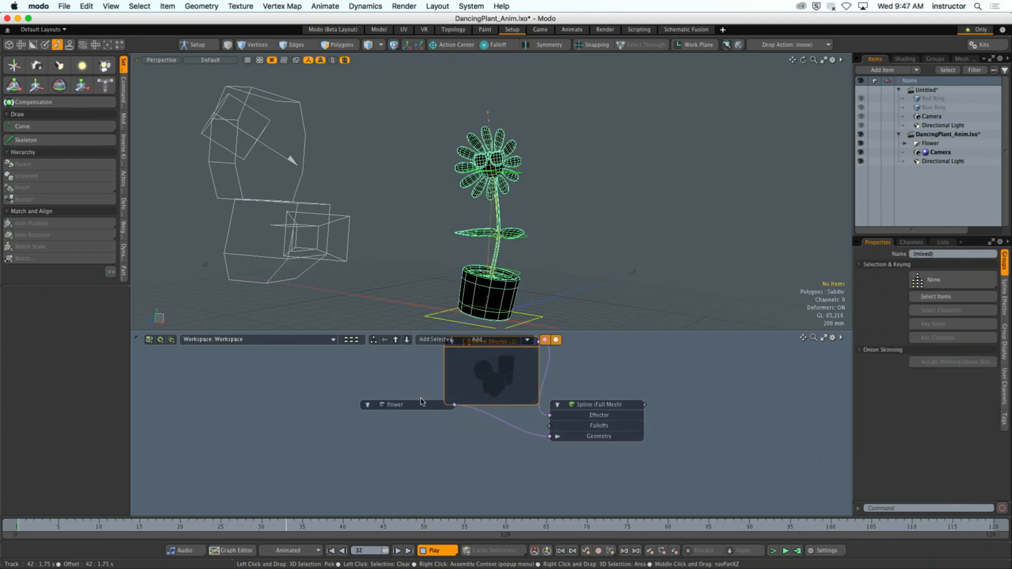
# - Spread out the schematic nodes, with Spline Effector (2) above the flower node and both on the input side of the Spline deformer
pyautogui.moveTo(422, 403); pyautogui.dragTo(401, 446)
pyautogui.keyDown('alt'); pyautogui.moveTo(496, 376); pyautogui.dragTo(390, 376); pyautogui.keyUp('alt')
pyautogui.click(393, 407)
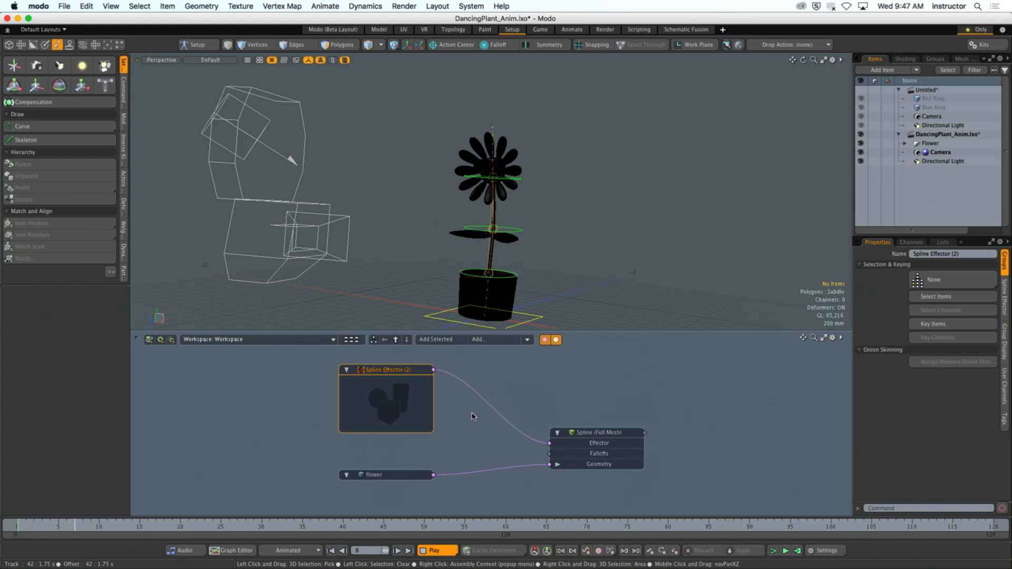
pyautogui.click(473, 416)
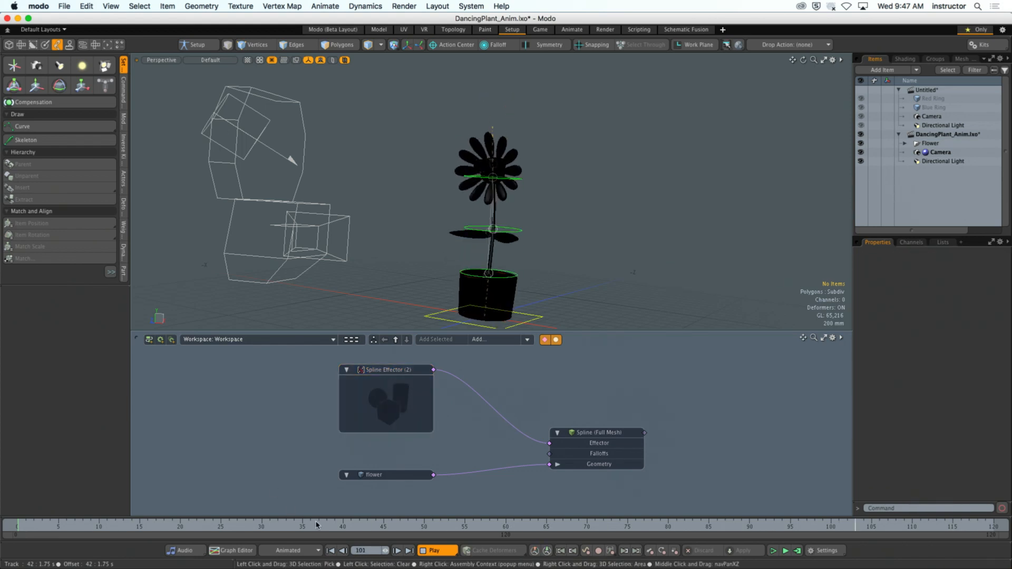
pyautogui.moveTo(406, 474)
pyautogui.mouseDown()
pyautogui.moveTo(389, 454)
pyautogui.moveTo(395, 475)
pyautogui.mouseUp()
pyautogui.moveTo(600, 431); pyautogui.dragTo(621, 410)
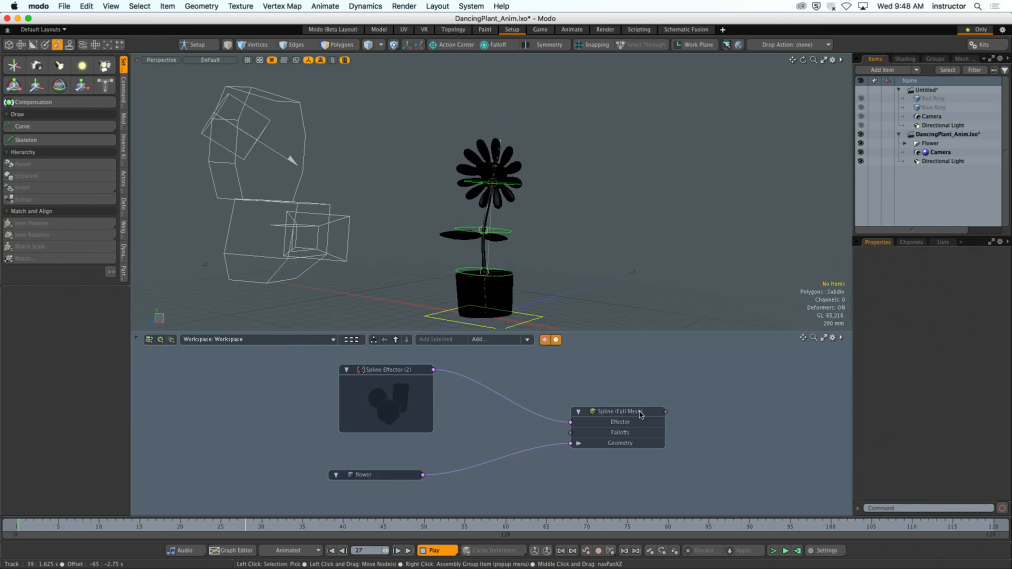
# - Stop the playback and close the DancingPlant_Anim.lxo scene without saving its changes
pyautogui.click(441, 550)
pyautogui.click(996, 135)
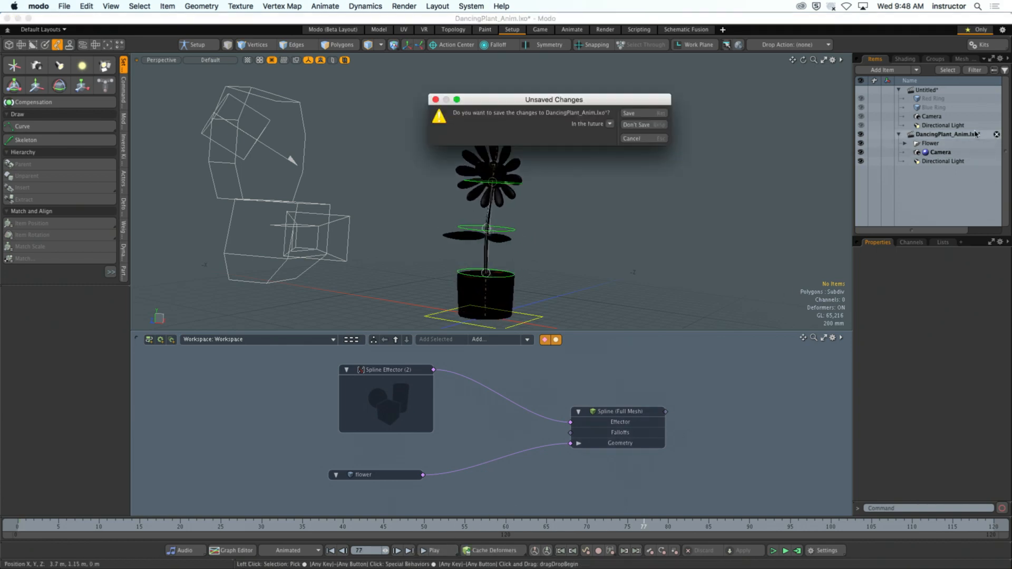
pyautogui.click(666, 124)
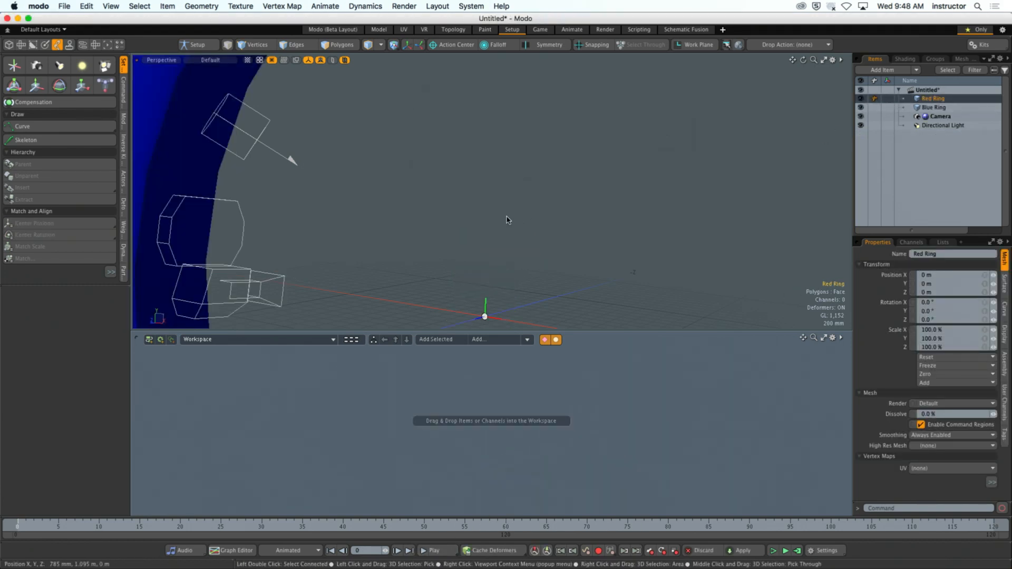
# - Frame both rings in the perspective view and move the divider between the perspective and schematic viewports slightly up
pyautogui.scroll(-10, 543, 197)
pyautogui.keyDown('alt'); pyautogui.keyDown('shift'); pyautogui.moveTo(543, 197); pyautogui.dragTo(506, 189); pyautogui.keyUp('shift'); pyautogui.keyUp('alt')
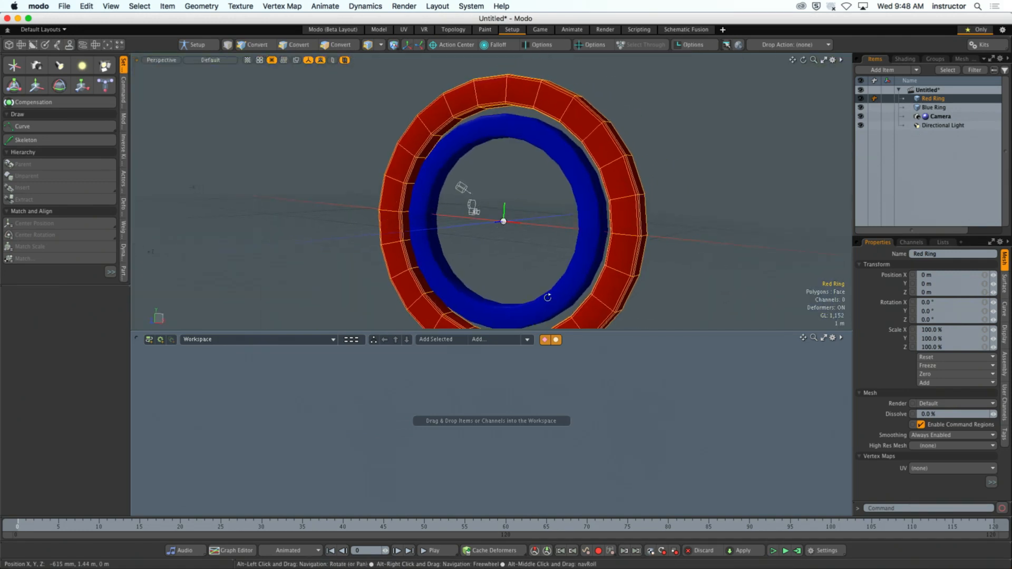
pyautogui.moveTo(615, 331)
pyautogui.mouseDown()
pyautogui.moveTo(613, 364)
pyautogui.moveTo(615, 308)
pyautogui.moveTo(609, 318)
pyautogui.mouseUp()
pyautogui.scroll(-3, 670, 241)
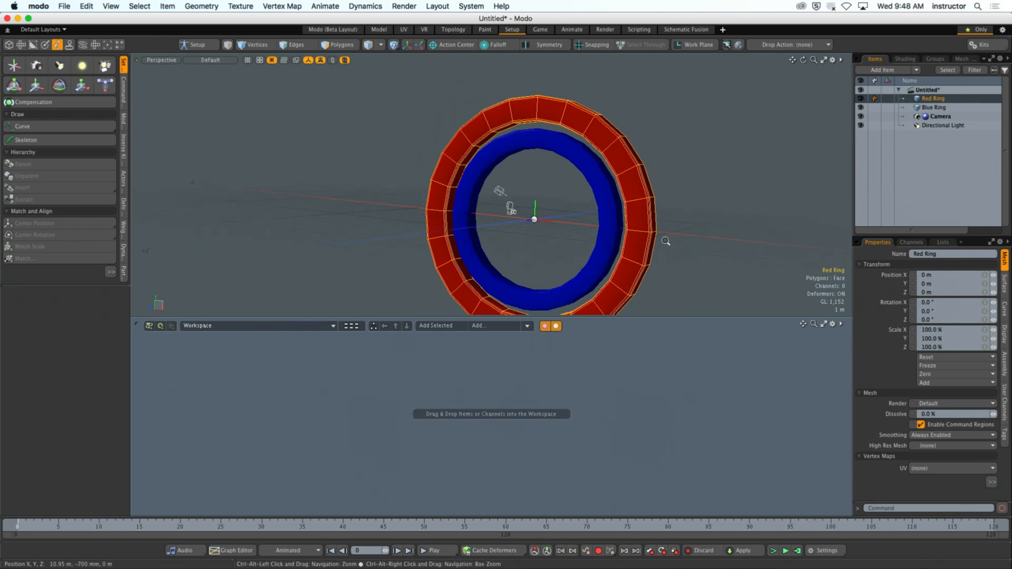
pyautogui.moveTo(665, 243)
pyautogui.keyDown('alt'); pyautogui.keyDown('shift'); pyautogui.mouseDown()
pyautogui.moveTo(646, 236)
pyautogui.moveTo(662, 224)
pyautogui.mouseUp(); pyautogui.keyUp('shift'); pyautogui.keyUp('alt')
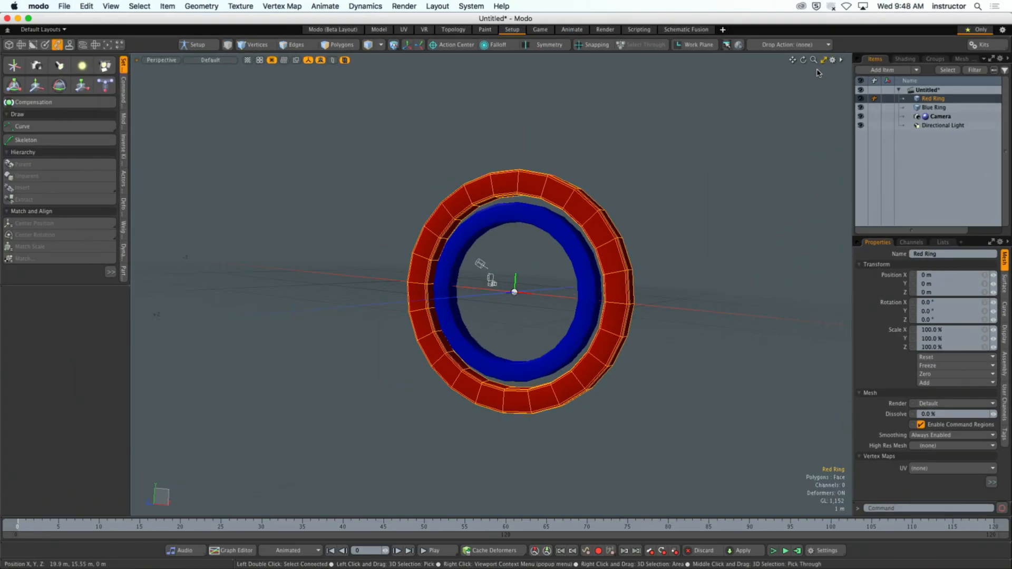
# - Toggle the perspective viewport between its maximized and split sizes, leaving it maximized
pyautogui.click(824, 62)
pyautogui.click(824, 61)
pyautogui.click(825, 61)
pyautogui.click(825, 61)
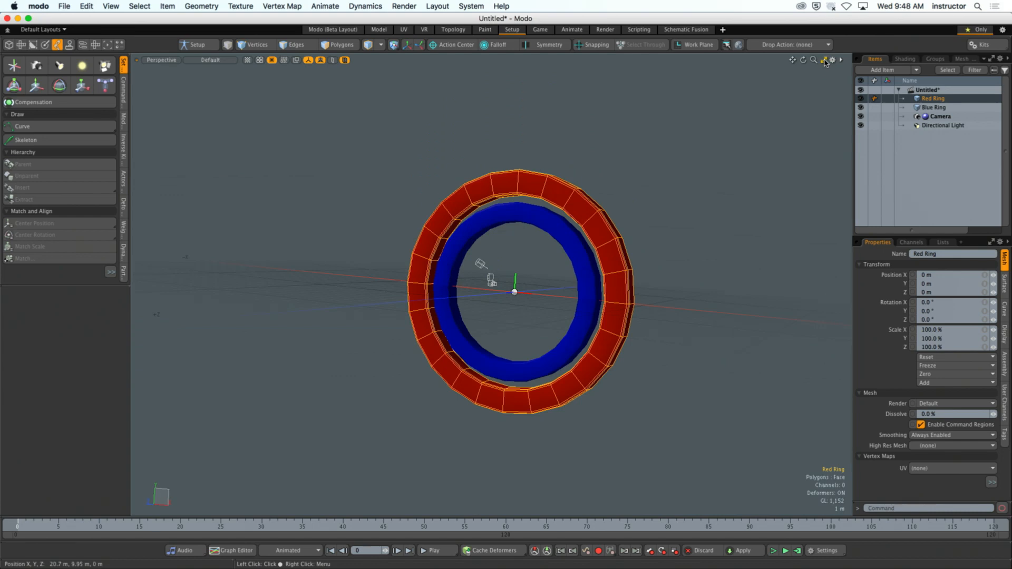
pyautogui.click(825, 61)
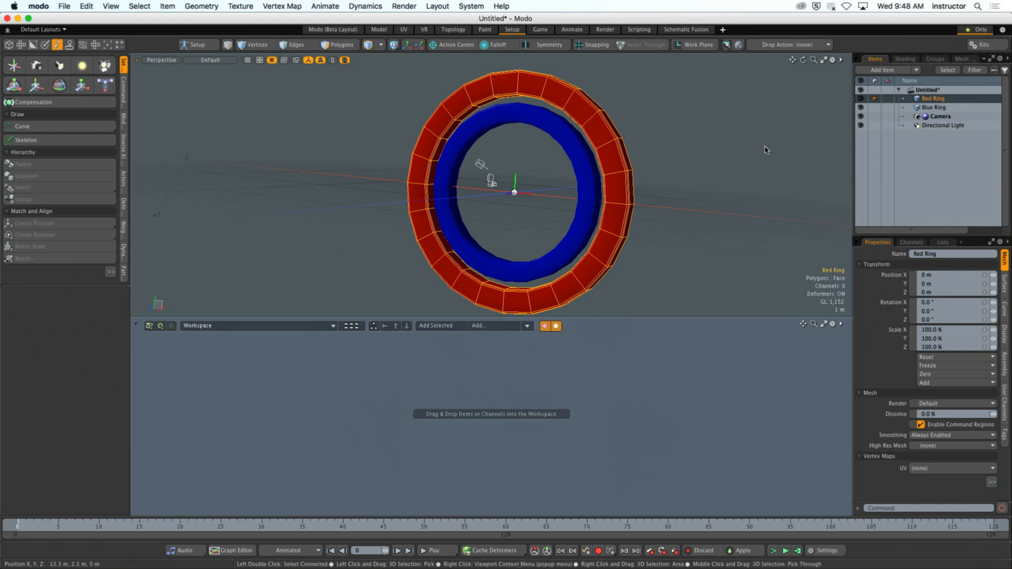
pyautogui.click(823, 60)
# - Deselect the Red Ring and view both rings closer up from a more oblique angle
pyautogui.click(652, 249)
pyautogui.scroll(2, 650, 248)
pyautogui.keyDown('alt'); pyautogui.moveTo(650, 248); pyautogui.dragTo(567, 280); pyautogui.keyUp('alt')
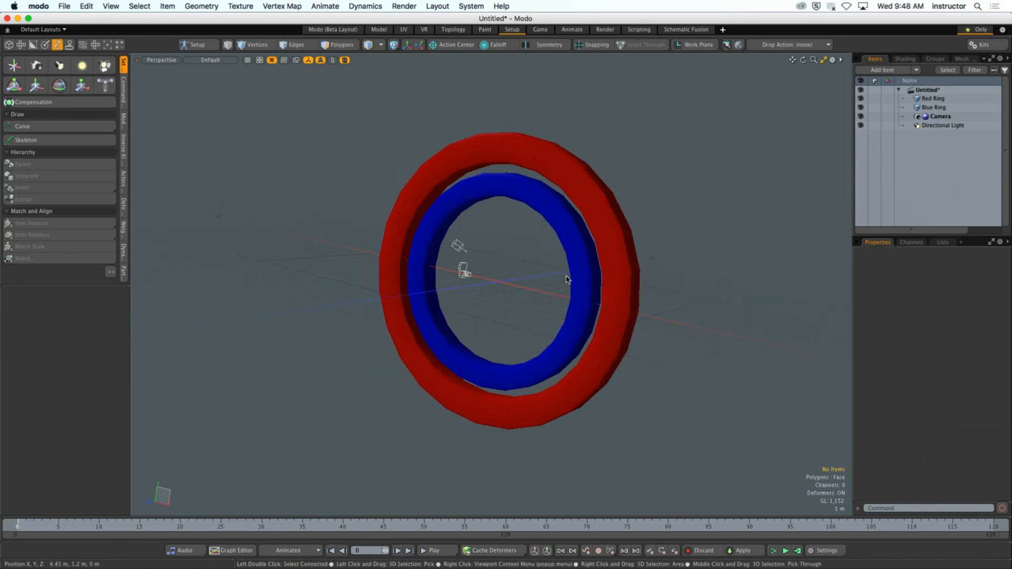
# - Set the 3D viewport's Trackball Rotation to No with Oscillate off, and orbit the rings to test the rotation
pyautogui.press('o')
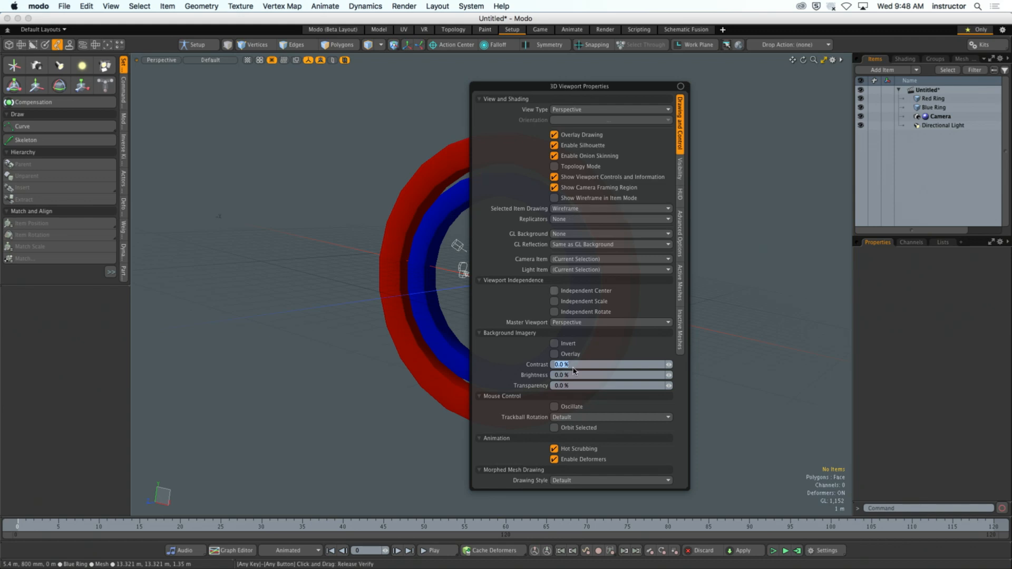
pyautogui.click(575, 417)
pyautogui.click(569, 408)
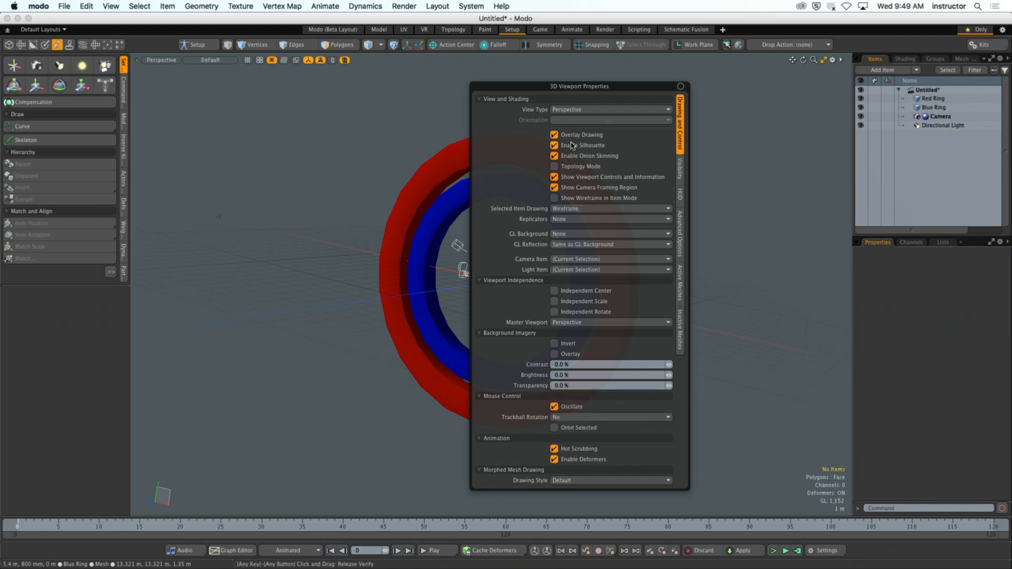
pyautogui.click(554, 407)
pyautogui.moveTo(486, 196)
pyautogui.keyDown('alt'); pyautogui.mouseDown()
pyautogui.moveTo(436, 181)
pyautogui.moveTo(470, 169)
pyautogui.moveTo(489, 192)
pyautogui.mouseUp(); pyautogui.keyUp('alt')
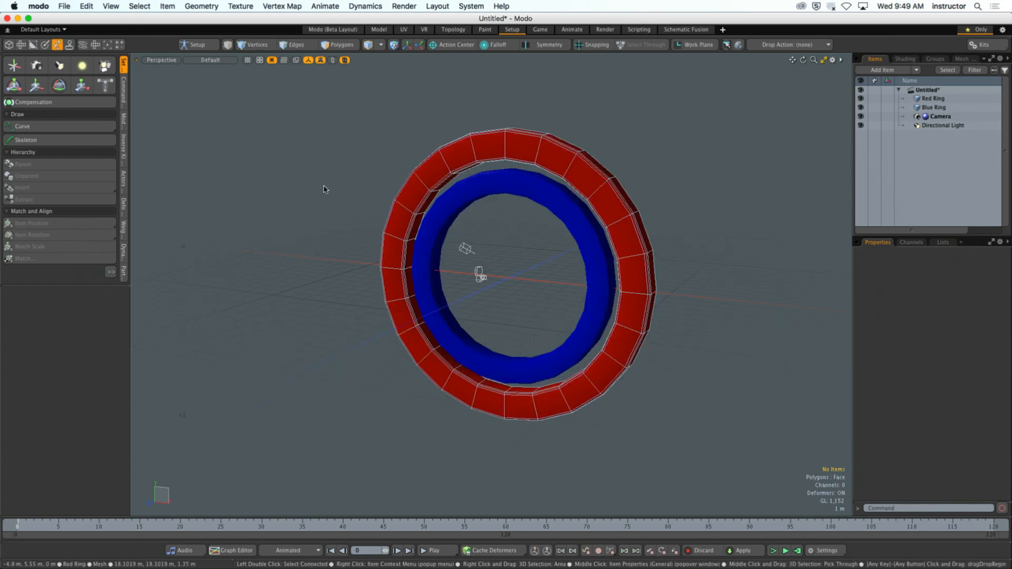
pyautogui.moveTo(325, 187)
pyautogui.keyDown('alt'); pyautogui.mouseDown()
pyautogui.moveTo(410, 191)
pyautogui.moveTo(323, 192)
pyautogui.mouseUp(); pyautogui.keyUp('alt')
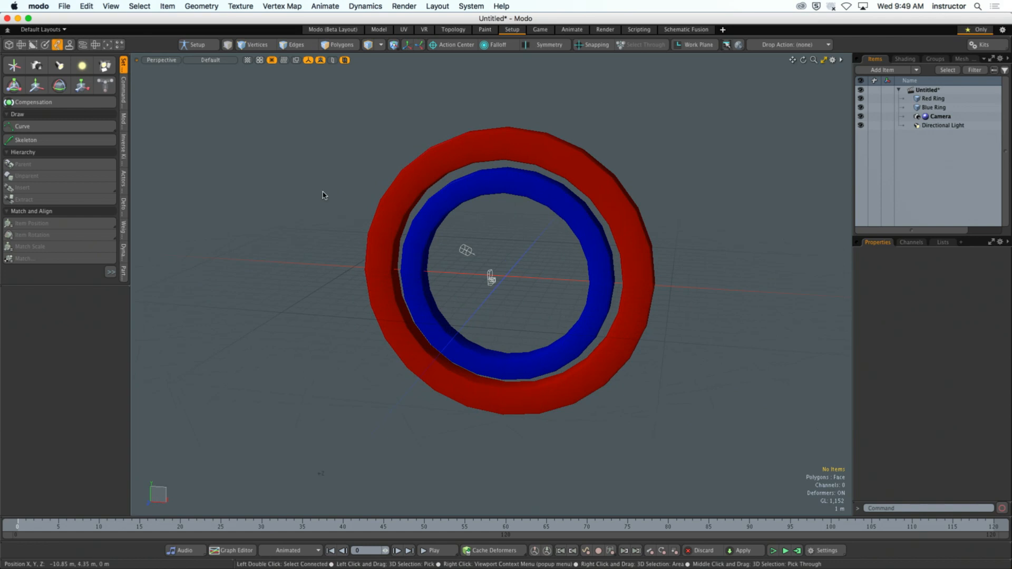
# - Open the application preferences and examine the OpenGL display settings, including the additional ones
pyautogui.click(39, 6)
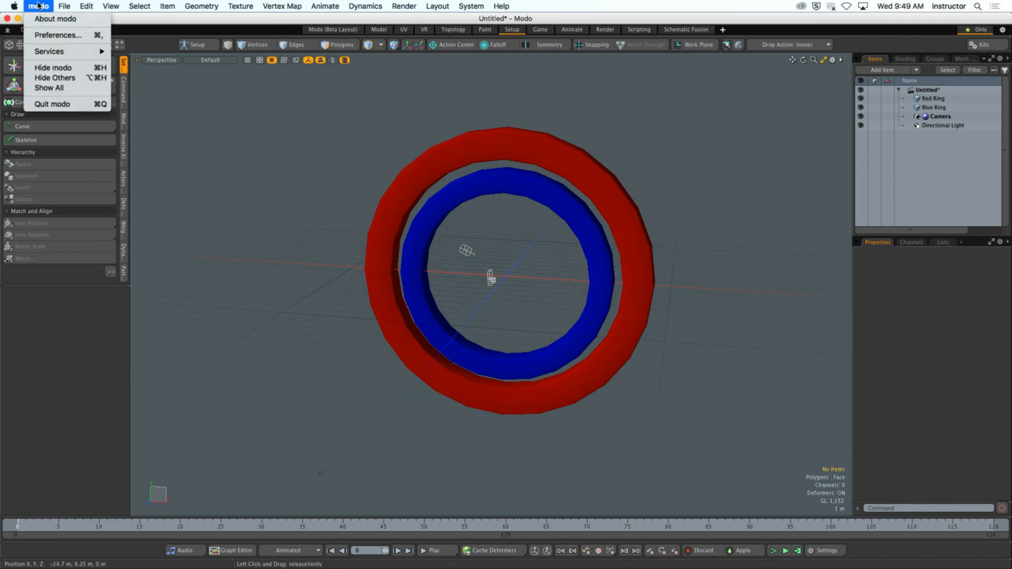
pyautogui.click(53, 34)
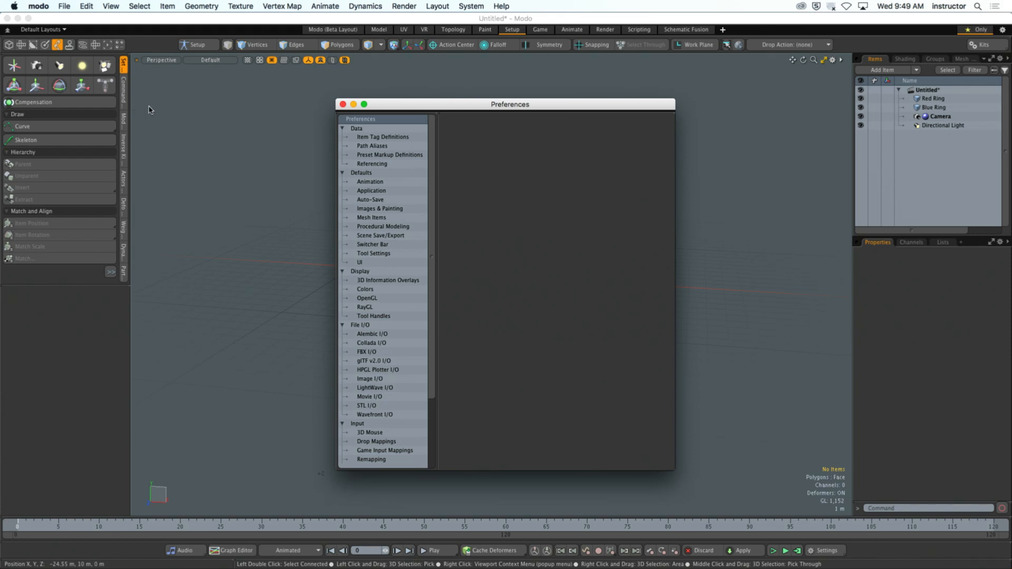
pyautogui.moveTo(449, 104); pyautogui.dragTo(467, 95)
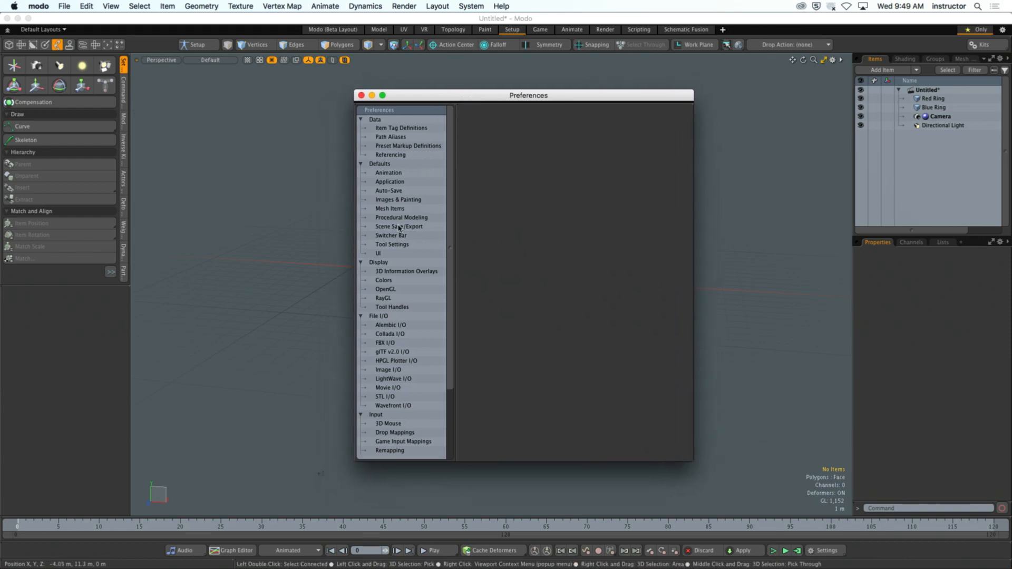
pyautogui.click(391, 289)
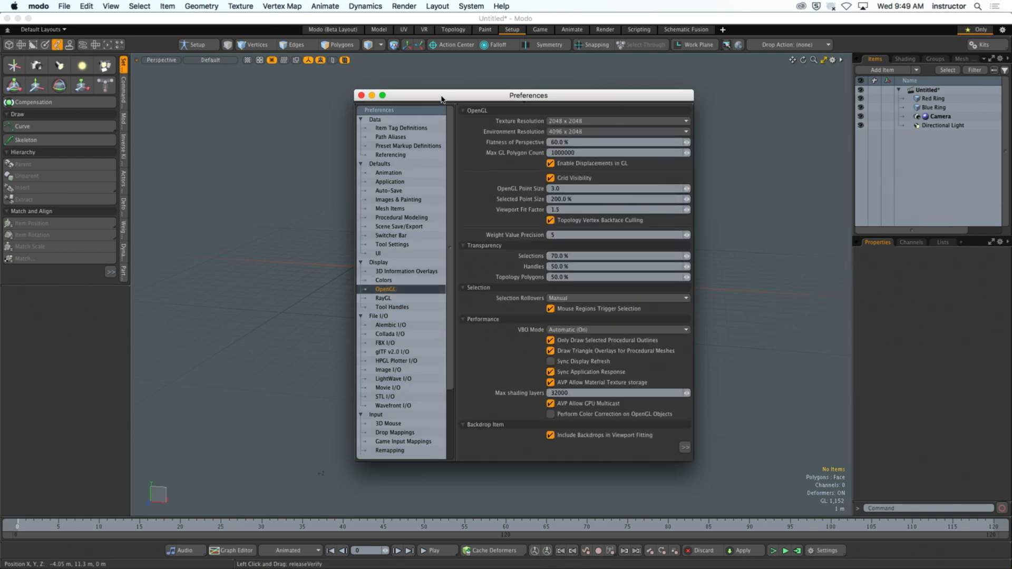
pyautogui.moveTo(444, 96); pyautogui.dragTo(388, 60)
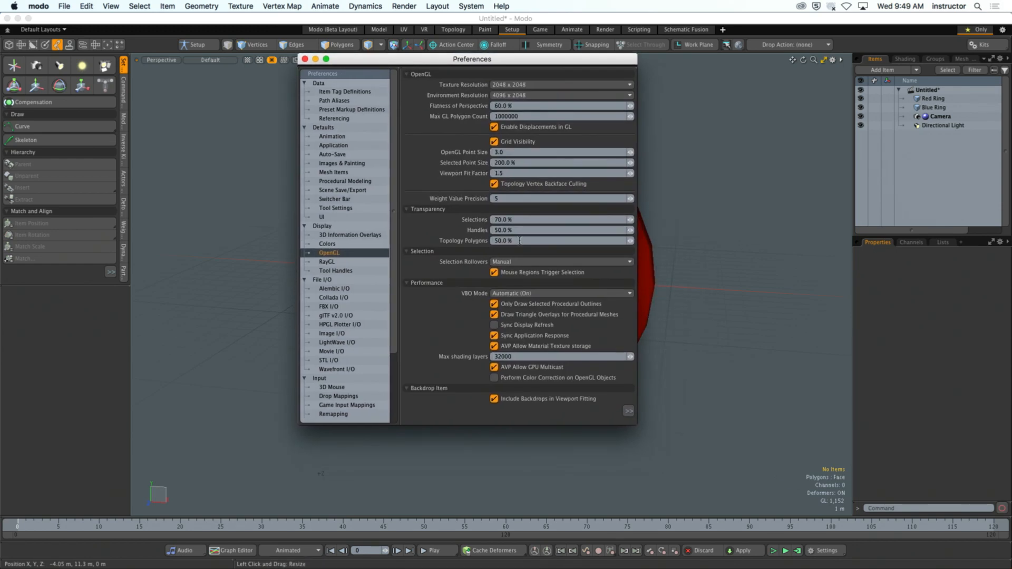
pyautogui.click(628, 412)
pyautogui.click(629, 416)
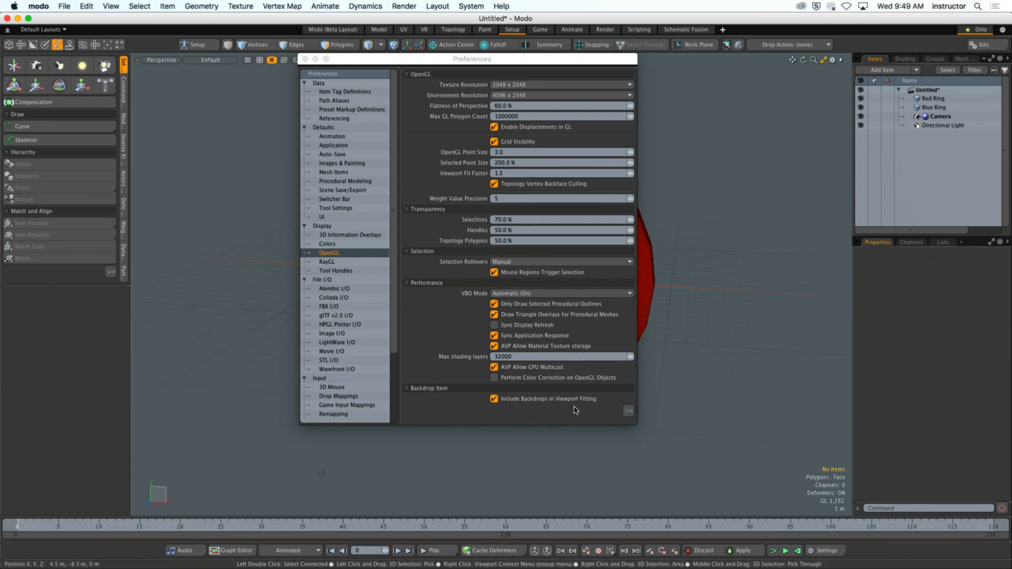
# - Look through the Application, UI, 3D Information Overlays and Colors preferences, and reveal the additional OpenGL settings
pyautogui.click(347, 146)
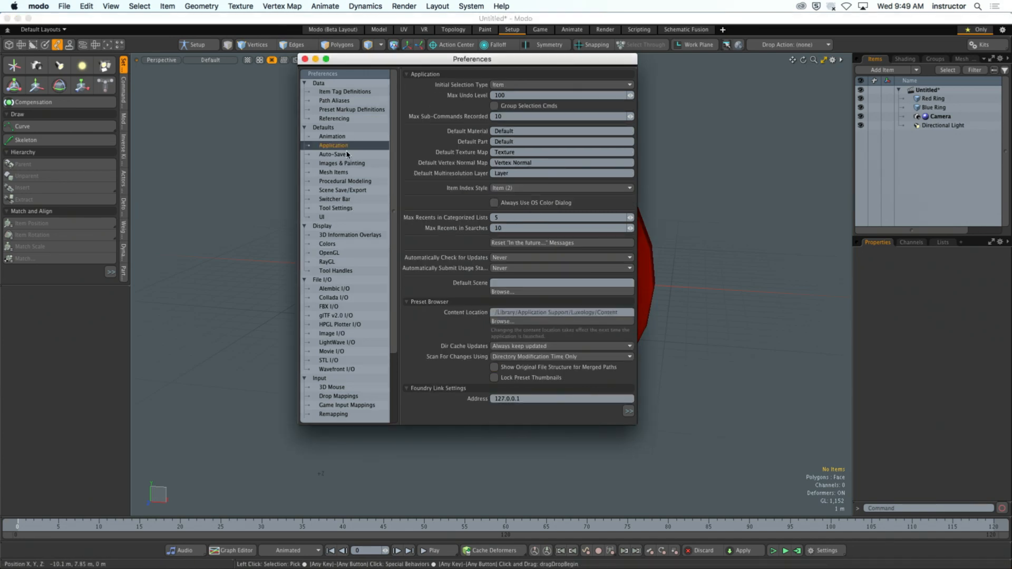
pyautogui.click(341, 217)
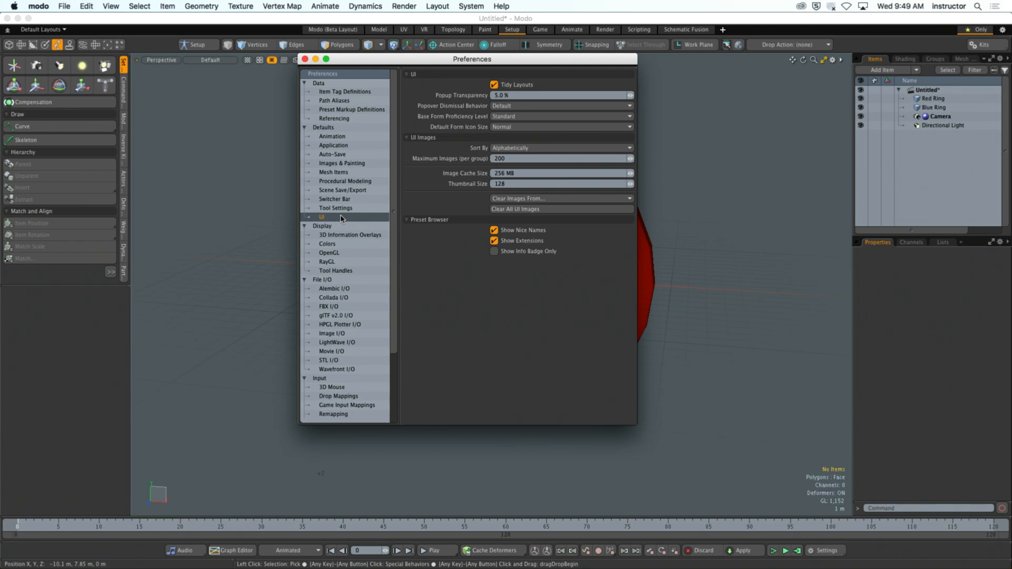
pyautogui.click(350, 235)
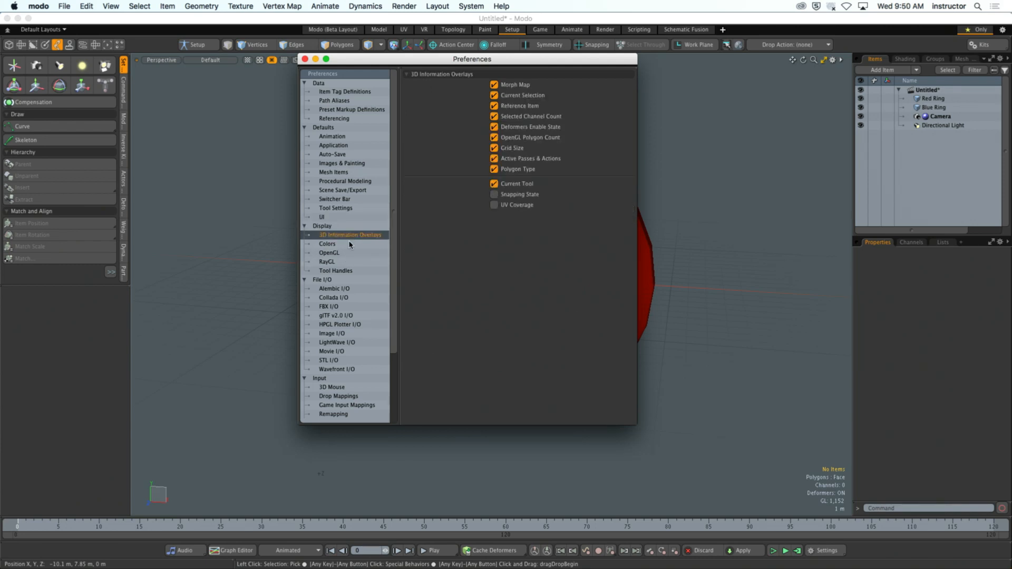
pyautogui.click(349, 244)
pyautogui.click(350, 254)
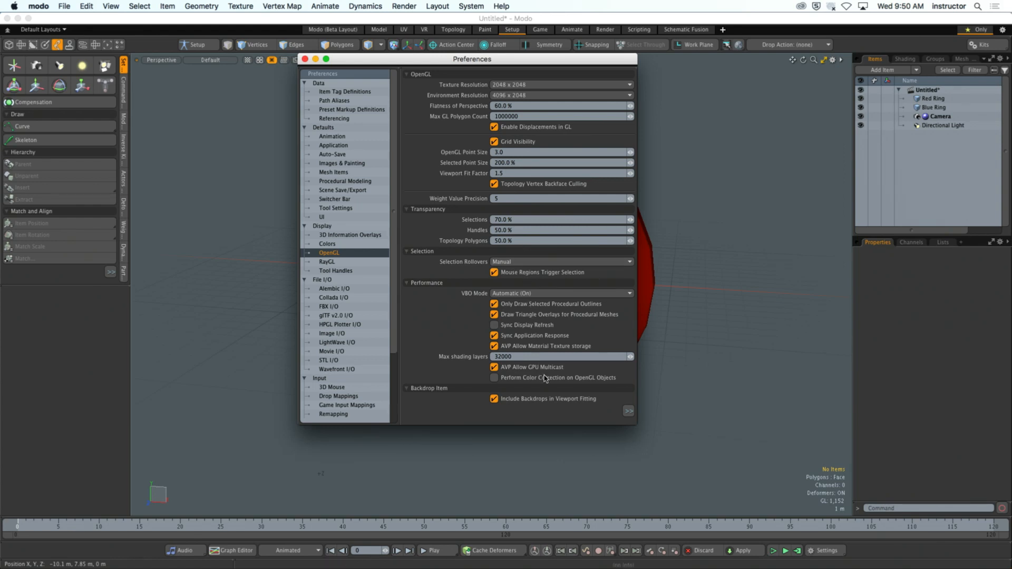
pyautogui.click(628, 411)
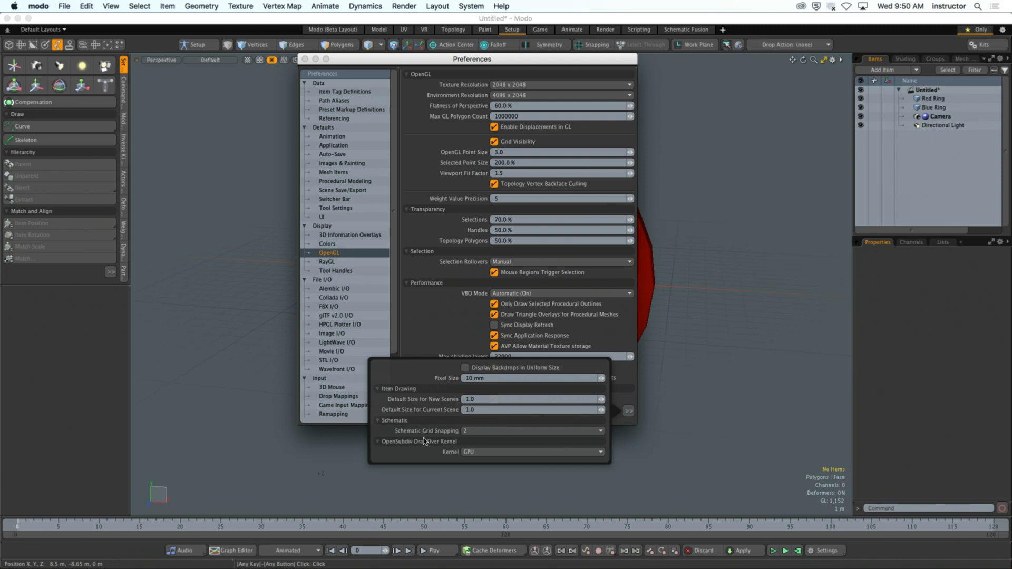
# - Find the Viewport Rotation options in the Remapping preferences, turn on Override Viewport-Level Trackball Option and close the preferences
pyautogui.click(376, 478)
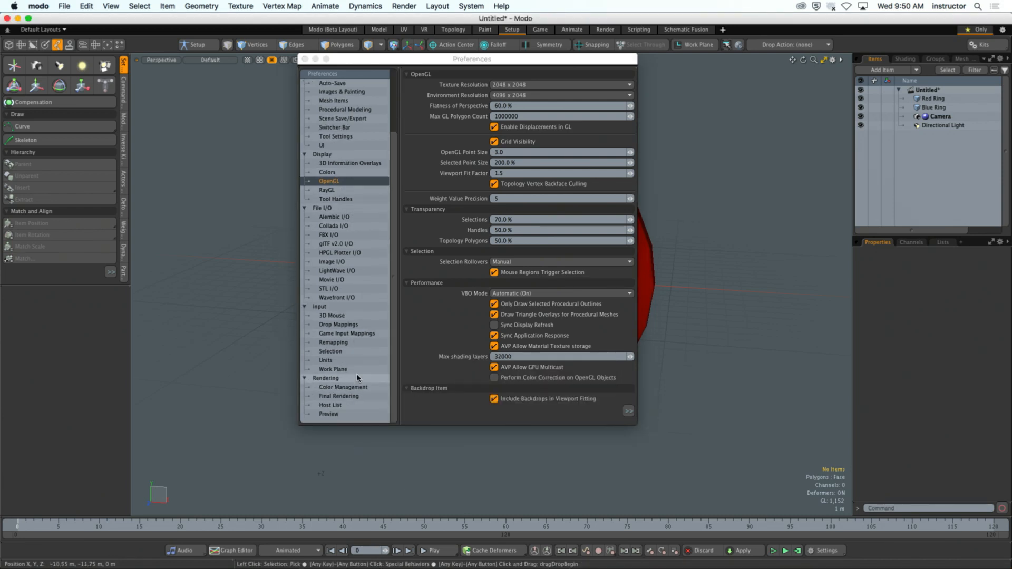
pyautogui.scroll(-3, 347, 377)
pyautogui.click(340, 370)
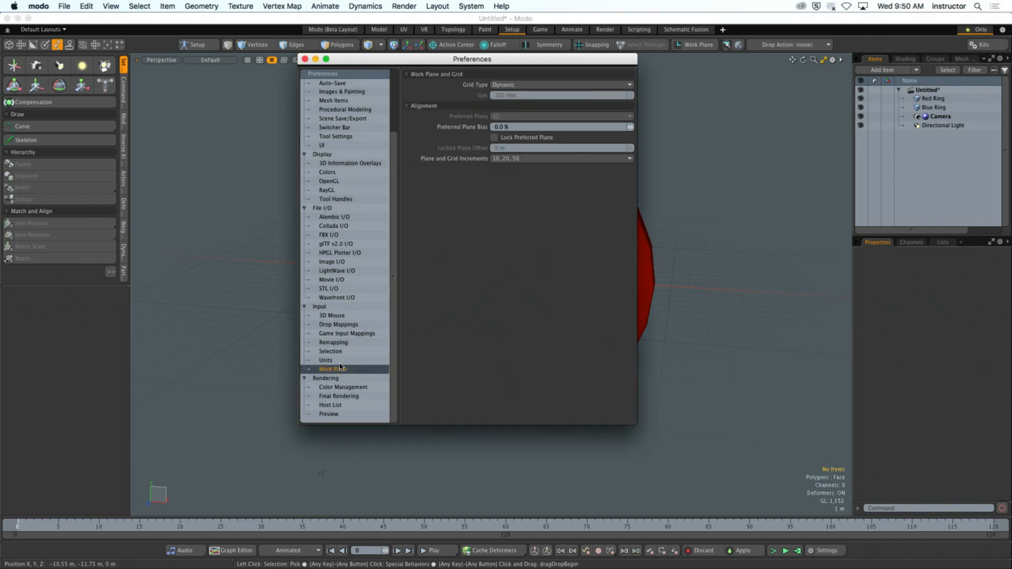
pyautogui.click(334, 360)
pyautogui.click(333, 352)
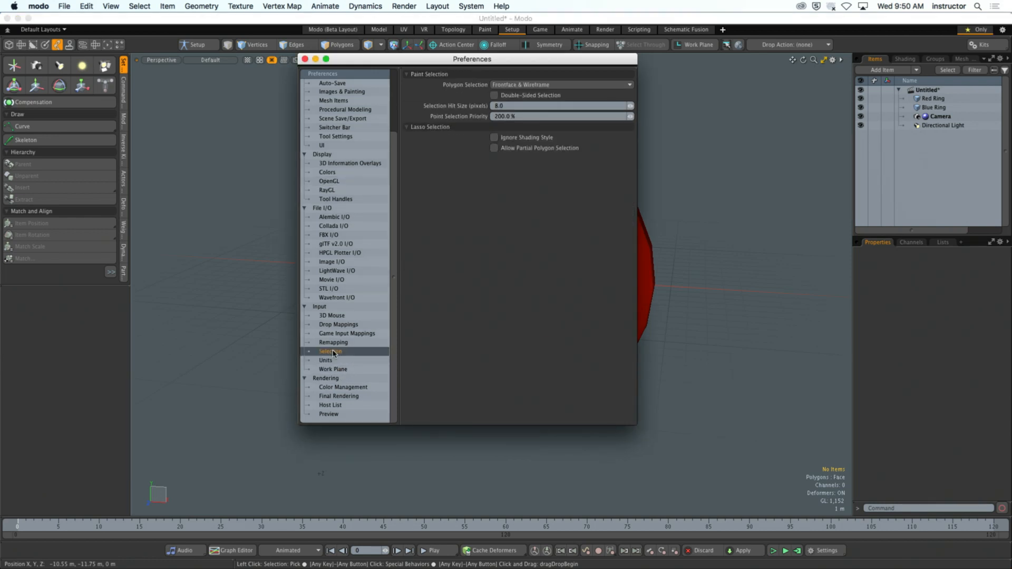
pyautogui.click(338, 342)
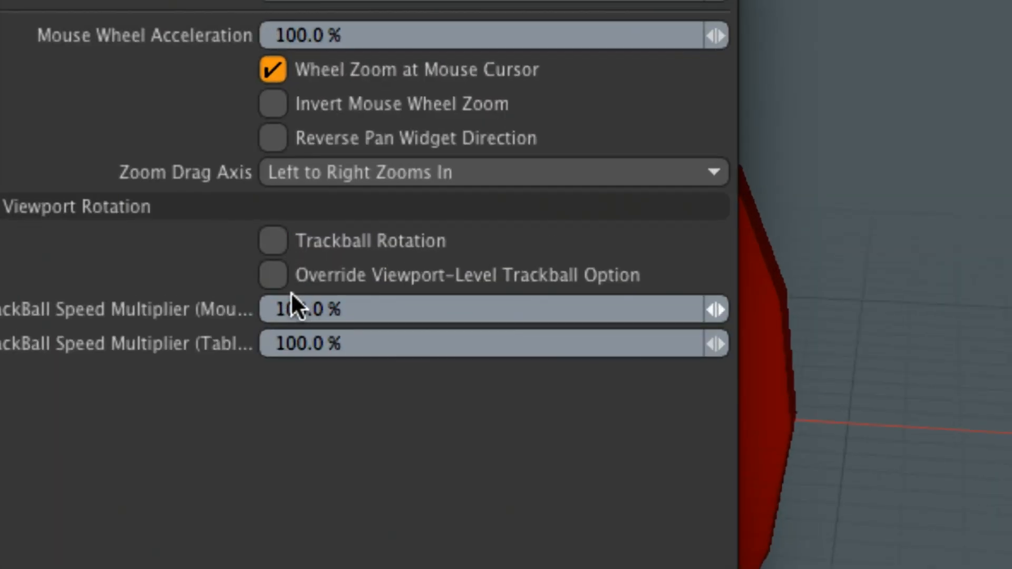
pyautogui.click(272, 277)
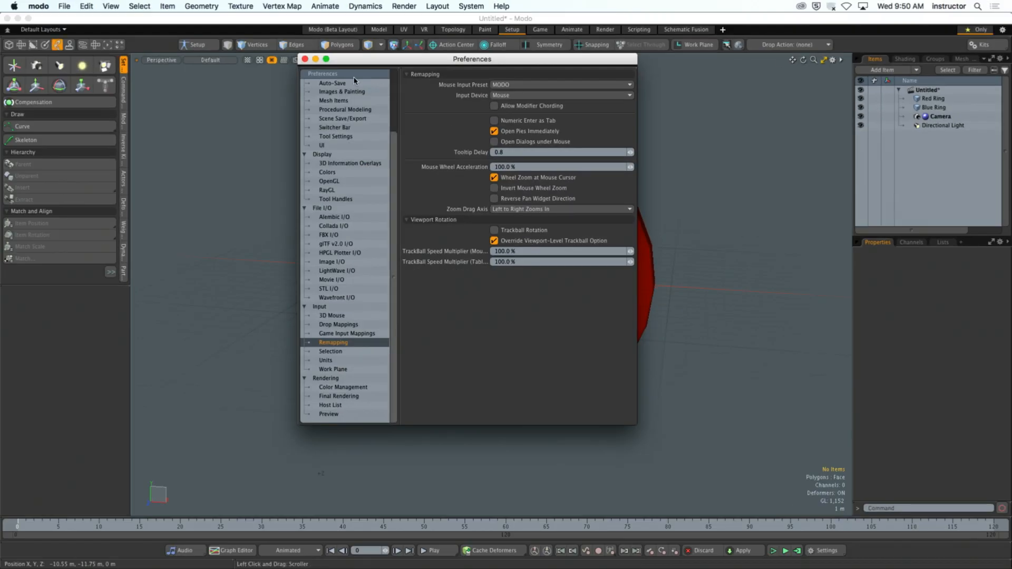
pyautogui.click(305, 59)
# - Look at the camera view in the Render layout and return to the Setup layout
pyautogui.click(606, 31)
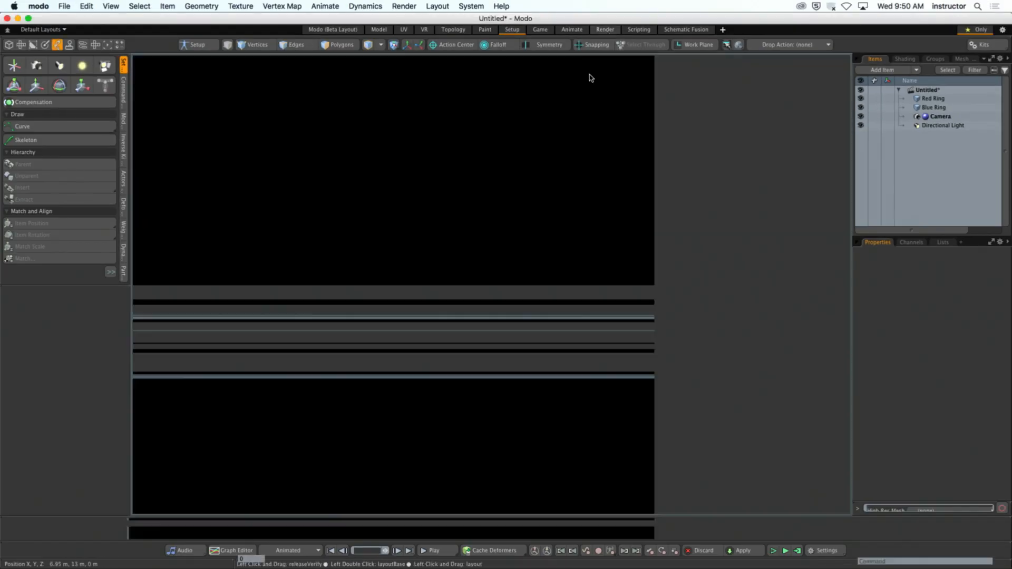
pyautogui.keyDown('alt'); pyautogui.moveTo(448, 404); pyautogui.dragTo(375, 445); pyautogui.keyUp('alt')
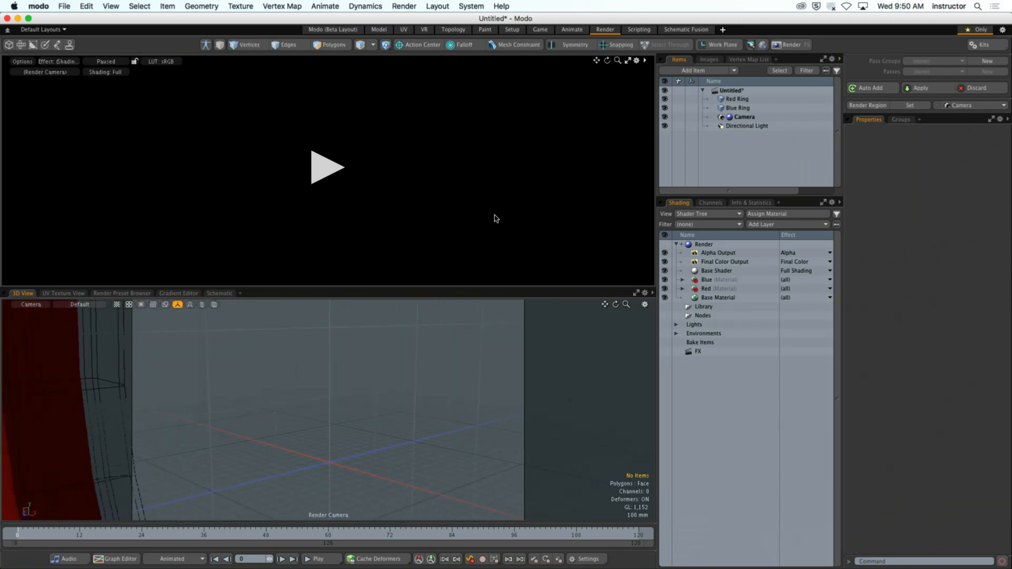
pyautogui.click(511, 30)
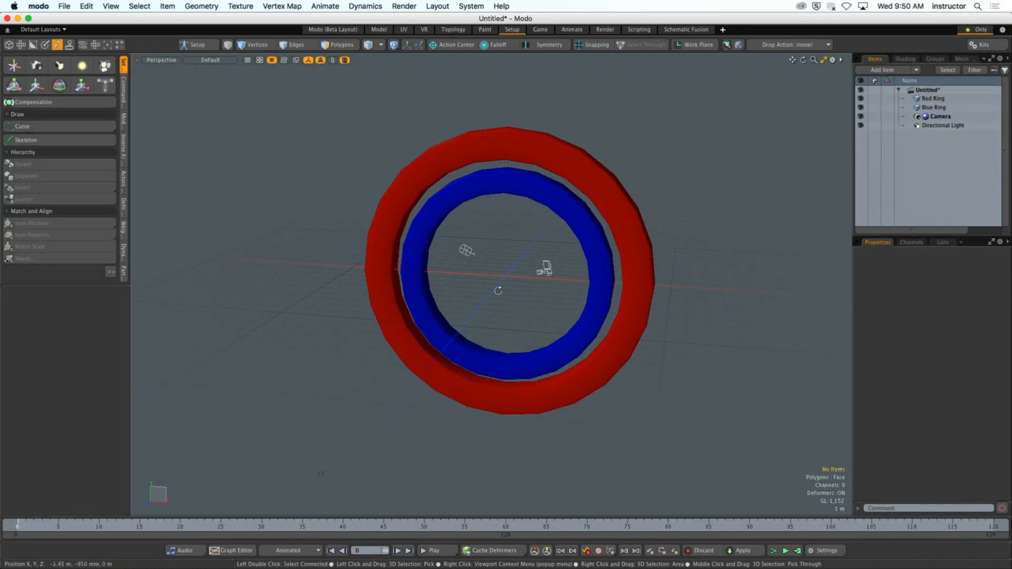
# - Hide the 3D viewport's grid by setting Show Grid to Never, keeping Show Work Plane at Never
pyautogui.moveTo(499, 289)
pyautogui.keyDown('alt'); pyautogui.mouseDown()
pyautogui.moveTo(468, 272)
pyautogui.moveTo(499, 288)
pyautogui.mouseUp(); pyautogui.keyUp('alt')
pyautogui.scroll(3, 498, 288)
pyautogui.press('o')
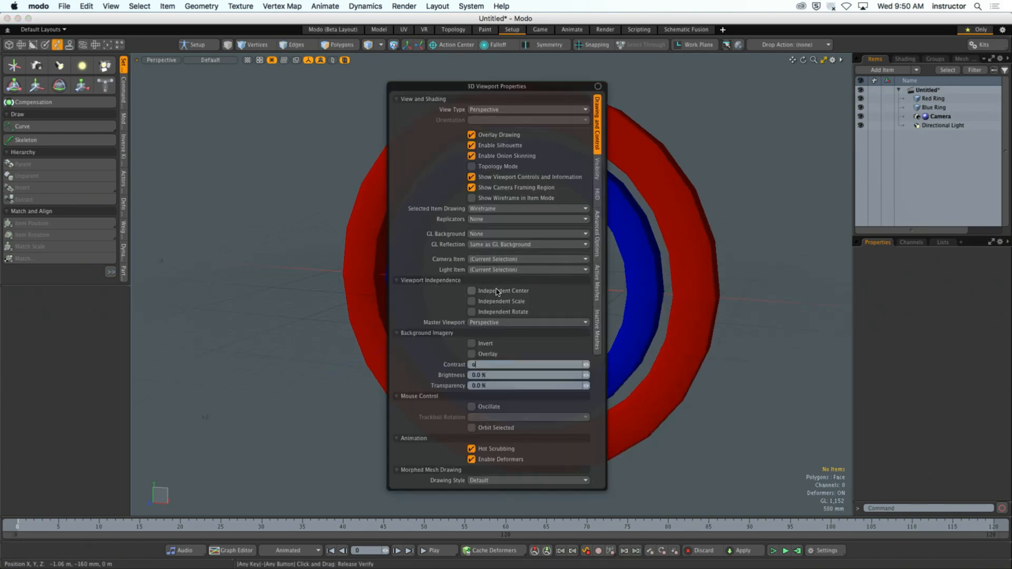
pyautogui.click(592, 171)
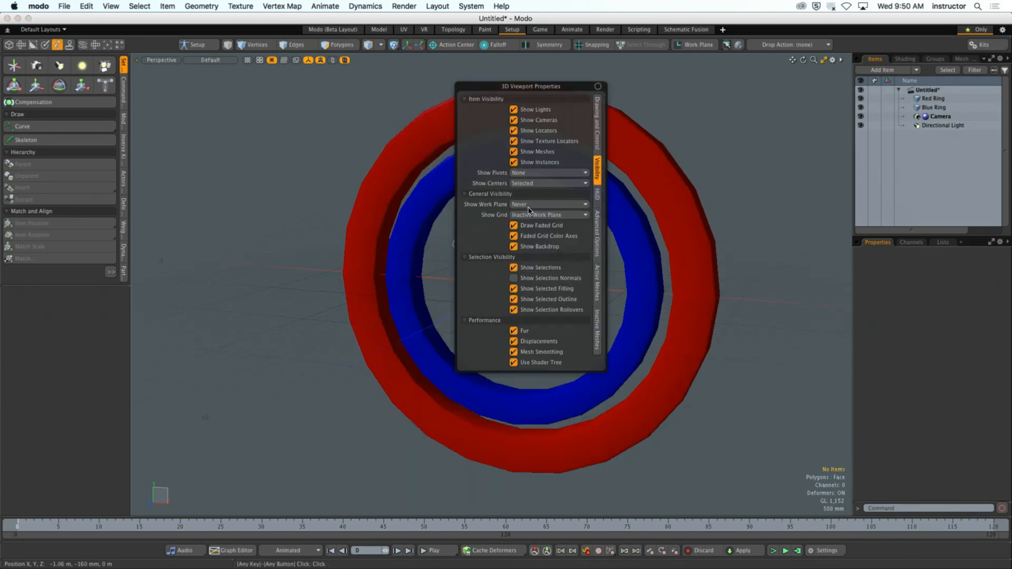
pyautogui.click(543, 206)
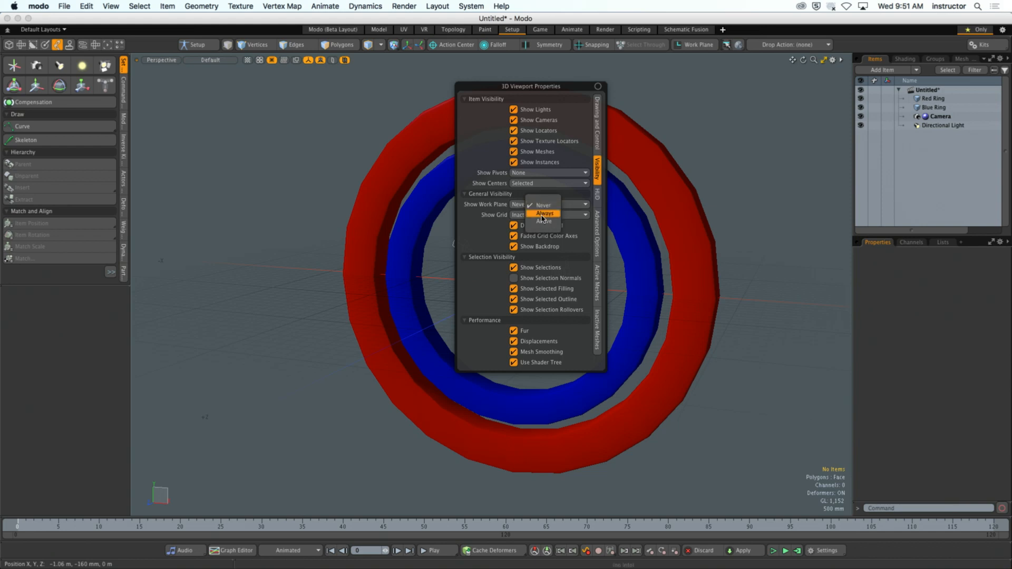
pyautogui.click(569, 213)
pyautogui.click(569, 214)
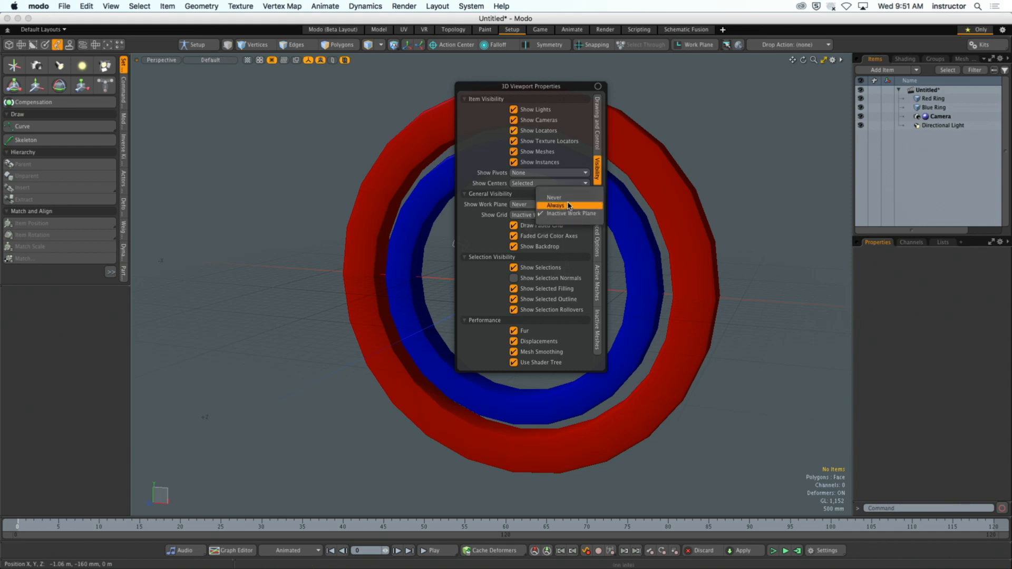
pyautogui.click(559, 204)
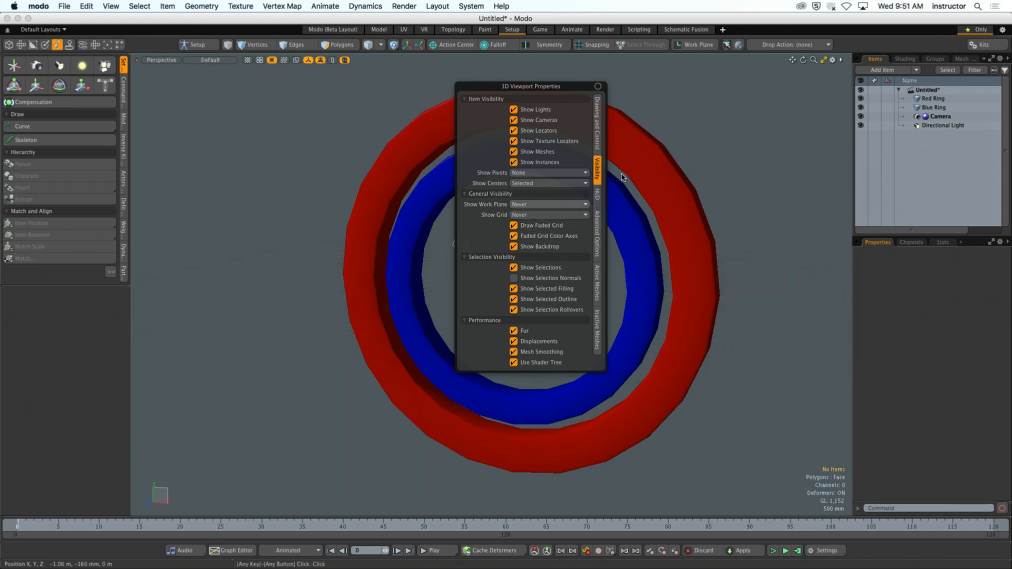
pyautogui.keyDown('alt'); pyautogui.moveTo(711, 181); pyautogui.dragTo(680, 162); pyautogui.keyUp('alt')
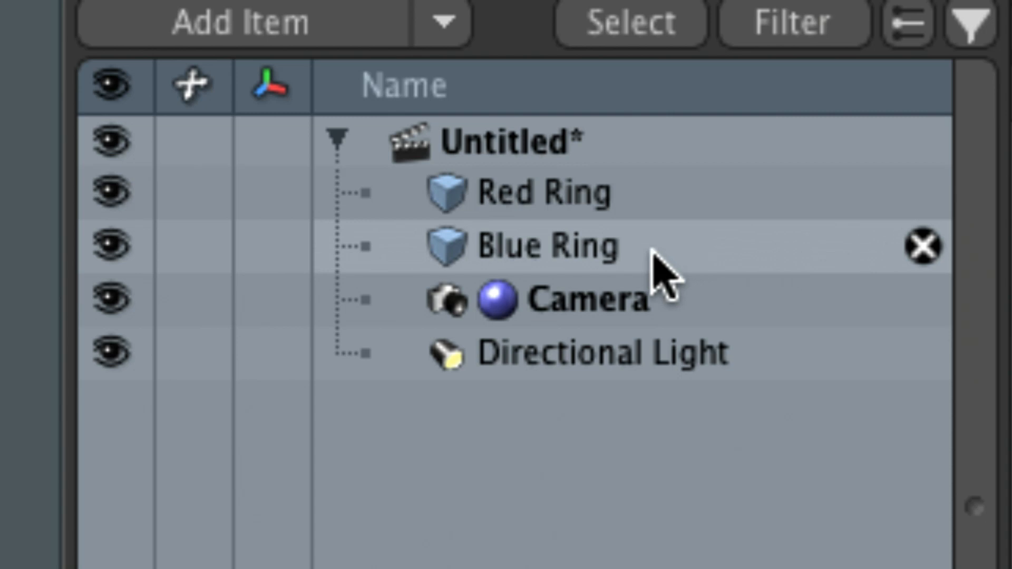
# - Parent the Blue Ring under the Red Ring, expand the hierarchy and select each ring in turn
pyautogui.click(580, 248)
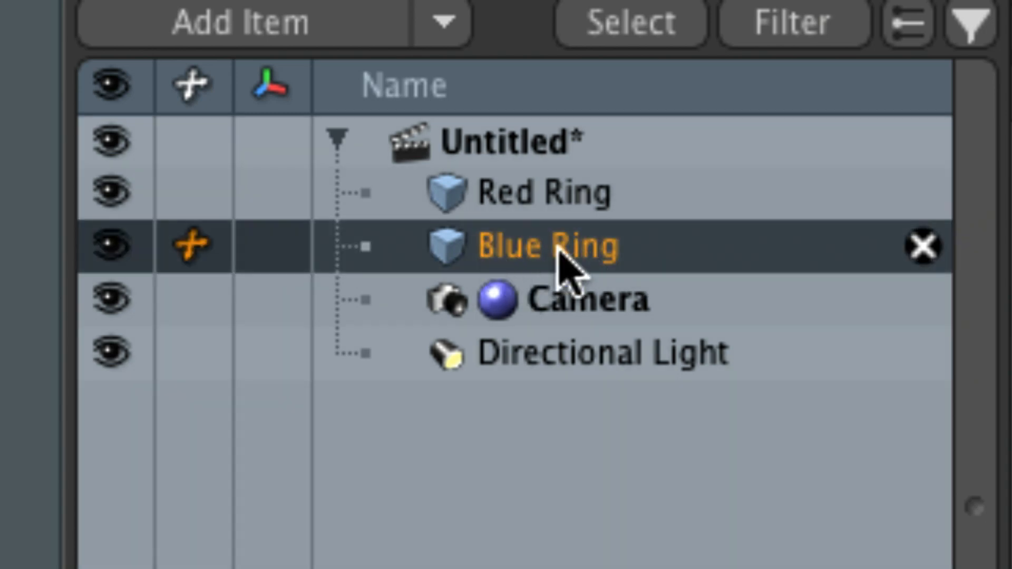
pyautogui.moveTo(495, 264); pyautogui.dragTo(583, 200)
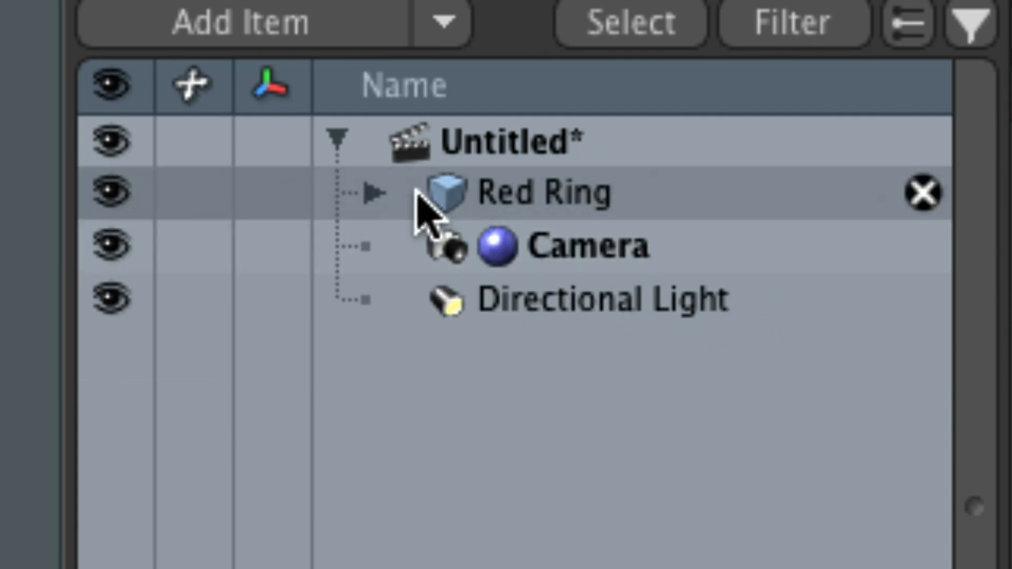
pyautogui.click(375, 194)
pyautogui.click(455, 208)
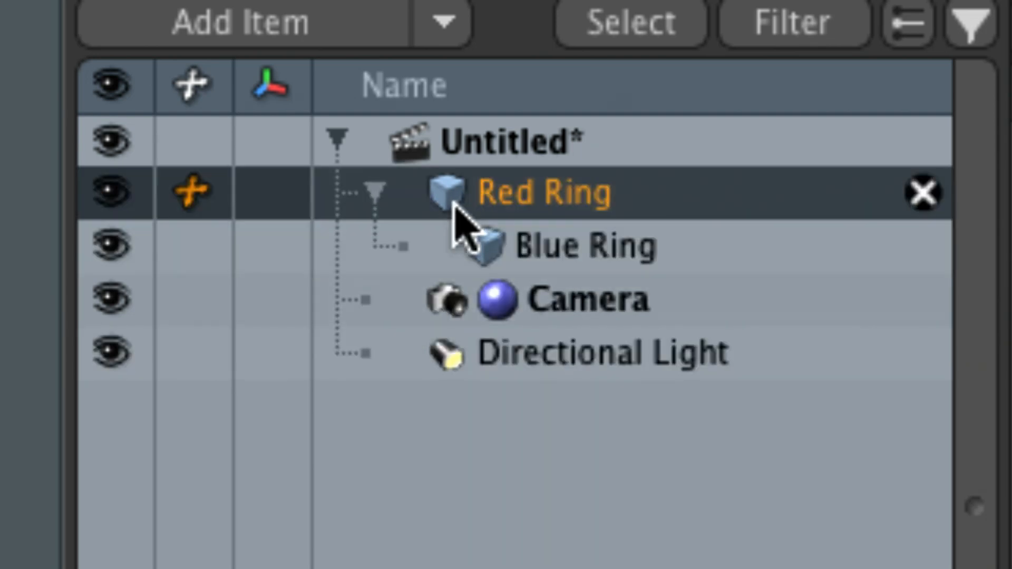
pyautogui.click(507, 262)
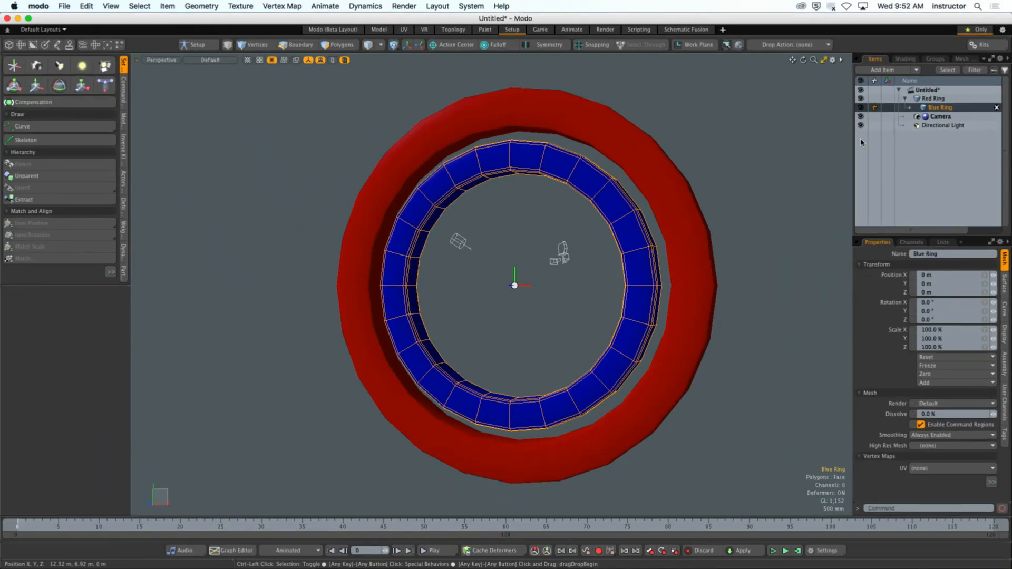
# - Transform the Red Ring by moving it to X -660 mm, rotating it 20° about Y and scaling X to 101%
pyautogui.click(926, 108)
pyautogui.keyDown('alt'); pyautogui.moveTo(698, 240); pyautogui.dragTo(715, 222); pyautogui.keyUp('alt')
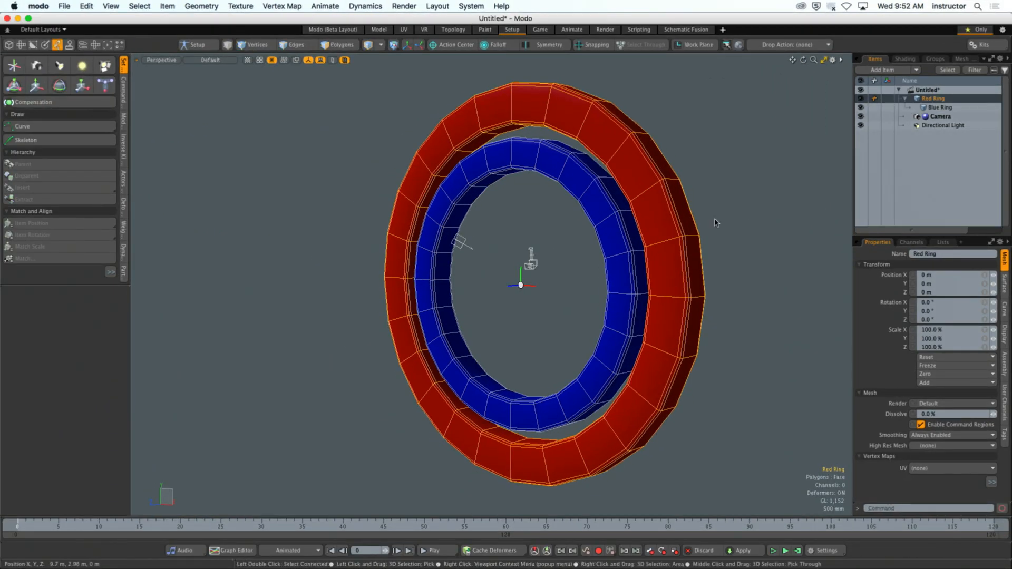
pyautogui.press('y')
pyautogui.keyDown('alt'); pyautogui.moveTo(571, 273); pyautogui.dragTo(550, 285); pyautogui.keyUp('alt')
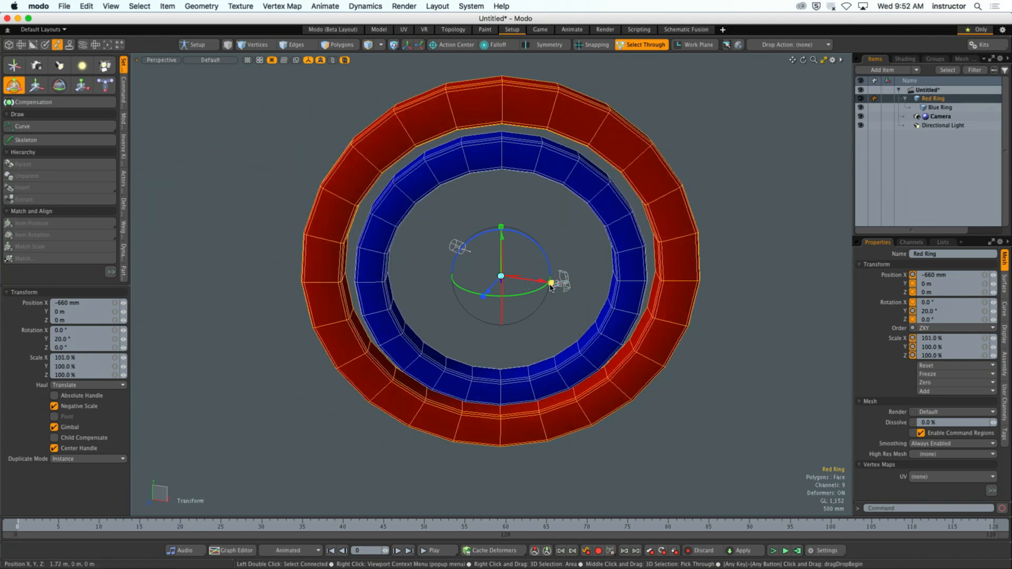
# - Undo the Red Ring's last scale and rotation changes, end the transform and orbit around the rings
pyautogui.press('super+z')
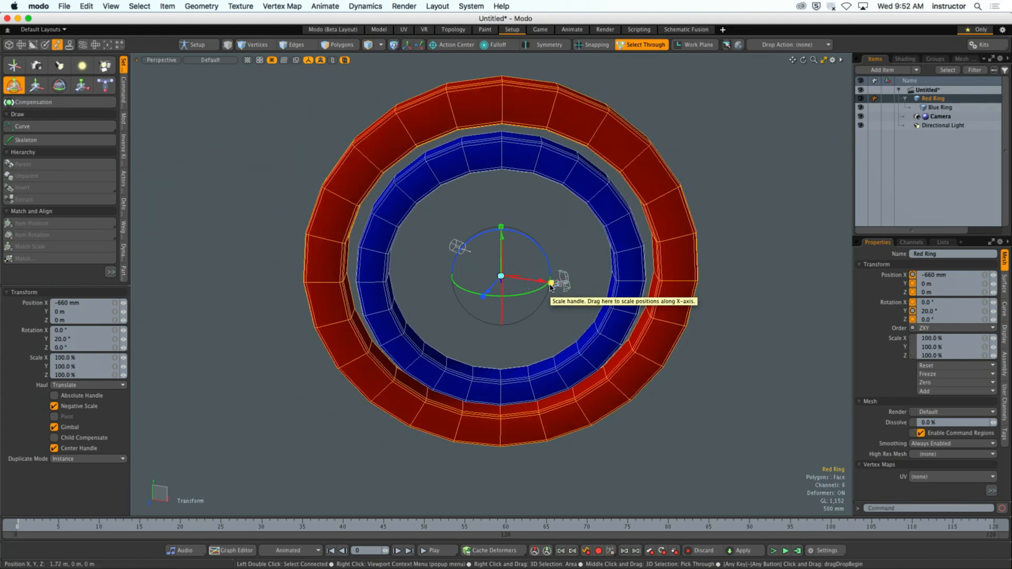
pyautogui.press('super+z')
pyautogui.keyDown('alt'); pyautogui.moveTo(638, 280); pyautogui.dragTo(662, 248); pyautogui.keyUp('alt')
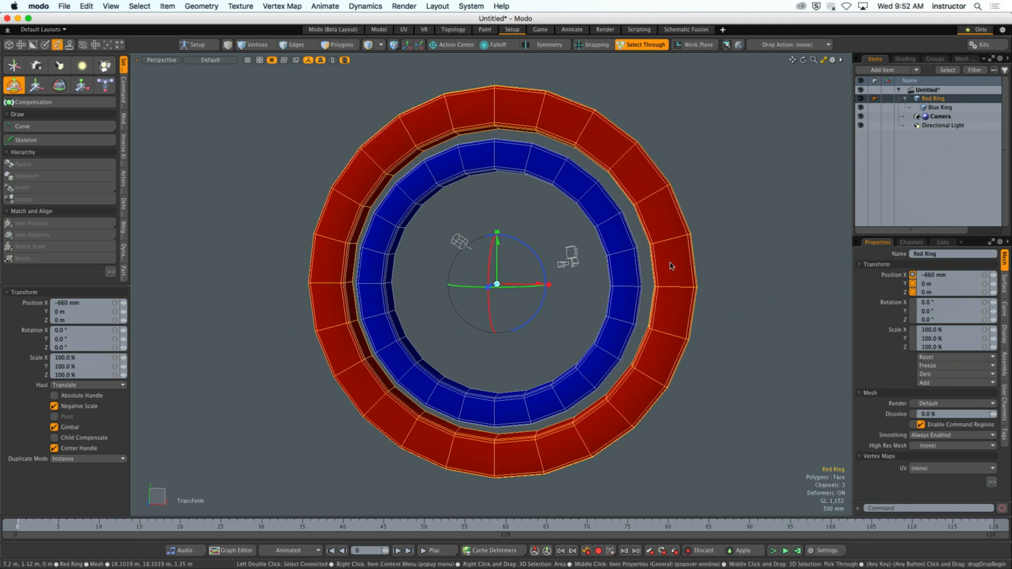
pyautogui.press('q')
pyautogui.click(748, 256)
pyautogui.keyDown('alt'); pyautogui.moveTo(746, 257); pyautogui.dragTo(678, 242); pyautogui.keyUp('alt')
pyautogui.click(679, 243)
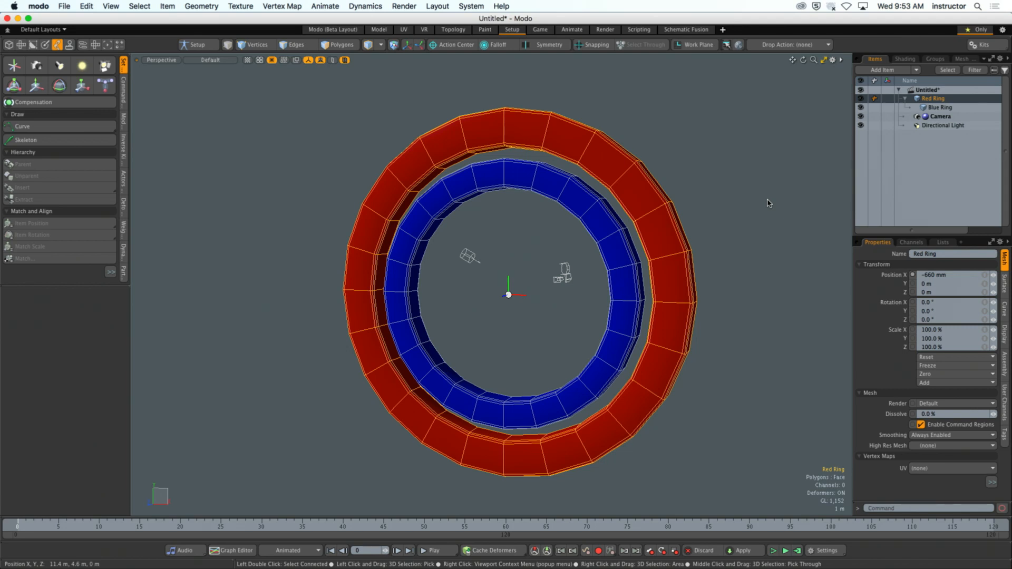
# - Unparent the Blue Ring from the Red Ring so both sit at the scene's root level
pyautogui.click(768, 203)
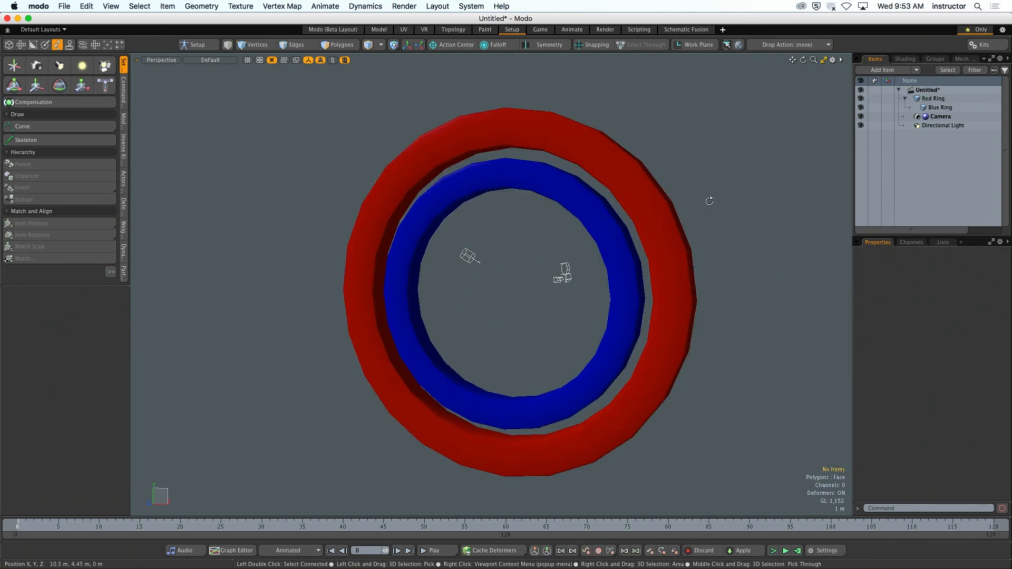
pyautogui.keyDown('alt'); pyautogui.moveTo(709, 201); pyautogui.dragTo(732, 193); pyautogui.keyUp('alt')
pyautogui.click(940, 108)
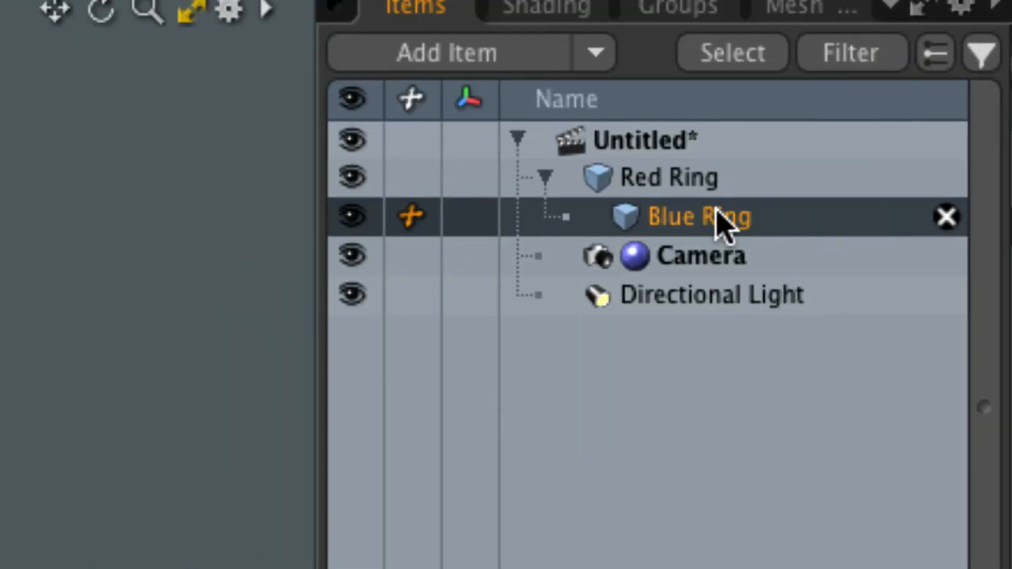
pyautogui.moveTo(719, 222); pyautogui.dragTo(517, 255)
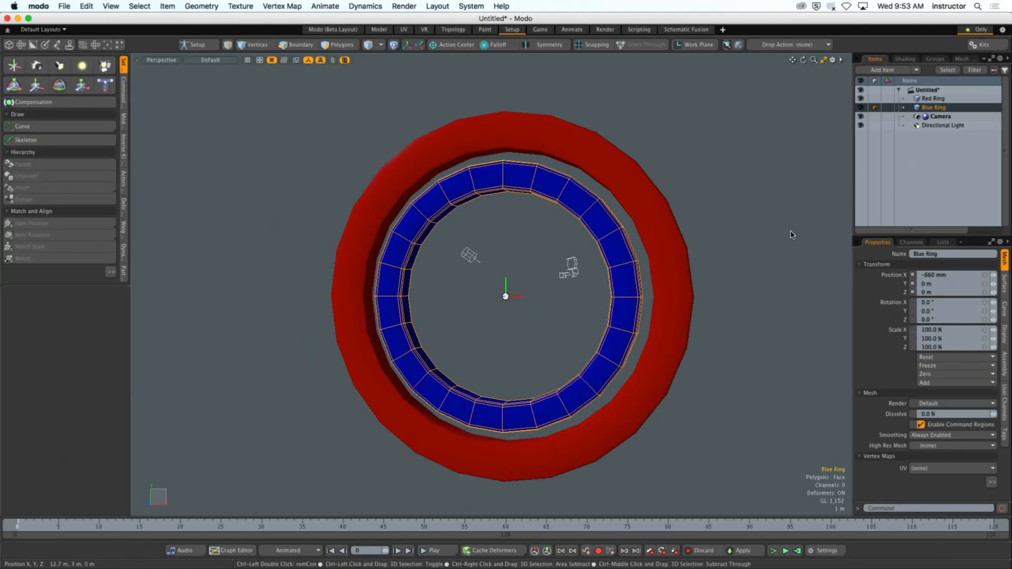
# - Select the Red Ring and the Blue Ring individually while orbiting to check their separation, and clear the selection
pyautogui.click(551, 411)
pyautogui.keyDown('alt'); pyautogui.moveTo(551, 412); pyautogui.dragTo(451, 437); pyautogui.keyUp('alt')
pyautogui.keyDown('ctrl'); pyautogui.keyDown('alt'); pyautogui.moveTo(698, 245); pyautogui.dragTo(676, 243); pyautogui.keyUp('alt'); pyautogui.keyUp('ctrl')
pyautogui.keyDown('alt'); pyautogui.moveTo(676, 243); pyautogui.dragTo(716, 229); pyautogui.keyUp('alt')
pyautogui.keyDown('alt'); pyautogui.keyDown('shift'); pyautogui.moveTo(683, 186); pyautogui.dragTo(688, 213); pyautogui.keyUp('shift'); pyautogui.keyUp('alt')
pyautogui.click(647, 248)
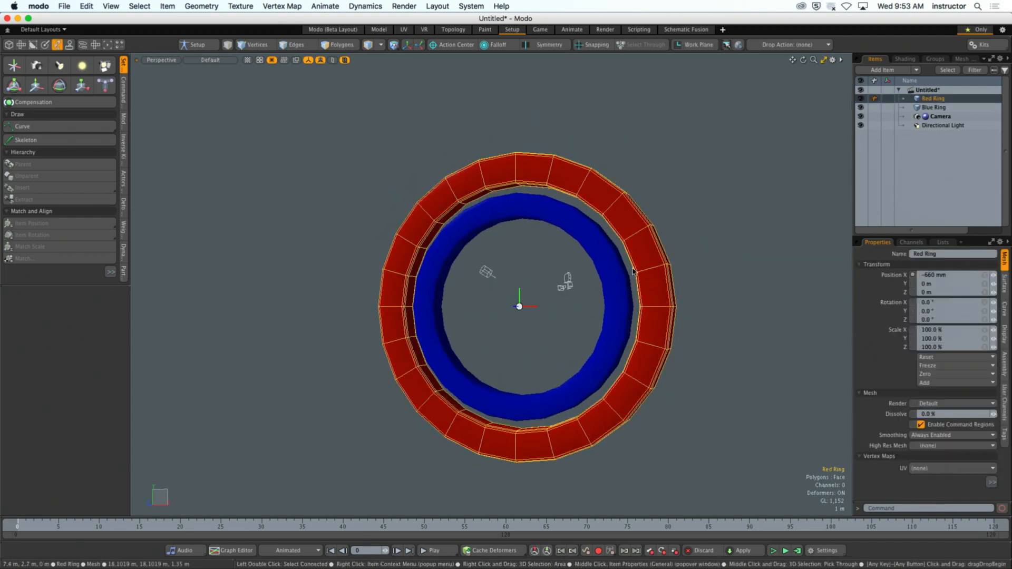
pyautogui.click(609, 253)
pyautogui.keyDown('alt'); pyautogui.moveTo(539, 255); pyautogui.dragTo(542, 272); pyautogui.keyUp('alt')
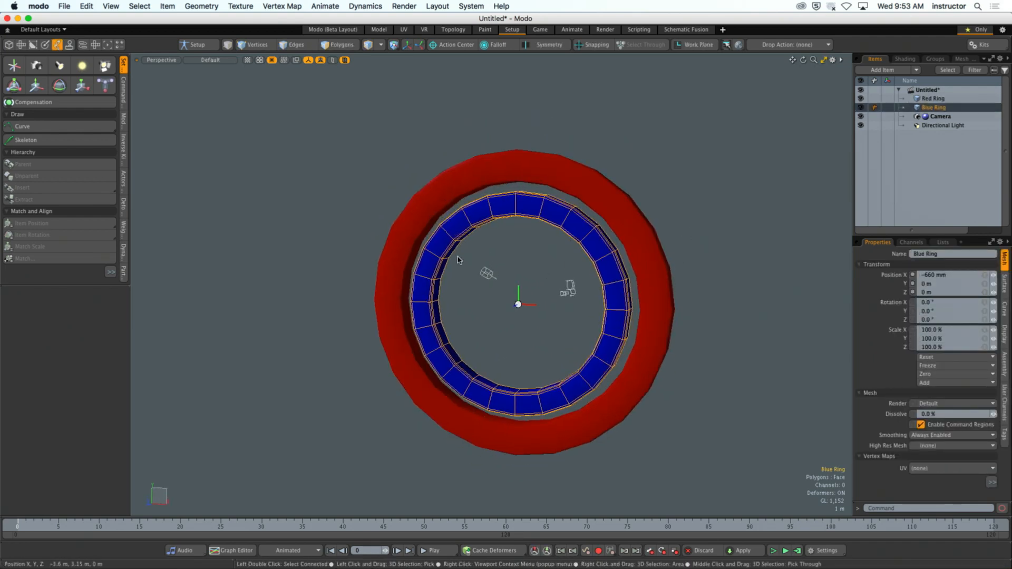
pyautogui.click(217, 174)
# - Look through the Command Regions, Inverse Kinematics, Dynamics and Particles rigging tools, and return to the Modifiers tools
pyautogui.moveTo(74, 285); pyautogui.dragTo(85, 414)
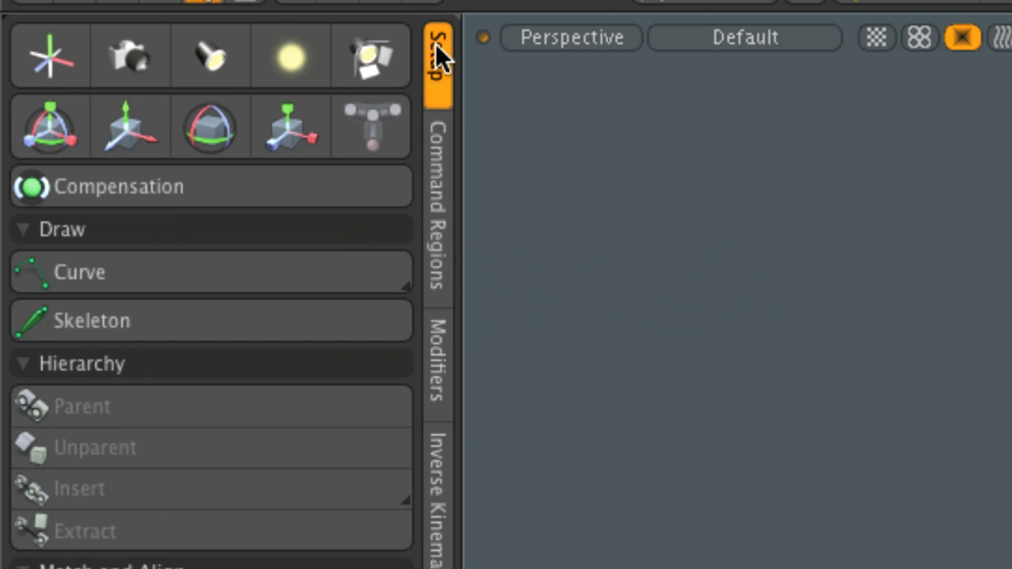
pyautogui.click(437, 218)
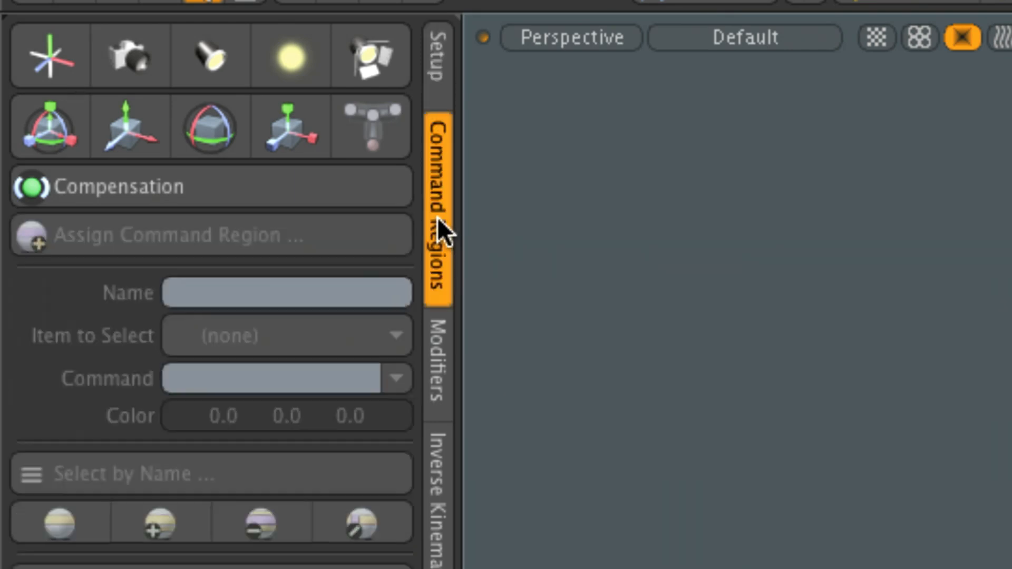
pyautogui.click(437, 380)
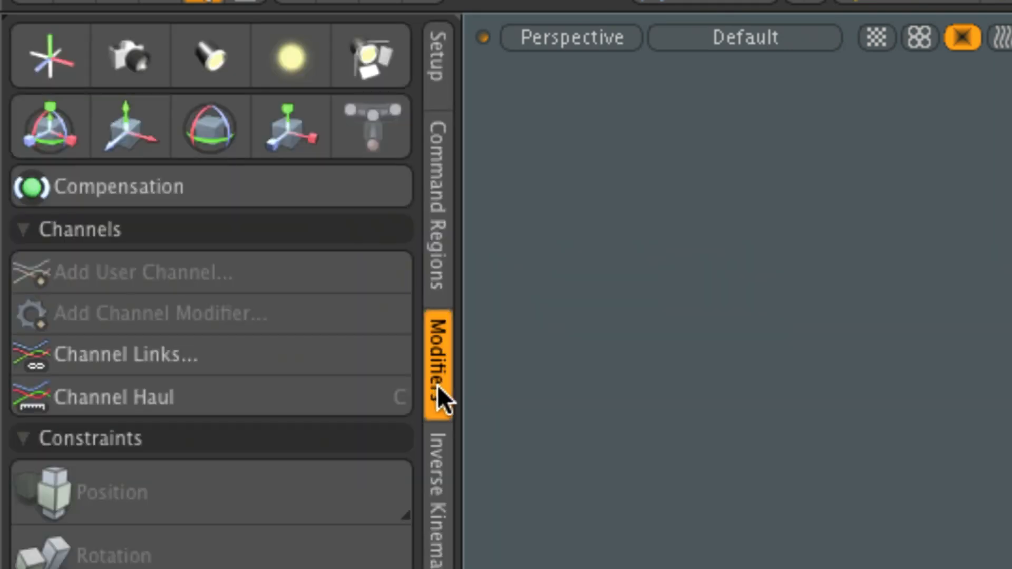
pyautogui.click(447, 491)
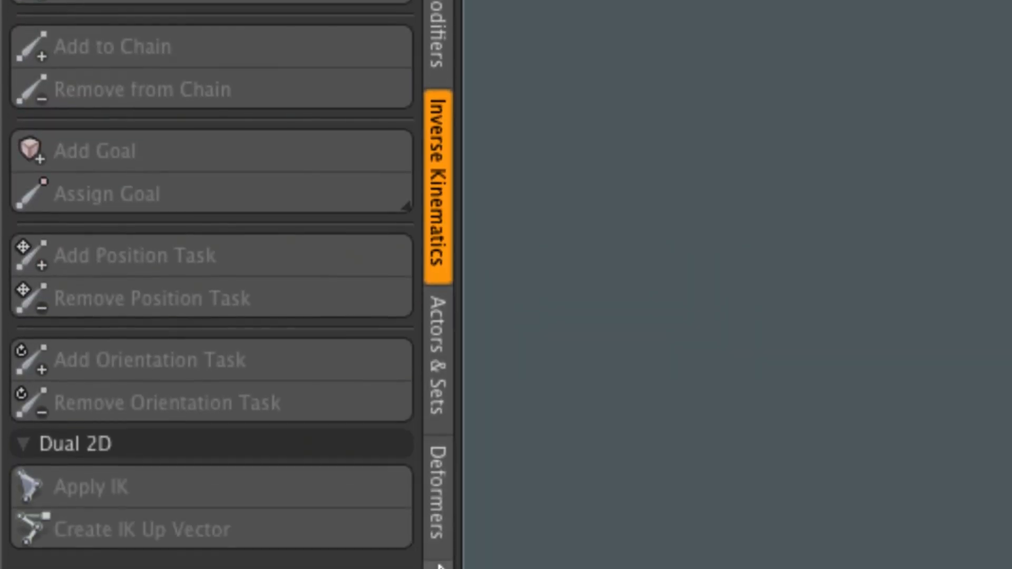
pyautogui.click(436, 395)
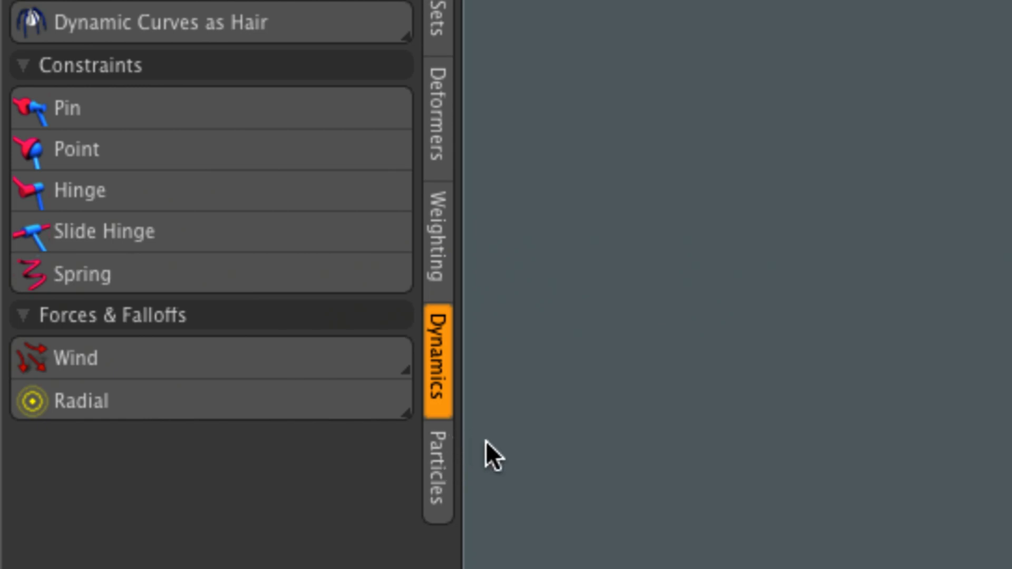
pyautogui.click(433, 471)
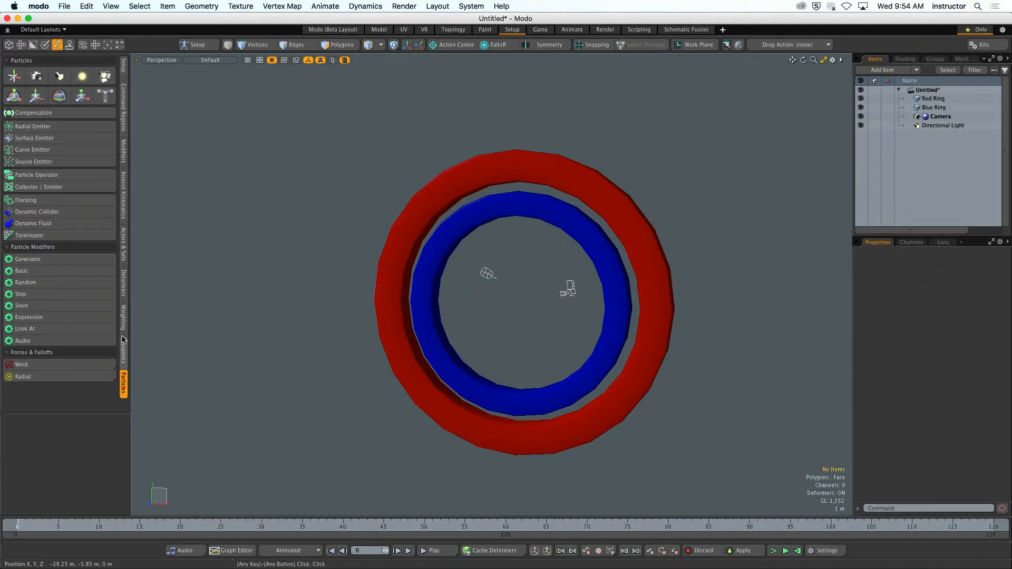
pyautogui.click(124, 163)
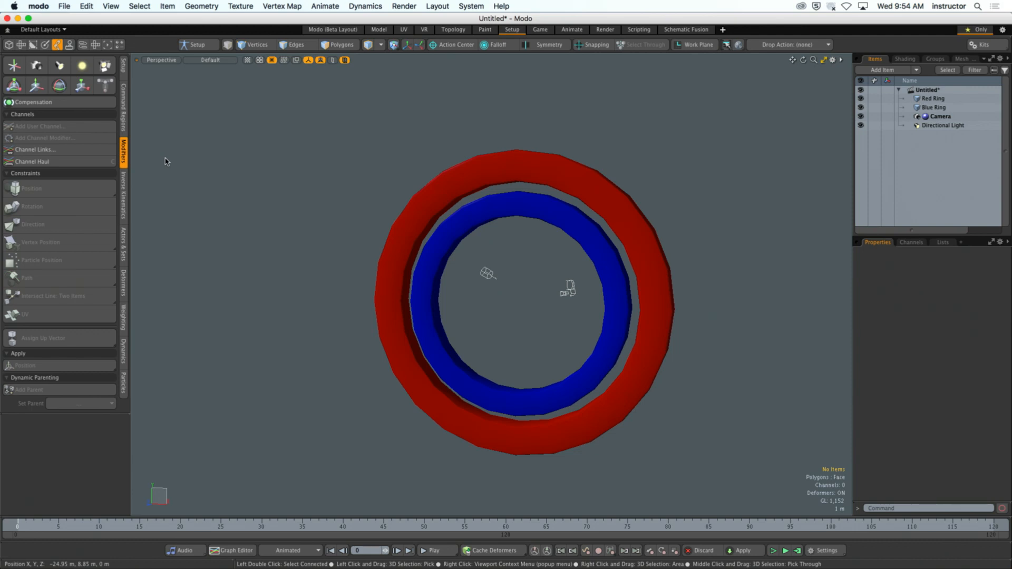
# - Select the Red Ring and add the Blue Ring to the selection twice, and clear the selection
pyautogui.press('shift')
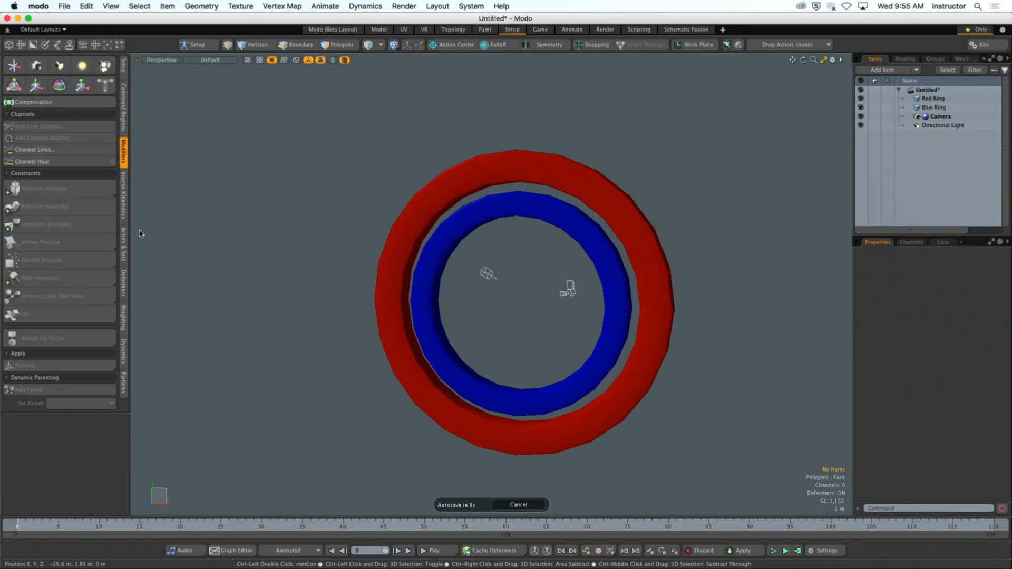
pyautogui.moveTo(327, 266)
pyautogui.keyDown('alt'); pyautogui.keyDown('shift'); pyautogui.mouseDown()
pyautogui.moveTo(305, 246)
pyautogui.moveTo(309, 263)
pyautogui.mouseUp(); pyautogui.keyUp('shift'); pyautogui.keyUp('alt')
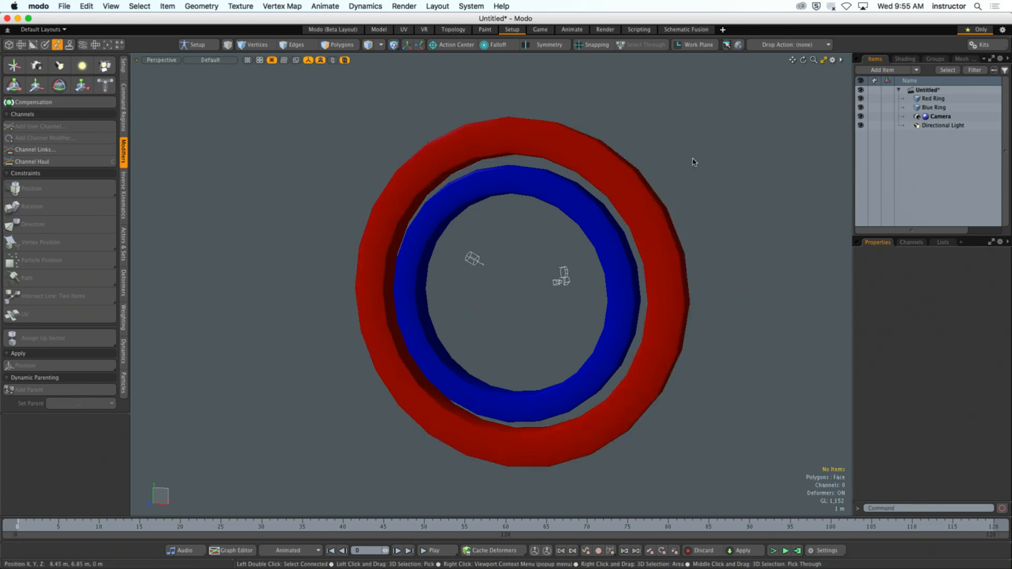
pyautogui.click(631, 154)
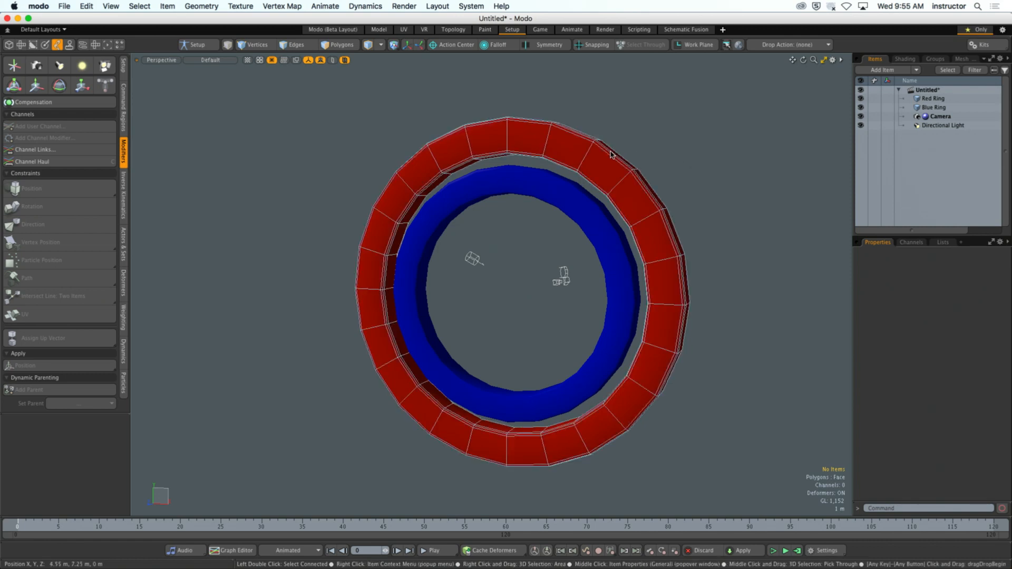
pyautogui.keyDown('shift'); pyautogui.click(584, 193); pyautogui.keyUp('shift')
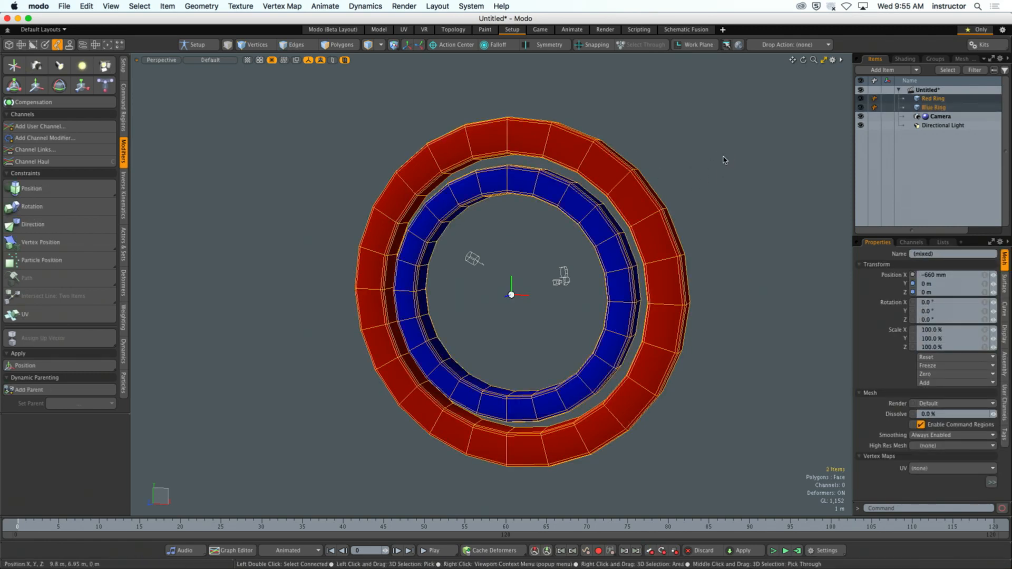
pyautogui.click(684, 157)
pyautogui.click(650, 185)
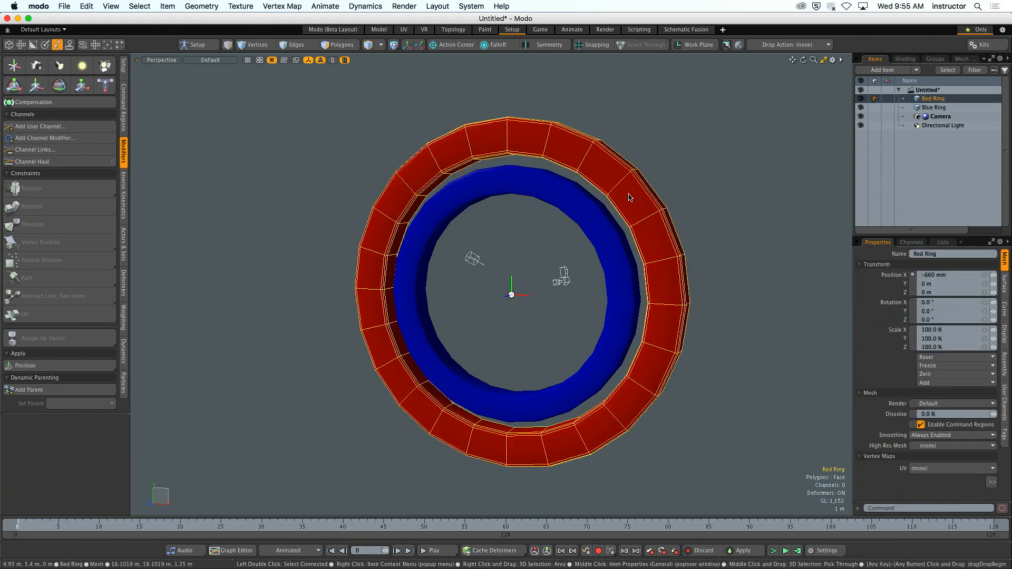
pyautogui.keyDown('shift'); pyautogui.click(601, 214); pyautogui.keyUp('shift')
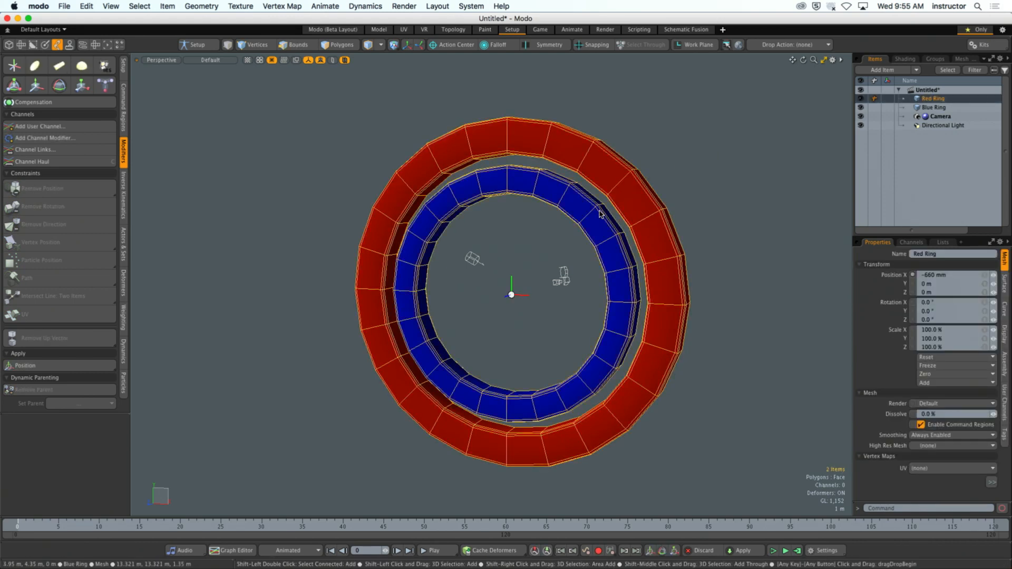
pyautogui.click(540, 237)
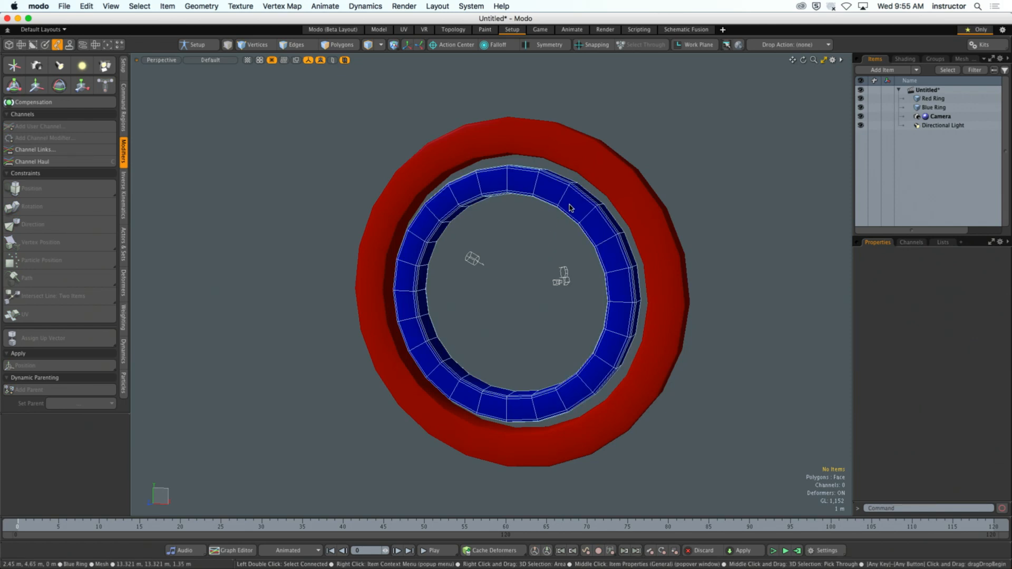
# - Select the Blue Ring followed by the Red Ring and add a Position constraint that ties the Blue Ring to the Red Ring
pyautogui.click(548, 188)
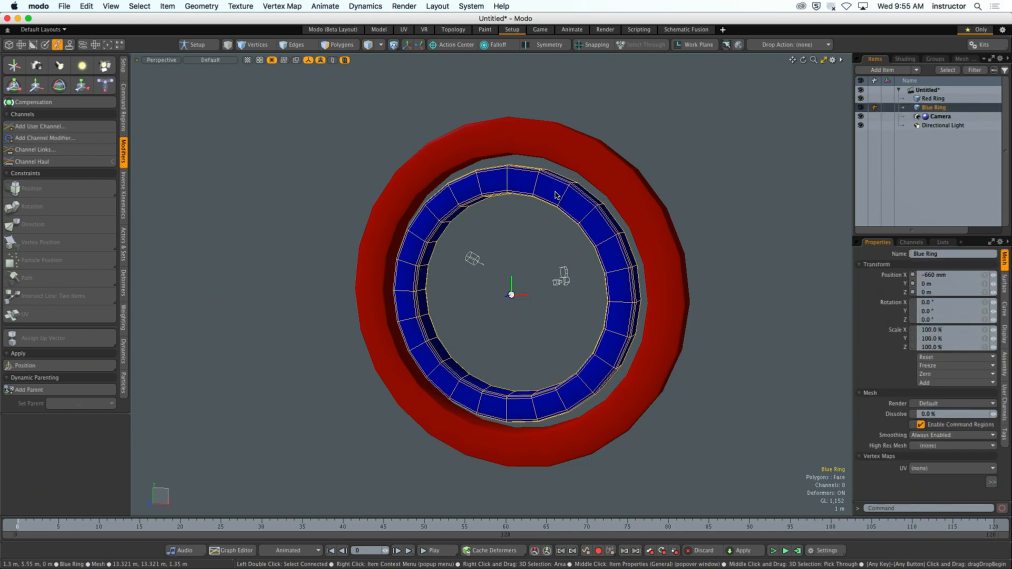
pyautogui.keyDown('shift'); pyautogui.click(615, 181); pyautogui.keyUp('shift')
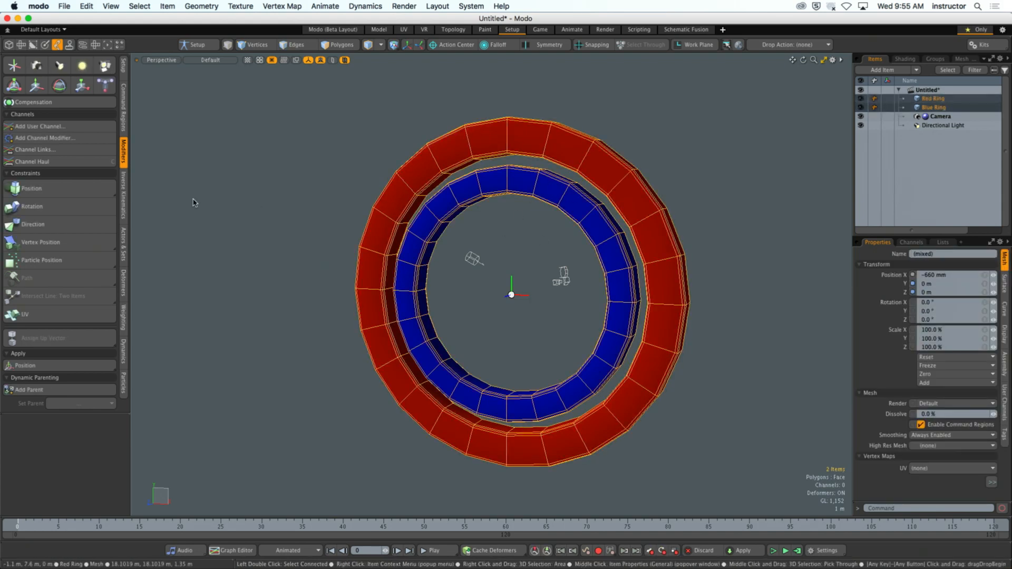
pyautogui.click(65, 190)
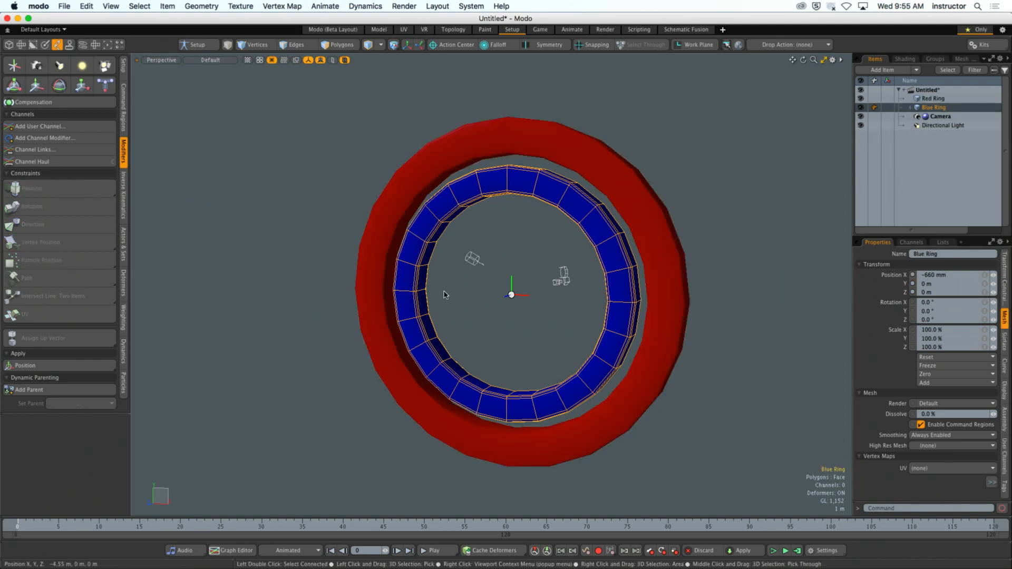
# - Move only the Red Ring along X to about 10.64 m to test the position constraint
pyautogui.click(596, 197)
pyautogui.click(622, 192)
pyautogui.keyDown('alt'); pyautogui.moveTo(622, 192); pyautogui.dragTo(594, 208); pyautogui.keyUp('alt')
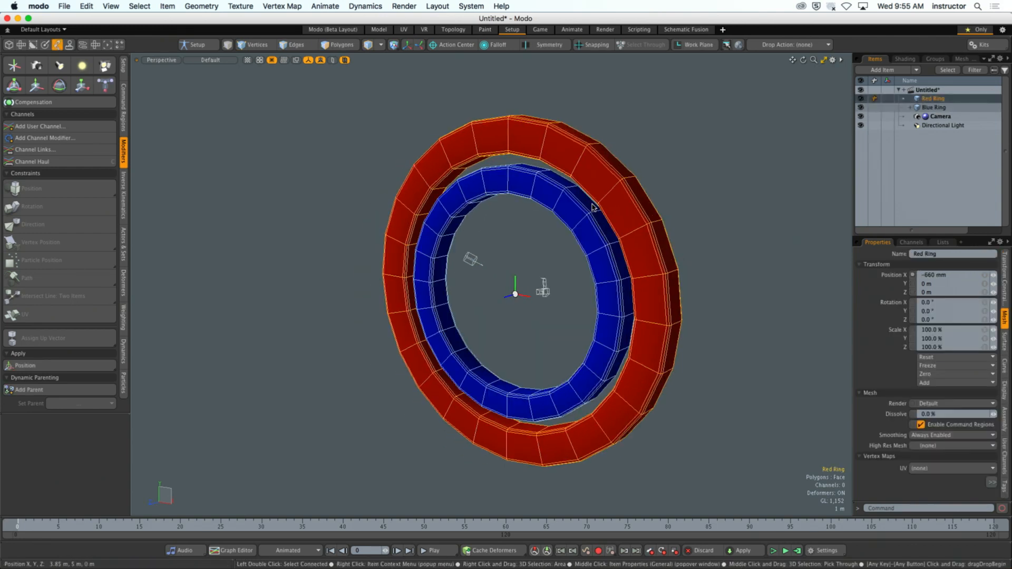
pyautogui.press('y')
pyautogui.moveTo(556, 301); pyautogui.dragTo(785, 342)
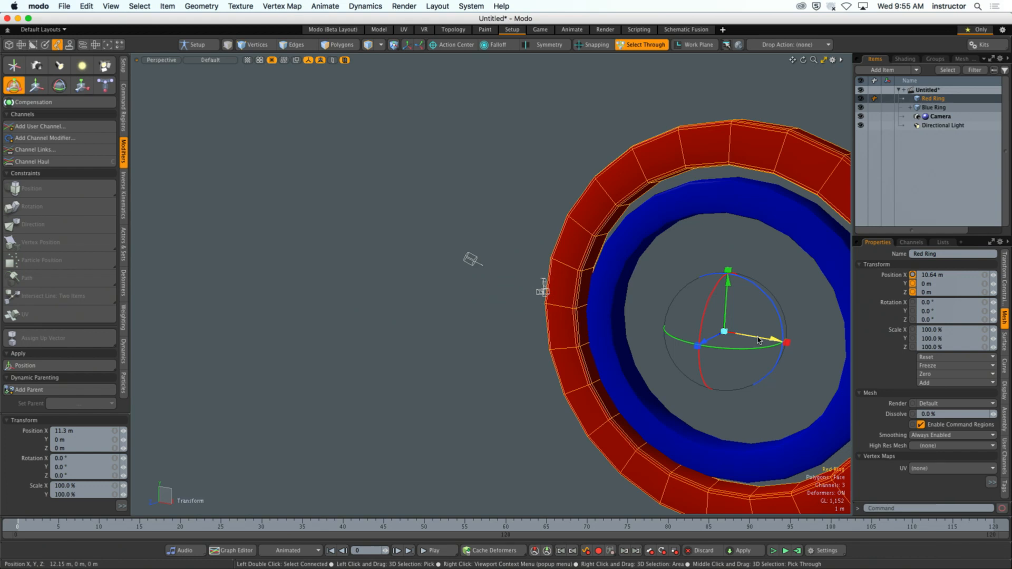
pyautogui.keyDown('ctrl'); pyautogui.keyDown('alt'); pyautogui.moveTo(768, 309); pyautogui.dragTo(607, 277); pyautogui.keyUp('alt'); pyautogui.keyUp('ctrl')
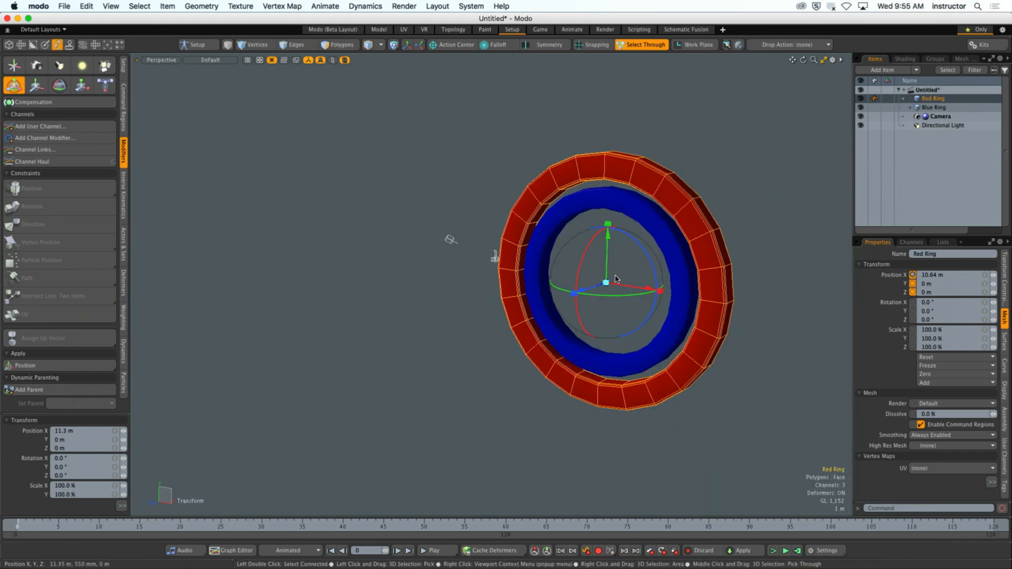
# - Rotate the Red Ring to about -38.5° on Y, and undo both the rotation and the preceding move
pyautogui.press('e')
pyautogui.moveTo(616, 299); pyautogui.dragTo(563, 296)
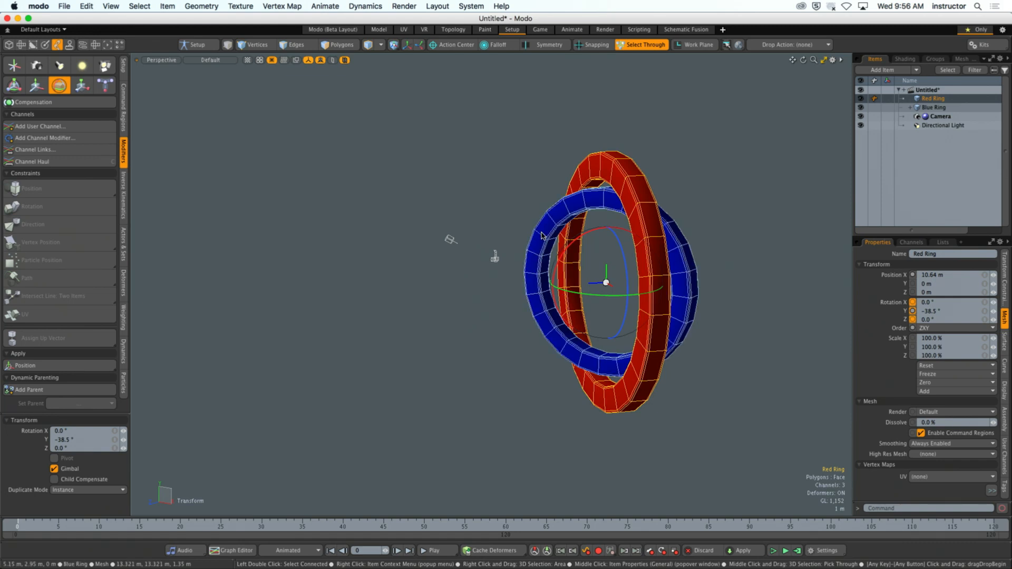
pyautogui.press('super+z')
pyautogui.press('super+z')
pyautogui.press('super+z')
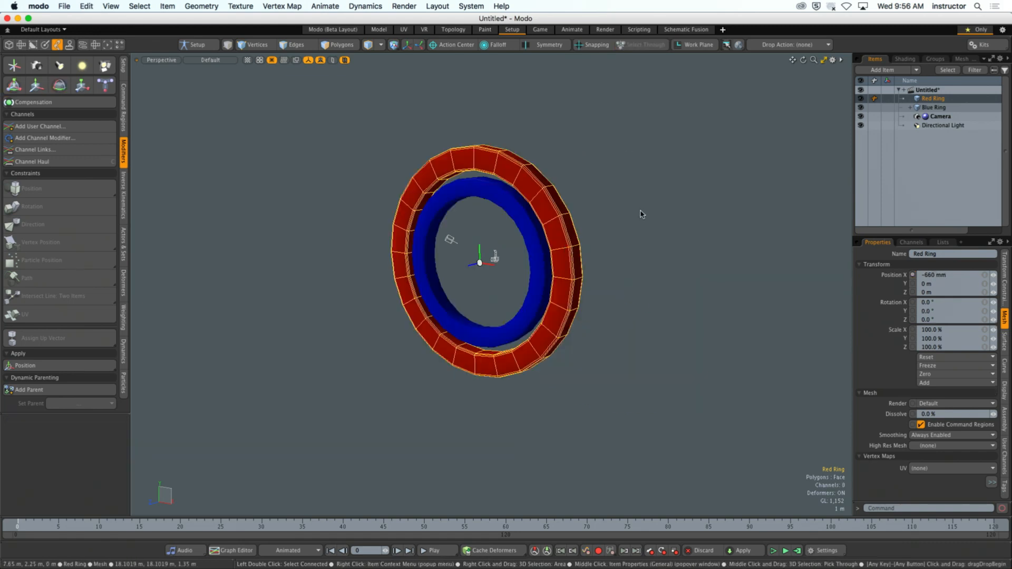
# - Try transforming the Red Ring once more, undo the change, and clear the selection
pyautogui.keyDown('alt'); pyautogui.moveTo(641, 214); pyautogui.dragTo(541, 208); pyautogui.keyUp('alt')
pyautogui.scroll(3, 622, 226)
pyautogui.scroll(3, 555, 228)
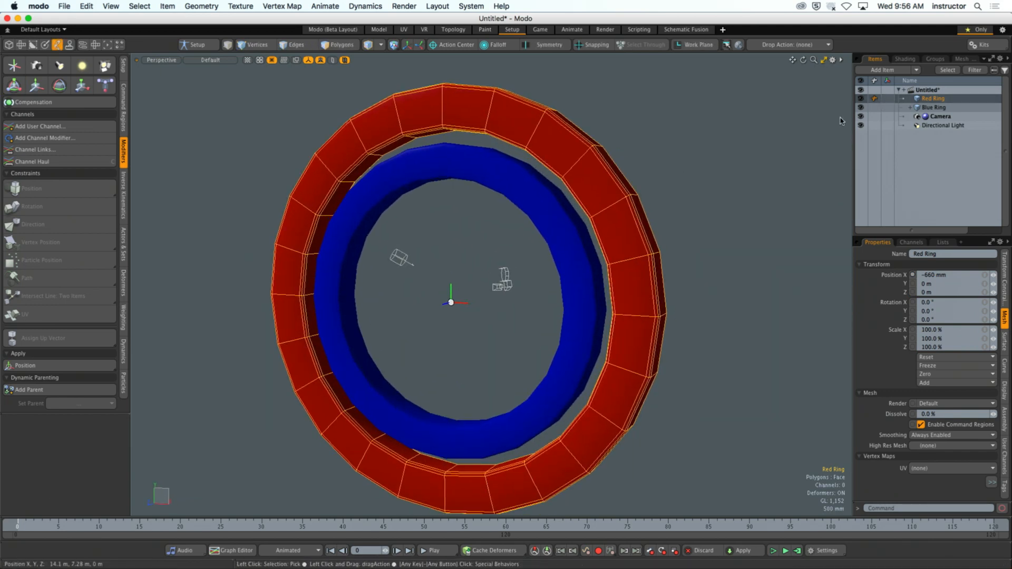
pyautogui.press('y')
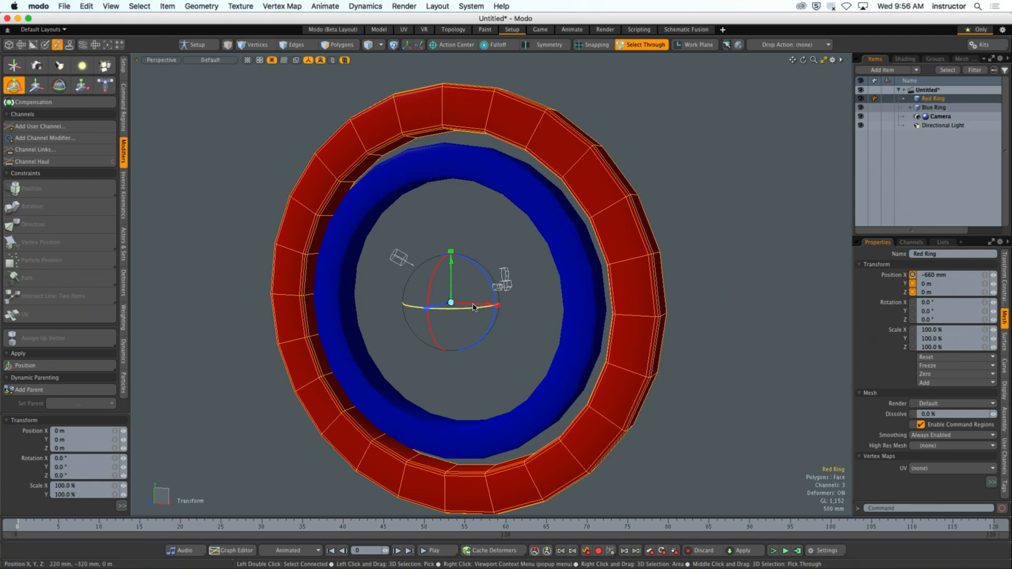
pyautogui.moveTo(476, 317); pyautogui.dragTo(500, 288)
pyautogui.press('super+z')
pyautogui.press('super+z')
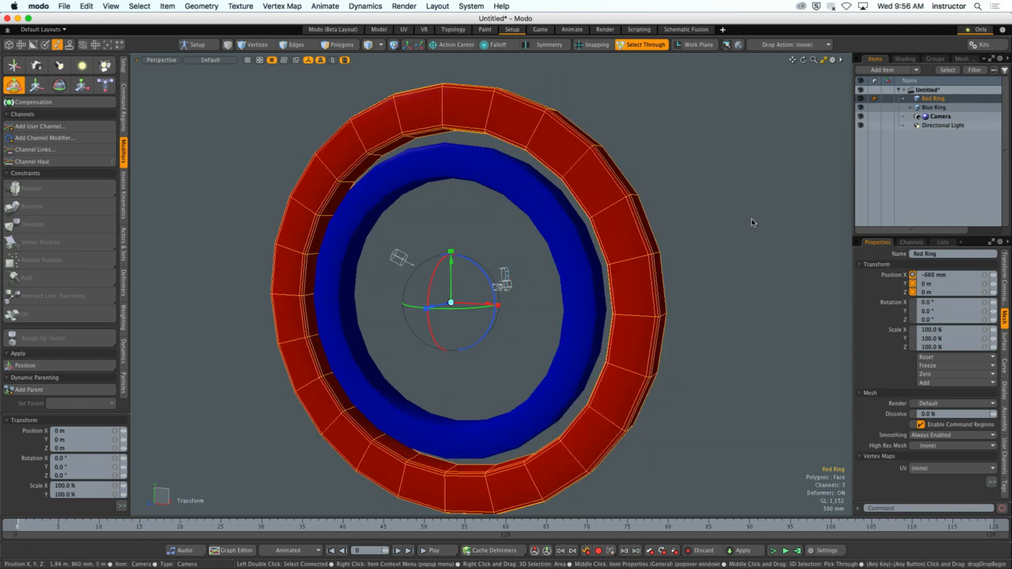
pyautogui.moveTo(653, 246)
pyautogui.keyDown('alt'); pyautogui.keyDown('shift'); pyautogui.mouseDown()
pyautogui.moveTo(671, 245)
pyautogui.moveTo(655, 254)
pyautogui.mouseUp(); pyautogui.keyUp('shift'); pyautogui.keyUp('alt')
pyautogui.scroll(-2, 666, 242)
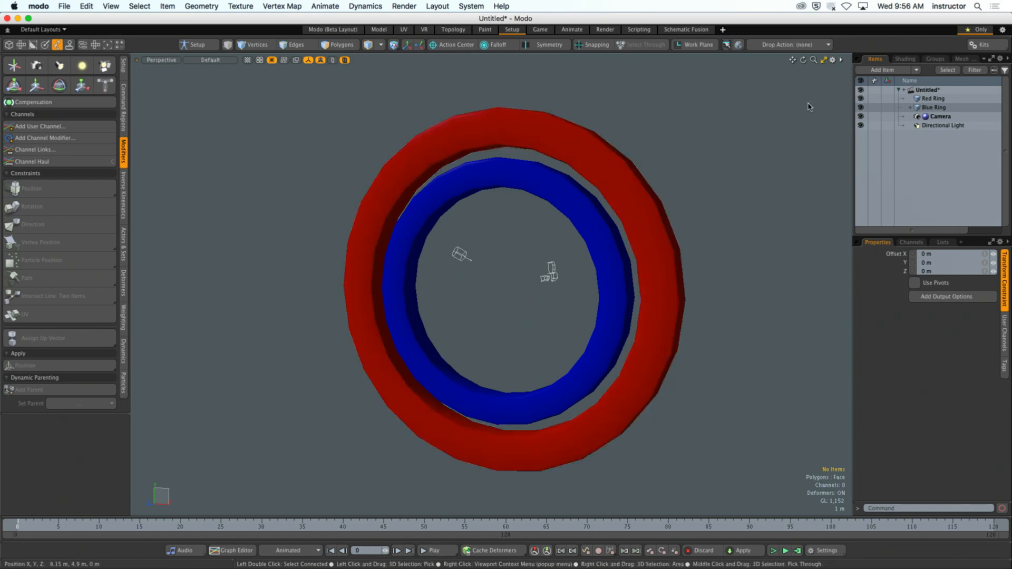
# - Widen the item list and expand the Blue Ring to examine the constraint beneath it
pyautogui.moveTo(853, 143); pyautogui.dragTo(785, 141)
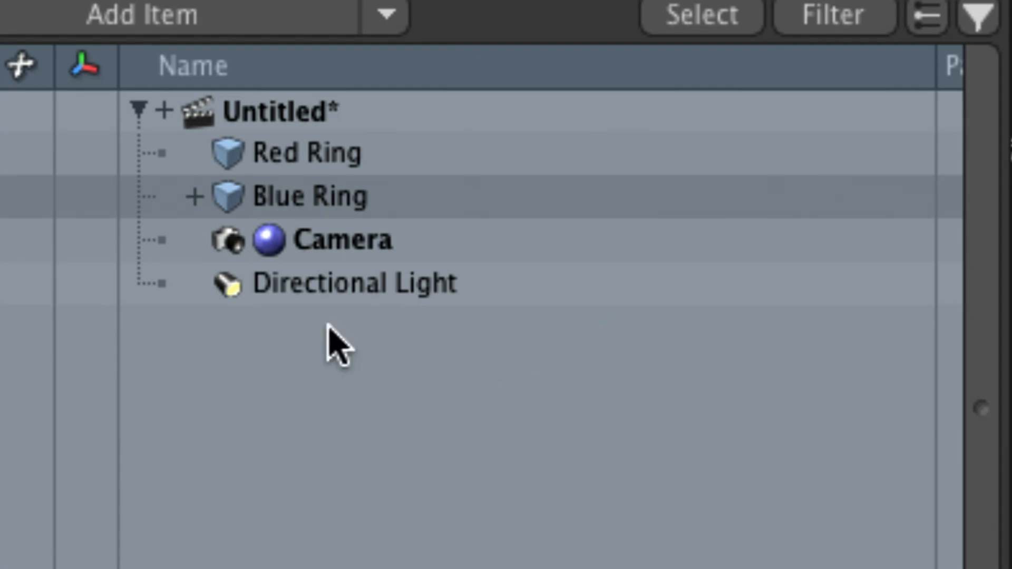
pyautogui.click(193, 200)
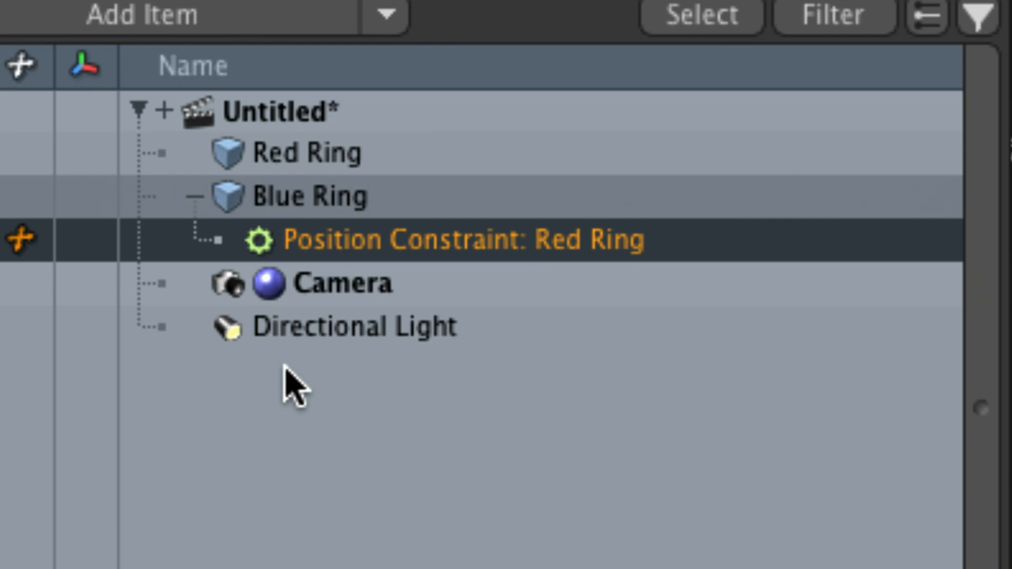
# - Try to rename the "Position Constraint: Red Ring" item under the Blue Ring by editing its existing name
pyautogui.doubleClick(368, 258)
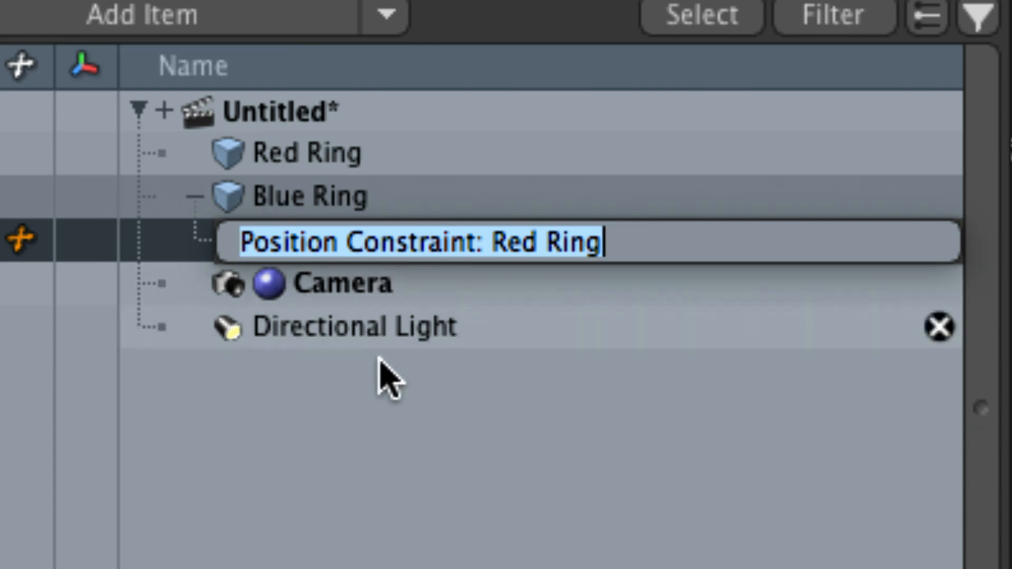
pyautogui.doubleClick(346, 240)
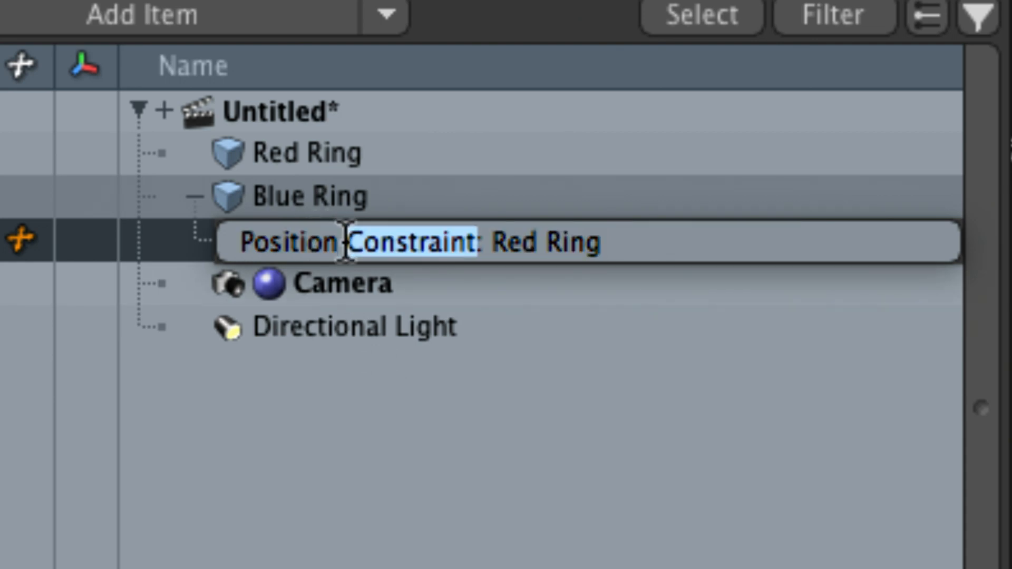
pyautogui.click(384, 415)
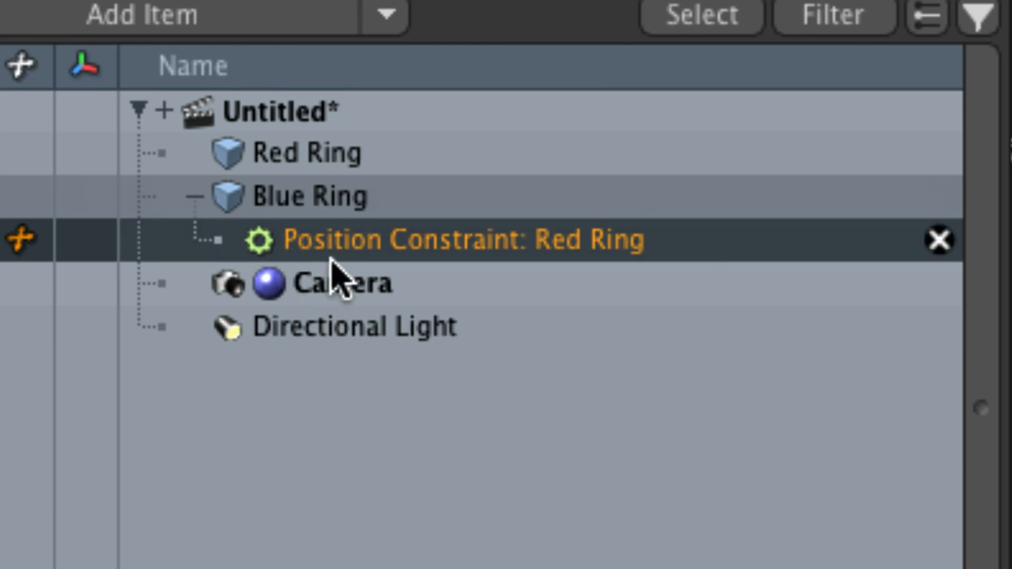
pyautogui.doubleClick(310, 247)
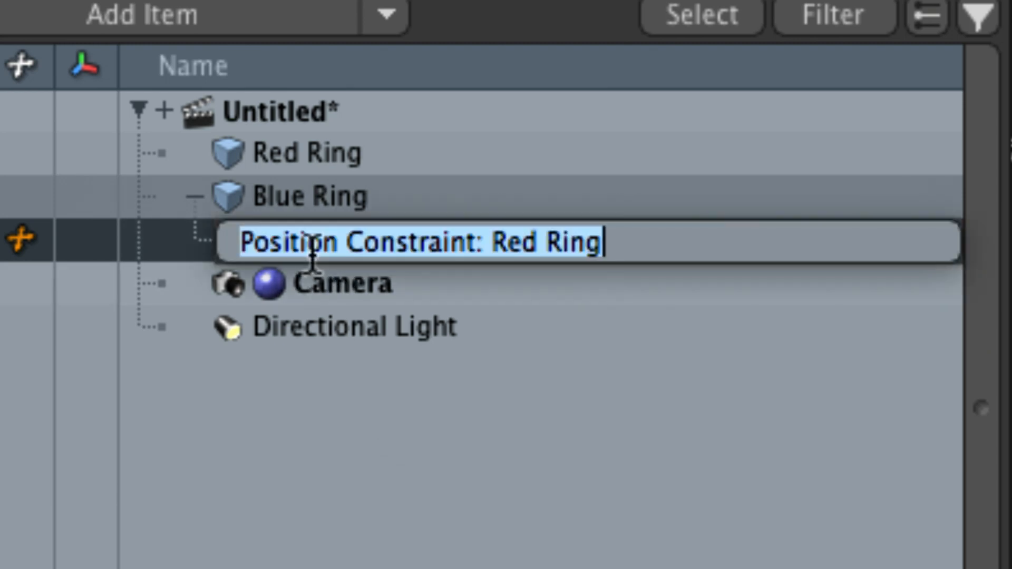
pyautogui.click(299, 244)
pyautogui.press('Left')
pyautogui.press('Left')
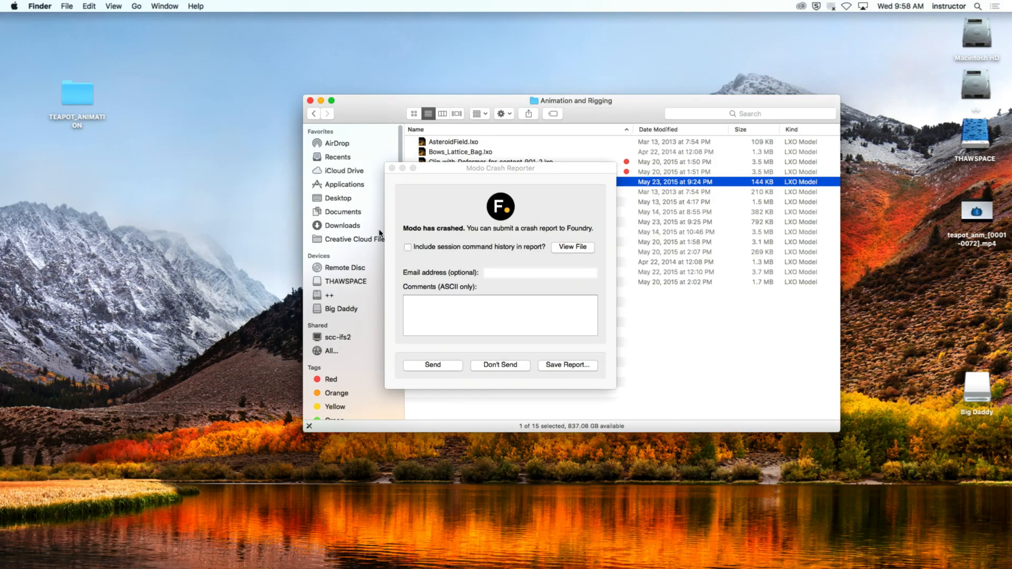
# - Dismiss the crash report without sending it and relaunch Modo 12.1v2
pyautogui.click(499, 364)
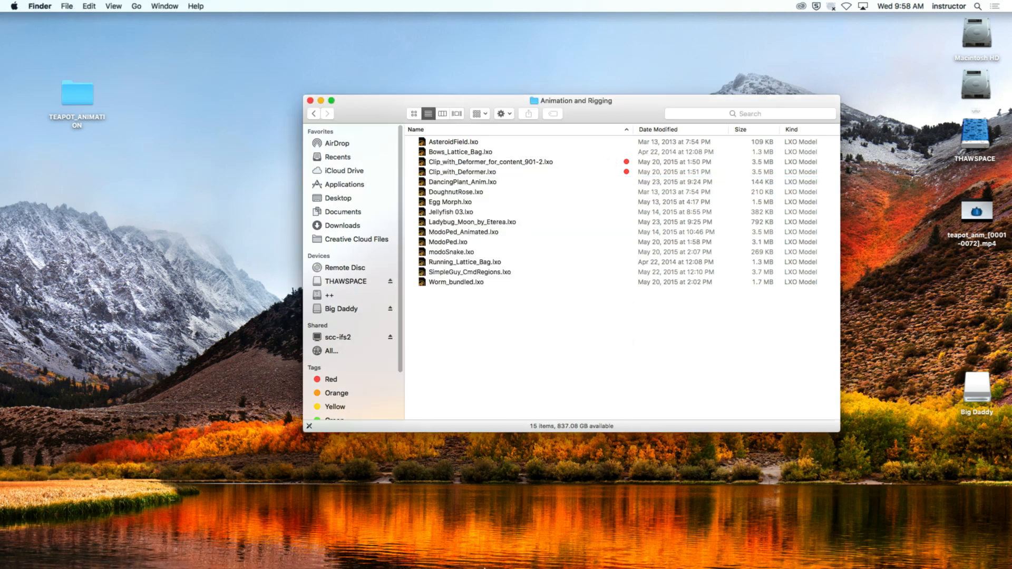
pyautogui.press('super+space')
pyautogui.write('modo12.1v2')
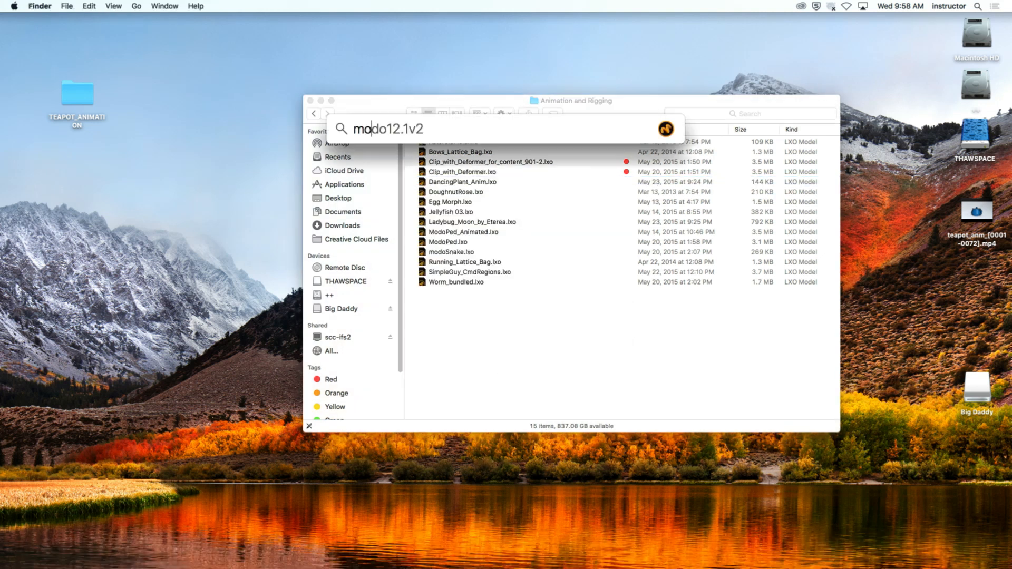
pyautogui.press('Return')
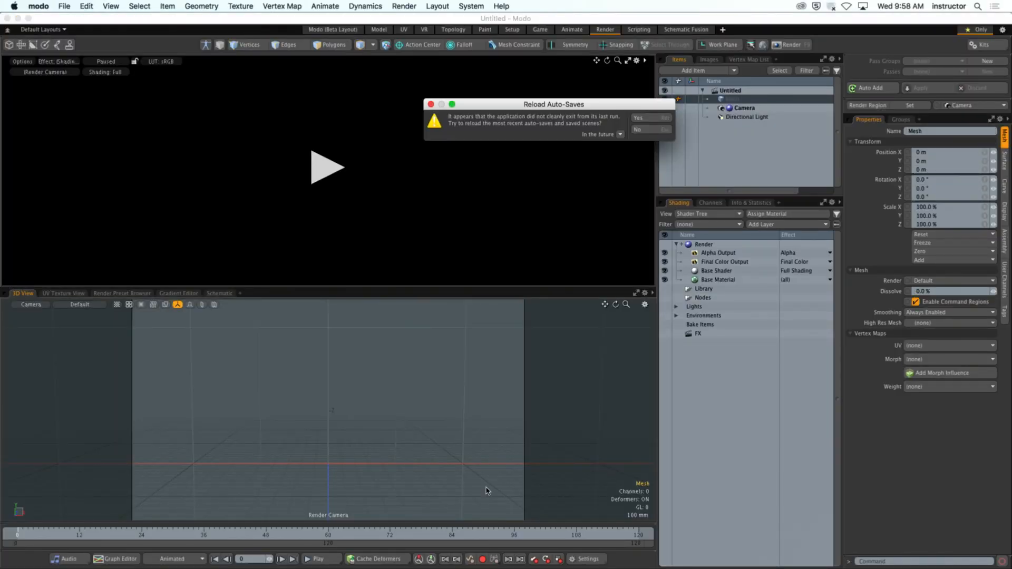
# - Reload the auto-saved ring scene and switch to the Setup layout
pyautogui.click(644, 130)
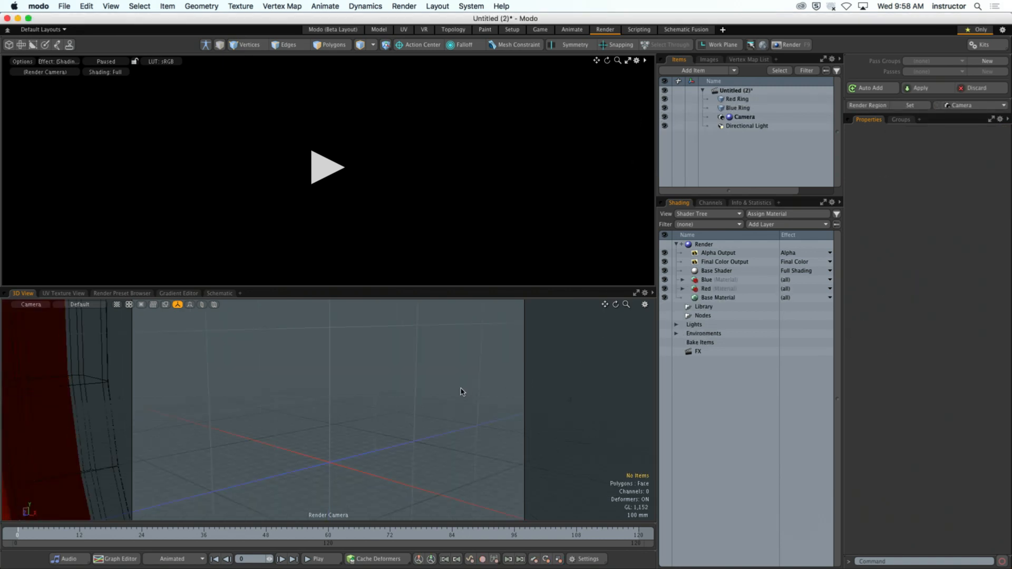
pyautogui.click(511, 29)
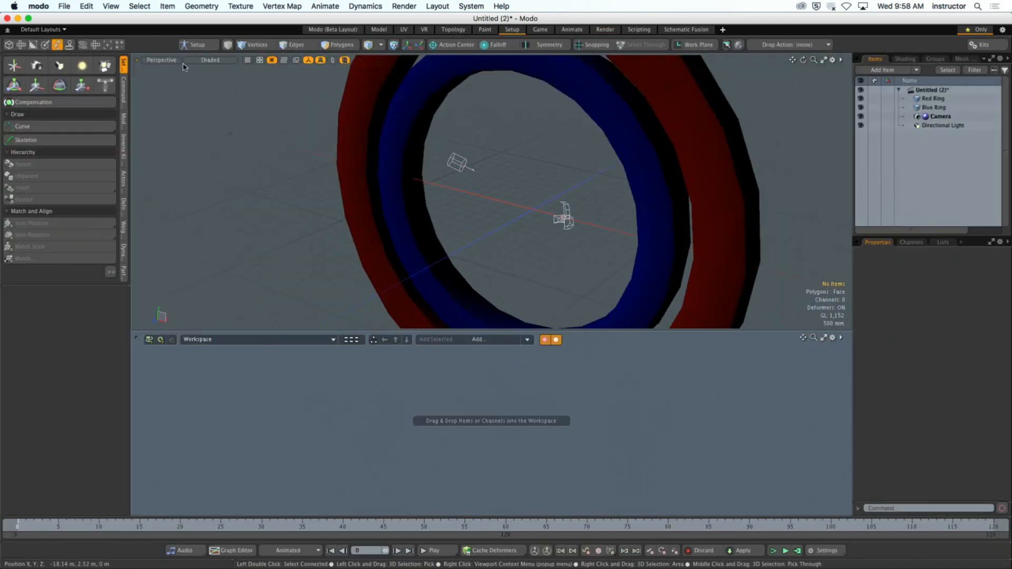
# - Set the Perspective viewport's shading style to Default and frame both rings at an angle
pyautogui.click(161, 59)
pyautogui.click(202, 60)
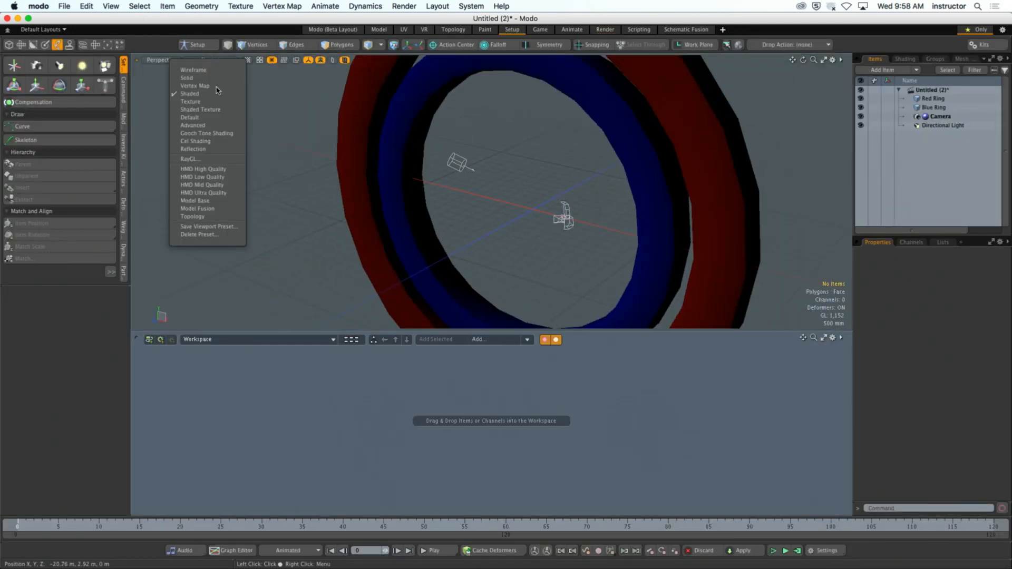
pyautogui.click(214, 123)
pyautogui.moveTo(282, 154)
pyautogui.keyDown('ctrl'); pyautogui.keyDown('alt'); pyautogui.mouseDown()
pyautogui.moveTo(300, 185)
pyautogui.moveTo(471, 216)
pyautogui.moveTo(476, 227)
pyautogui.moveTo(419, 239)
pyautogui.moveTo(543, 170)
pyautogui.moveTo(393, 242)
pyautogui.moveTo(507, 225)
pyautogui.mouseUp(); pyautogui.keyUp('alt'); pyautogui.keyUp('ctrl')
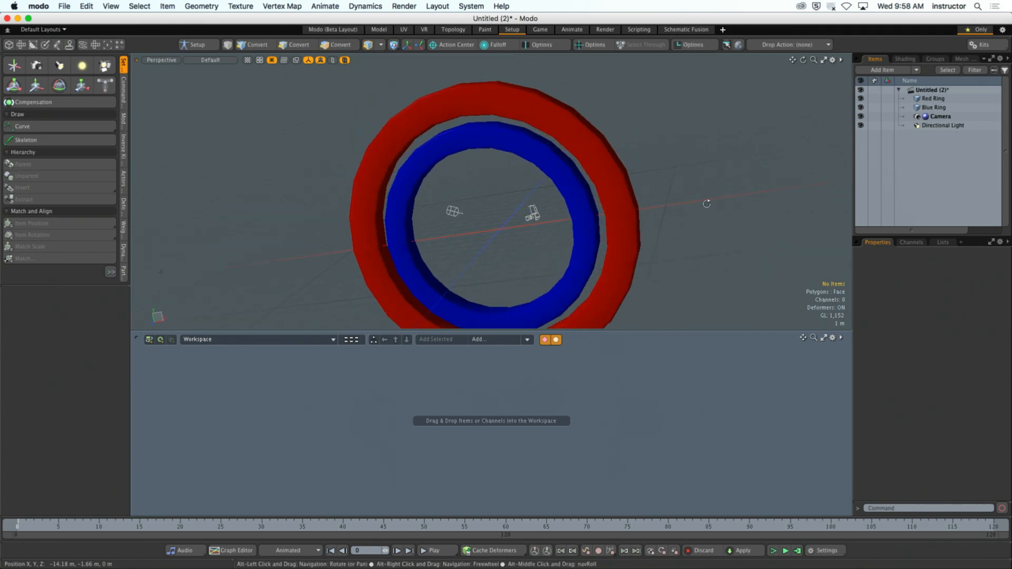
pyautogui.keyDown('alt'); pyautogui.moveTo(753, 195); pyautogui.dragTo(733, 153); pyautogui.keyUp('alt')
# - Review the input remapping preferences, including the viewport rotation options, and close the preferences
pyautogui.click(39, 6)
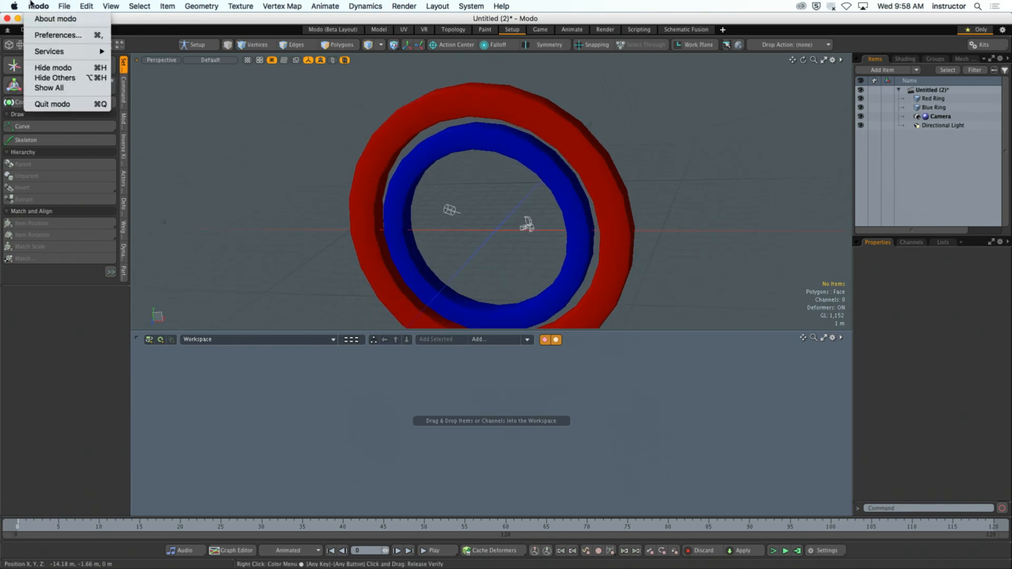
pyautogui.click(46, 34)
pyautogui.scroll(-3, 393, 446)
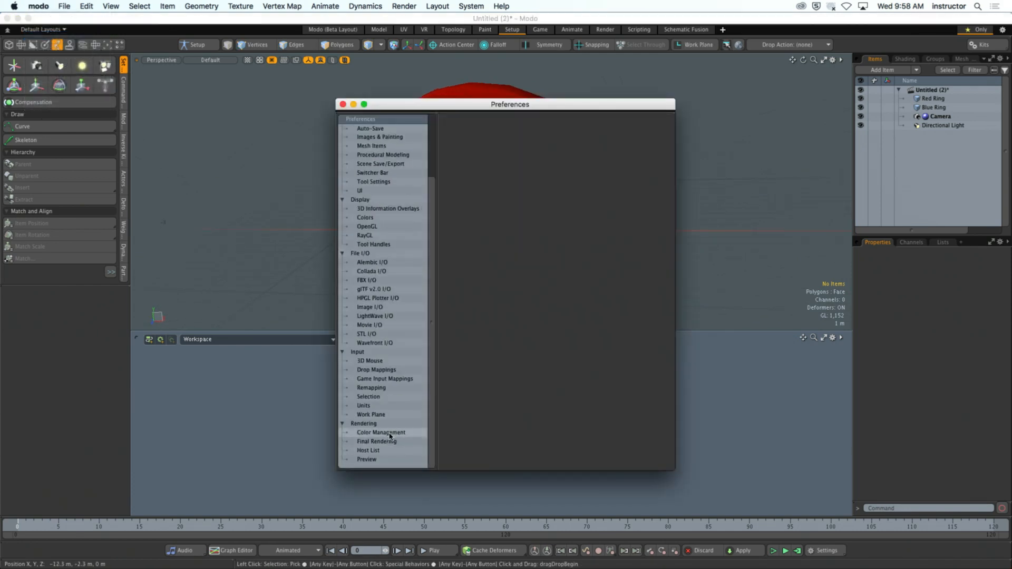
pyautogui.click(385, 388)
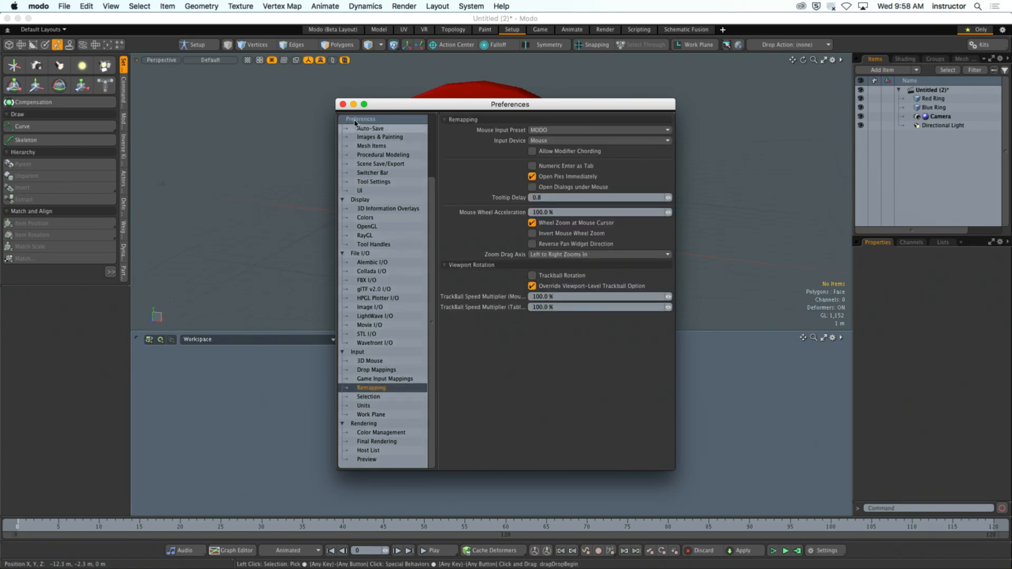
pyautogui.click(342, 104)
pyautogui.keyDown('alt'); pyautogui.moveTo(336, 133); pyautogui.dragTo(585, 273); pyautogui.keyUp('alt')
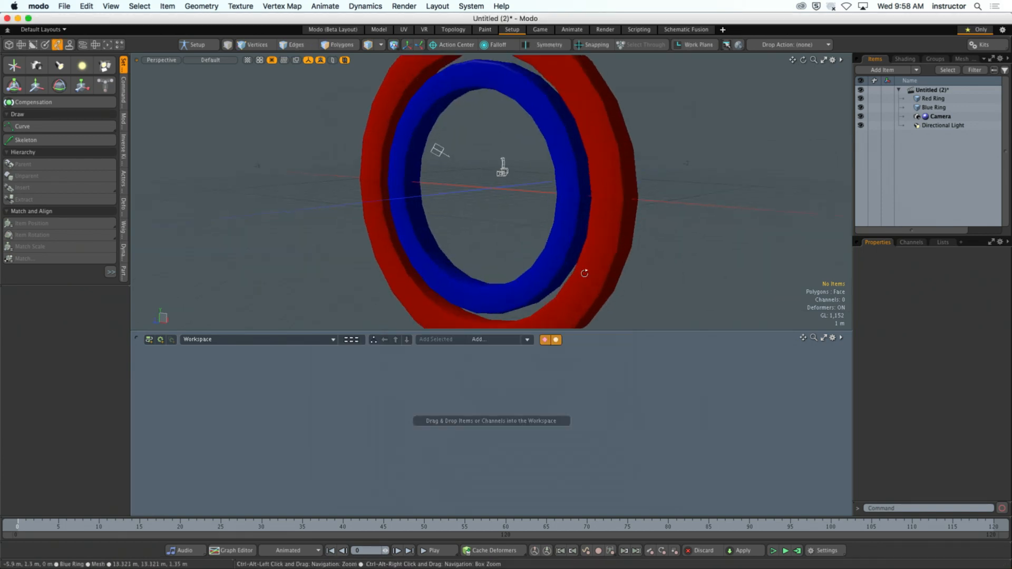
# - Maximize the Perspective viewport over the schematic workspace and frame both rings at an angle
pyautogui.press('super+w')
pyautogui.click(823, 62)
pyautogui.keyDown('alt'); pyautogui.moveTo(665, 197); pyautogui.dragTo(676, 217); pyautogui.keyUp('alt')
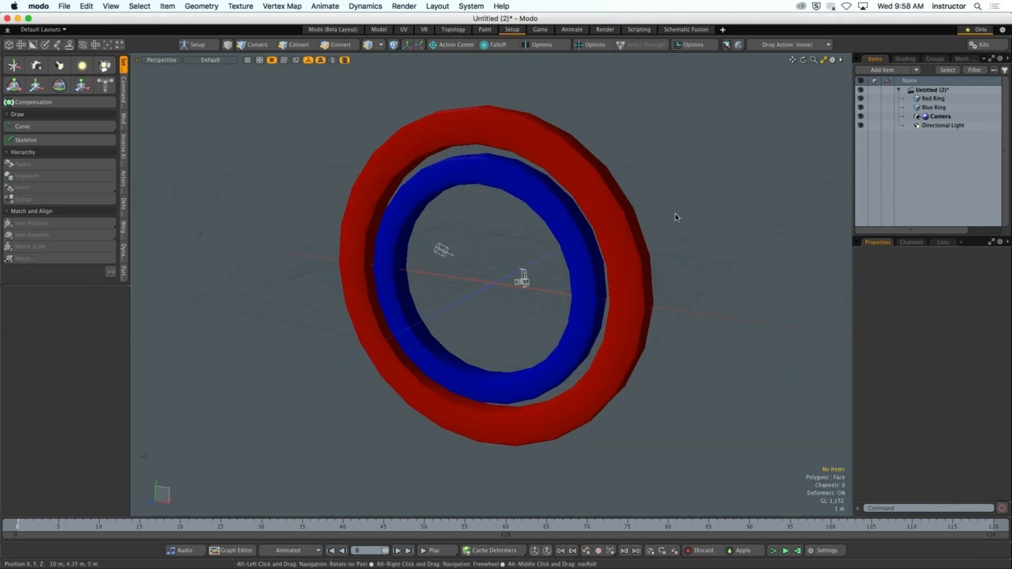
pyautogui.press('super+Tab')
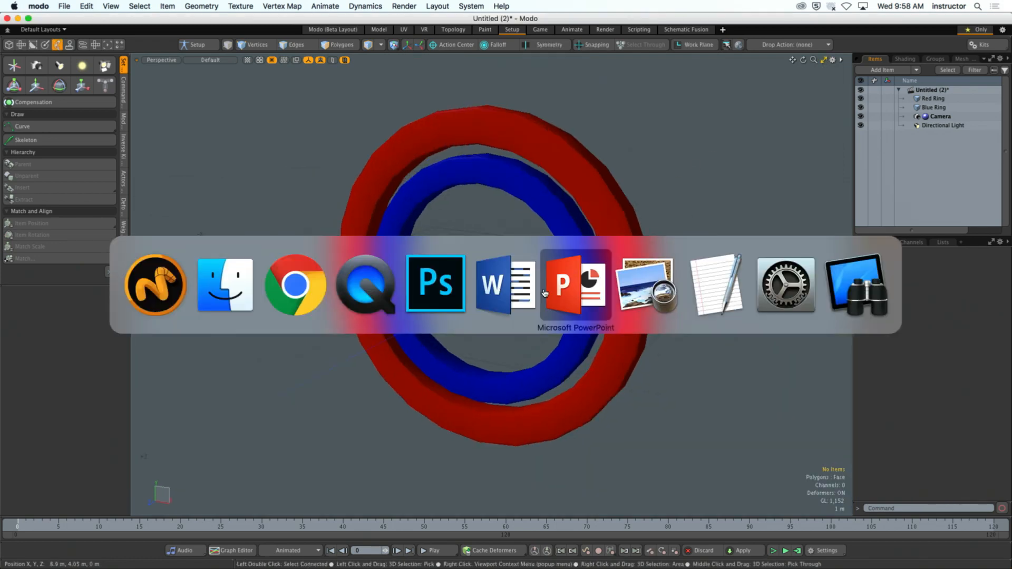
pyautogui.click(181, 284)
pyautogui.keyDown('alt'); pyautogui.moveTo(280, 267); pyautogui.dragTo(331, 272); pyautogui.keyUp('alt')
pyautogui.scroll(2, 325, 268)
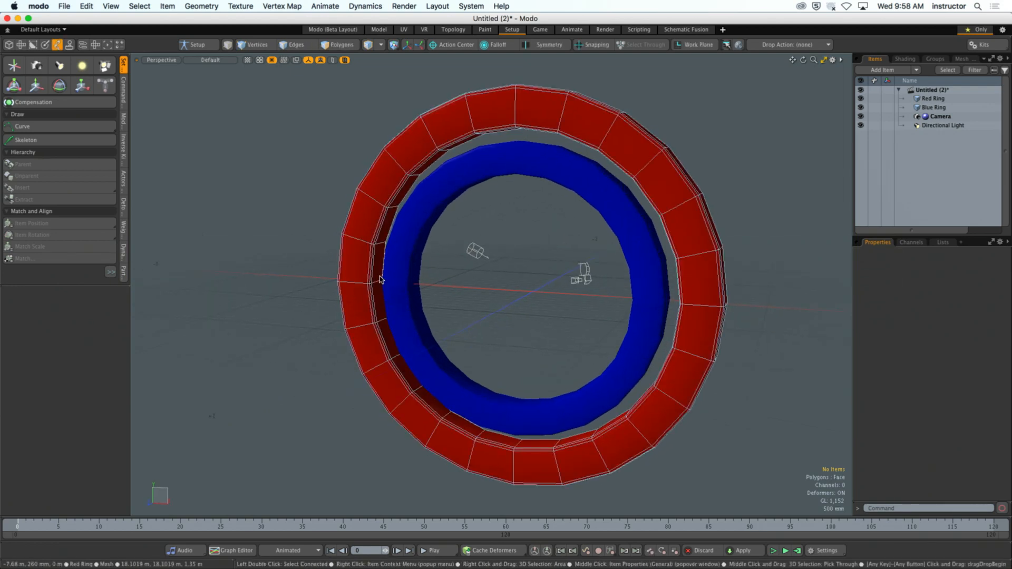
# - Hide the grid in the Perspective viewport through its visibility properties
pyautogui.press('o')
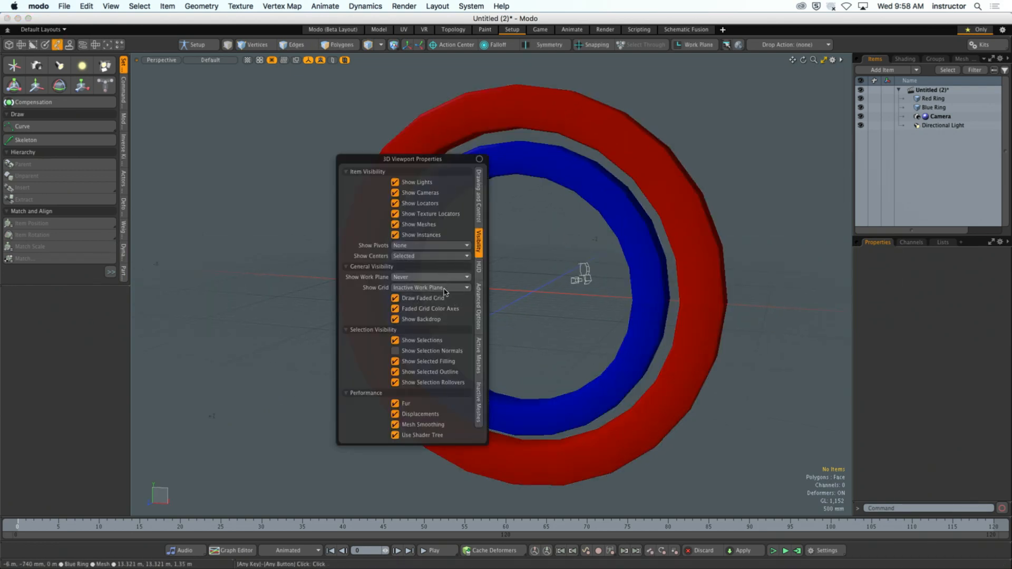
pyautogui.click(442, 288)
pyautogui.click(432, 274)
pyautogui.click(605, 296)
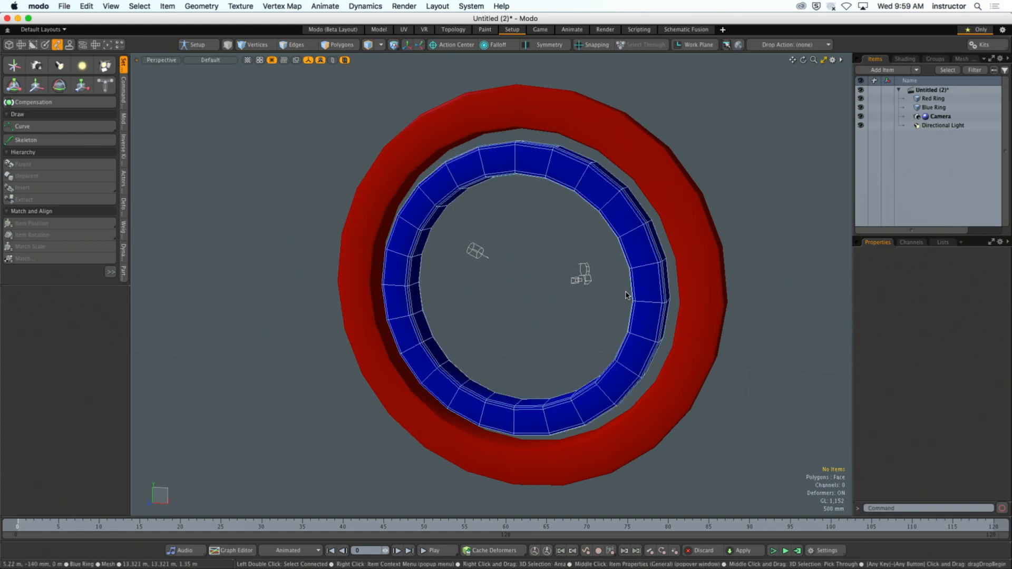
pyautogui.keyDown('alt'); pyautogui.moveTo(626, 294); pyautogui.dragTo(604, 302); pyautogui.keyUp('alt')
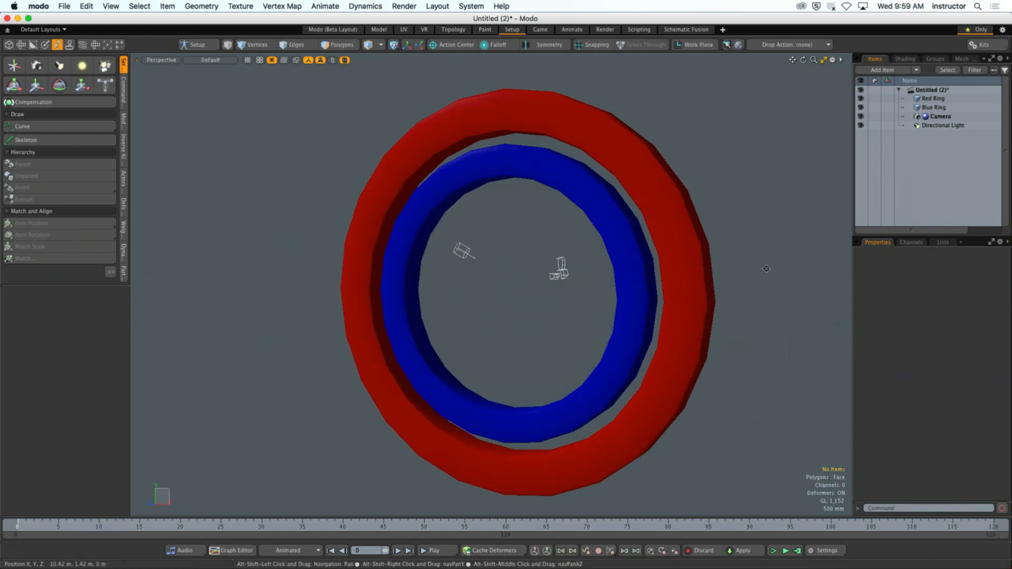
pyautogui.keyDown('alt'); pyautogui.moveTo(761, 268); pyautogui.dragTo(754, 270); pyautogui.keyUp('alt')
# - Save the scene to the Desktop as a MODO Scene (*.lxo) file named "rings"
pyautogui.press('super+s')
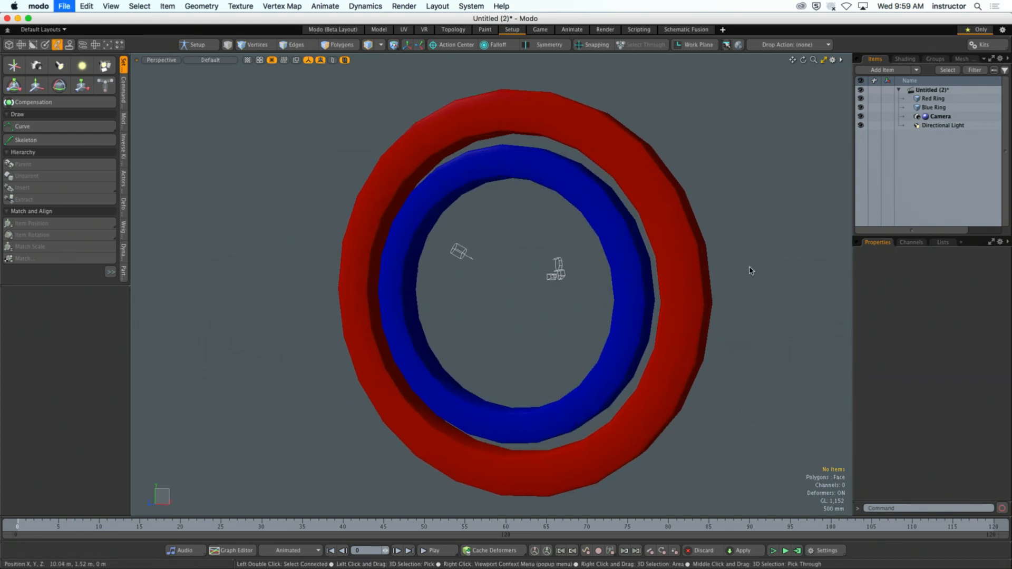
pyautogui.write('rings')
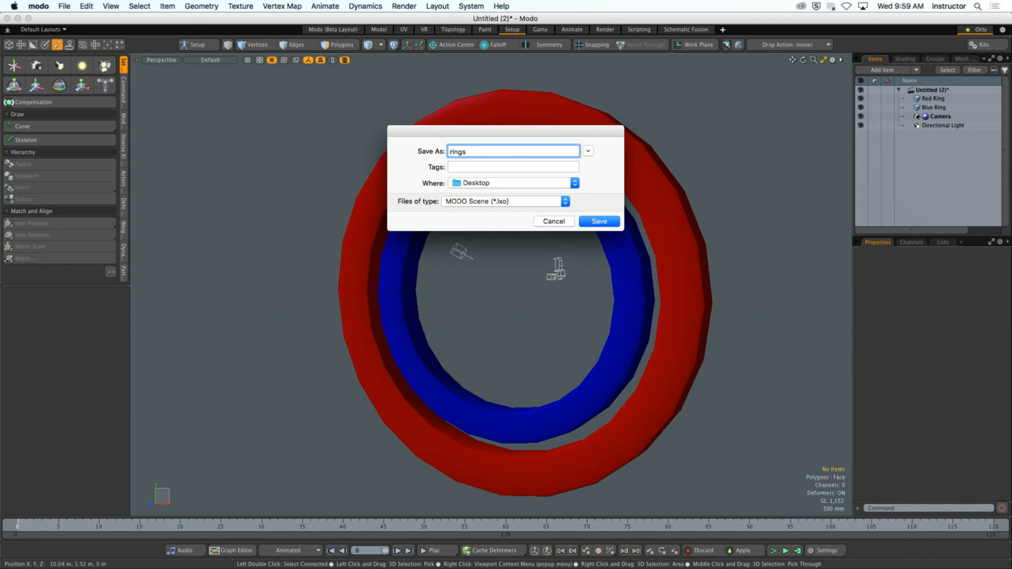
pyautogui.click(591, 222)
pyautogui.keyDown('alt'); pyautogui.moveTo(754, 182); pyautogui.dragTo(747, 181); pyautogui.keyUp('alt')
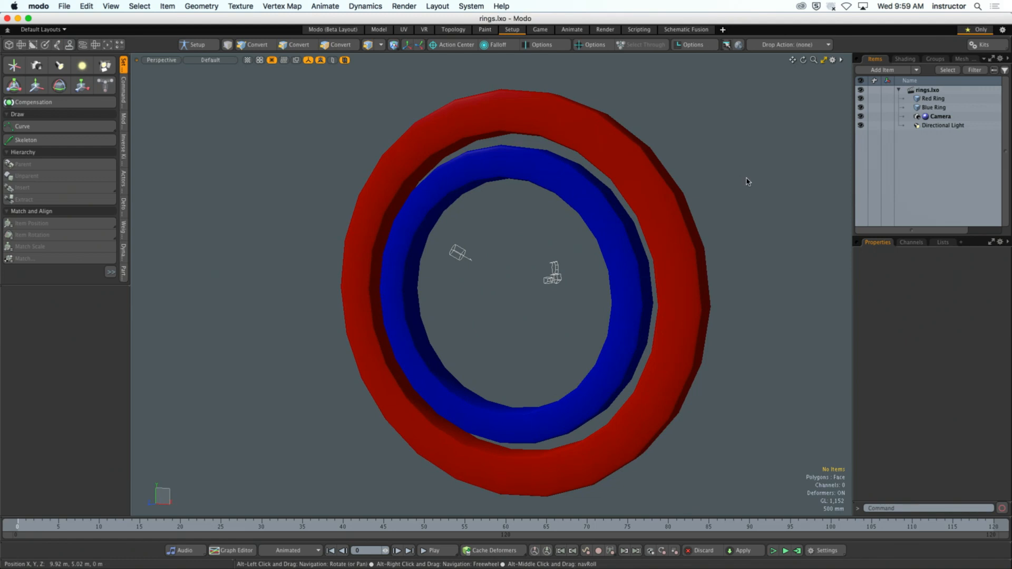
# - Constrain the Blue Ring's position to the Red Ring with a Position constraint
pyautogui.click(579, 198)
pyautogui.click(632, 191)
pyautogui.click(722, 168)
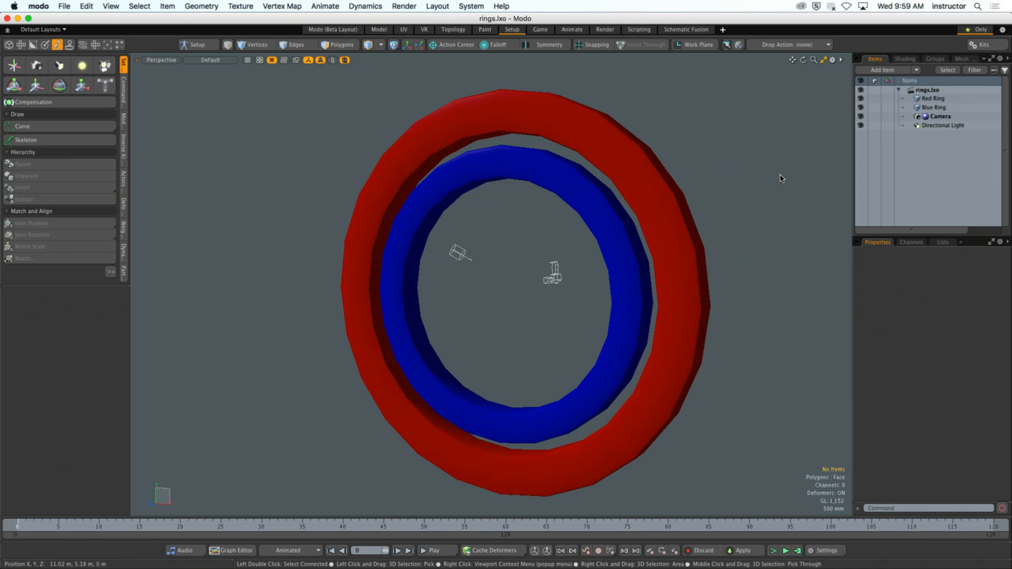
pyautogui.click(591, 232)
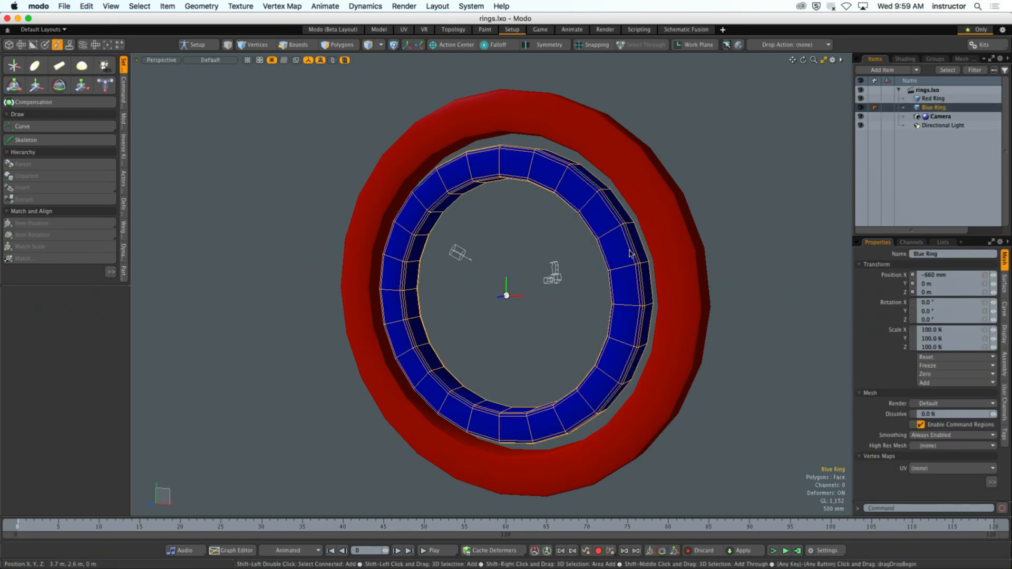
pyautogui.keyDown('shift'); pyautogui.click(662, 237); pyautogui.keyUp('shift')
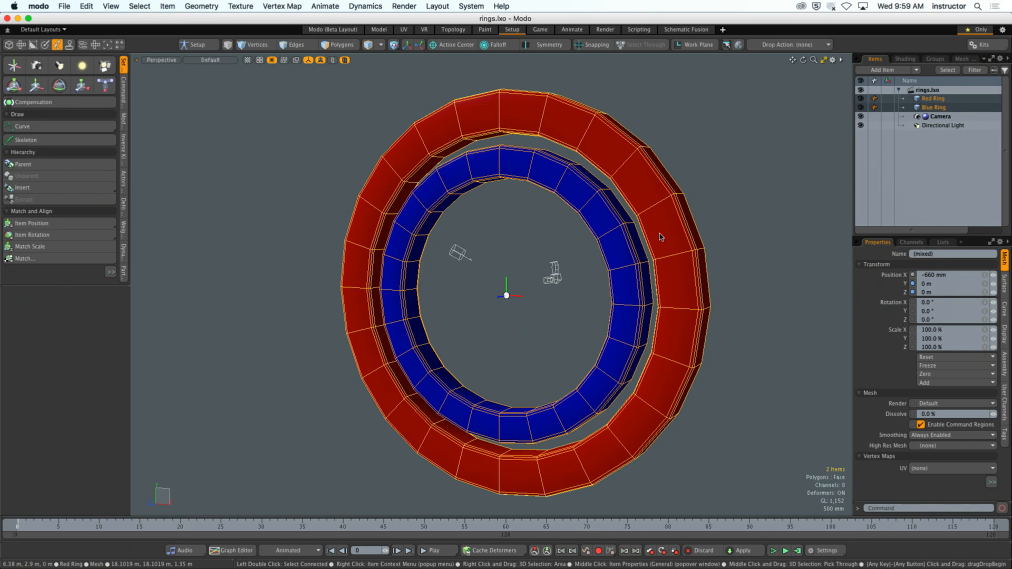
pyautogui.click(123, 125)
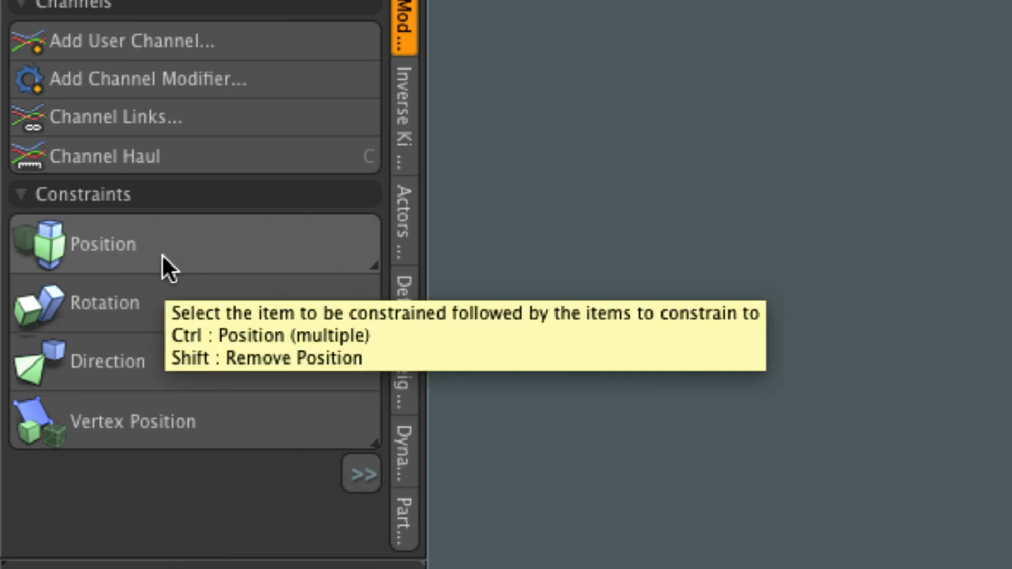
pyautogui.click(162, 254)
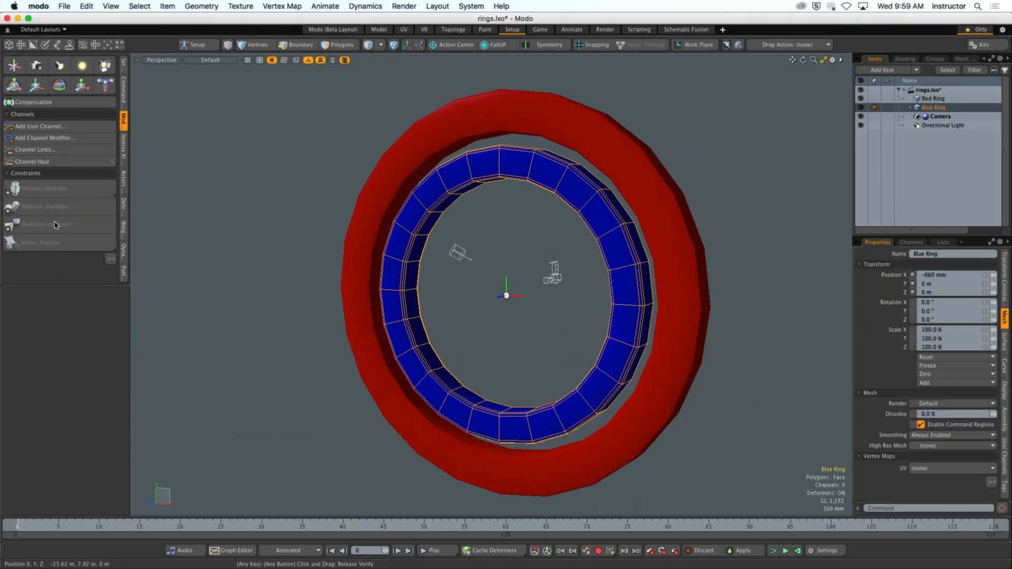
# - Expand the Blue Ring in the item list and widen the list to fit the position constraint's full name
pyautogui.click(536, 256)
pyautogui.keyDown('alt'); pyautogui.moveTo(536, 255); pyautogui.dragTo(559, 255); pyautogui.keyUp('alt')
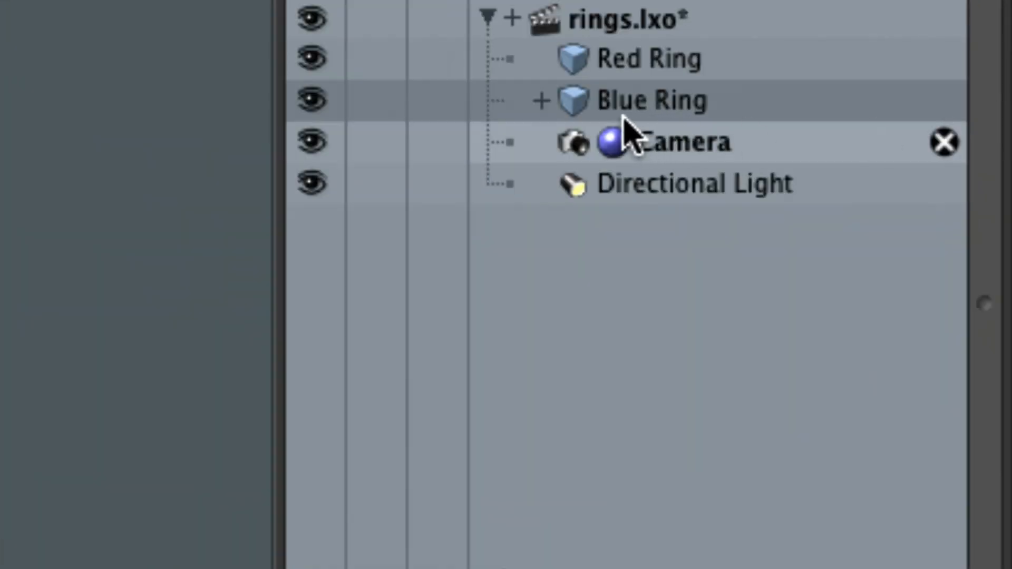
pyautogui.click(539, 101)
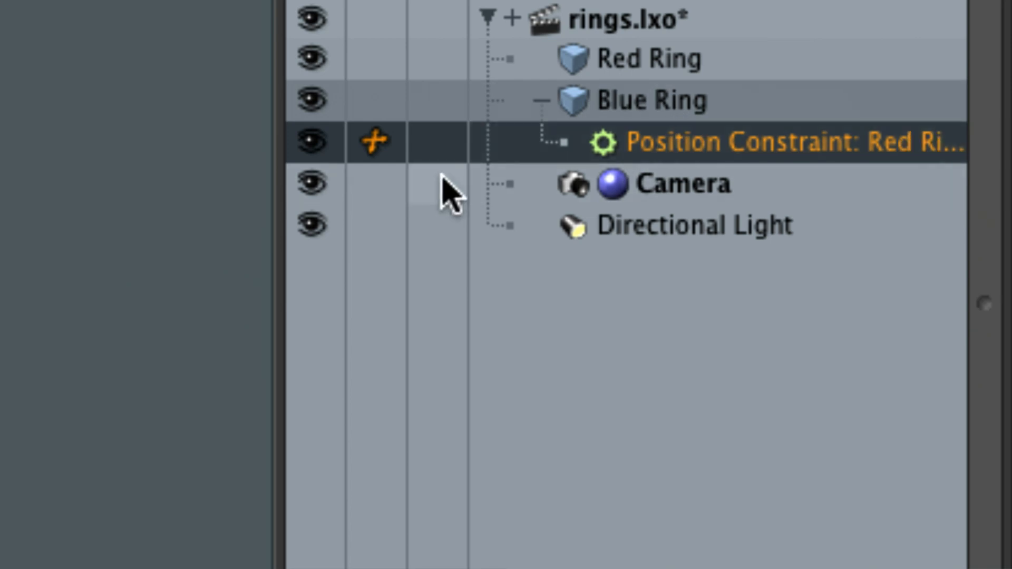
pyautogui.moveTo(278, 346); pyautogui.dragTo(129, 346)
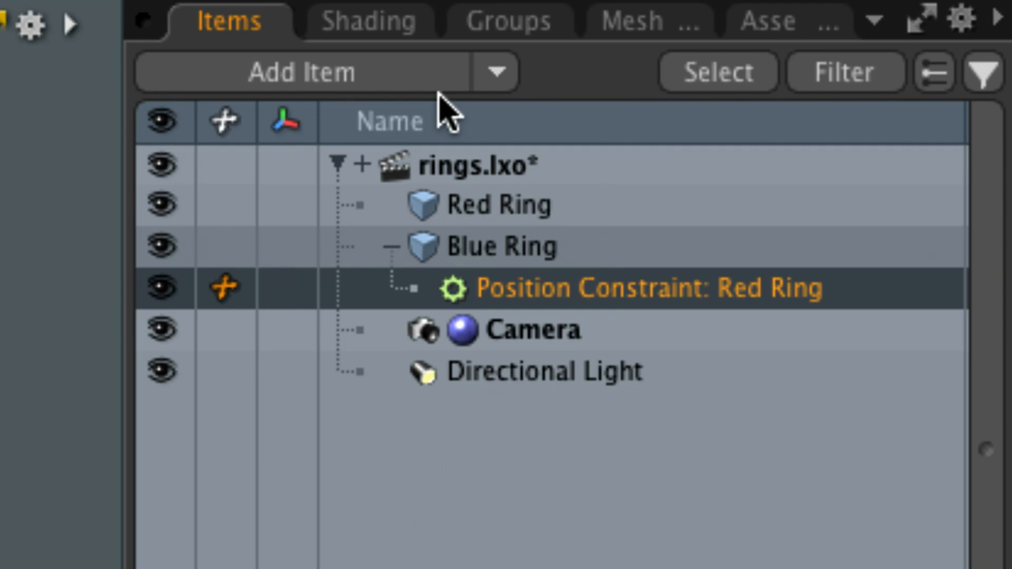
# - Collapse the Blue Ring's constraint entry and expand the rings.lxo scene entry to examine where the position constraint is listed
pyautogui.click(391, 246)
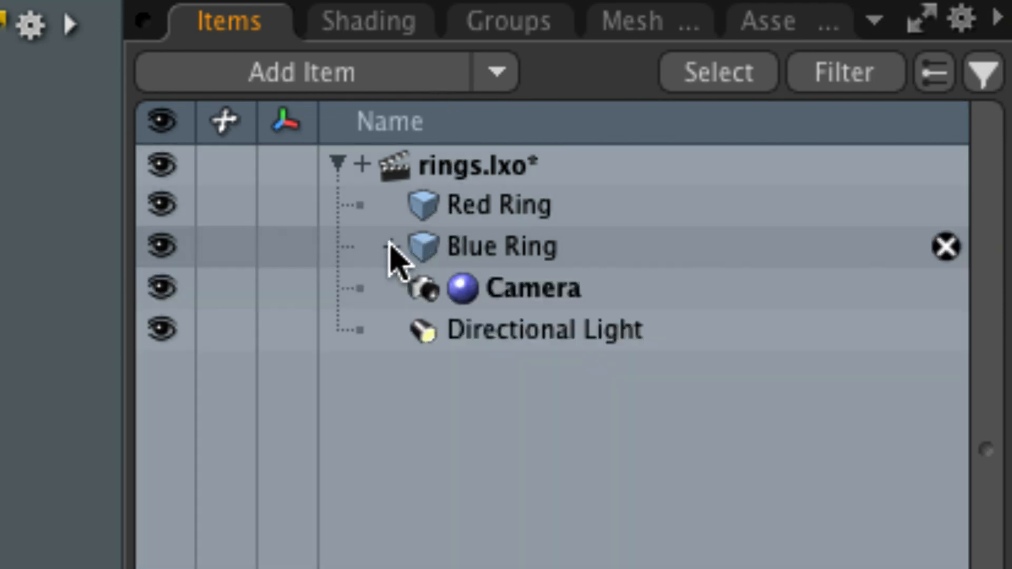
pyautogui.click(431, 252)
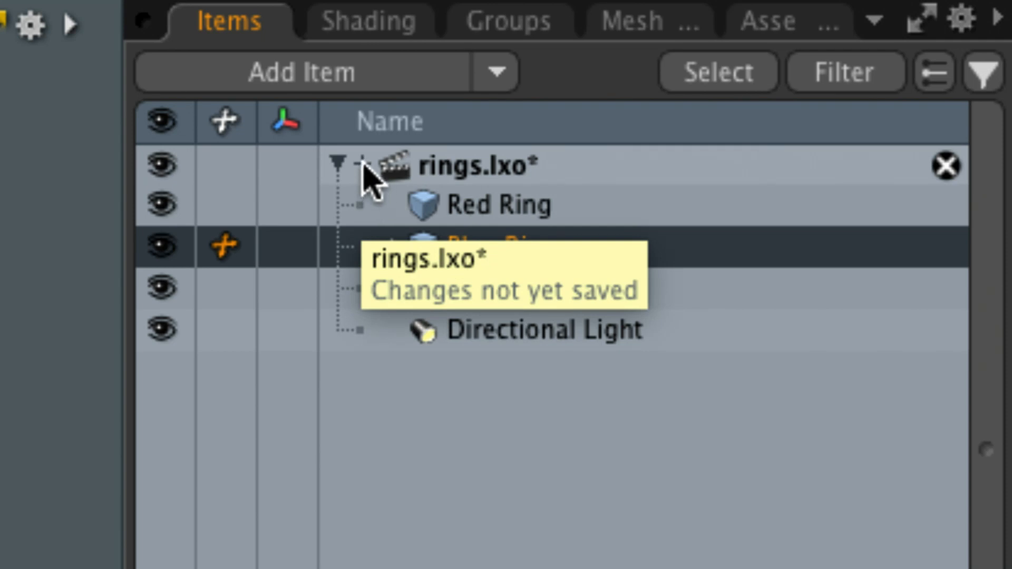
pyautogui.click(363, 165)
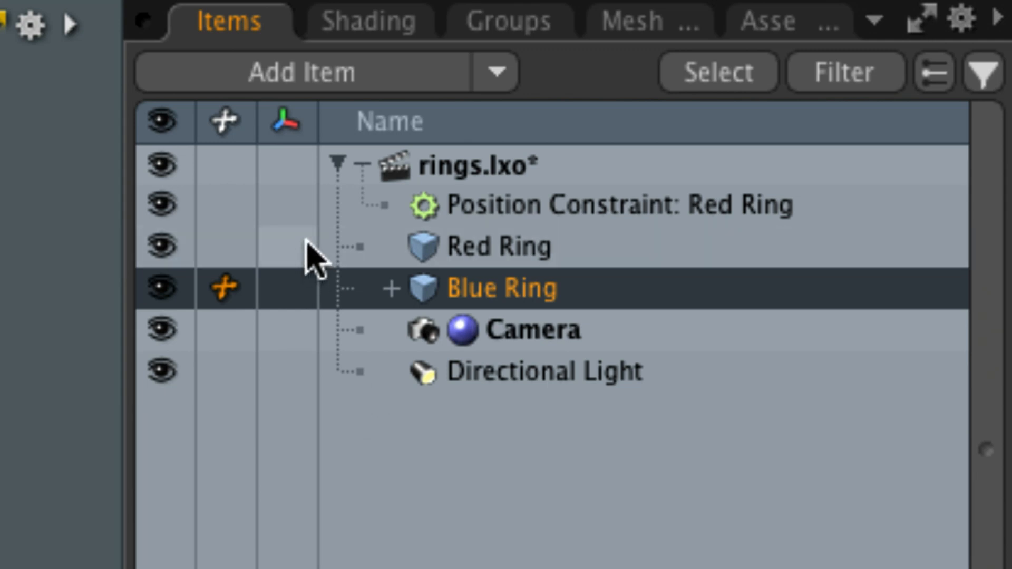
pyautogui.click(362, 166)
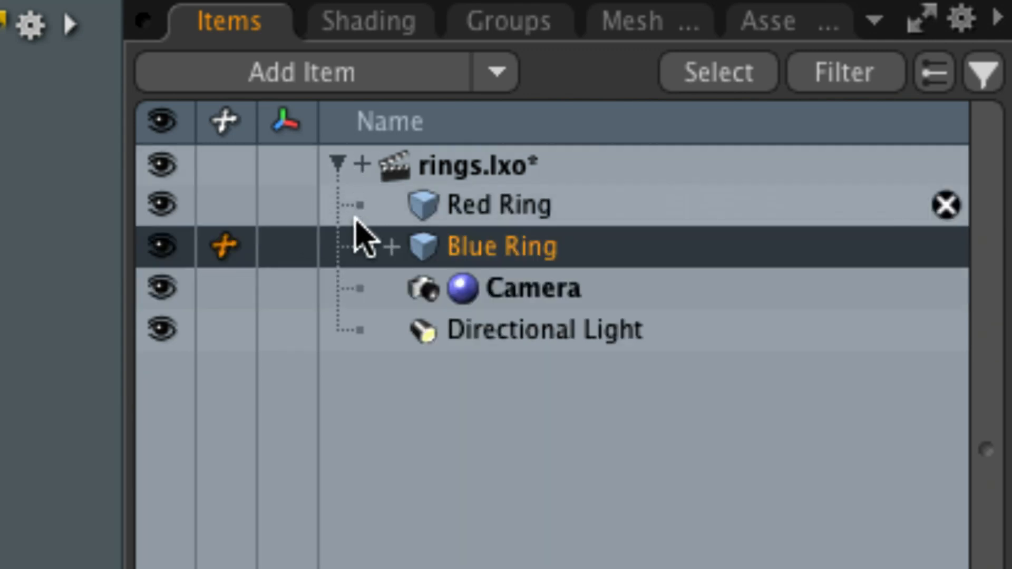
pyautogui.click(362, 166)
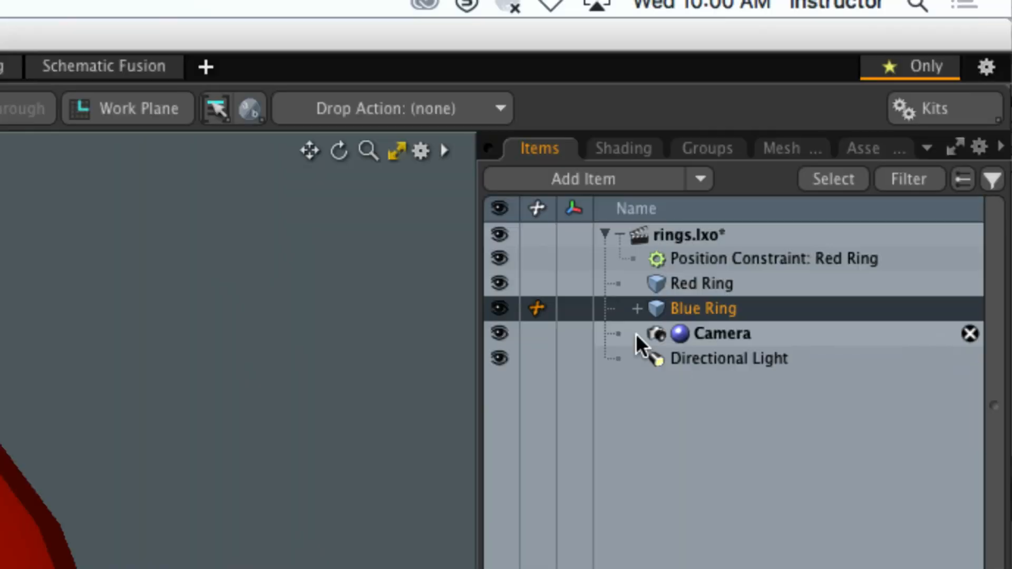
pyautogui.press('5')
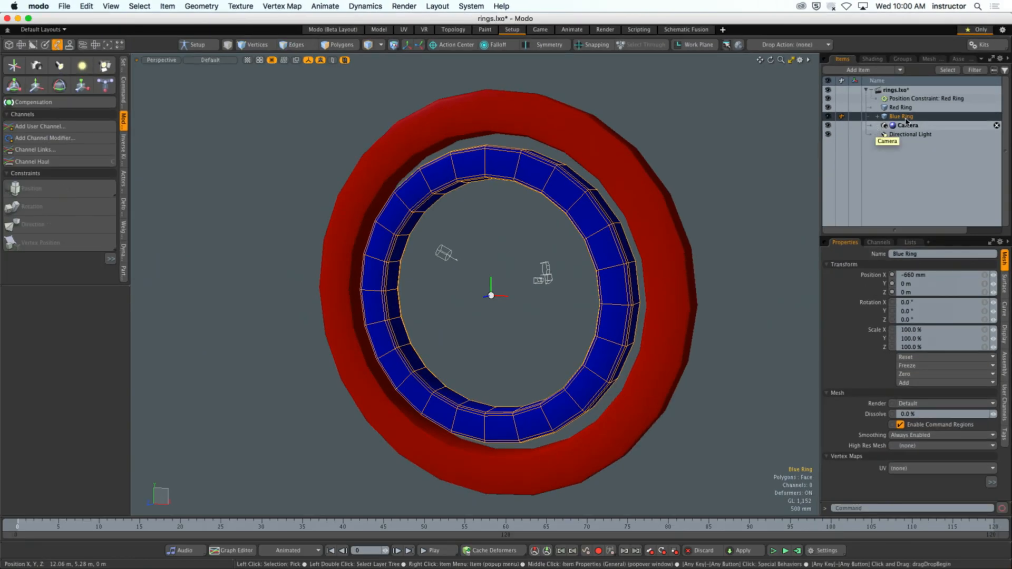
# - Try deleting the position constraint listed directly under the rings.lxo scene, and undo the deletion
pyautogui.click(966, 100)
pyautogui.click(996, 99)
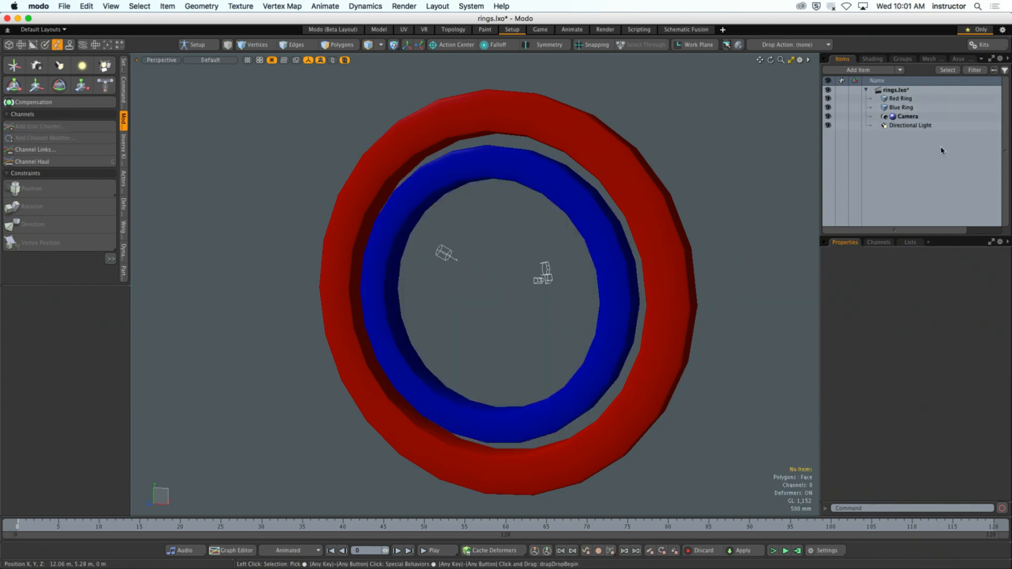
pyautogui.press('super+z')
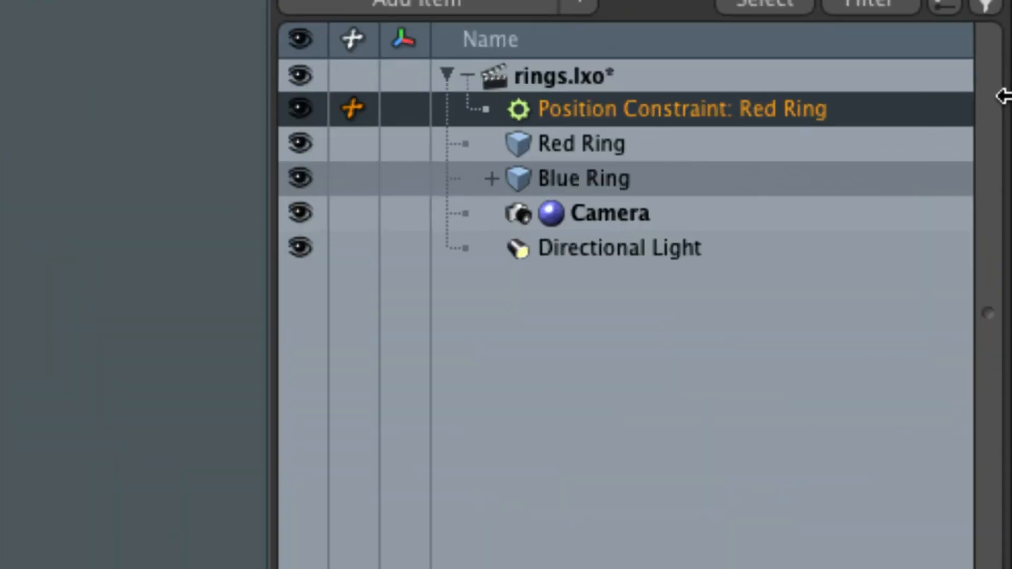
# - Expand the Blue Ring and delete its "Position Constraint: Red Ring" item
pyautogui.click(491, 178)
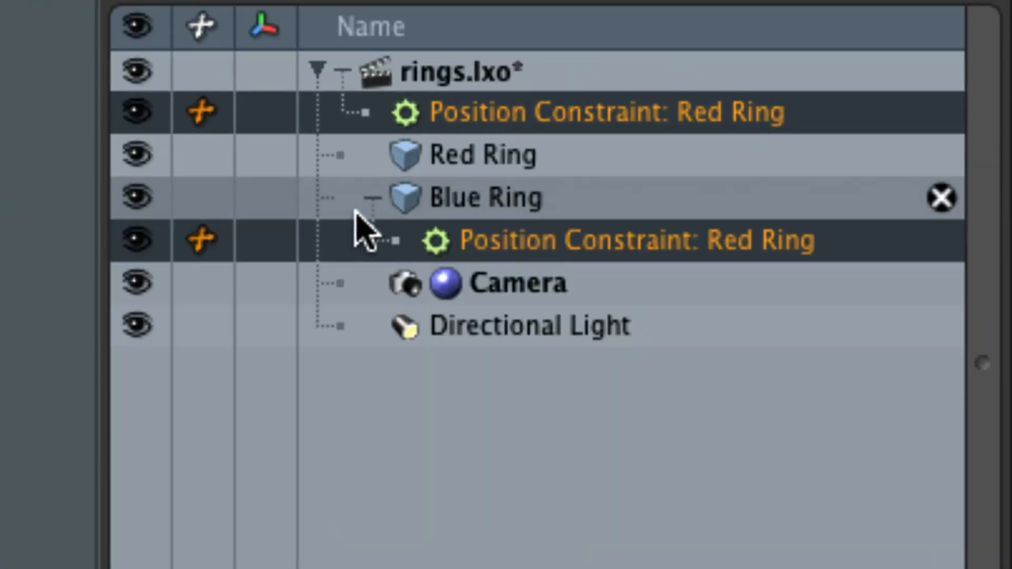
pyautogui.rightClick(509, 247)
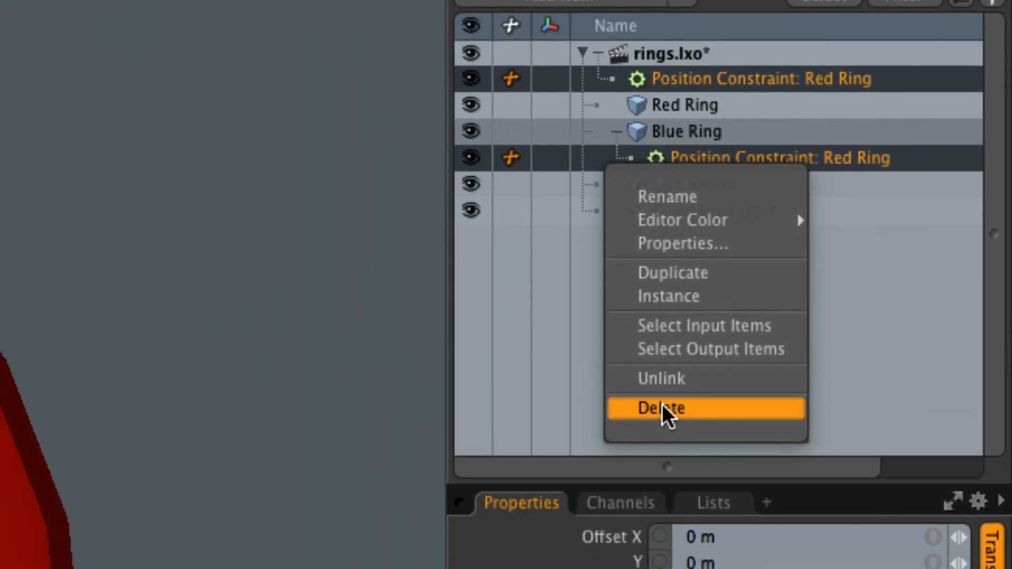
pyautogui.click(716, 408)
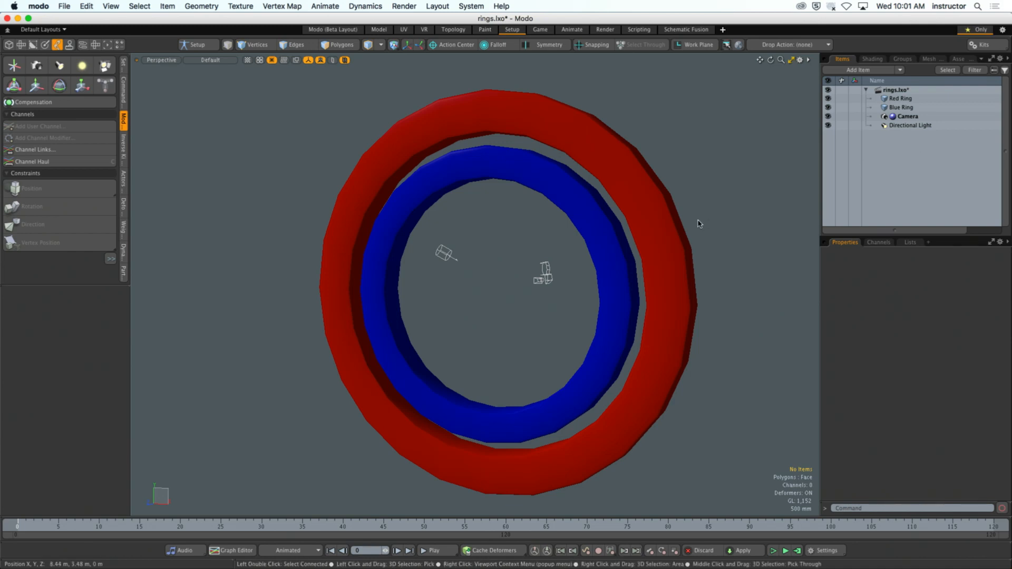
# - Hide the Directional Light in the scene
pyautogui.moveTo(695, 222)
pyautogui.keyDown('alt'); pyautogui.mouseDown()
pyautogui.moveTo(516, 224)
pyautogui.moveTo(679, 217)
pyautogui.mouseUp(); pyautogui.keyUp('alt')
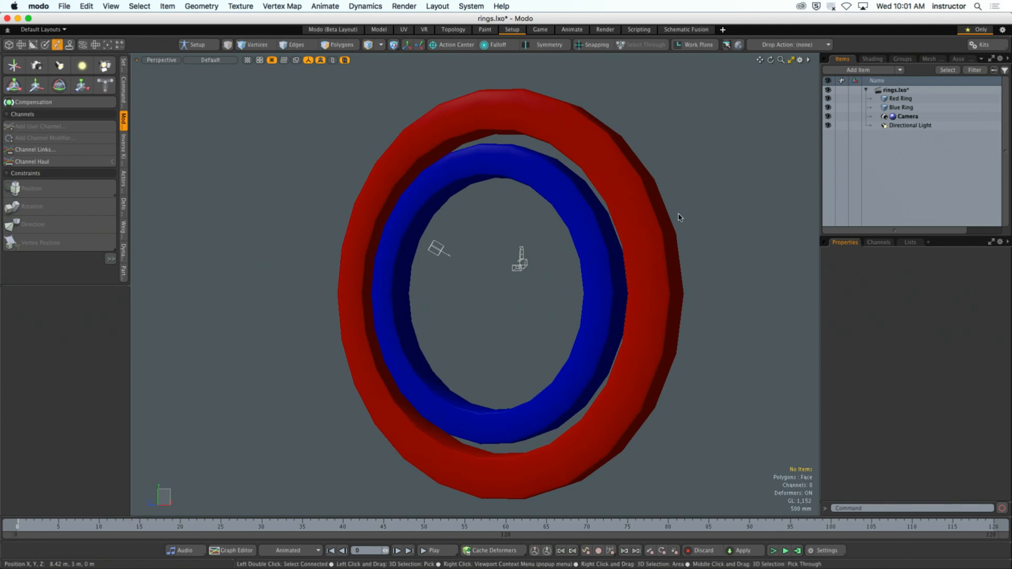
pyautogui.click(827, 125)
pyautogui.keyDown('alt'); pyautogui.moveTo(735, 196); pyautogui.dragTo(706, 205); pyautogui.keyUp('alt')
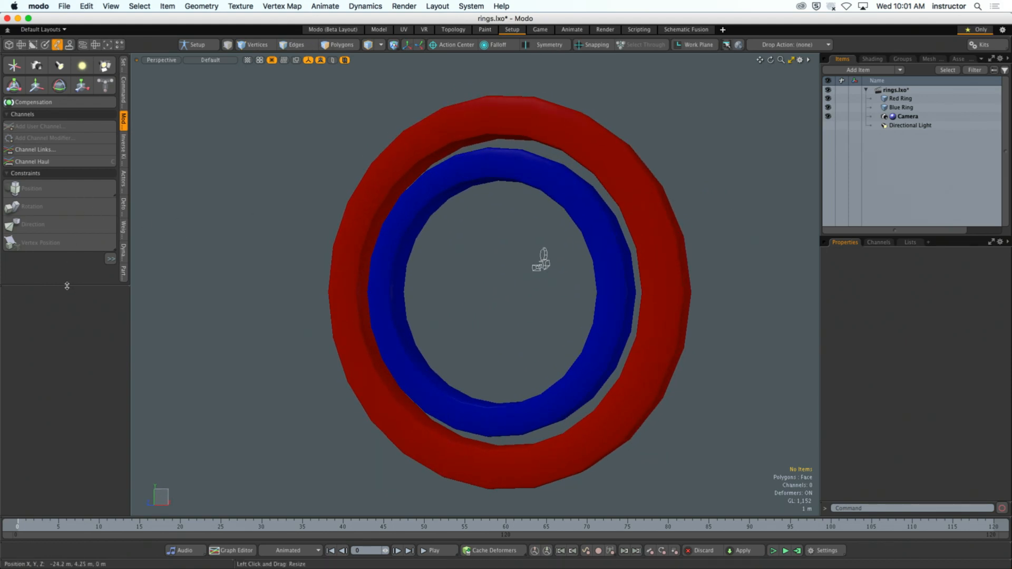
# - Enlarge the modifiers toolbox to show the remaining constraint and dynamic parenting tools
pyautogui.moveTo(66, 285); pyautogui.dragTo(94, 464)
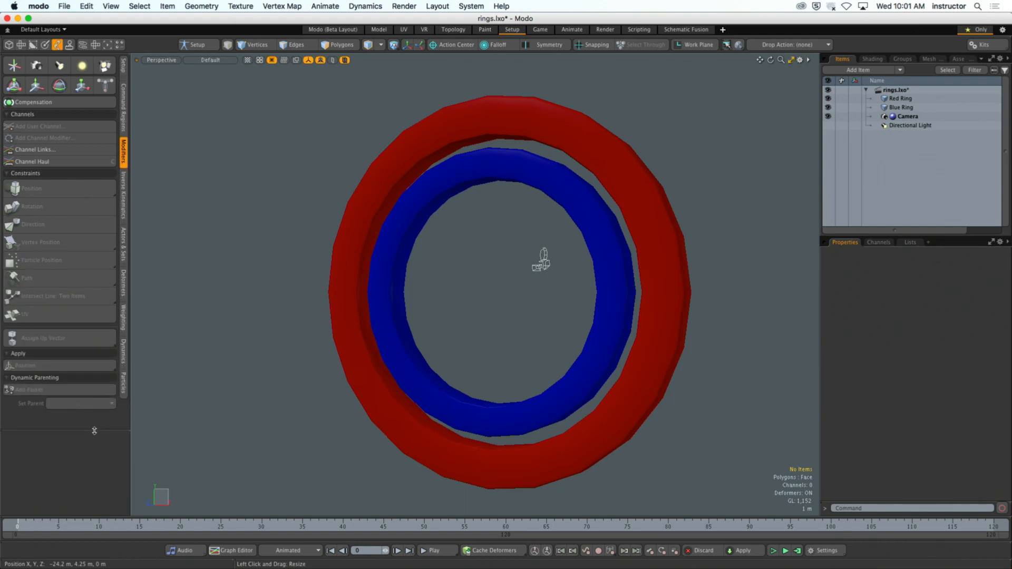
# - Add a rotation constraint that makes the Blue Ring follow the Red Ring's rotation
pyautogui.click(437, 190)
pyautogui.click(437, 190)
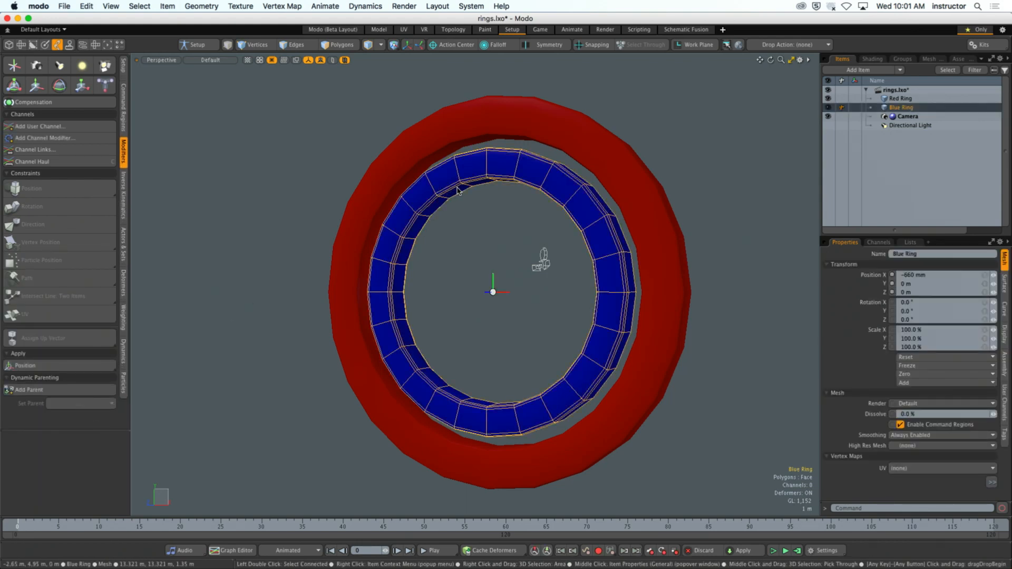
pyautogui.keyDown('shift'); pyautogui.click(445, 142); pyautogui.keyUp('shift')
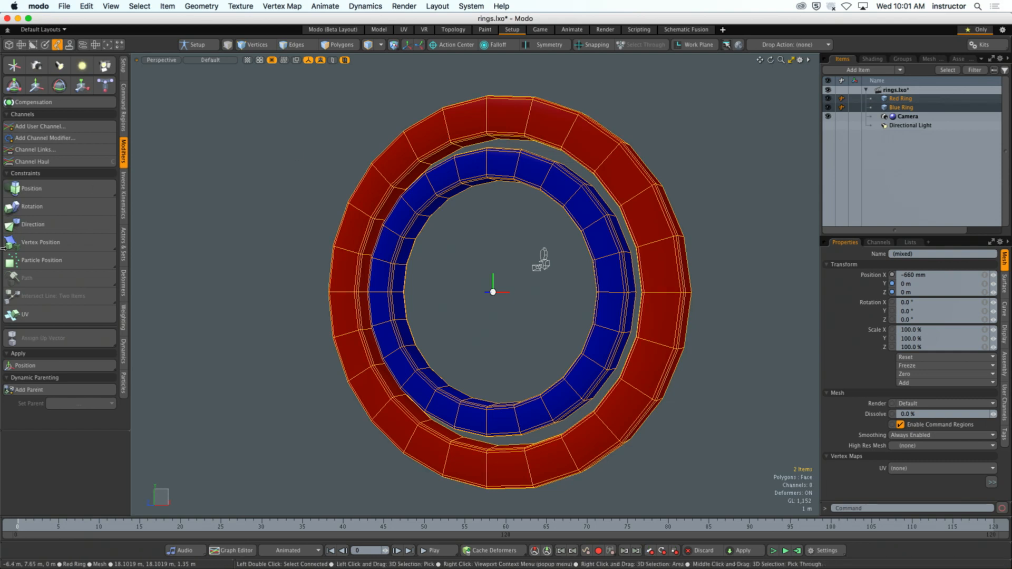
pyautogui.click(19, 208)
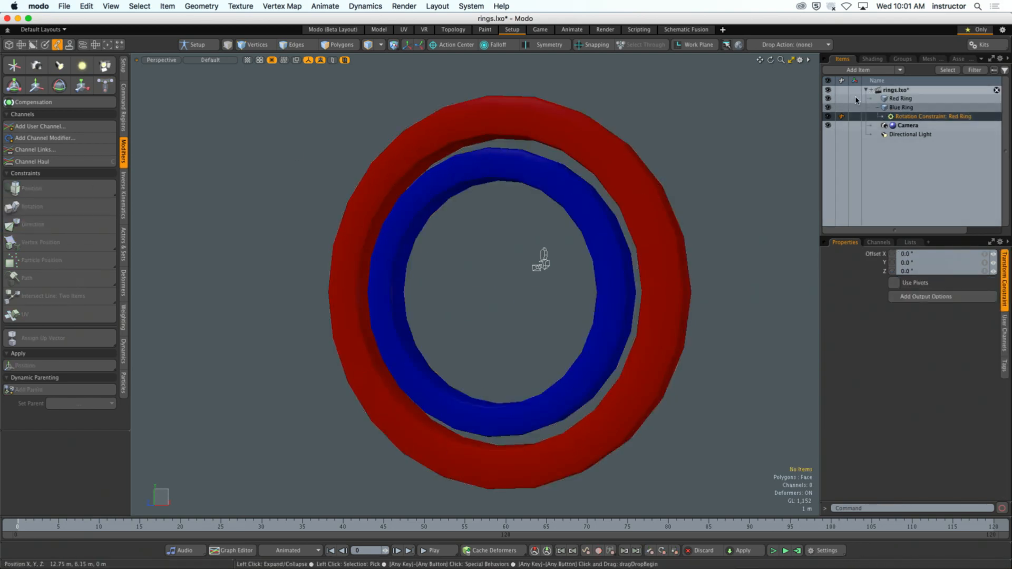
# - Move the Red Ring along X to about -21.36 m and rotate it about X to about -4°
pyautogui.click(638, 188)
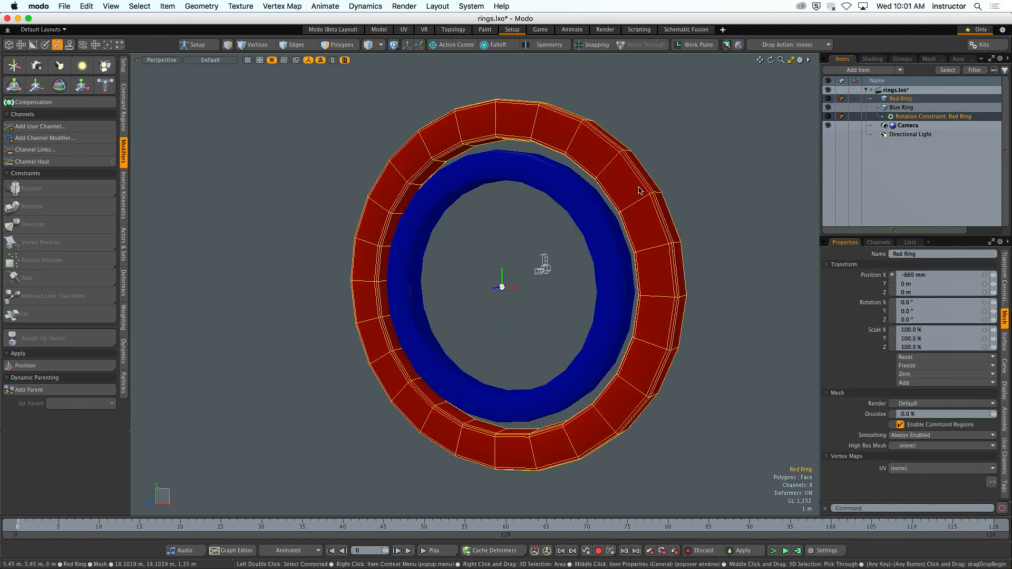
pyautogui.press('w')
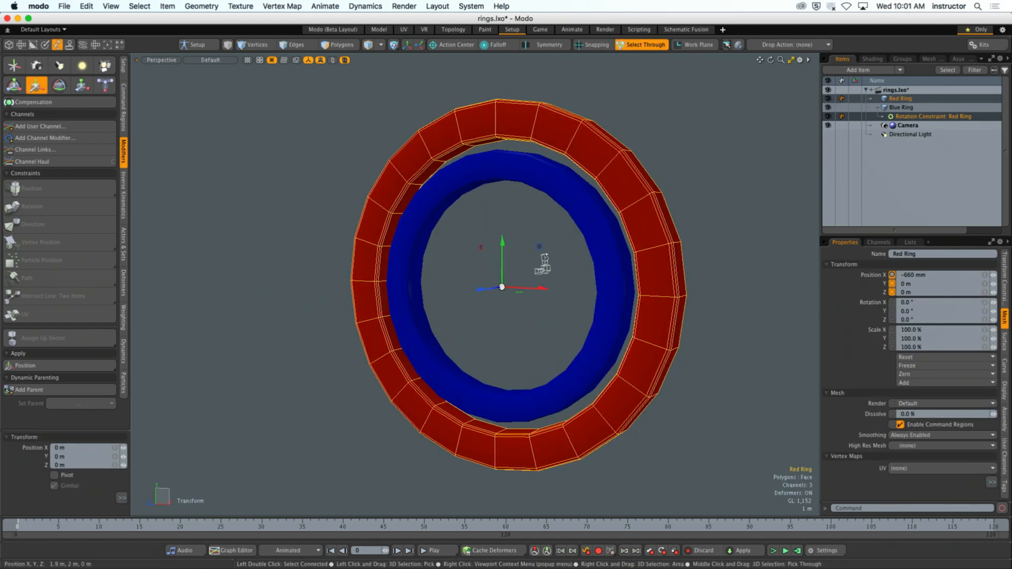
pyautogui.keyDown('alt'); pyautogui.moveTo(552, 245); pyautogui.dragTo(557, 279); pyautogui.keyUp('alt')
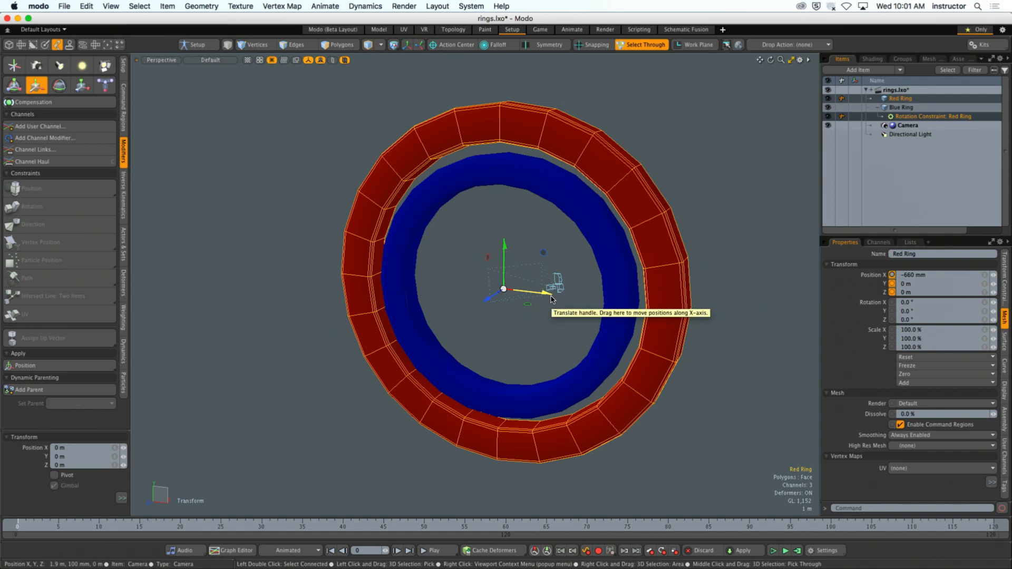
pyautogui.moveTo(551, 299); pyautogui.dragTo(209, 254)
pyautogui.scroll(-5, 458, 300)
pyautogui.keyDown('alt'); pyautogui.moveTo(457, 299); pyautogui.dragTo(454, 304); pyautogui.keyUp('alt')
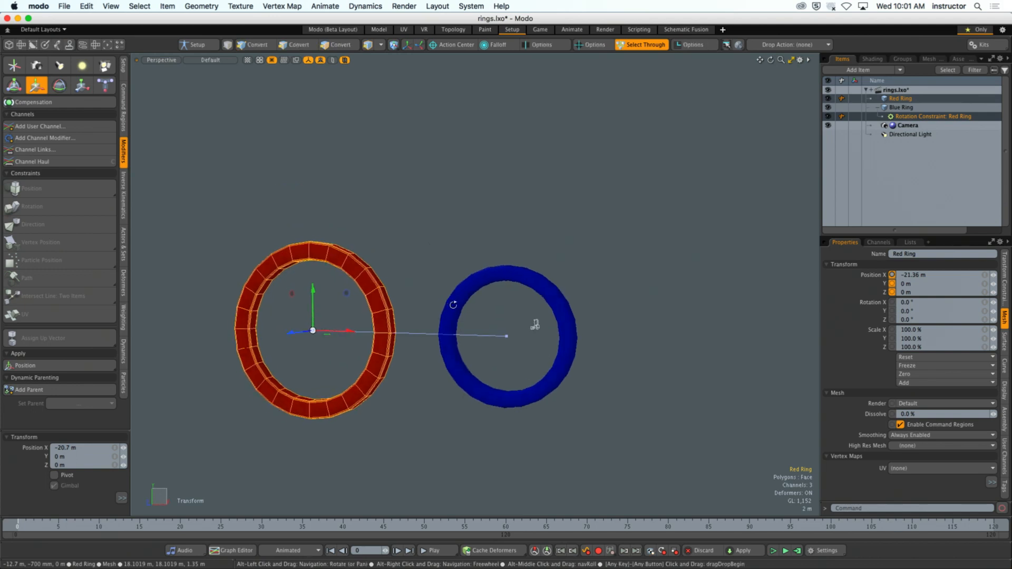
pyautogui.press('e')
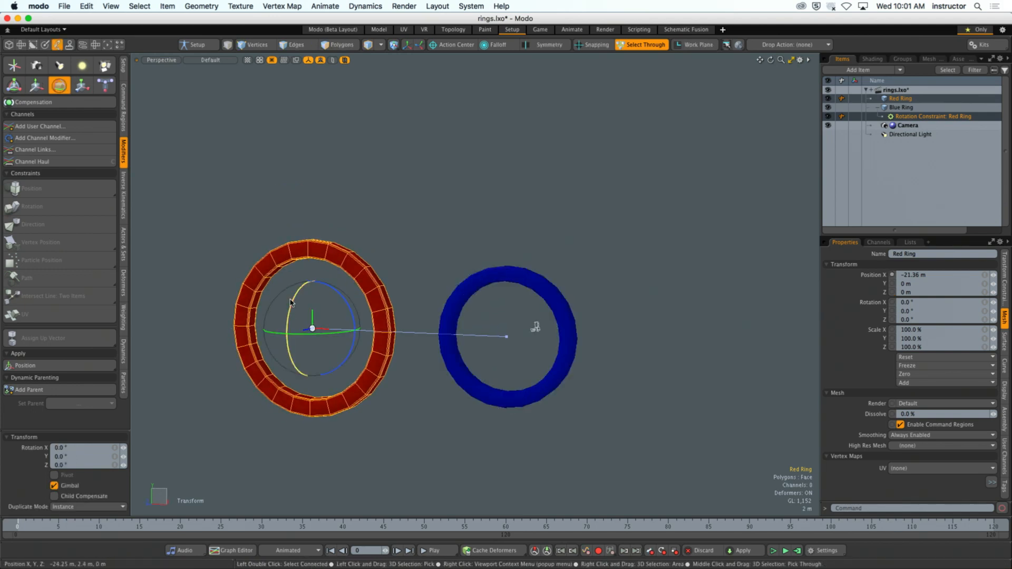
pyautogui.moveTo(291, 302)
pyautogui.mouseDown()
pyautogui.moveTo(282, 384)
pyautogui.moveTo(291, 311)
pyautogui.moveTo(295, 379)
pyautogui.moveTo(301, 309)
pyautogui.mouseUp()
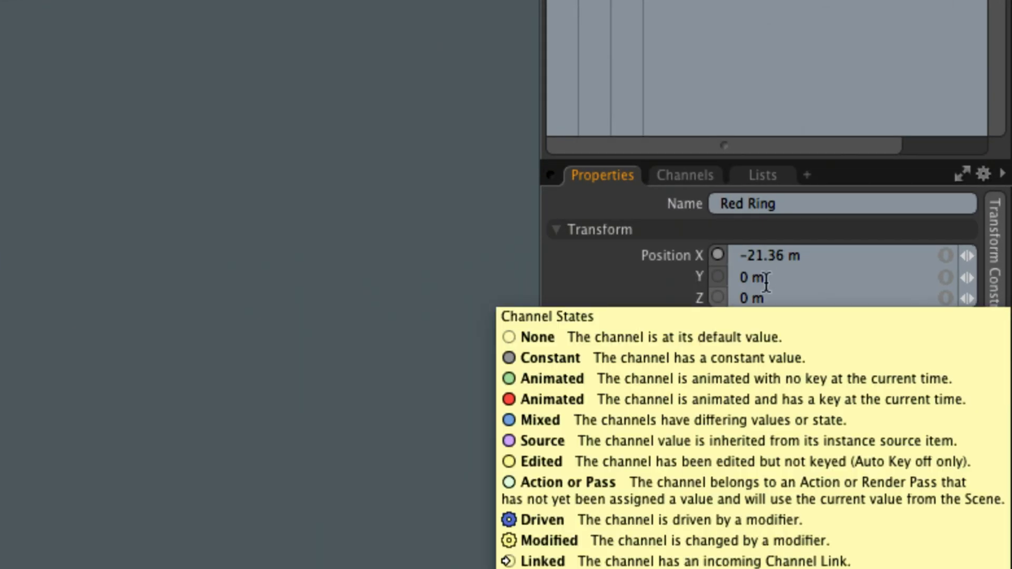
# - Set the Red Ring's Position X to 0 m and drop the rotate tool
pyautogui.moveTo(820, 255); pyautogui.dragTo(716, 257)
pyautogui.write('0')
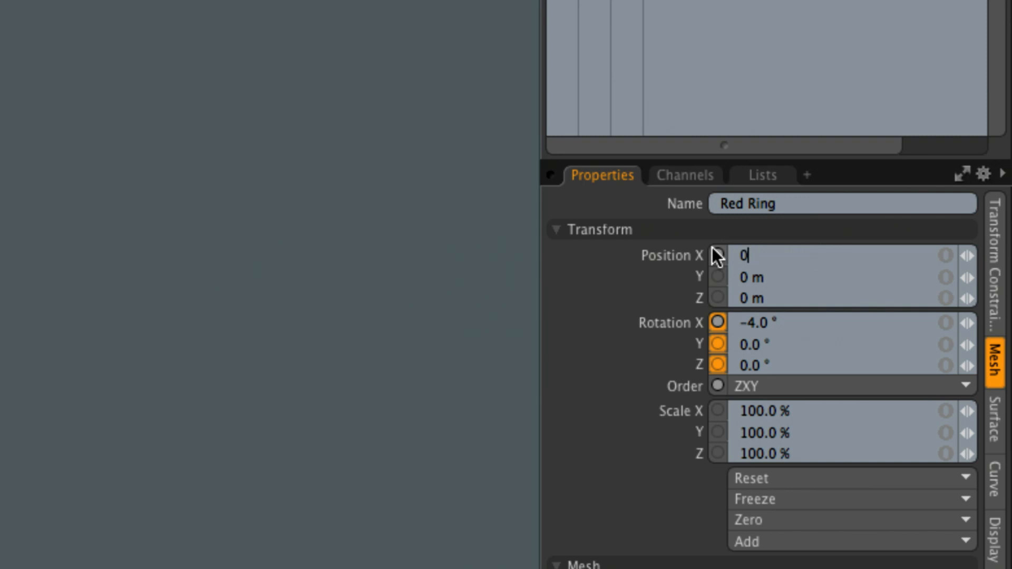
pyautogui.press('Return')
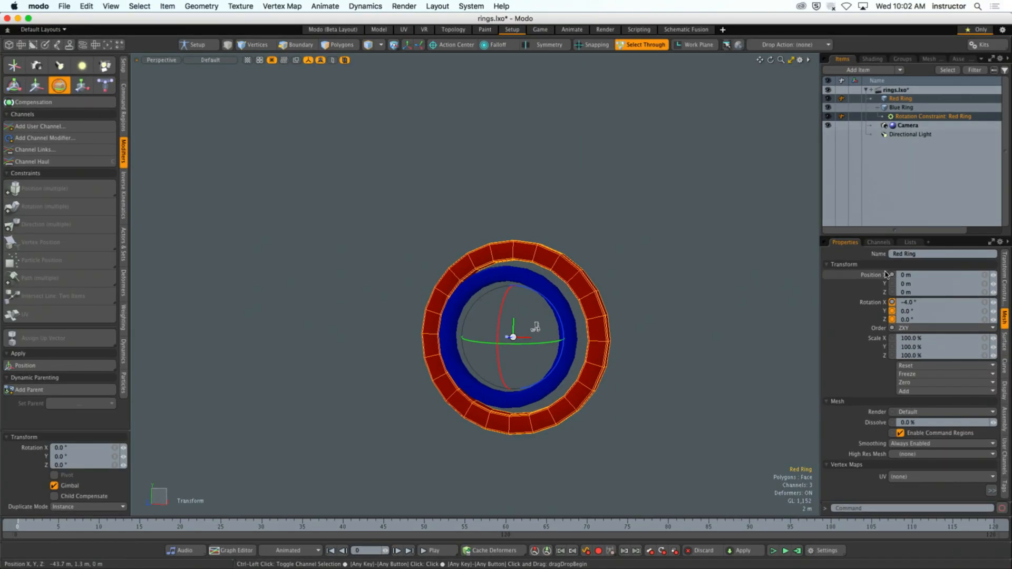
pyautogui.keyDown('alt'); pyautogui.moveTo(684, 329); pyautogui.dragTo(738, 328); pyautogui.keyUp('alt')
pyautogui.scroll(2, 637, 341)
pyautogui.keyDown('alt'); pyautogui.moveTo(637, 341); pyautogui.dragTo(622, 347); pyautogui.keyUp('alt')
pyautogui.press('q')
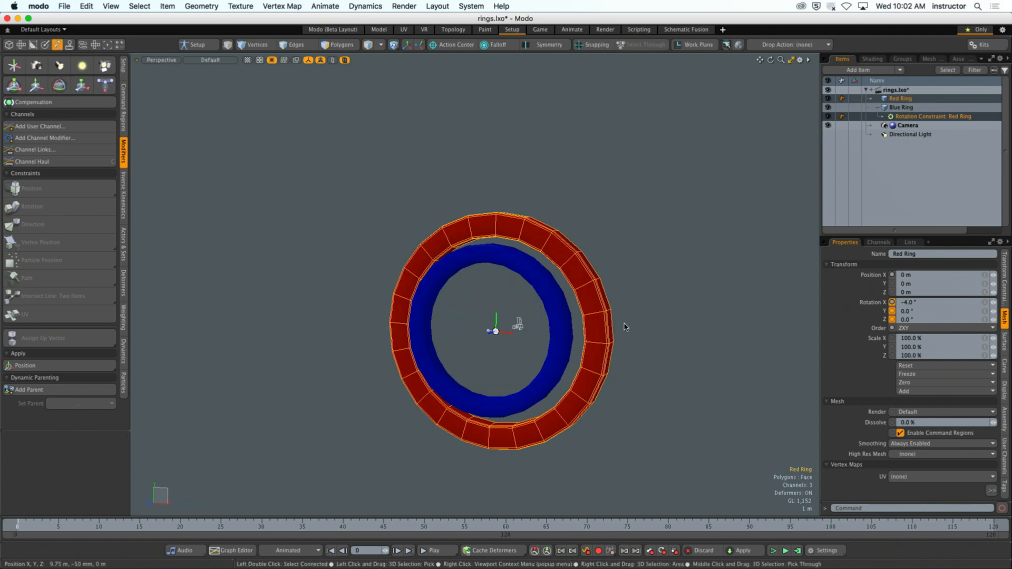
# - Set the Blue Ring's Position X to 0 m to centre it within the Red Ring
pyautogui.click(563, 328)
pyautogui.click(932, 273)
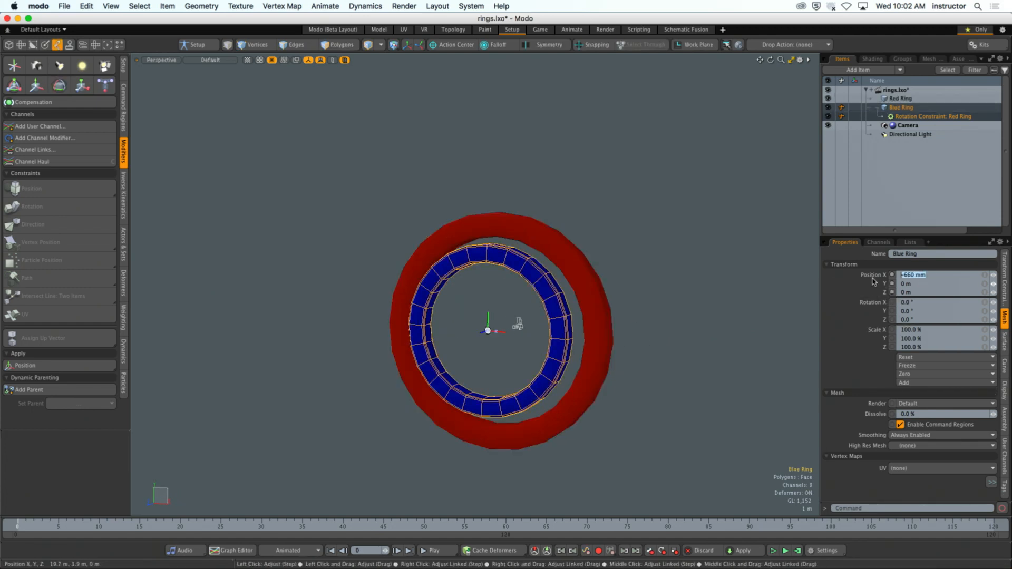
pyautogui.write('0')
pyautogui.press('Return')
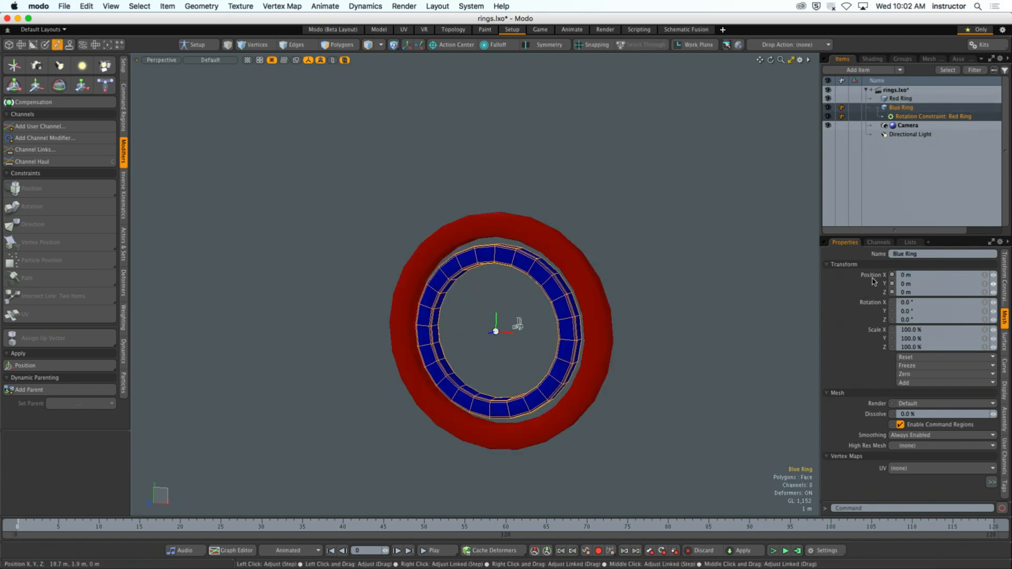
# - Try to transform the Red Ring with the combined Transform tool, and undo the change
pyautogui.click(637, 276)
pyautogui.keyDown('alt'); pyautogui.moveTo(637, 276); pyautogui.dragTo(622, 259); pyautogui.keyUp('alt')
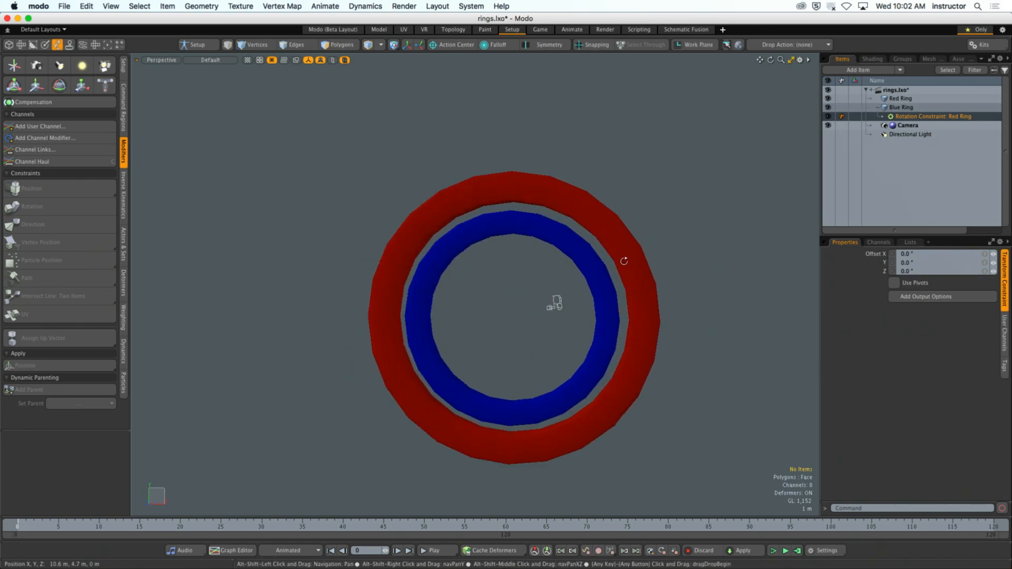
pyautogui.click(596, 272)
pyautogui.click(643, 270)
pyautogui.press('e')
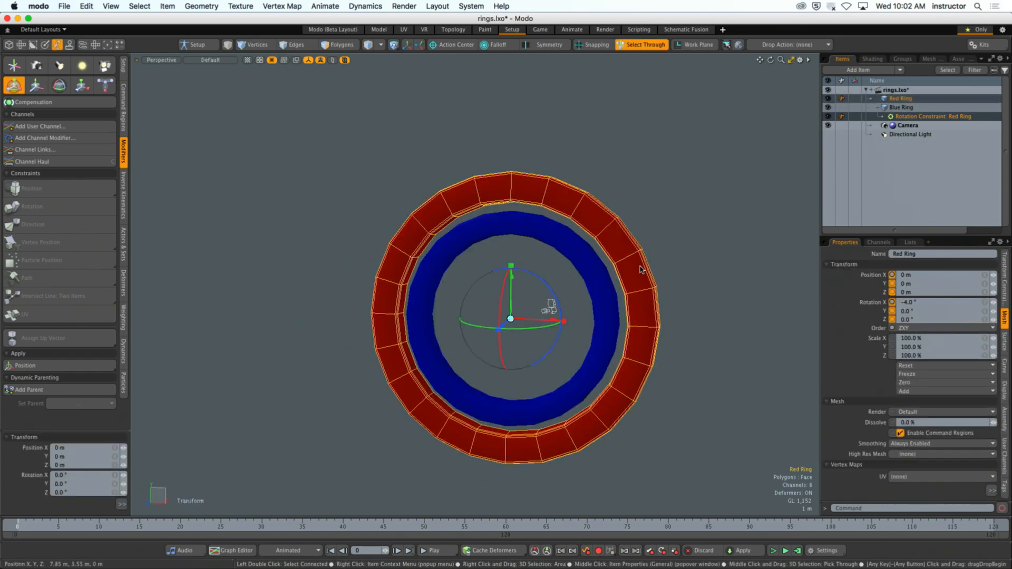
pyautogui.moveTo(508, 289); pyautogui.dragTo(471, 271)
pyautogui.press('super+z')
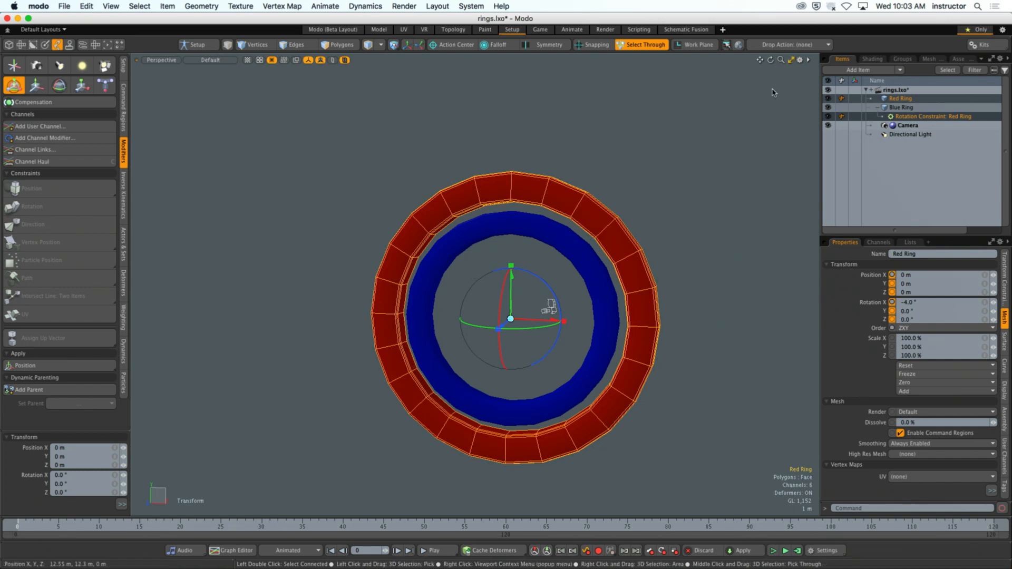
# - Show the schematic below the 3D view, enlarge it, drop the transform tool and clear the ring selection
pyautogui.click(793, 60)
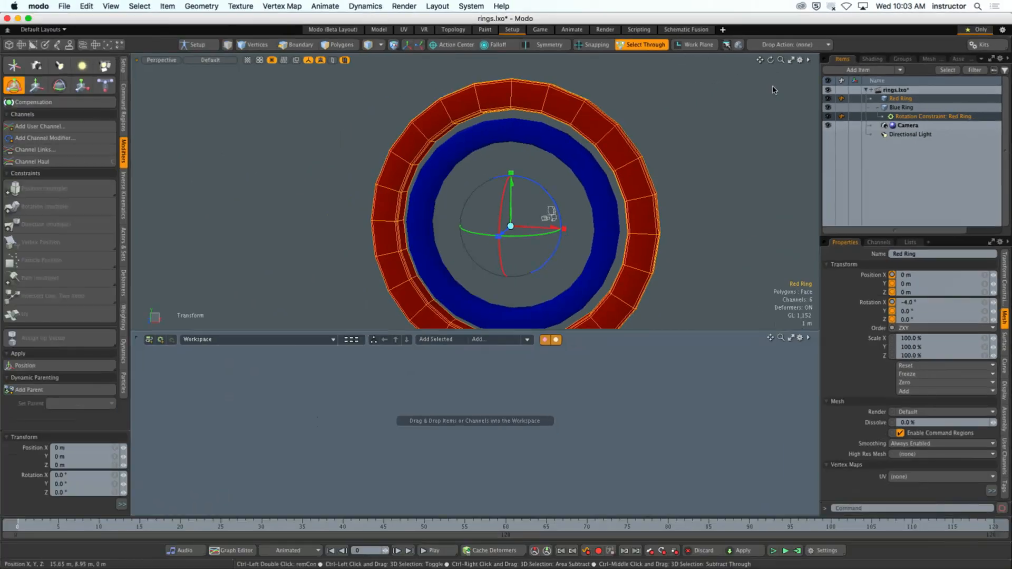
pyautogui.moveTo(675, 329); pyautogui.dragTo(678, 310)
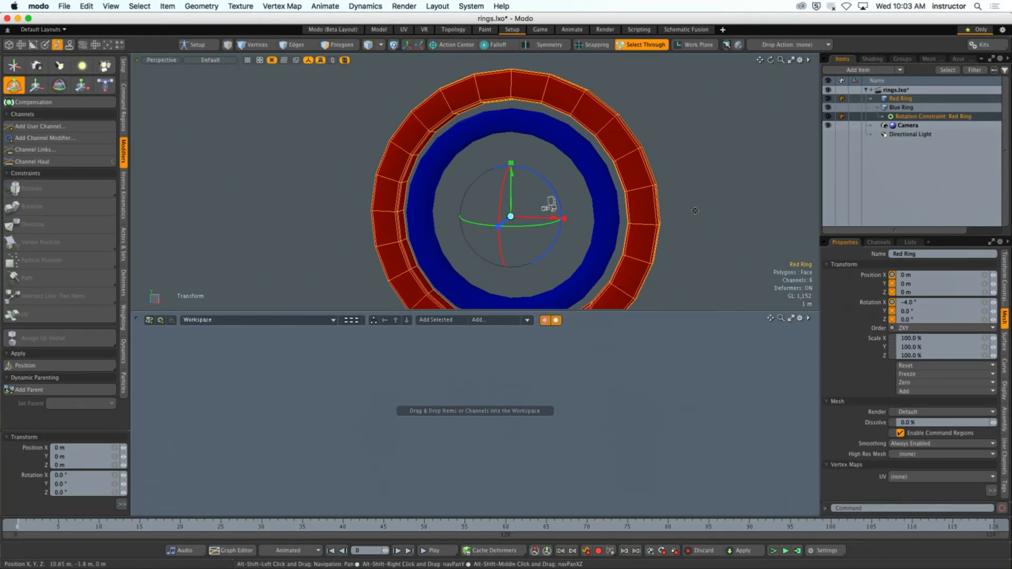
pyautogui.moveTo(685, 226)
pyautogui.keyDown('alt'); pyautogui.keyDown('shift'); pyautogui.mouseDown()
pyautogui.moveTo(680, 216)
pyautogui.moveTo(699, 214)
pyautogui.moveTo(692, 219)
pyautogui.mouseUp(); pyautogui.keyUp('shift'); pyautogui.keyUp('alt')
pyautogui.press('space')
pyautogui.click(695, 216)
pyautogui.scroll(-2, 691, 219)
pyautogui.keyDown('alt'); pyautogui.keyDown('shift'); pyautogui.moveTo(692, 219); pyautogui.dragTo(661, 211); pyautogui.keyUp('shift'); pyautogui.keyUp('alt')
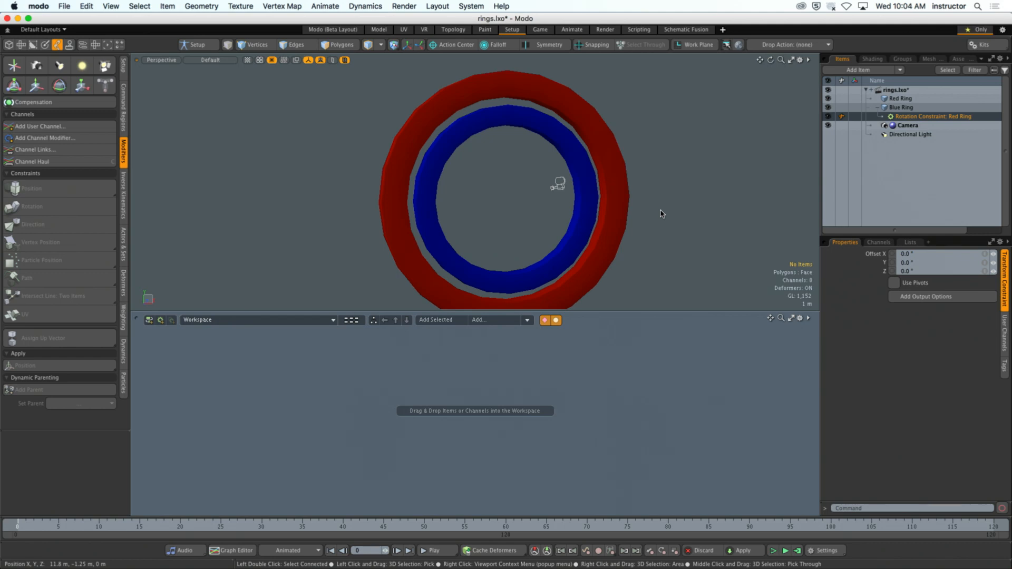
# - Collapse the Blue Ring's hierarchy in the item list and add the Red Ring to the schematic workspace
pyautogui.click(877, 107)
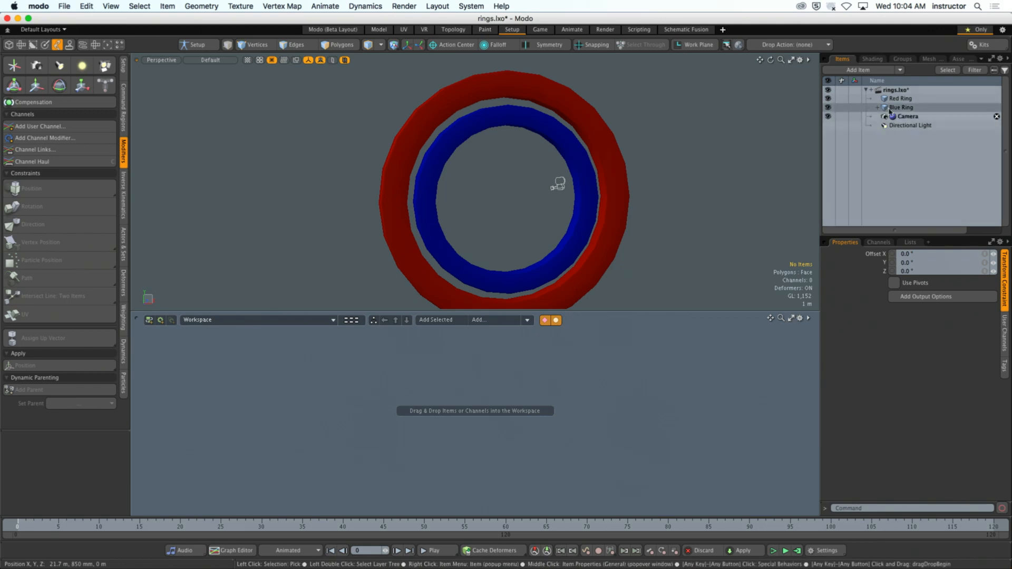
pyautogui.moveTo(895, 98); pyautogui.dragTo(365, 391)
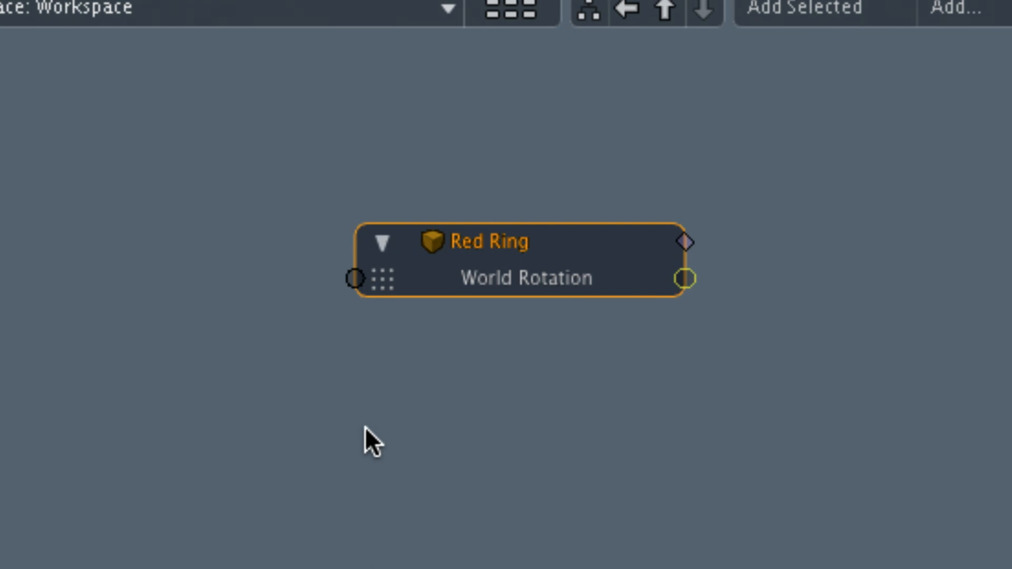
pyautogui.click(375, 420)
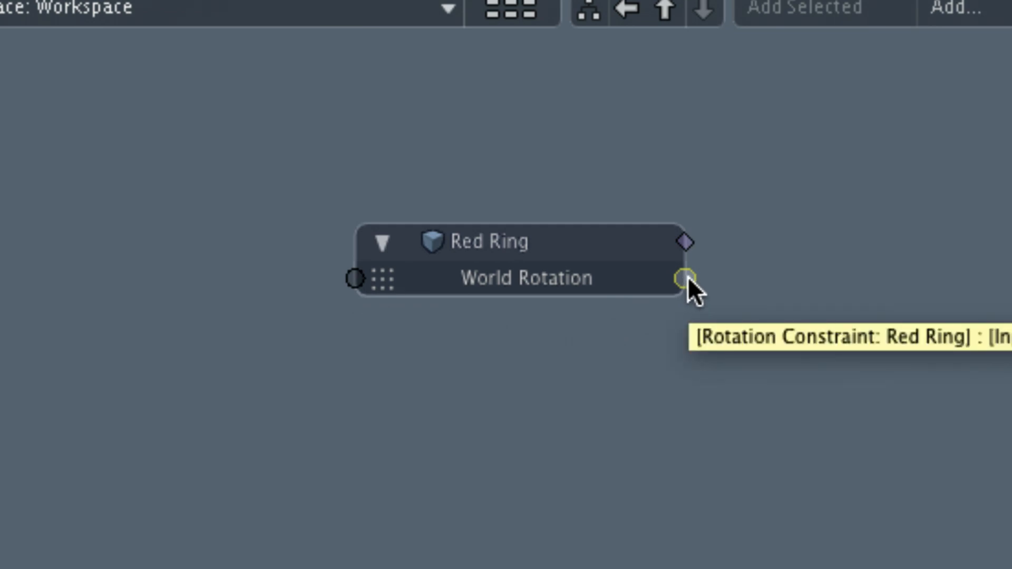
pyautogui.moveTo(530, 242); pyautogui.dragTo(509, 248)
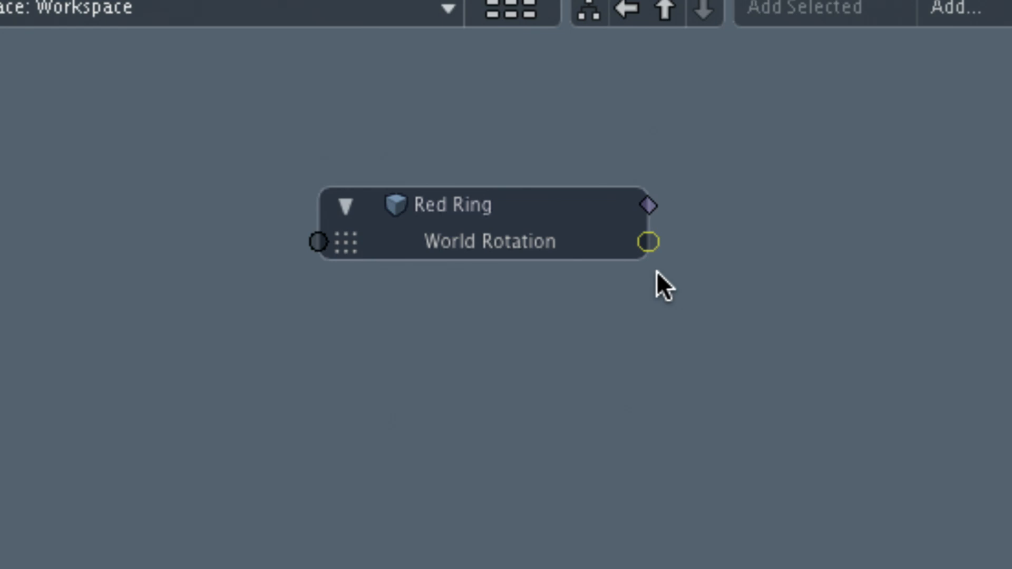
# - Reveal the Rotation Constraint node linked from the Red Ring's World Rotation and the Blue Ring node linked from the constraint's Output
pyautogui.doubleClick(655, 243)
pyautogui.moveTo(578, 204); pyautogui.dragTo(460, 194)
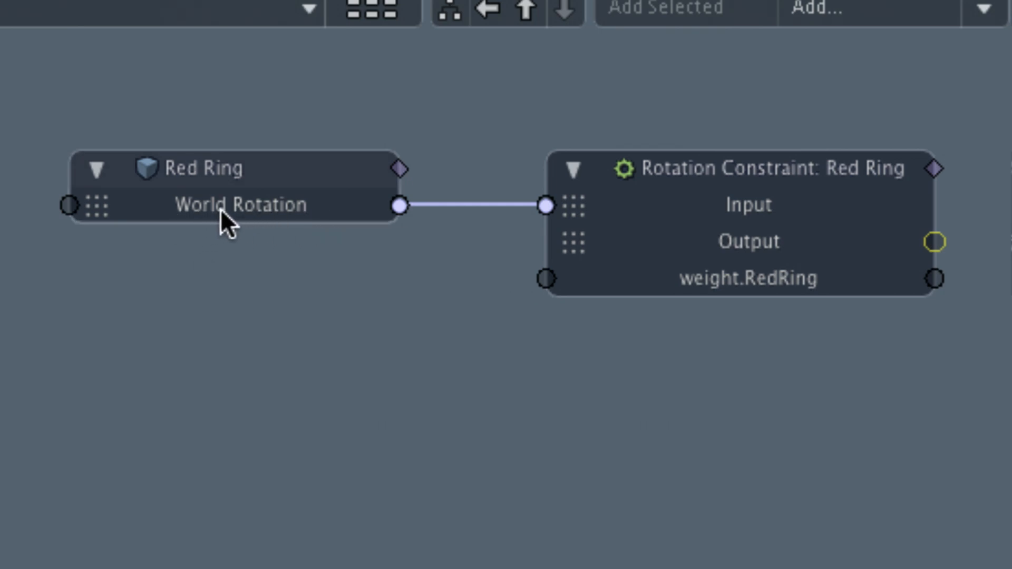
pyautogui.moveTo(245, 191); pyautogui.dragTo(242, 186)
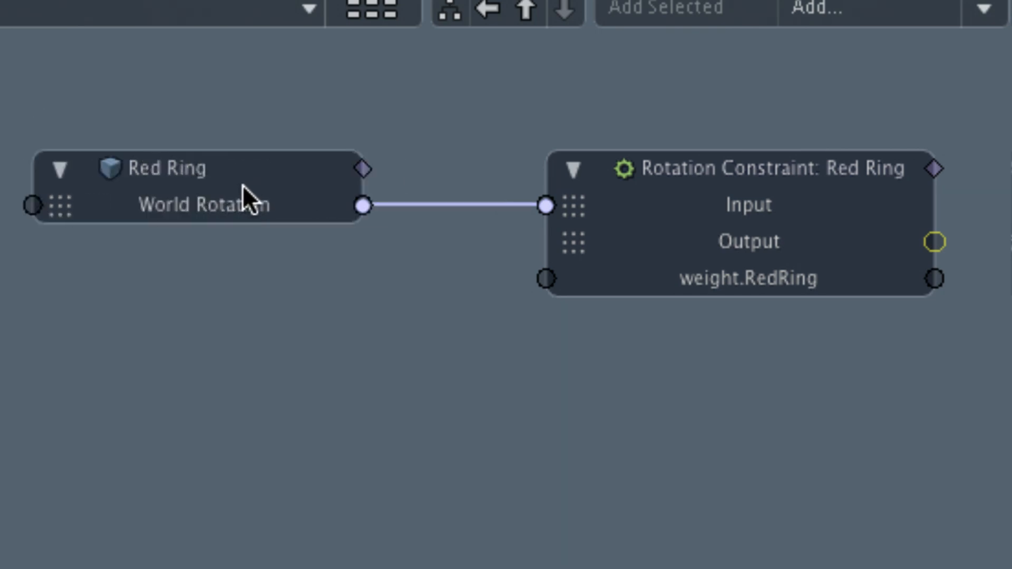
pyautogui.click(701, 170)
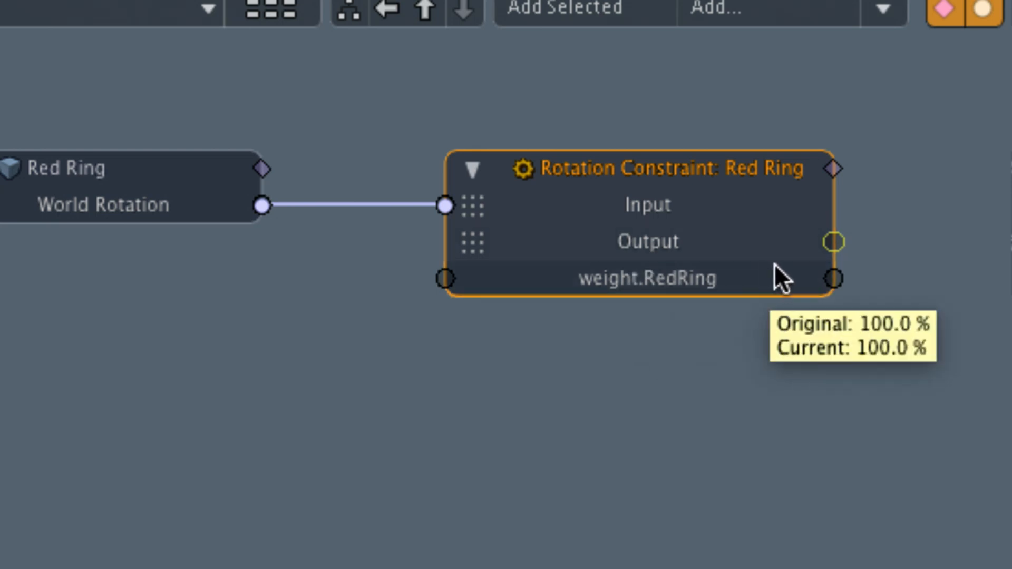
pyautogui.click(833, 245)
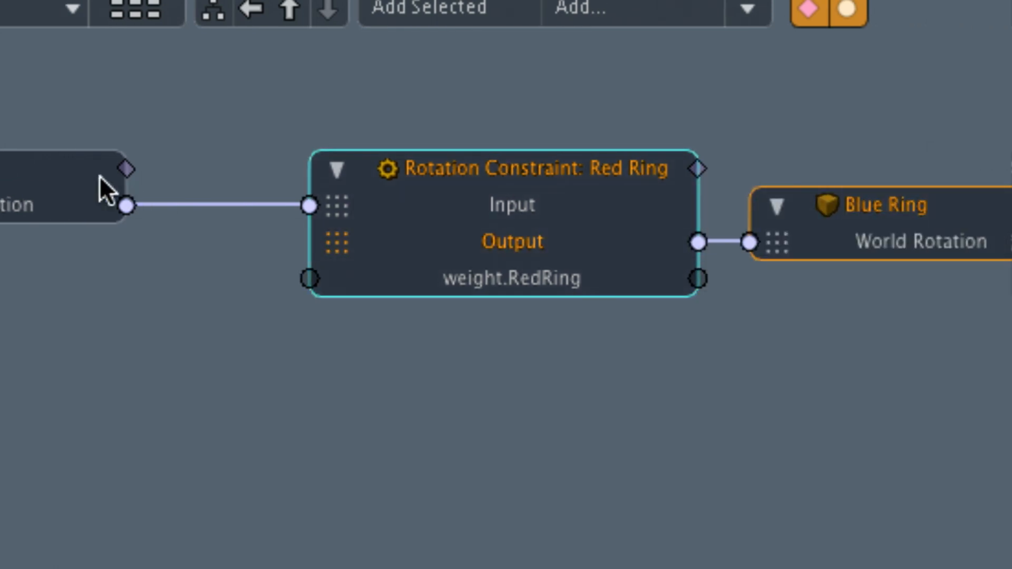
# - Move the Red Ring node closer to the Rotation Constraint node and the Blue Ring node farther from it
pyautogui.moveTo(102, 188); pyautogui.dragTo(179, 172)
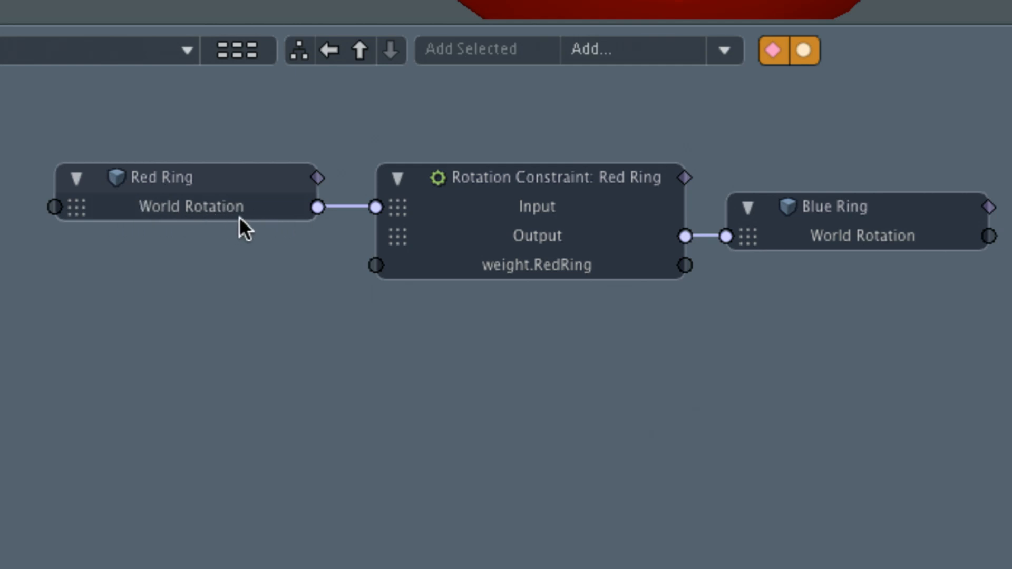
pyautogui.moveTo(240, 216)
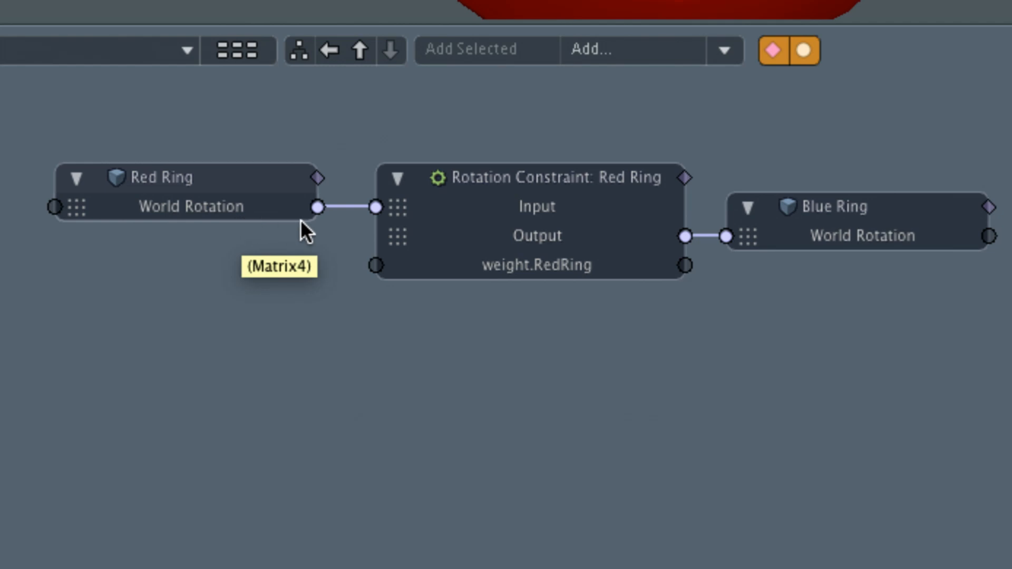
pyautogui.click(553, 177)
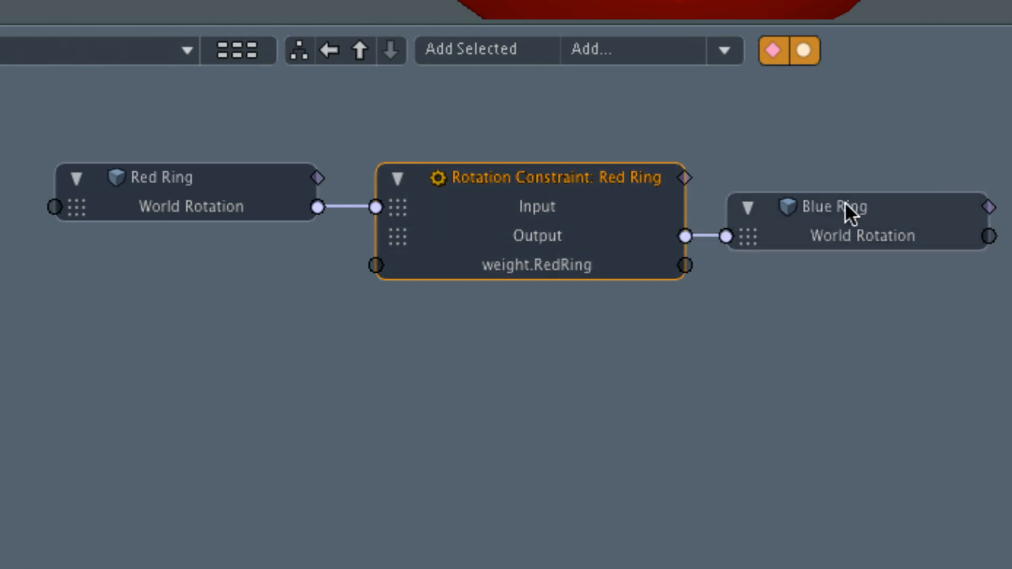
pyautogui.moveTo(845, 203); pyautogui.dragTo(875, 203)
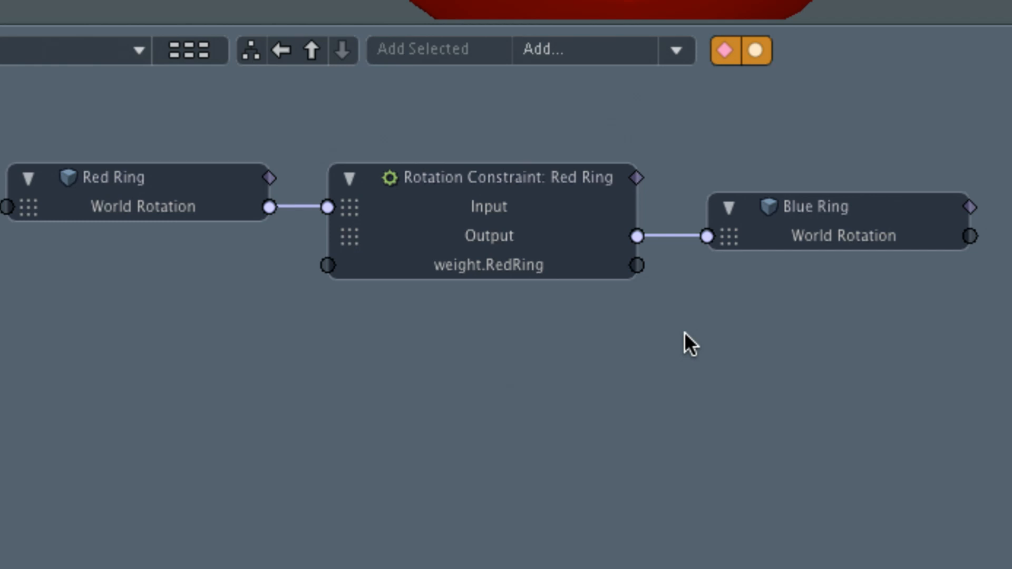
# - Detach the link between the constraint and Blue Ring, try it on weight.RedRing, and reconnect Output to the Blue Ring's World Rotation
pyautogui.moveTo(667, 236); pyautogui.dragTo(637, 235)
pyautogui.moveTo(695, 244); pyautogui.dragTo(736, 330)
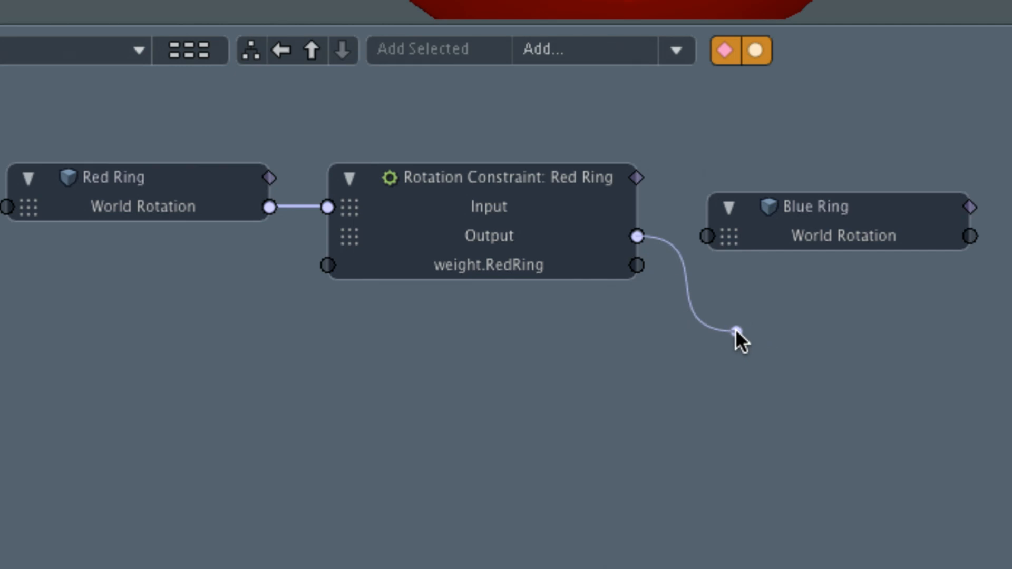
pyautogui.moveTo(735, 328); pyautogui.dragTo(707, 237)
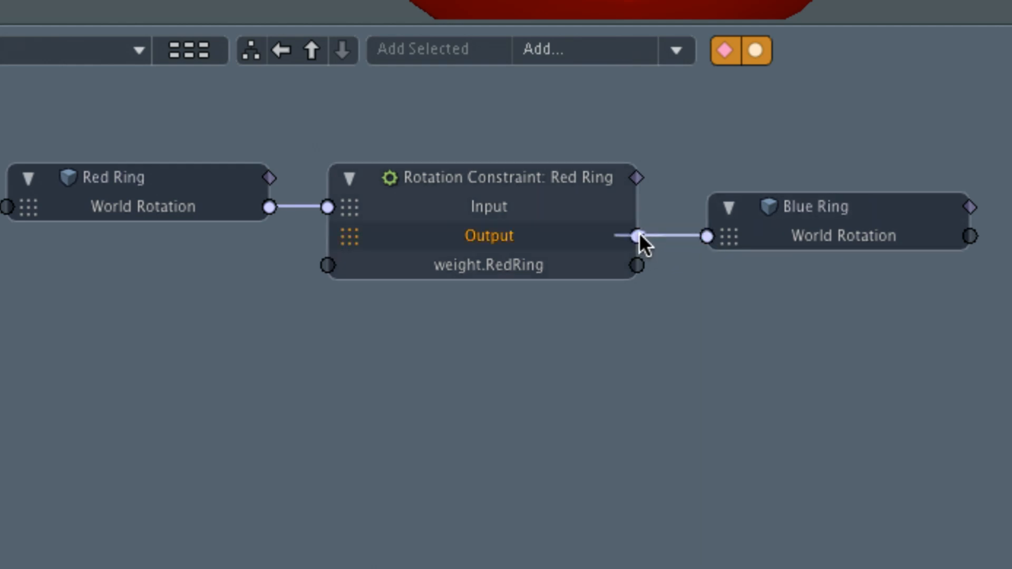
pyautogui.moveTo(637, 235); pyautogui.dragTo(665, 273)
pyautogui.moveTo(665, 270); pyautogui.dragTo(626, 270)
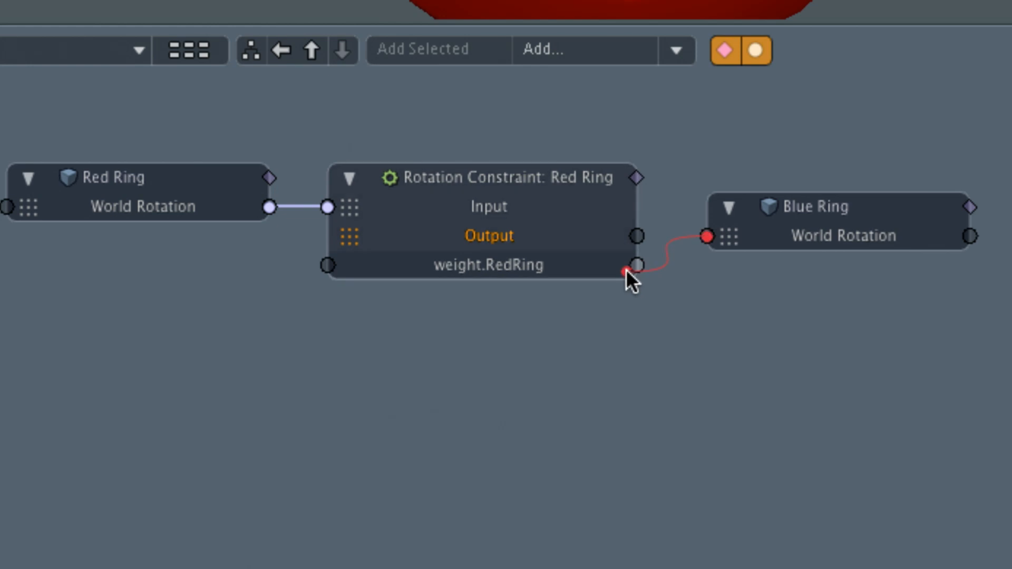
pyautogui.moveTo(626, 268); pyautogui.dragTo(637, 240)
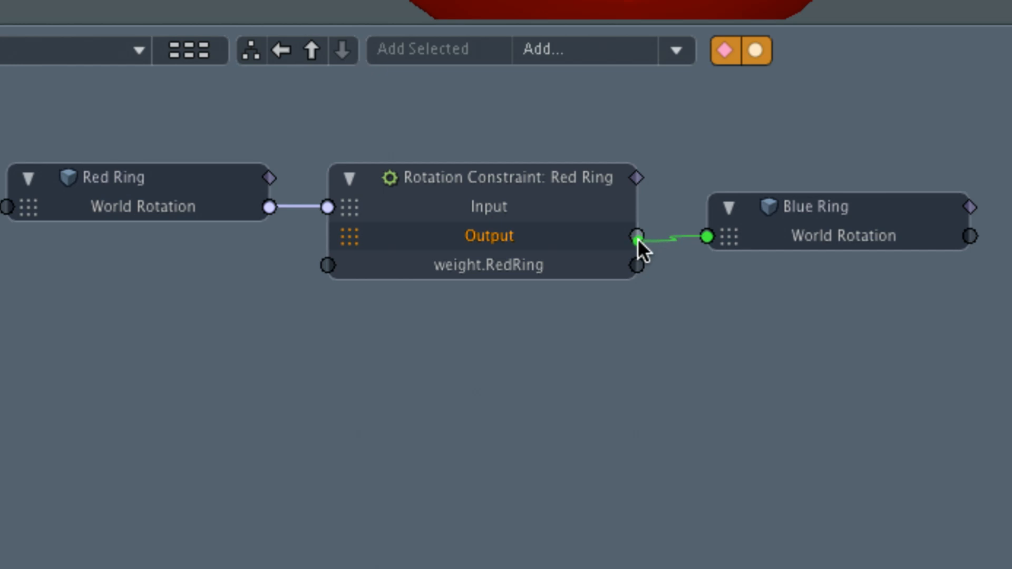
pyautogui.moveTo(637, 239); pyautogui.dragTo(639, 241)
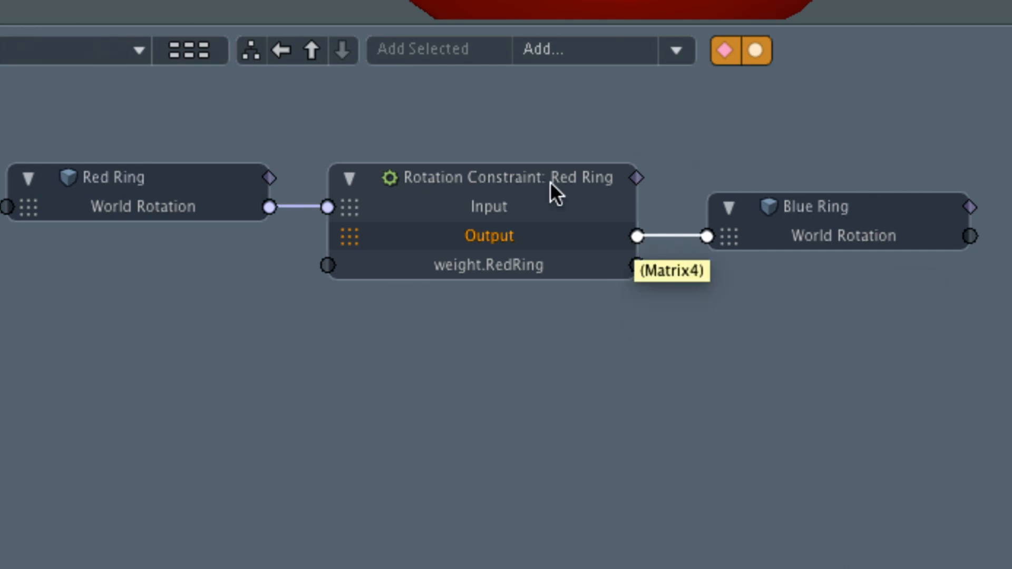
# - Space the Blue Ring node farther out and disconnect its World Rotation from the Rotation Constraint's Output
pyautogui.moveTo(852, 208); pyautogui.dragTo(884, 208)
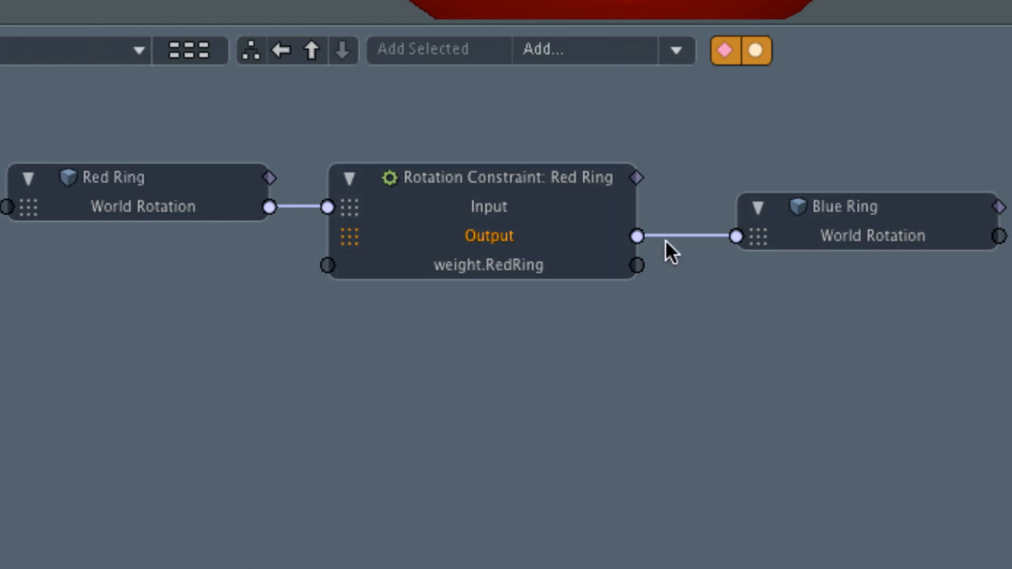
pyautogui.moveTo(682, 243); pyautogui.dragTo(701, 322)
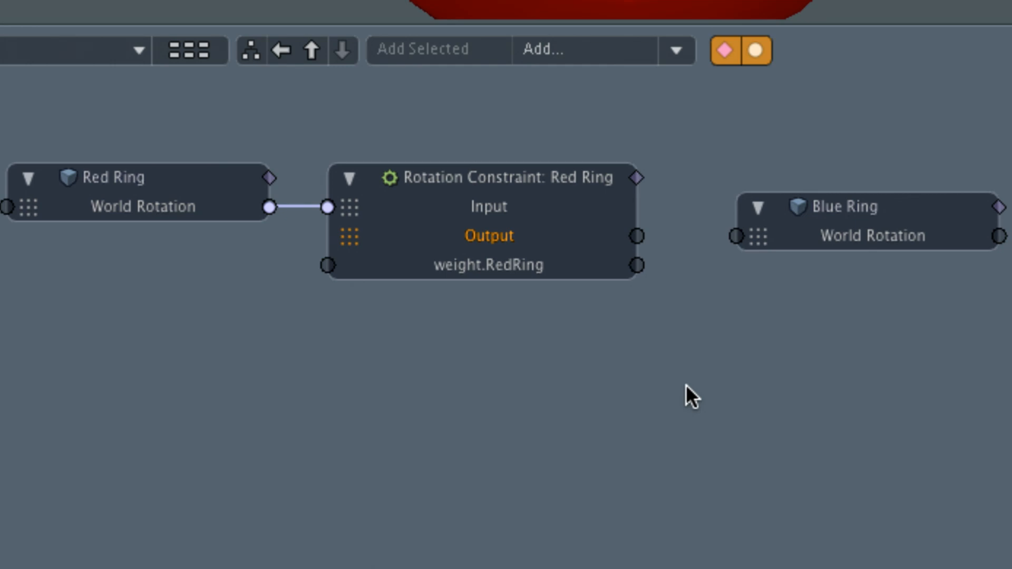
pyautogui.click(584, 55)
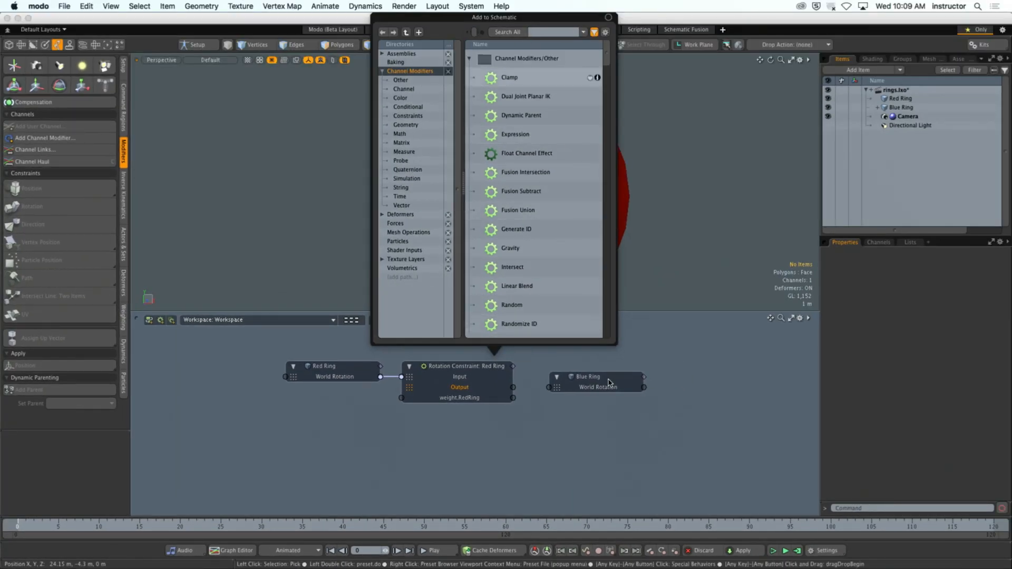
pyautogui.click(567, 450)
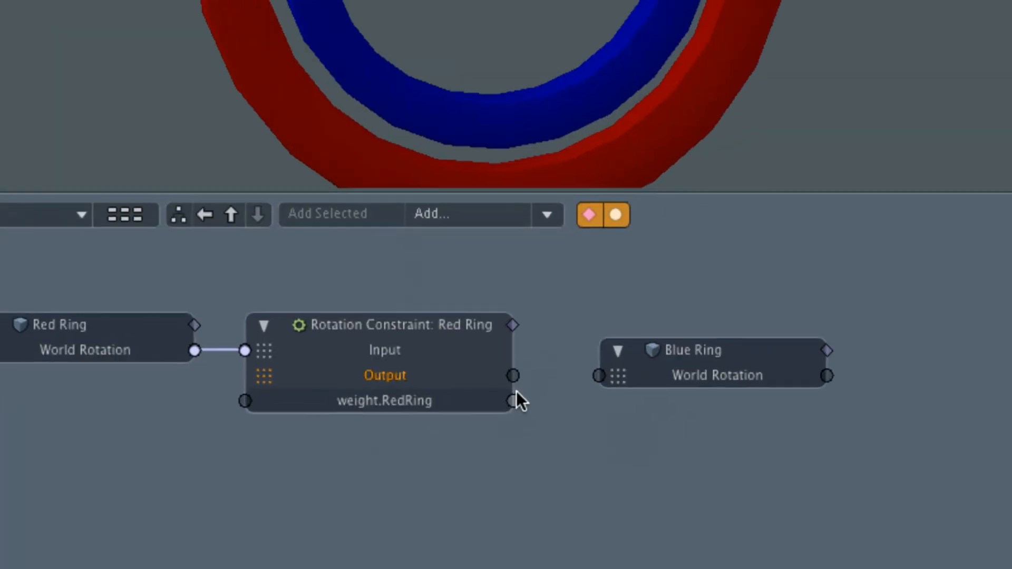
pyautogui.click(527, 320)
pyautogui.moveTo(534, 333)
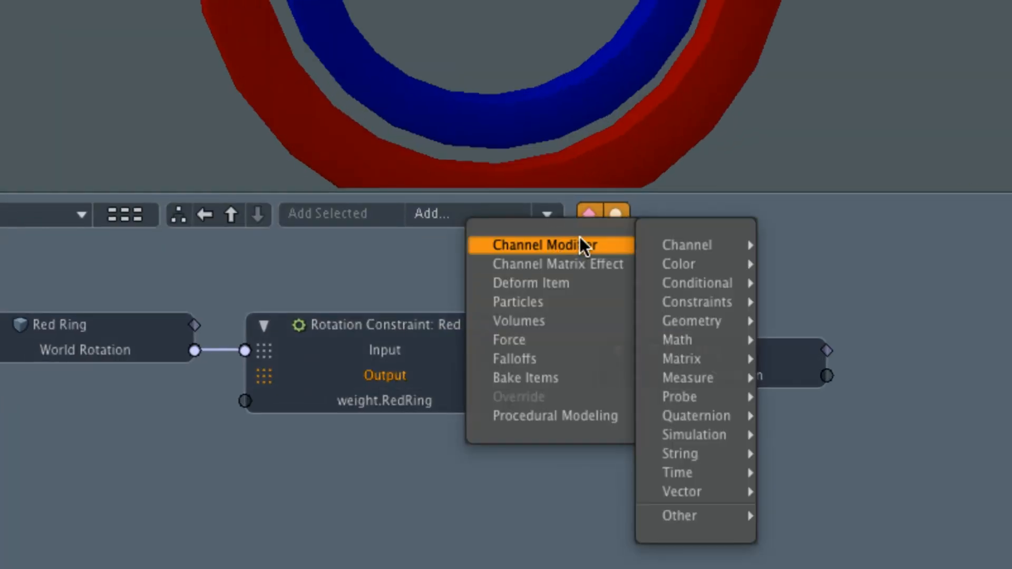
pyautogui.click(336, 251)
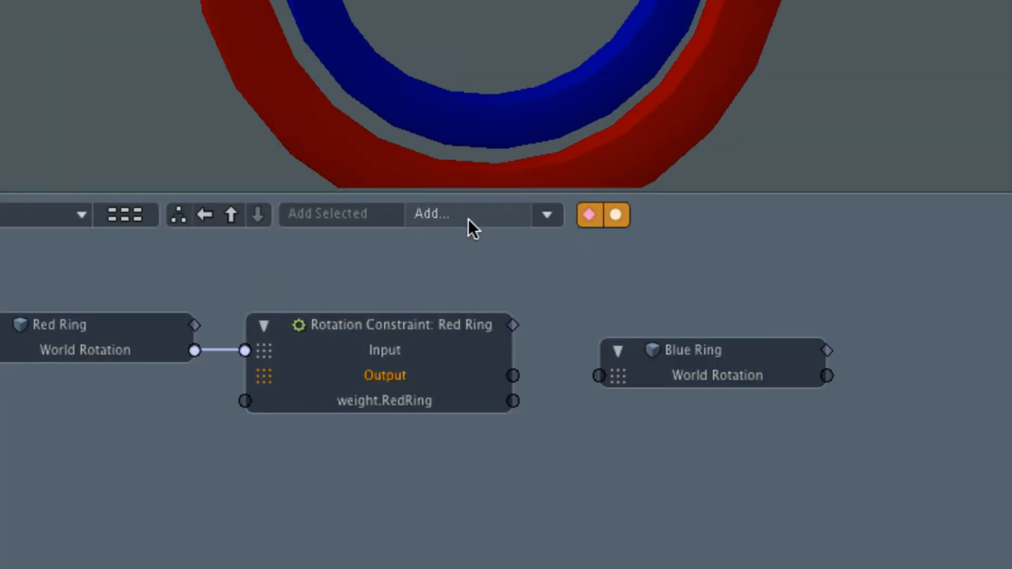
# - Add a Basic Math:Multiply channel modifier to the schematic
pyautogui.click(551, 219)
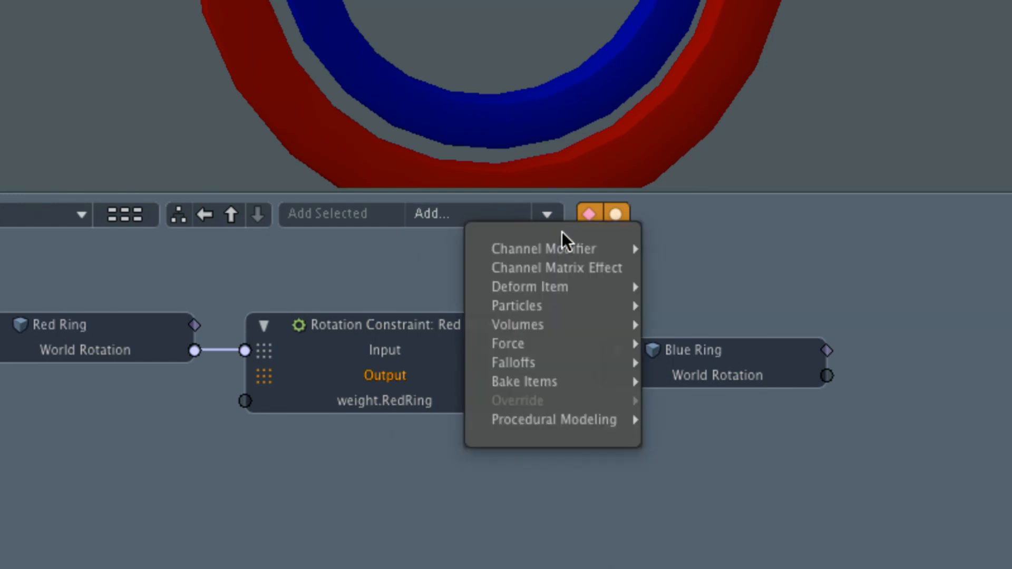
pyautogui.moveTo(563, 243)
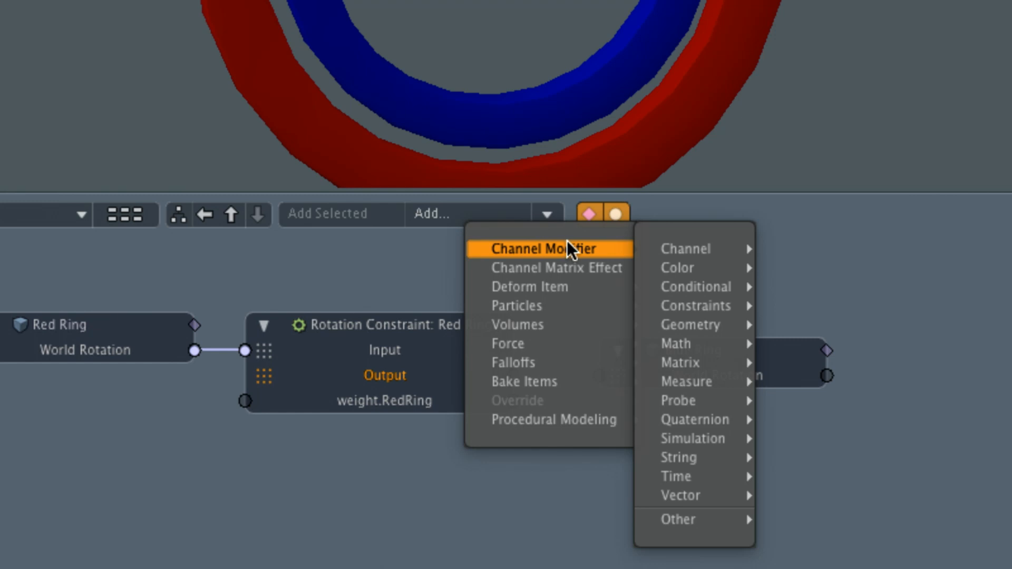
pyautogui.moveTo(730, 306)
pyautogui.moveTo(710, 343)
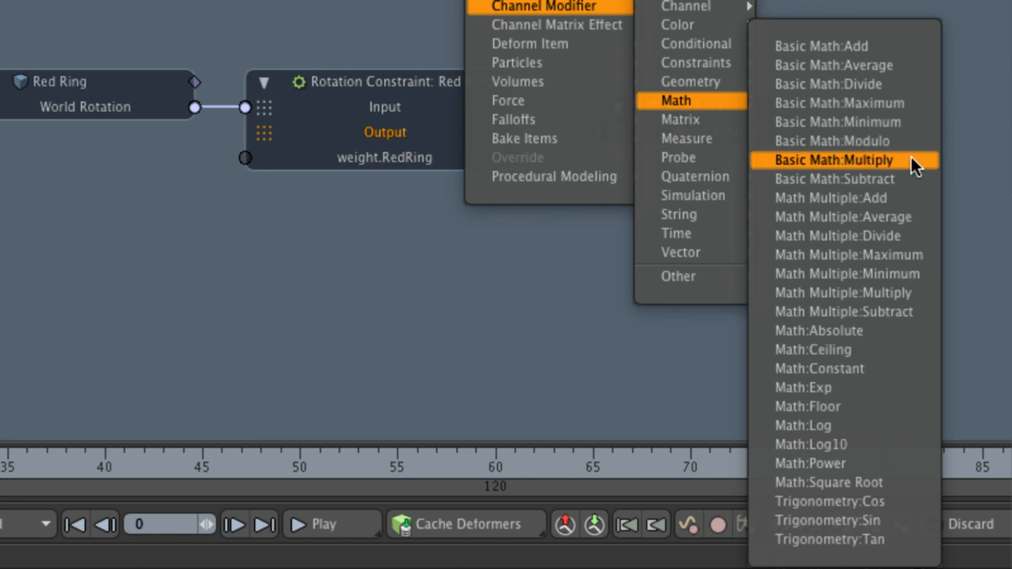
pyautogui.click(843, 160)
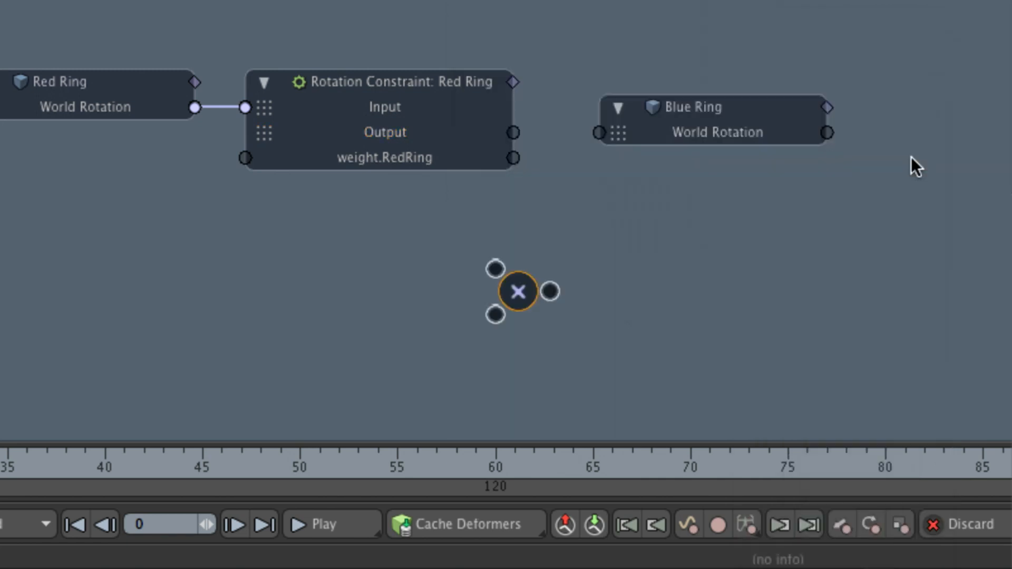
# - Place the Multiply node below and between the Rotation Constraint and Blue Ring nodes, moving the Blue Ring node farther away to make room
pyautogui.moveTo(526, 285); pyautogui.dragTo(570, 247)
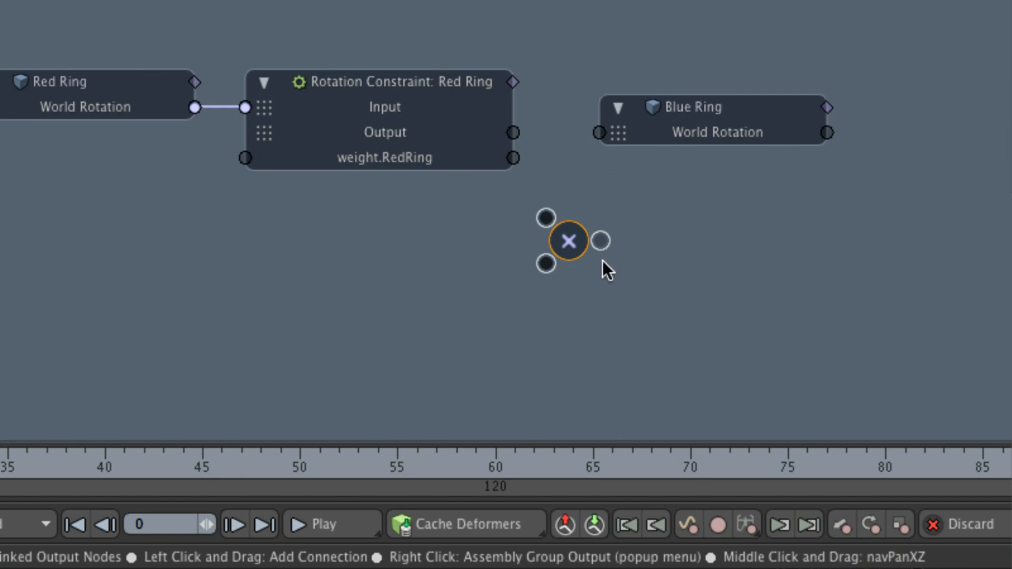
pyautogui.moveTo(570, 241); pyautogui.dragTo(578, 267)
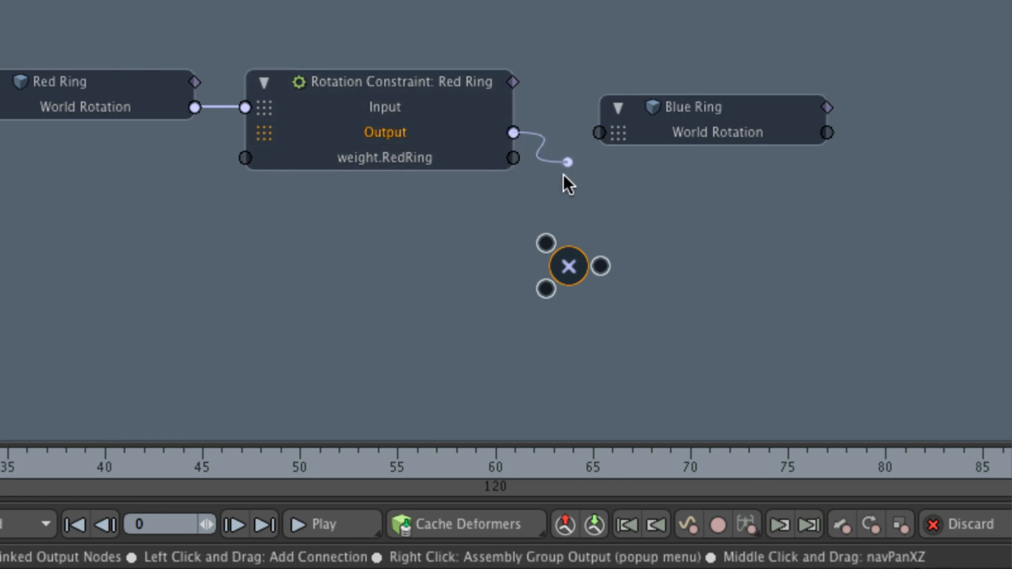
pyautogui.moveTo(563, 175); pyautogui.dragTo(568, 213)
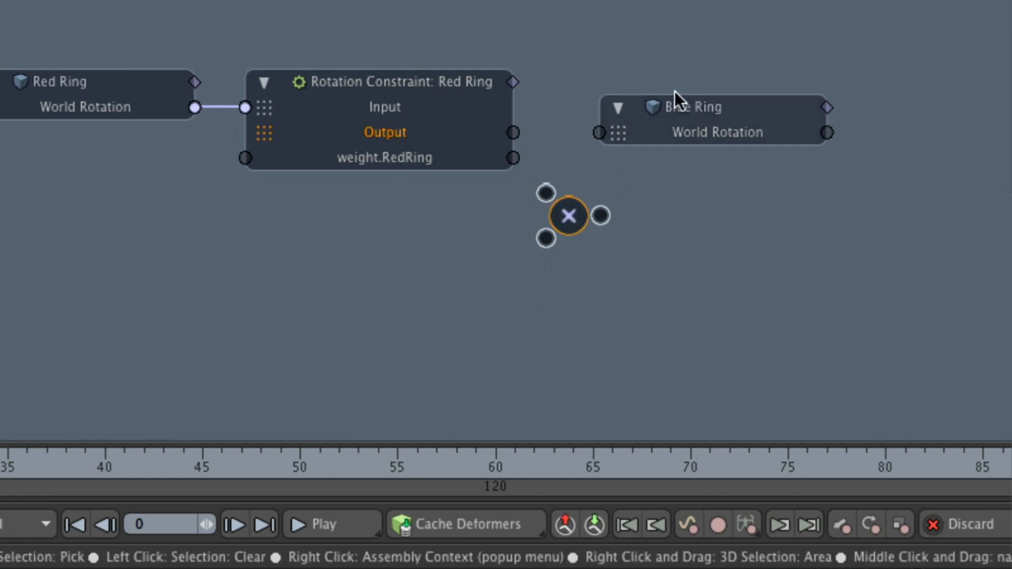
pyautogui.moveTo(744, 108); pyautogui.dragTo(819, 109)
pyautogui.moveTo(584, 222); pyautogui.dragTo(609, 222)
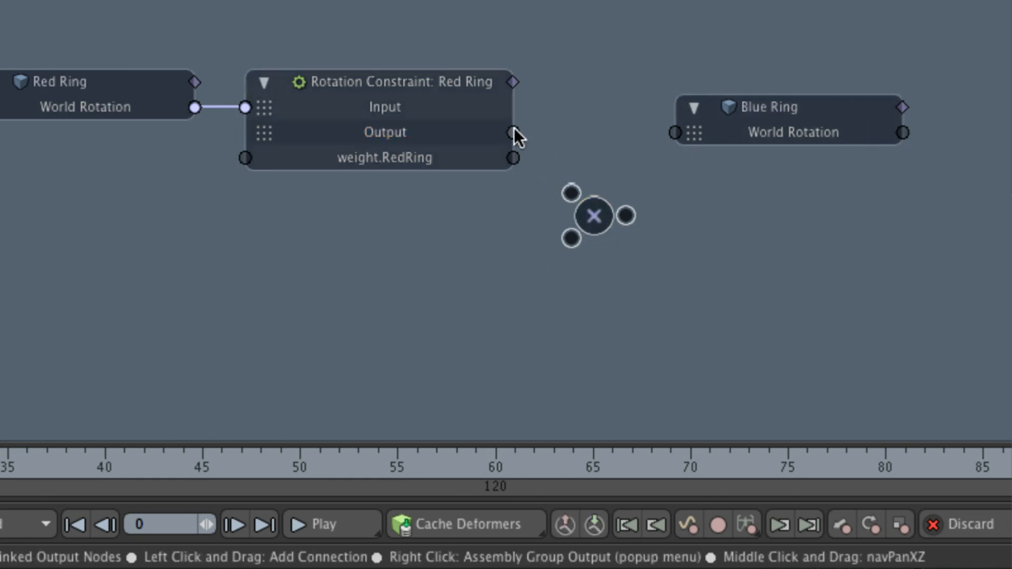
# - Try to link the constraint's Output to the Multiply node and the Multiply node's output to the Blue Ring's World Rotation
pyautogui.moveTo(514, 133); pyautogui.dragTo(477, 222)
pyautogui.moveTo(632, 214); pyautogui.dragTo(665, 148)
pyautogui.moveTo(626, 215); pyautogui.dragTo(676, 133)
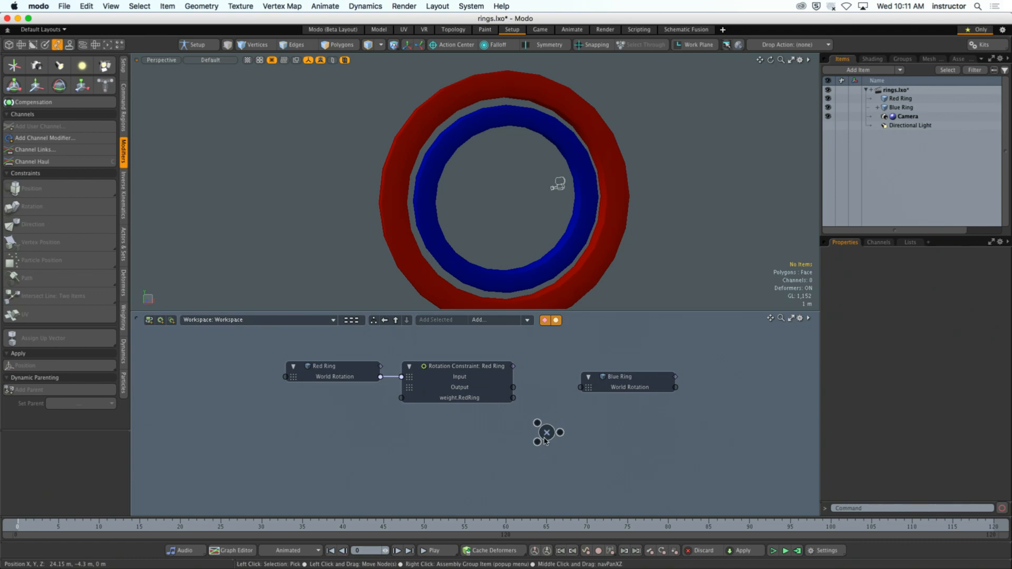
# - Remove the Multiply node below the Rotation Constraint and Blue Ring nodes from the schematic
pyautogui.click(544, 438)
pyautogui.rightClick(552, 440)
pyautogui.moveTo(553, 438)
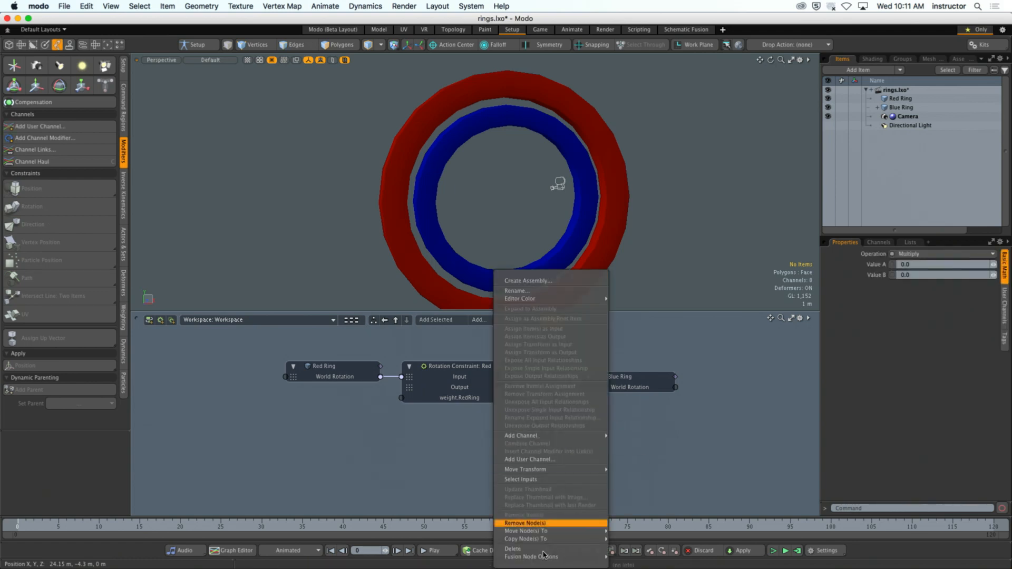
pyautogui.click(527, 523)
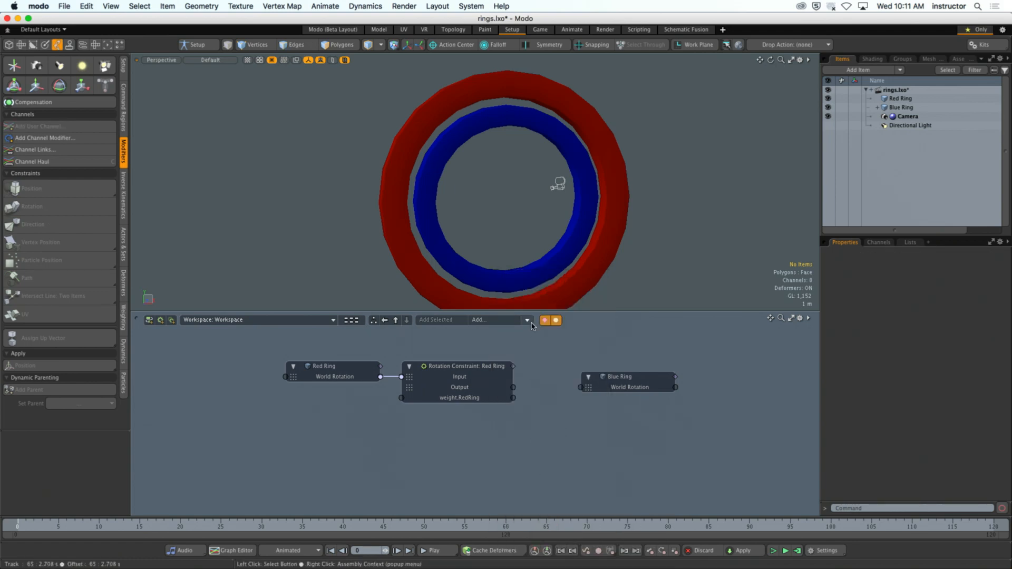
# - Add a Math Multiple:Multiply channel modifier to the schematic
pyautogui.click(527, 320)
pyautogui.moveTo(536, 333)
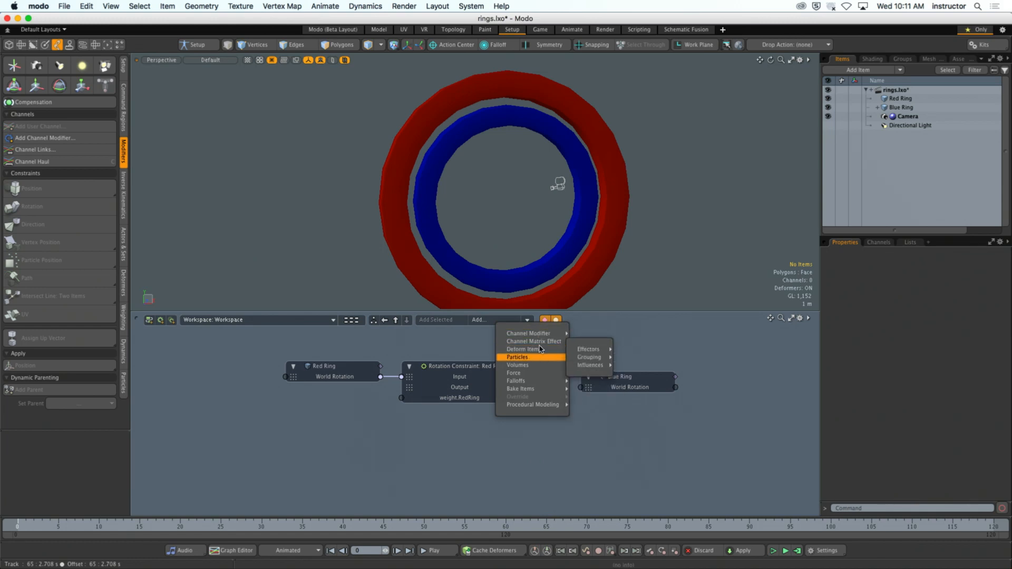
pyautogui.moveTo(593, 375)
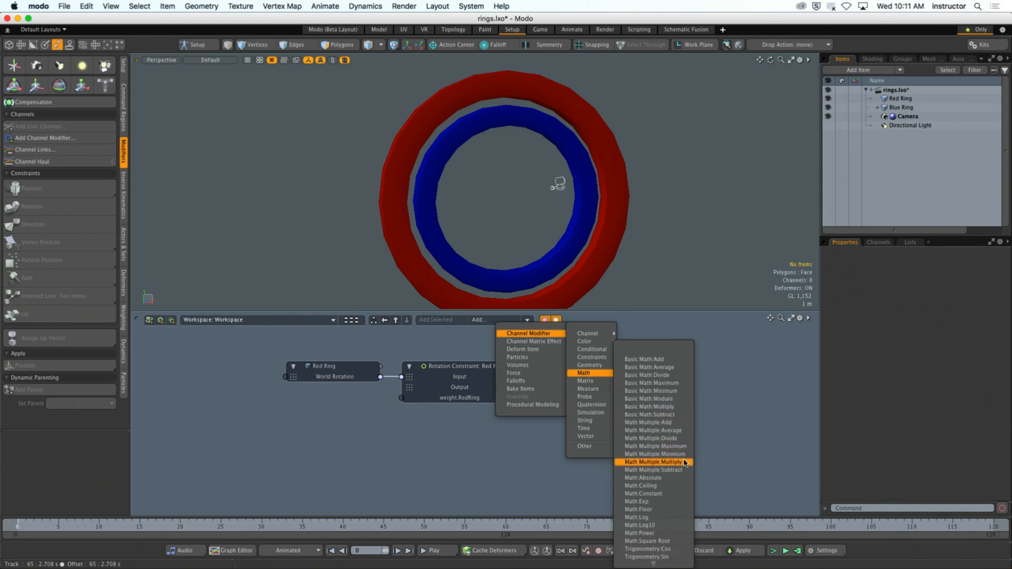
pyautogui.click(654, 462)
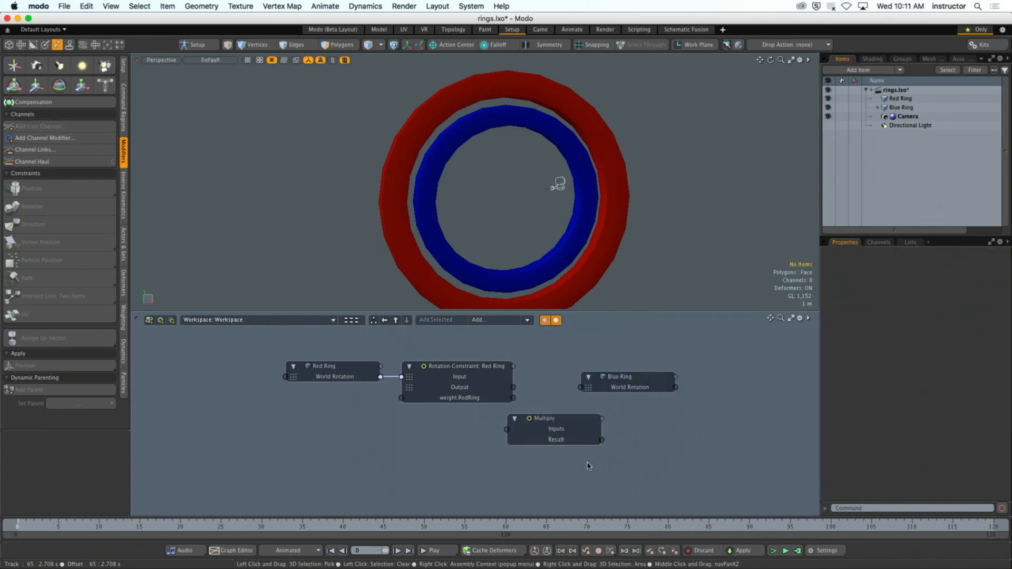
# - Try to link the Rotation Constraint's Output to the Multiply node's Inputs, and delete the Multiply node
pyautogui.click(513, 388)
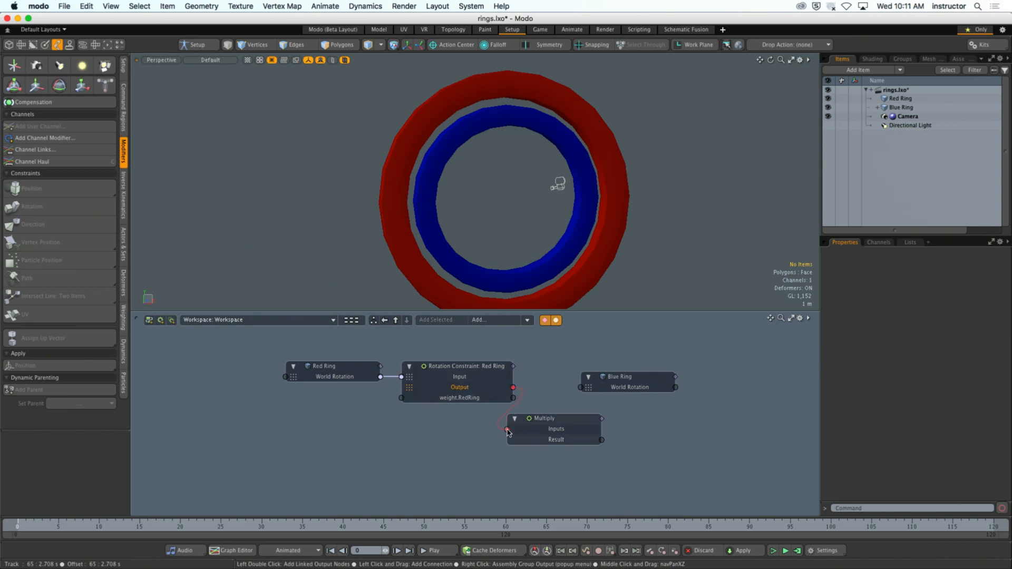
pyautogui.moveTo(556, 419); pyautogui.dragTo(598, 440)
pyautogui.click(586, 441)
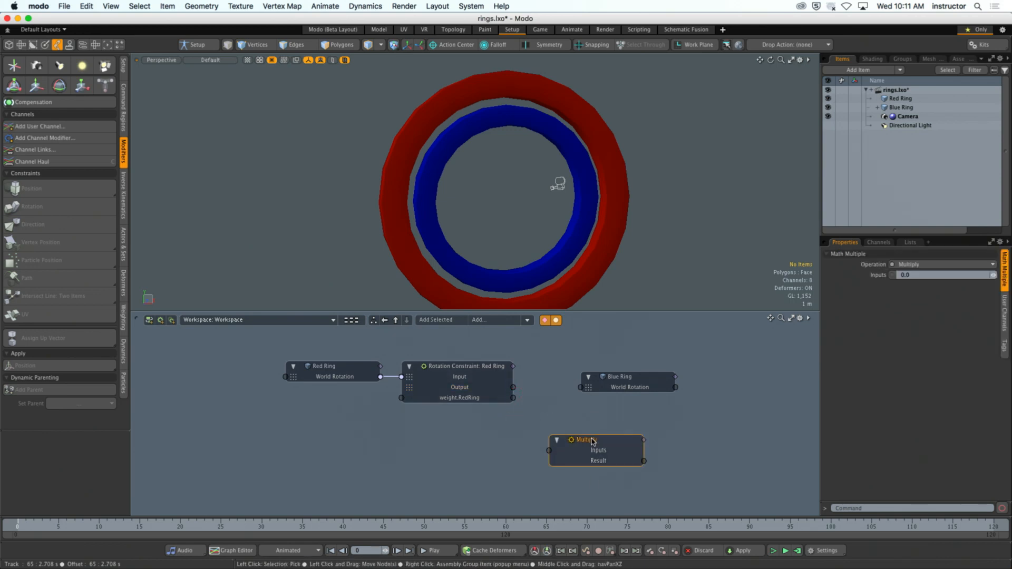
pyautogui.press('Delete')
# - Add a Basic Math:Add channel modifier to the schematic
pyautogui.click(527, 320)
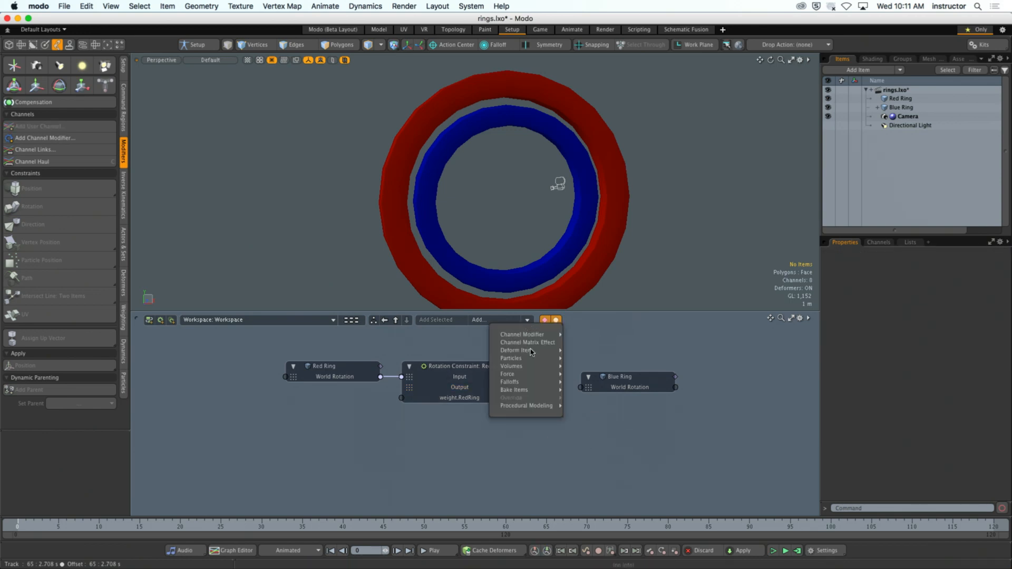
pyautogui.moveTo(527, 335)
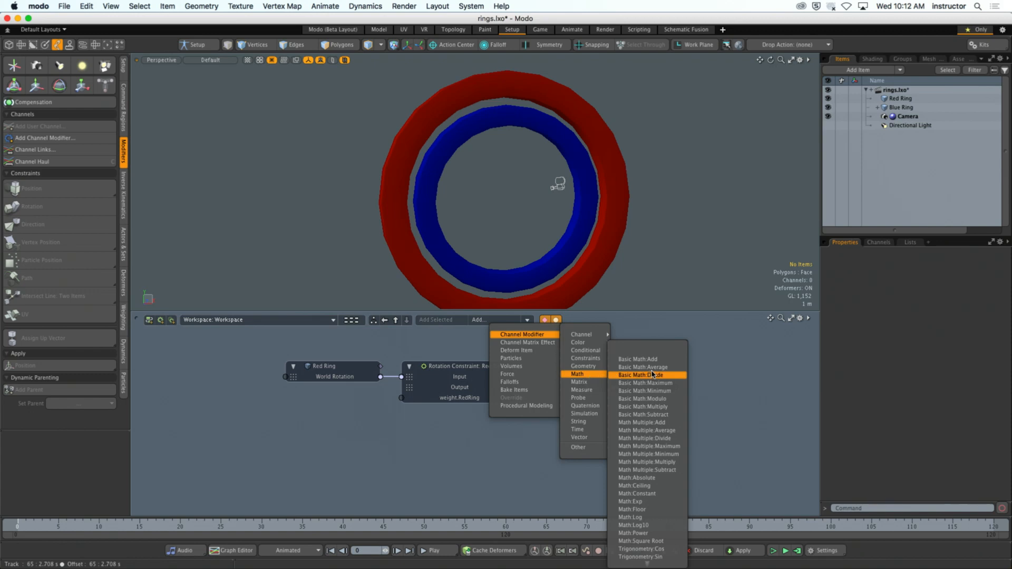
pyautogui.click(637, 359)
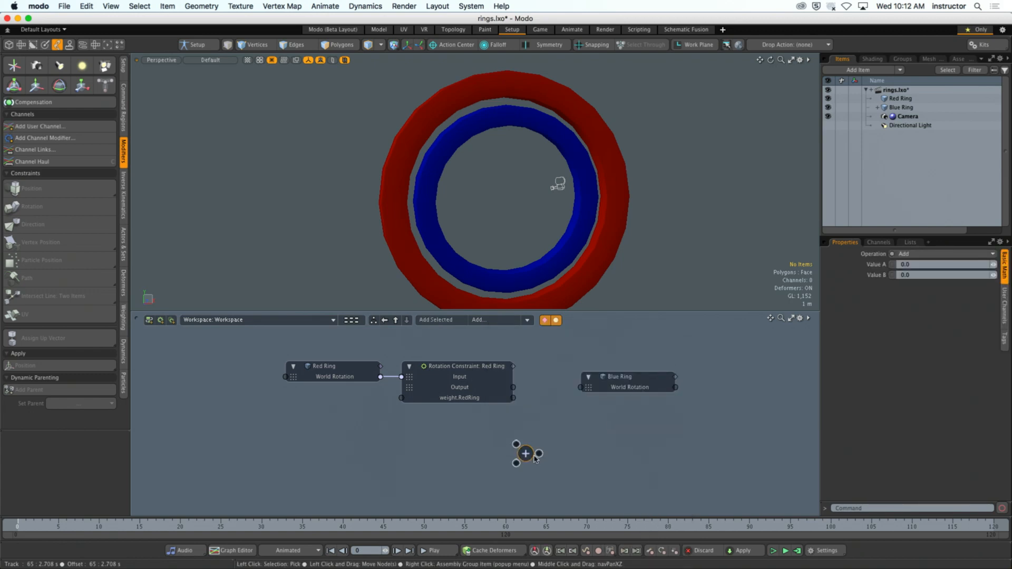
# - Place the Add node between the Rotation Constraint and Blue Ring nodes and try to link the constraint's Output to it
pyautogui.moveTo(515, 452); pyautogui.dragTo(547, 441)
pyautogui.moveTo(512, 387); pyautogui.dragTo(545, 421)
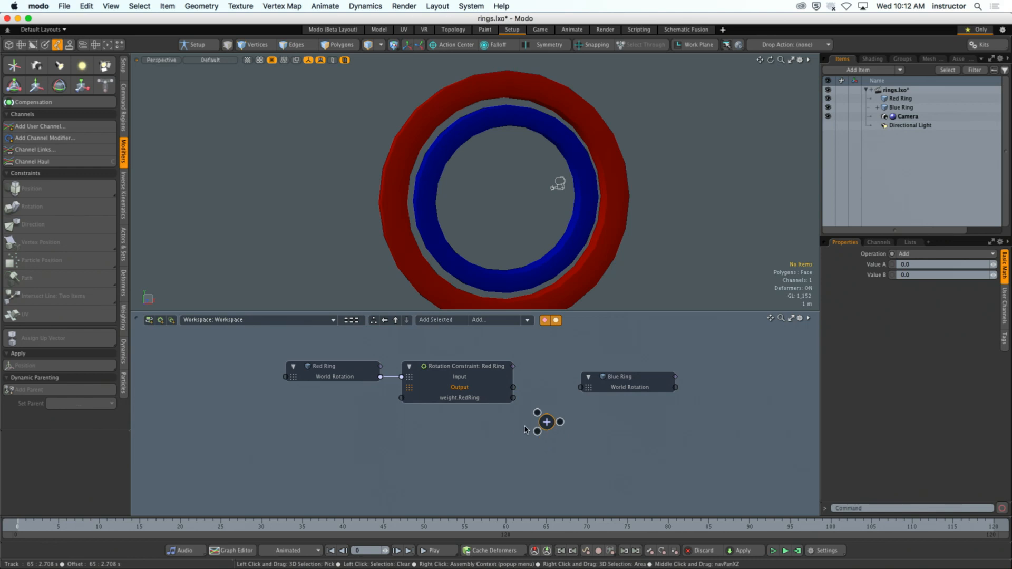
pyautogui.click(463, 401)
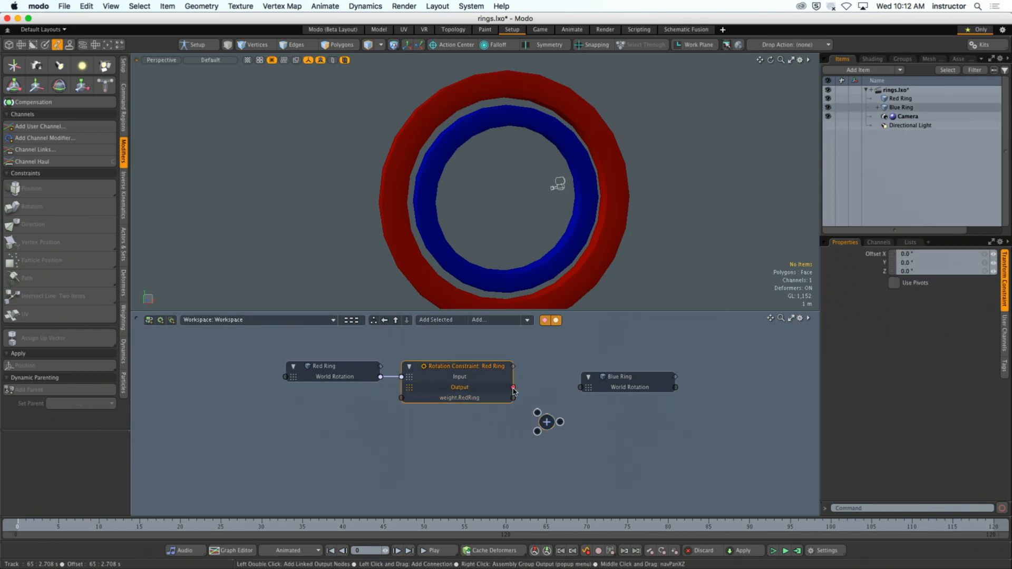
# - Move the Add and Red Ring nodes to make room before the Rotation Constraint, and link its Output to the Blue Ring's World Rotation
pyautogui.moveTo(546, 421); pyautogui.dragTo(389, 432)
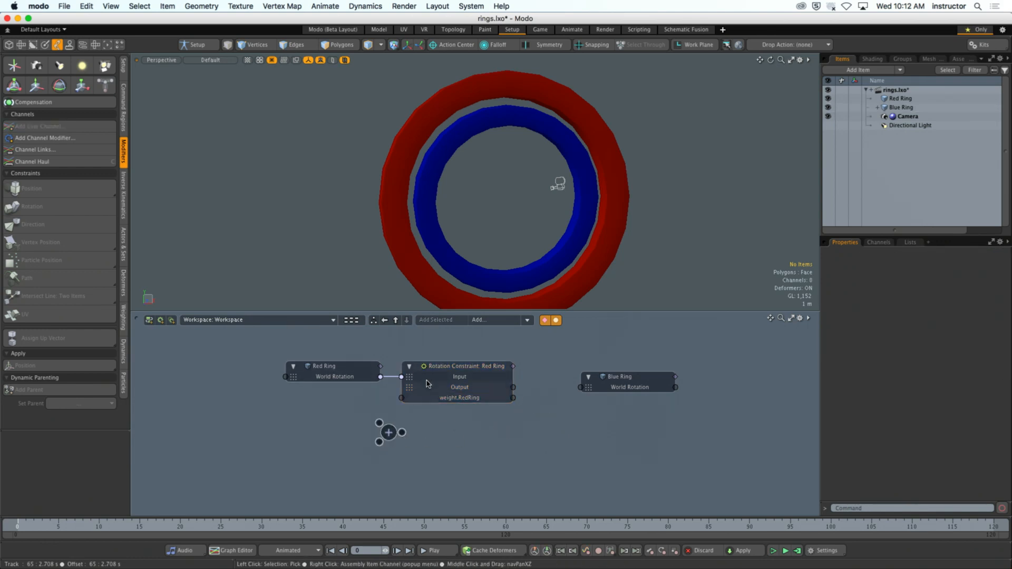
pyautogui.moveTo(336, 373); pyautogui.dragTo(251, 372)
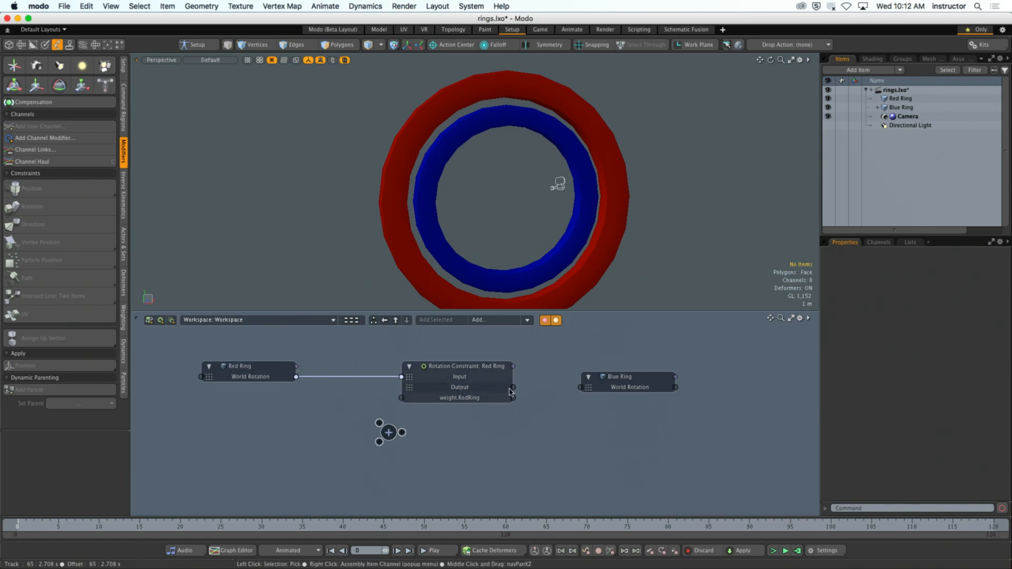
pyautogui.moveTo(513, 387); pyautogui.dragTo(580, 386)
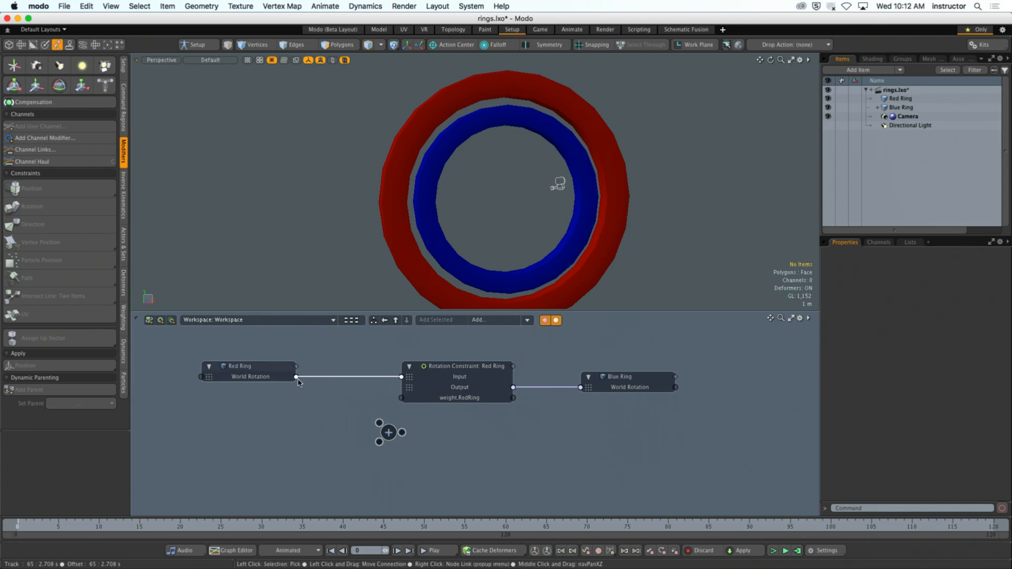
# - Disconnect the Red Ring's World Rotation from the Rotation Constraint and try to link it to the Add node
pyautogui.moveTo(300, 377); pyautogui.dragTo(332, 415)
pyautogui.moveTo(388, 434); pyautogui.dragTo(346, 412)
pyautogui.click(310, 416)
pyautogui.click(243, 377)
pyautogui.click(252, 377)
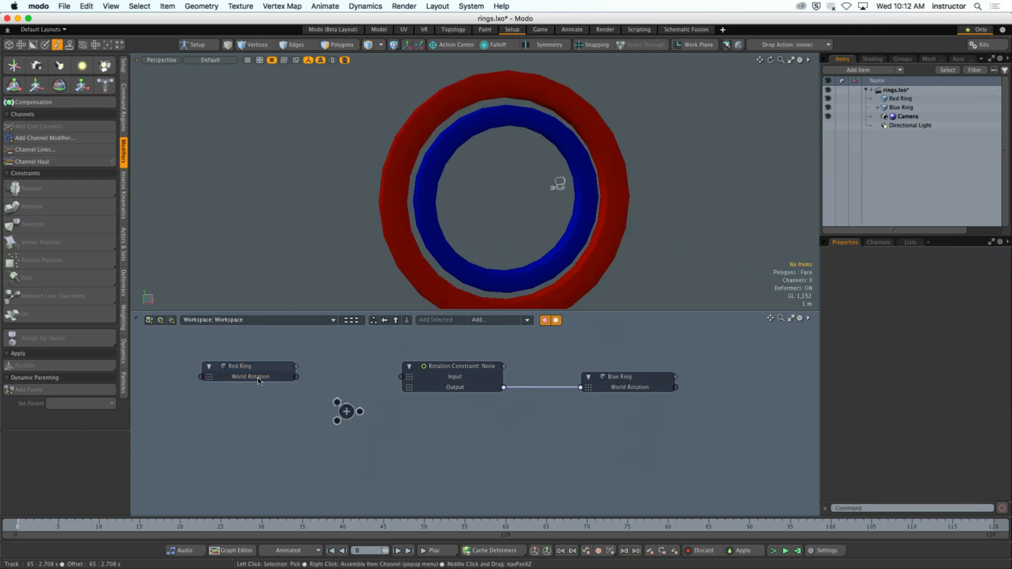
# - Examine the Red Ring node's World Rotation channel and its matrix type marker in the schematic
pyautogui.click(630, 258)
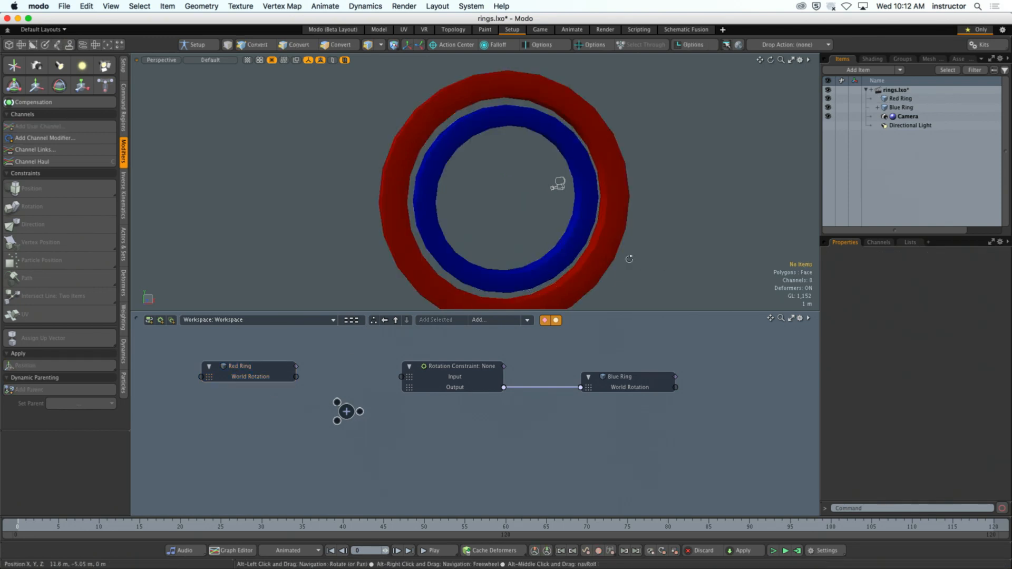
pyautogui.keyDown('alt'); pyautogui.moveTo(629, 258); pyautogui.dragTo(608, 252); pyautogui.keyUp('alt')
pyautogui.scroll(-3, 644, 258)
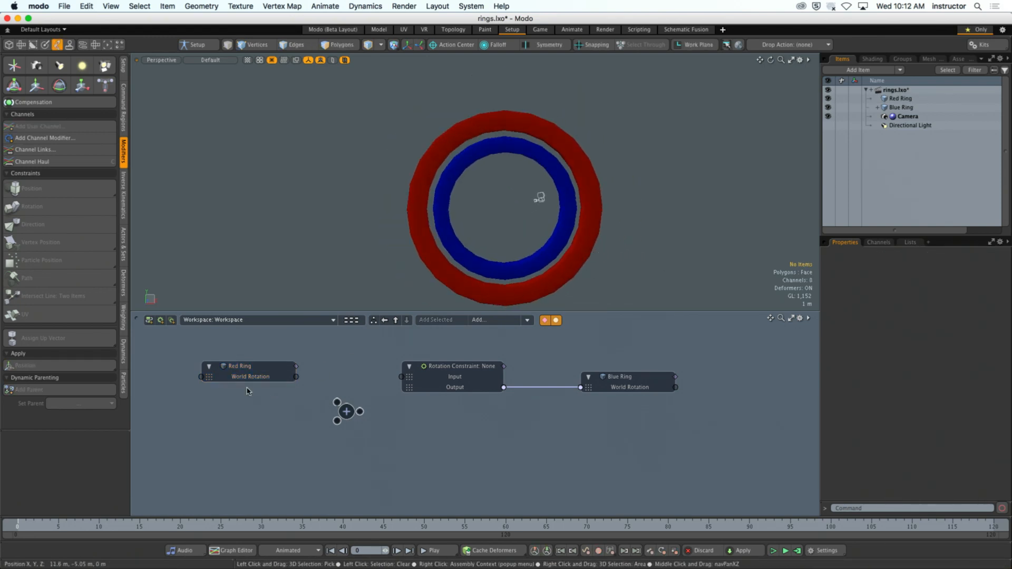
pyautogui.click(247, 378)
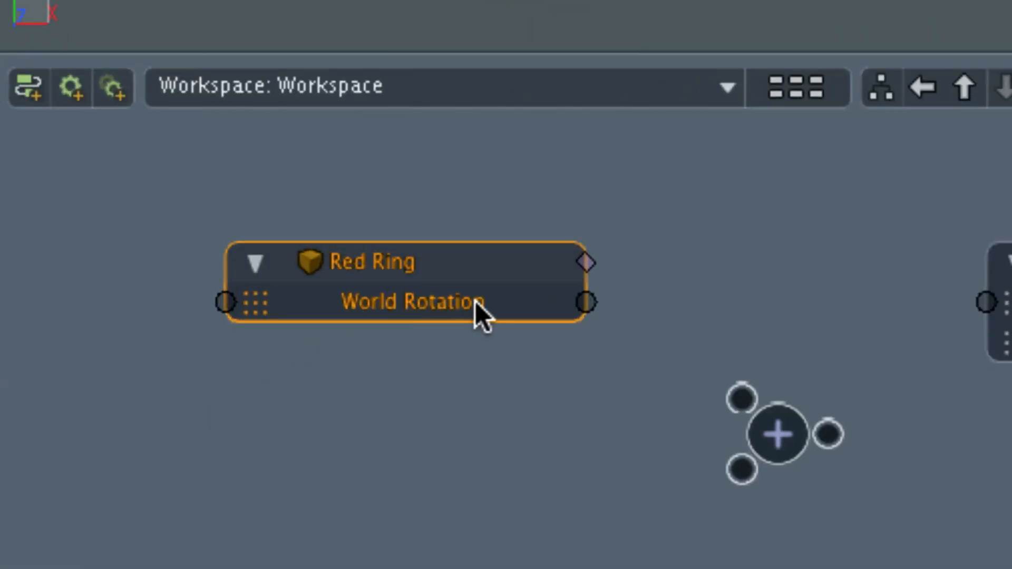
pyautogui.moveTo(475, 301)
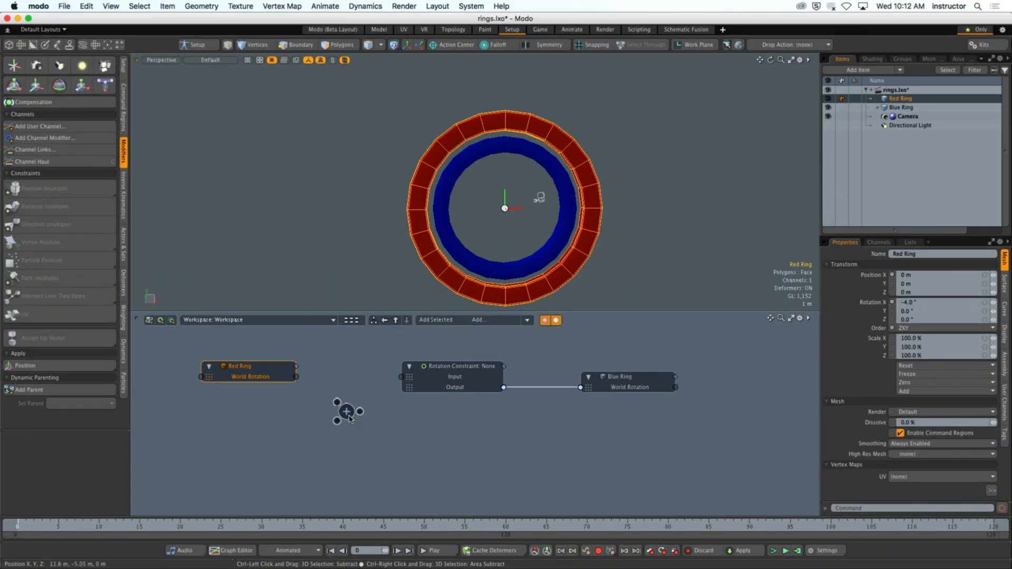
pyautogui.click(972, 470)
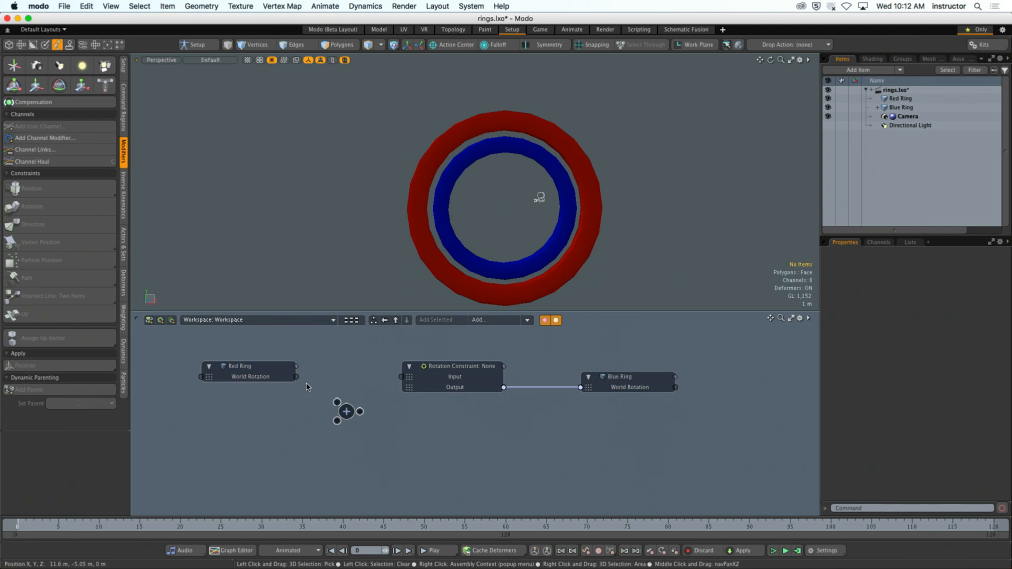
# - Relink the Red Ring's World Rotation to the Rotation Constraint's Input and spread the nodes, leaving Add between the constraint and Blue Ring
pyautogui.moveTo(296, 377); pyautogui.dragTo(400, 377)
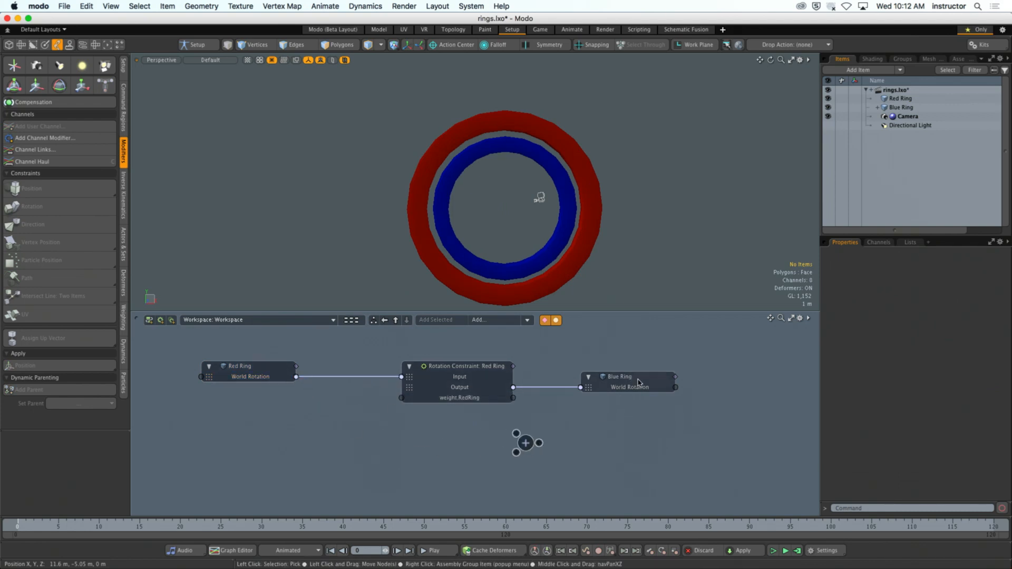
pyautogui.moveTo(632, 380); pyautogui.dragTo(664, 380)
pyautogui.moveTo(529, 456); pyautogui.dragTo(550, 445)
pyautogui.moveTo(450, 366); pyautogui.dragTo(408, 355)
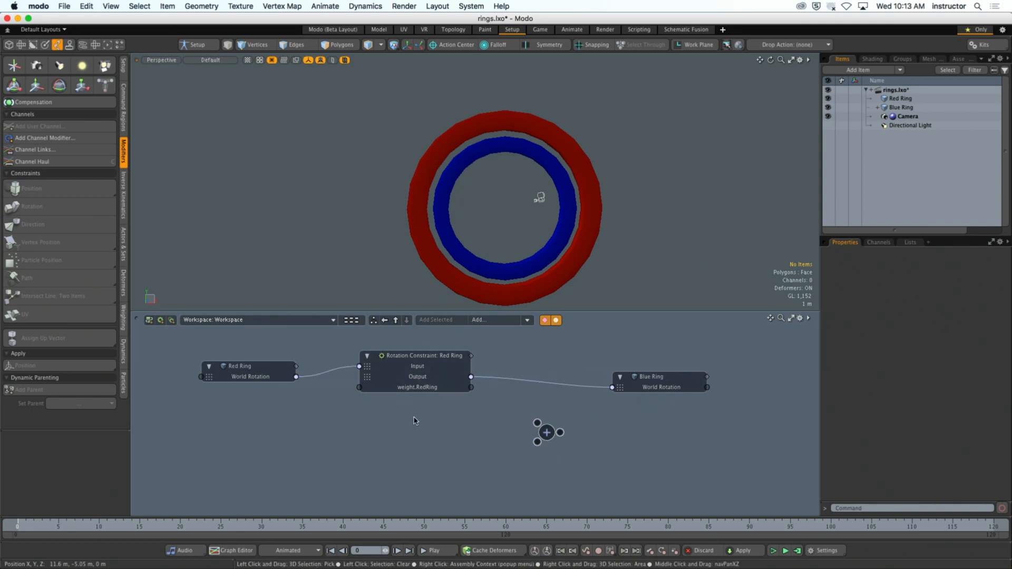
# - Add the Red Ring's Rotation X channel to the schematic
pyautogui.click(899, 98)
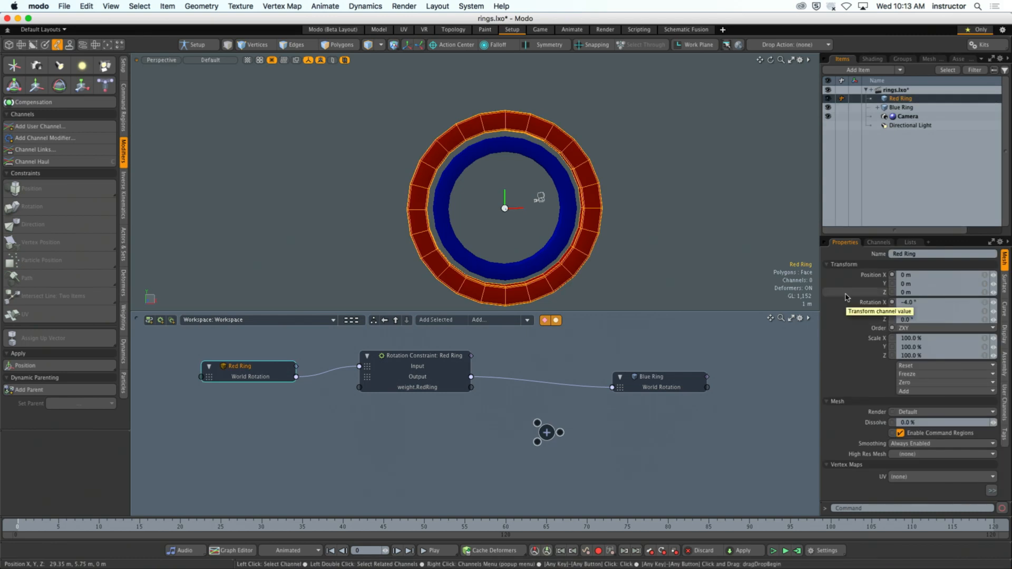
pyautogui.click(858, 304)
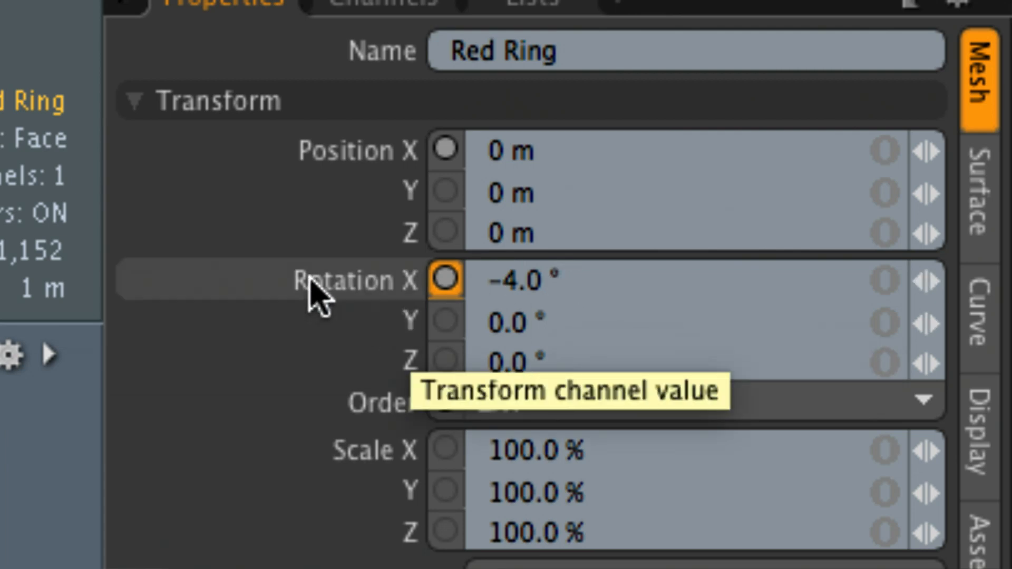
pyautogui.rightClick(326, 291)
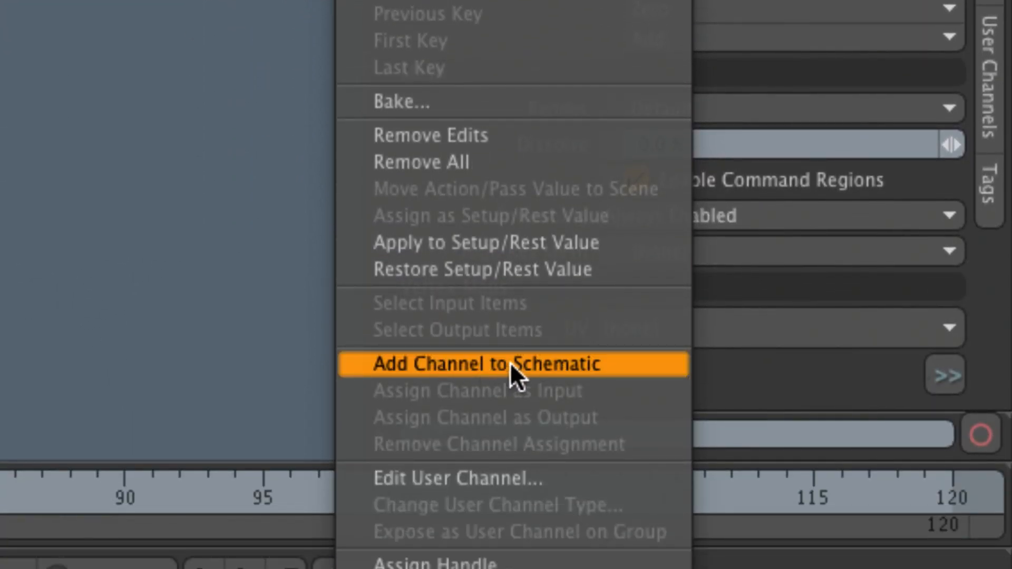
pyautogui.click(521, 363)
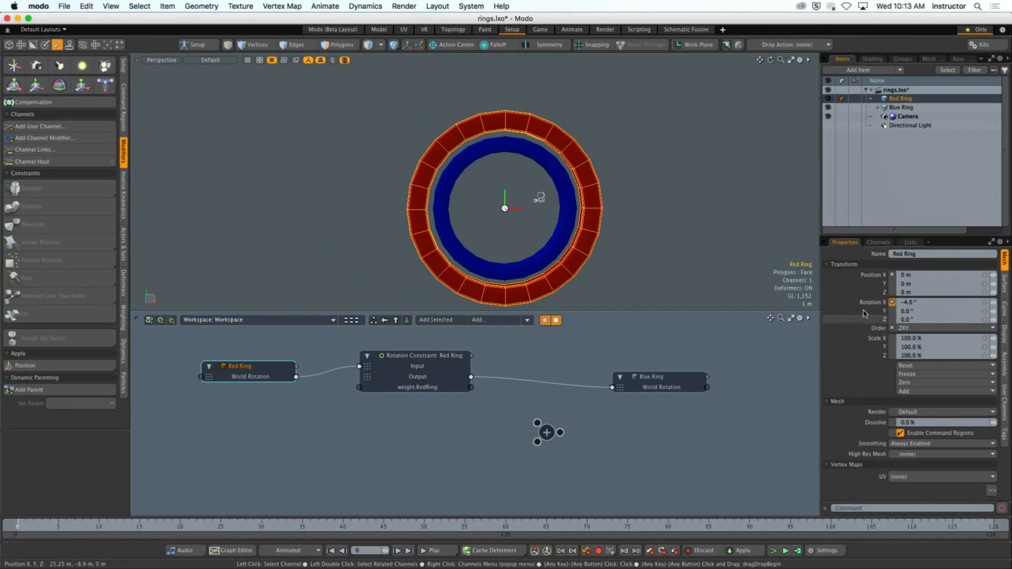
pyautogui.rightClick(865, 314)
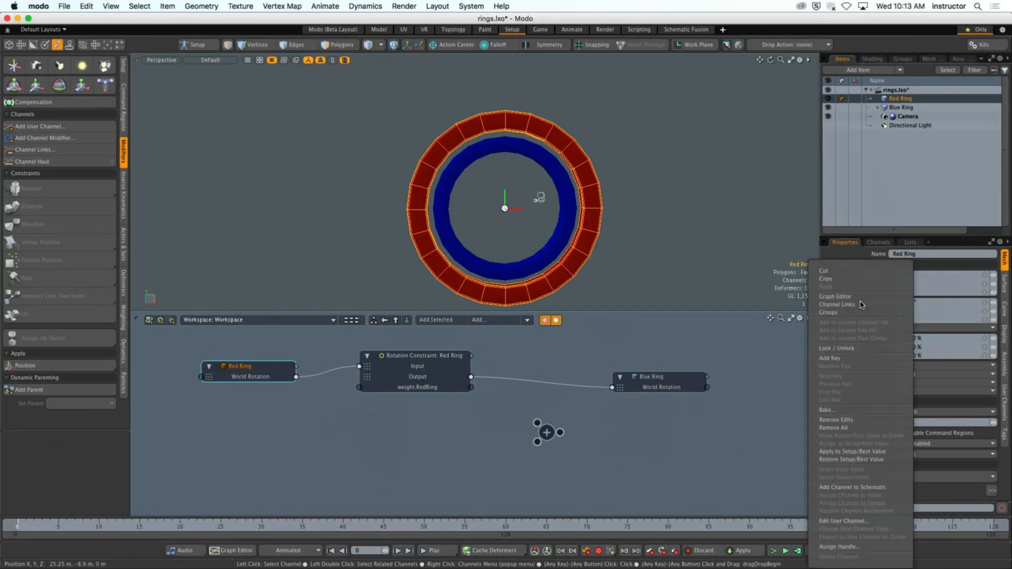
pyautogui.click(866, 488)
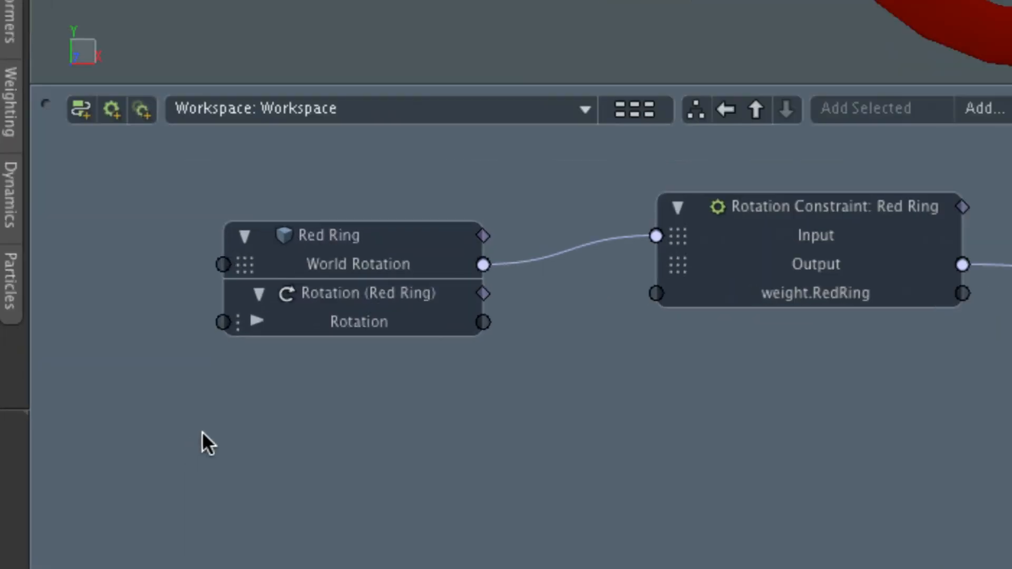
# - Disconnect the Red Ring's World Rotation from the Rotation Constraint, expand the Rotation channel and try to link Rotation X to the constraint's Input
pyautogui.moveTo(501, 266); pyautogui.dragTo(486, 326)
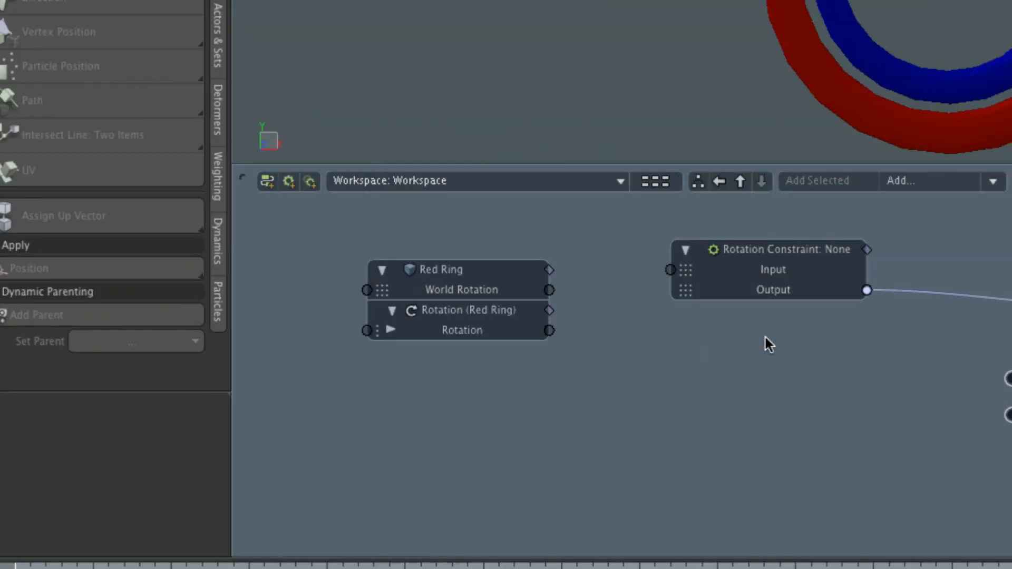
pyautogui.moveTo(549, 330); pyautogui.dragTo(657, 285)
pyautogui.click(390, 330)
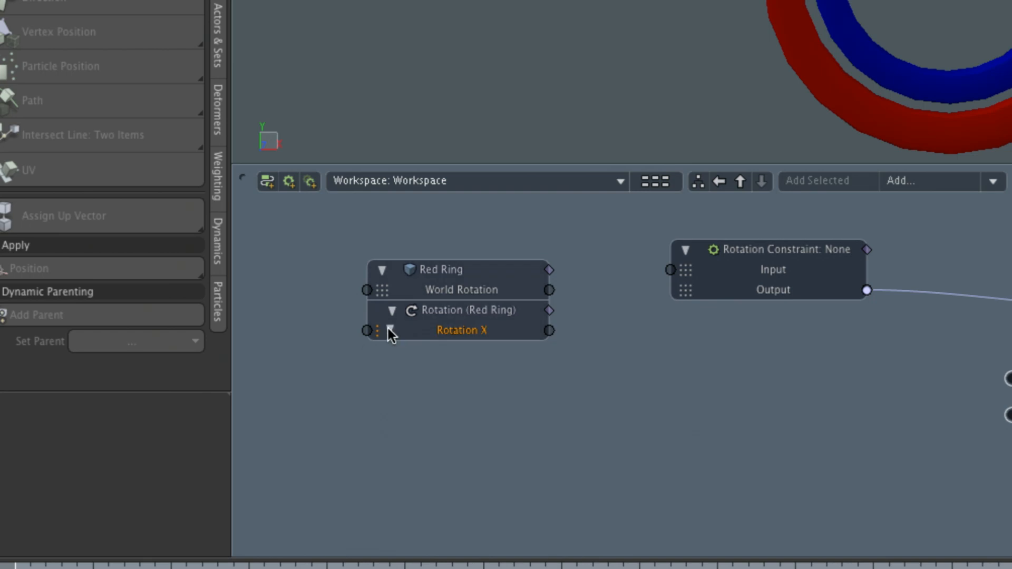
pyautogui.moveTo(548, 330); pyautogui.dragTo(672, 269)
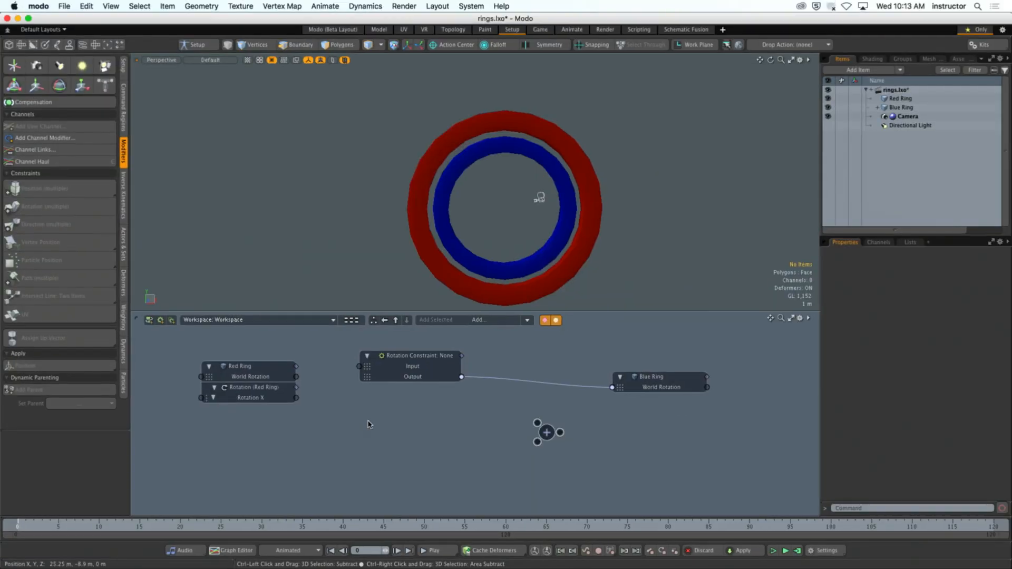
# - Reposition the Rotation Constraint node slightly lower beside the Red Ring node, and inspect its Input channel's matrix type marker
pyautogui.moveTo(397, 375); pyautogui.dragTo(429, 396)
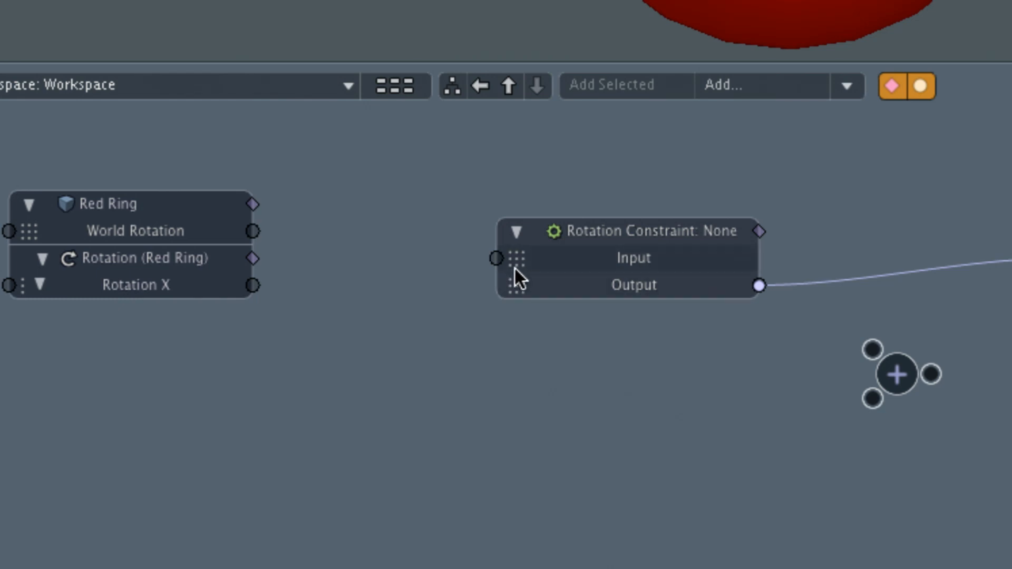
pyautogui.moveTo(514, 268)
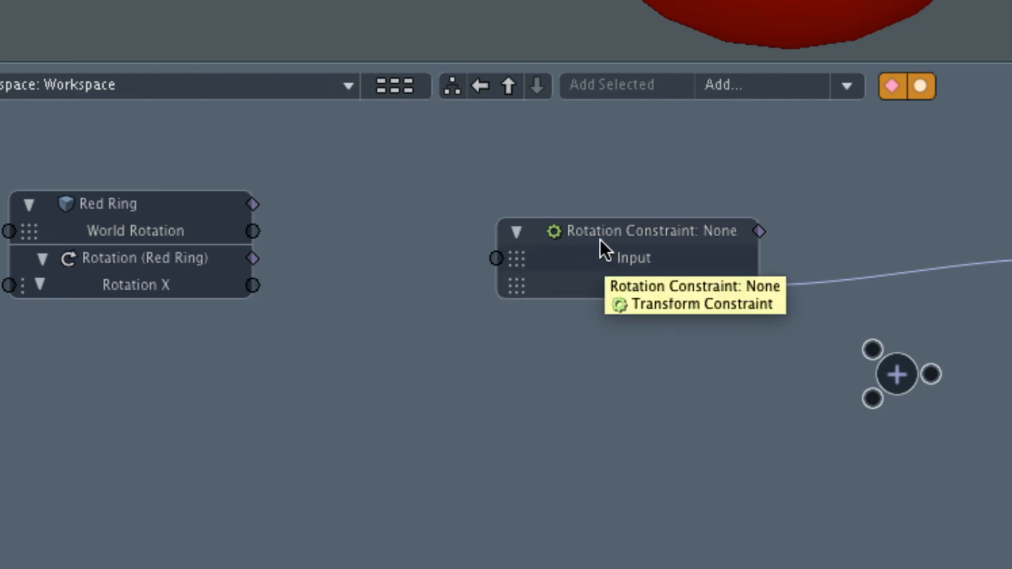
pyautogui.moveTo(599, 243); pyautogui.dragTo(579, 237)
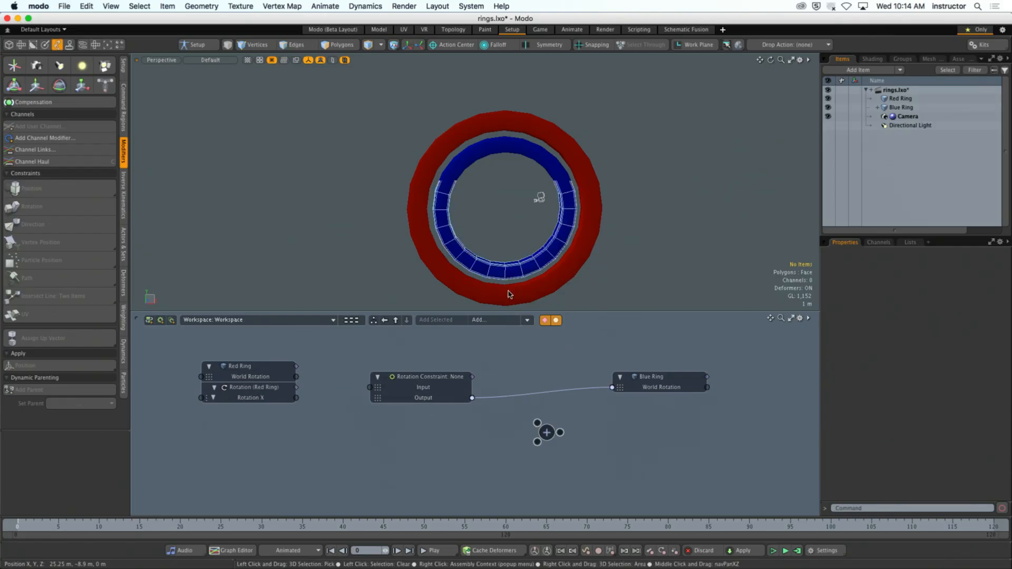
# - Select both rings and check which variants the Position constraint offers, leaving without applying one
pyautogui.click(570, 220)
pyautogui.keyDown('shift'); pyautogui.click(587, 221); pyautogui.keyUp('shift')
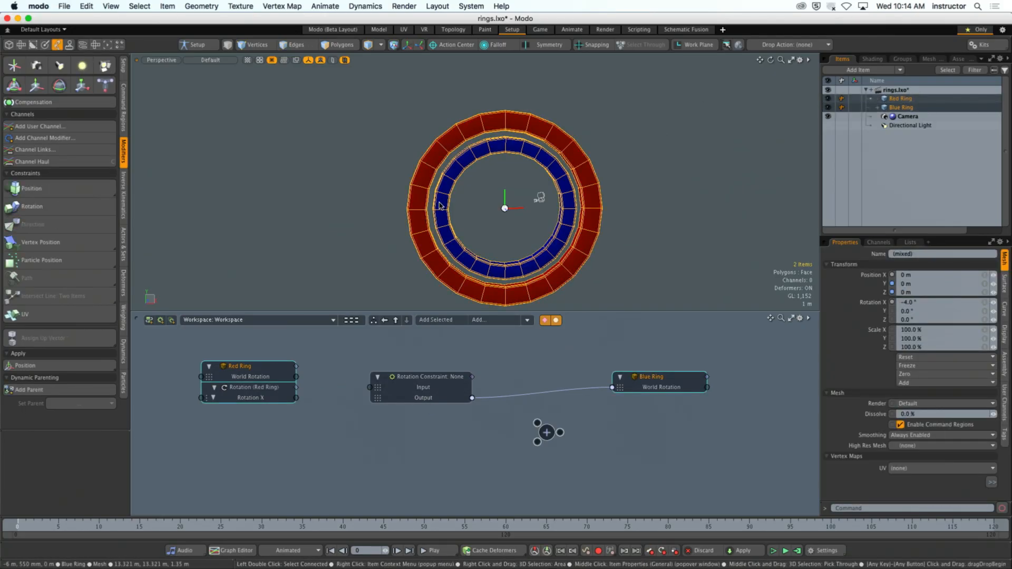
pyautogui.click(99, 193)
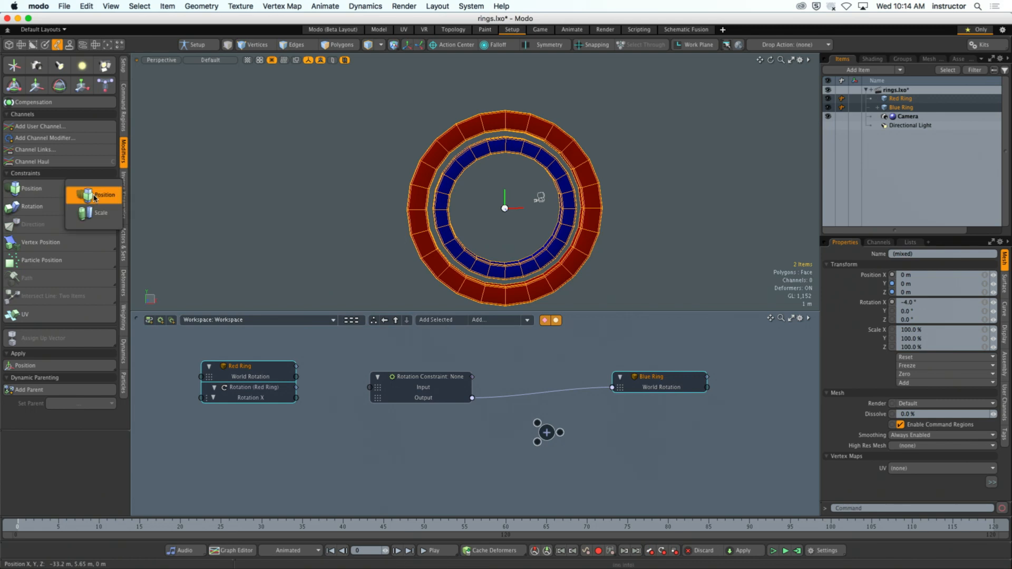
pyautogui.click(246, 205)
# - Shift the Red Ring and Rotation Constraint nodes lower in the schematic and change the Add node's operation to Multiply
pyautogui.moveTo(263, 375); pyautogui.dragTo(263, 396)
pyautogui.moveTo(420, 380); pyautogui.dragTo(430, 390)
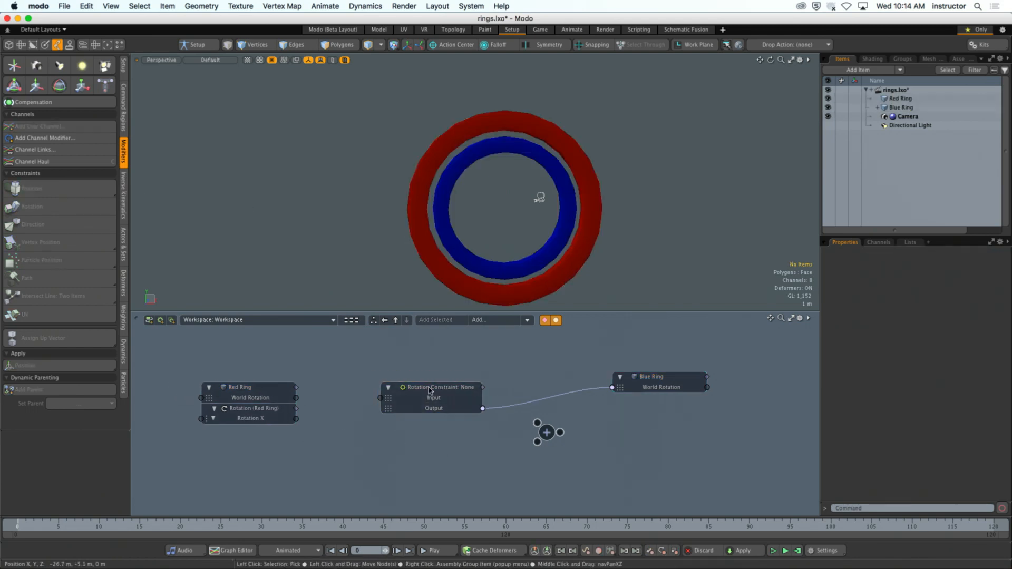
pyautogui.click(546, 431)
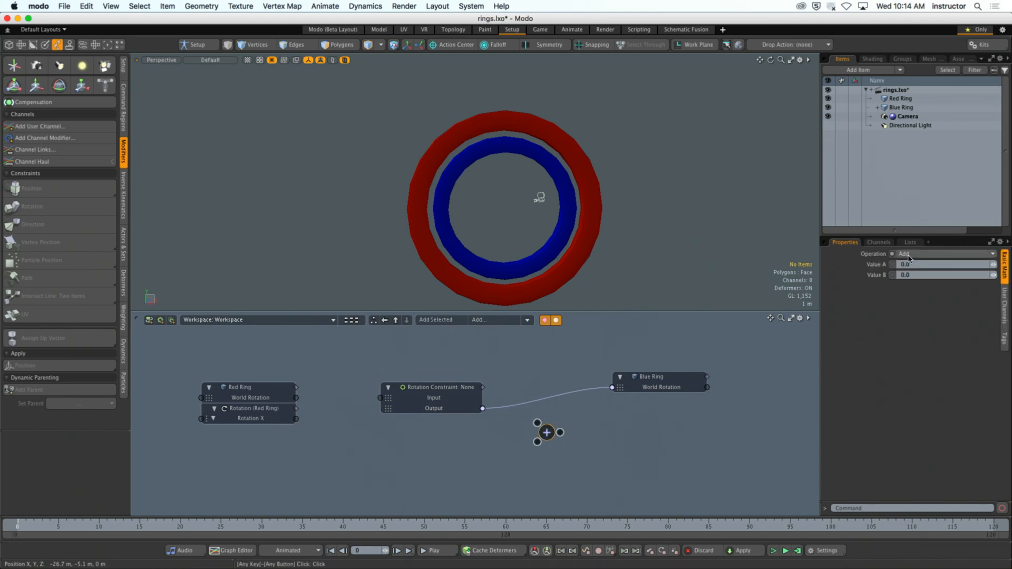
pyautogui.click(908, 257)
pyautogui.click(908, 274)
pyautogui.click(610, 466)
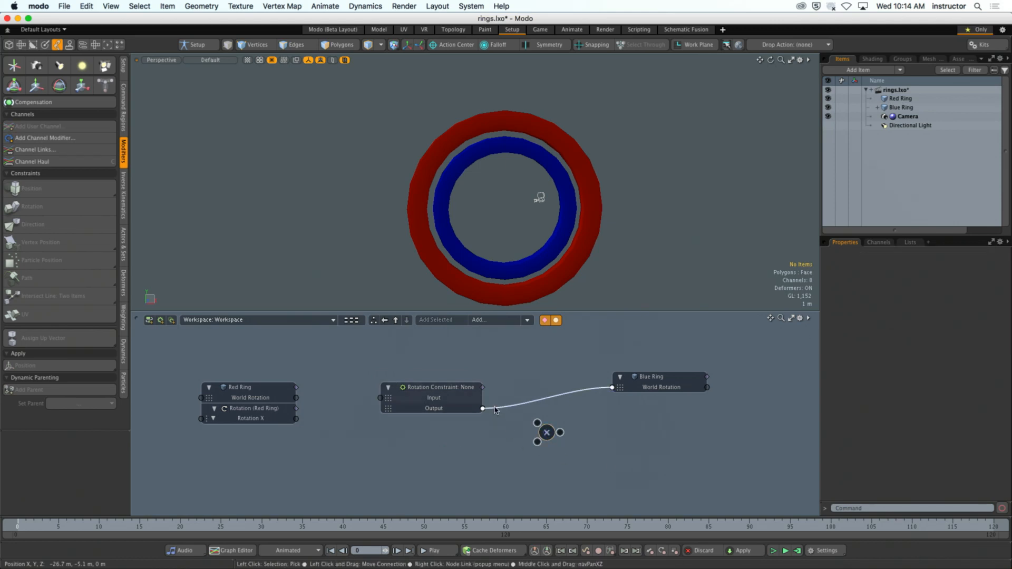
# - Disconnect the Rotation Constraint's Output from the Blue Ring, try linking it to the Multiply node, and spread the nodes
pyautogui.moveTo(495, 407); pyautogui.dragTo(518, 405)
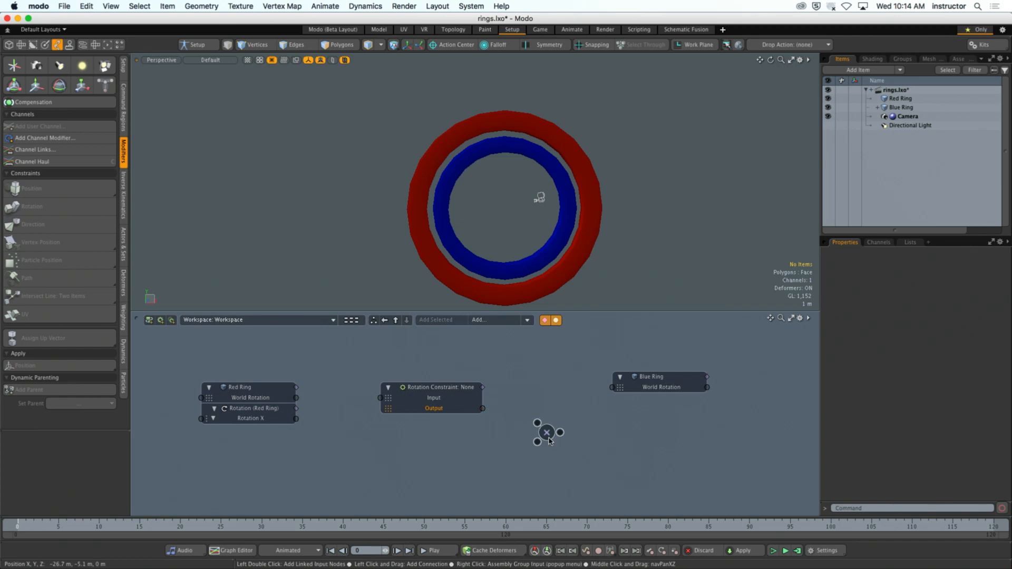
pyautogui.moveTo(560, 432); pyautogui.dragTo(566, 455)
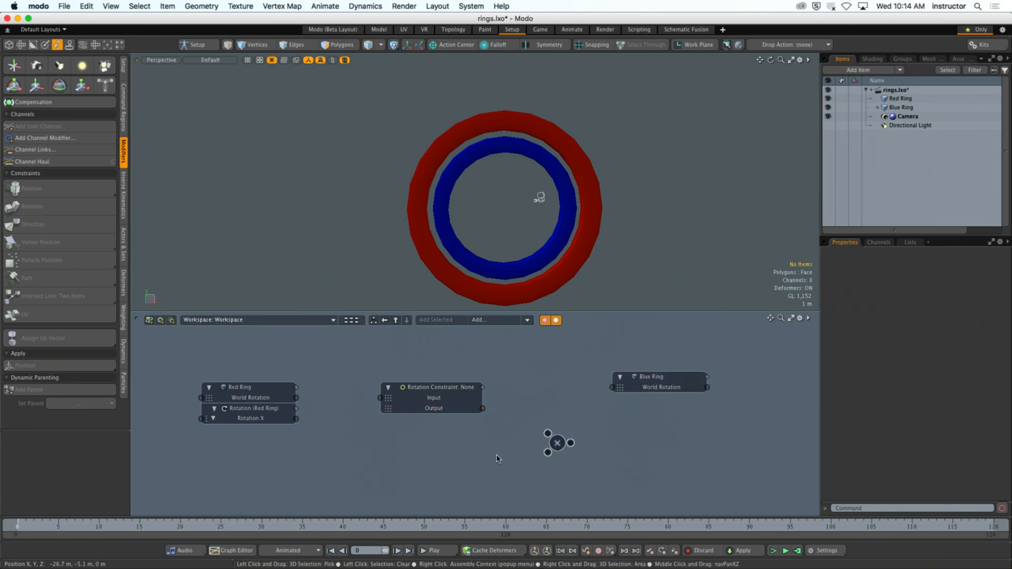
pyautogui.click(419, 388)
pyautogui.click(311, 432)
pyautogui.moveTo(296, 418); pyautogui.dragTo(348, 438)
pyautogui.moveTo(440, 391); pyautogui.dragTo(463, 380)
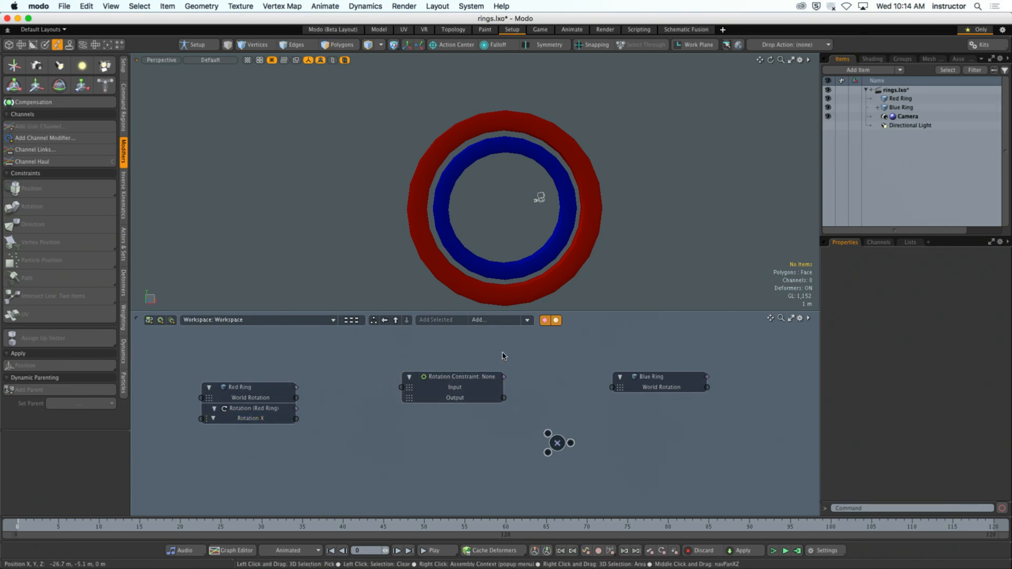
# - Add a Math Multiple: Multiply modifier, try to link the Red Ring's World Rotation to its Inputs, and delete the new node
pyautogui.click(527, 321)
pyautogui.moveTo(538, 337)
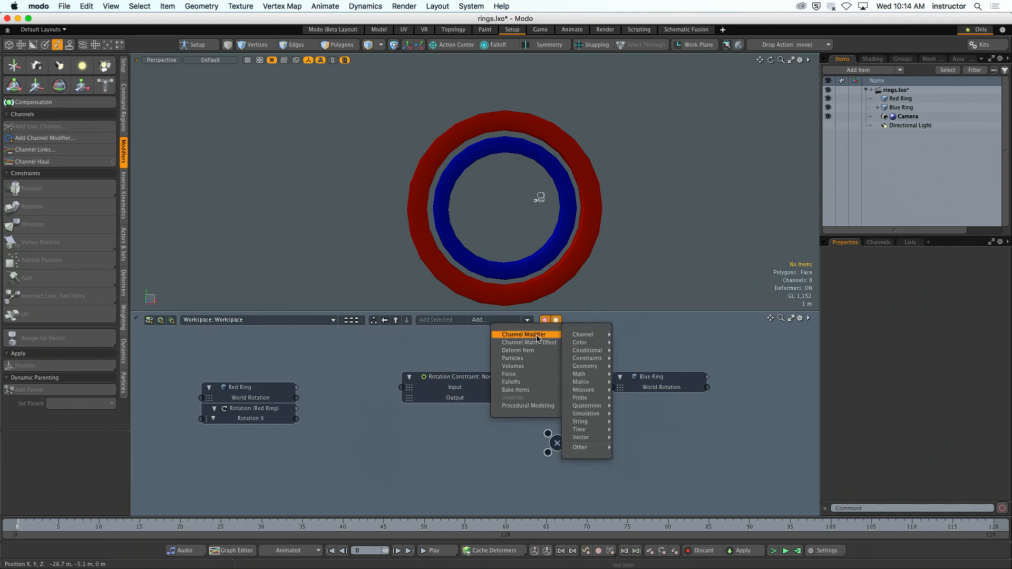
pyautogui.moveTo(585, 374)
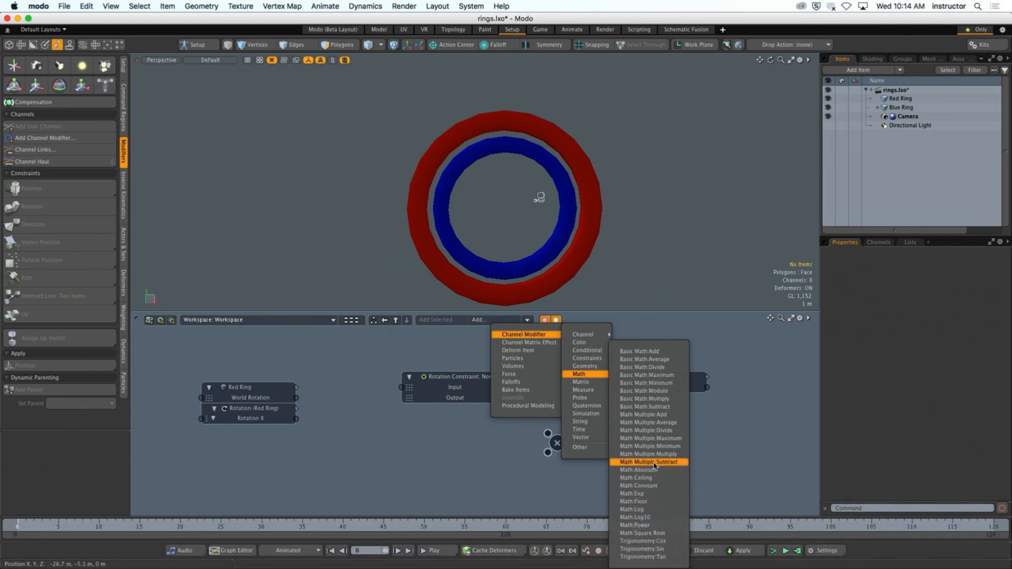
pyautogui.click(649, 453)
pyautogui.moveTo(494, 466); pyautogui.dragTo(376, 432)
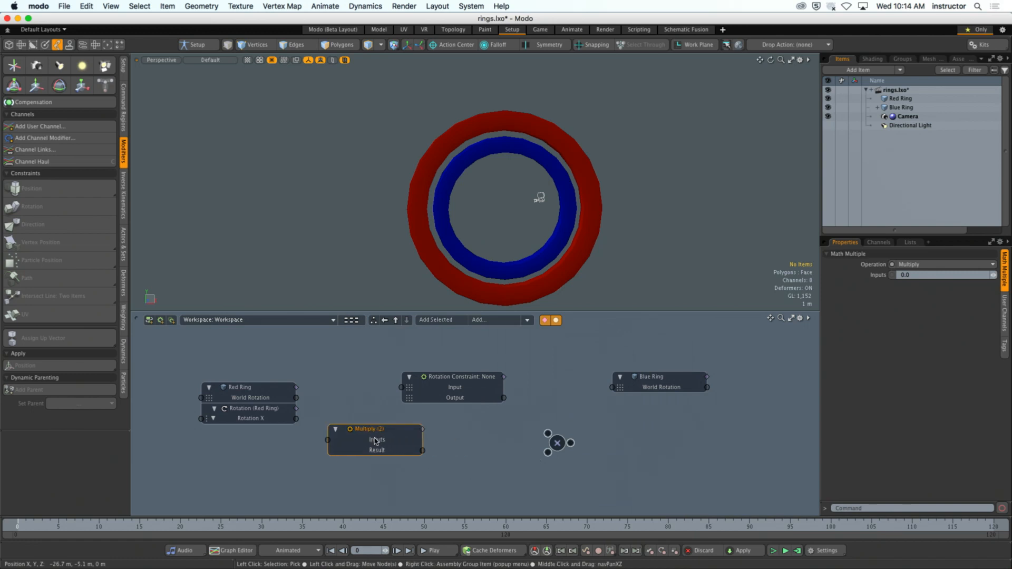
pyautogui.moveTo(296, 398); pyautogui.dragTo(328, 442)
pyautogui.press('Delete')
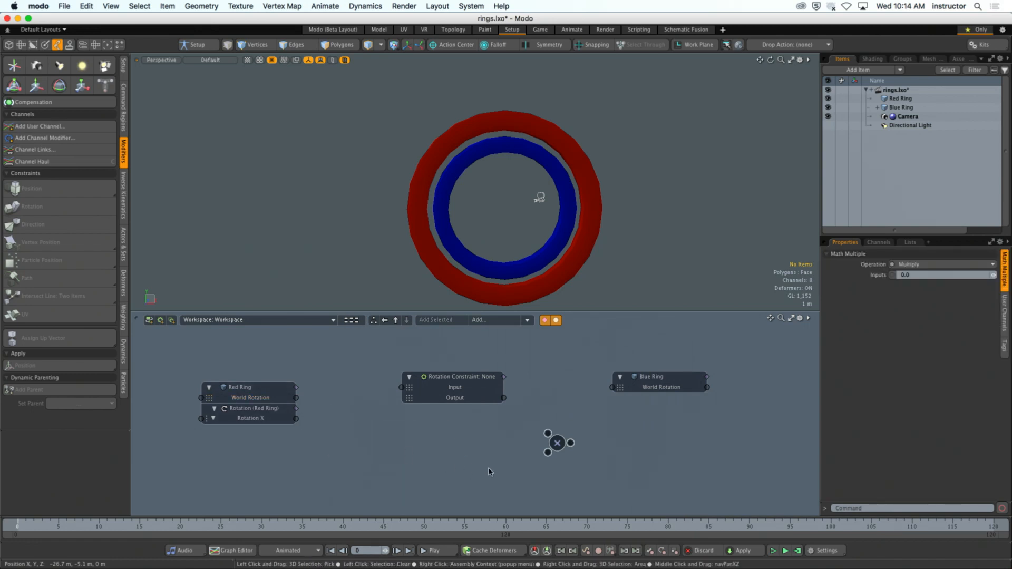
# - Remove the remaining Multiply node and link the Red Ring's World Rotation through the Rotation Constraint to the Blue Ring's World Rotation
pyautogui.moveTo(460, 390); pyautogui.dragTo(460, 401)
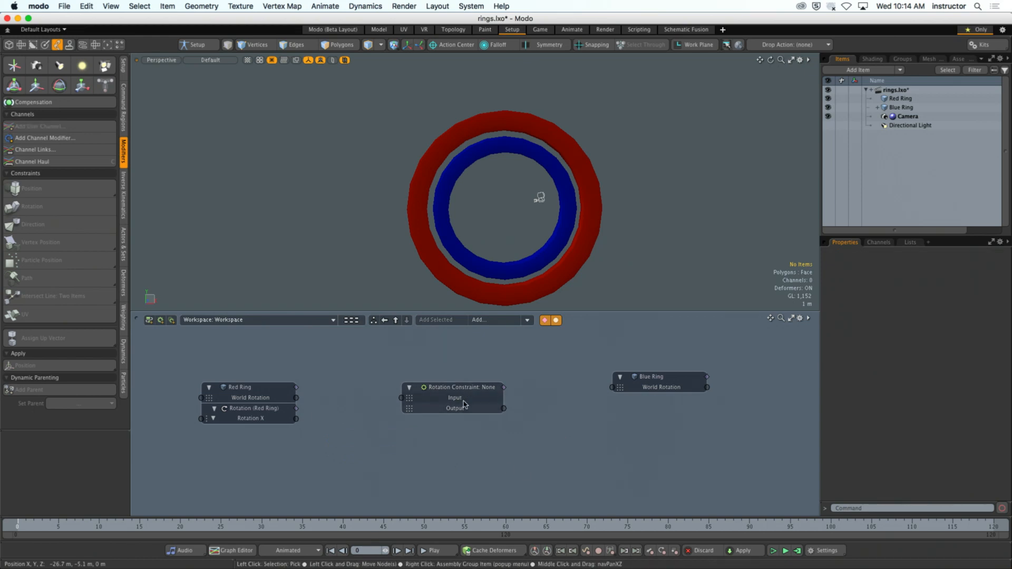
pyautogui.click(274, 419)
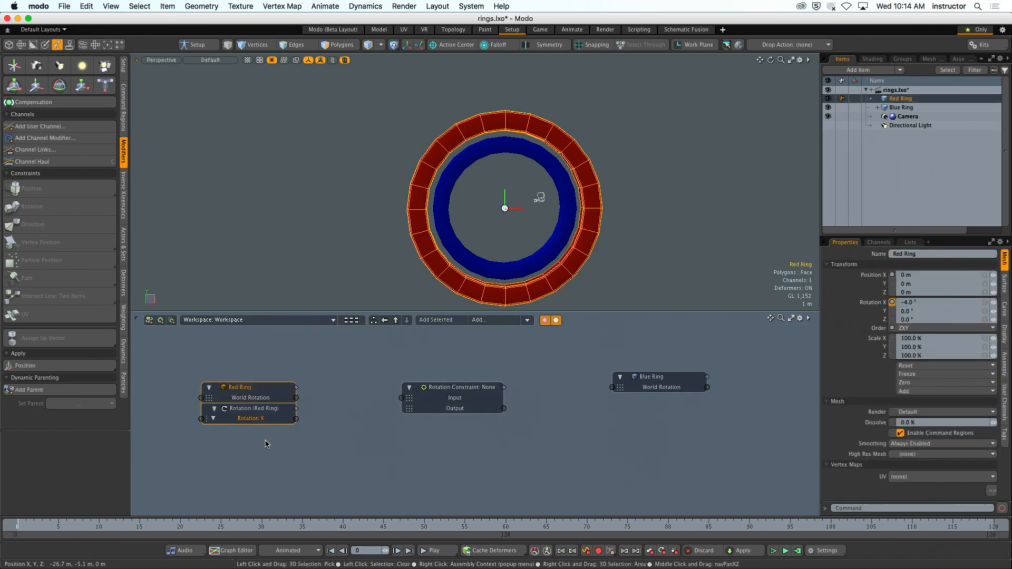
pyautogui.moveTo(296, 398); pyautogui.dragTo(402, 398)
pyautogui.moveTo(515, 409); pyautogui.dragTo(612, 387)
pyautogui.click(560, 448)
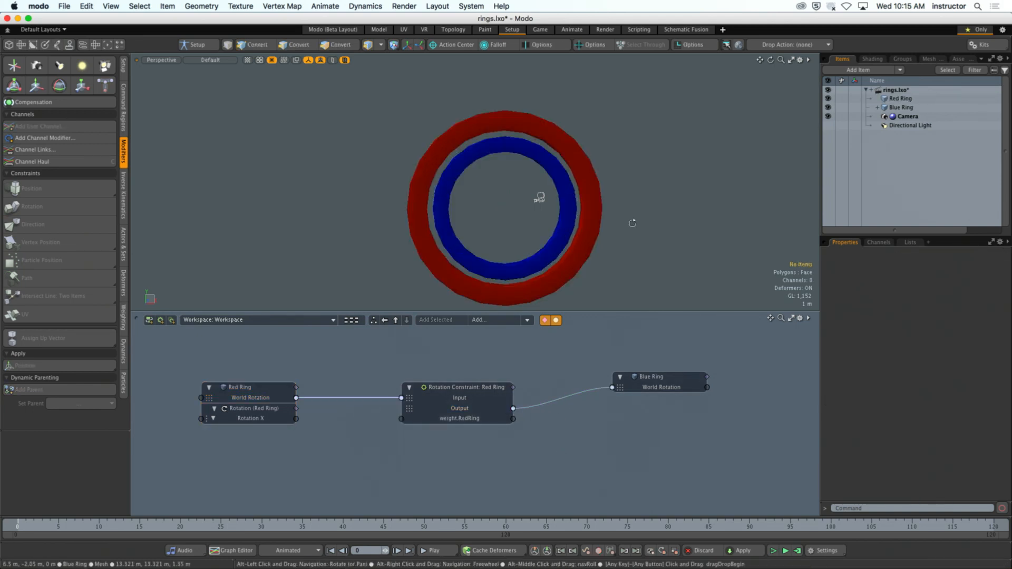
# - Review the channel modifier categories and add a Basic Math: Add modifier to the schematic
pyautogui.keyDown('alt'); pyautogui.moveTo(632, 221); pyautogui.dragTo(608, 238); pyautogui.keyUp('alt')
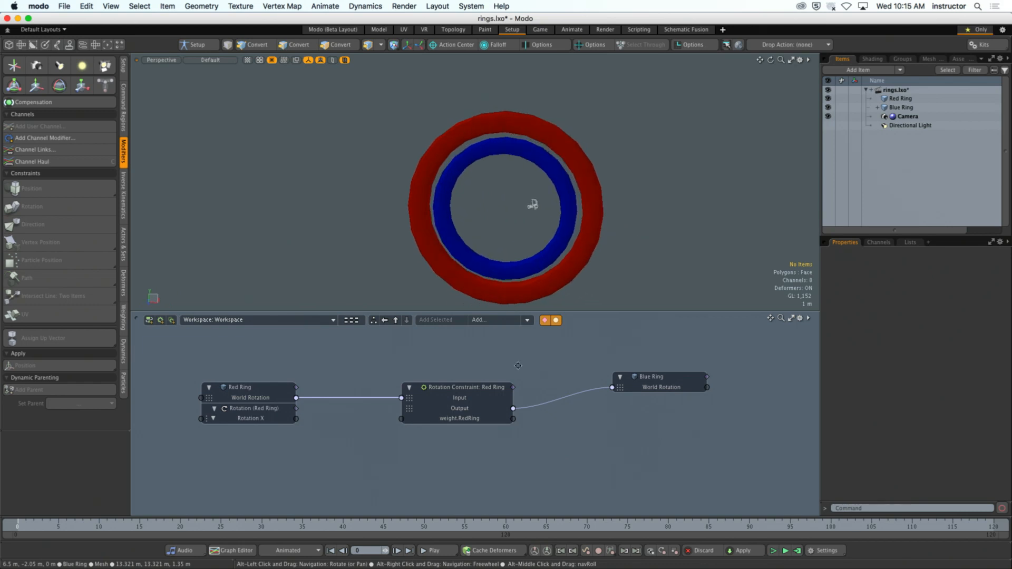
pyautogui.rightClick(528, 331)
pyautogui.moveTo(538, 334)
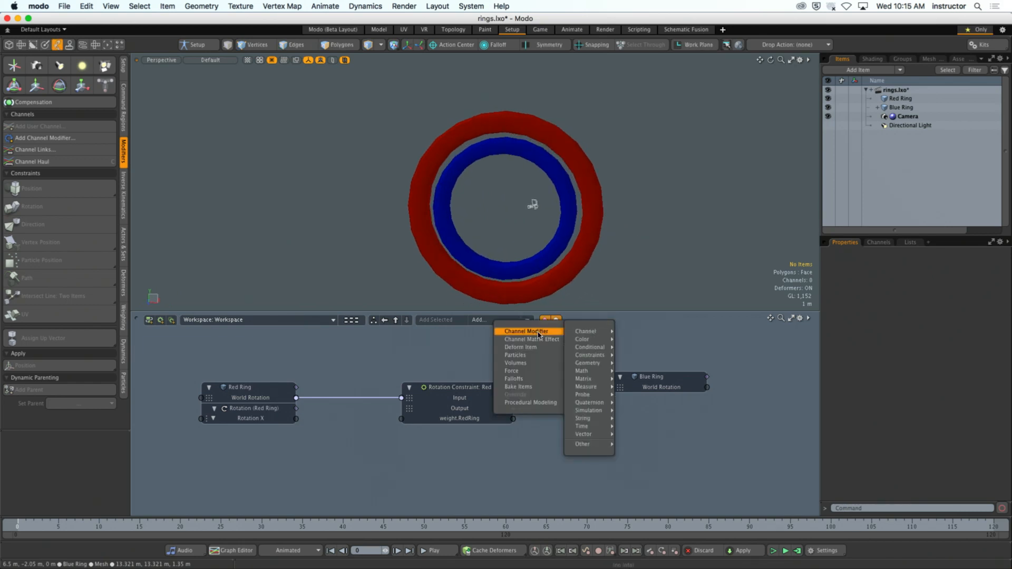
pyautogui.moveTo(573, 334)
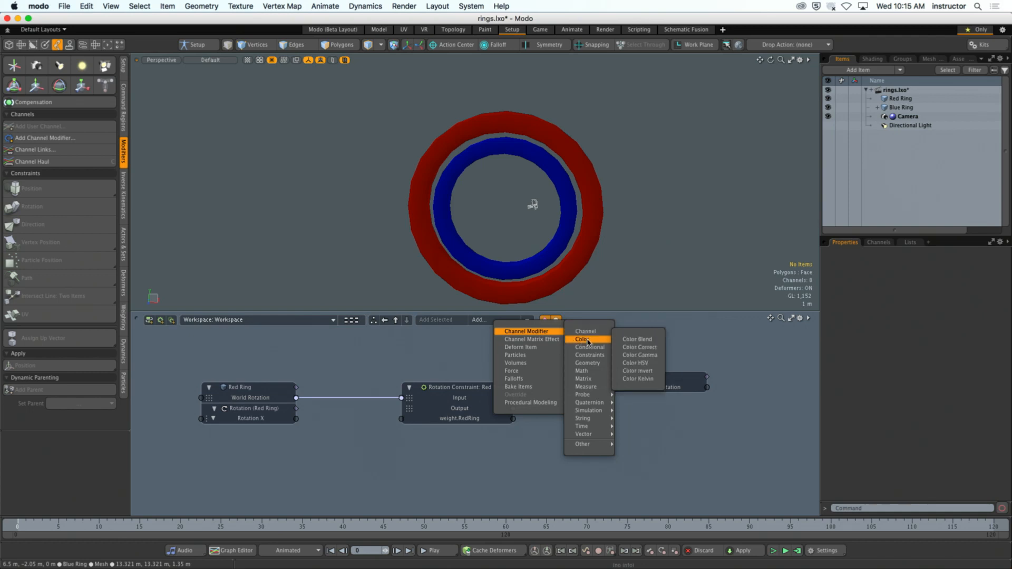
pyautogui.moveTo(602, 358)
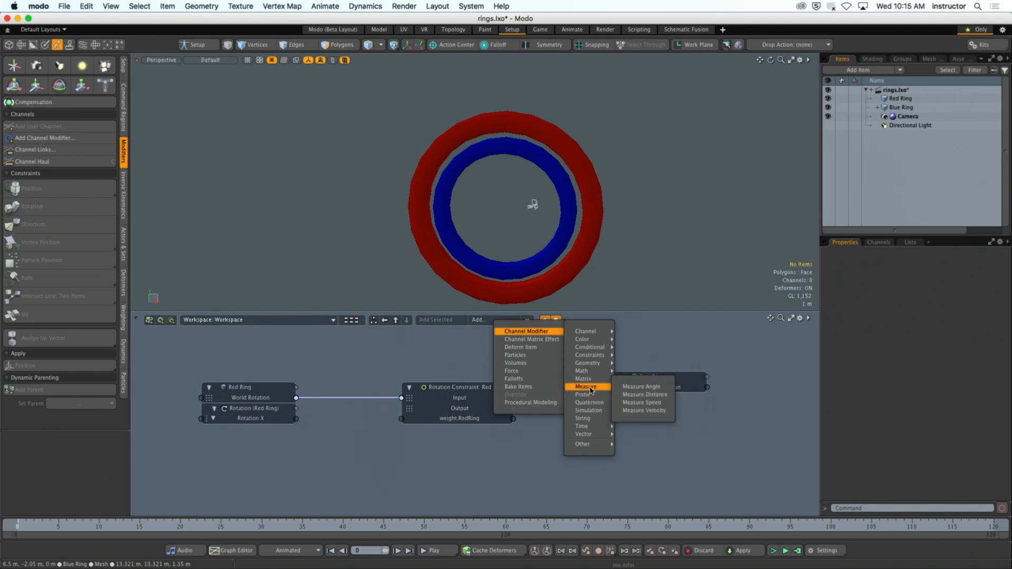
pyautogui.moveTo(599, 407)
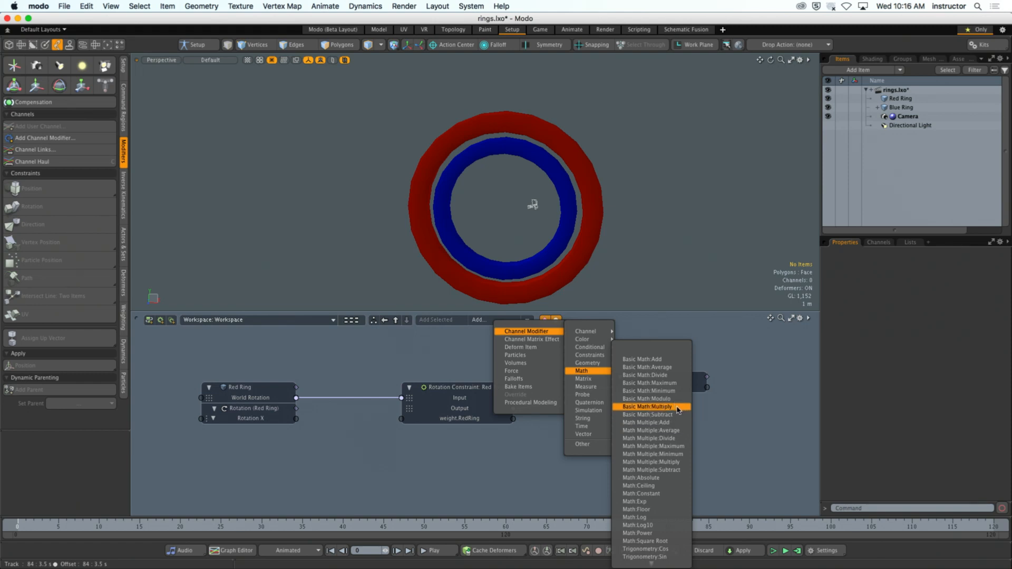
pyautogui.click(674, 361)
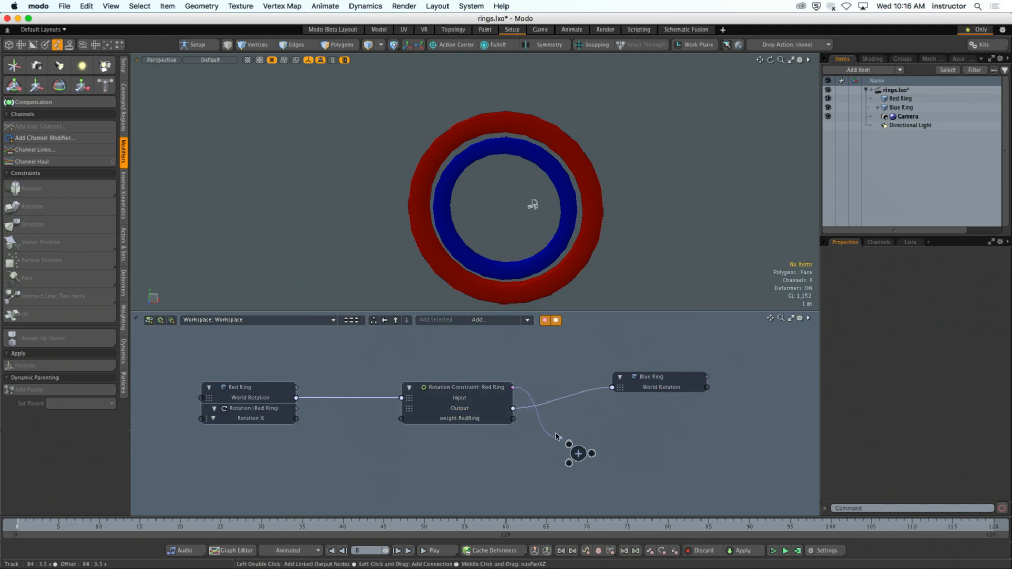
# - Disconnect the Rotation Constraint's Output from the Blue Ring, try linking it to the Add node, and move the two nodes apart
pyautogui.moveTo(554, 403); pyautogui.dragTo(557, 411)
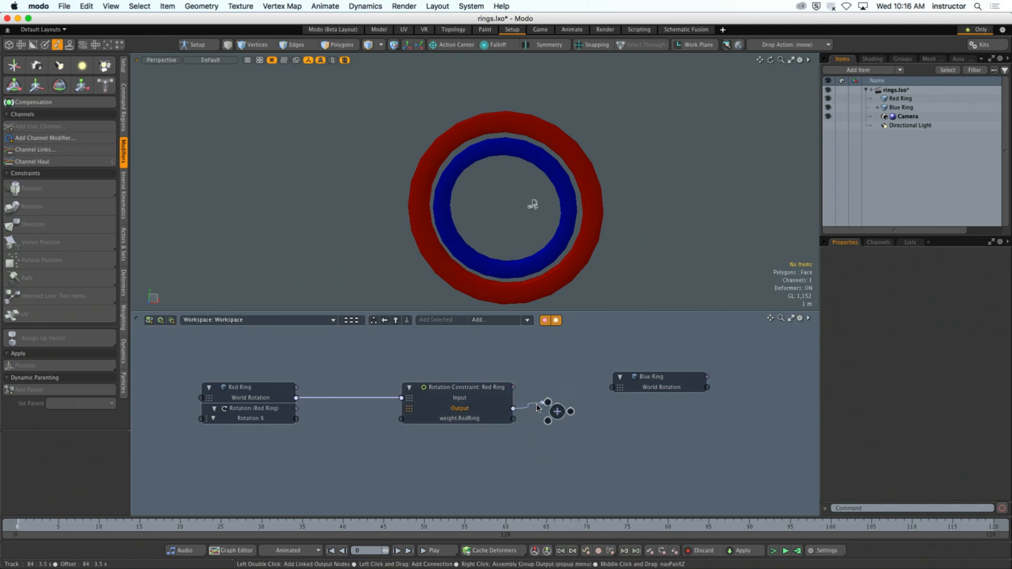
pyautogui.moveTo(557, 417); pyautogui.dragTo(558, 469)
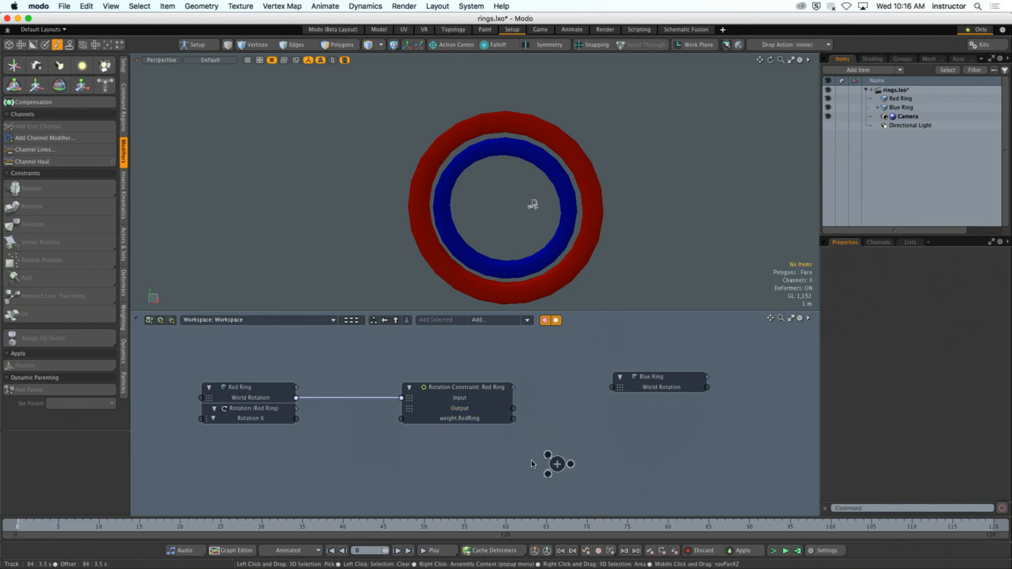
pyautogui.moveTo(464, 388); pyautogui.dragTo(432, 356)
pyautogui.moveTo(505, 363); pyautogui.dragTo(506, 364)
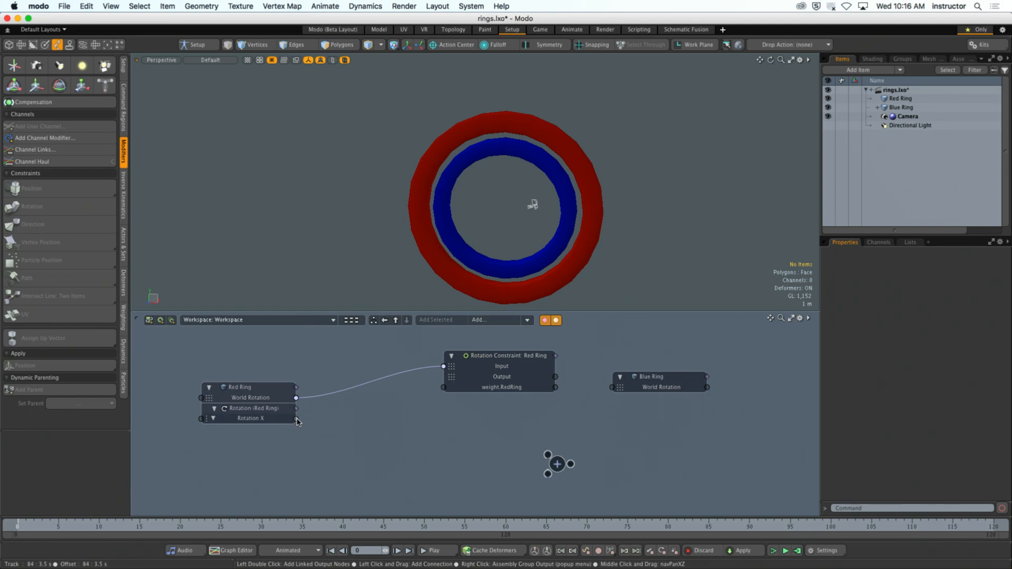
# - Try to link the Red Ring's Rotation X to the Rotation Constraint's Input, and remove the World Rotation link from the constraint
pyautogui.moveTo(297, 418); pyautogui.dragTo(443, 368)
pyautogui.click(423, 369)
pyautogui.press('Delete')
# - Place the Add node beside the Red Ring, link Rotation X to its first input, and try linking its result to the constraint's Input
pyautogui.moveTo(560, 470); pyautogui.dragTo(381, 426)
pyautogui.moveTo(297, 419); pyautogui.dragTo(377, 413)
pyautogui.moveTo(388, 423); pyautogui.dragTo(444, 365)
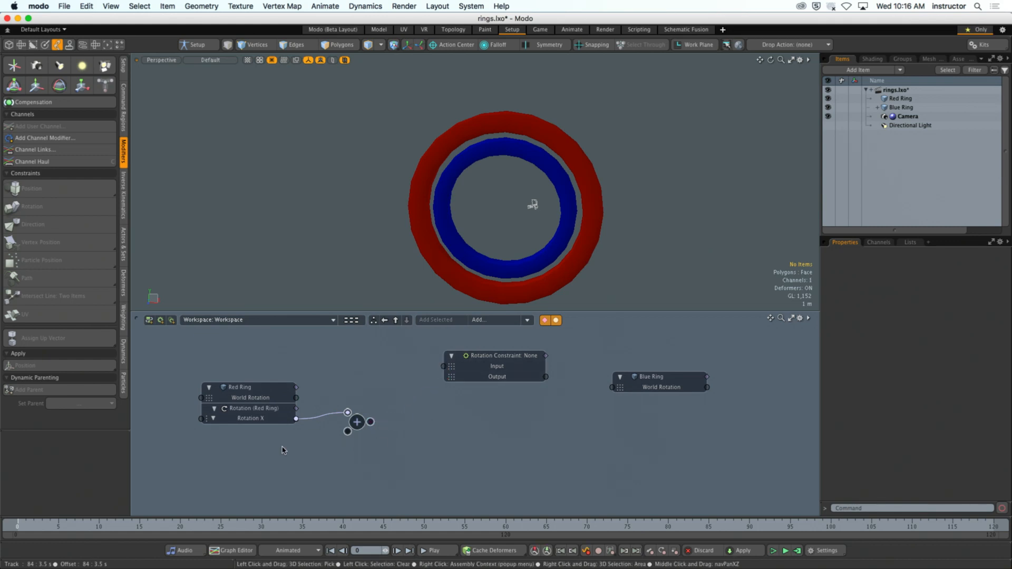
pyautogui.click(246, 419)
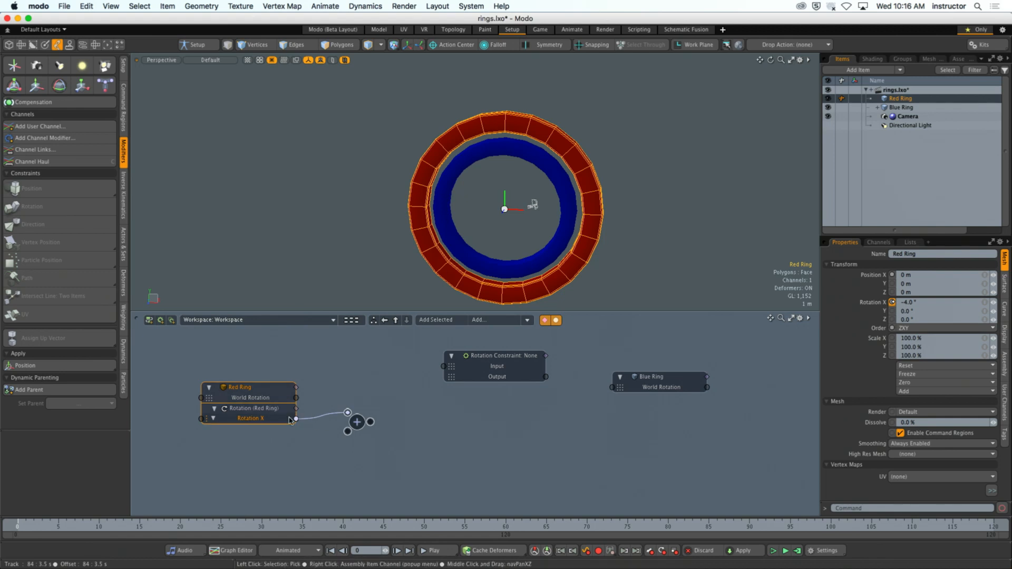
pyautogui.moveTo(360, 423); pyautogui.dragTo(383, 444)
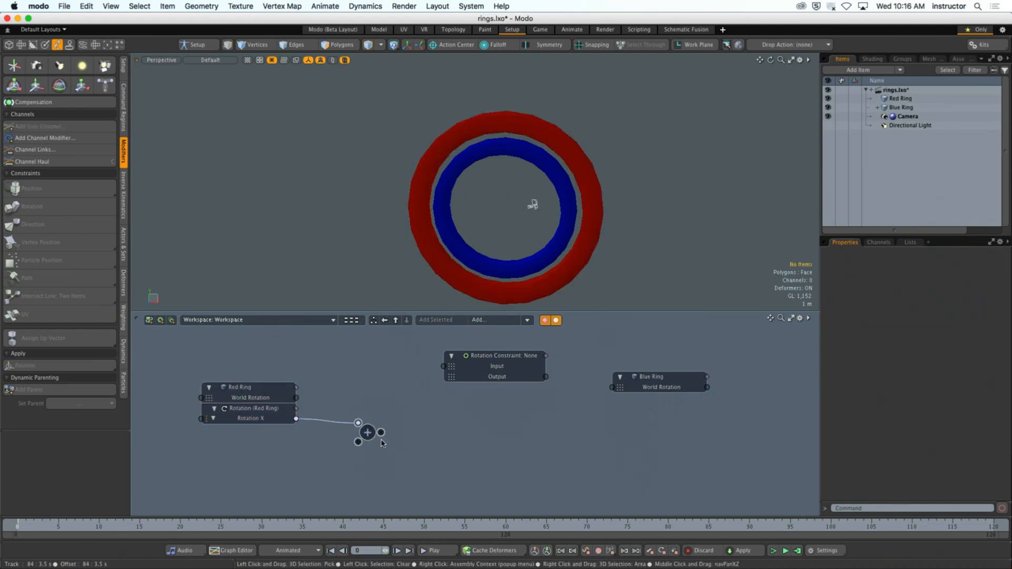
# - Move the Blue Ring node slightly lower and delete the Rotation Constraint node from the schematic
pyautogui.moveTo(500, 365)
pyautogui.mouseDown()
pyautogui.moveTo(509, 365)
pyautogui.moveTo(489, 356)
pyautogui.mouseUp()
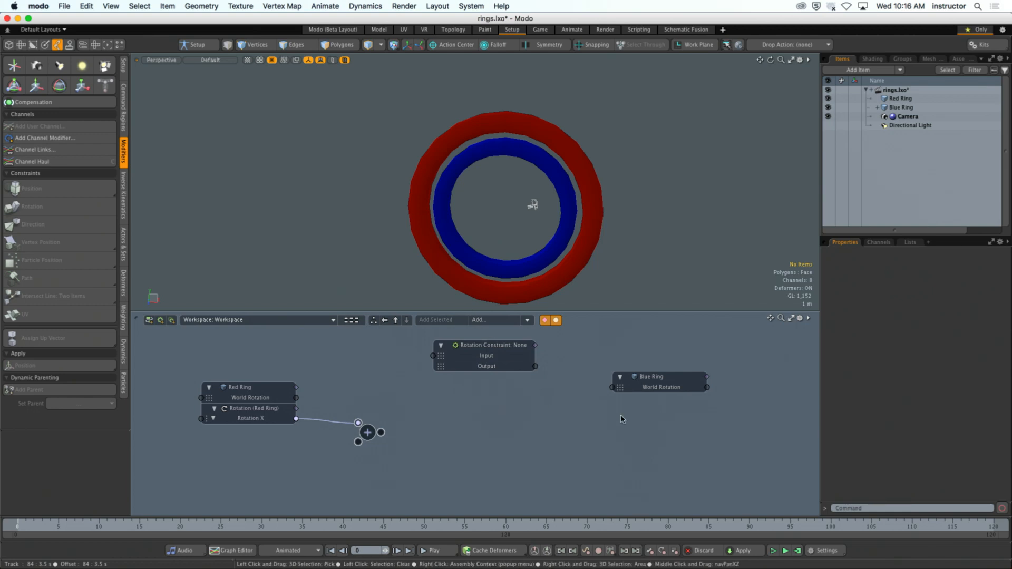
pyautogui.click(650, 385)
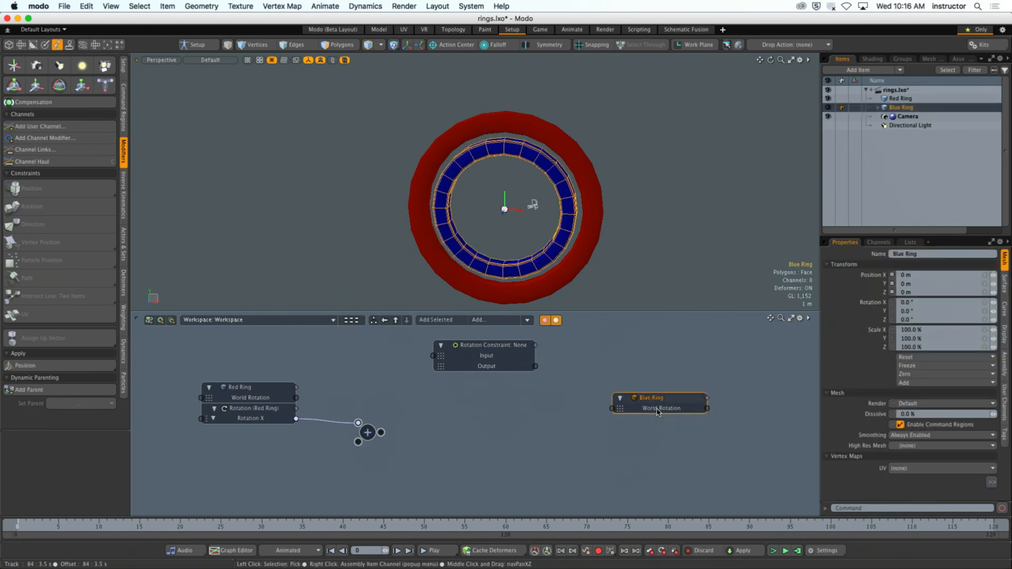
pyautogui.click(432, 425)
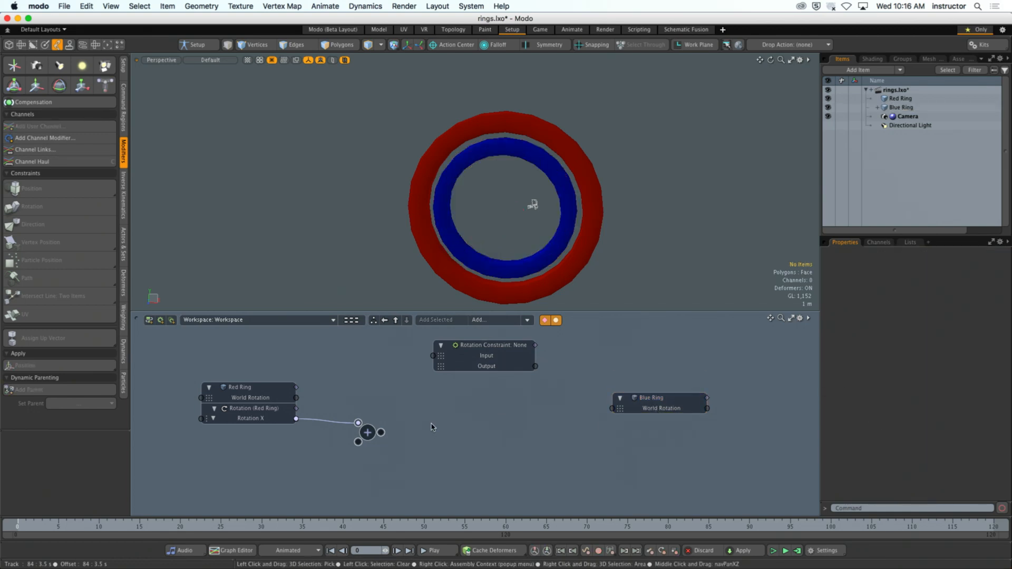
pyautogui.moveTo(471, 352)
pyautogui.mouseDown()
pyautogui.moveTo(450, 360)
pyautogui.moveTo(461, 363)
pyautogui.mouseUp()
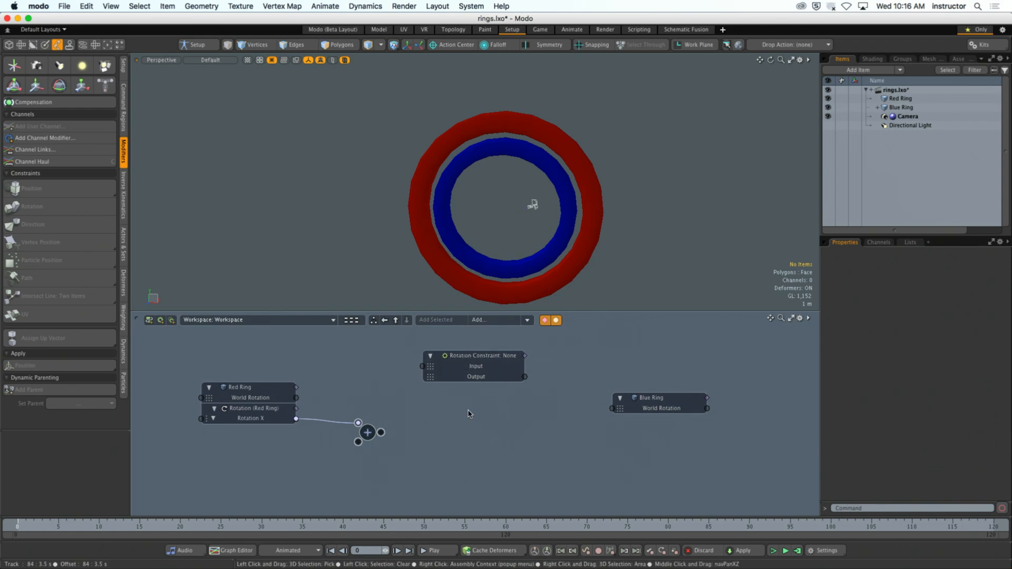
pyautogui.click(493, 374)
pyautogui.press('Delete')
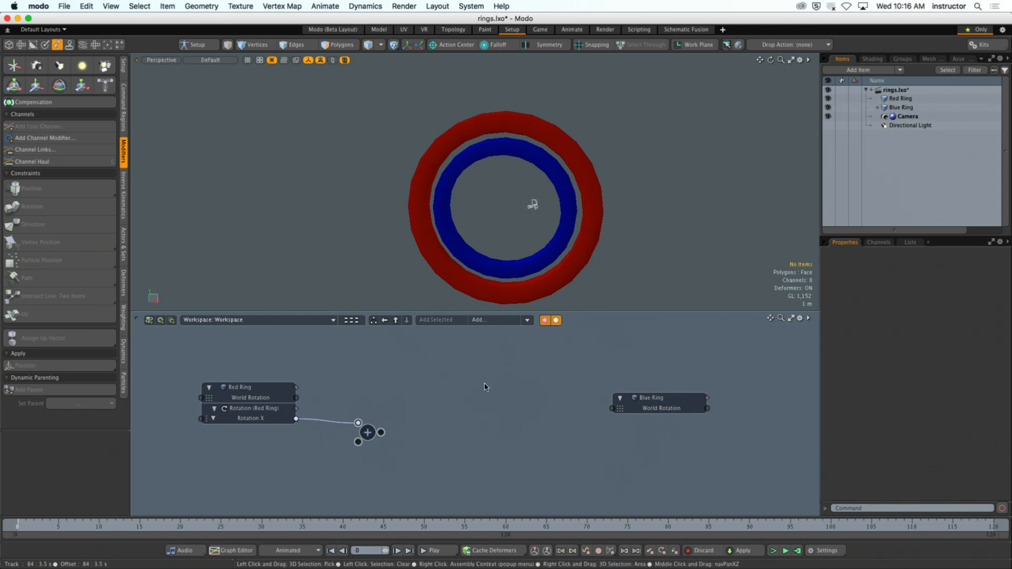
# - Add the Blue Ring's Rotation X channel to the schematic and link the output of the Add node, moved between the rings, to it
pyautogui.moveTo(367, 432); pyautogui.dragTo(462, 421)
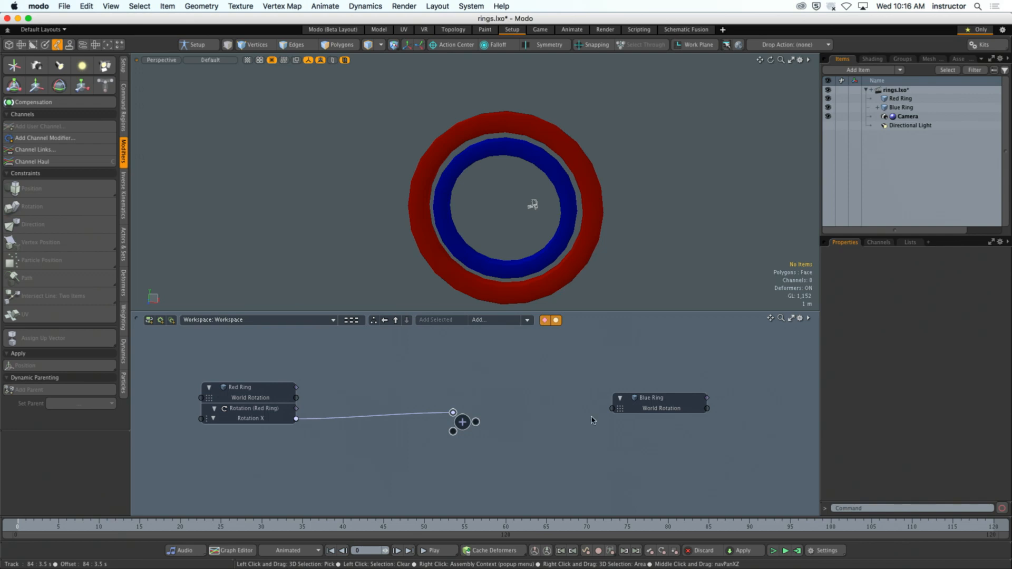
pyautogui.click(655, 401)
pyautogui.click(722, 350)
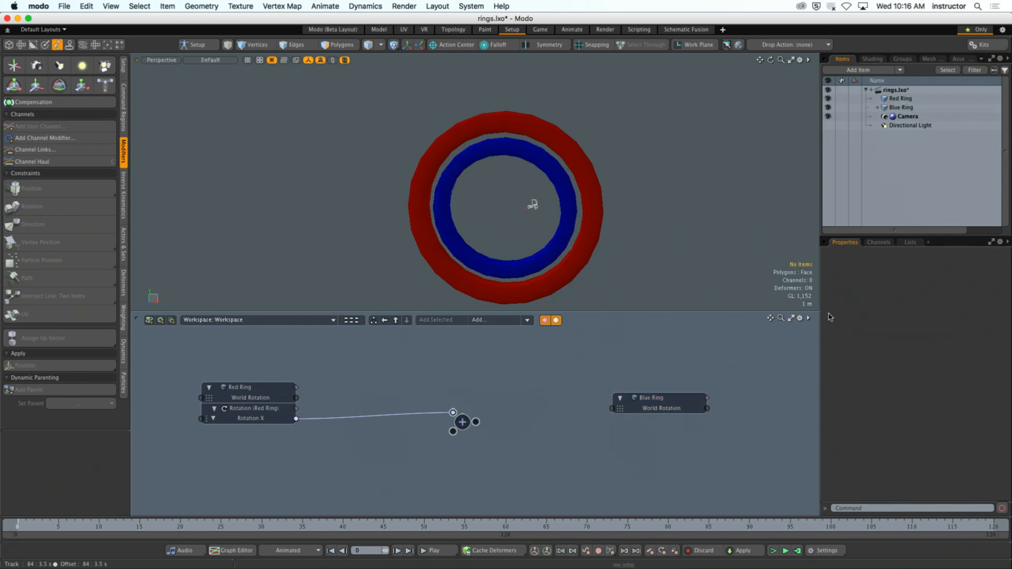
pyautogui.click(902, 107)
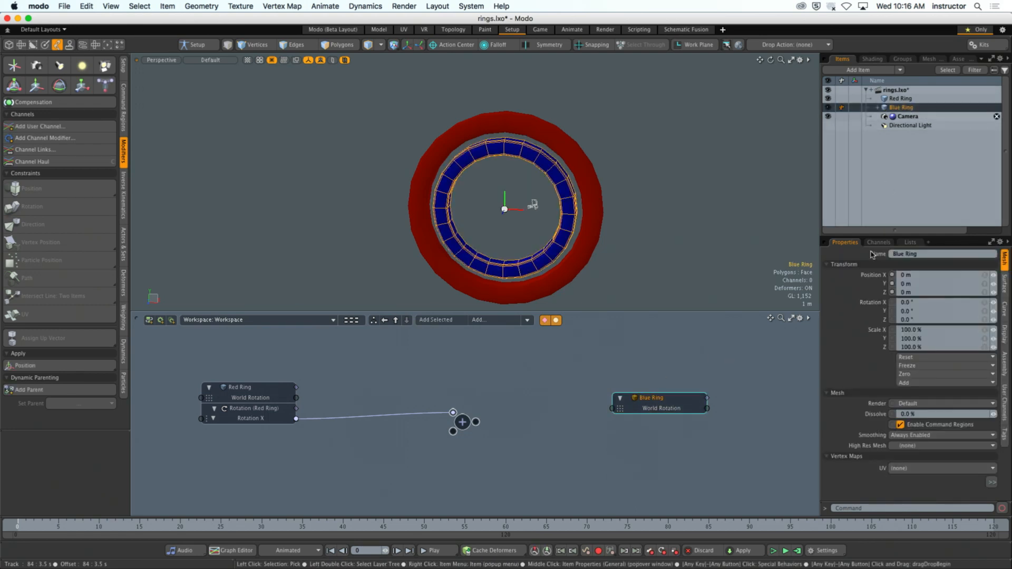
pyautogui.rightClick(868, 307)
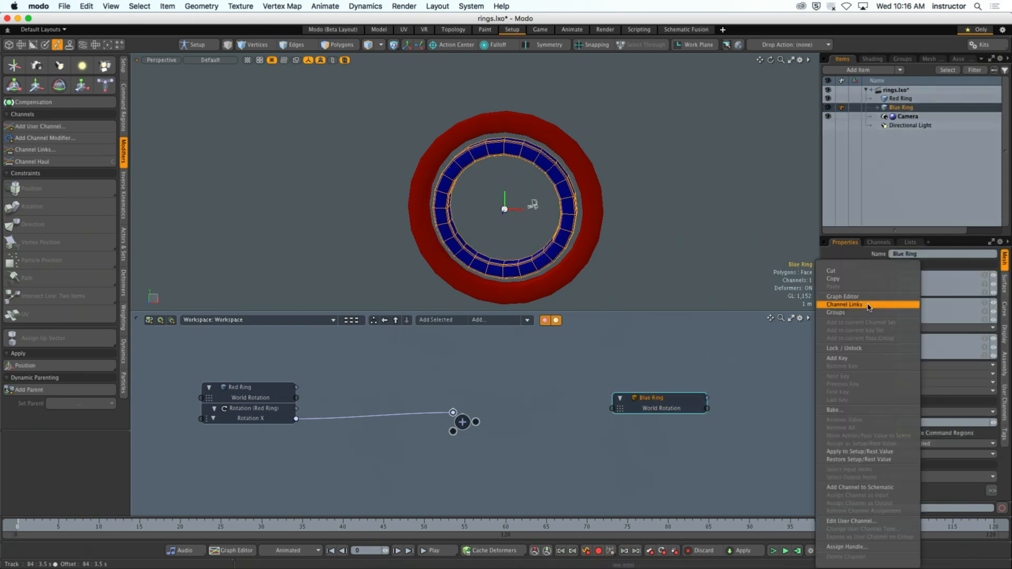
pyautogui.click(854, 491)
pyautogui.moveTo(476, 421); pyautogui.dragTo(616, 431)
# - Change the Add node's operation to Multiply and set its Value B to -1
pyautogui.click(461, 422)
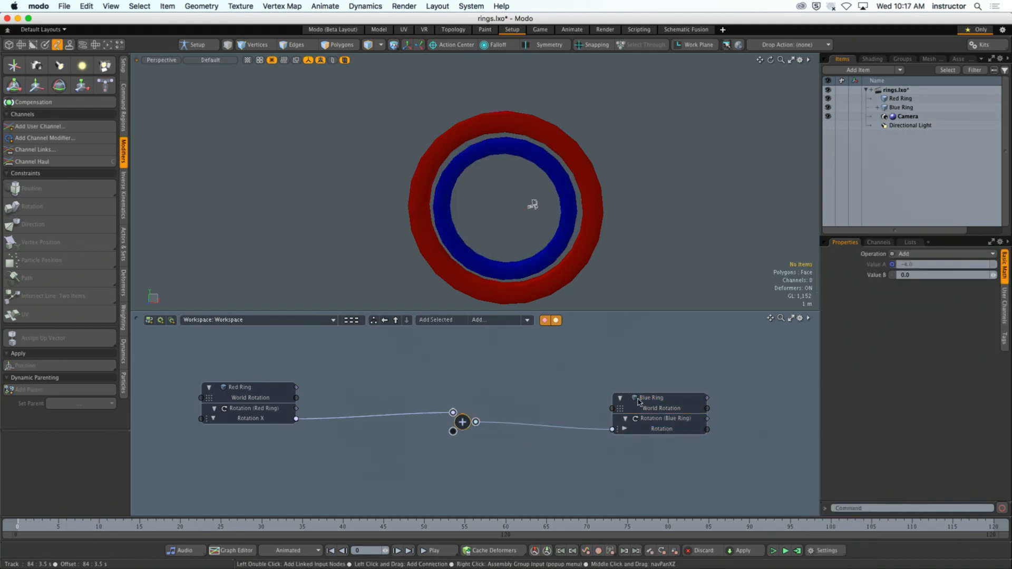
pyautogui.click(938, 254)
pyautogui.click(922, 271)
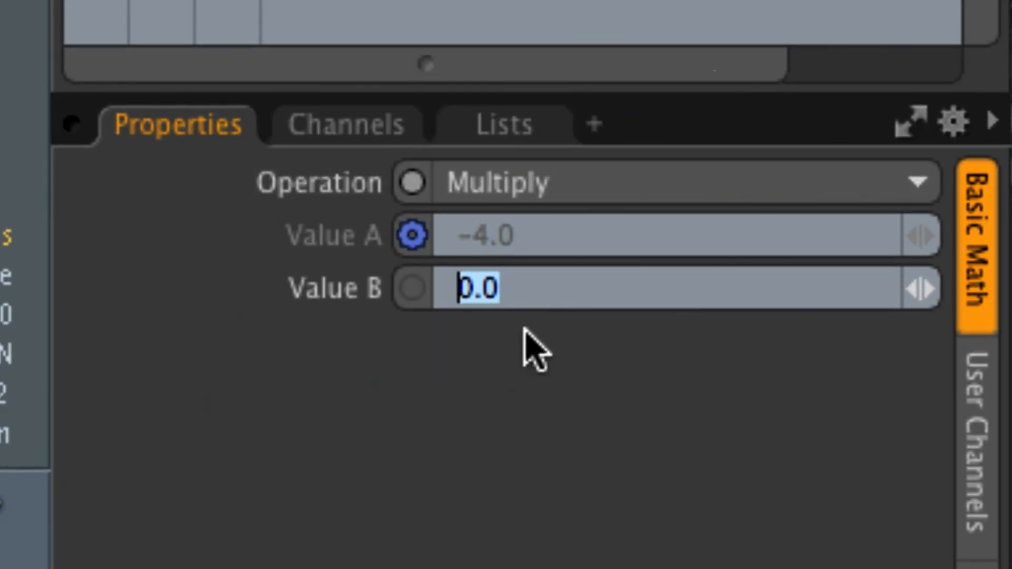
pyautogui.write('-1')
pyautogui.press('Return')
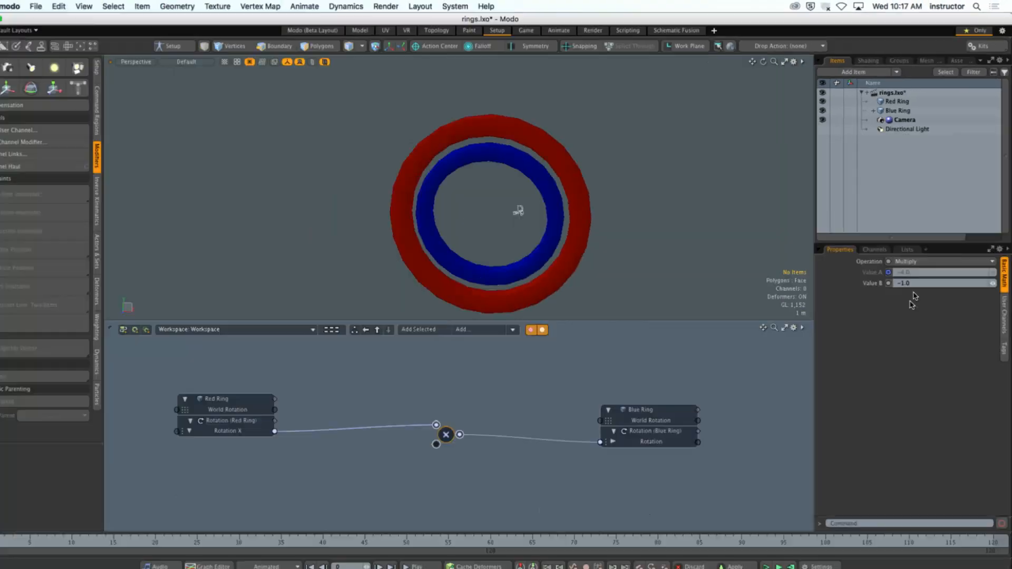
pyautogui.click(513, 416)
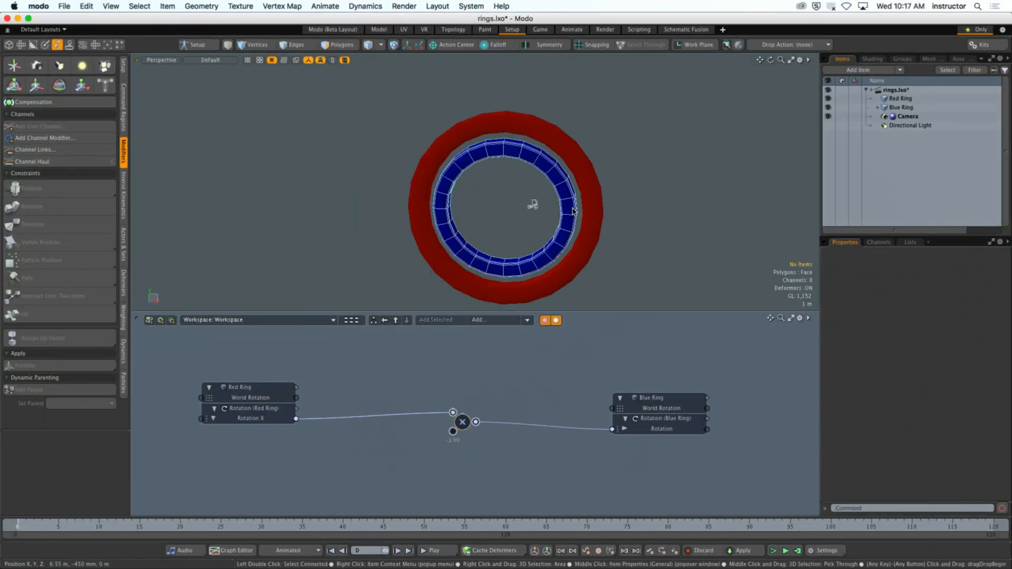
# - Test the link by rotating the Red Ring about its Y and X axes with the Transform tool, and undo the rotations
pyautogui.click(592, 215)
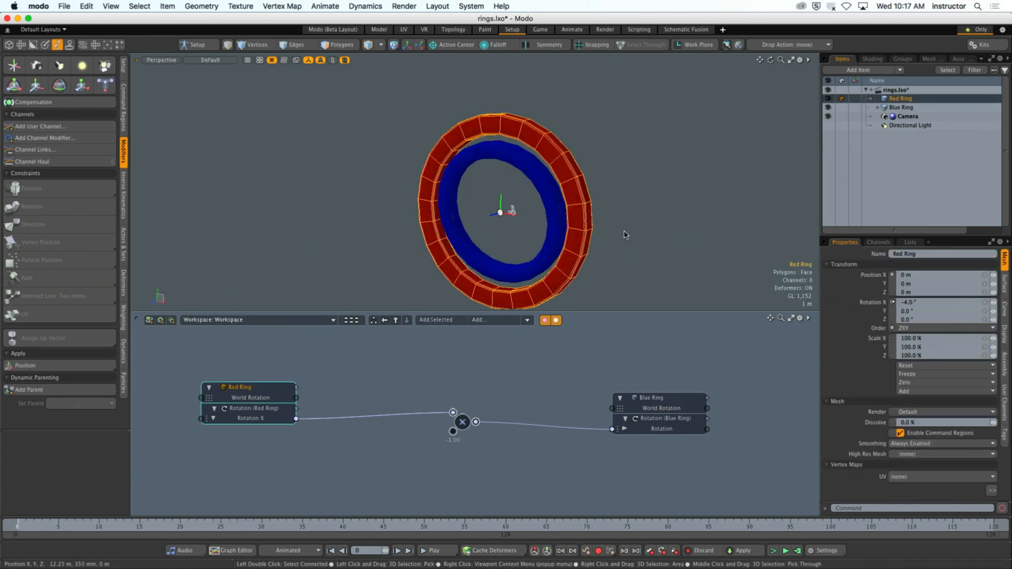
pyautogui.press('e')
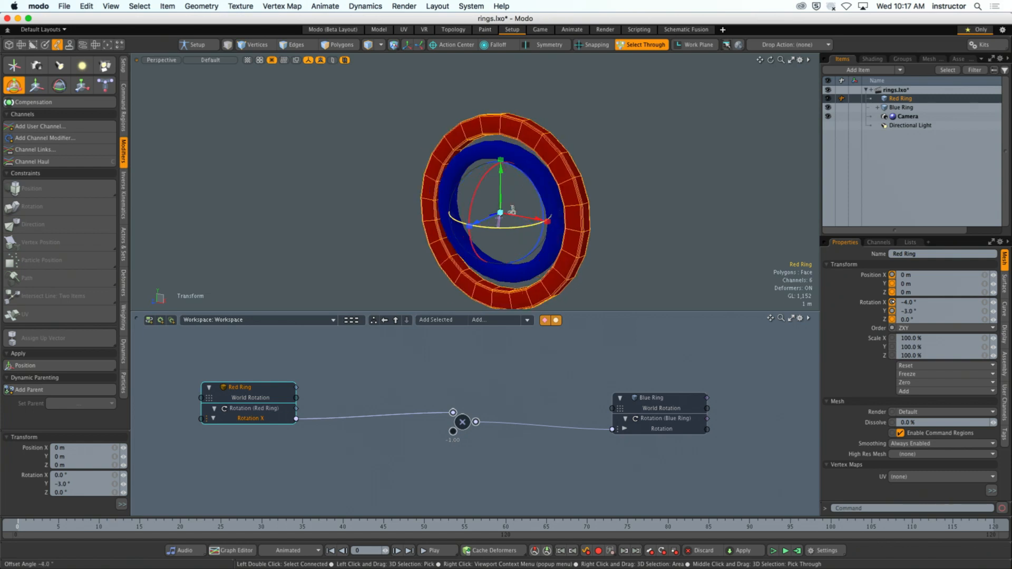
pyautogui.press('super+z')
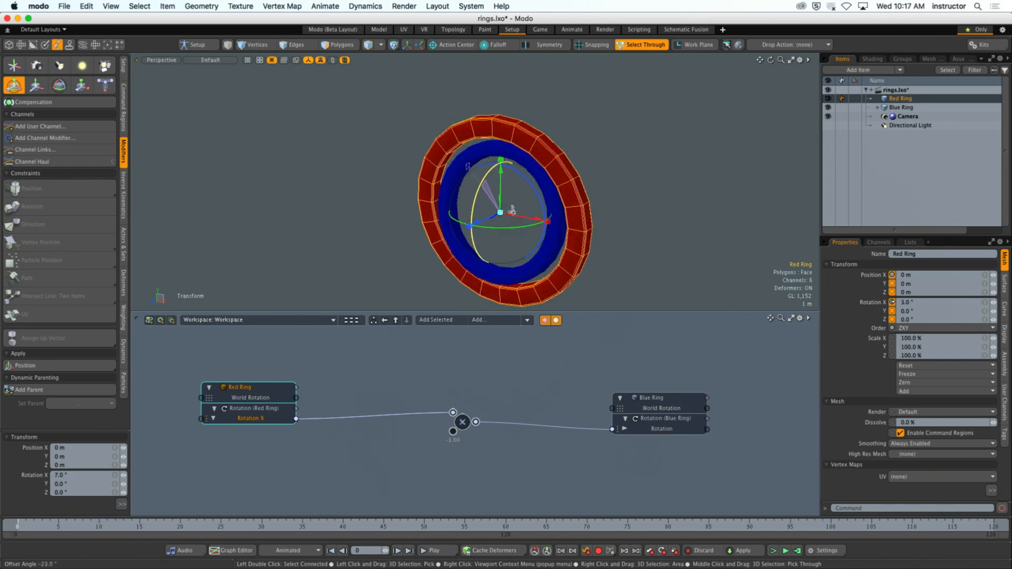
pyautogui.moveTo(385, 189); pyautogui.dragTo(387, 185)
pyautogui.press('super+z')
pyautogui.press('super+z')
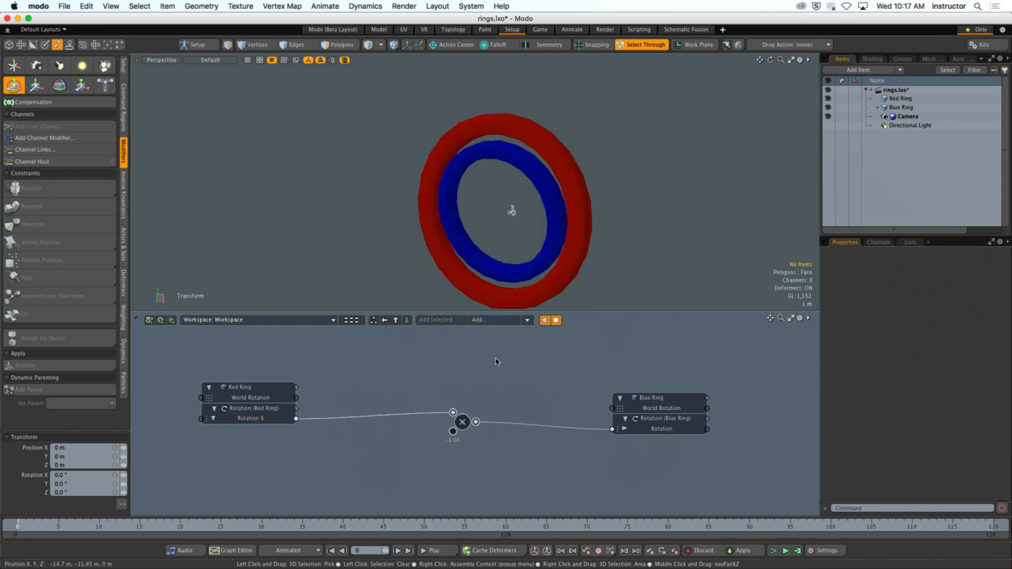
# - Move the Multiply node higher in the schematic, between the Red Ring and Blue Ring nodes
pyautogui.keyDown('alt'); pyautogui.keyDown('shift'); pyautogui.moveTo(496, 394); pyautogui.dragTo(485, 375); pyautogui.keyUp('shift'); pyautogui.keyUp('alt')
pyautogui.keyDown('ctrl'); pyautogui.keyDown('alt'); pyautogui.moveTo(484, 376); pyautogui.dragTo(470, 413); pyautogui.keyUp('alt'); pyautogui.keyUp('ctrl')
pyautogui.click(257, 411)
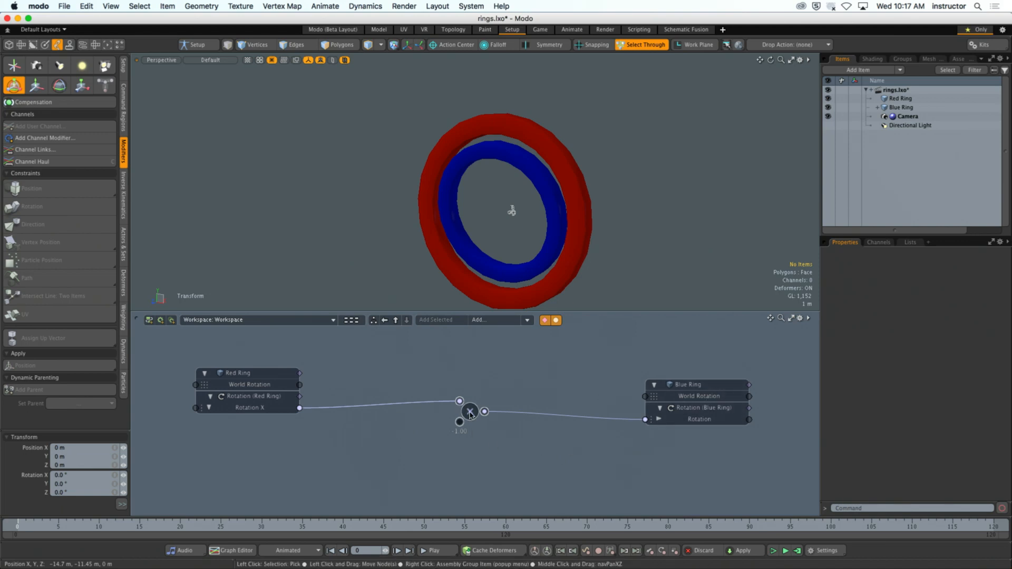
pyautogui.moveTo(468, 411); pyautogui.dragTo(469, 377)
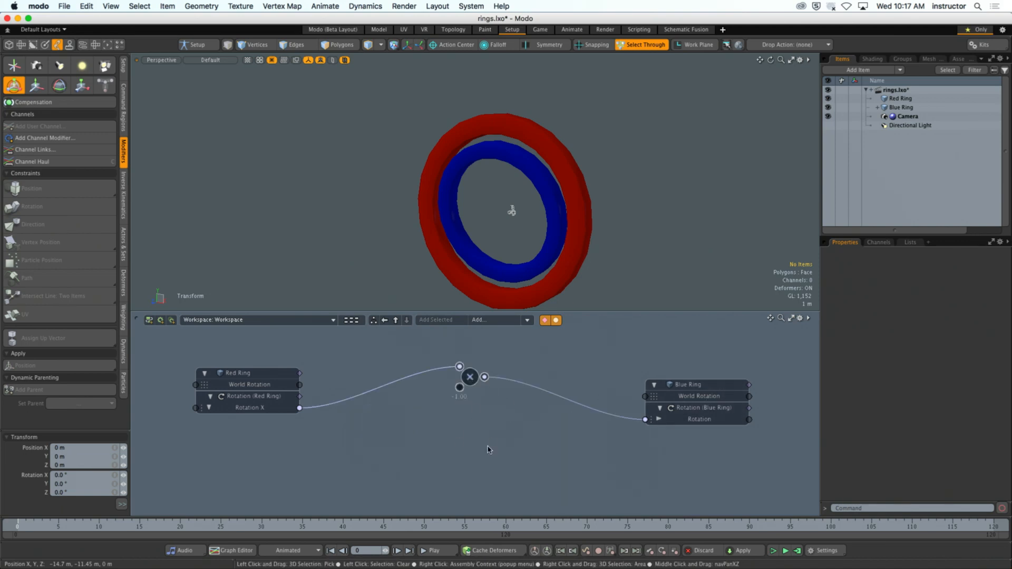
# - Add the Red Ring's Rotation Y and Rotation Z channels to the schematic
pyautogui.click(252, 407)
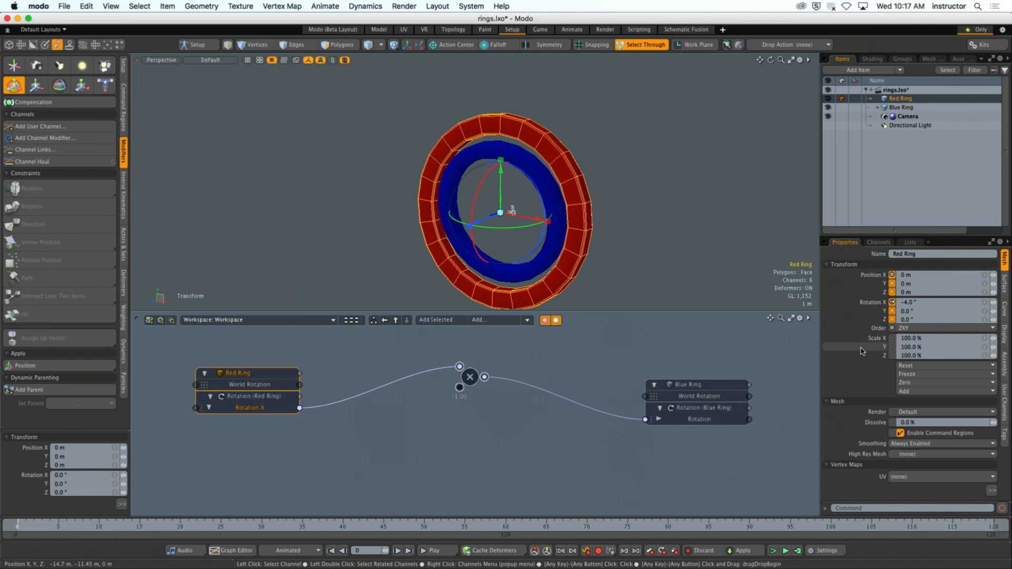
pyautogui.click(869, 312)
pyautogui.rightClick(868, 312)
pyautogui.press('Escape')
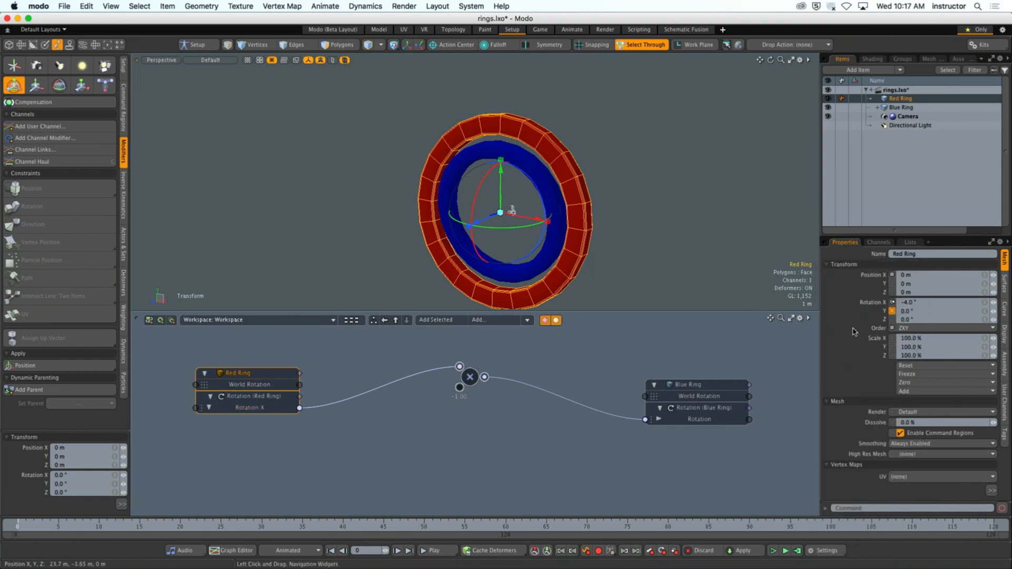
pyautogui.keyDown('shift'); pyautogui.click(857, 319); pyautogui.keyUp('shift')
pyautogui.rightClick(857, 319)
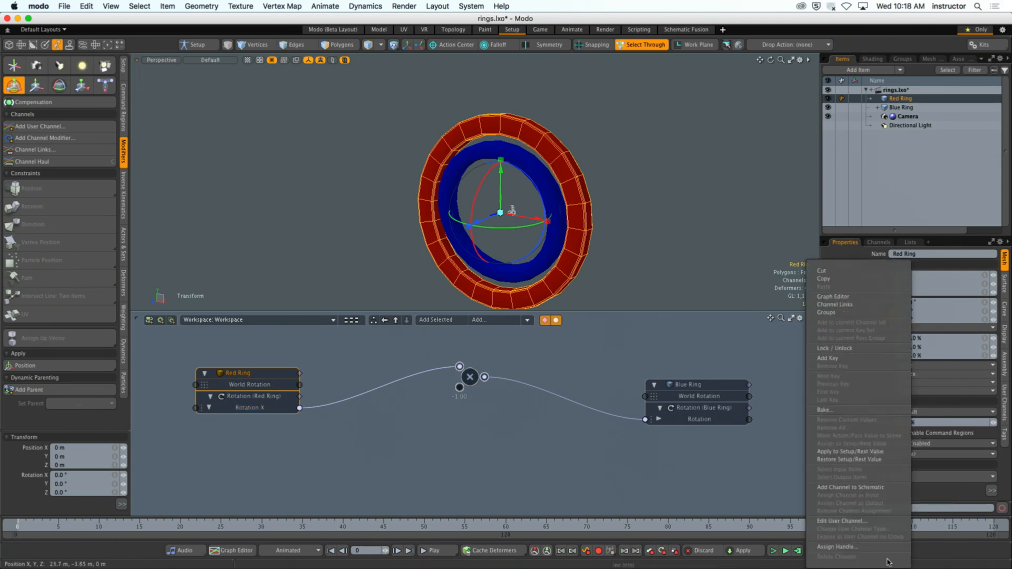
pyautogui.click(850, 487)
pyautogui.click(437, 490)
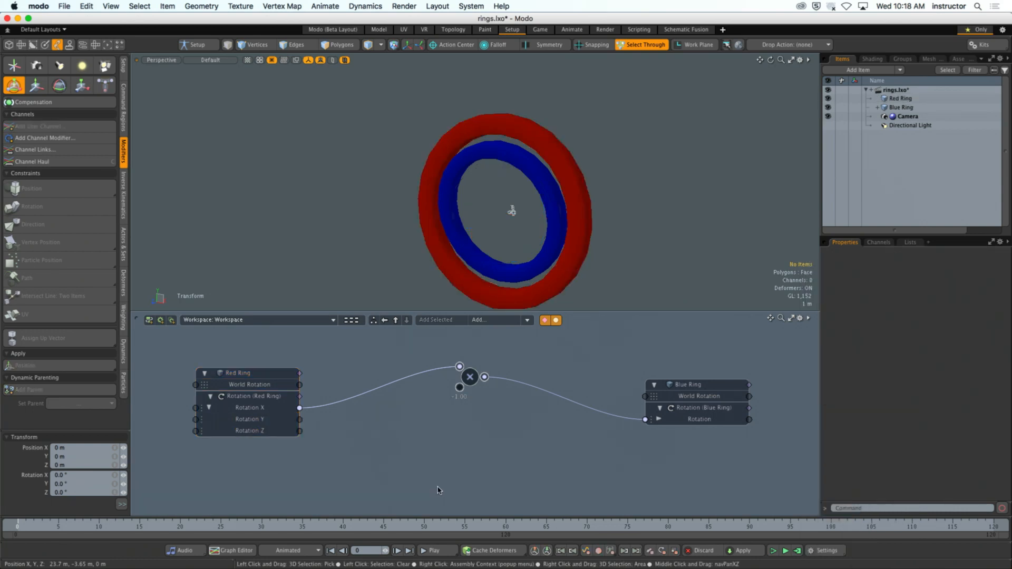
# - Add the Blue Ring's Rotation Y and Rotation Z channels to the schematic and expand the node's rotation channels
pyautogui.click(713, 385)
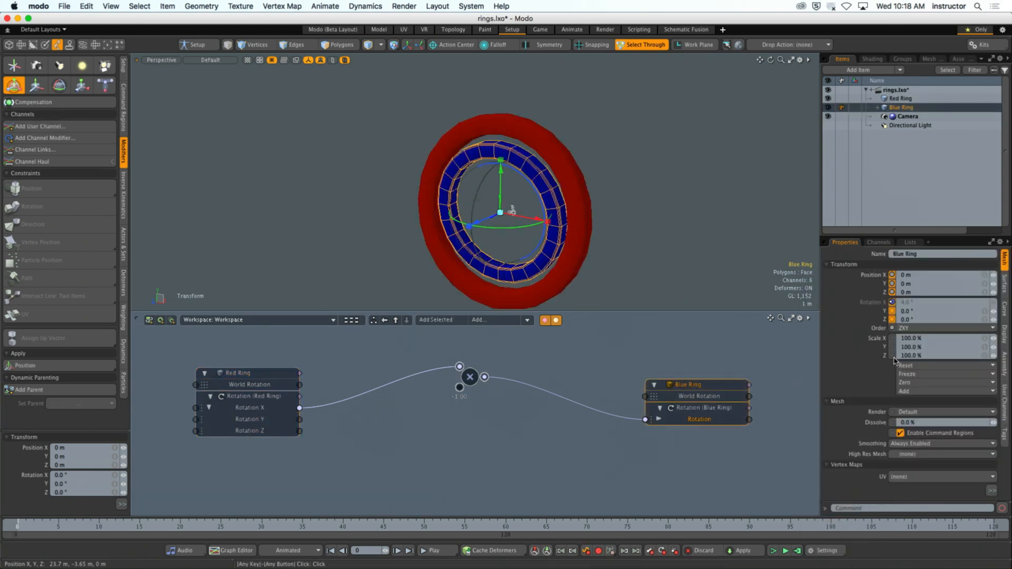
pyautogui.rightClick(865, 320)
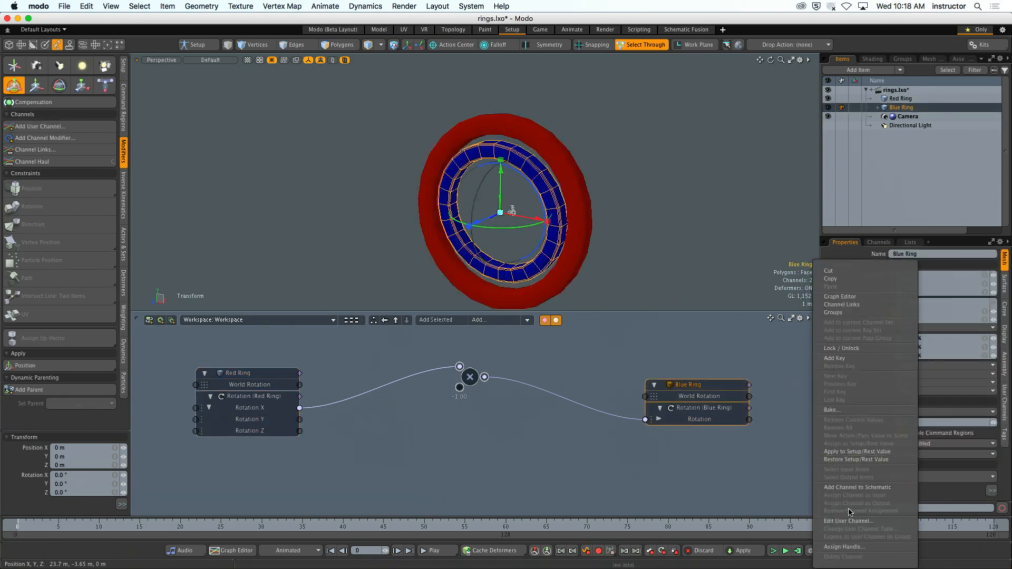
pyautogui.click(850, 487)
pyautogui.click(653, 483)
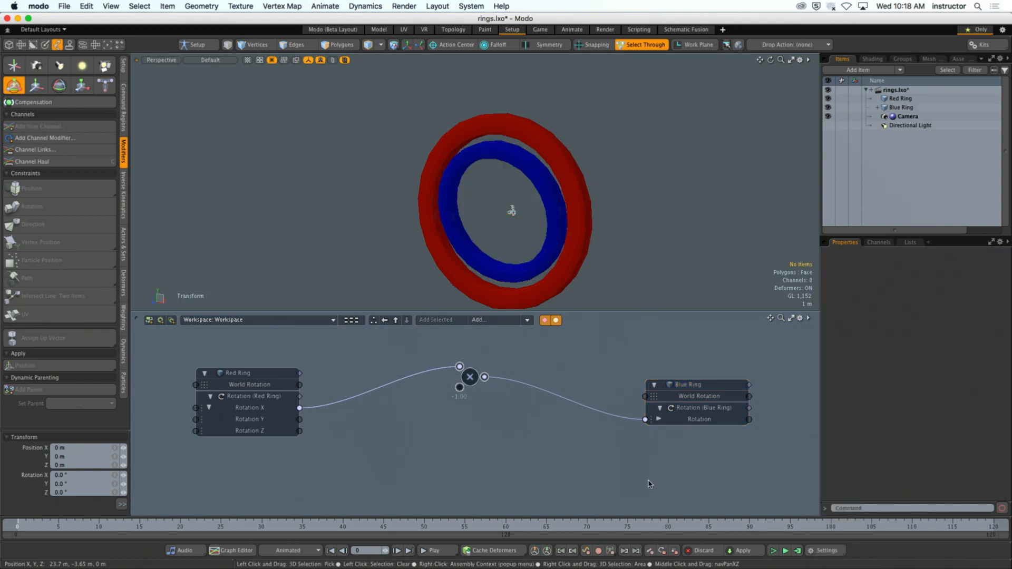
pyautogui.click(688, 420)
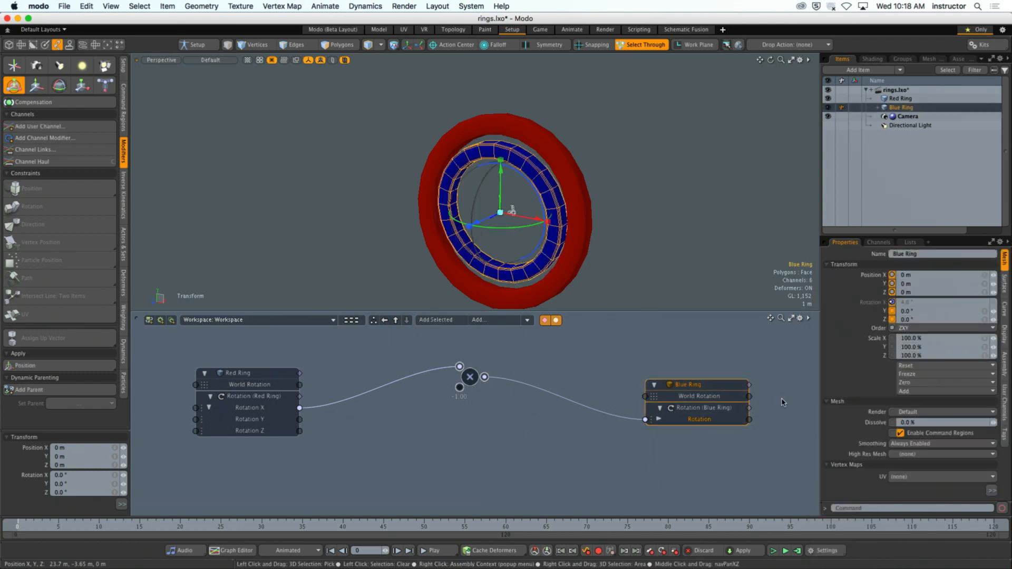
pyautogui.rightClick(866, 320)
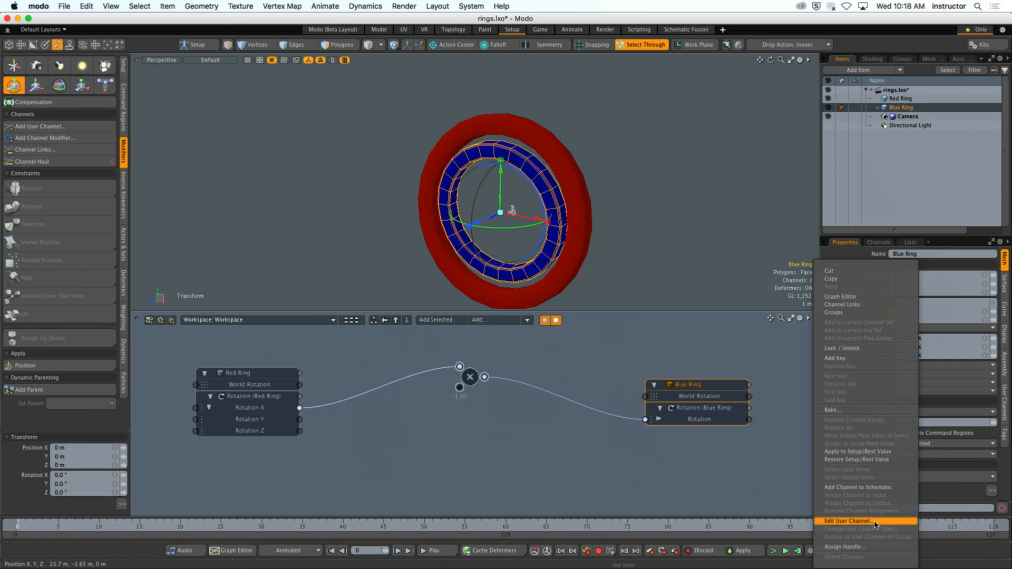
pyautogui.click(870, 486)
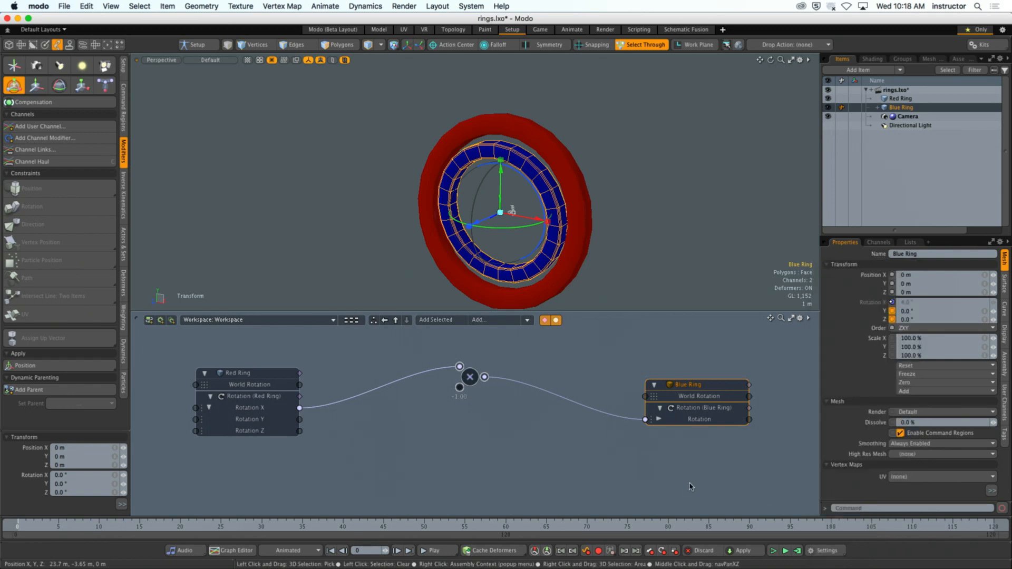
pyautogui.click(662, 436)
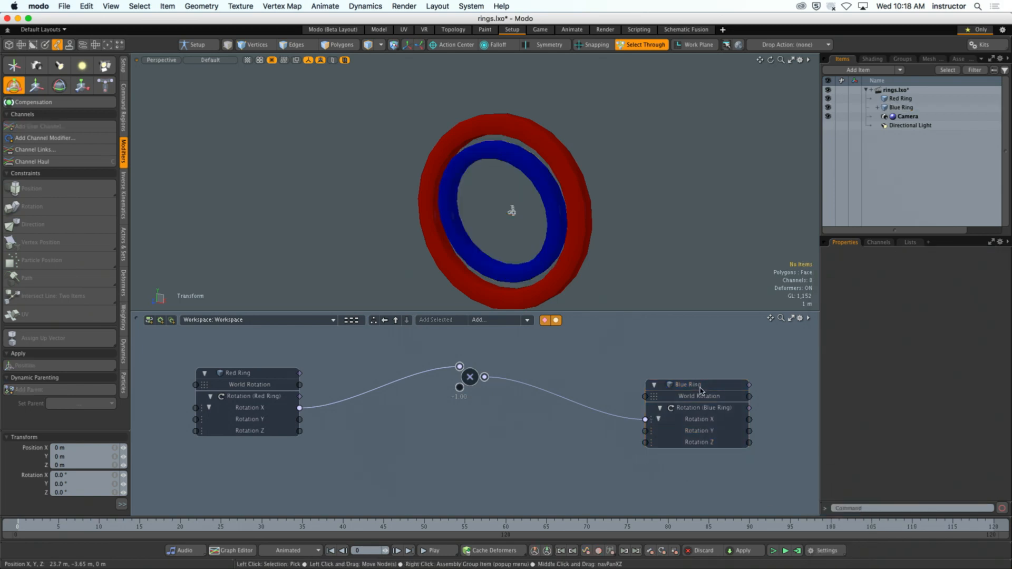
pyautogui.click(658, 419)
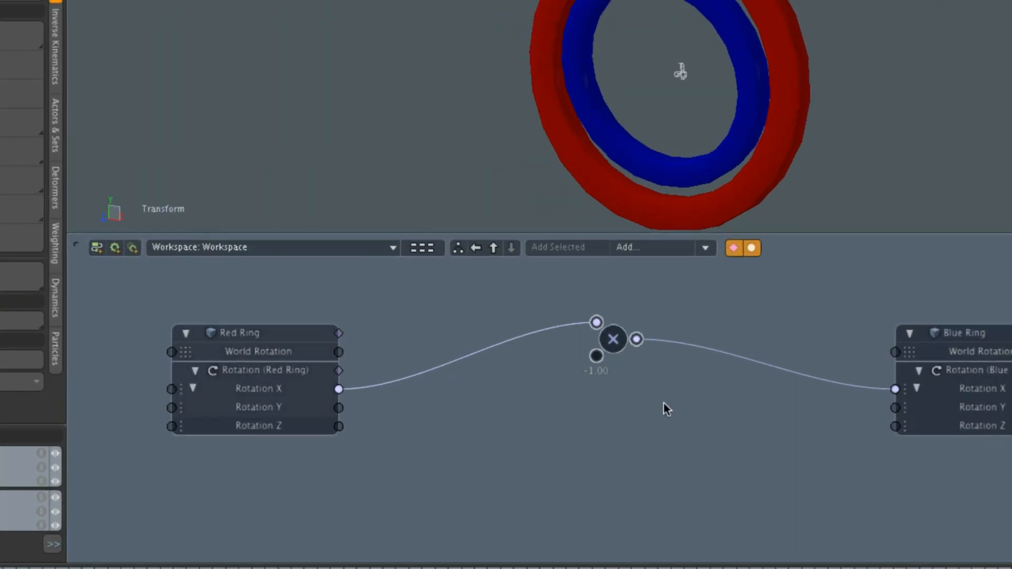
# - Try linking the Red Ring's Rotation Y to the Multiply node's first input, and link Rotation X back to that input
pyautogui.moveTo(240, 408); pyautogui.dragTo(497, 323)
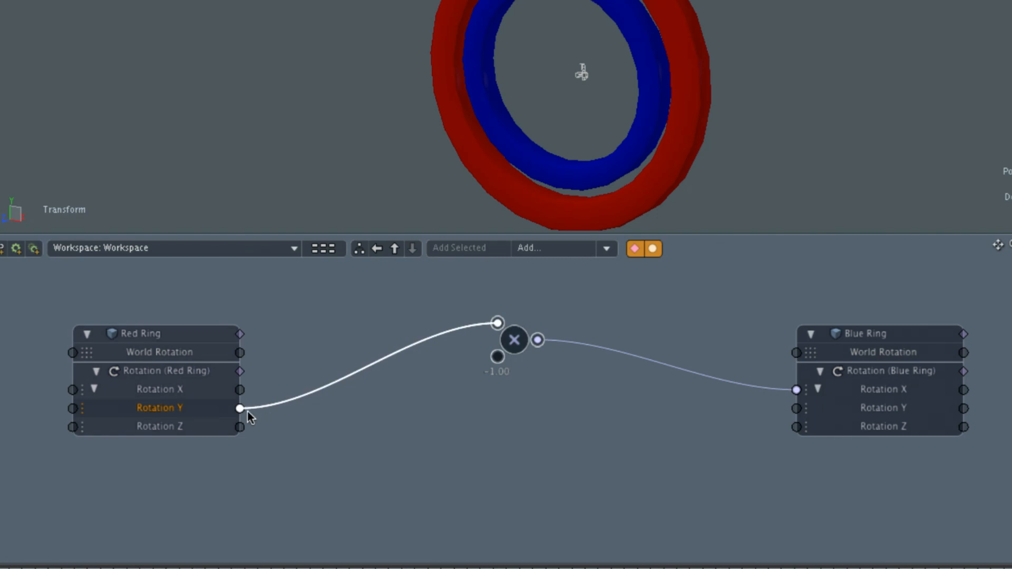
pyautogui.moveTo(240, 390); pyautogui.dragTo(499, 327)
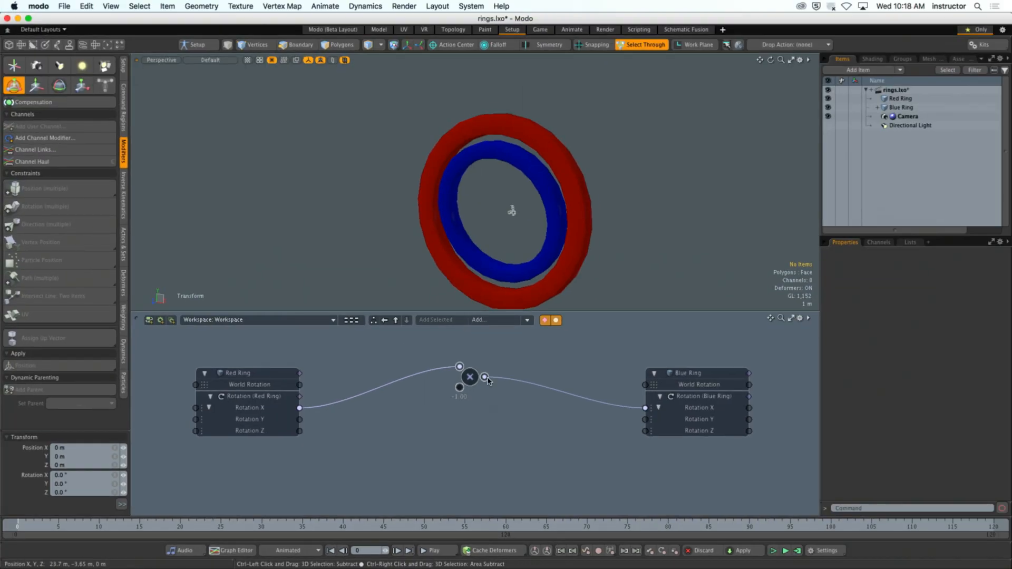
# - Add a second Basic Math Multiply node below the first and link the Red Ring's Rotation Y through it to the Blue Ring's Rotation Y
pyautogui.click(527, 319)
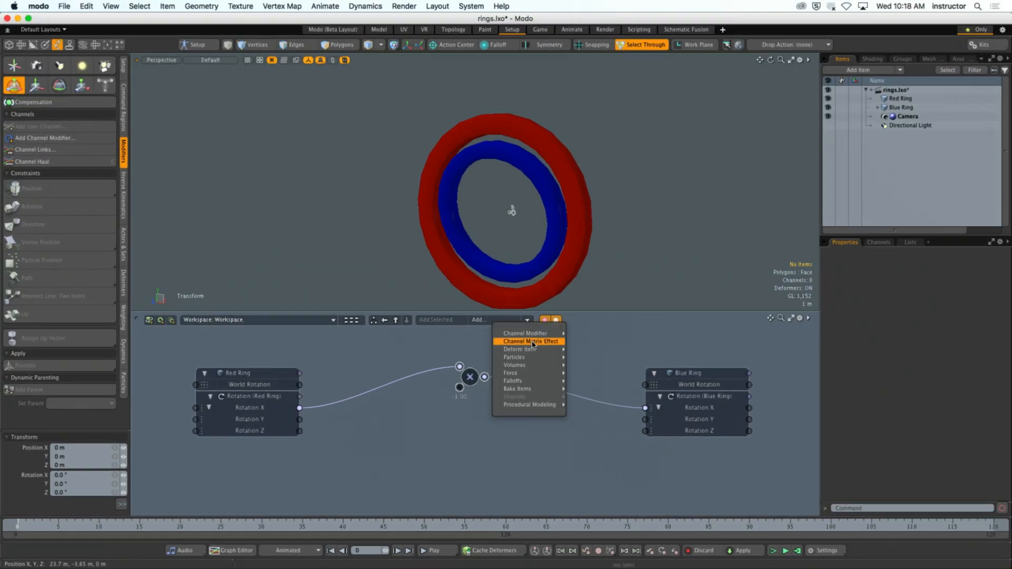
pyautogui.moveTo(539, 334)
pyautogui.moveTo(580, 373)
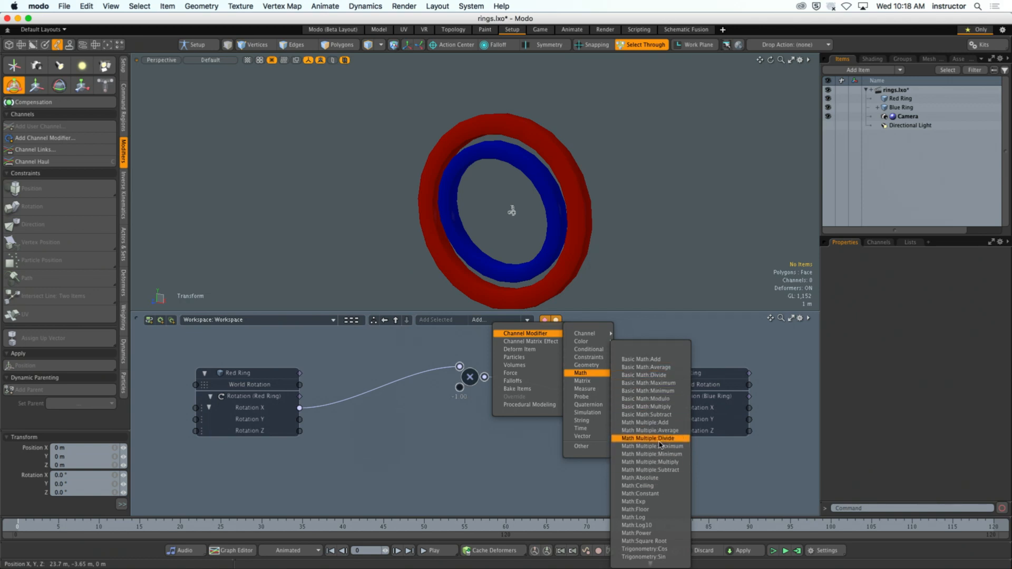
pyautogui.click(643, 406)
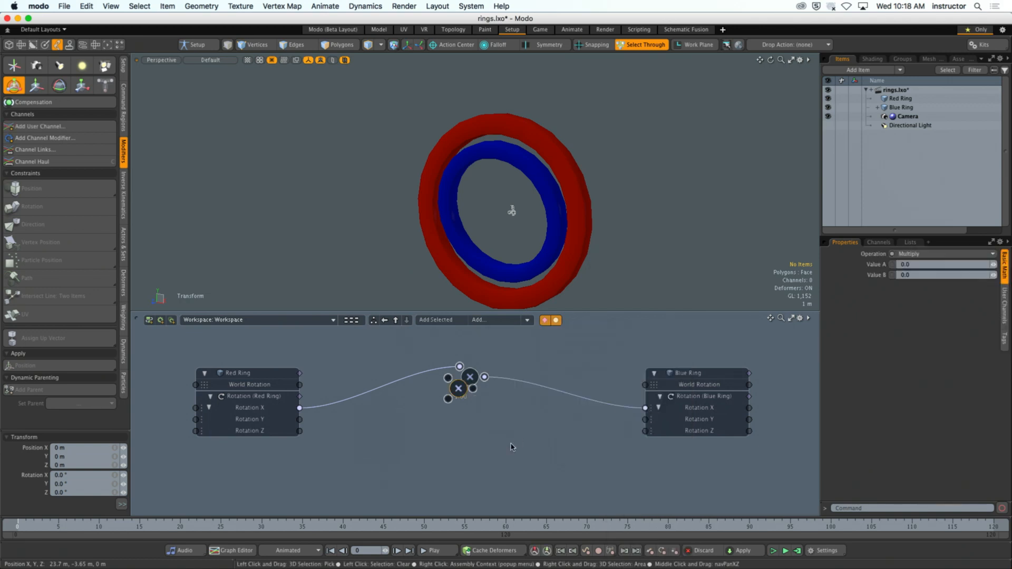
pyautogui.moveTo(460, 390); pyautogui.dragTo(471, 425)
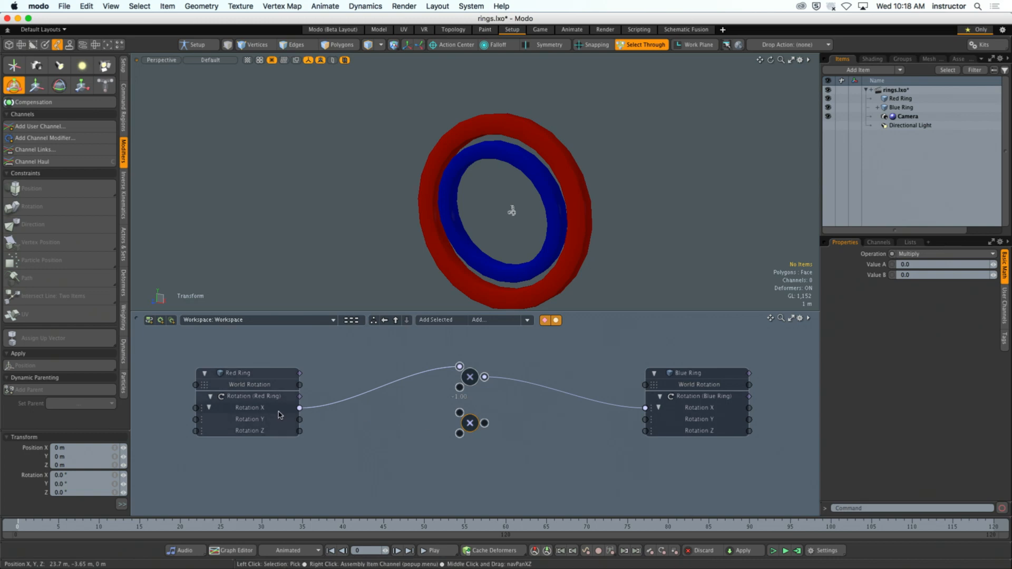
pyautogui.moveTo(299, 419); pyautogui.dragTo(640, 420)
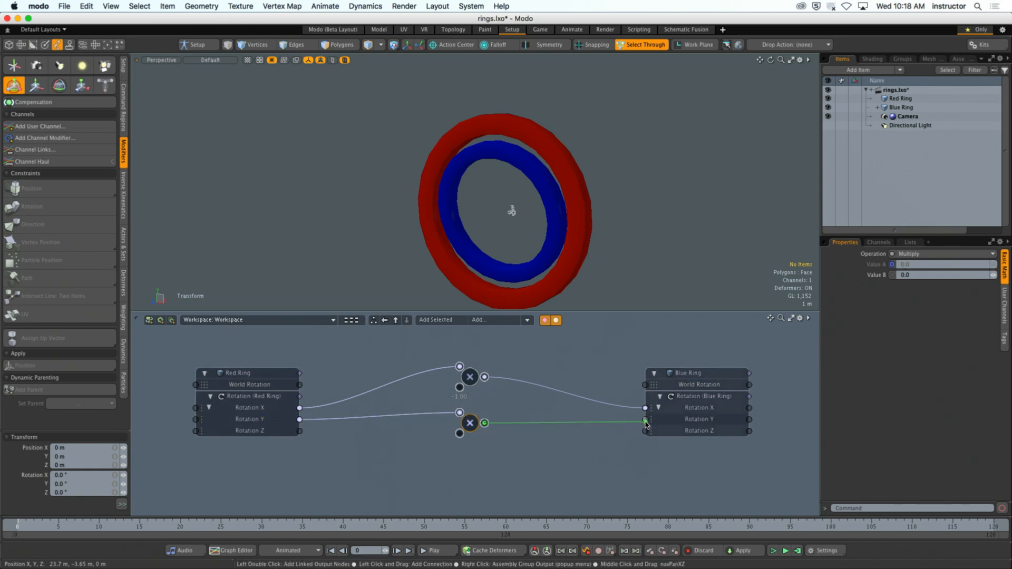
# - Add a third Basic Math Multiply node below the others and link the Red Ring's Rotation Z through it to the Blue Ring's Rotation Z
pyautogui.click(527, 320)
pyautogui.moveTo(527, 334)
pyautogui.moveTo(580, 373)
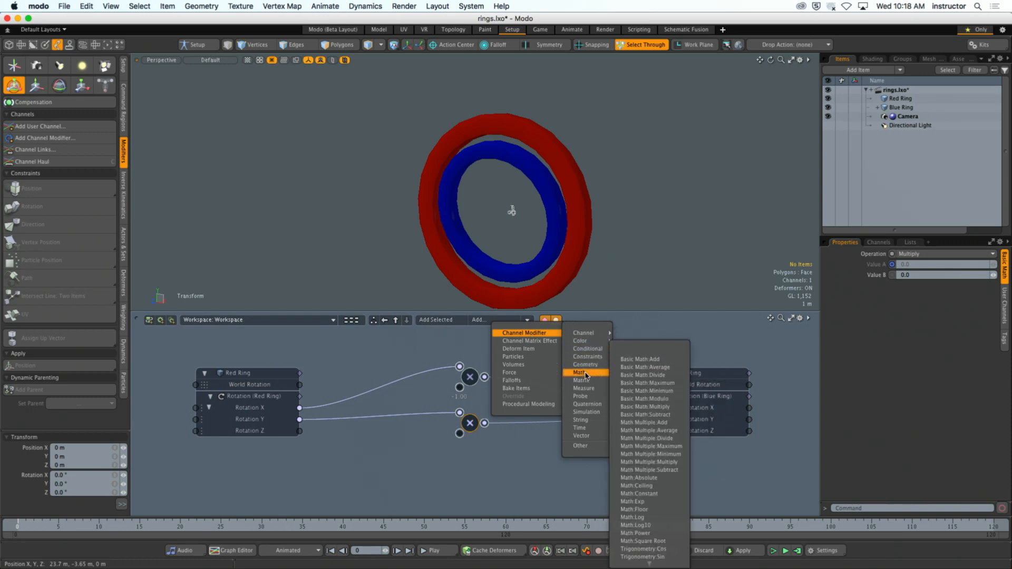
pyautogui.click(645, 407)
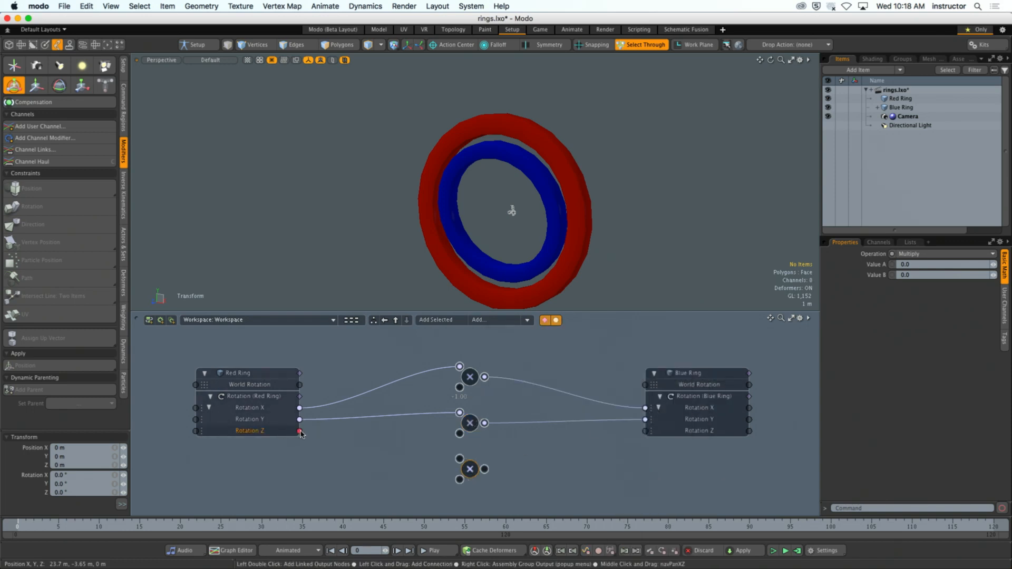
pyautogui.moveTo(300, 431); pyautogui.dragTo(645, 431)
# - Set Value B to -1.0 on the Multiply nodes that drive the Blue Ring's Rotation Y and Rotation Z
pyautogui.click(470, 423)
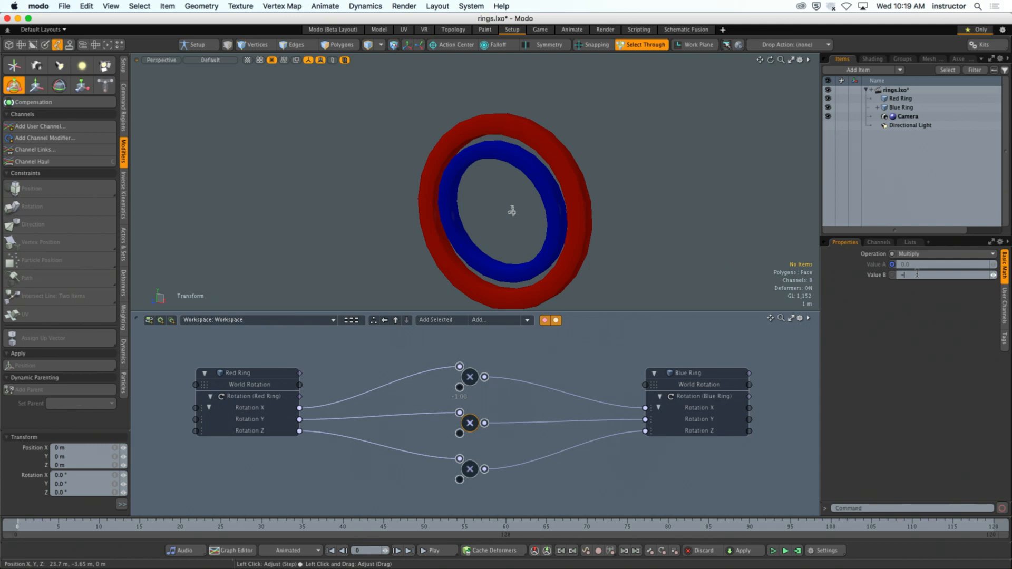
pyautogui.click(545, 469)
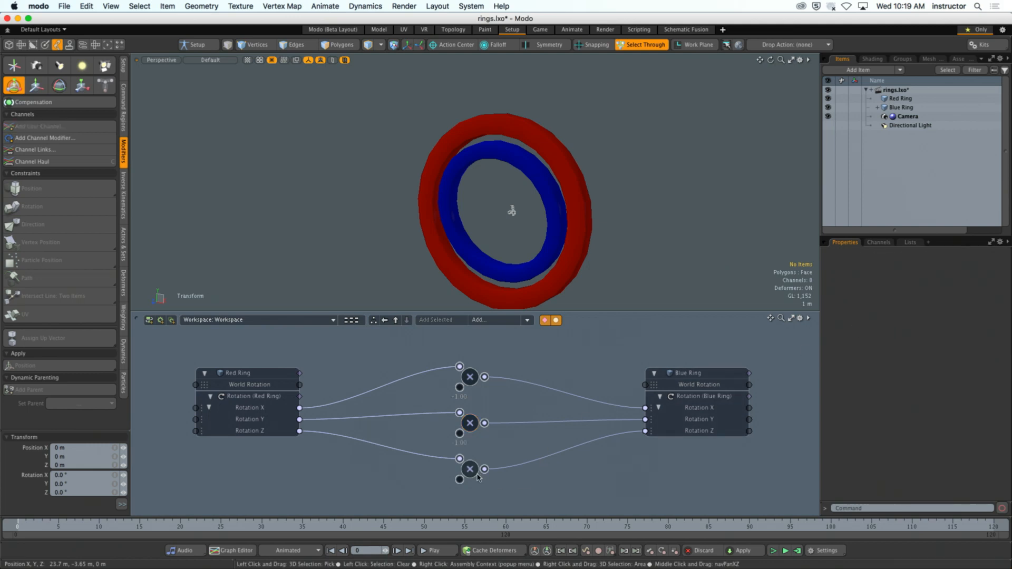
pyautogui.click(477, 477)
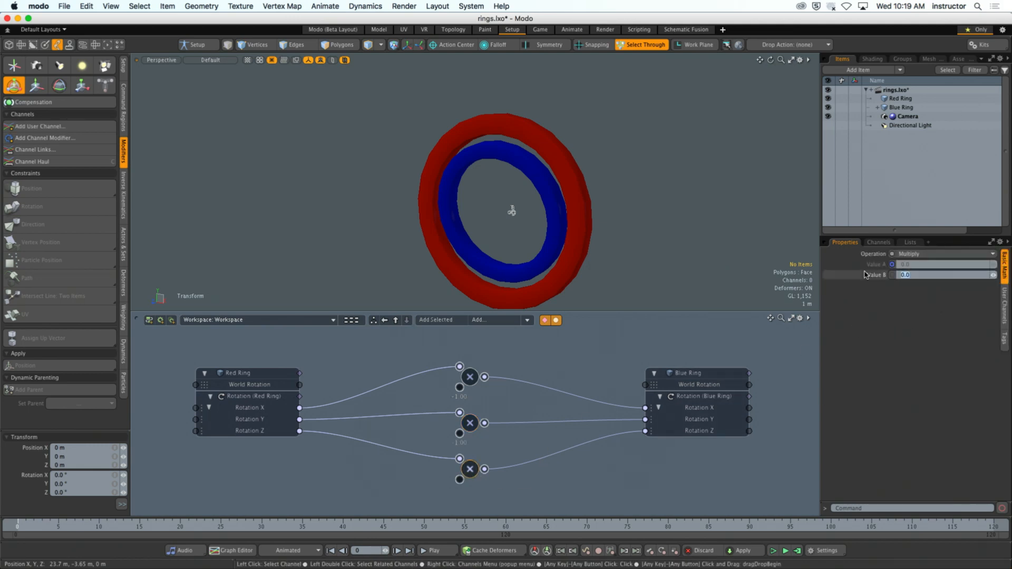
pyautogui.click(636, 485)
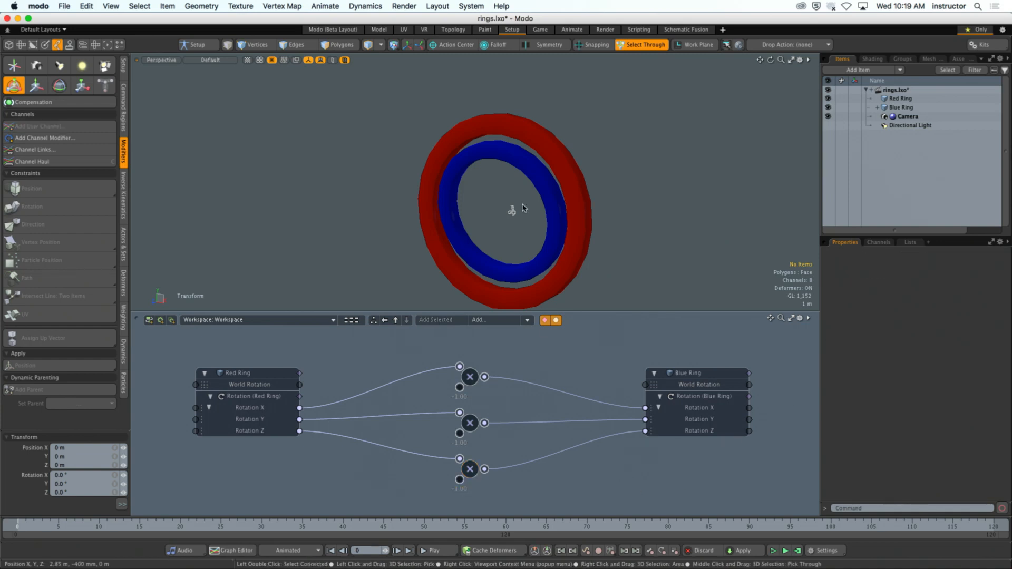
# - Rotate the Red Ring about several axes to test the inverse links to the Blue Ring, and deselect it
pyautogui.click(588, 183)
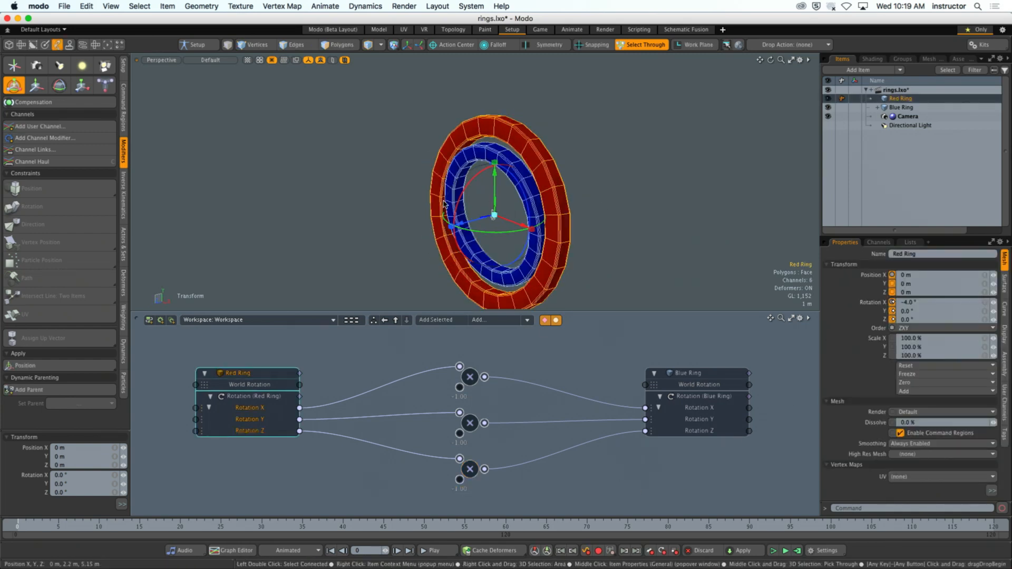
pyautogui.moveTo(459, 194); pyautogui.dragTo(440, 188)
pyautogui.moveTo(534, 213); pyautogui.dragTo(562, 242)
pyautogui.click(389, 504)
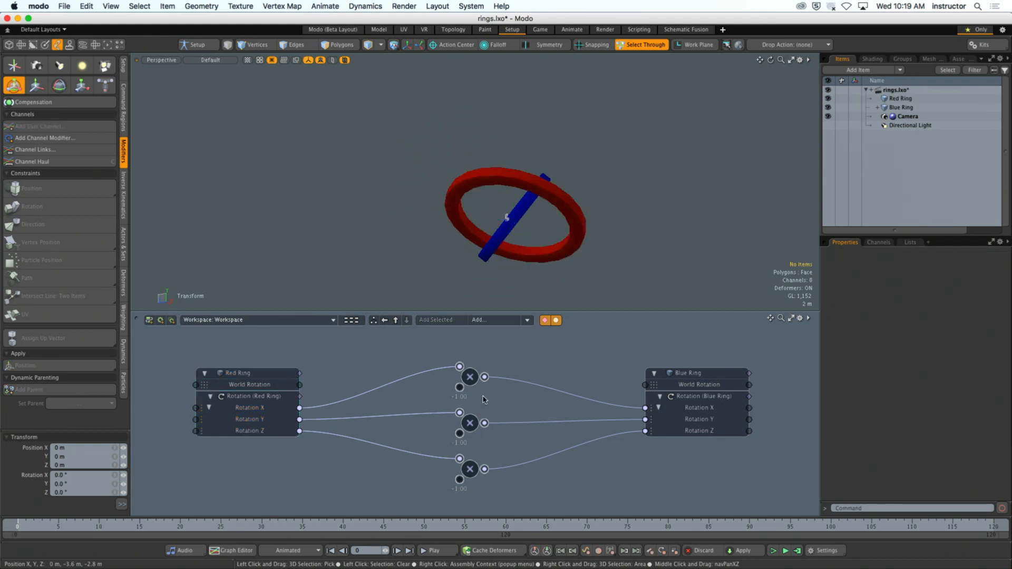
# - Rotate the Red Ring further to -353.5° in X, 23° in Y and -12.5° in Z
pyautogui.click(500, 204)
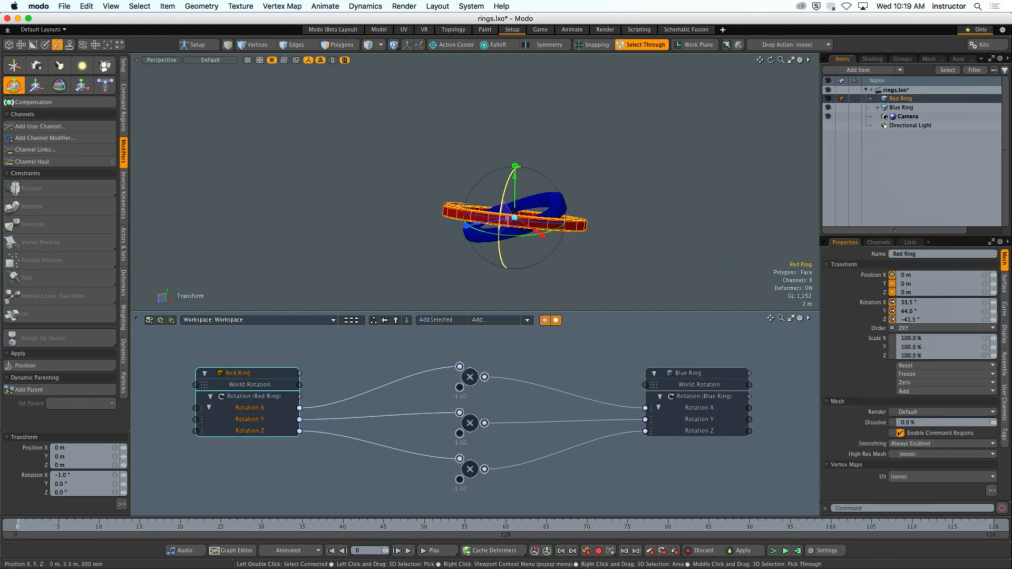
pyautogui.moveTo(503, 203); pyautogui.dragTo(501, 210)
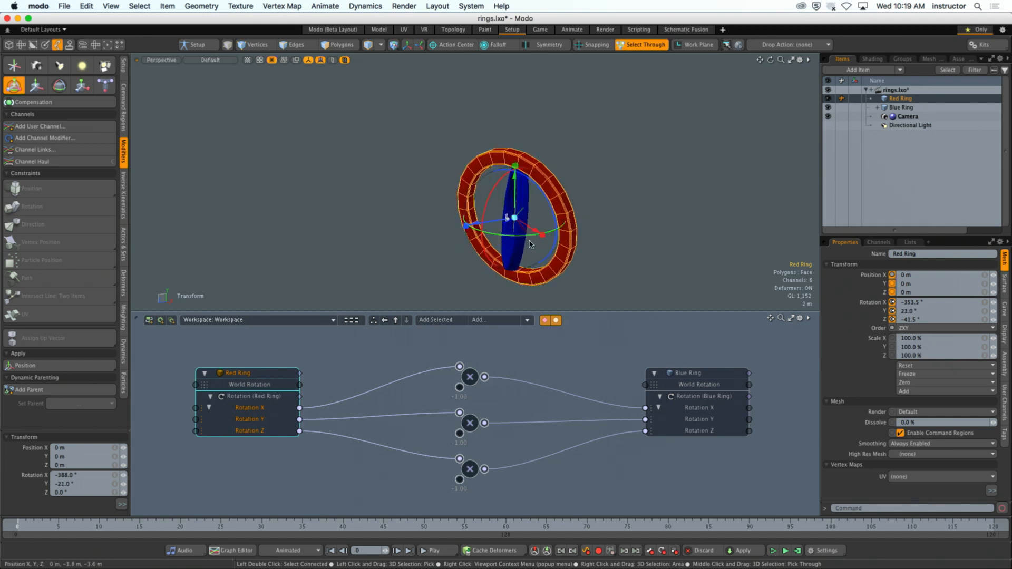
pyautogui.moveTo(549, 207); pyautogui.dragTo(552, 234)
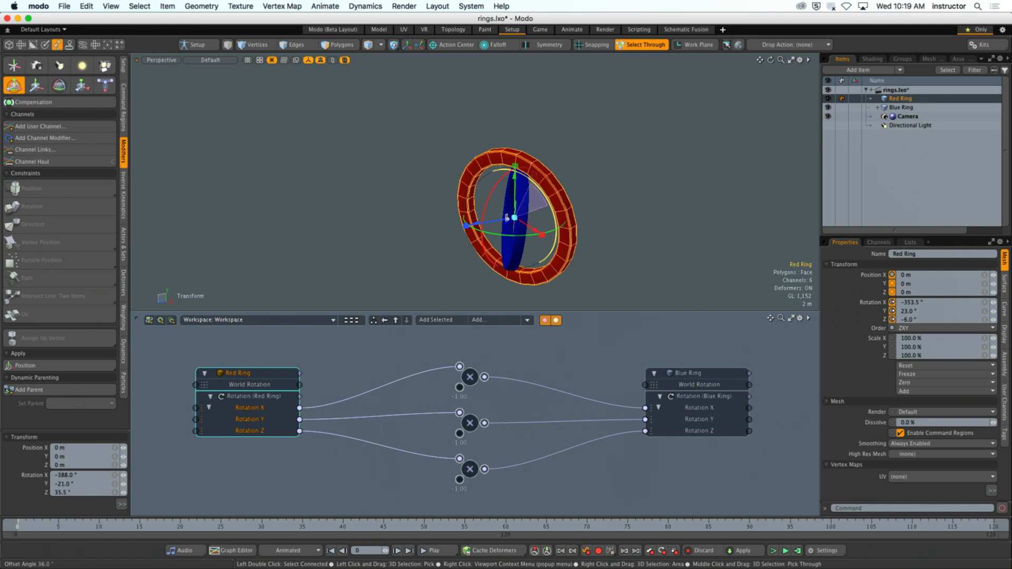
pyautogui.moveTo(541, 186); pyautogui.dragTo(536, 177)
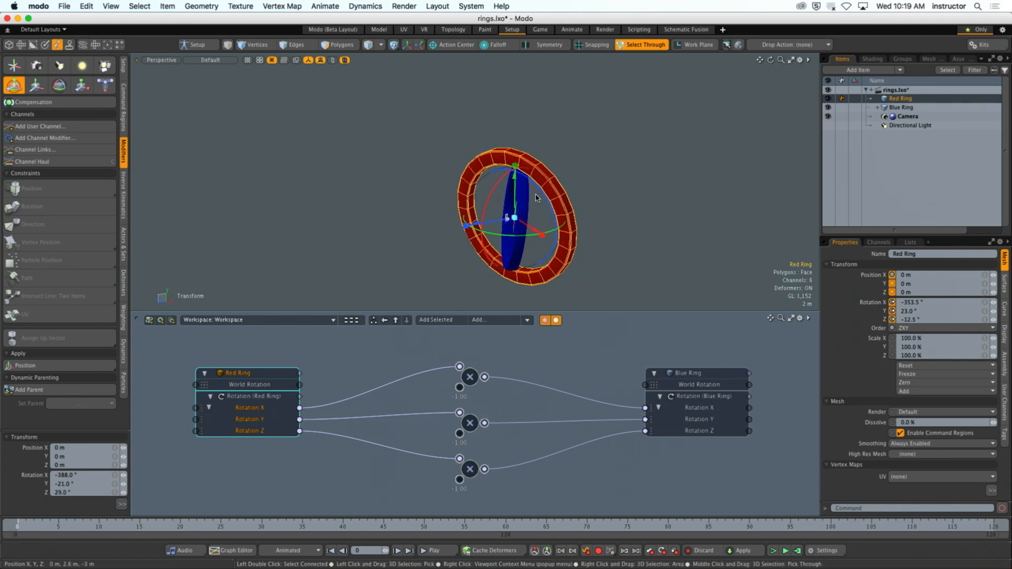
# - Inspect the Blue Ring's driven rotation channels and the Multiply node that drives its Rotation Y
pyautogui.click(524, 196)
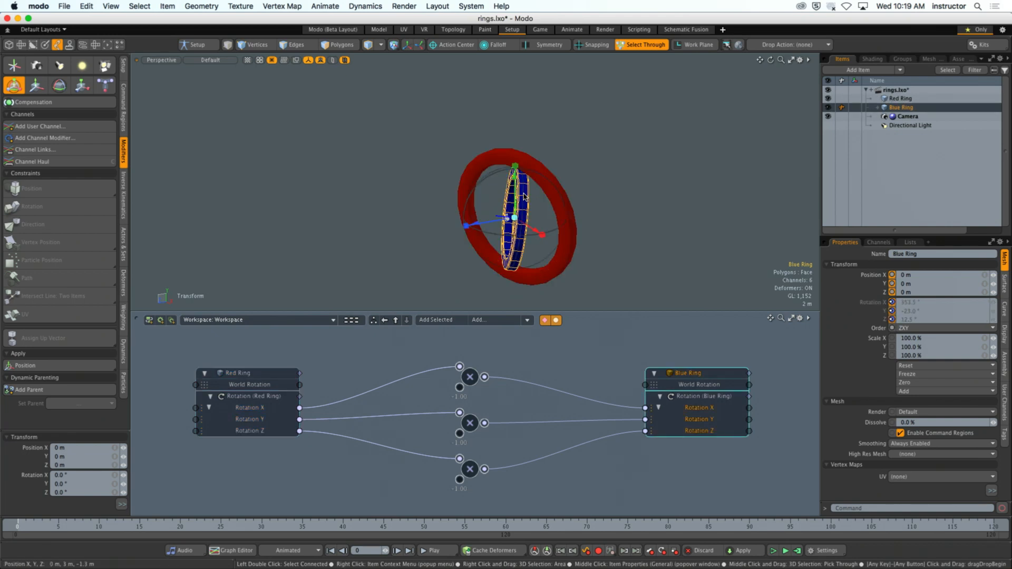
pyautogui.keyDown('alt'); pyautogui.moveTo(524, 197); pyautogui.dragTo(580, 216); pyautogui.keyUp('alt')
pyautogui.click(615, 230)
pyautogui.scroll(-1, 506, 379)
pyautogui.moveTo(530, 378)
pyautogui.keyDown('alt'); pyautogui.mouseDown()
pyautogui.moveTo(506, 379)
pyautogui.moveTo(542, 397)
pyautogui.moveTo(542, 389)
pyautogui.mouseUp(); pyautogui.keyUp('alt')
pyautogui.scroll(-2, 543, 398)
pyautogui.click(494, 418)
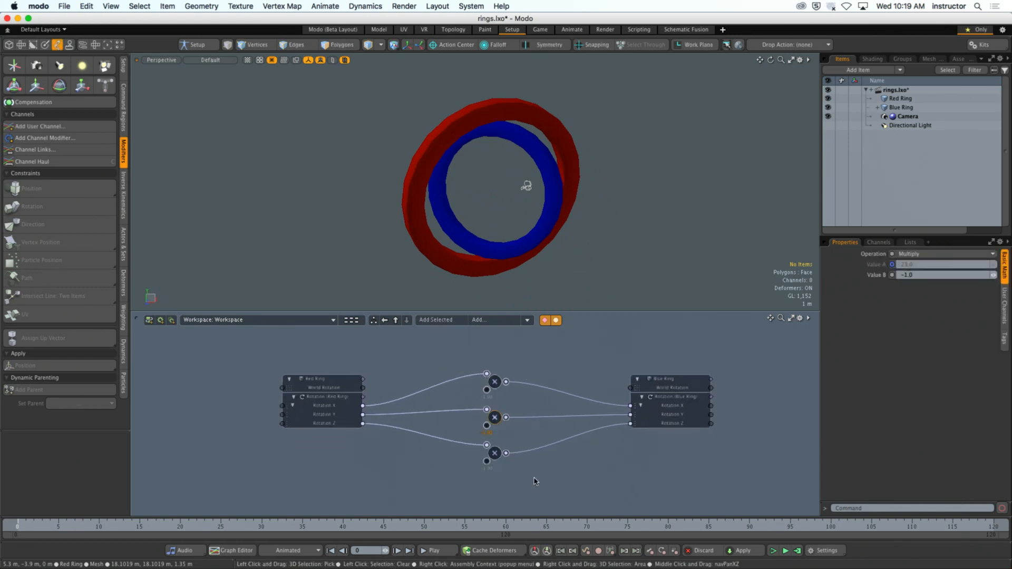
pyautogui.click(456, 364)
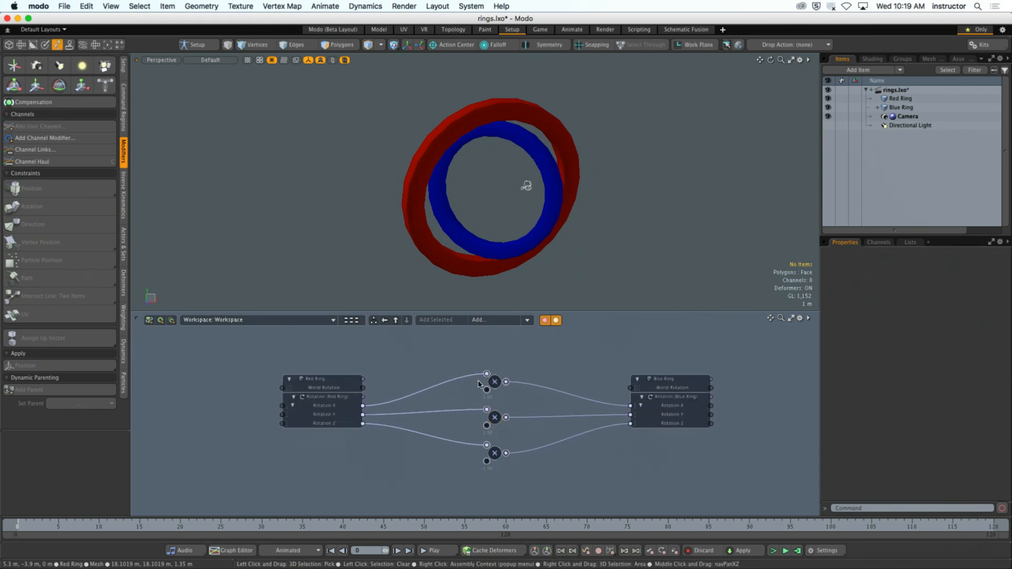
# - Look through the Vector and Matrix channel modifiers that can be added to the schematic, without adding any
pyautogui.click(498, 320)
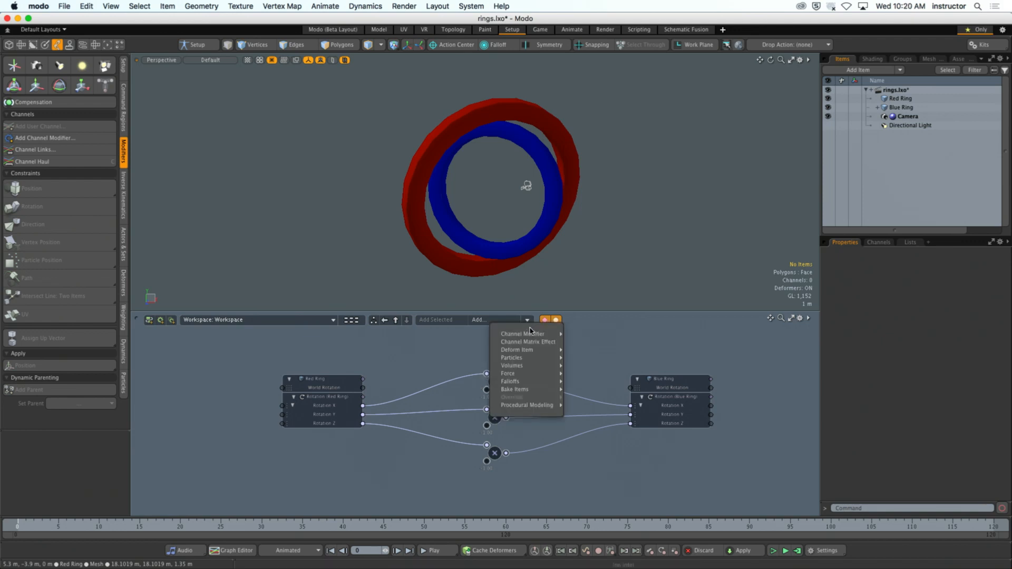
pyautogui.moveTo(532, 334)
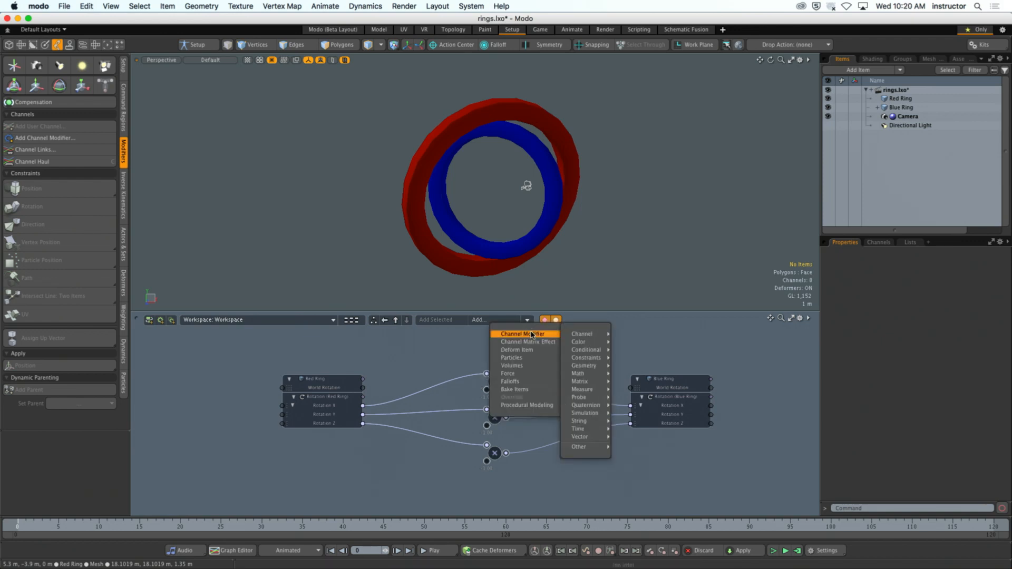
pyautogui.moveTo(582, 334)
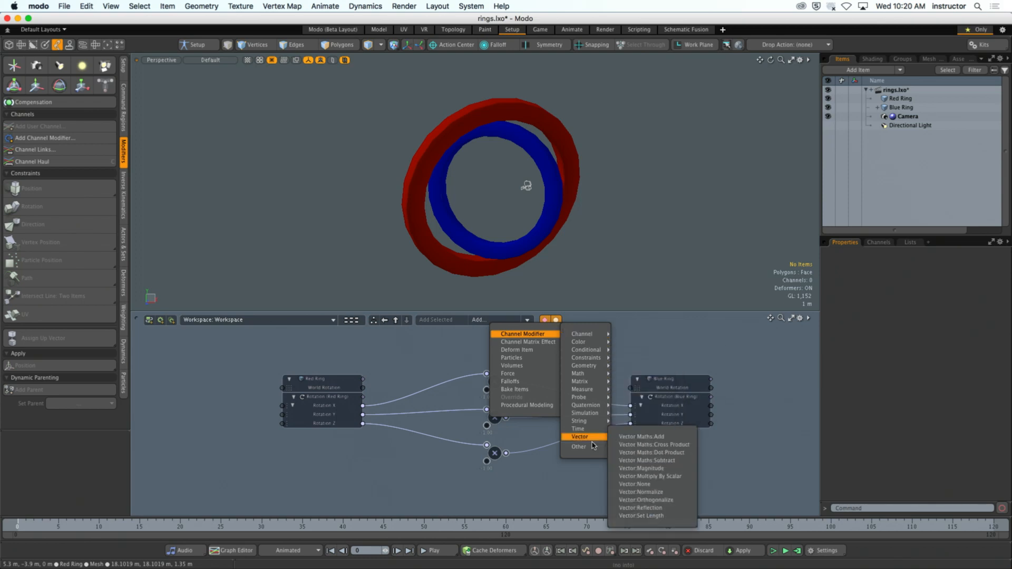
pyautogui.moveTo(583, 381)
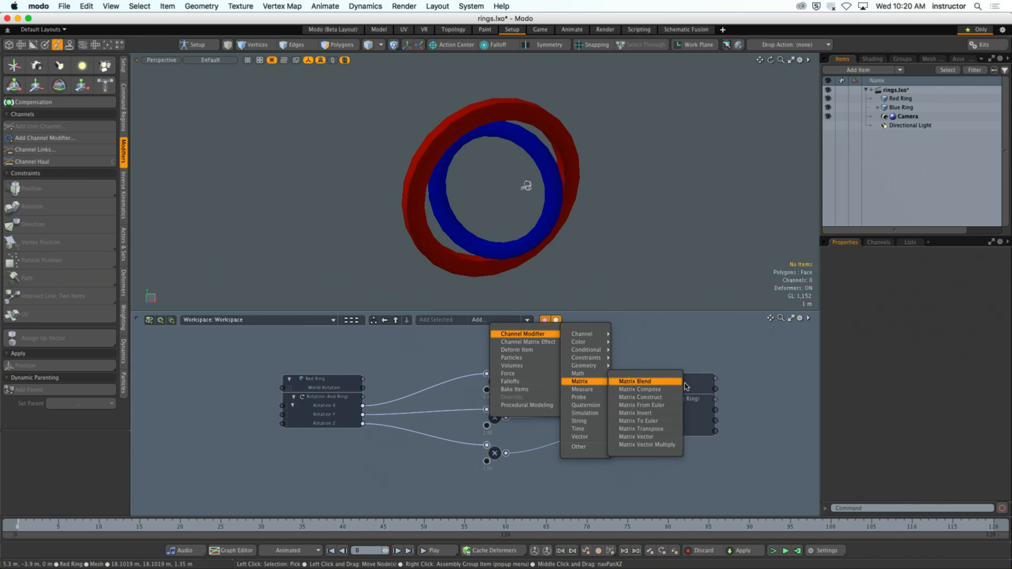
pyautogui.click(667, 345)
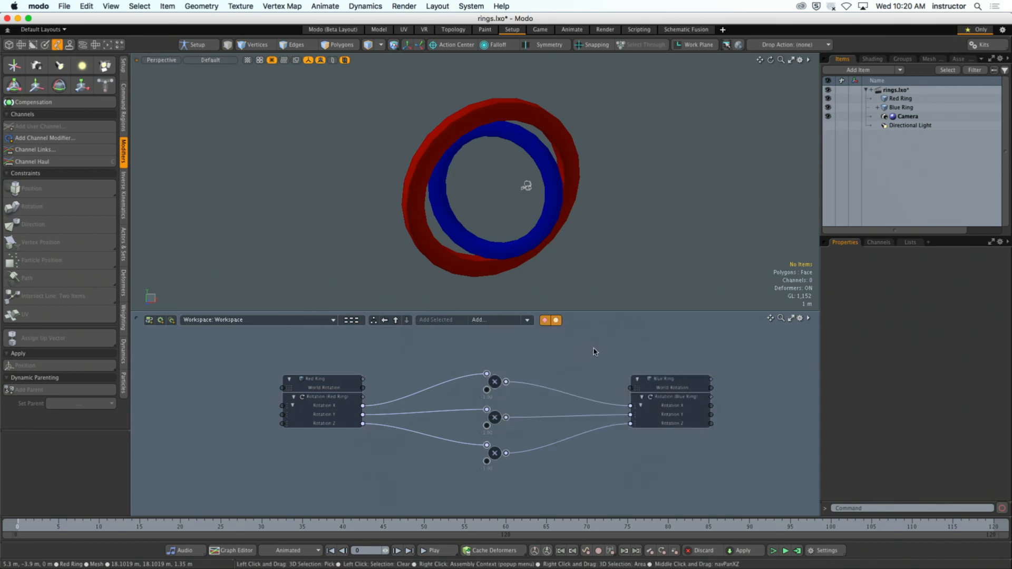
# - Delete the three links from the Multiply nodes' outputs to the Blue Ring's Rotation X, Y and Z
pyautogui.keyDown('alt'); pyautogui.moveTo(557, 368); pyautogui.dragTo(564, 388); pyautogui.keyUp('alt')
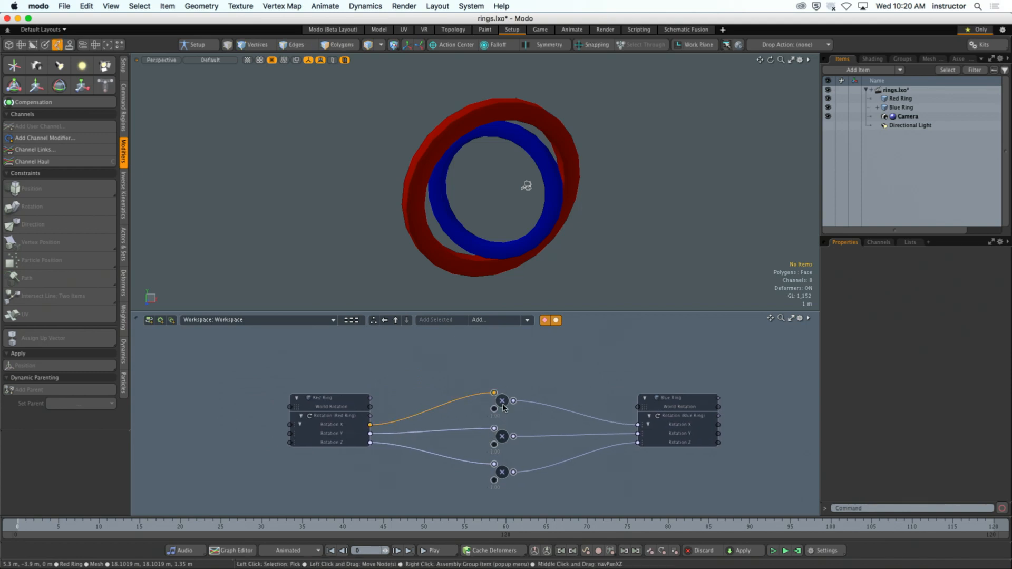
pyautogui.click(500, 470)
pyautogui.press('Delete')
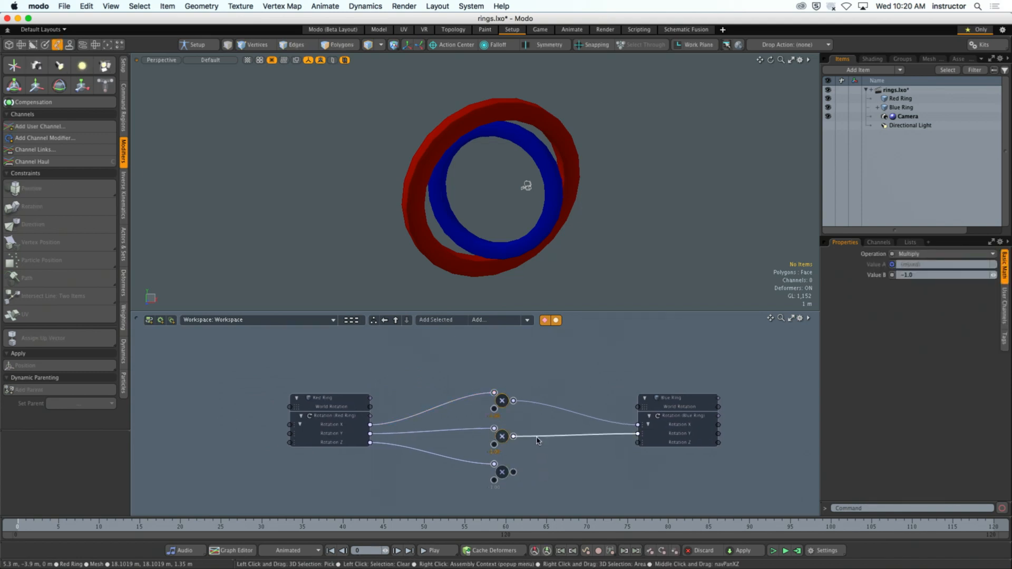
pyautogui.press('Delete')
pyautogui.press('Delete')
pyautogui.click(549, 440)
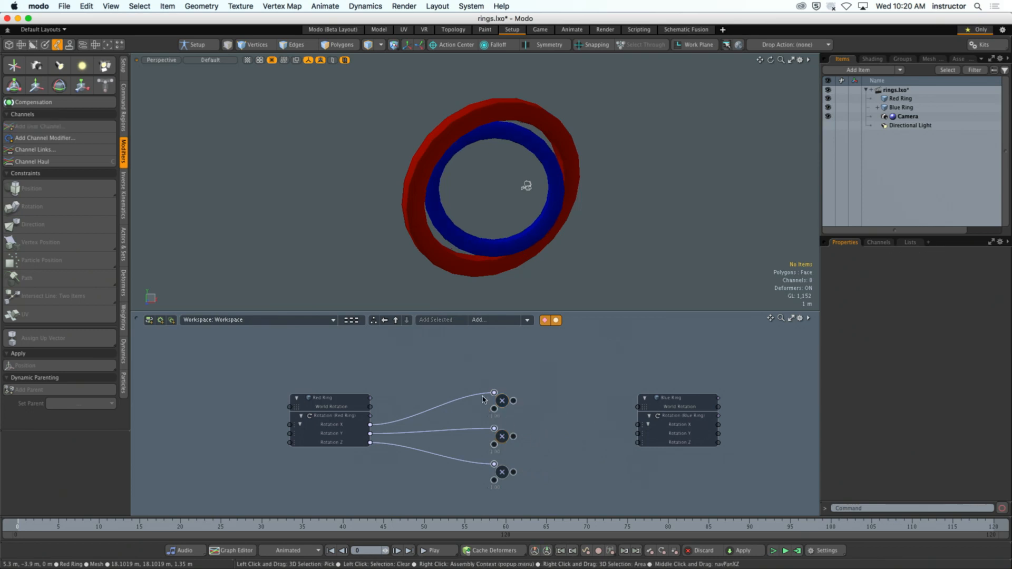
# - Remove the three Multiply nodes from the schematic workspace without deleting the items
pyautogui.click(503, 403)
pyautogui.keyDown('shift'); pyautogui.click(504, 439); pyautogui.keyUp('shift')
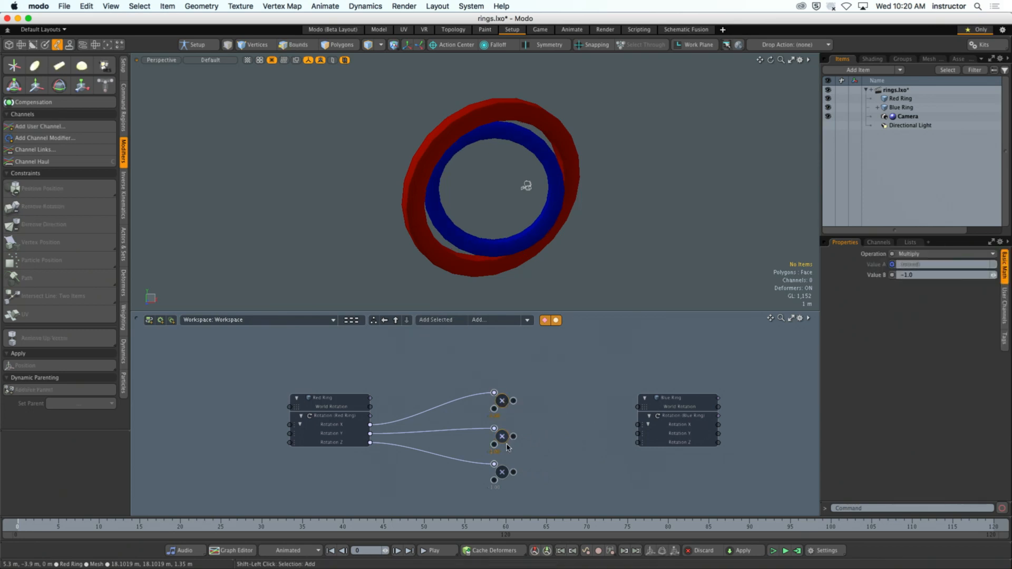
pyautogui.rightClick(506, 479)
pyautogui.moveTo(518, 539)
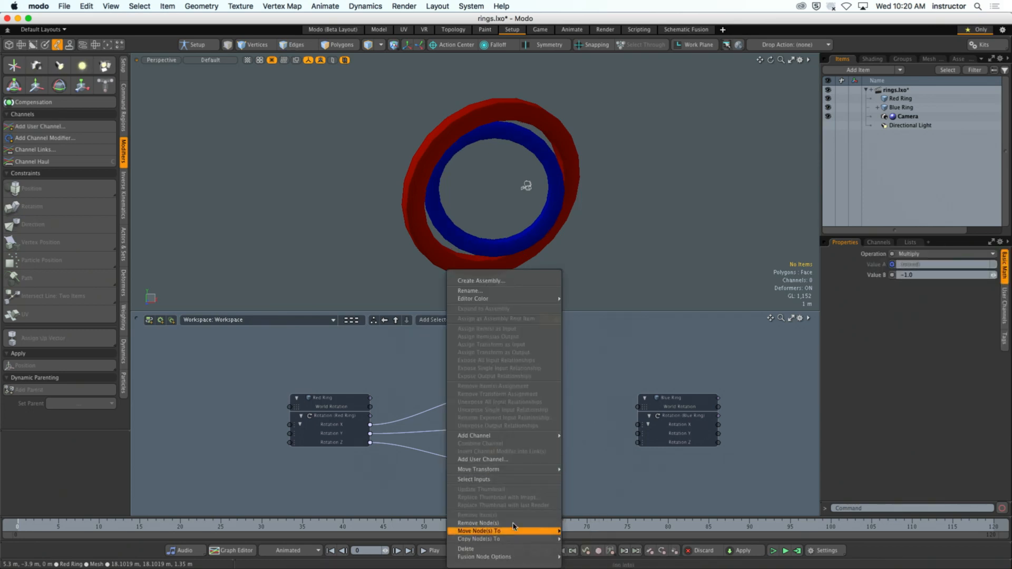
pyautogui.click(477, 522)
# - Bring the Multiply nodes linked to the Red Ring's Rotation X, Y and Z back into the schematic and space them out between the rings
pyautogui.doubleClick(370, 425)
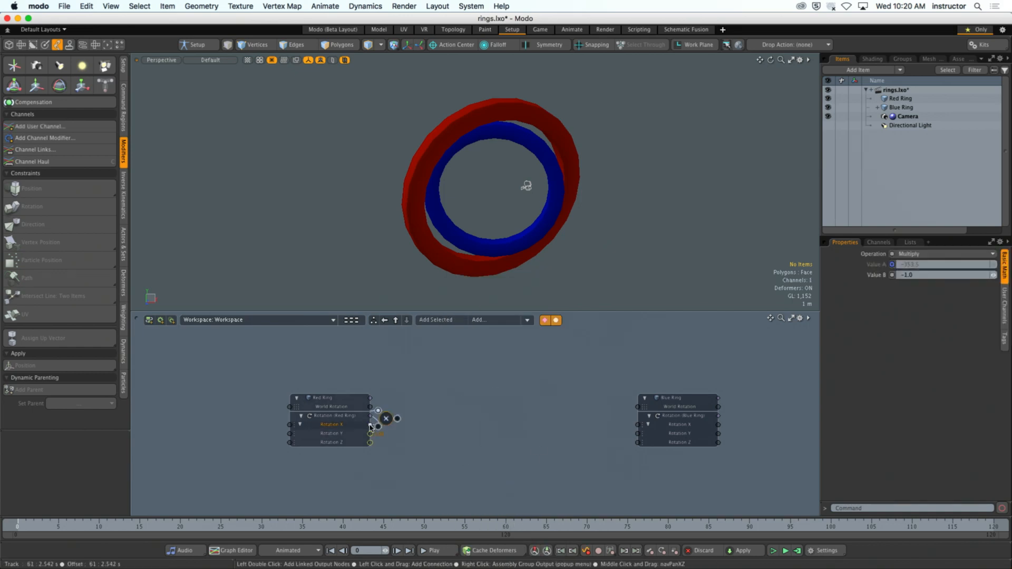
pyautogui.moveTo(388, 418); pyautogui.dragTo(496, 388)
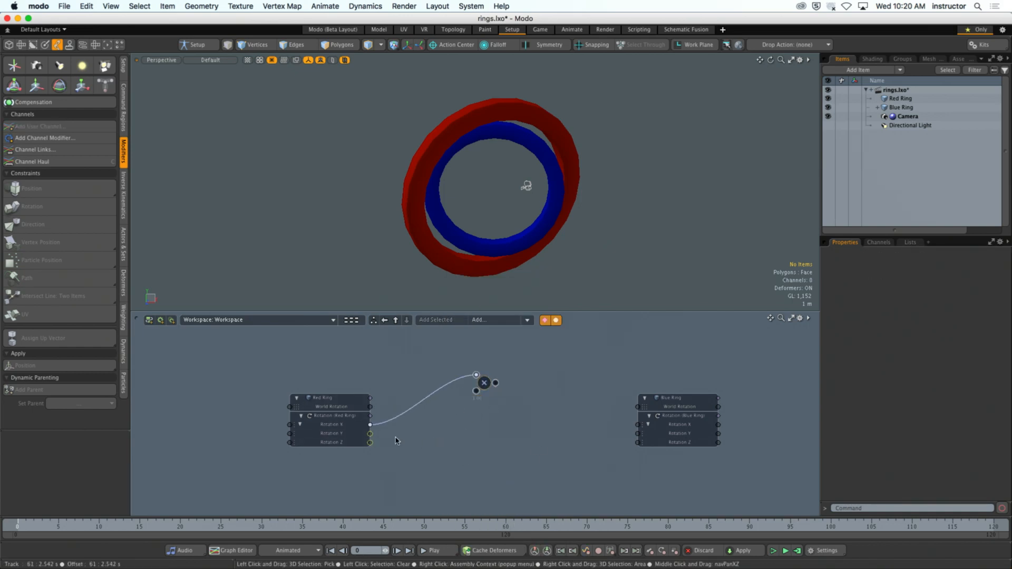
pyautogui.doubleClick(370, 433)
pyautogui.moveTo(391, 429); pyautogui.dragTo(507, 429)
pyautogui.click(371, 445)
pyautogui.doubleClick(371, 442)
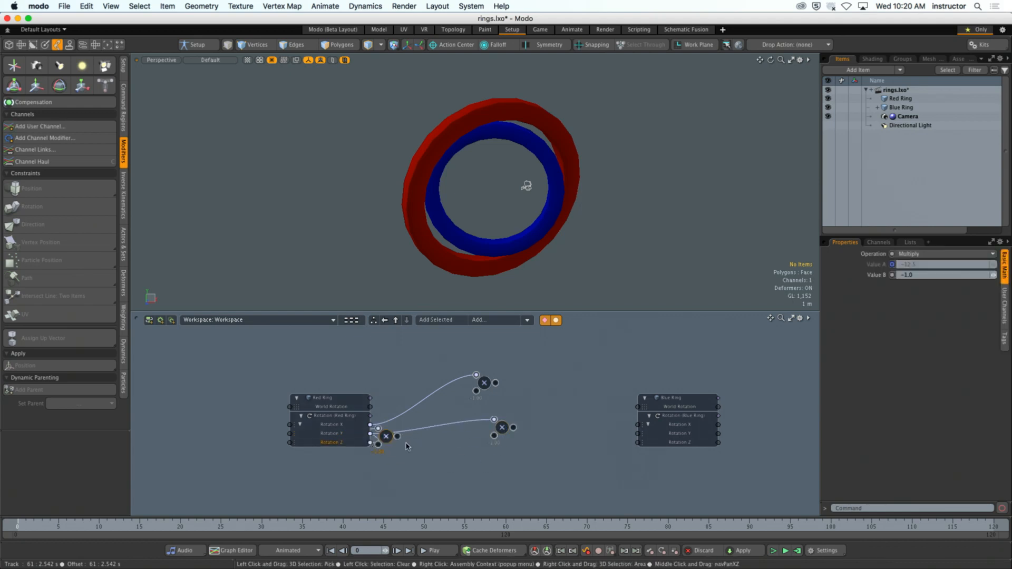
pyautogui.moveTo(390, 438); pyautogui.dragTo(509, 471)
# - Delete all three Multiply nodes from the scene
pyautogui.click(457, 394)
pyautogui.click(511, 472)
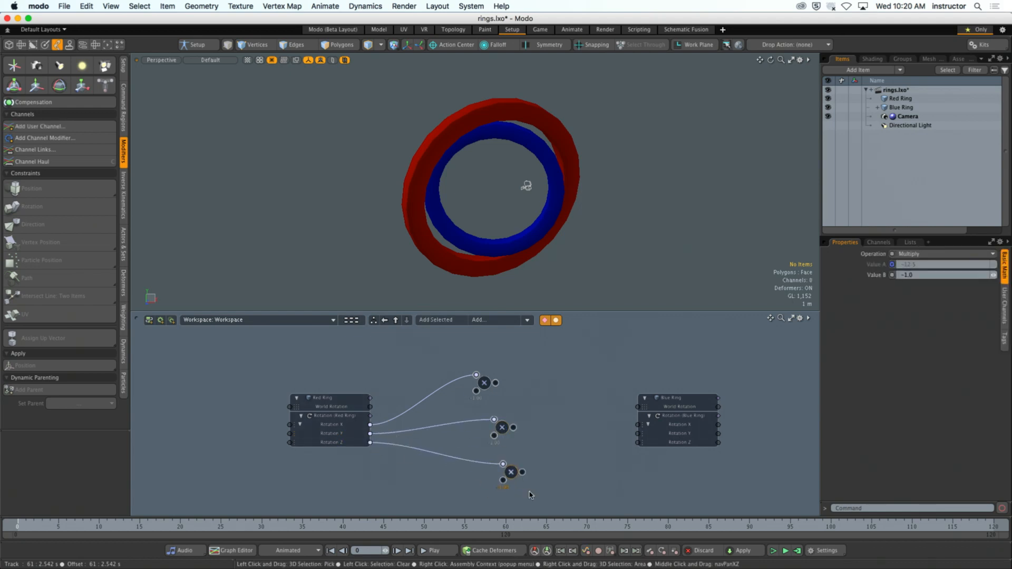
pyautogui.keyDown('shift'); pyautogui.click(502, 428); pyautogui.keyUp('shift')
pyautogui.keyDown('shift'); pyautogui.click(484, 383); pyautogui.keyUp('shift')
pyautogui.rightClick(482, 385)
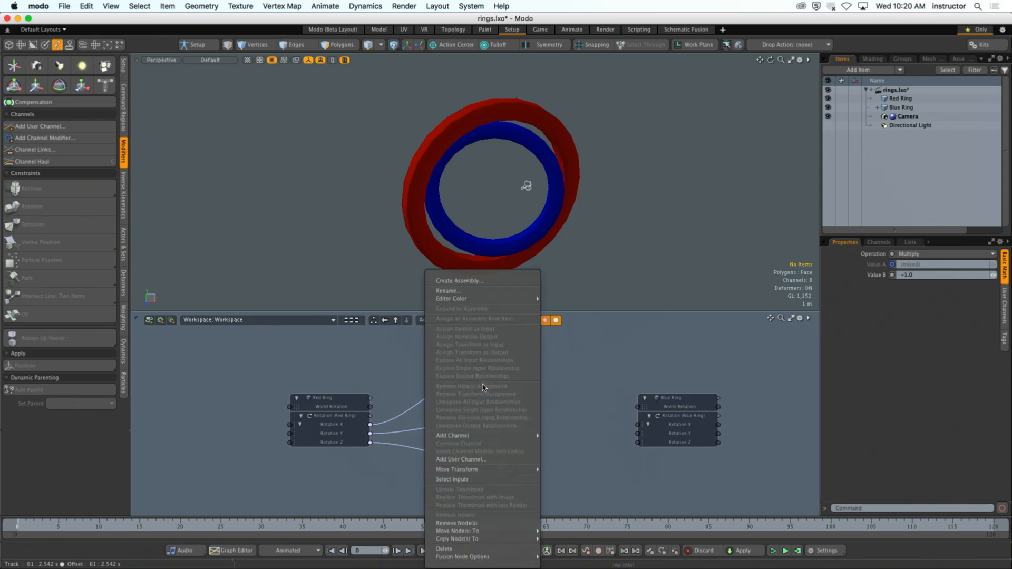
pyautogui.click(519, 550)
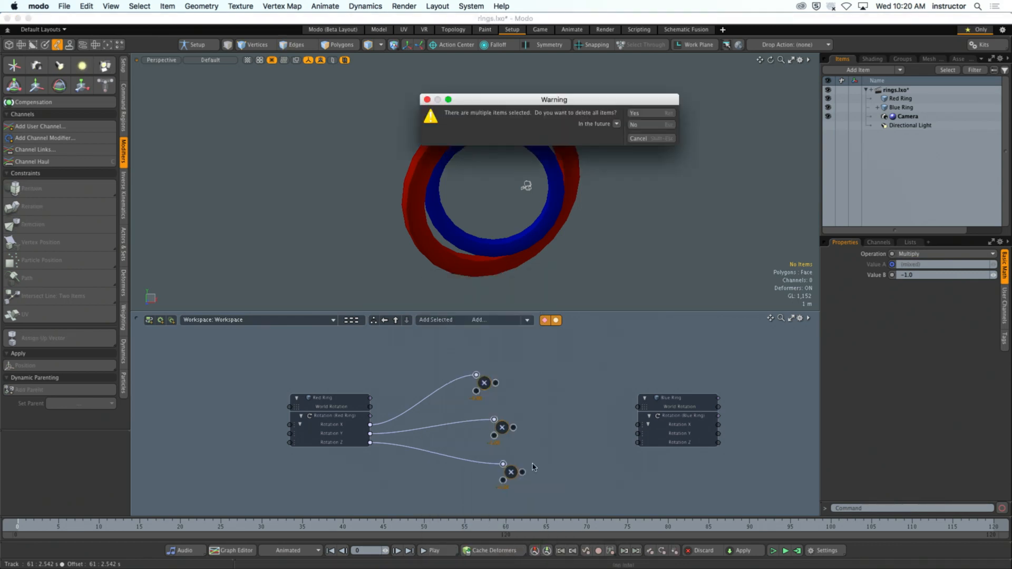
pyautogui.press('Return')
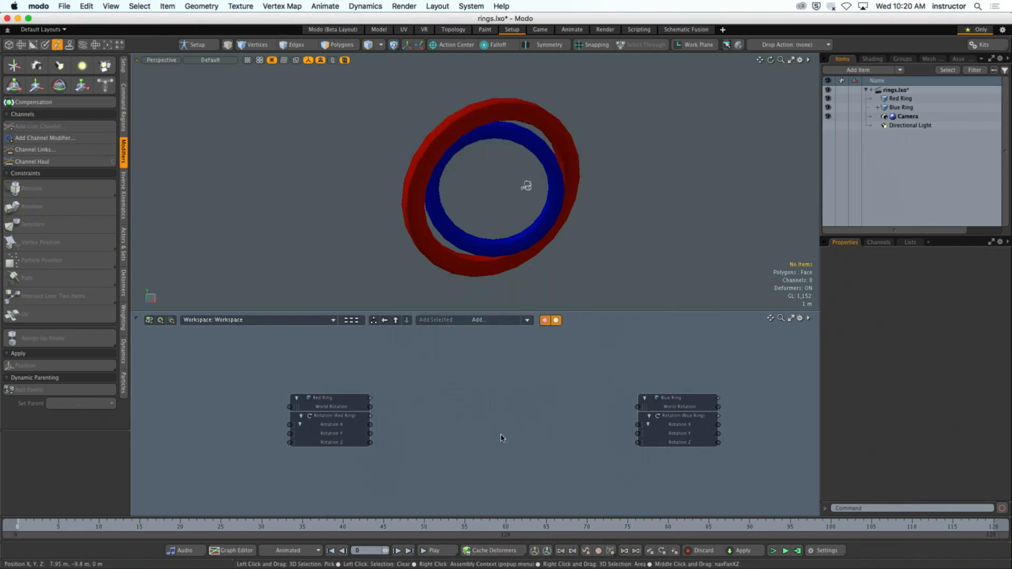
# - Move the Blue Ring's node closer to the Red Ring's node and rotate the Red Ring to 27.8° in Y
pyautogui.moveTo(682, 407); pyautogui.dragTo(646, 399)
pyautogui.keyDown('alt'); pyautogui.moveTo(590, 359); pyautogui.dragTo(592, 355); pyautogui.keyUp('alt')
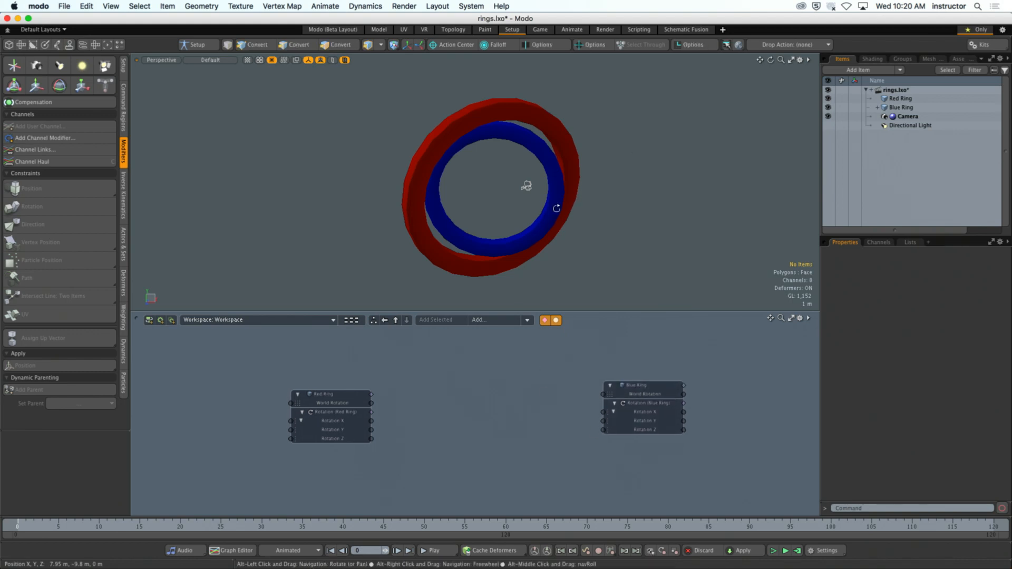
pyautogui.keyDown('alt'); pyautogui.moveTo(556, 208); pyautogui.dragTo(601, 199); pyautogui.keyUp('alt')
pyautogui.click(601, 199)
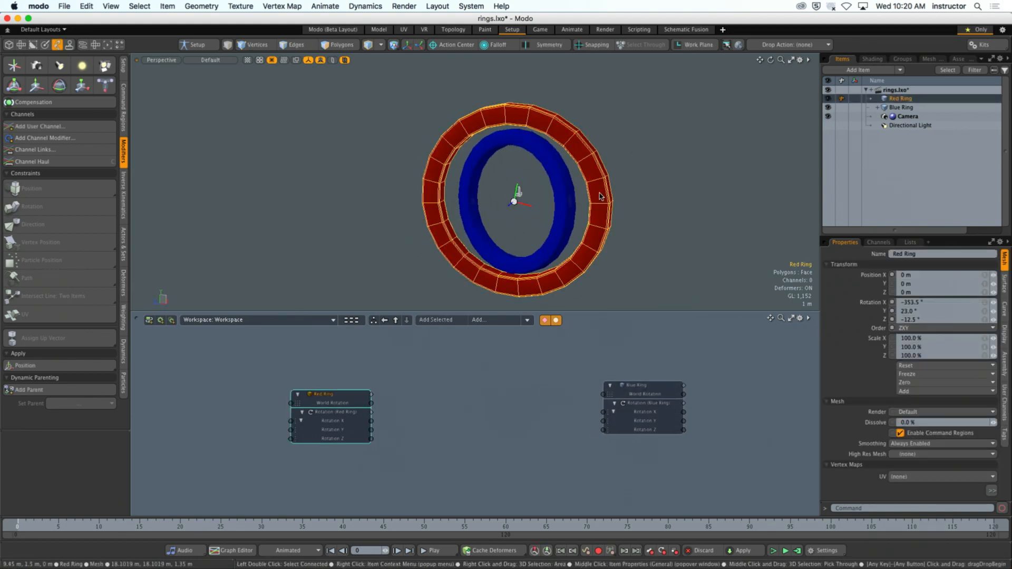
pyautogui.moveTo(526, 208); pyautogui.dragTo(543, 221)
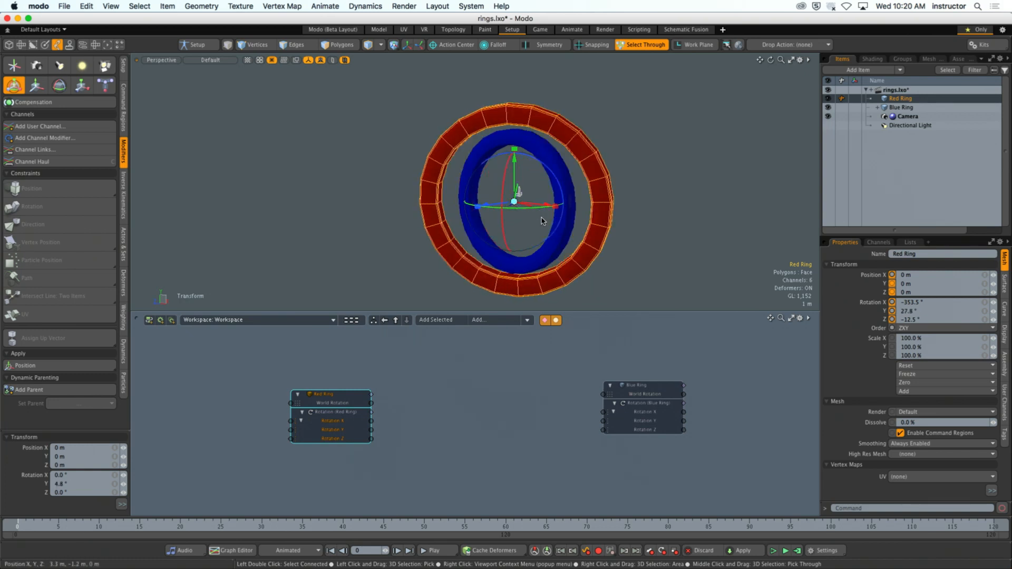
# - Select the Blue Ring and enlarge the perspective 3D viewport so it fills the schematic's area
pyautogui.keyDown('alt'); pyautogui.moveTo(669, 213); pyautogui.dragTo(586, 214); pyautogui.keyUp('alt')
pyautogui.click(550, 170)
pyautogui.keyDown('alt'); pyautogui.moveTo(553, 172); pyautogui.dragTo(632, 230); pyautogui.keyUp('alt')
pyautogui.click(791, 60)
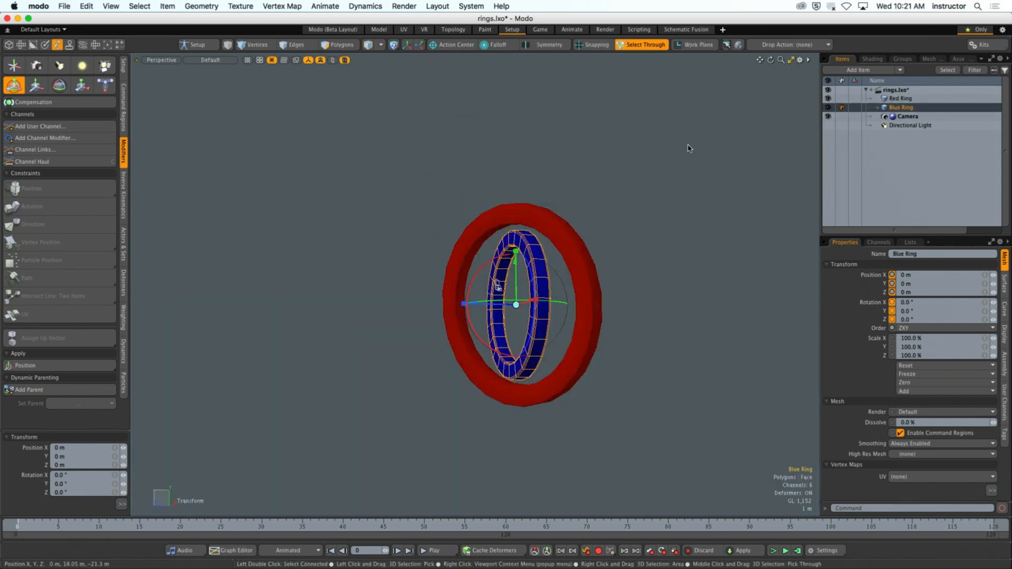
# - Select the Red Ring in the enlarged 3D viewport
pyautogui.click(620, 259)
pyautogui.keyDown('alt'); pyautogui.moveTo(619, 253); pyautogui.dragTo(684, 224); pyautogui.keyUp('alt')
pyautogui.click(586, 206)
pyautogui.click(562, 307)
pyautogui.click(613, 235)
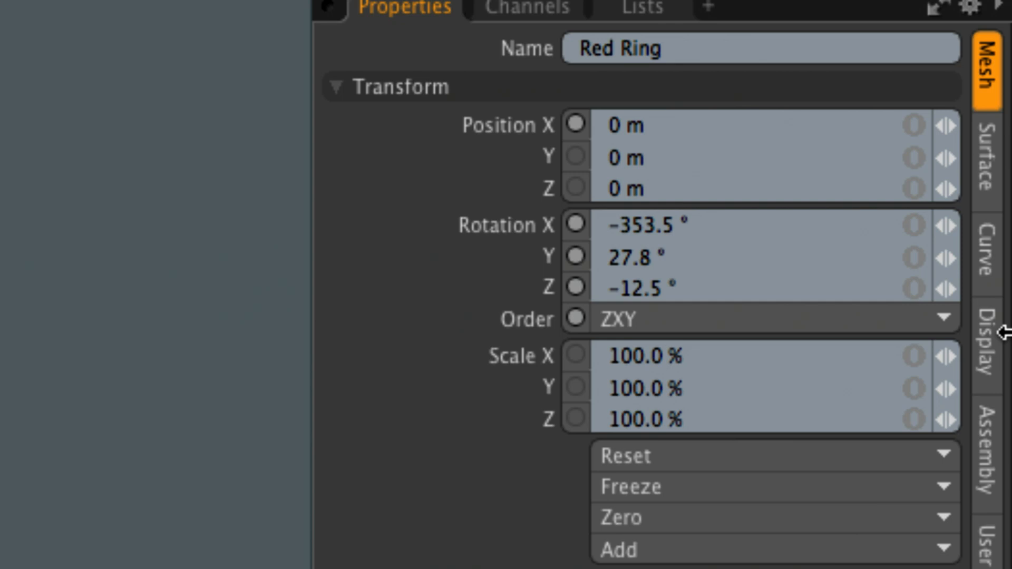
# - Try setting the Red Ring's X, Y and Z rotation together to 0° with gang-copy editing, and undo it
pyautogui.click(928, 227)
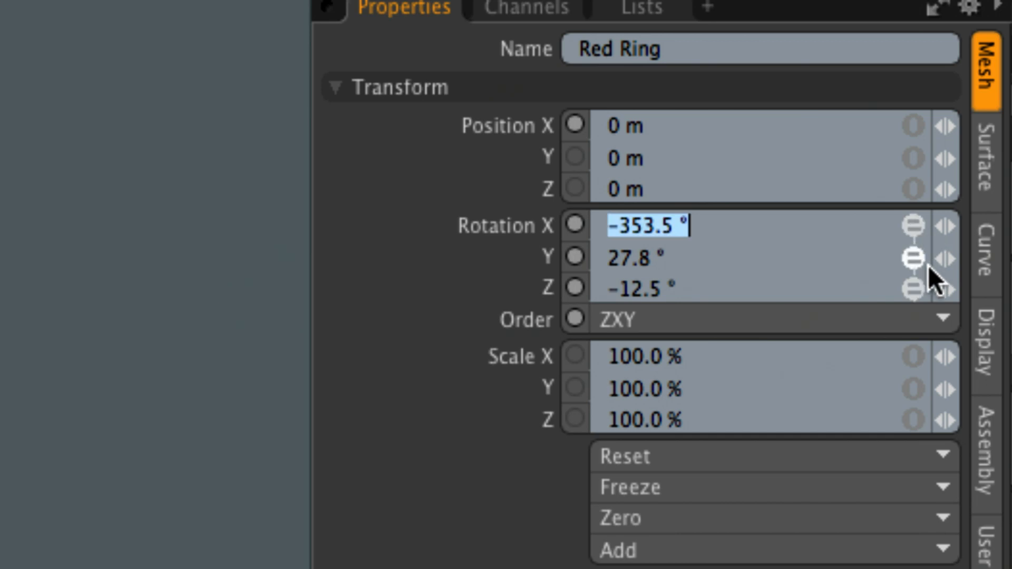
pyautogui.write('0')
pyautogui.press('Return')
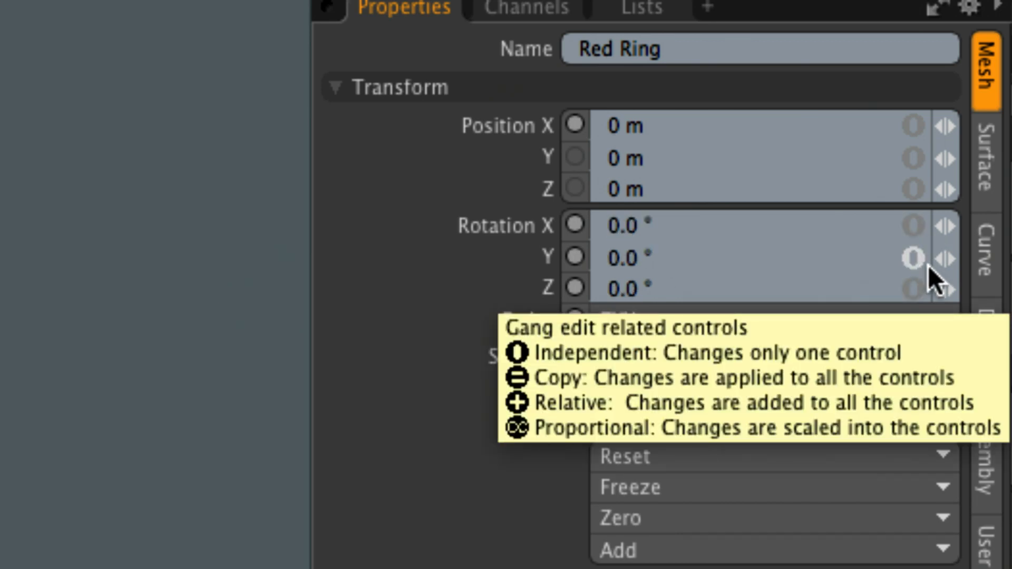
pyautogui.press('super+z')
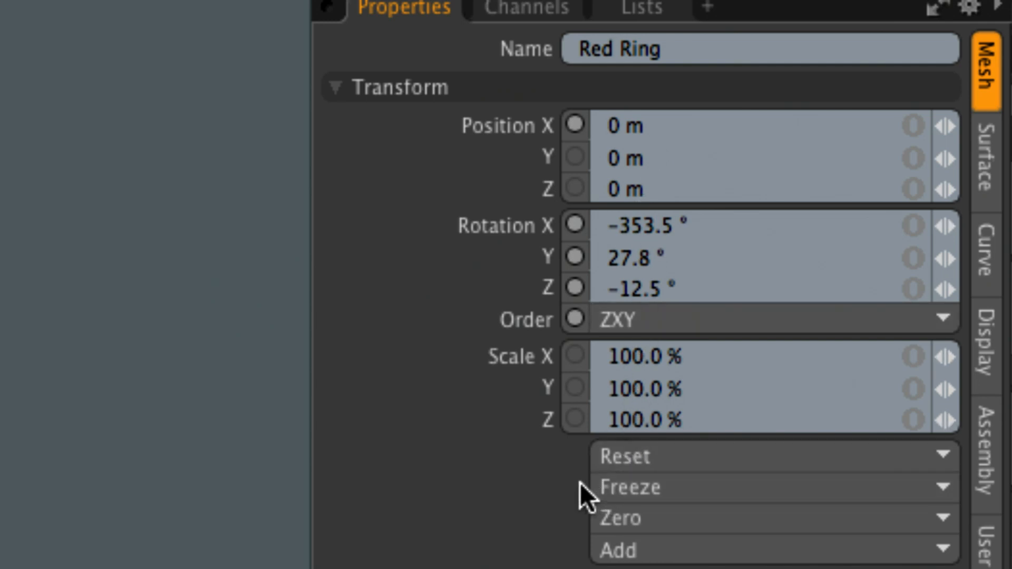
# - Reset the Red Ring's rotation on all axes and deselect every item
pyautogui.click(655, 452)
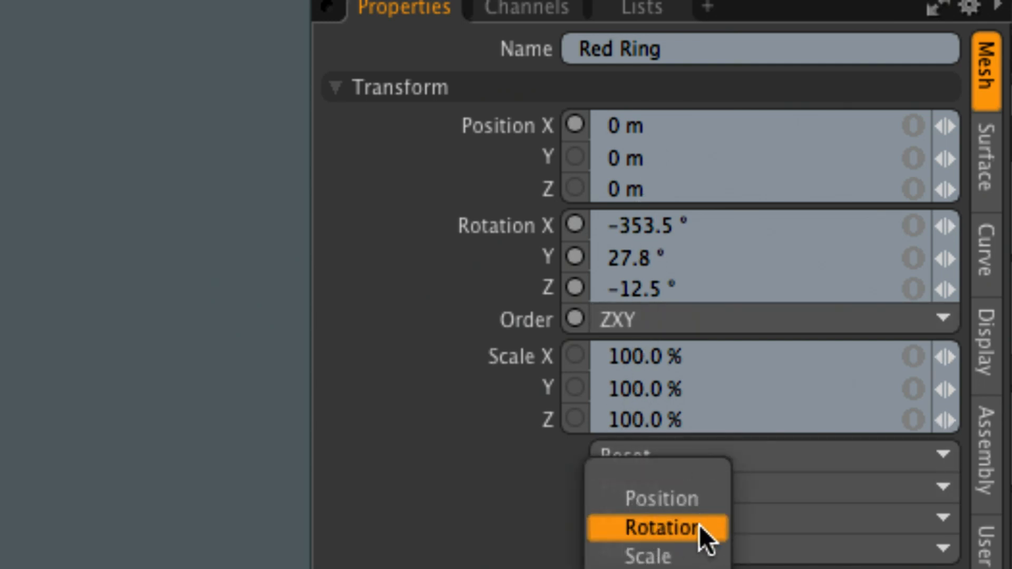
pyautogui.click(664, 528)
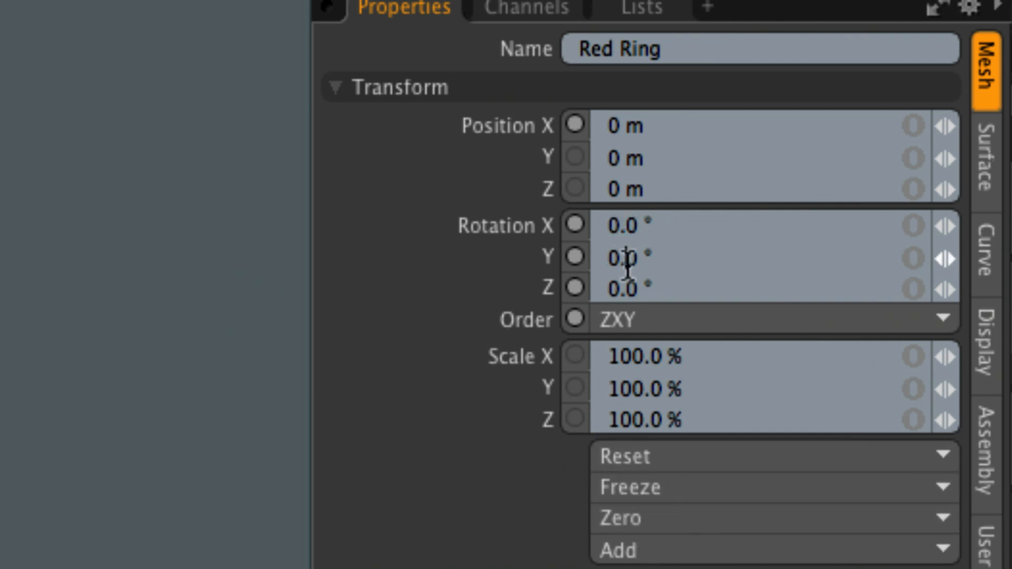
pyautogui.click(626, 287)
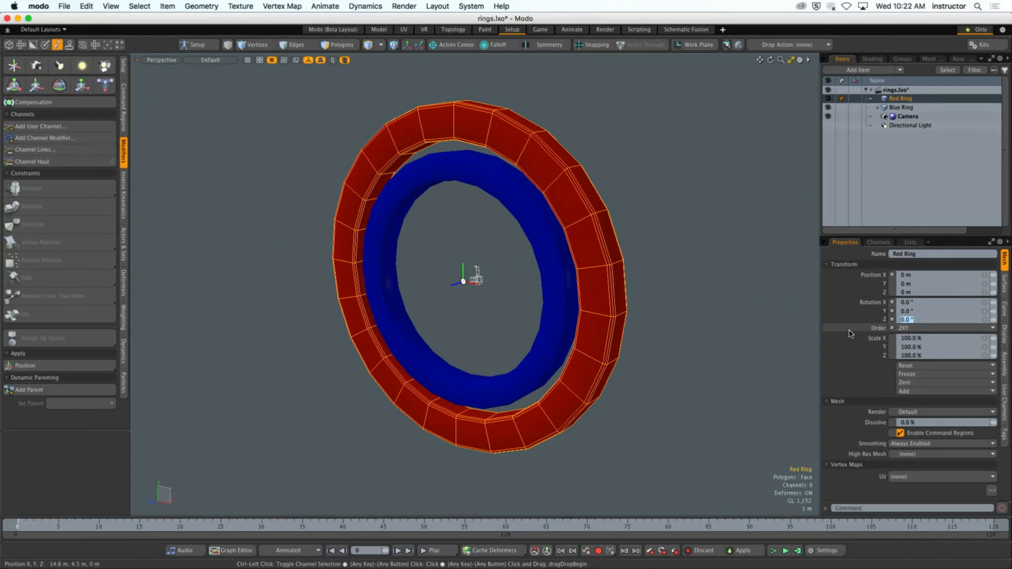
pyautogui.click(725, 355)
pyautogui.keyDown('alt'); pyautogui.moveTo(725, 355); pyautogui.dragTo(521, 349); pyautogui.keyUp('alt')
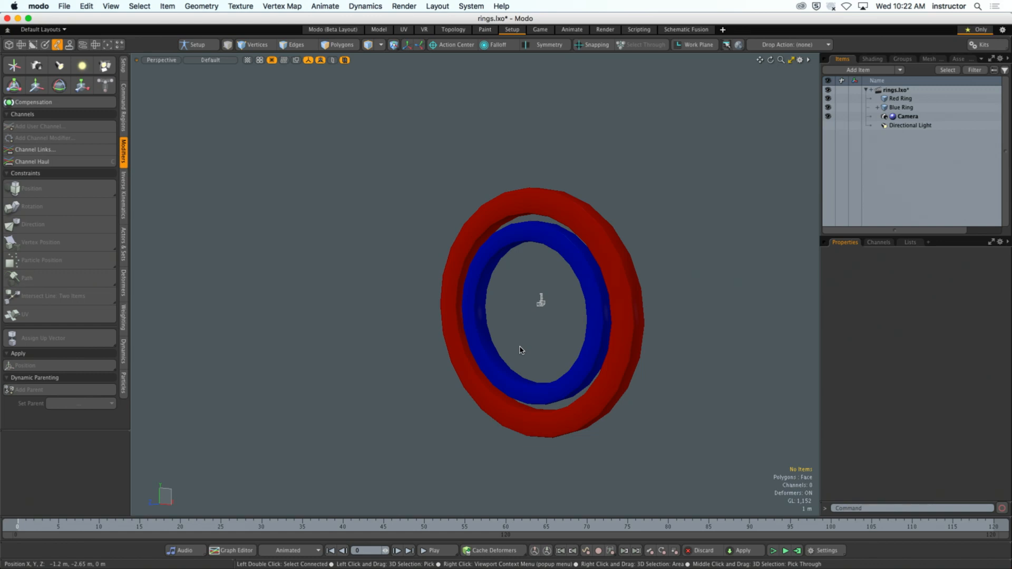
# - Add a new empty mesh item to the scene, deselect it and show the rings in the Front view
pyautogui.keyDown('alt'); pyautogui.moveTo(656, 275); pyautogui.dragTo(605, 258); pyautogui.keyUp('alt')
pyautogui.scroll(-2, 653, 269)
pyautogui.press('n')
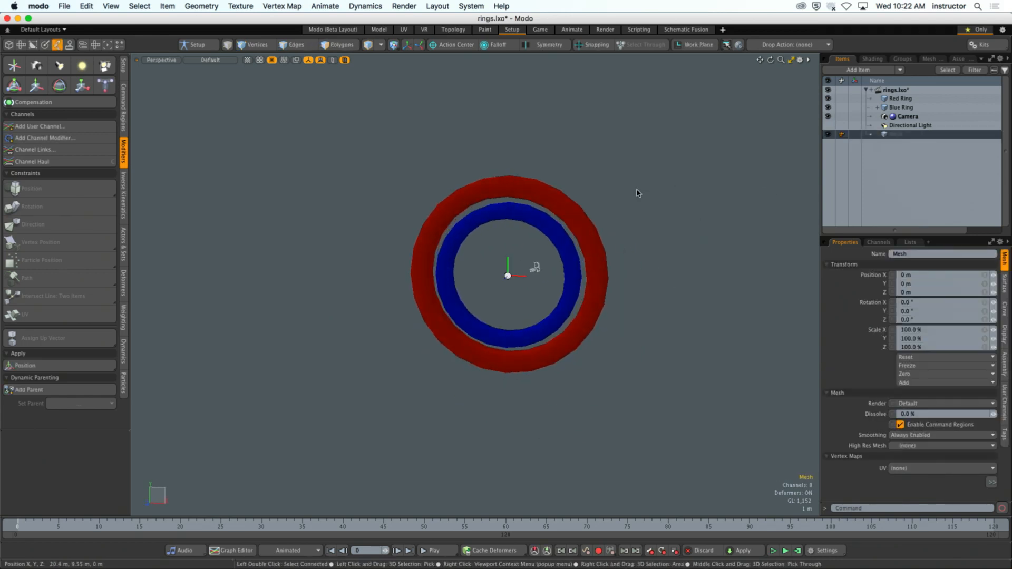
pyautogui.click(636, 189)
pyautogui.keyDown('alt'); pyautogui.moveTo(636, 189); pyautogui.dragTo(637, 194); pyautogui.keyUp('alt')
pyautogui.hotkey('ctrl', 'space')
pyautogui.click(602, 351)
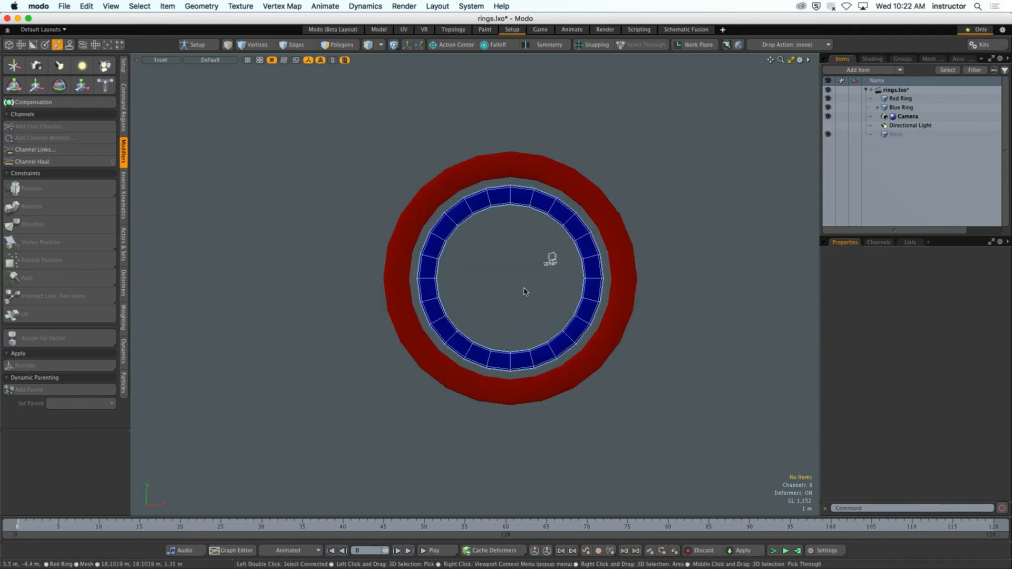
pyautogui.scroll(2, 524, 289)
pyautogui.keyDown('alt'); pyautogui.keyDown('shift'); pyautogui.moveTo(529, 283); pyautogui.dragTo(533, 298); pyautogui.keyUp('shift'); pyautogui.keyUp('alt')
pyautogui.scroll(2, 533, 296)
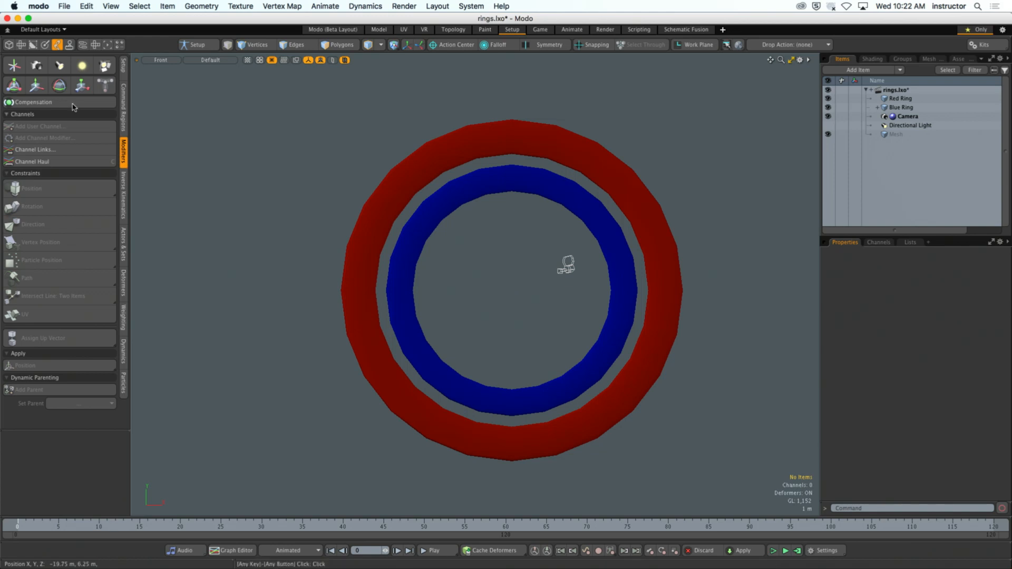
# - Switch to the Model layout and set its viewport to the Front view of the rings
pyautogui.click(123, 66)
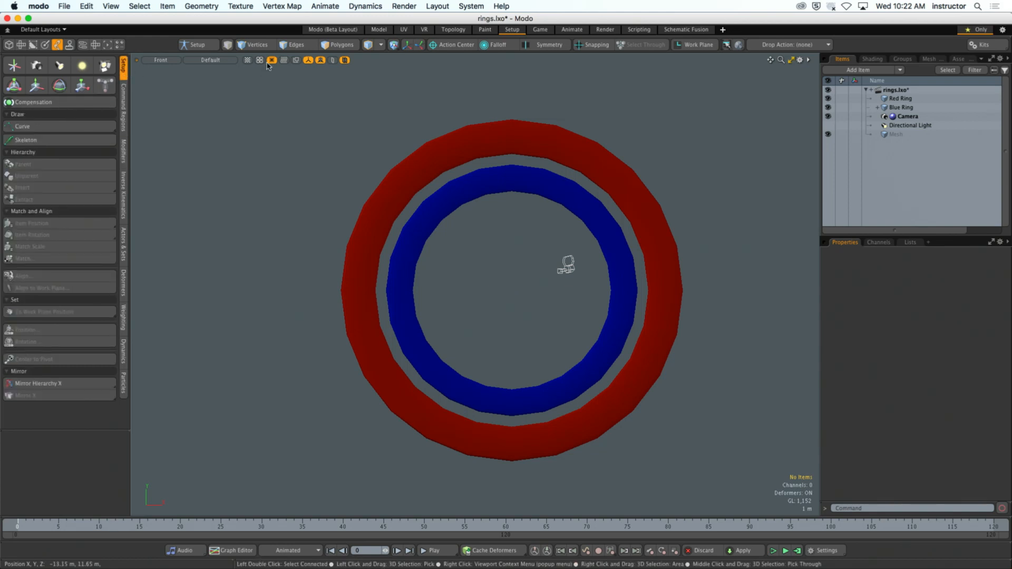
pyautogui.click(379, 29)
pyautogui.keyDown('alt'); pyautogui.moveTo(561, 320); pyautogui.dragTo(487, 327); pyautogui.keyUp('alt')
pyautogui.hotkey('ctrl', 'space')
pyautogui.click(526, 357)
pyautogui.scroll(-2, 527, 359)
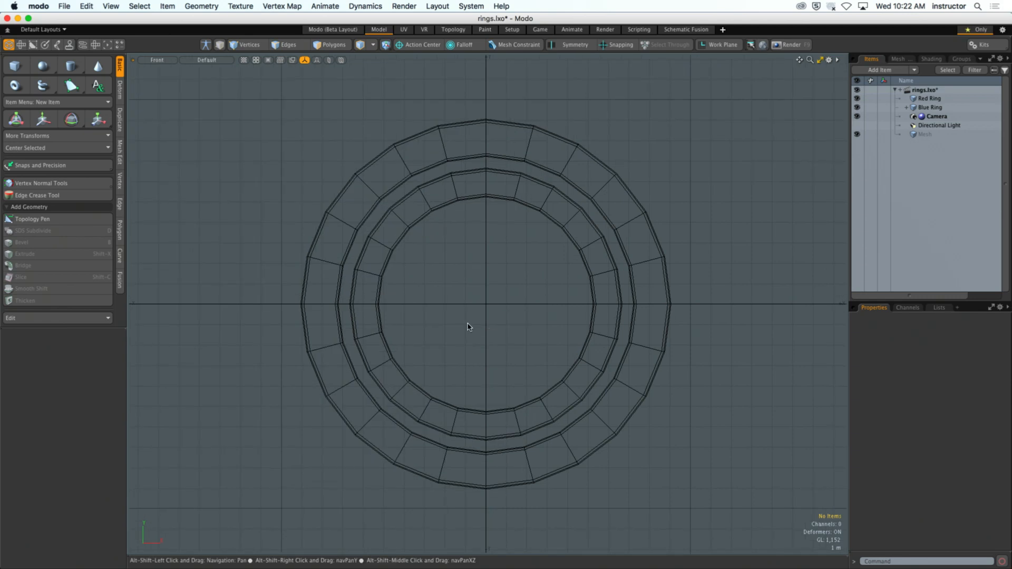
# - Create a cone along the X axis from the rings' centre, about 5.5 m long and 6.7 m across its base
pyautogui.click(98, 66)
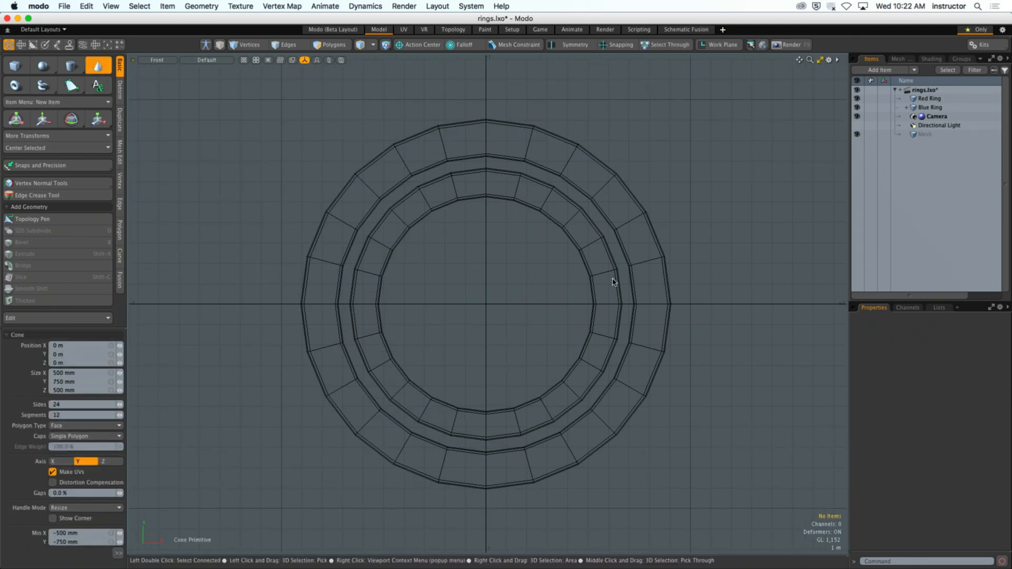
pyautogui.press('KP_3')
pyautogui.keyDown('alt'); pyautogui.moveTo(594, 285); pyautogui.dragTo(604, 284); pyautogui.keyUp('alt')
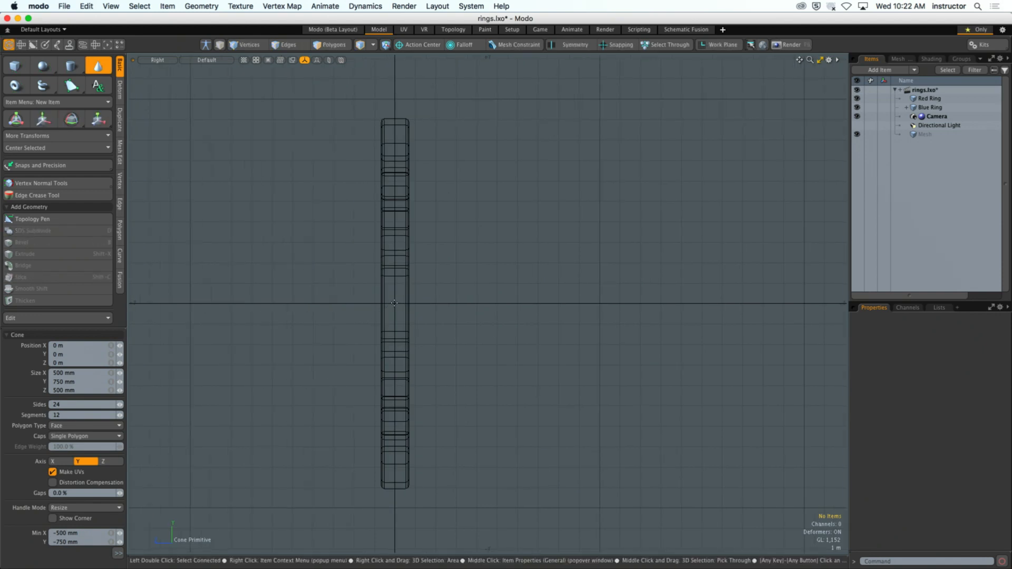
pyautogui.moveTo(394, 303); pyautogui.dragTo(451, 341)
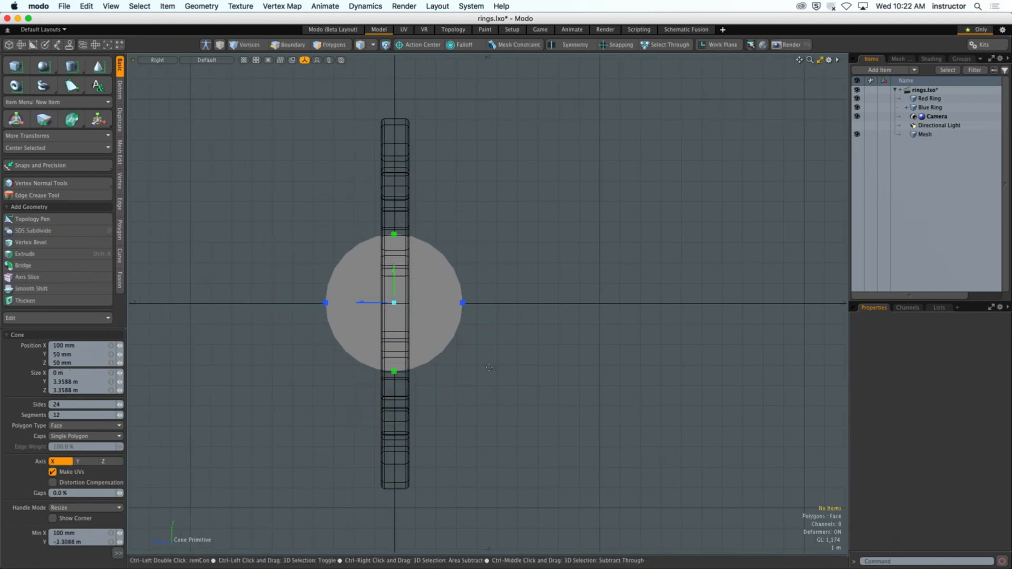
pyautogui.press('KP_Decimal')
pyautogui.moveTo(490, 293)
pyautogui.keyDown('alt'); pyautogui.mouseDown()
pyautogui.moveTo(586, 318)
pyautogui.moveTo(551, 318)
pyautogui.moveTo(598, 298)
pyautogui.moveTo(522, 320)
pyautogui.mouseUp(); pyautogui.keyUp('alt')
pyautogui.moveTo(577, 342); pyautogui.dragTo(617, 323)
pyautogui.press('q')
pyautogui.click(618, 323)
# - Bevel the cone's base polygon inward and extrude the inner circle along X to form a long arrow shaft
pyautogui.click(567, 337)
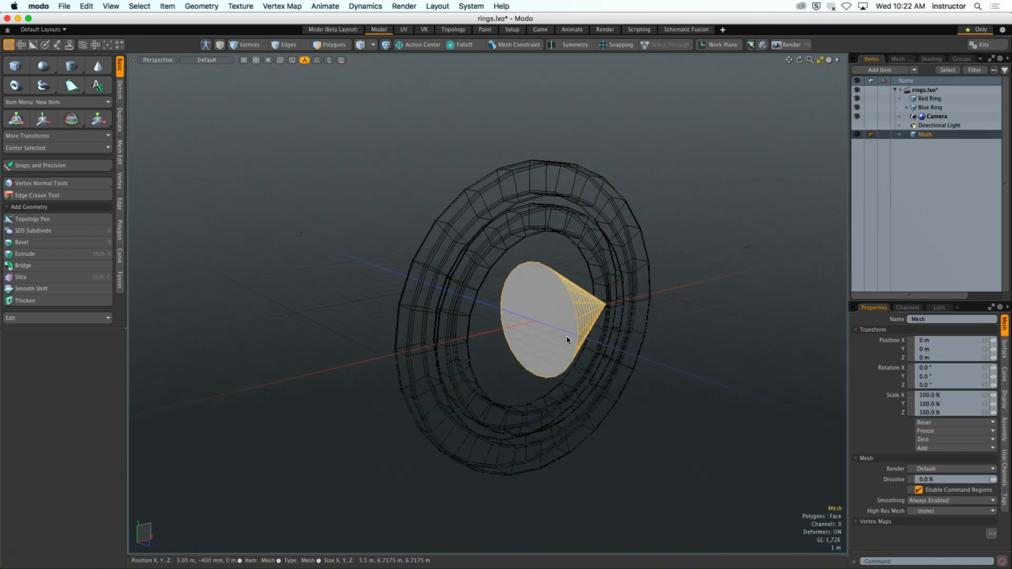
pyautogui.press('3')
pyautogui.click(548, 337)
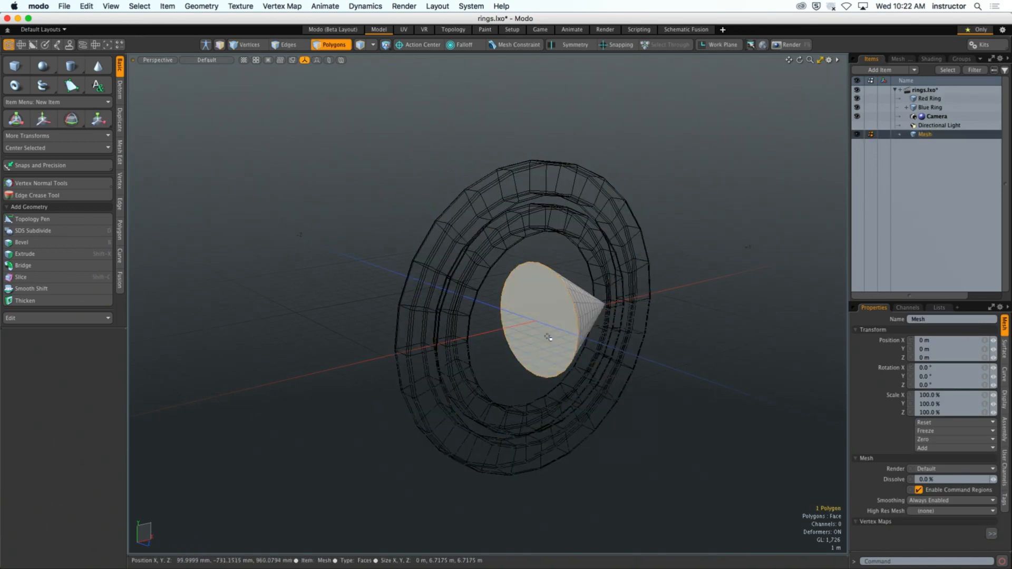
pyautogui.press('b')
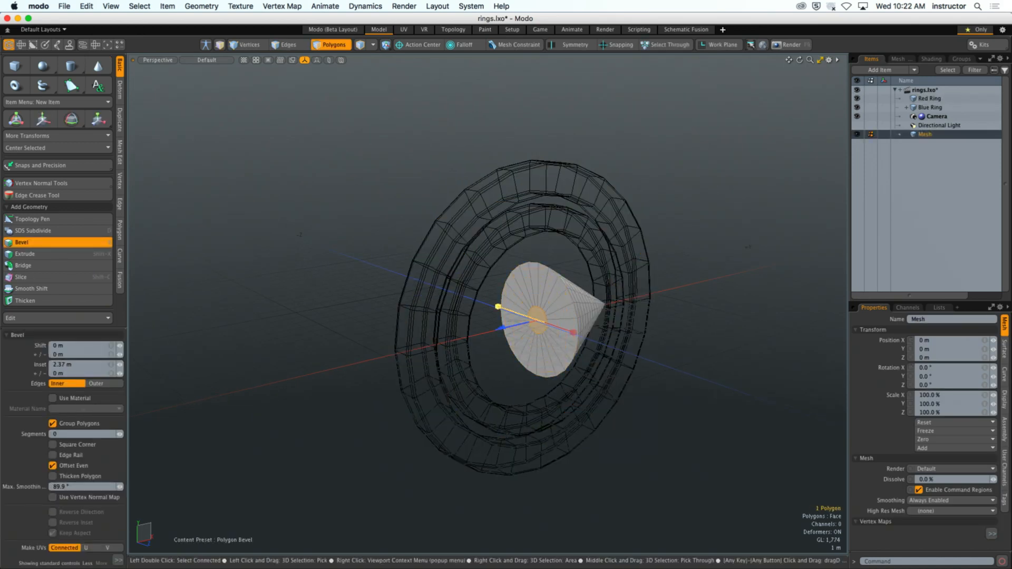
pyautogui.press('shift')
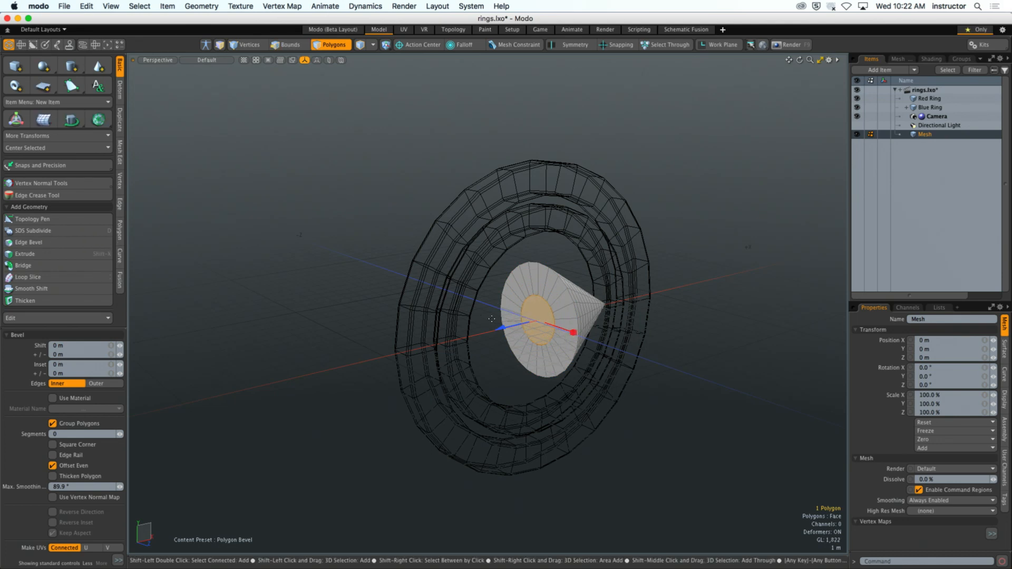
pyautogui.moveTo(501, 328); pyautogui.dragTo(221, 393)
pyautogui.press('Escape')
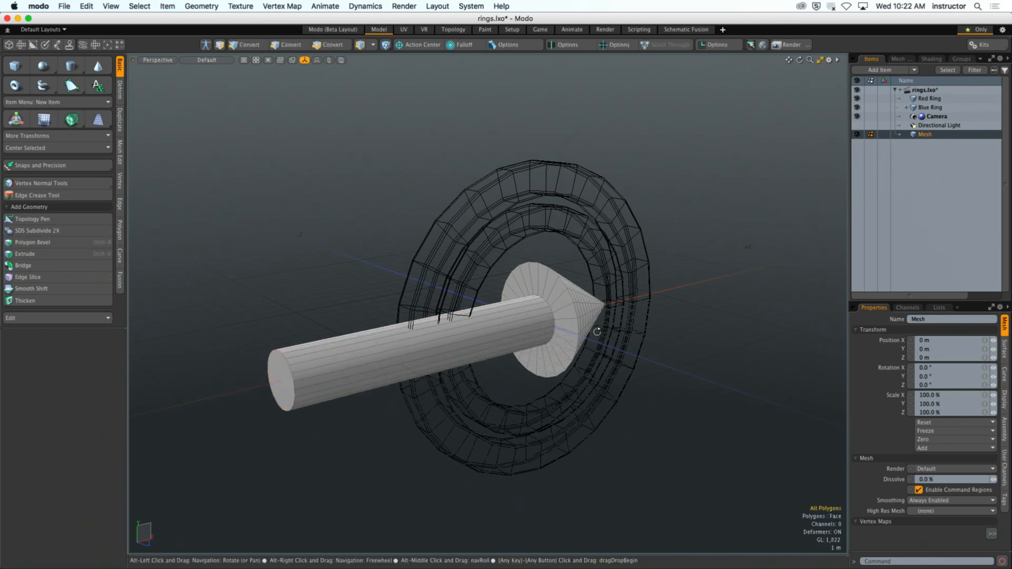
# - Set the lasso style to Rectangle and box-select all of the arrow's polygons
pyautogui.moveTo(597, 332)
pyautogui.keyDown('alt'); pyautogui.mouseDown()
pyautogui.moveTo(513, 321)
pyautogui.moveTo(588, 322)
pyautogui.mouseUp(); pyautogui.keyUp('alt')
pyautogui.keyDown('alt'); pyautogui.moveTo(589, 322); pyautogui.dragTo(559, 358); pyautogui.keyUp('alt')
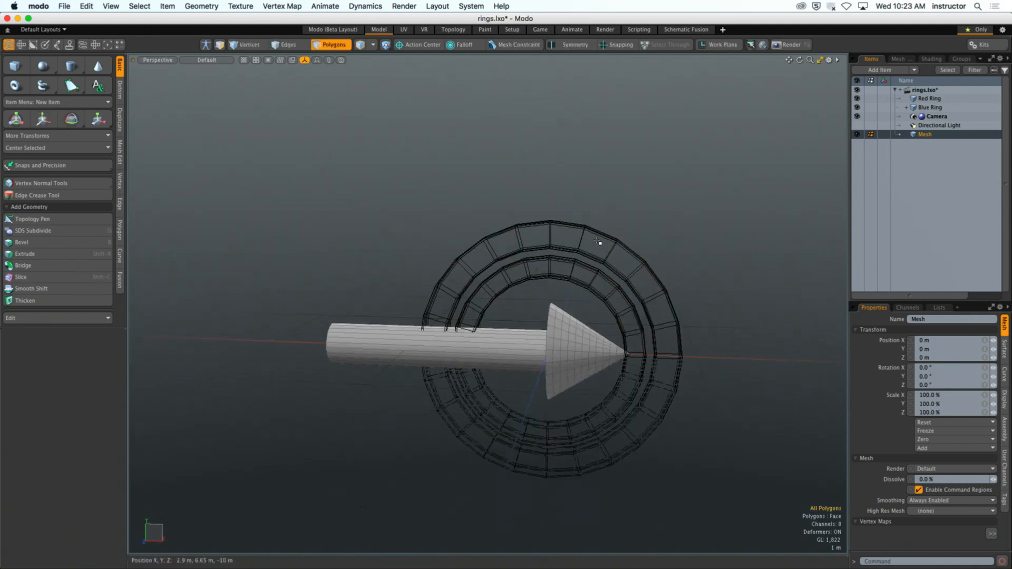
pyautogui.moveTo(244, 237)
pyautogui.mouseDown(button='right')
pyautogui.moveTo(639, 422)
pyautogui.moveTo(527, 364)
pyautogui.mouseUp(button='right')
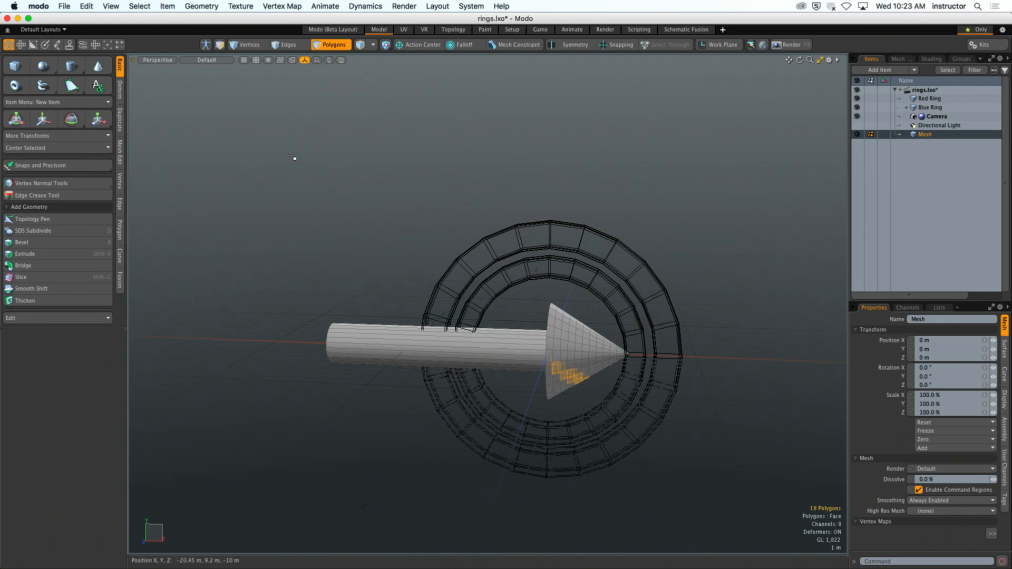
pyautogui.rightClick(294, 158)
pyautogui.moveTo(272, 230)
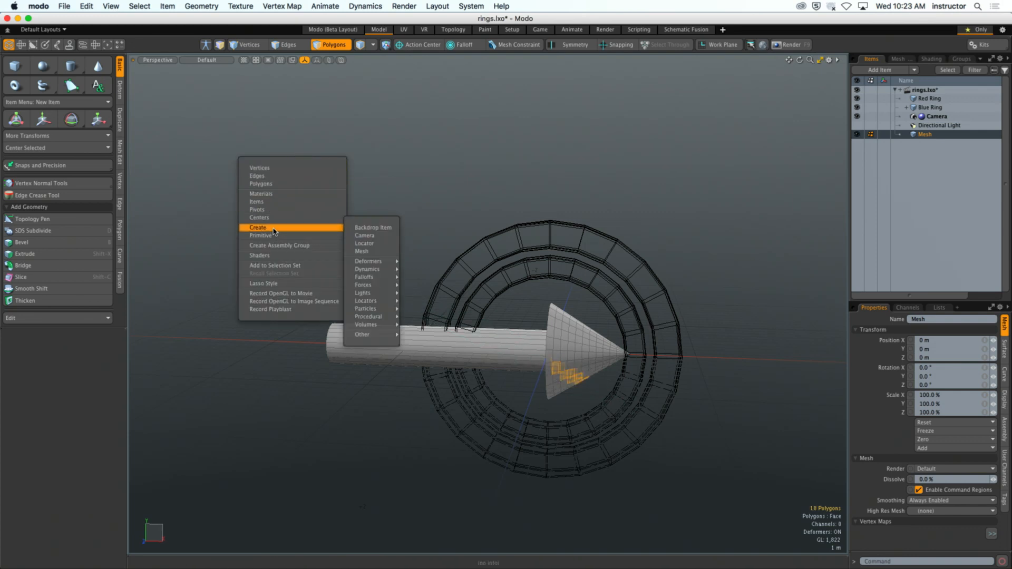
pyautogui.moveTo(277, 287)
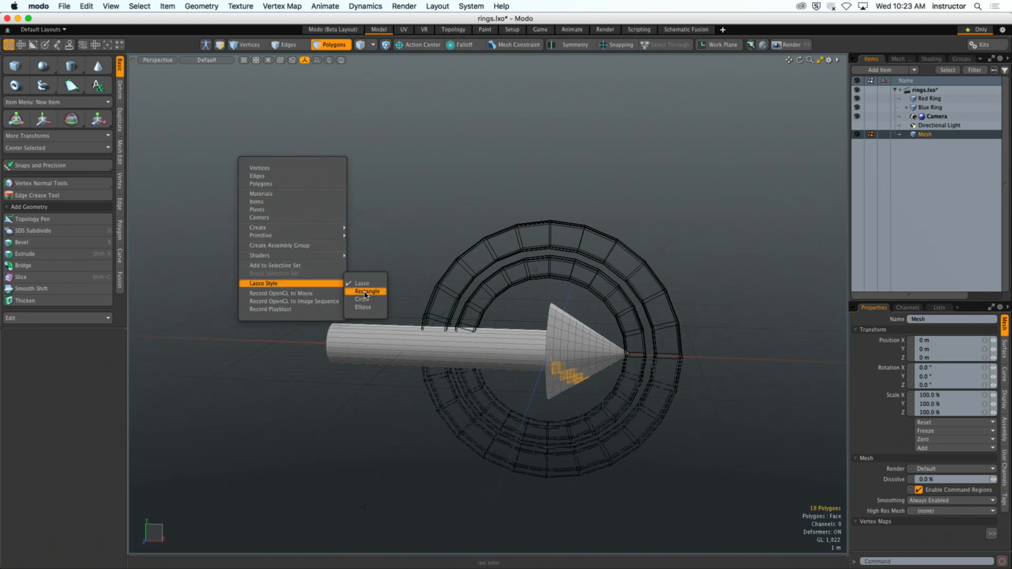
pyautogui.click(365, 291)
pyautogui.moveTo(311, 223); pyautogui.dragTo(678, 470, button='right')
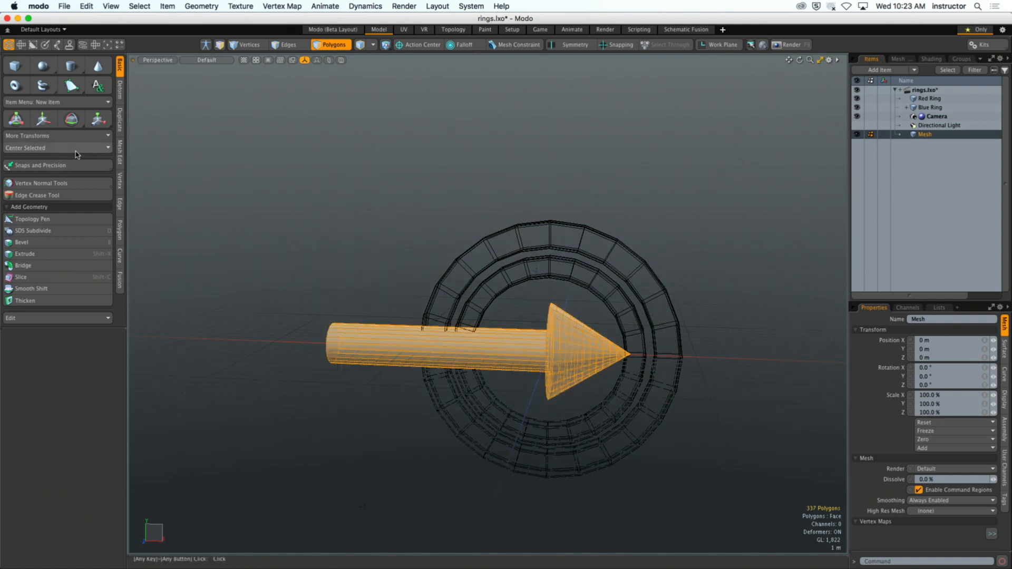
# - Center the selected arrow geometry on the rings' origin and clear the polygon selection
pyautogui.click(77, 151)
pyautogui.click(82, 169)
pyautogui.click(346, 238)
pyautogui.keyDown('alt'); pyautogui.moveTo(345, 238); pyautogui.dragTo(419, 233); pyautogui.keyUp('alt')
pyautogui.keyDown('alt'); pyautogui.moveTo(545, 198); pyautogui.dragTo(567, 211); pyautogui.keyUp('alt')
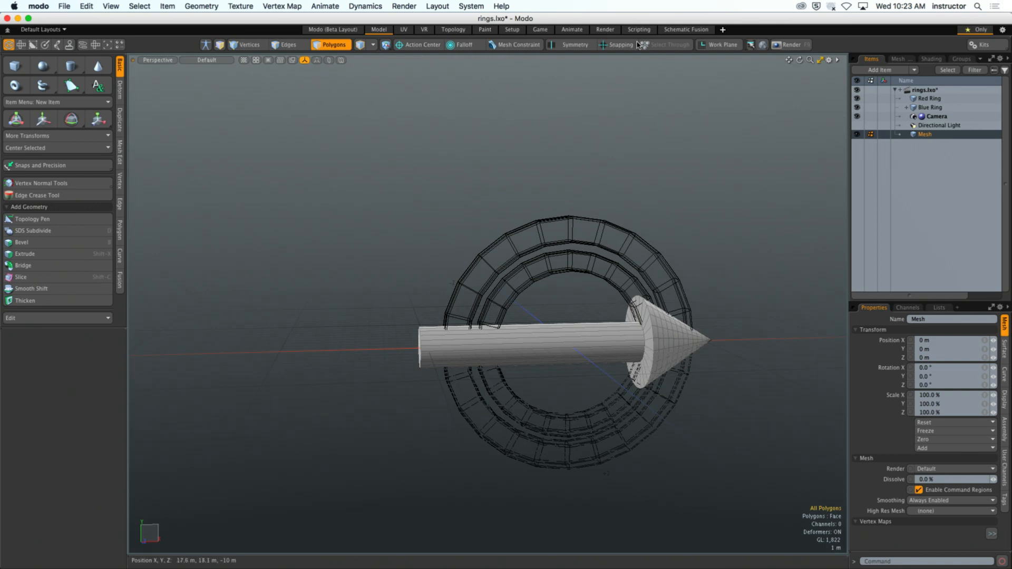
# - Rename the mesh item as Arrow
pyautogui.doubleClick(929, 136)
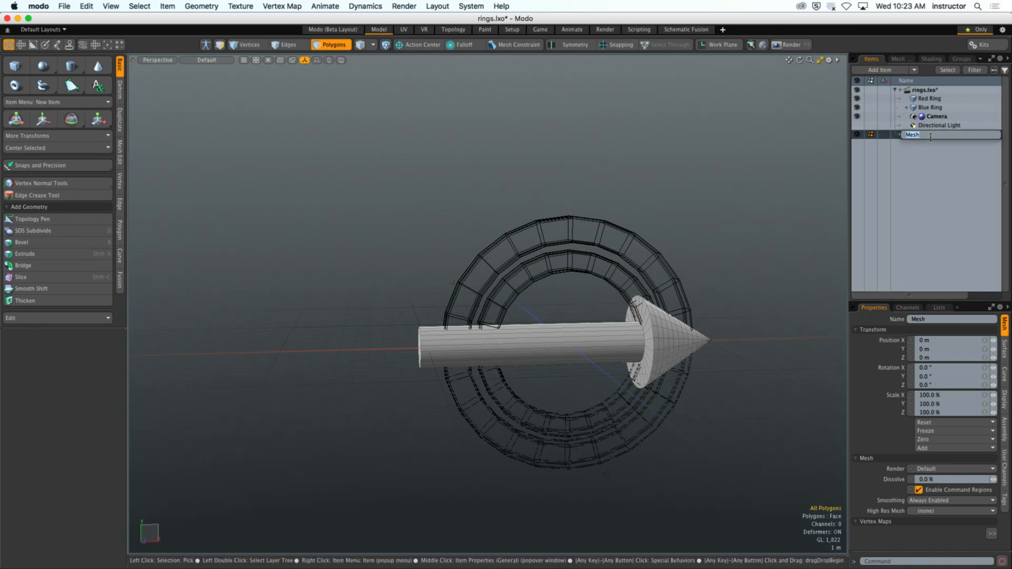
pyautogui.write('Arrow')
pyautogui.press('Return')
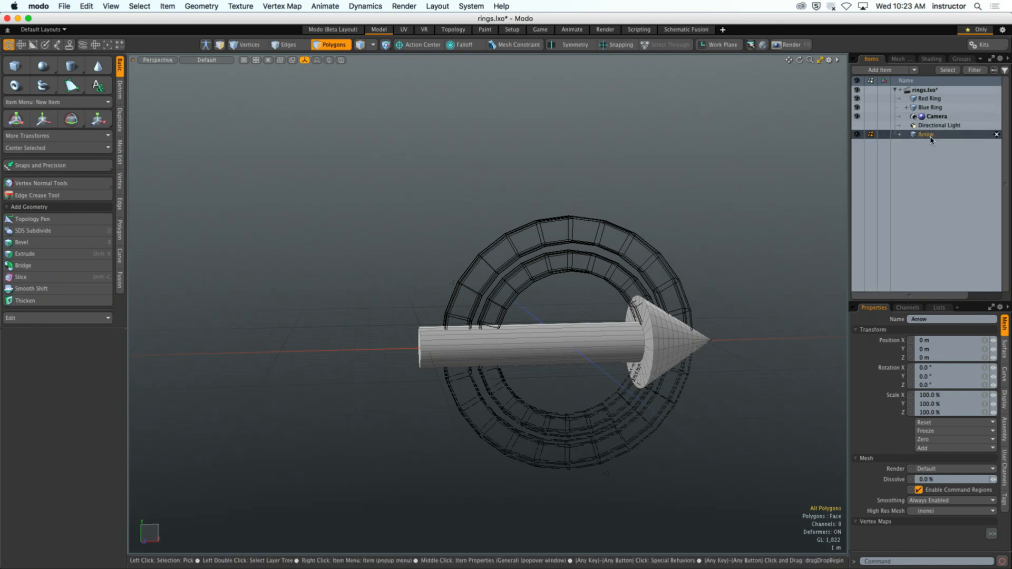
# - Return to the Setup layout and switch to item selection with the Arrow selected
pyautogui.click(512, 29)
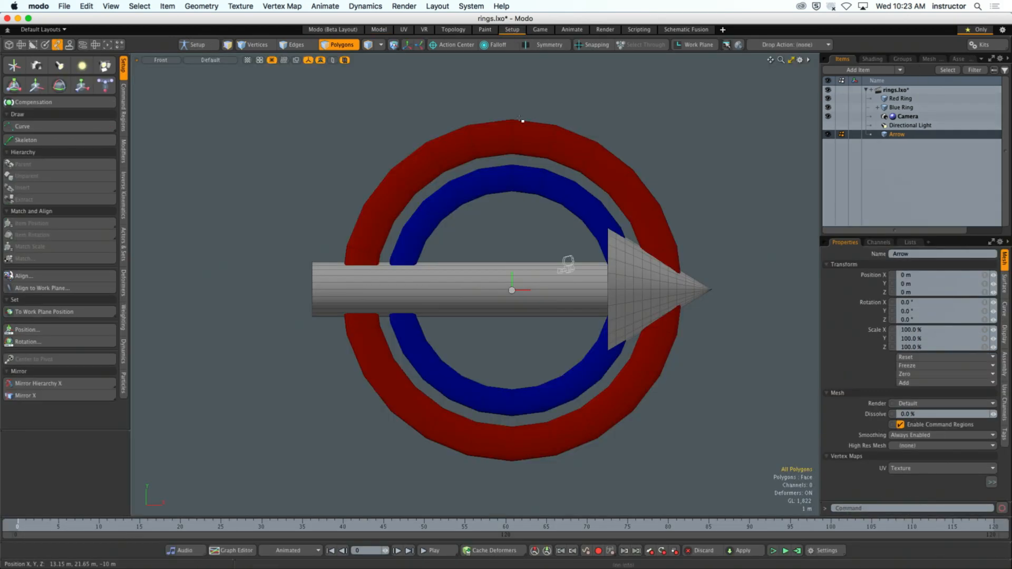
pyautogui.scroll(-2, 680, 211)
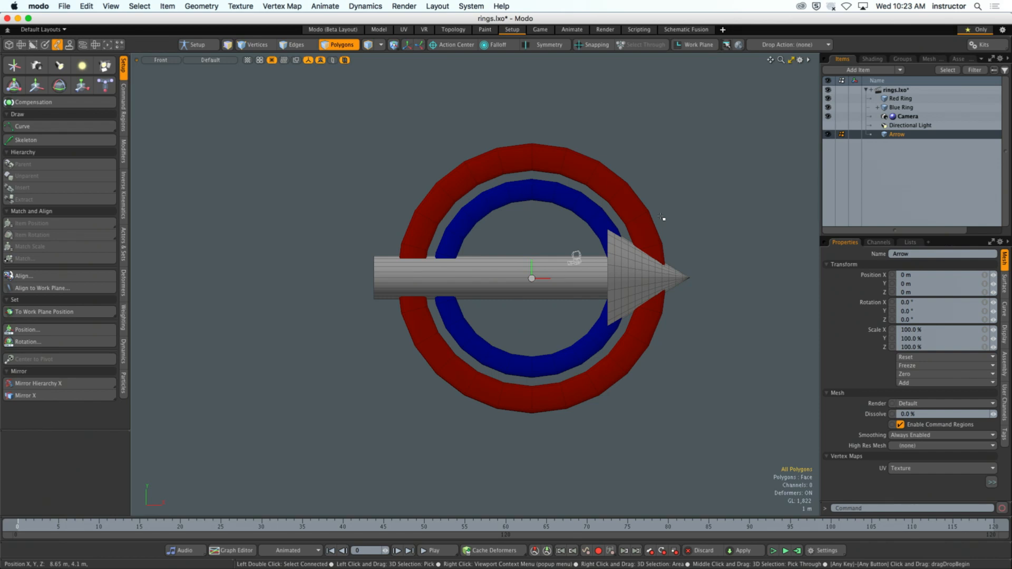
pyautogui.keyDown('alt'); pyautogui.keyDown('shift'); pyautogui.moveTo(663, 247); pyautogui.dragTo(632, 252); pyautogui.keyUp('shift'); pyautogui.keyUp('alt')
pyautogui.keyDown('alt'); pyautogui.keyDown('shift'); pyautogui.moveTo(633, 252); pyautogui.dragTo(608, 275); pyautogui.keyUp('shift'); pyautogui.keyUp('alt')
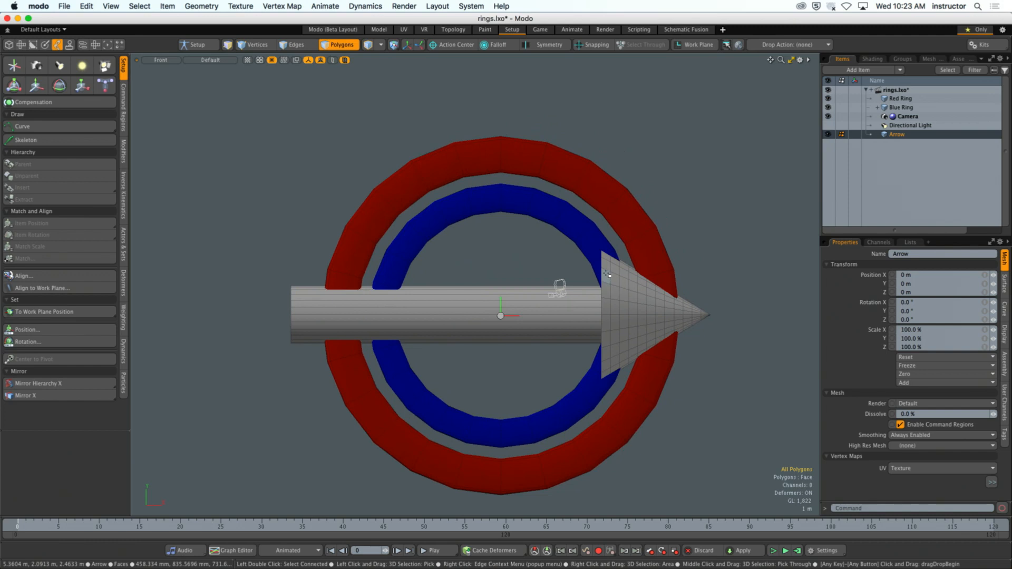
pyautogui.press('5')
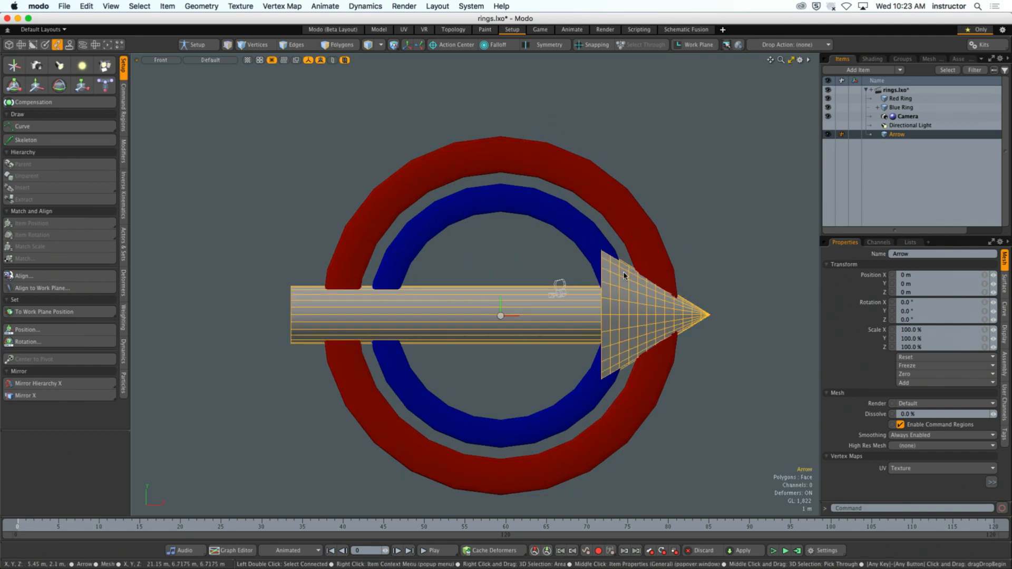
pyautogui.keyDown('ctrl'); pyautogui.keyDown('alt'); pyautogui.moveTo(523, 242); pyautogui.dragTo(504, 254); pyautogui.keyUp('alt'); pyautogui.keyUp('ctrl')
pyautogui.keyDown('alt'); pyautogui.moveTo(504, 254); pyautogui.dragTo(452, 268); pyautogui.keyUp('alt')
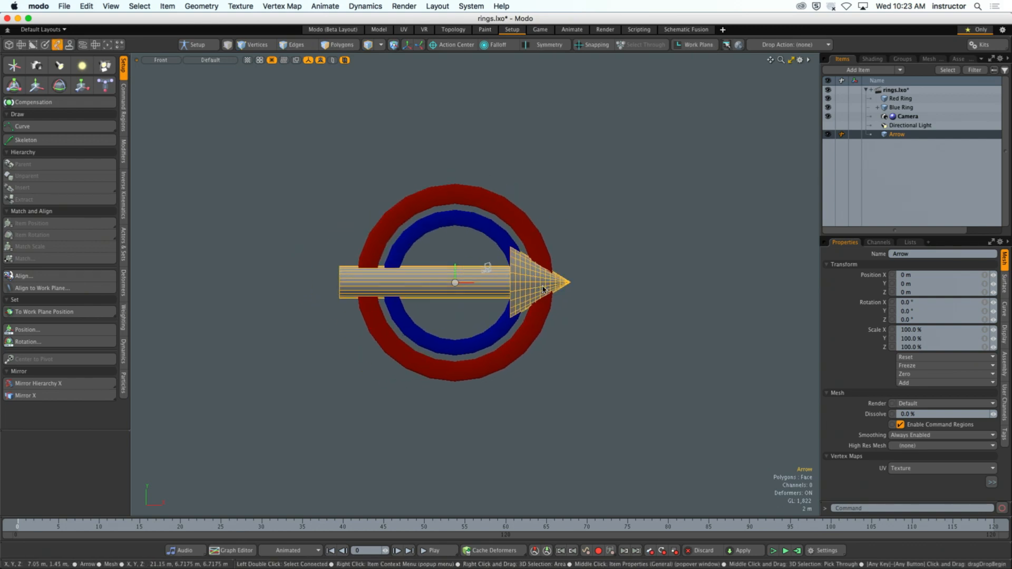
# - Move the Arrow away from the rings to about X -1.6 m and Z 37.4 m, drop the Transform tool and deselect it
pyautogui.press('y')
pyautogui.keyDown('alt'); pyautogui.moveTo(527, 280); pyautogui.dragTo(398, 366); pyautogui.keyUp('alt')
pyautogui.keyDown('ctrl'); pyautogui.keyDown('alt'); pyautogui.moveTo(519, 319); pyautogui.dragTo(482, 311); pyautogui.keyUp('alt'); pyautogui.keyUp('ctrl')
pyautogui.moveTo(423, 361); pyautogui.dragTo(364, 407)
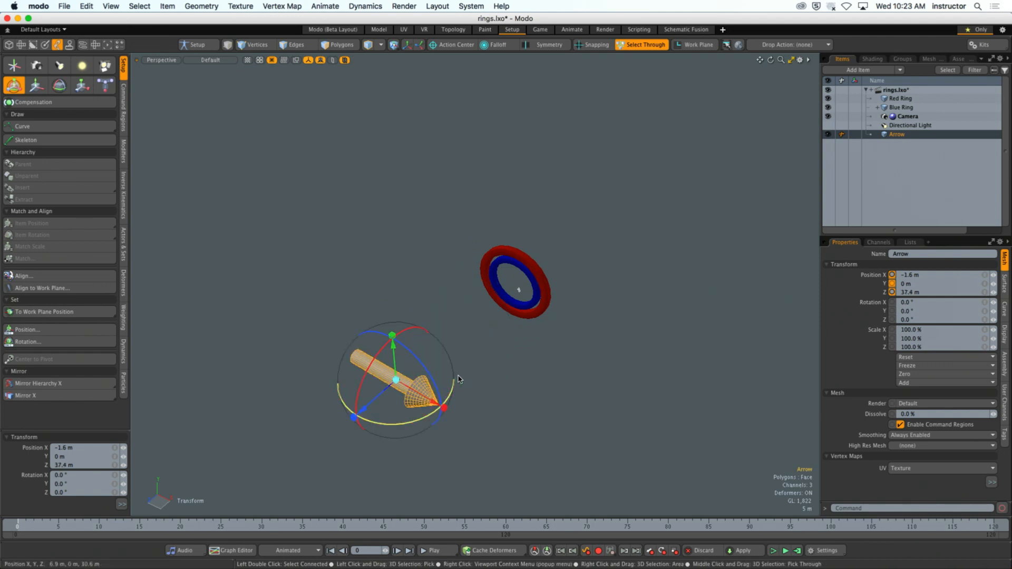
pyautogui.press('q')
pyautogui.click(481, 372)
pyautogui.keyDown('alt'); pyautogui.moveTo(482, 371); pyautogui.dragTo(474, 352); pyautogui.keyUp('alt')
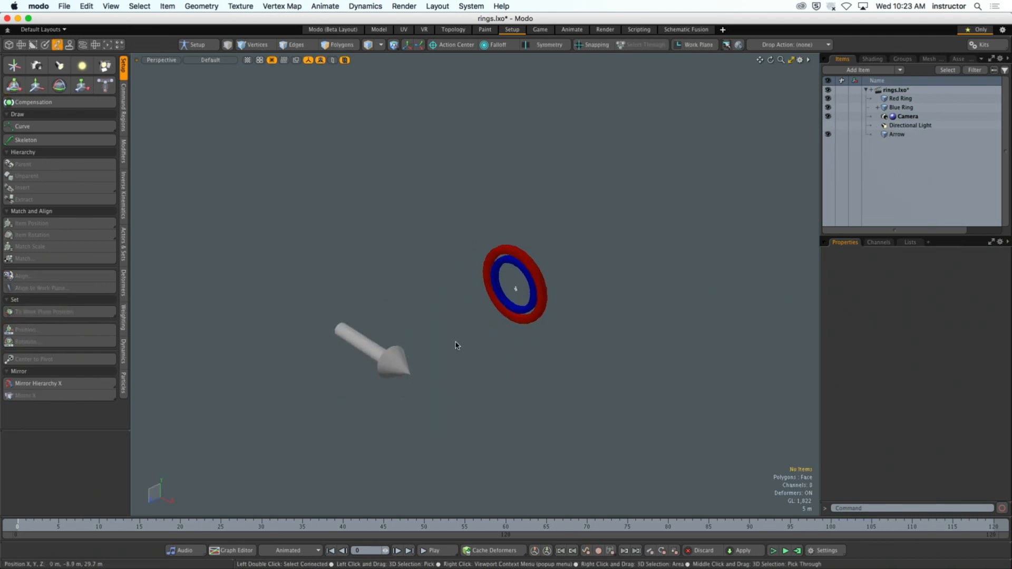
# - Select the Arrow followed by the Red Ring and examine the available constraint modifiers, including their multiple-target variants
pyautogui.click(535, 321)
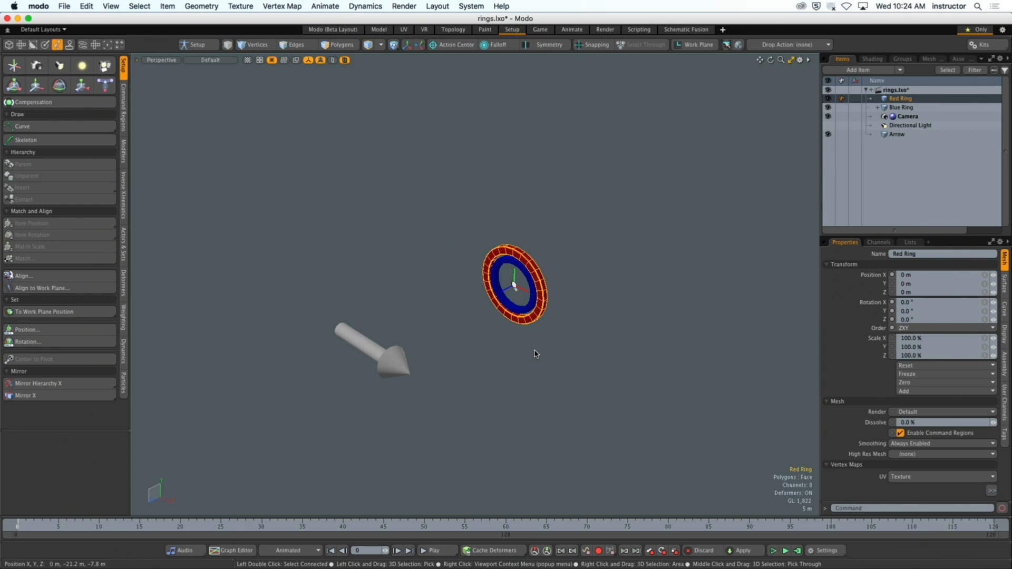
pyautogui.keyDown('shift'); pyautogui.click(398, 363); pyautogui.keyUp('shift')
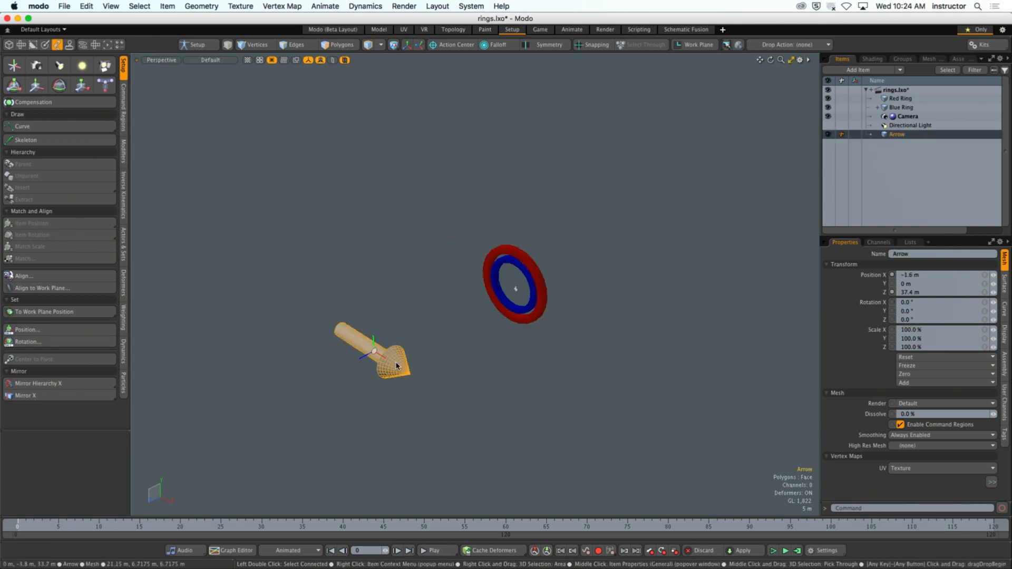
pyautogui.keyDown('shift'); pyautogui.click(540, 284); pyautogui.keyUp('shift')
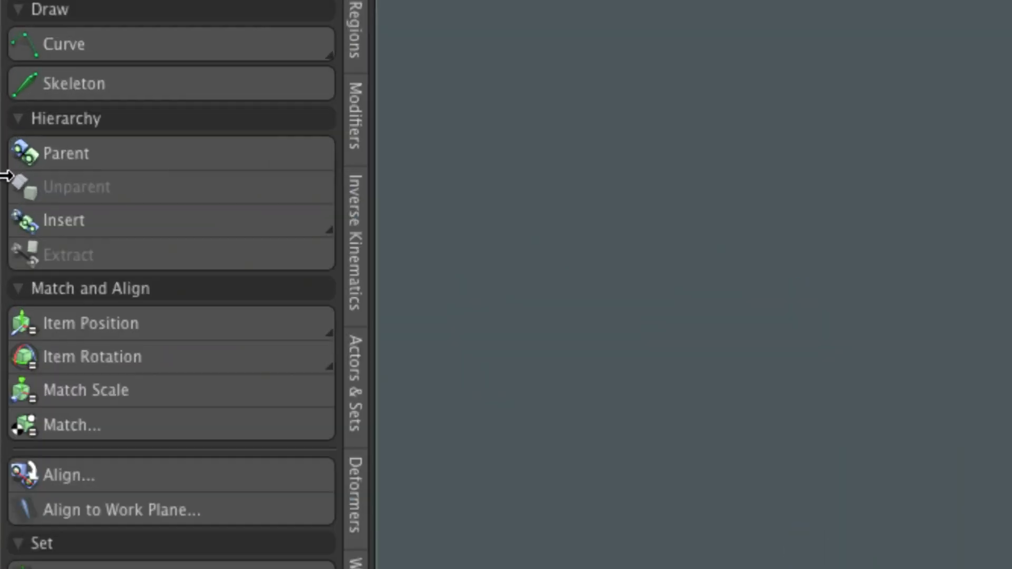
pyautogui.click(353, 103)
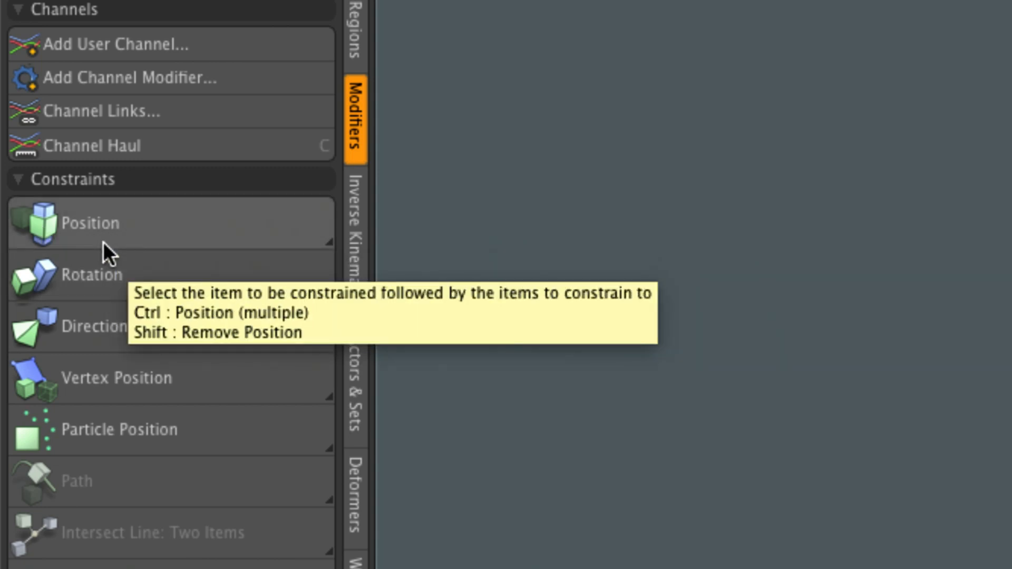
pyautogui.click(328, 244)
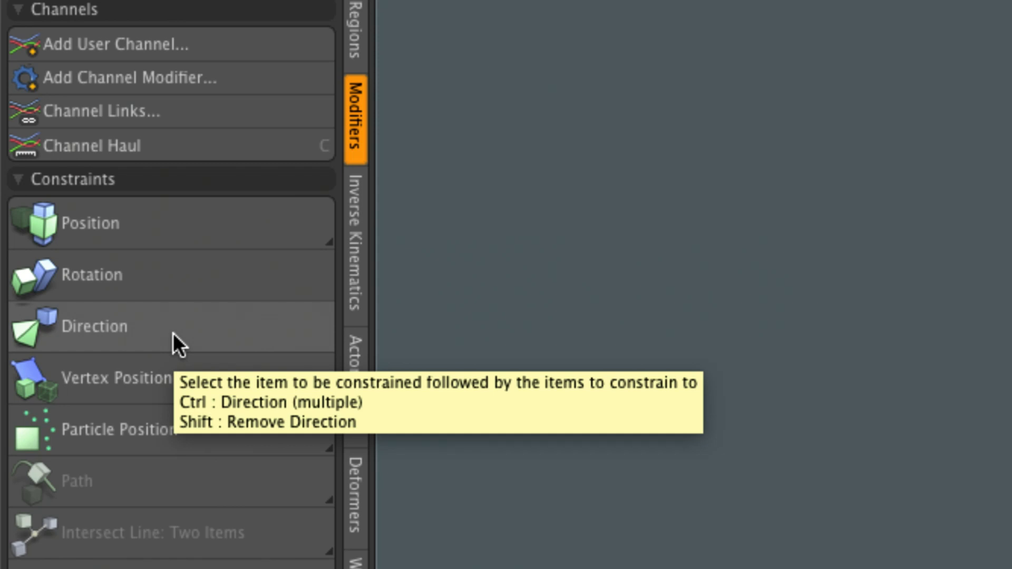
pyautogui.press('ctrl')
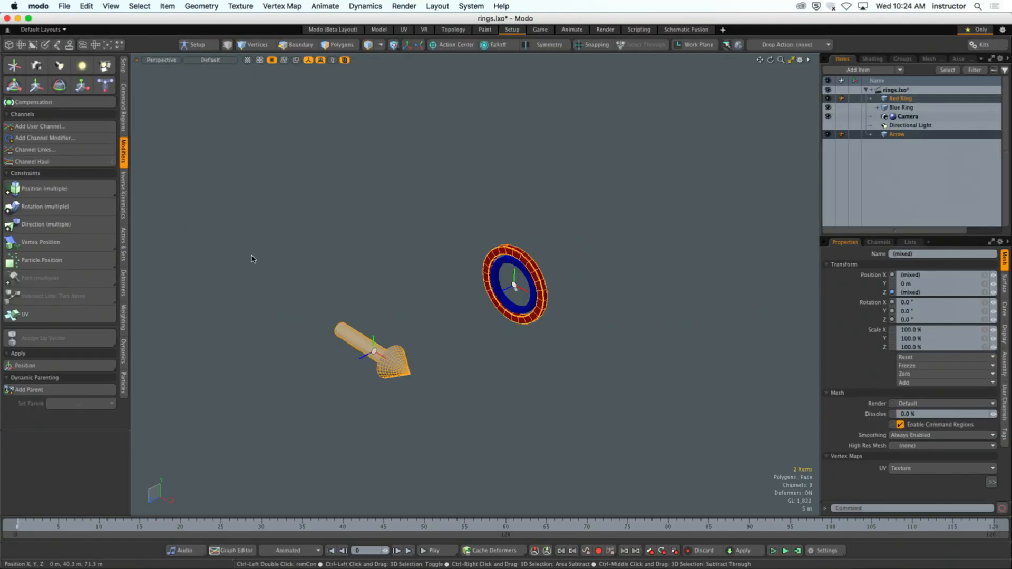
# - Try a Direction constraint aiming the Arrow at the Red Ring, inspect the link between them and undo the constraint
pyautogui.click(447, 377)
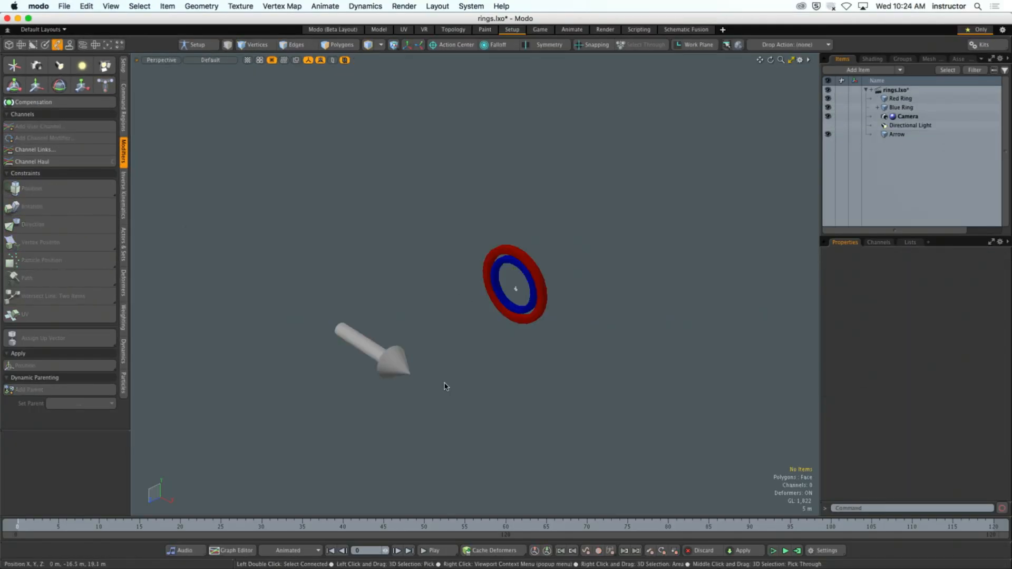
pyautogui.click(388, 366)
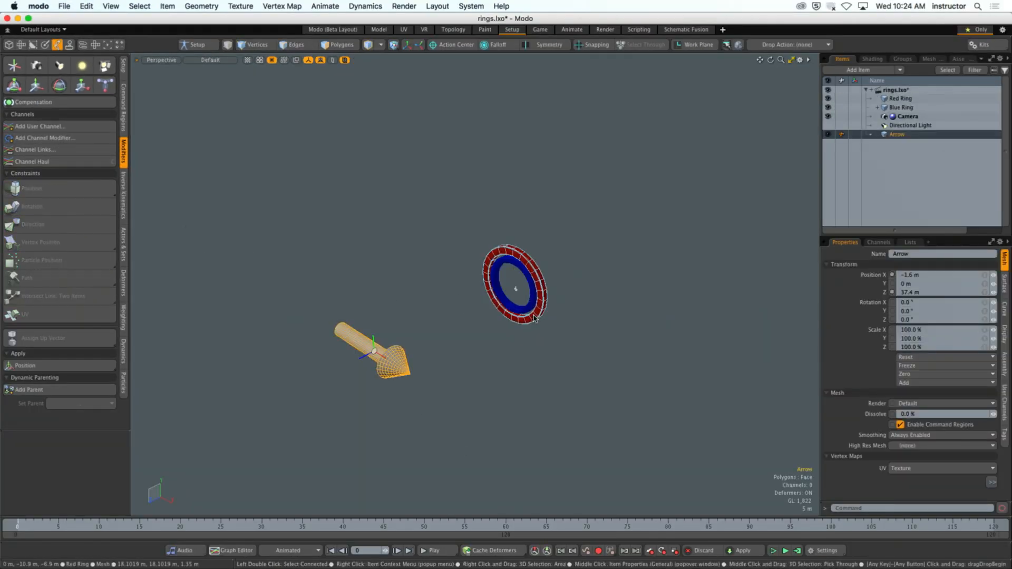
pyautogui.keyDown('shift'); pyautogui.click(546, 290); pyautogui.keyUp('shift')
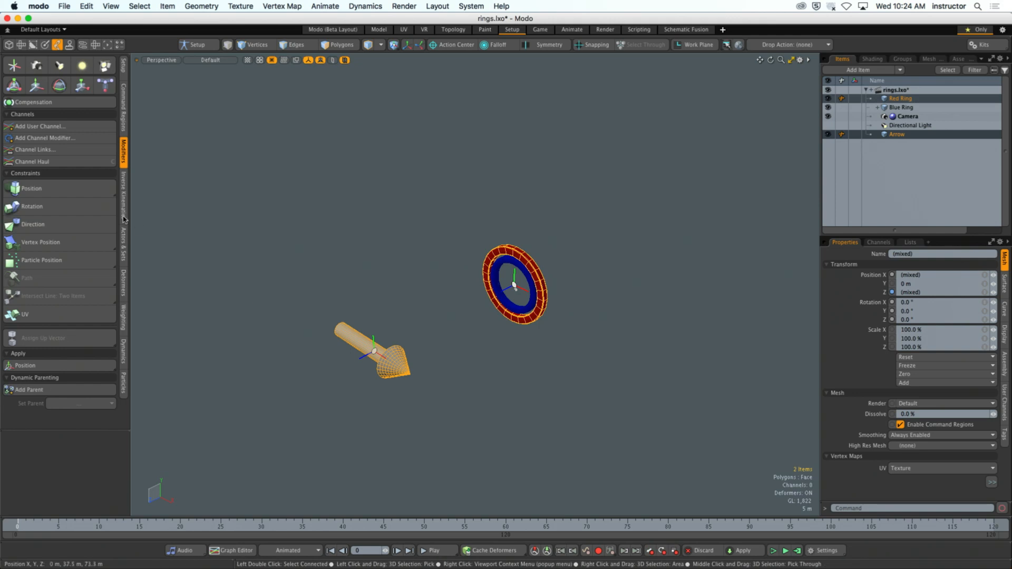
pyautogui.click(91, 225)
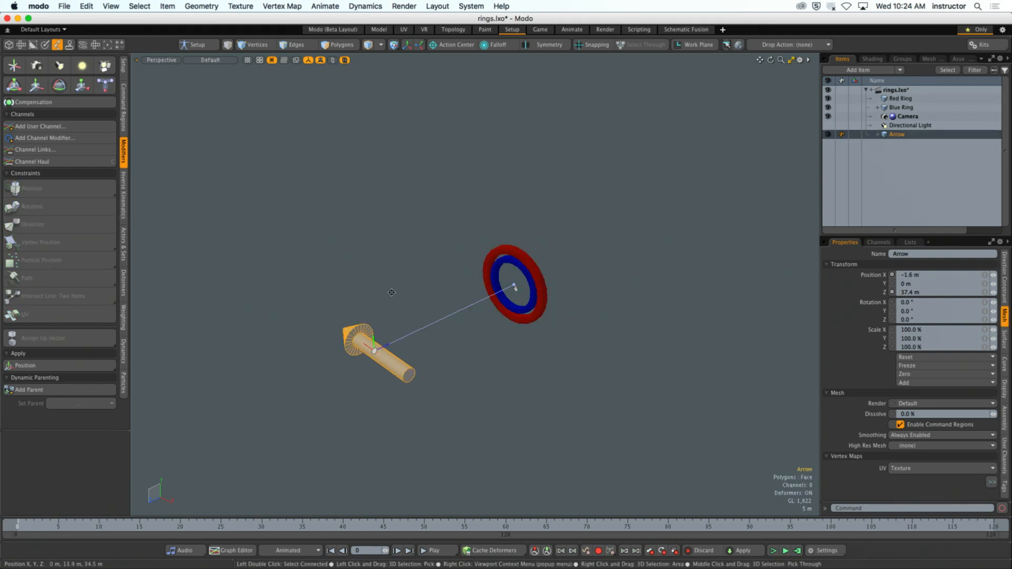
pyautogui.keyDown('ctrl'); pyautogui.keyDown('alt'); pyautogui.moveTo(391, 291); pyautogui.dragTo(470, 308); pyautogui.keyUp('alt'); pyautogui.keyUp('ctrl')
pyautogui.keyDown('ctrl'); pyautogui.keyDown('alt'); pyautogui.moveTo(470, 308); pyautogui.dragTo(401, 300); pyautogui.keyUp('alt'); pyautogui.keyUp('ctrl')
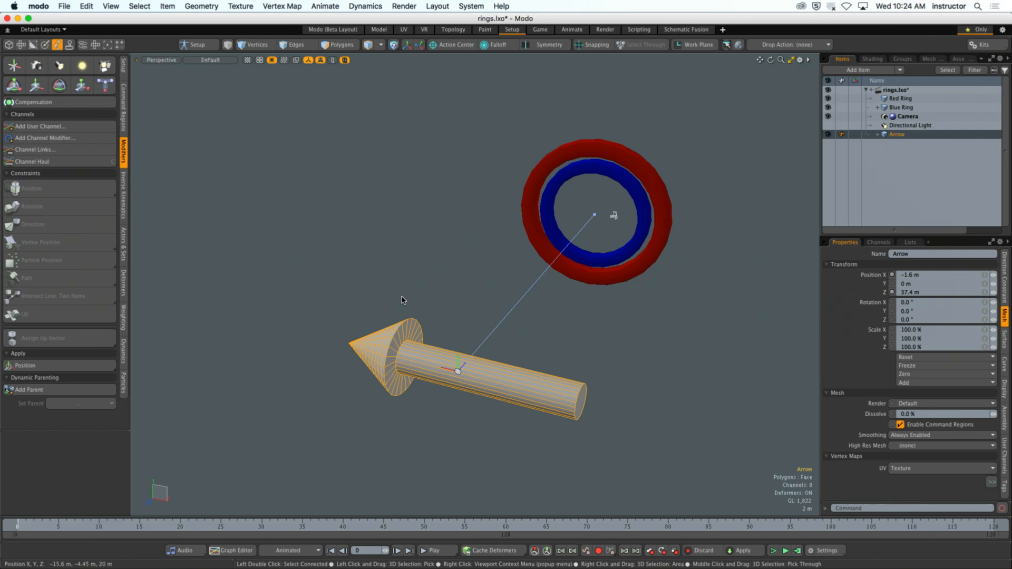
pyautogui.keyDown('alt'); pyautogui.keyDown('shift'); pyautogui.moveTo(527, 337); pyautogui.dragTo(515, 289); pyautogui.keyUp('shift'); pyautogui.keyUp('alt')
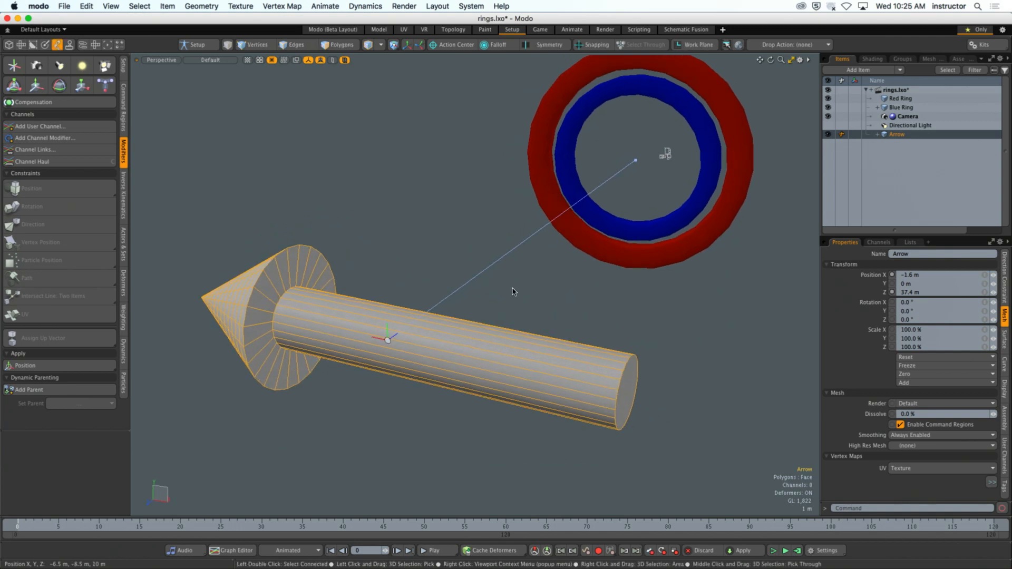
pyautogui.press('super+z')
pyautogui.click(445, 283)
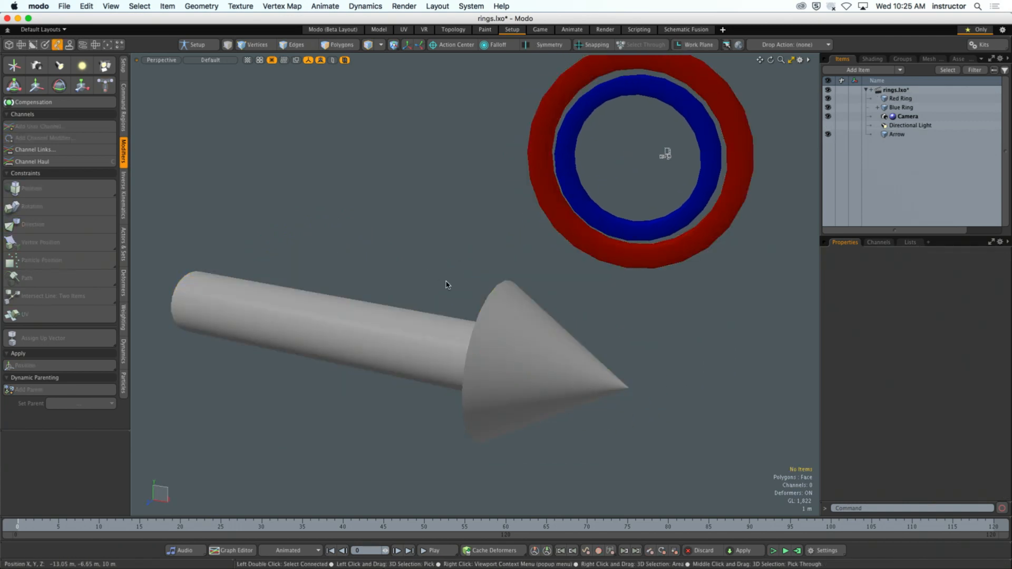
# - Apply a Direction constraint to the Arrow with the Red Ring as its target
pyautogui.click(493, 312)
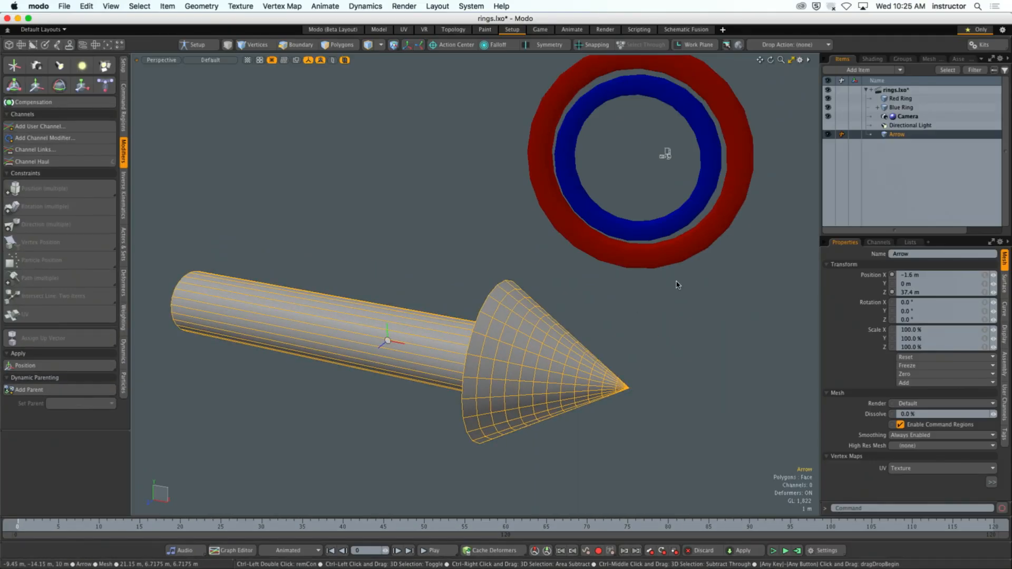
pyautogui.keyDown('shift'); pyautogui.click(676, 253); pyautogui.keyUp('shift')
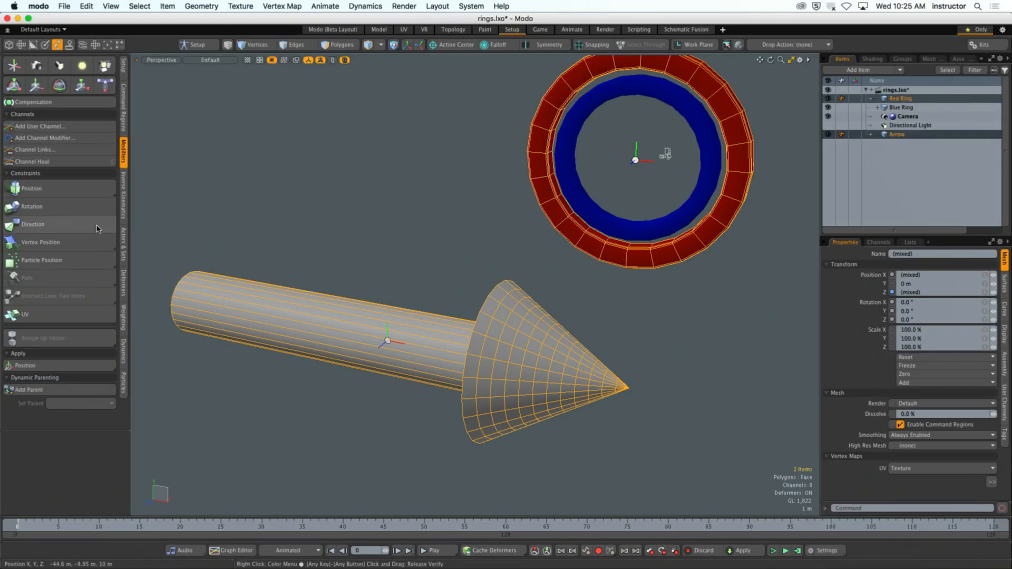
pyautogui.click(96, 229)
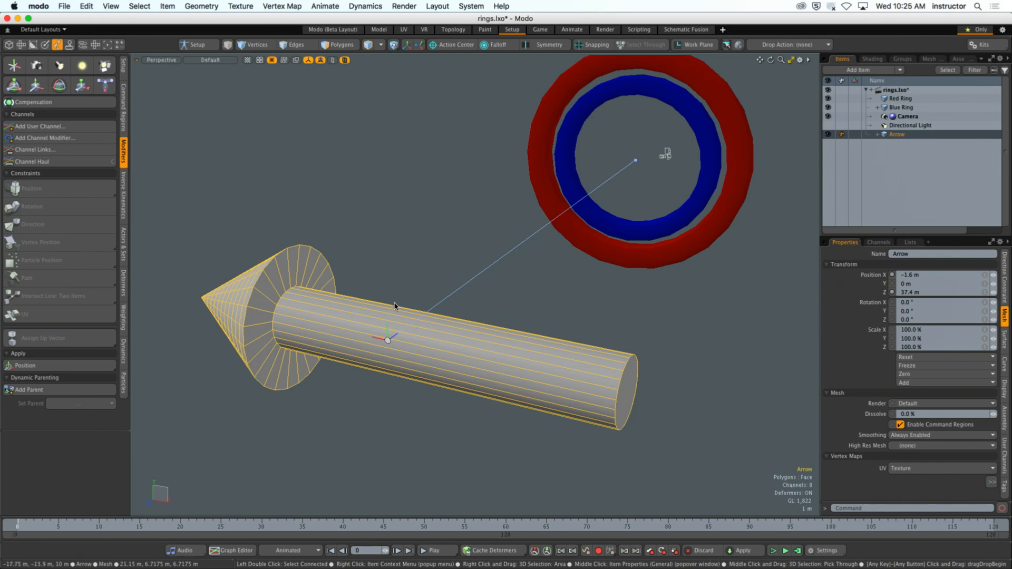
# - Test the constraint by moving the Red Ring freely to about X -73.85 m, Y 13.8 m, Z -30.8 m
pyautogui.click(701, 247)
pyautogui.scroll(-5, 705, 279)
pyautogui.keyDown('alt'); pyautogui.moveTo(666, 289); pyautogui.dragTo(594, 332); pyautogui.keyUp('alt')
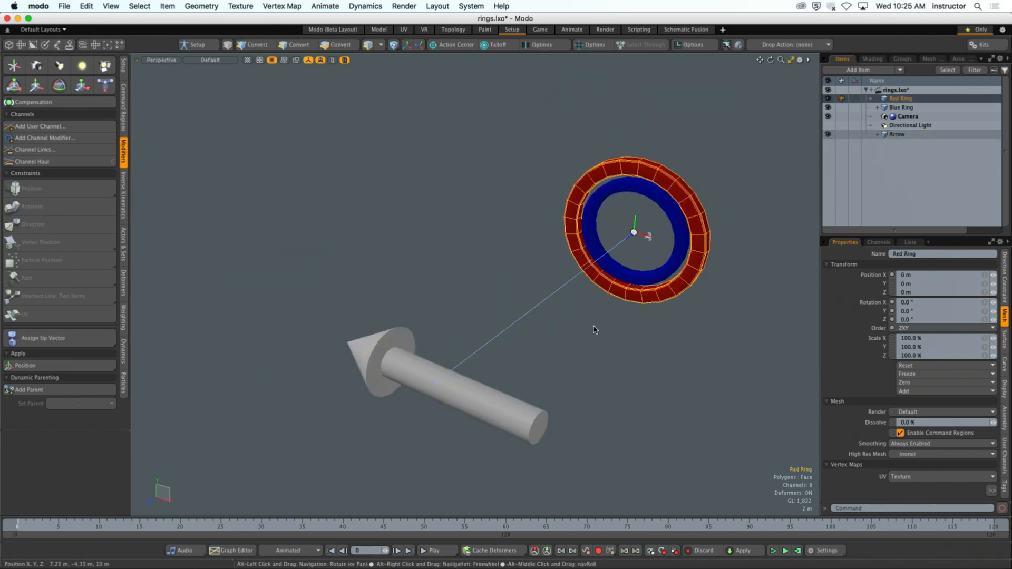
pyautogui.press('y')
pyautogui.moveTo(670, 244)
pyautogui.mouseDown()
pyautogui.moveTo(838, 247)
pyautogui.moveTo(384, 167)
pyautogui.moveTo(759, 267)
pyautogui.moveTo(686, 246)
pyautogui.mouseUp()
pyautogui.scroll(-5, 458, 256)
pyautogui.keyDown('alt'); pyautogui.moveTo(456, 316); pyautogui.dragTo(454, 396); pyautogui.keyUp('alt')
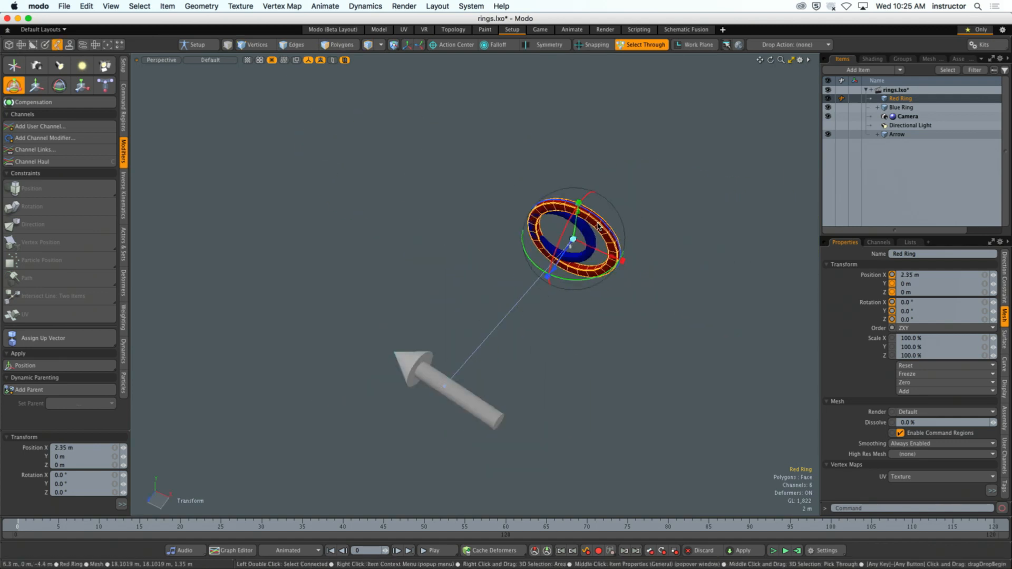
pyautogui.moveTo(577, 217); pyautogui.dragTo(465, 208)
pyautogui.keyDown('alt'); pyautogui.moveTo(546, 246); pyautogui.dragTo(409, 141); pyautogui.keyUp('alt')
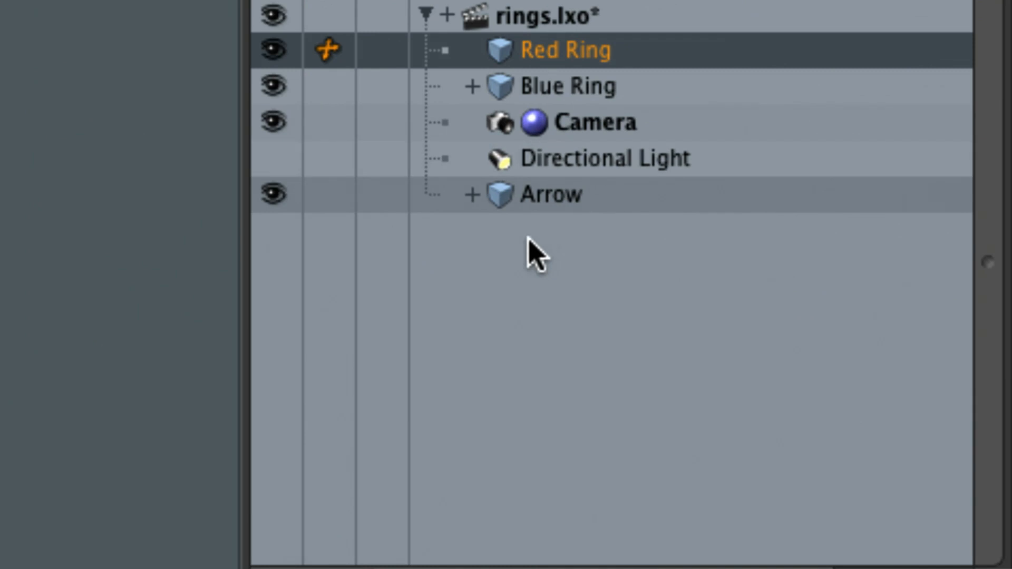
# - Expand the Arrow in the item list, enlarge the properties area and show the Direction Constraint settings
pyautogui.click(470, 196)
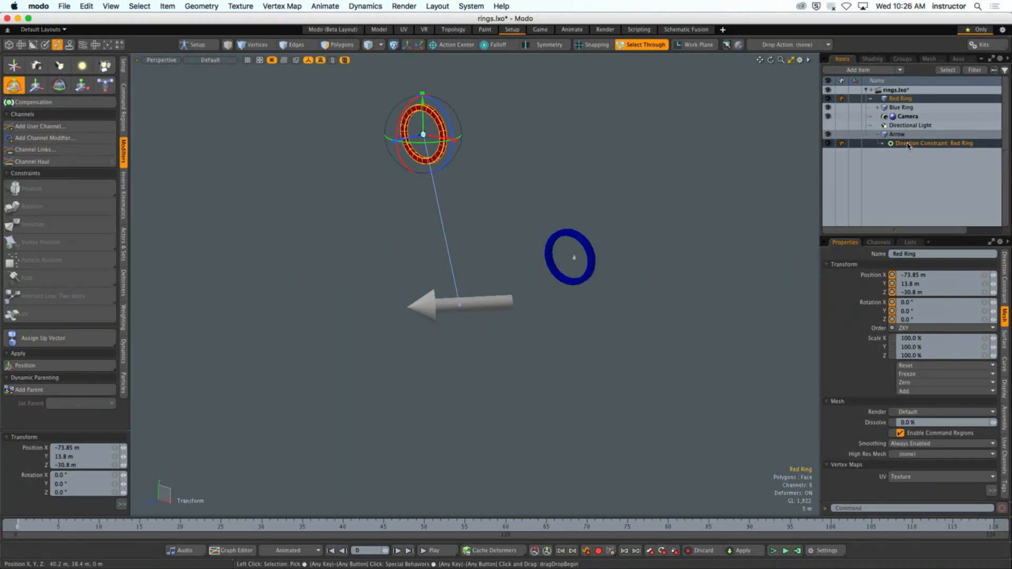
pyautogui.moveTo(899, 237); pyautogui.dragTo(899, 153)
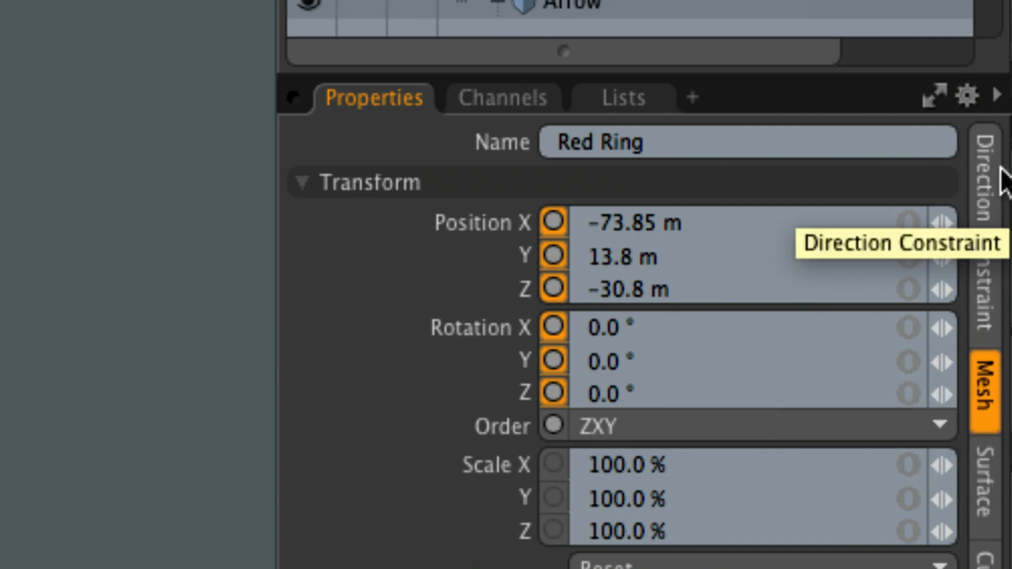
pyautogui.click(985, 226)
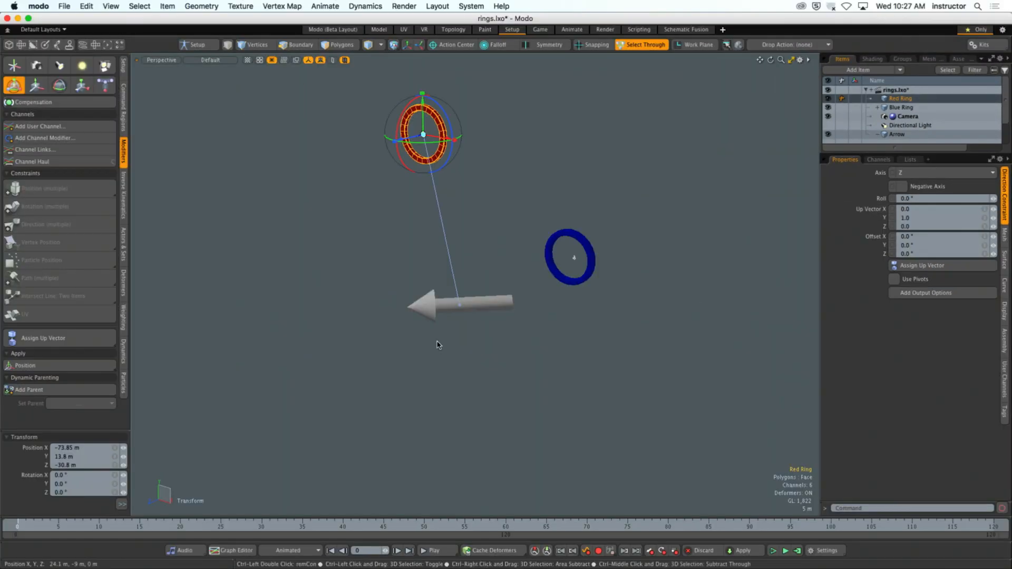
# - Move the Red Ring back near the Blue Ring, to about X -19.35 m, Y -15.3 m, Z -7.4 m
pyautogui.keyDown('alt'); pyautogui.keyDown('shift'); pyautogui.moveTo(438, 345); pyautogui.dragTo(495, 337); pyautogui.keyUp('shift'); pyautogui.keyUp('alt')
pyautogui.keyDown('ctrl'); pyautogui.keyDown('alt'); pyautogui.moveTo(495, 338); pyautogui.dragTo(508, 334); pyautogui.keyUp('alt'); pyautogui.keyUp('ctrl')
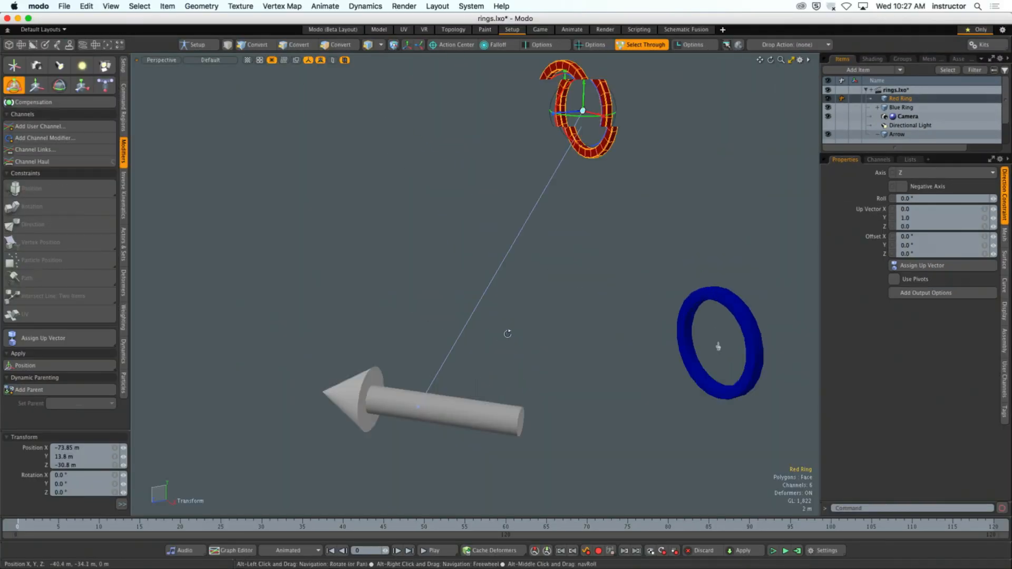
pyautogui.moveTo(578, 113); pyautogui.dragTo(677, 391)
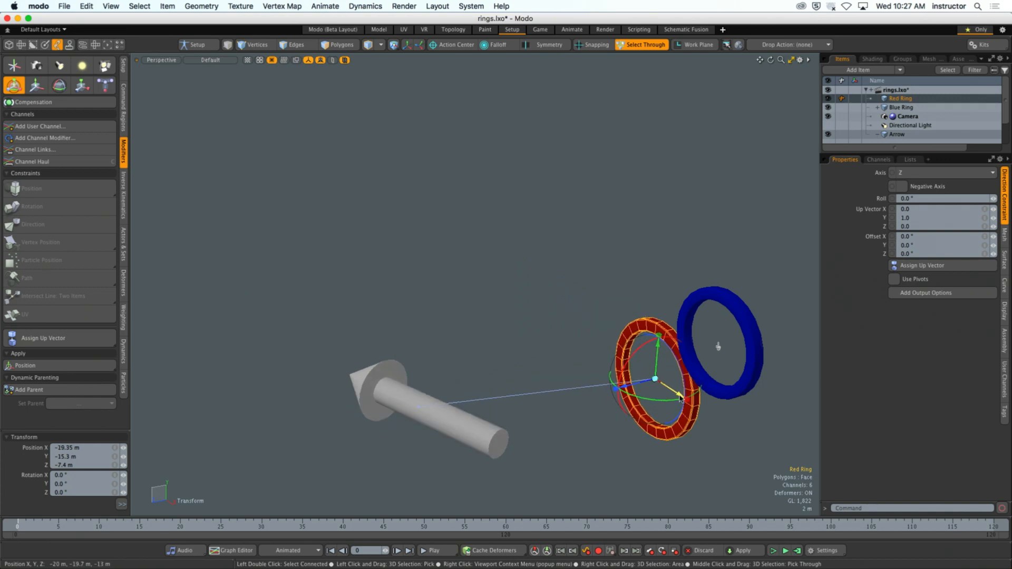
# - Select the Arrow and drop the Transform tool to inspect its local axes against the constraint line
pyautogui.keyDown('alt'); pyautogui.keyDown('shift'); pyautogui.moveTo(509, 340); pyautogui.dragTo(443, 312); pyautogui.keyUp('shift'); pyautogui.keyUp('alt')
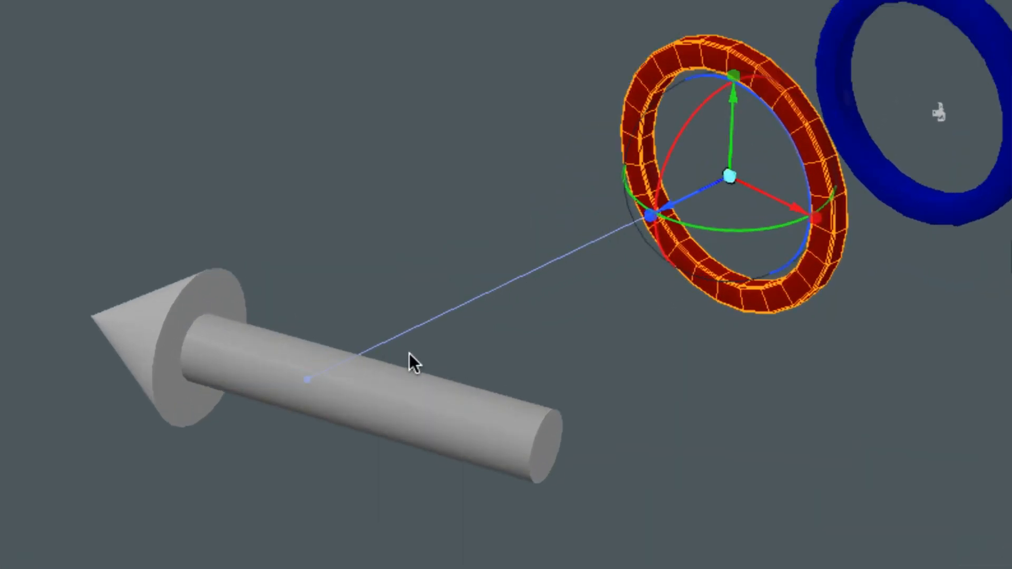
pyautogui.keyDown('alt'); pyautogui.moveTo(487, 345); pyautogui.dragTo(453, 336); pyautogui.keyUp('alt')
pyautogui.keyDown('alt'); pyautogui.moveTo(520, 307); pyautogui.dragTo(536, 315); pyautogui.keyUp('alt')
pyautogui.click(183, 333)
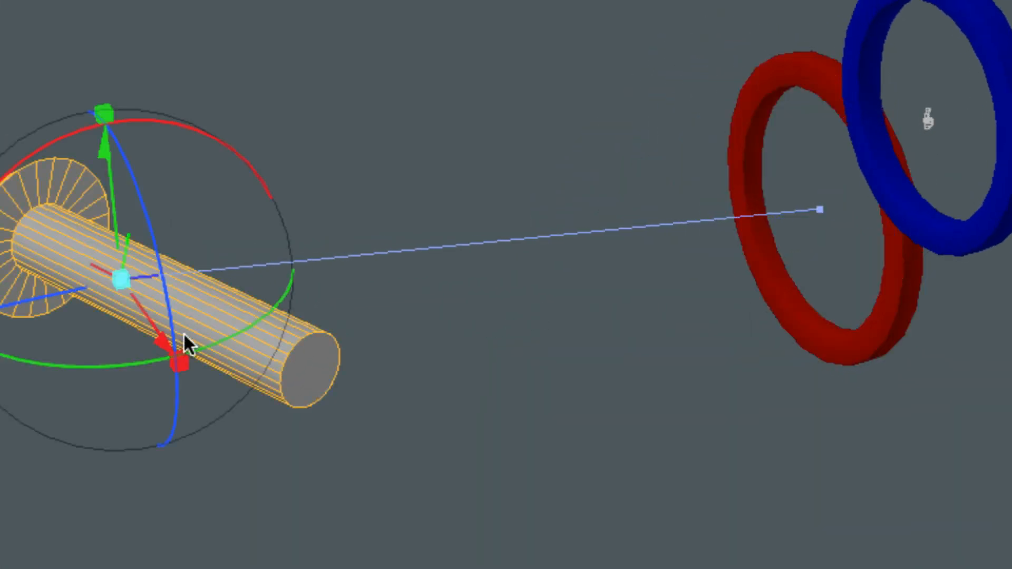
pyautogui.press('space')
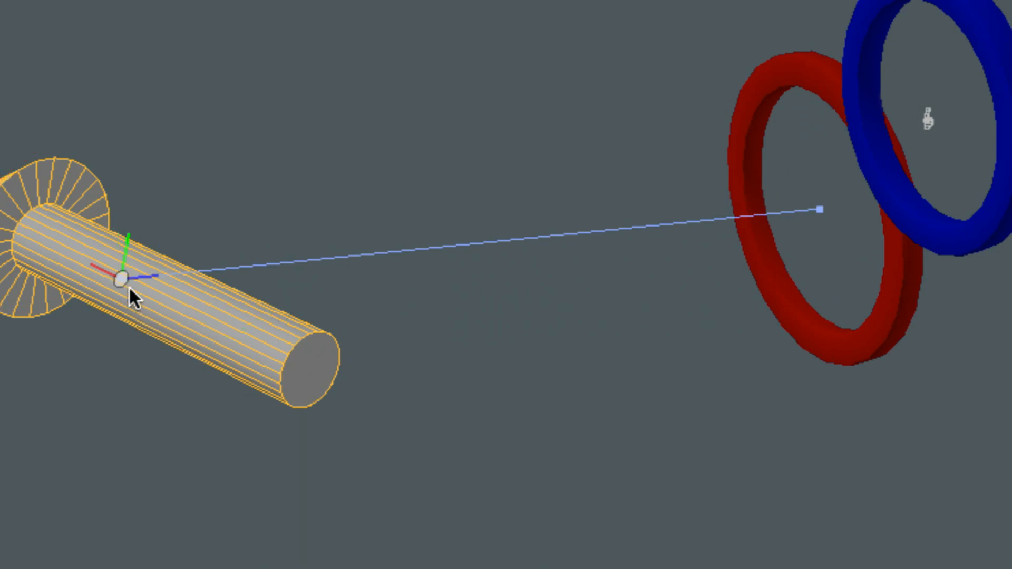
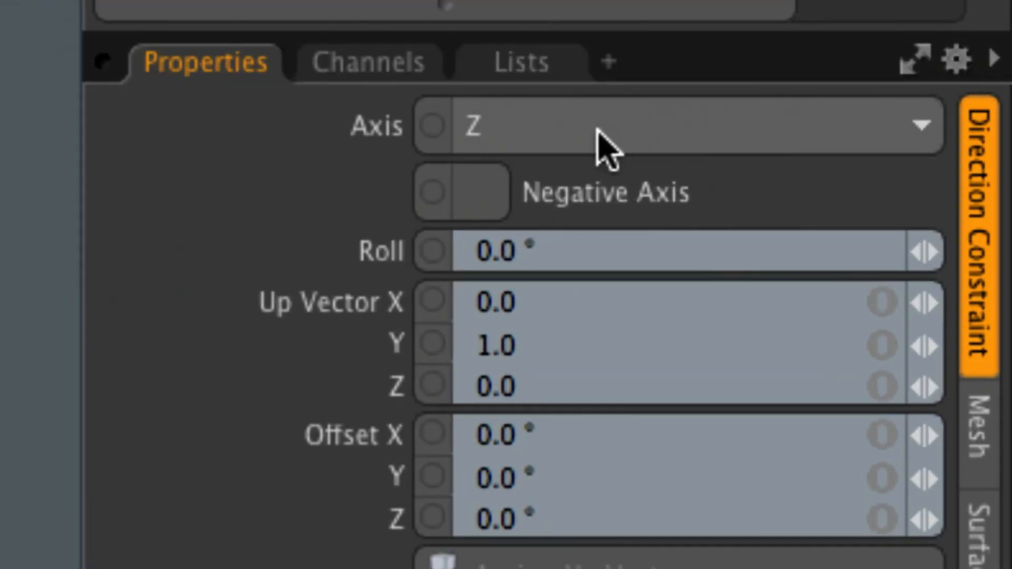
# - Set the Direction Constraint's axis to X so that the Arrow points along its own X axis
pyautogui.click(795, 155)
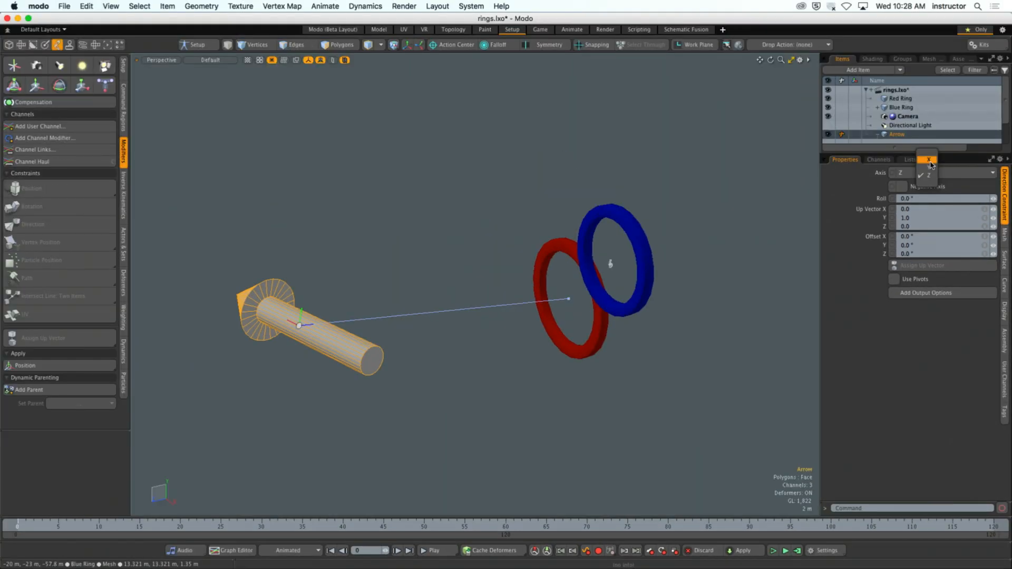
pyautogui.click(928, 160)
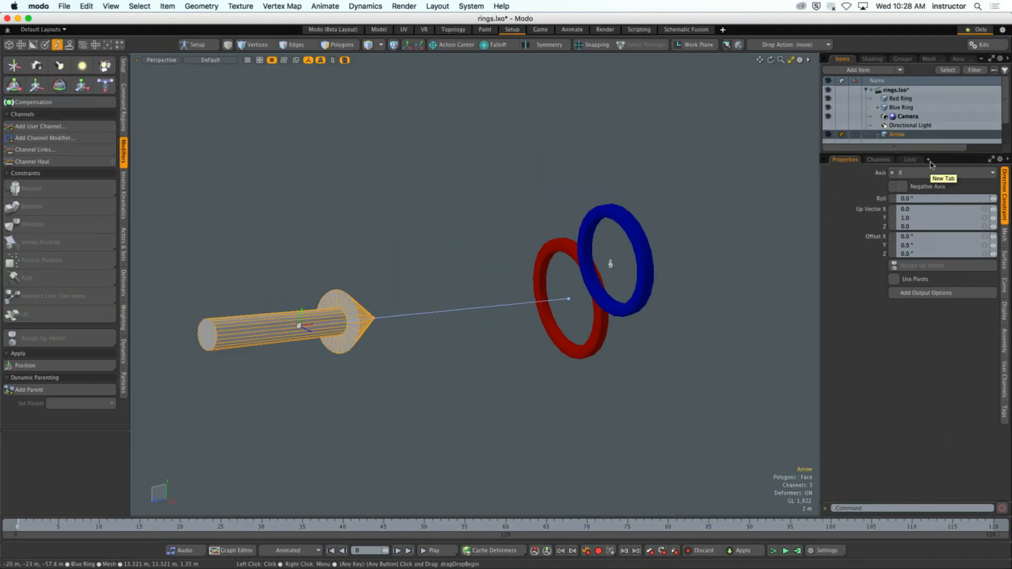
pyautogui.keyDown('alt'); pyautogui.moveTo(497, 385); pyautogui.dragTo(477, 377); pyautogui.keyUp('alt')
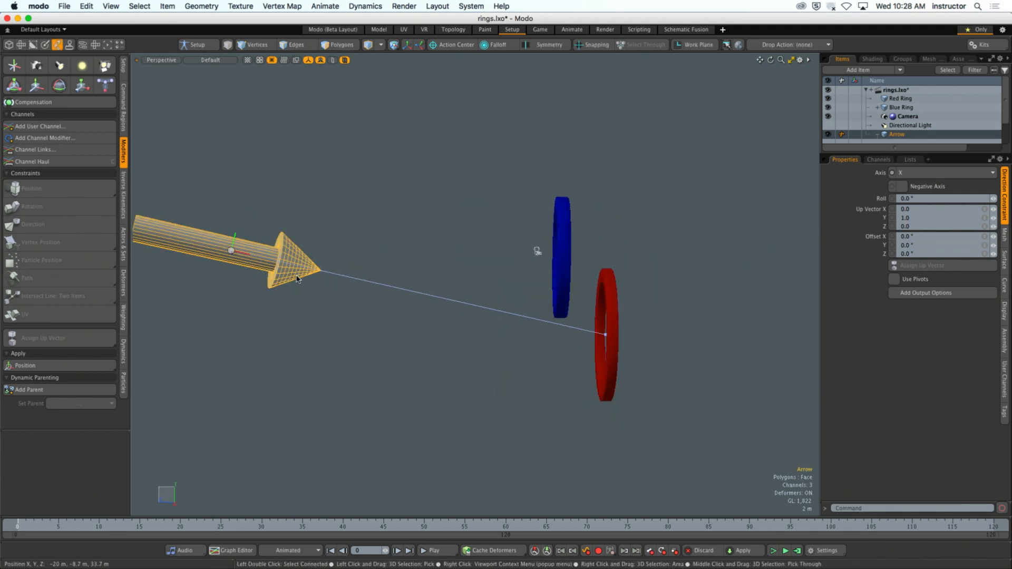
# - Test the constraint by moving the Red Ring around, leaving it offset about X -400 mm, Y 5.5 m
pyautogui.click(606, 352)
pyautogui.keyDown('alt'); pyautogui.moveTo(606, 352); pyautogui.dragTo(572, 389); pyautogui.keyUp('alt')
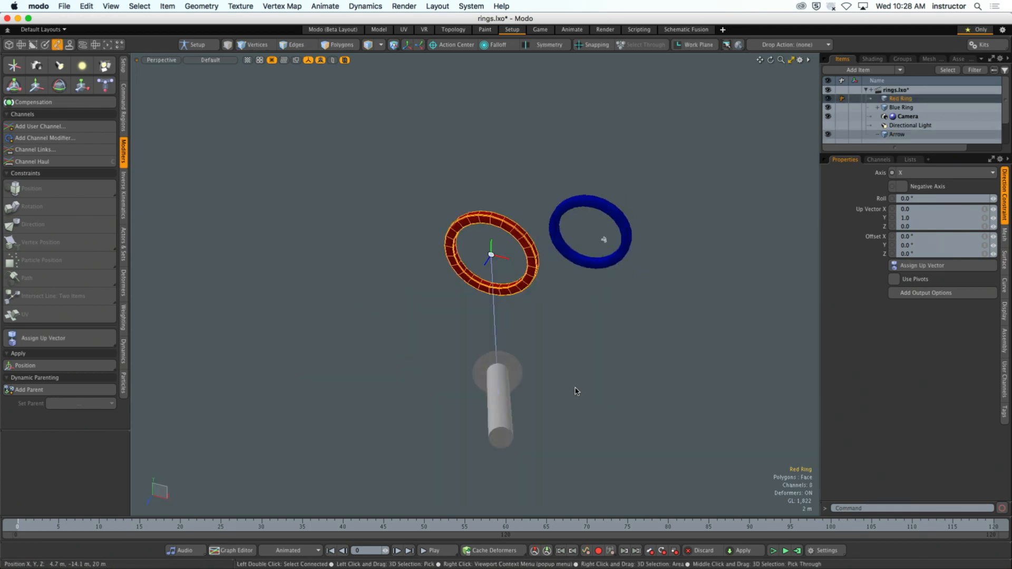
pyautogui.press('y')
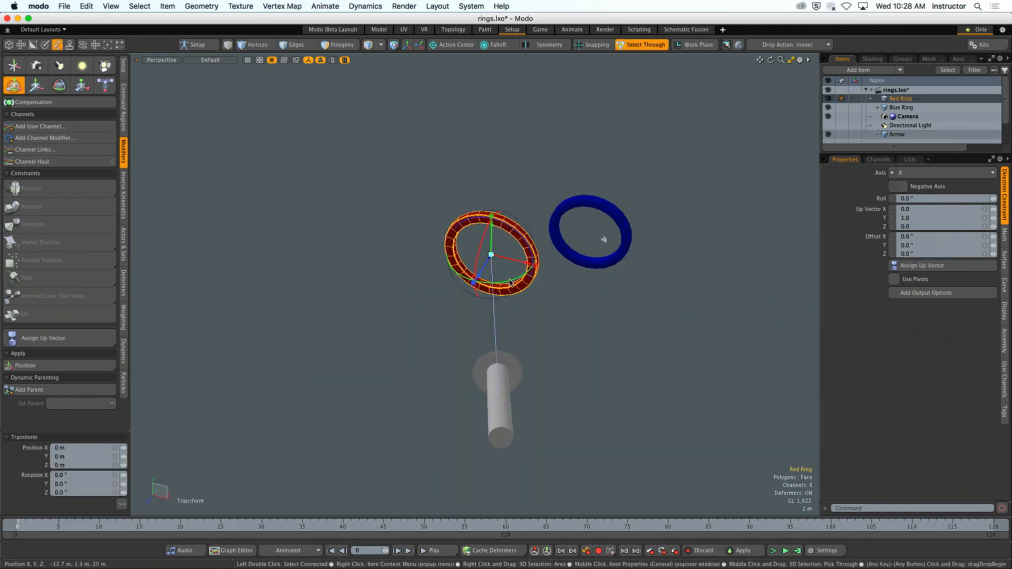
pyautogui.keyDown('alt'); pyautogui.moveTo(409, 312); pyautogui.dragTo(390, 284); pyautogui.keyUp('alt')
pyautogui.press('w')
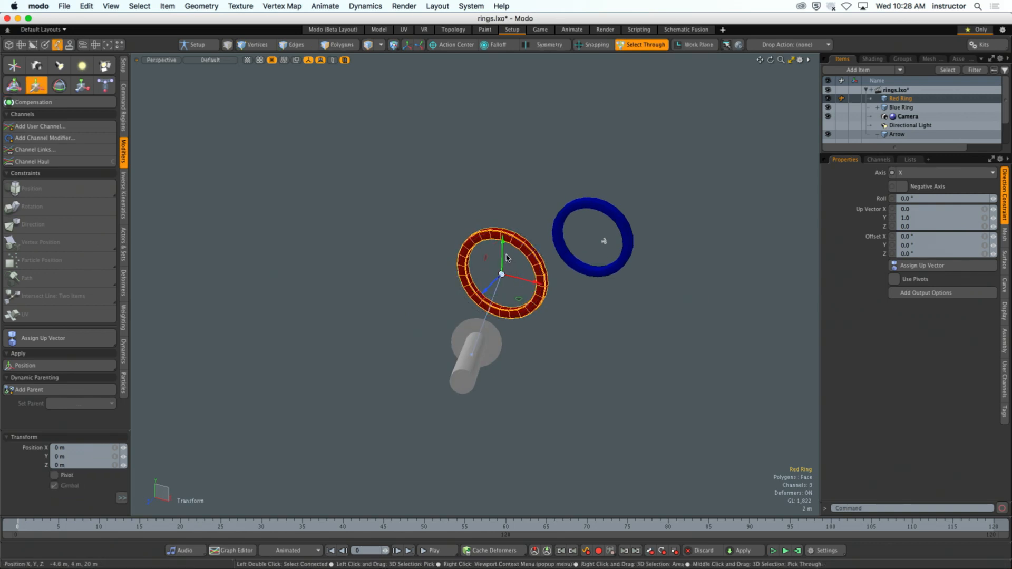
pyautogui.moveTo(503, 240); pyautogui.dragTo(447, 237)
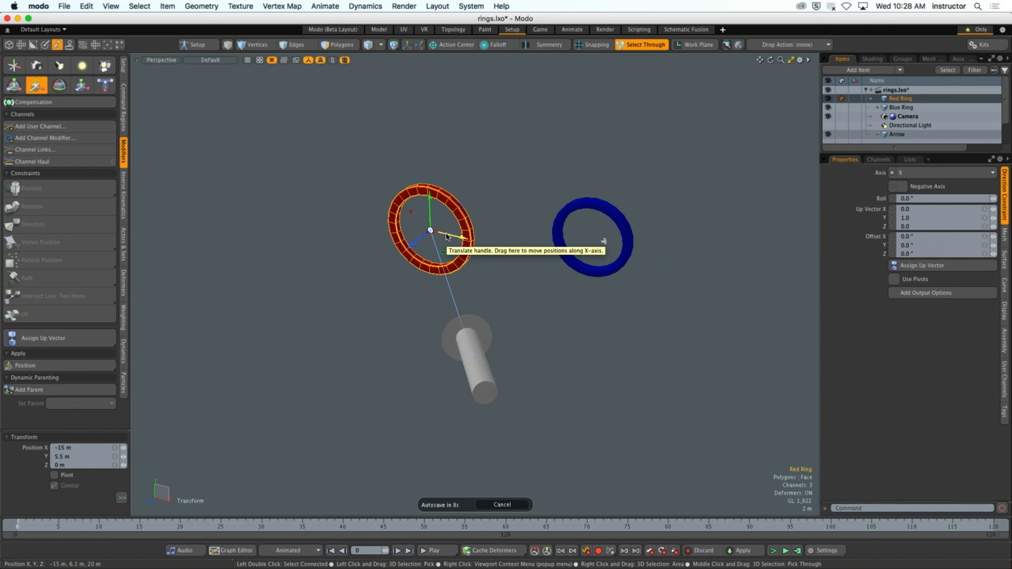
pyautogui.moveTo(446, 236); pyautogui.dragTo(516, 253)
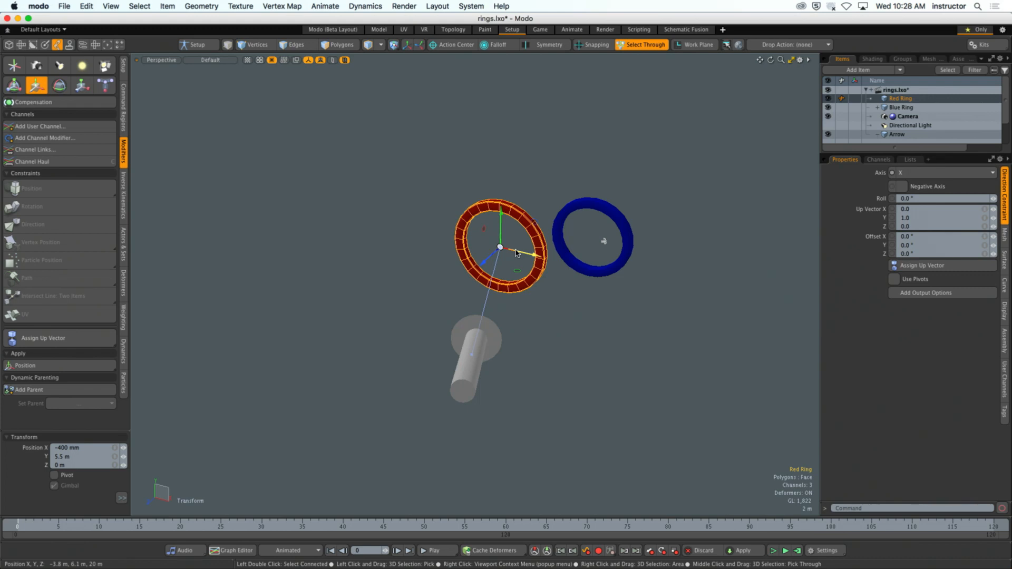
pyautogui.keyDown('alt'); pyautogui.moveTo(516, 253); pyautogui.dragTo(574, 337); pyautogui.keyUp('alt')
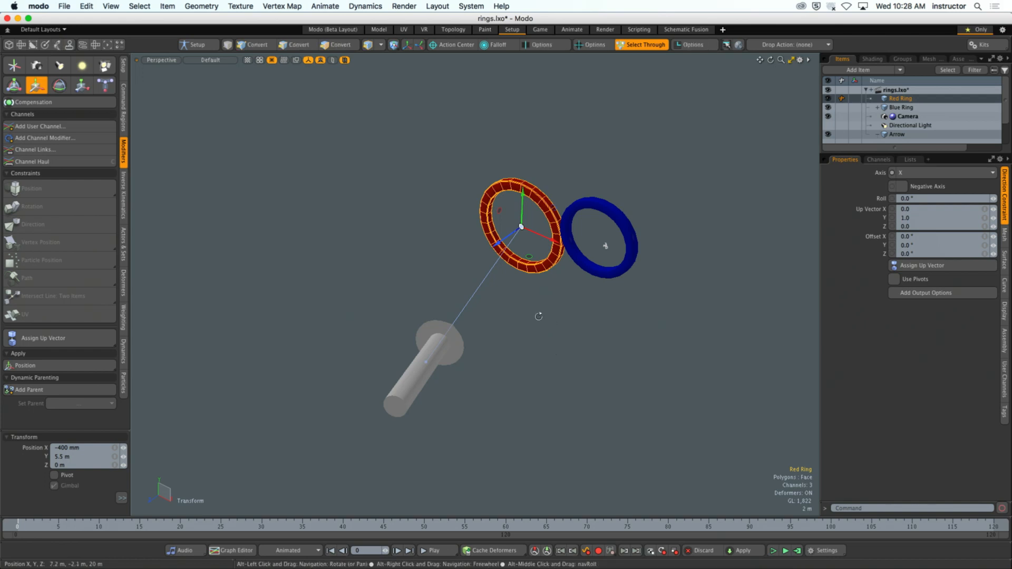
pyautogui.keyDown('alt'); pyautogui.moveTo(566, 336); pyautogui.dragTo(544, 318); pyautogui.keyUp('alt')
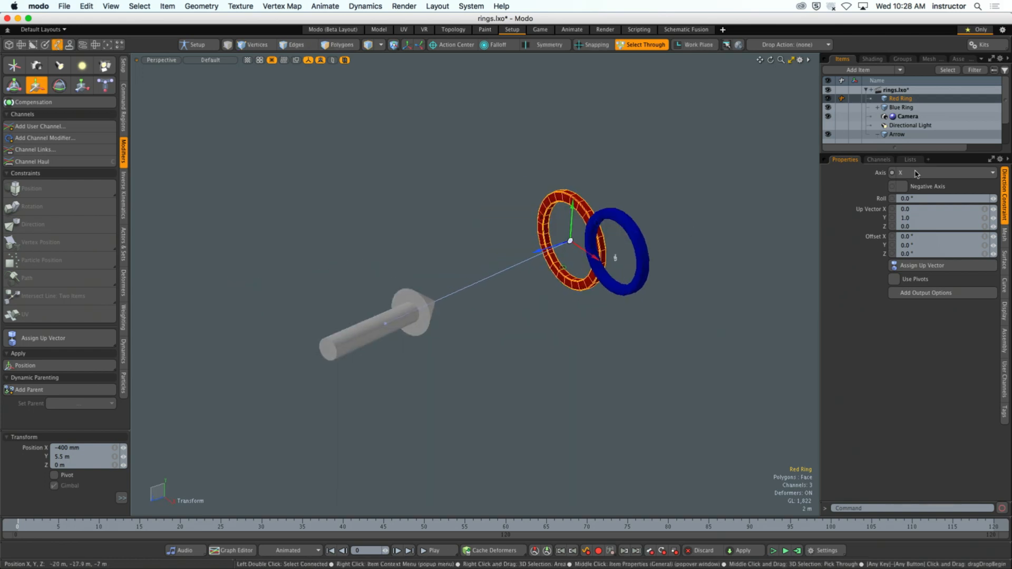
# - Enlarge the item list to show the Arrow's Direction Constraint and view the scene from other angles
pyautogui.moveTo(909, 153); pyautogui.dragTo(909, 238)
pyautogui.keyDown('alt'); pyautogui.moveTo(599, 350); pyautogui.dragTo(628, 350); pyautogui.keyUp('alt')
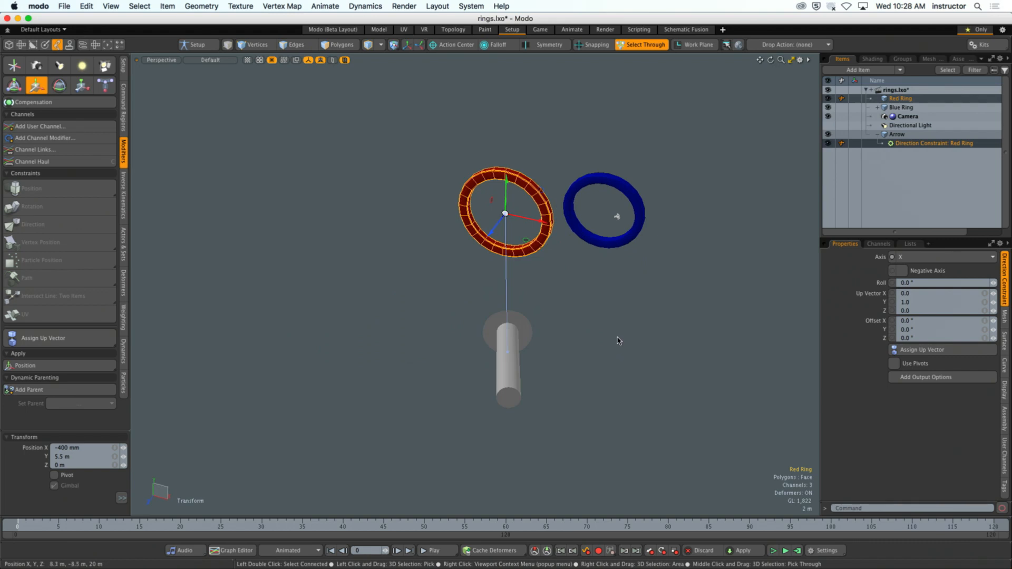
pyautogui.moveTo(591, 329)
pyautogui.keyDown('alt'); pyautogui.mouseDown()
pyautogui.moveTo(599, 315)
pyautogui.moveTo(597, 326)
pyautogui.mouseUp(); pyautogui.keyUp('alt')
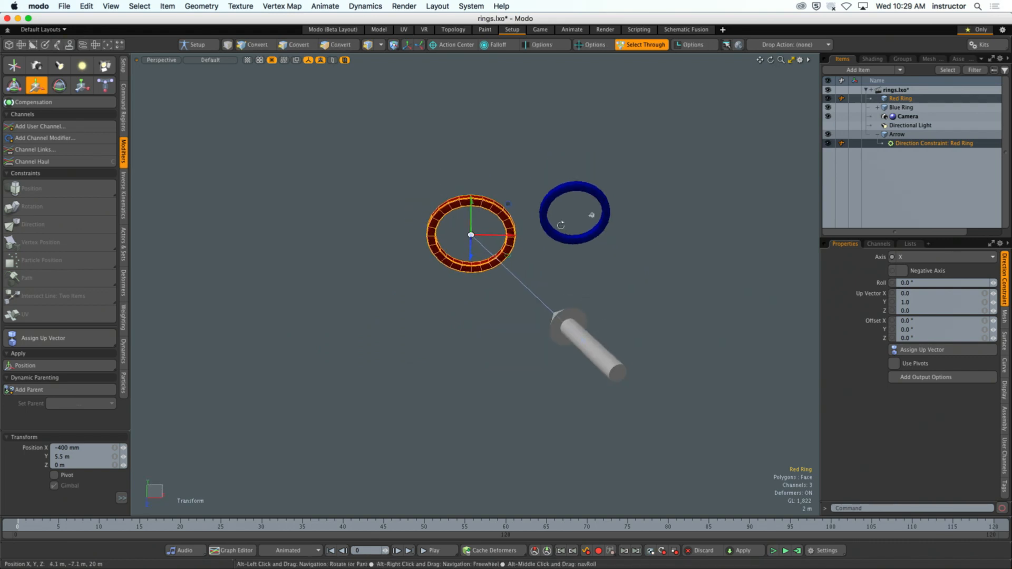
# - Create a new empty scene alongside the rings scene
pyautogui.click(62, 4)
pyautogui.click(386, 228)
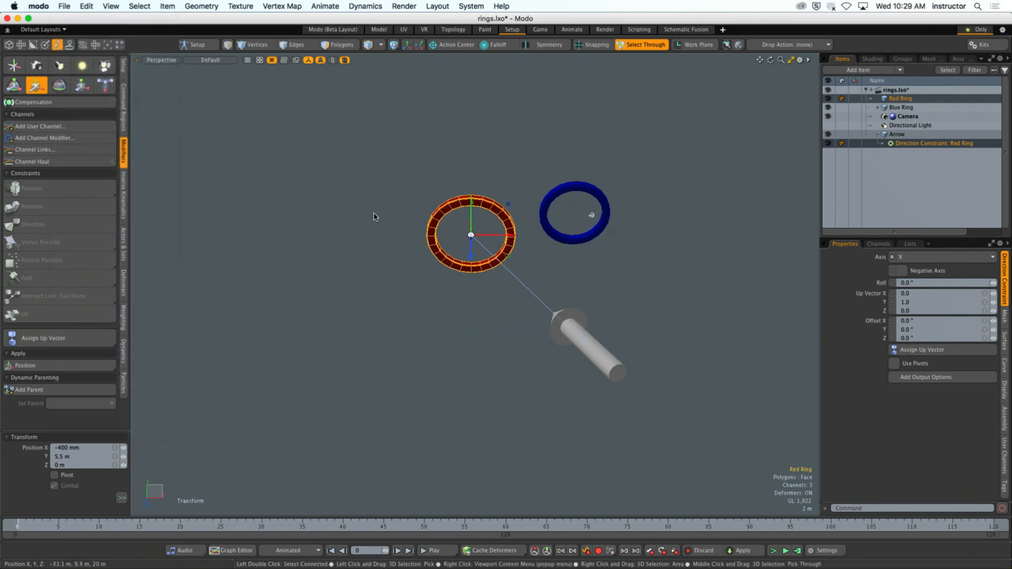
pyautogui.click(375, 216)
pyautogui.click(59, 4)
pyautogui.click(73, 44)
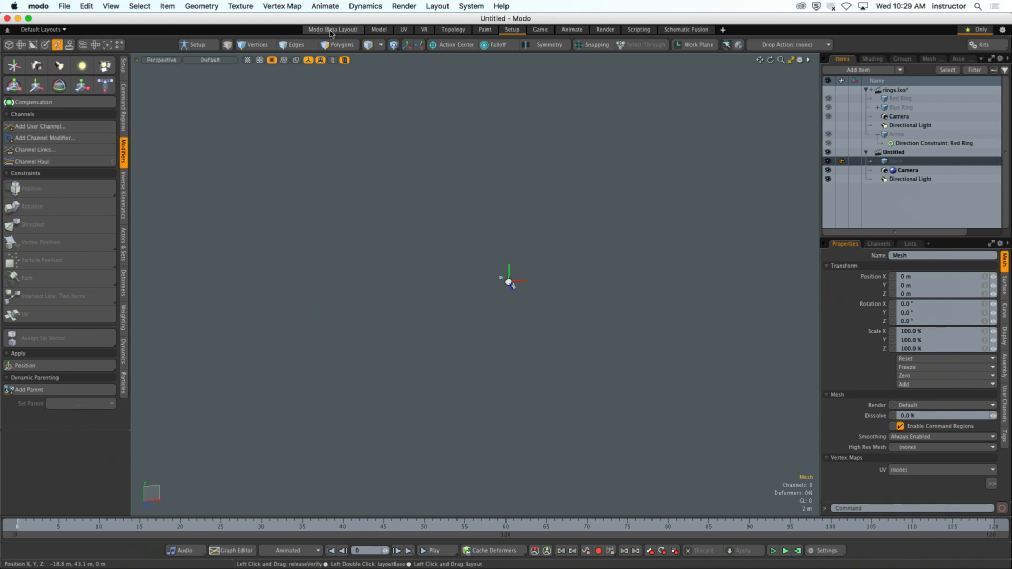
pyautogui.click(466, 5)
pyautogui.moveTo(437, 5)
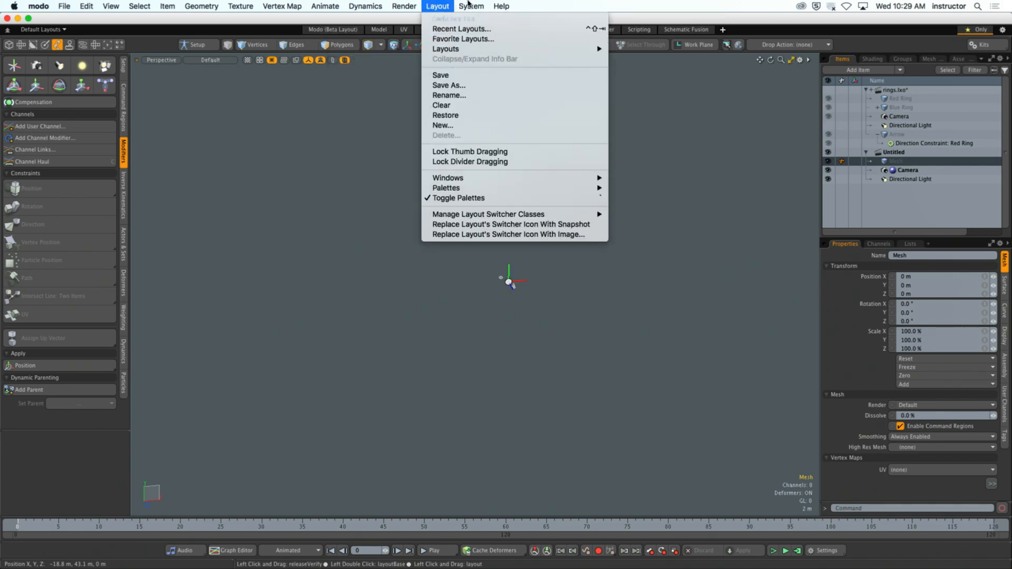
pyautogui.moveTo(468, 5)
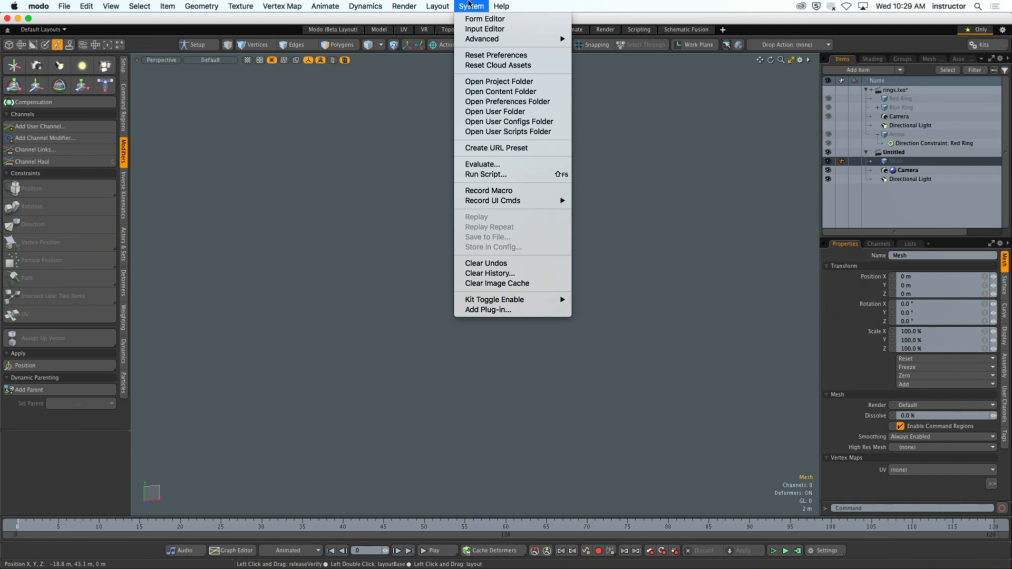
pyautogui.click(420, 140)
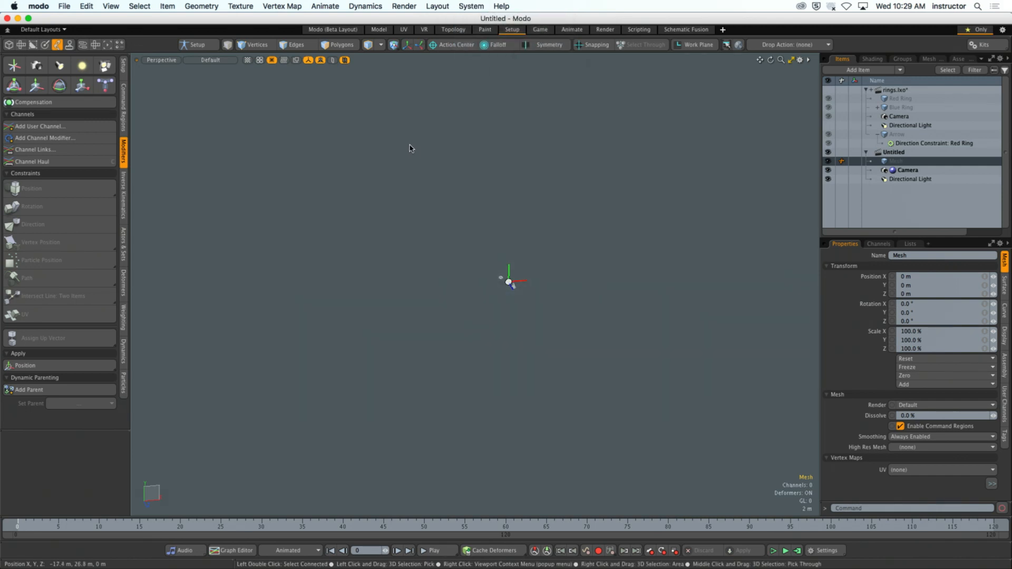
# - Open the preset browser and show the Aircraft presets in Assets > Meshes > Vehicles
pyautogui.press('F6')
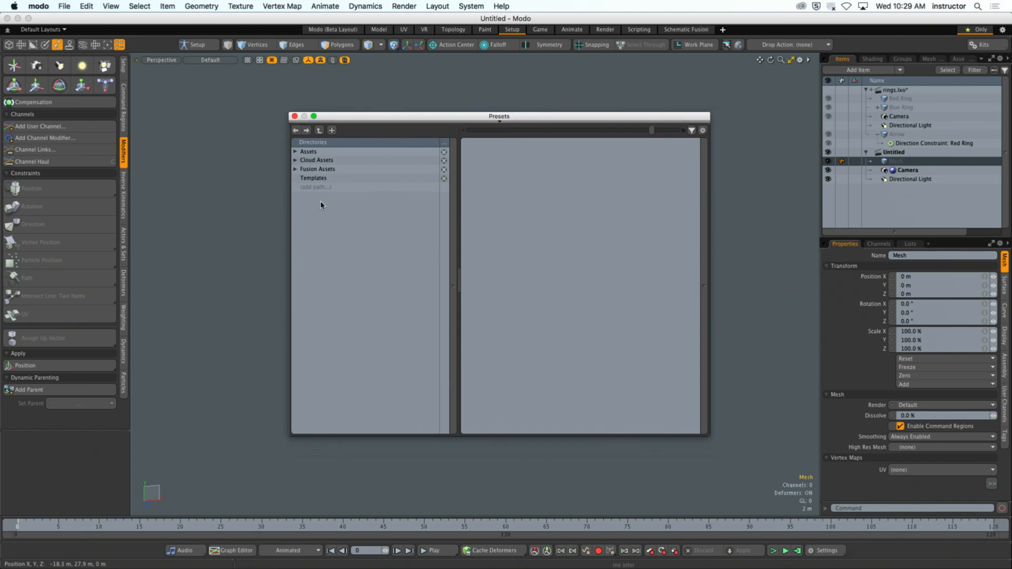
pyautogui.click(296, 152)
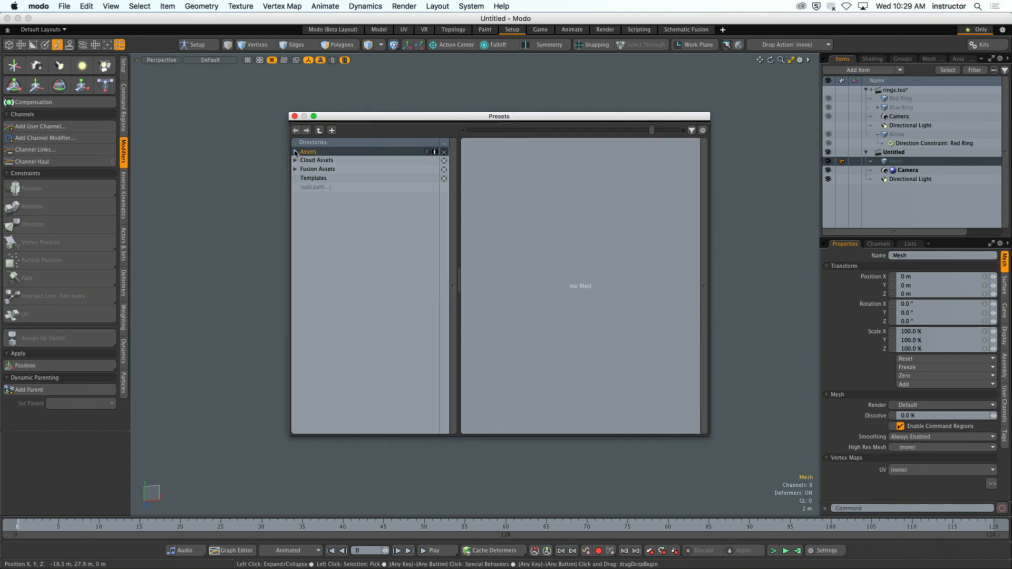
pyautogui.click(295, 152)
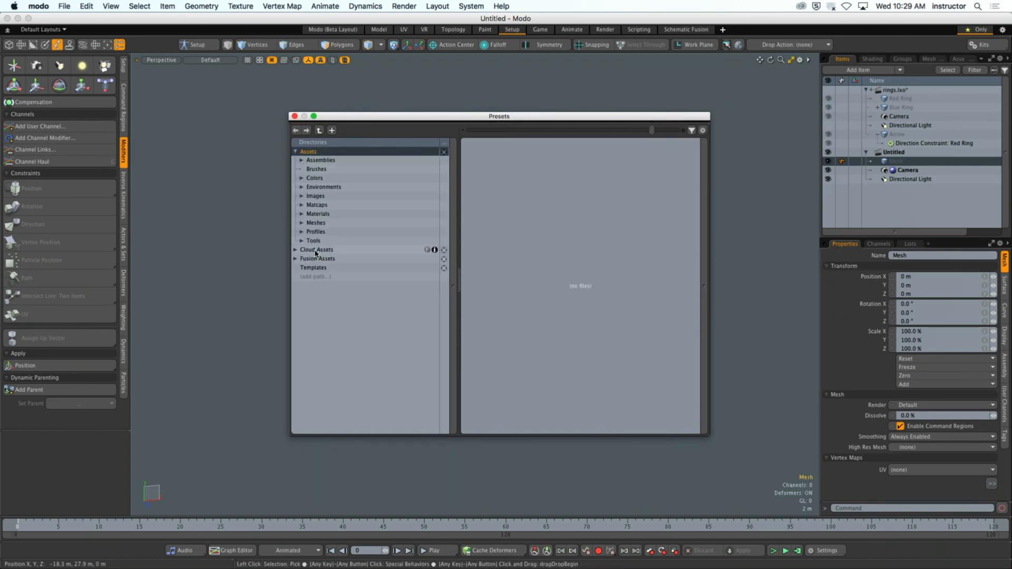
pyautogui.click(317, 222)
pyautogui.click(302, 222)
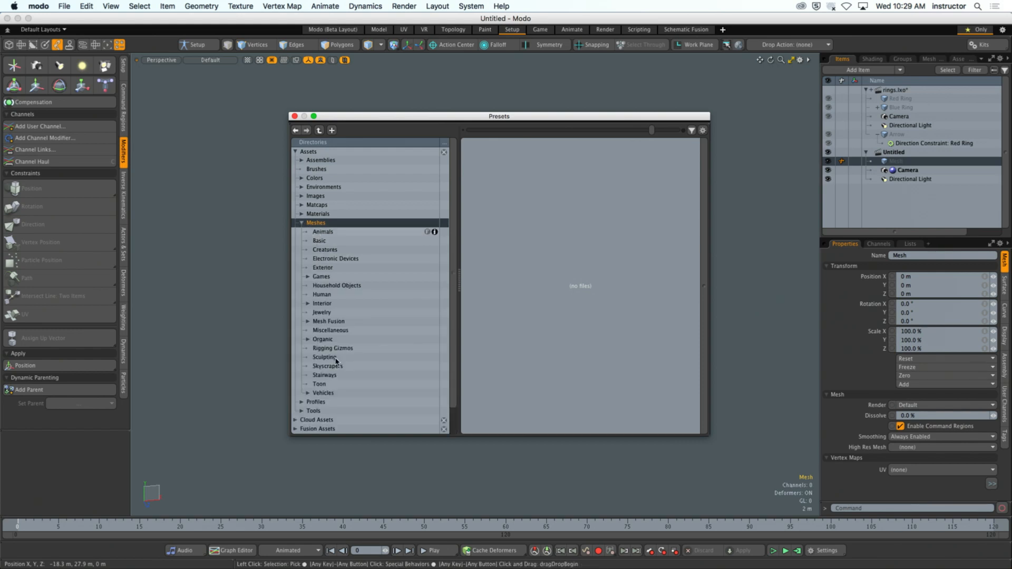
pyautogui.click(323, 393)
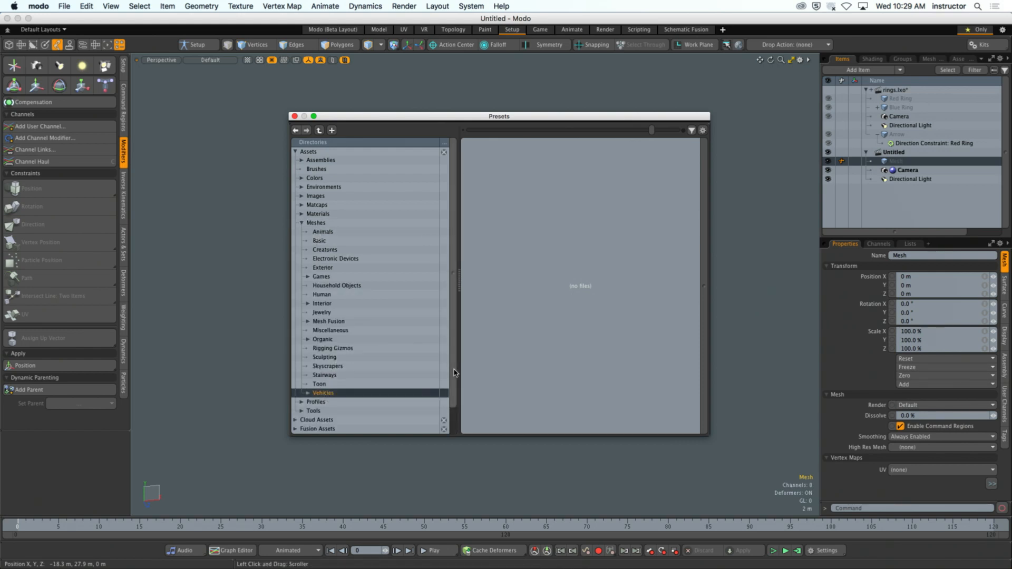
pyautogui.moveTo(454, 373); pyautogui.dragTo(453, 401)
pyautogui.click(307, 375)
pyautogui.click(327, 384)
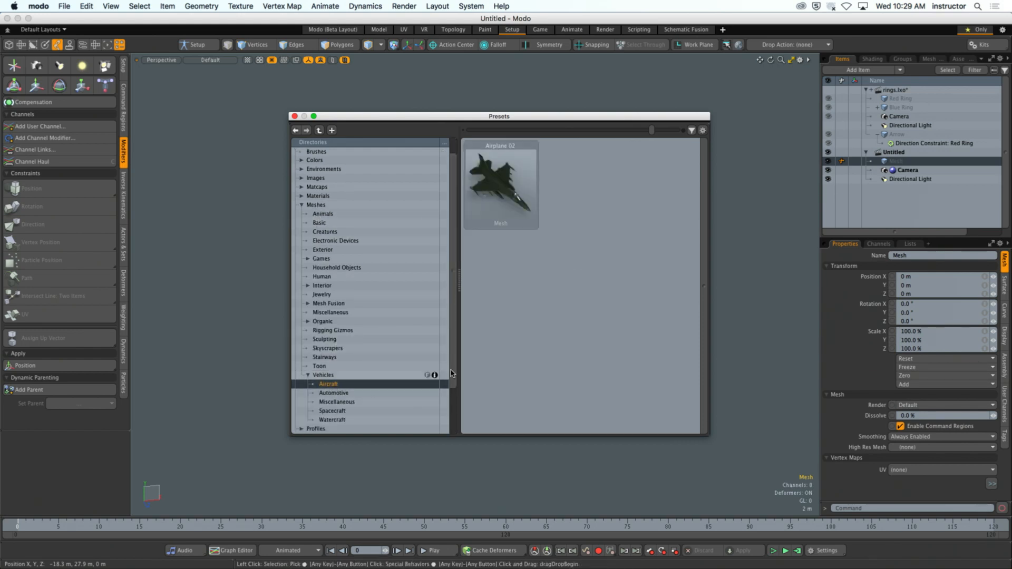
# - Browse the Miscellaneous, Spacecraft and Watercraft vehicle presets
pyautogui.scroll(-3, 453, 369)
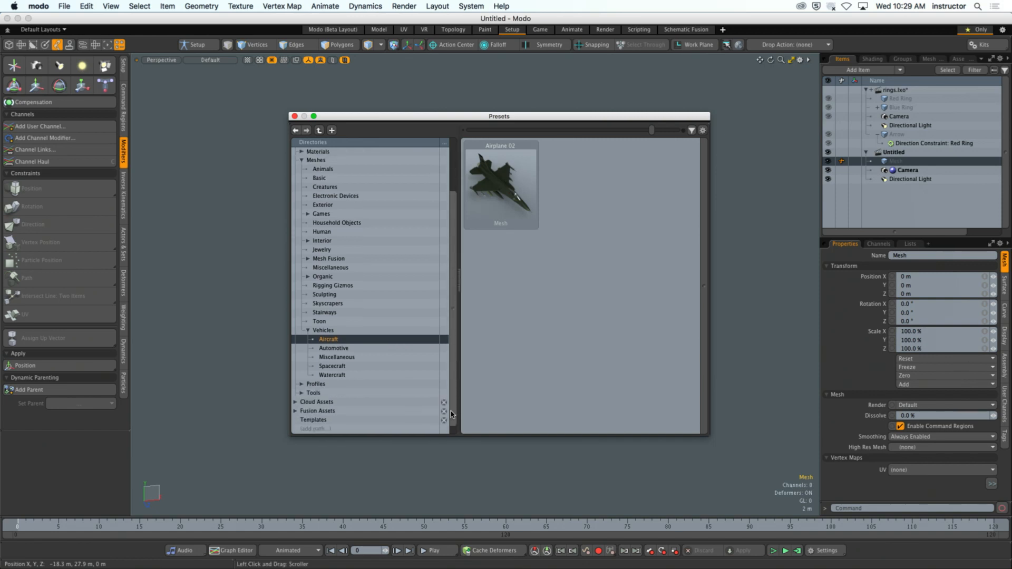
pyautogui.click(366, 358)
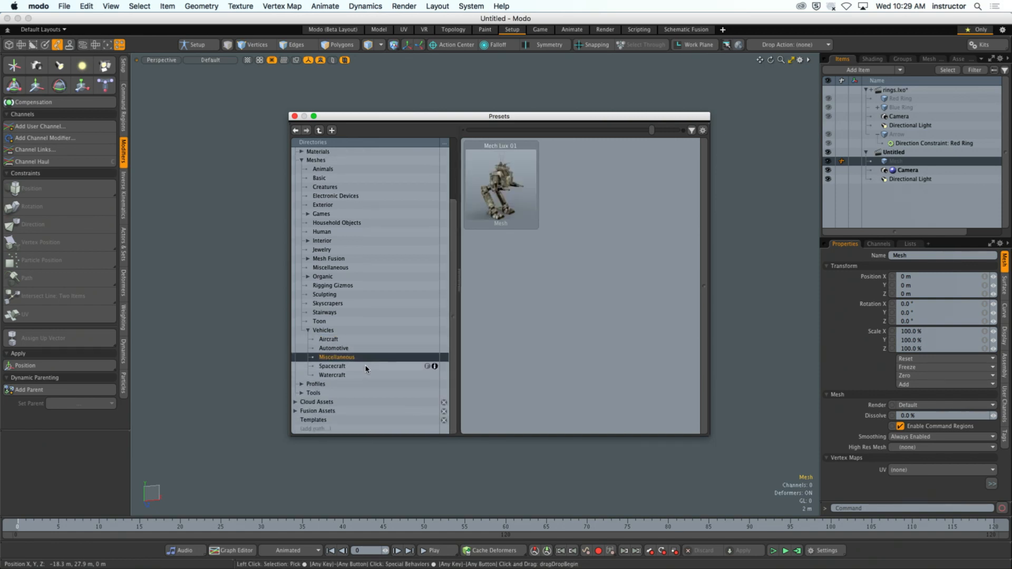
pyautogui.click(365, 368)
pyautogui.click(366, 357)
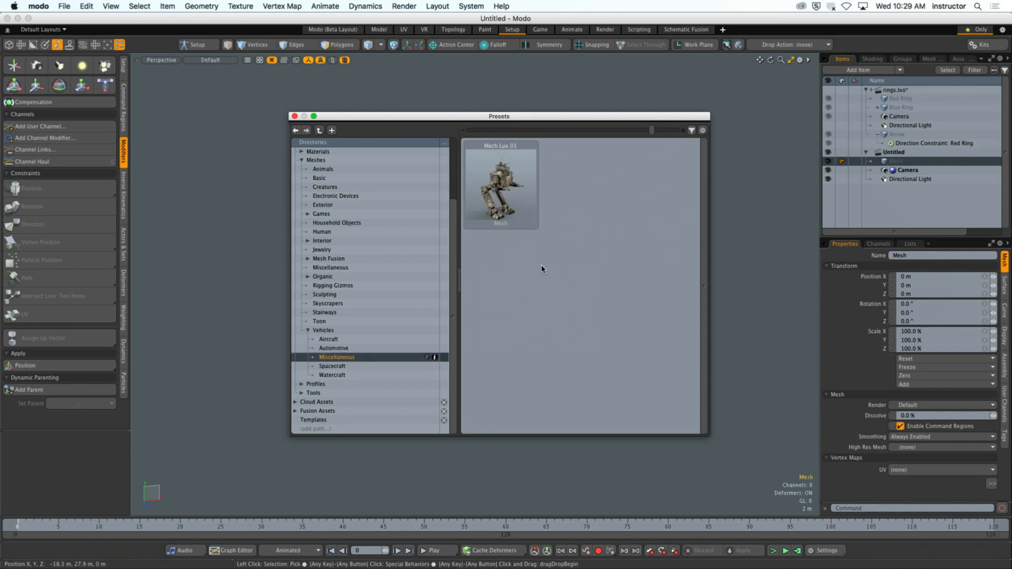
pyautogui.click(357, 375)
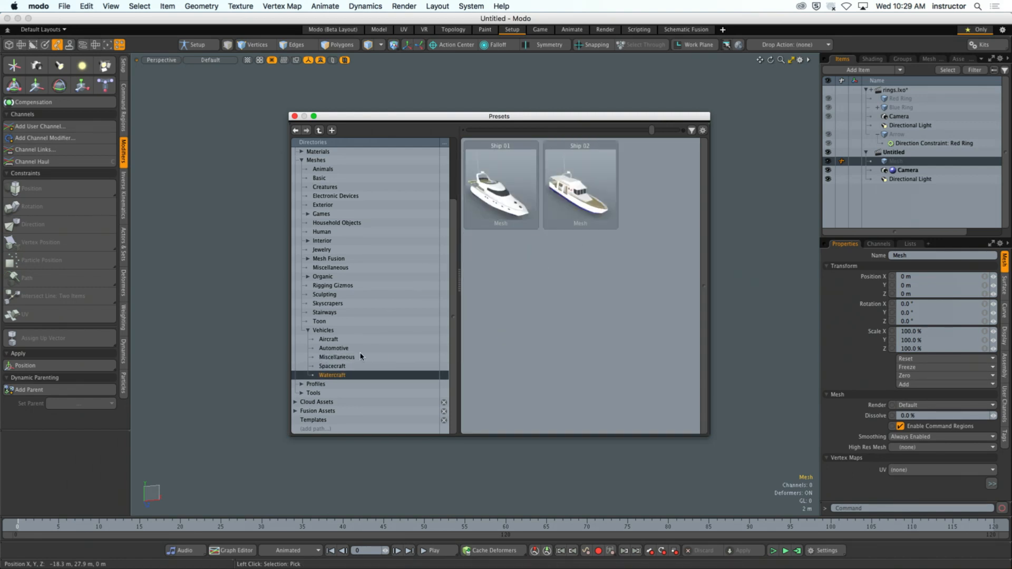
# - Load the Airplane 02 mesh from the Aircraft presets into the new scene and close the preset browser
pyautogui.click(349, 340)
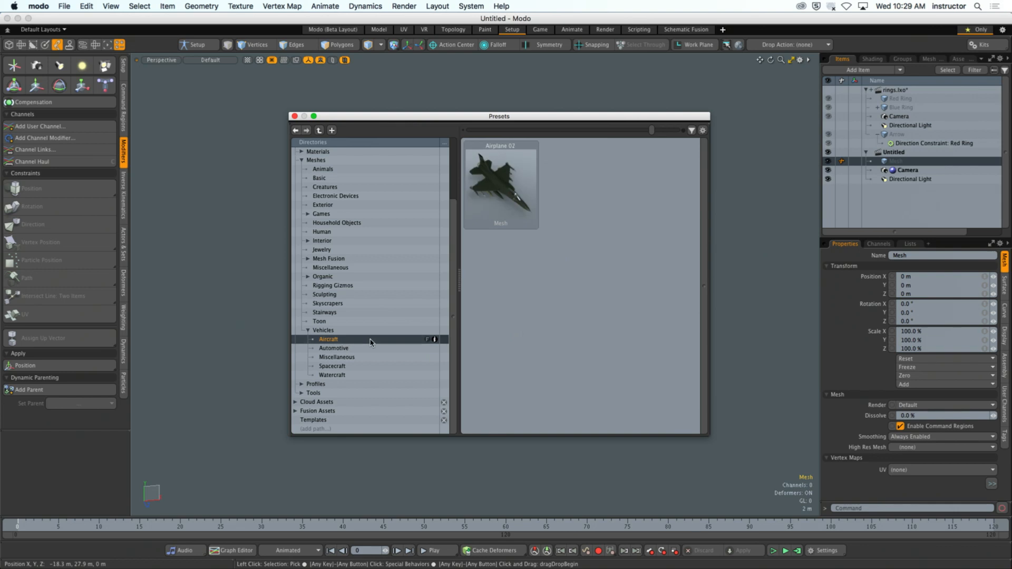
pyautogui.doubleClick(506, 170)
pyautogui.click(295, 116)
pyautogui.click(546, 279)
pyautogui.keyDown('ctrl'); pyautogui.keyDown('alt'); pyautogui.moveTo(546, 279); pyautogui.dragTo(595, 278); pyautogui.keyUp('alt'); pyautogui.keyUp('ctrl')
pyautogui.keyDown('alt'); pyautogui.keyDown('shift'); pyautogui.moveTo(596, 278); pyautogui.dragTo(492, 304); pyautogui.keyUp('shift'); pyautogui.keyUp('alt')
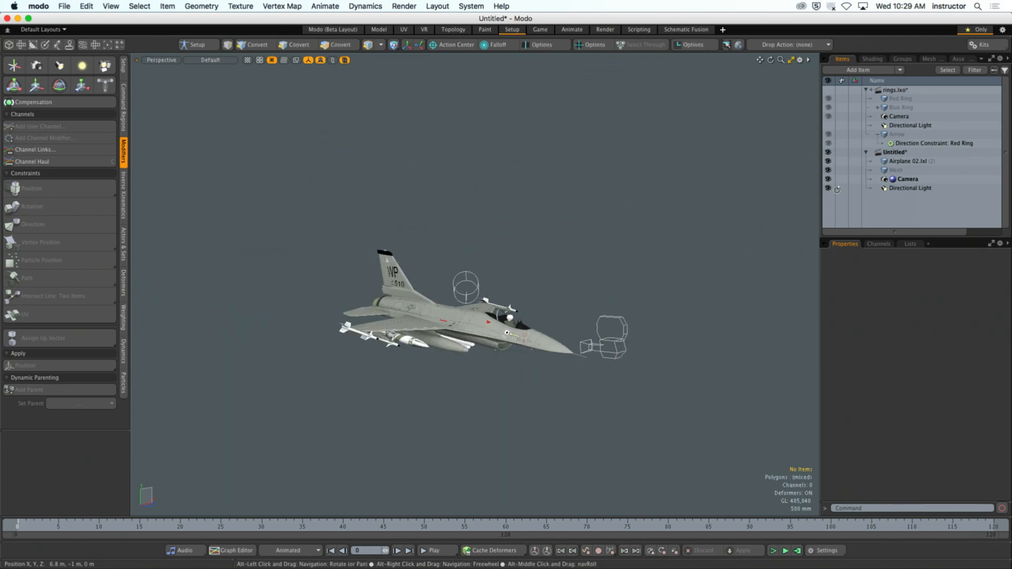
# - Select the Airplane 02 item to check it, deselect it and inspect the airplane from several angles
pyautogui.click(917, 161)
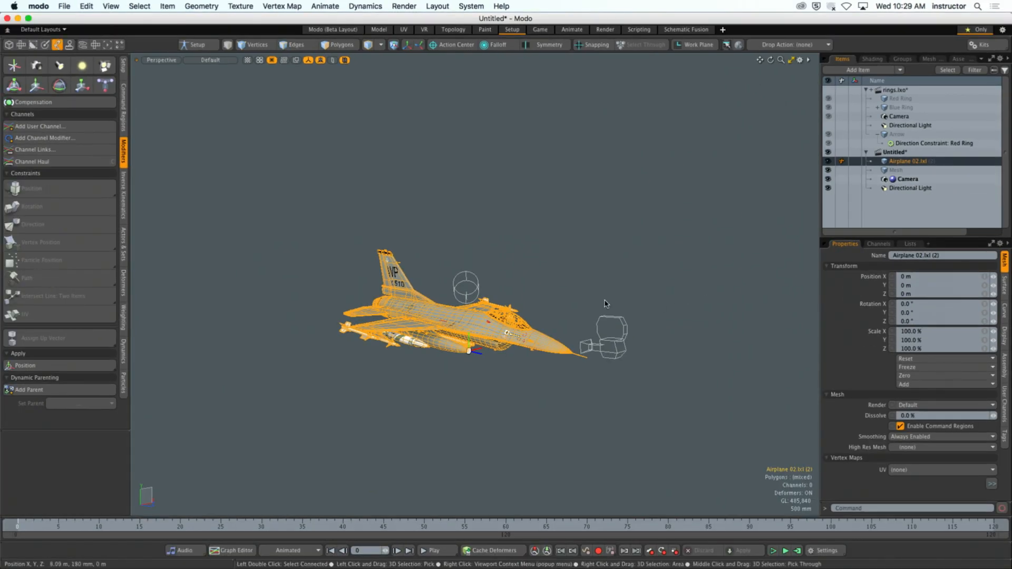
pyautogui.click(605, 303)
pyautogui.keyDown('alt'); pyautogui.moveTo(571, 266); pyautogui.dragTo(562, 321); pyautogui.keyUp('alt')
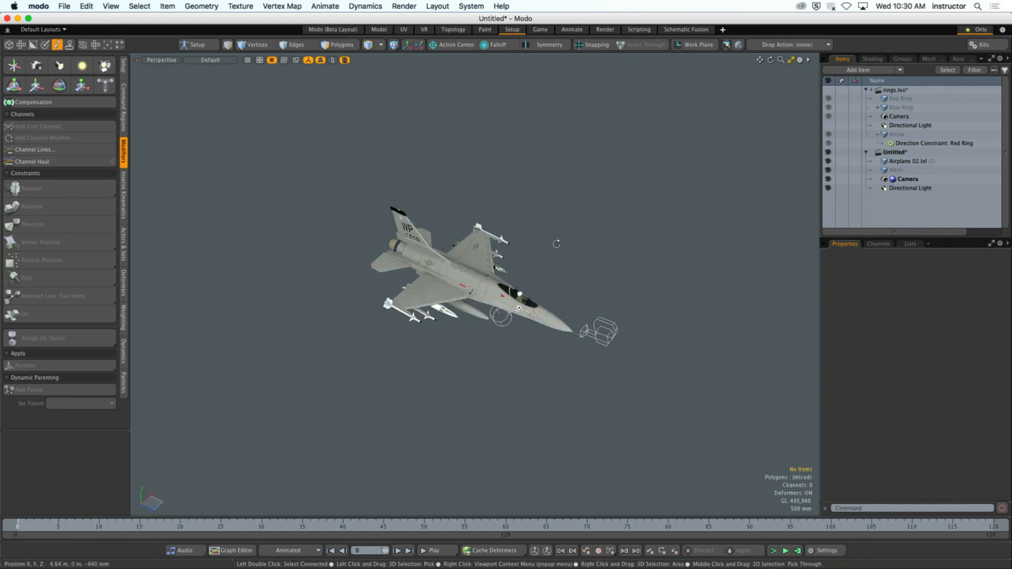
pyautogui.keyDown('alt'); pyautogui.moveTo(556, 243); pyautogui.dragTo(568, 268); pyautogui.keyUp('alt')
pyautogui.keyDown('alt'); pyautogui.moveTo(567, 268); pyautogui.dragTo(517, 272); pyautogui.keyUp('alt')
pyautogui.keyDown('ctrl'); pyautogui.keyDown('alt'); pyautogui.moveTo(517, 271); pyautogui.dragTo(425, 248); pyautogui.keyUp('alt'); pyautogui.keyUp('ctrl')
# - Rename the empty Mesh item in the new scene as Curve
pyautogui.click(995, 172)
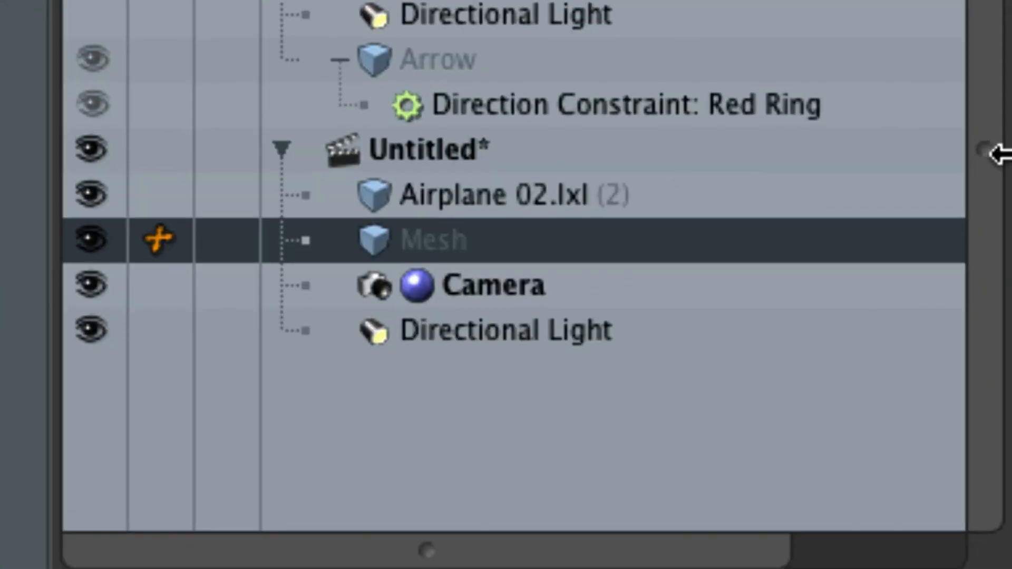
pyautogui.doubleClick(453, 243)
pyautogui.write('Cure')
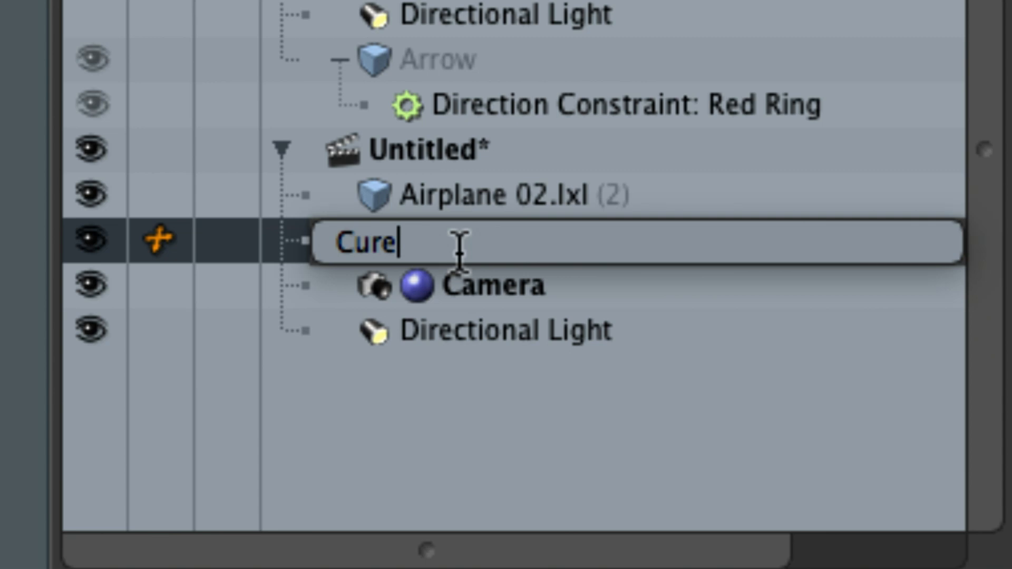
pyautogui.press('BackSpace')
pyautogui.write('ve')
pyautogui.press('Return')
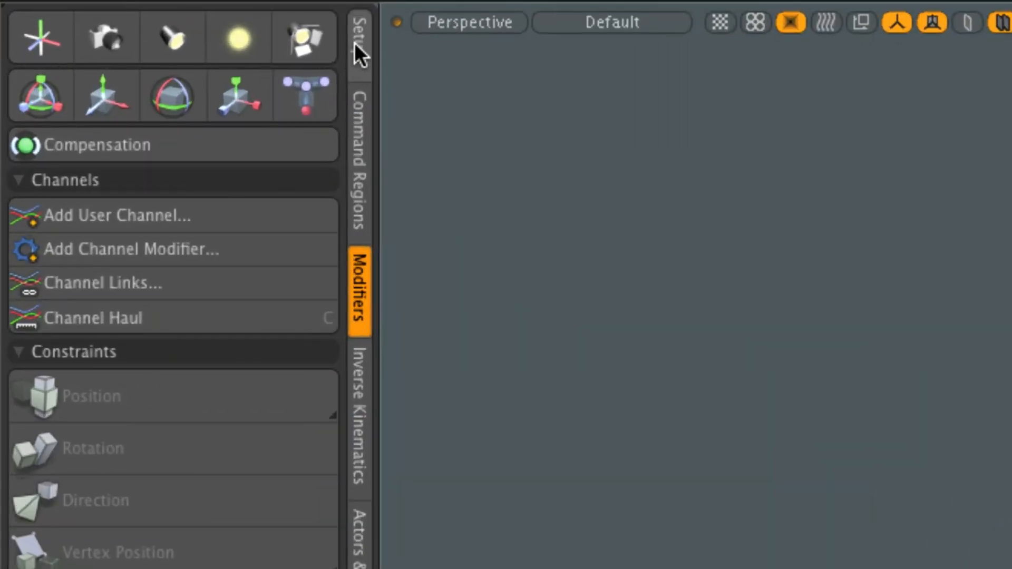
# - Begin an open curve in the Curve item with four points arching ahead of the airplane, ending at about X -1.1 m, Z 41.1 m
pyautogui.click(358, 42)
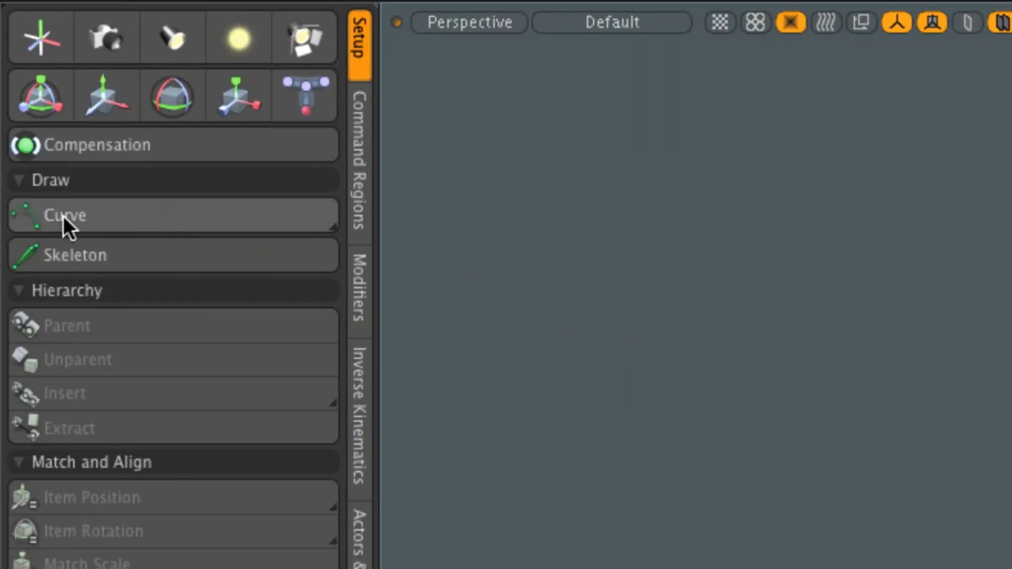
pyautogui.click(114, 216)
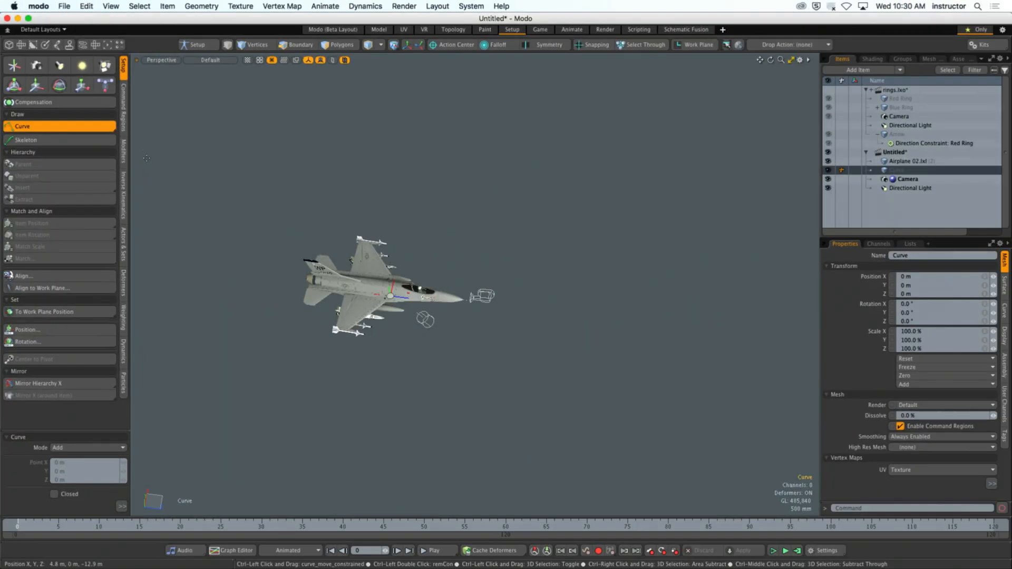
pyautogui.keyDown('alt'); pyautogui.keyDown('shift'); pyautogui.moveTo(414, 306); pyautogui.dragTo(475, 319); pyautogui.keyUp('shift'); pyautogui.keyUp('alt')
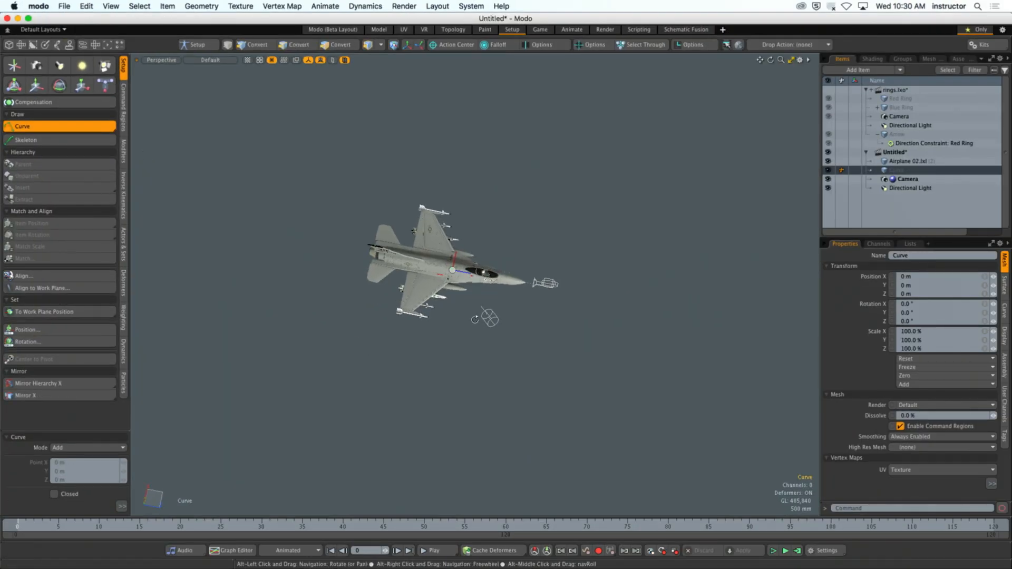
pyautogui.keyDown('alt'); pyautogui.keyDown('shift'); pyautogui.moveTo(441, 285); pyautogui.dragTo(360, 328); pyautogui.keyUp('shift'); pyautogui.keyUp('alt')
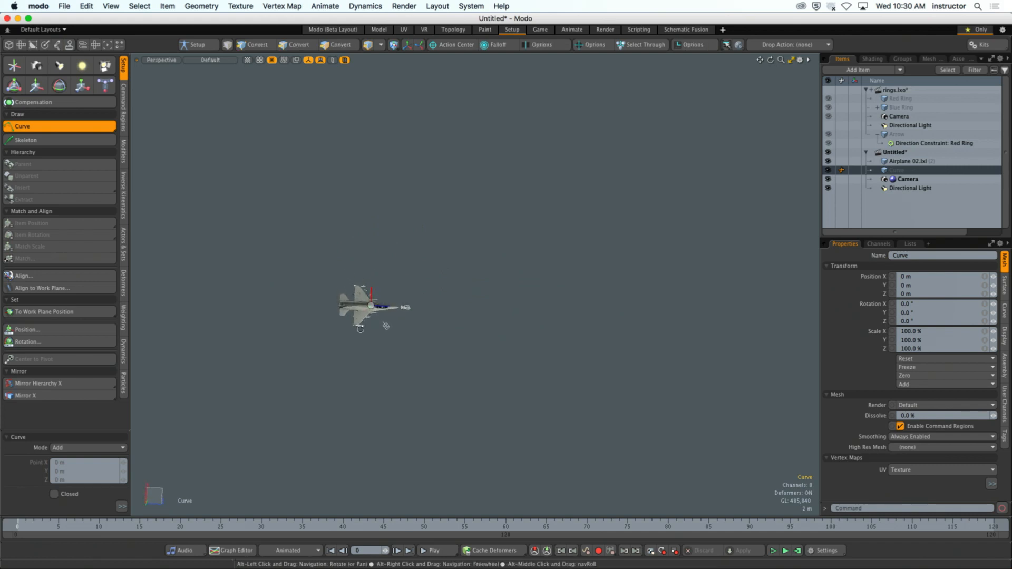
pyautogui.click(390, 276)
pyautogui.click(513, 168)
pyautogui.click(636, 208)
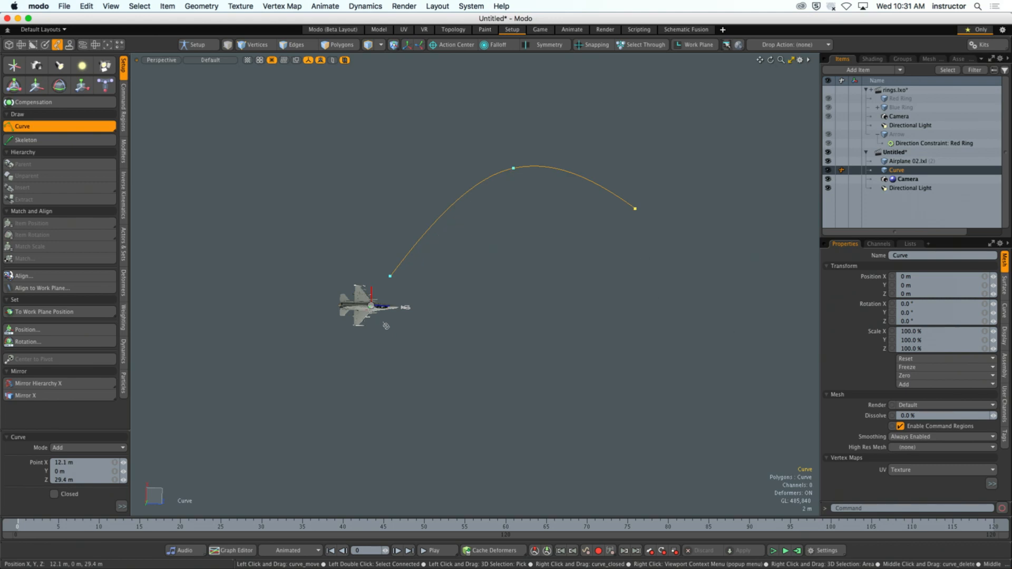
pyautogui.click(730, 330)
# - Extend the curve with four more points into an S-shaped flight path ending at about X -21.8 m, Z 108.6 m, and finish it
pyautogui.keyDown('alt'); pyautogui.keyDown('shift'); pyautogui.moveTo(702, 264); pyautogui.dragTo(463, 294); pyautogui.keyUp('shift'); pyautogui.keyUp('alt')
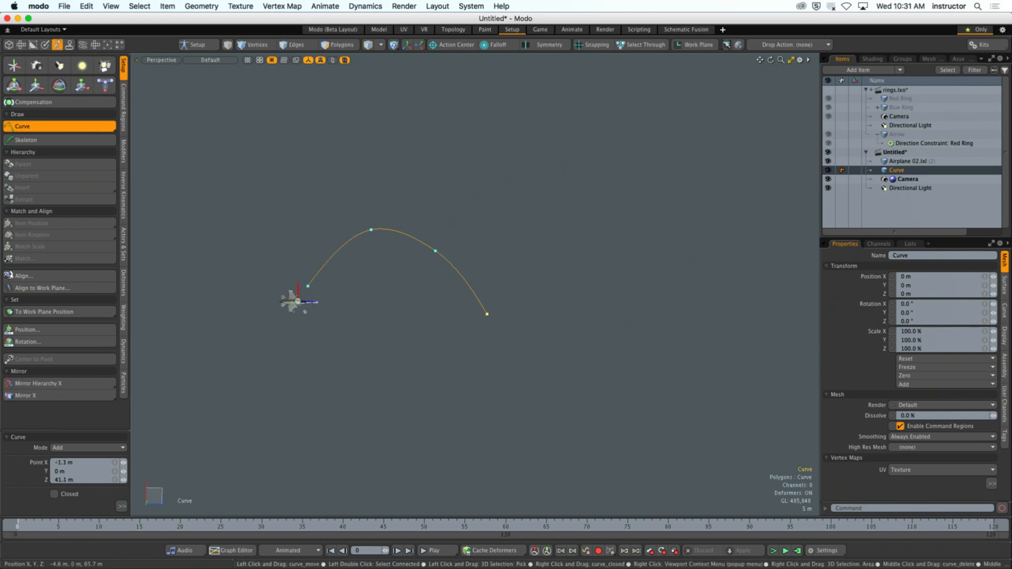
pyautogui.click(622, 309)
pyautogui.click(648, 184)
pyautogui.click(774, 198)
pyautogui.click(788, 417)
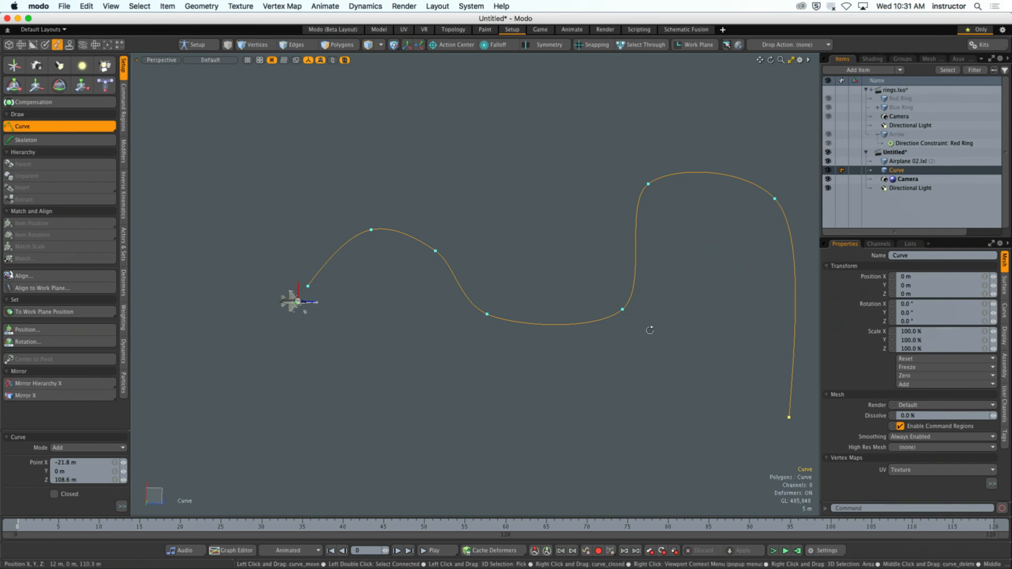
pyautogui.keyDown('alt'); pyautogui.moveTo(651, 327); pyautogui.dragTo(655, 190); pyautogui.keyUp('alt')
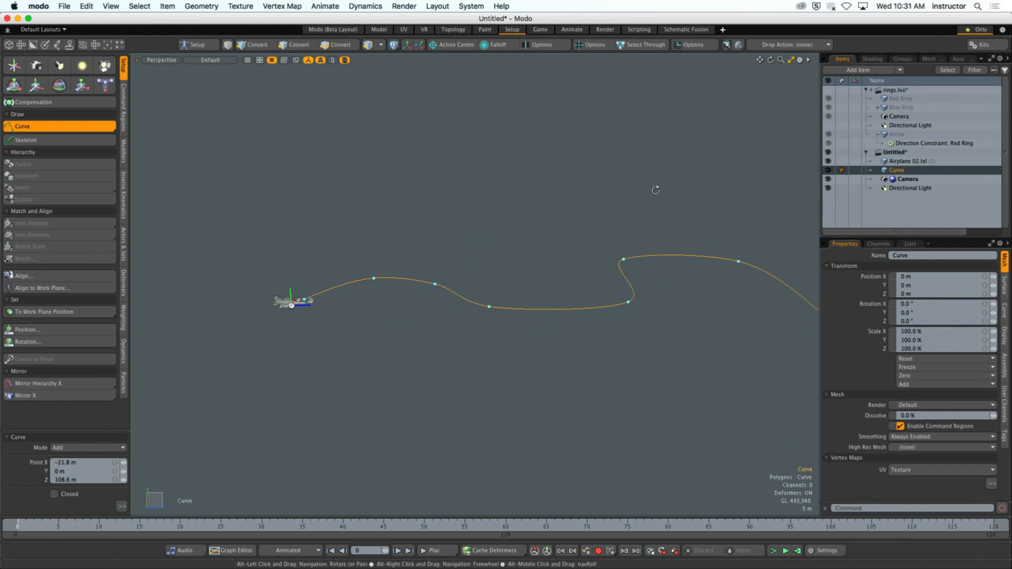
pyautogui.press('space')
# - Select the airplane together with the curve and constrain the airplane to it with a Path constraint
pyautogui.click(496, 217)
pyautogui.keyDown('alt'); pyautogui.keyDown('shift'); pyautogui.moveTo(496, 217); pyautogui.dragTo(416, 232); pyautogui.keyUp('shift'); pyautogui.keyUp('alt')
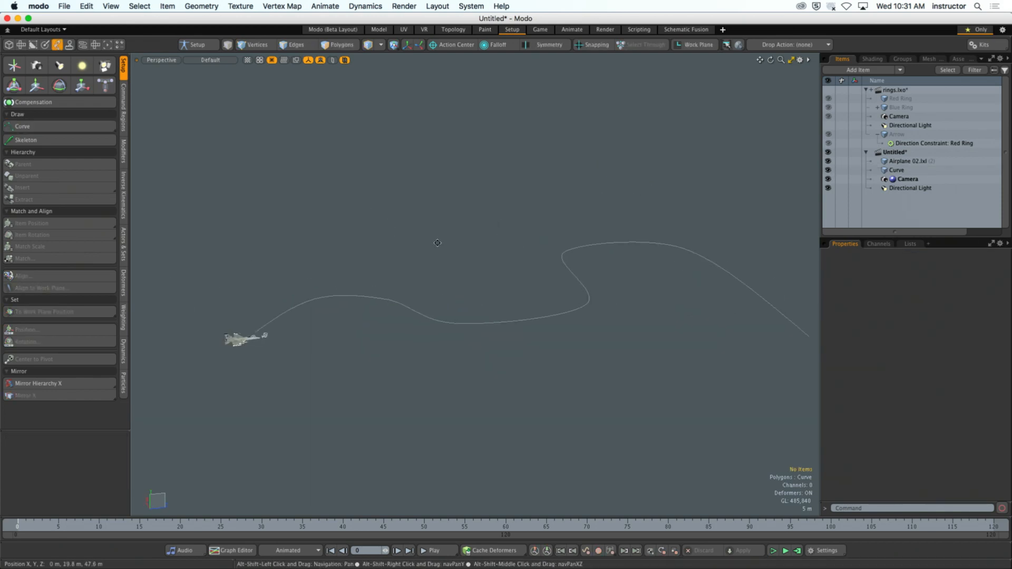
pyautogui.keyDown('ctrl'); pyautogui.keyDown('alt'); pyautogui.moveTo(295, 271); pyautogui.dragTo(324, 274); pyautogui.keyUp('alt'); pyautogui.keyUp('ctrl')
pyautogui.keyDown('alt'); pyautogui.keyDown('shift'); pyautogui.moveTo(324, 274); pyautogui.dragTo(410, 273); pyautogui.keyUp('shift'); pyautogui.keyUp('alt')
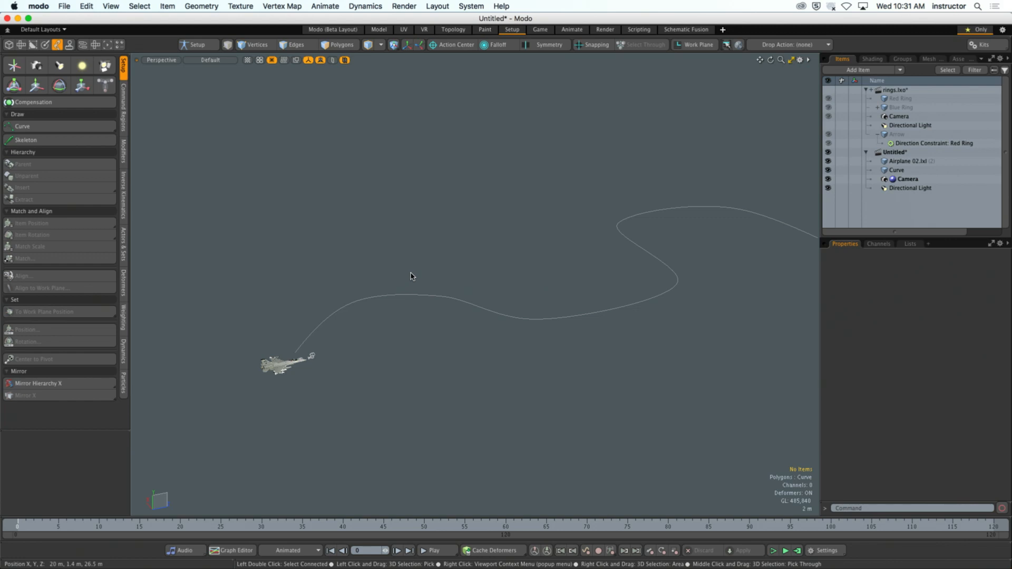
pyautogui.moveTo(384, 282)
pyautogui.keyDown('alt'); pyautogui.keyDown('shift'); pyautogui.mouseDown()
pyautogui.moveTo(352, 266)
pyautogui.moveTo(403, 299)
pyautogui.moveTo(390, 269)
pyautogui.mouseUp(); pyautogui.keyUp('shift'); pyautogui.keyUp('alt')
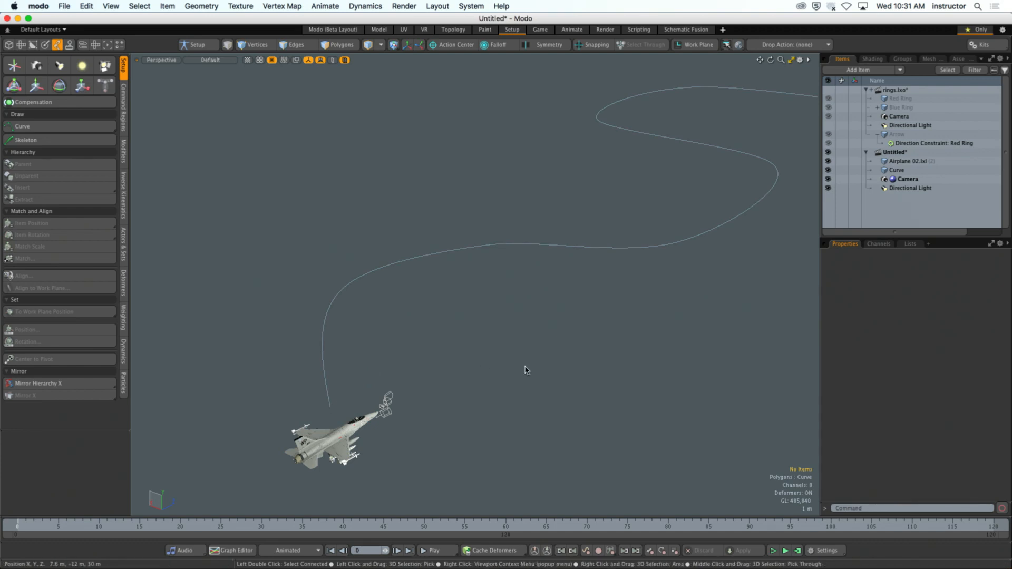
pyautogui.click(340, 440)
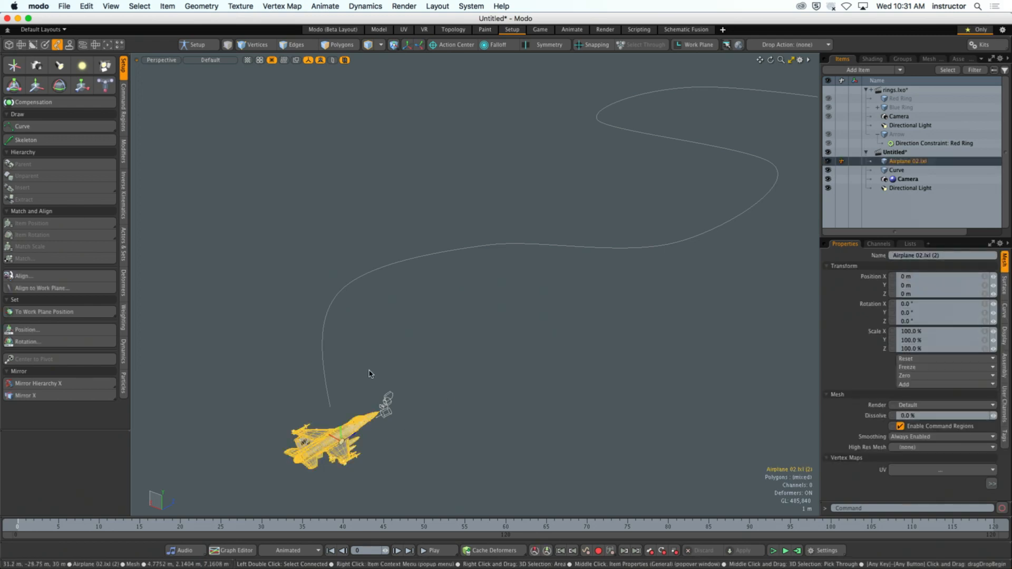
pyautogui.keyDown('shift'); pyautogui.click(346, 290); pyautogui.keyUp('shift')
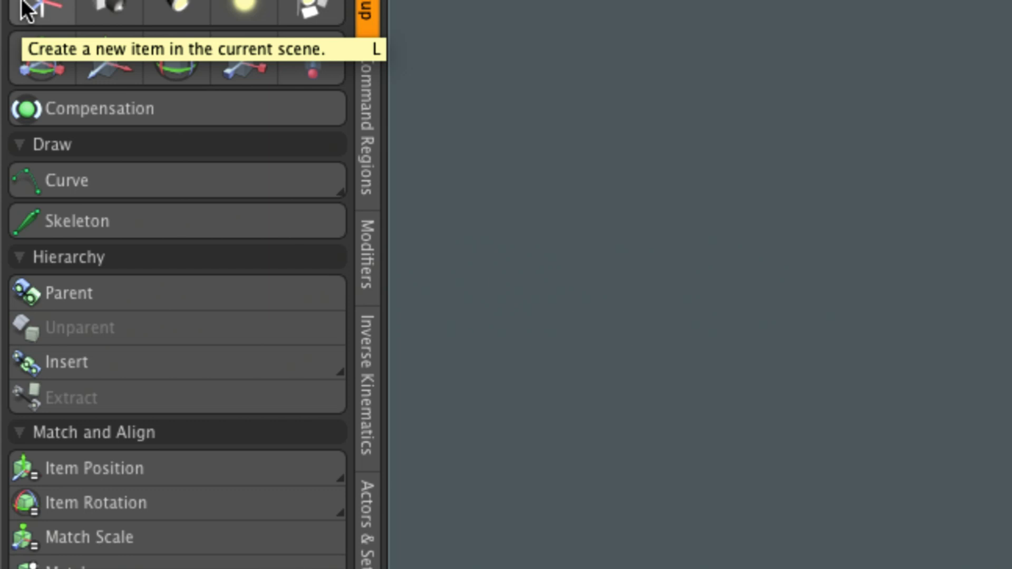
pyautogui.click(363, 252)
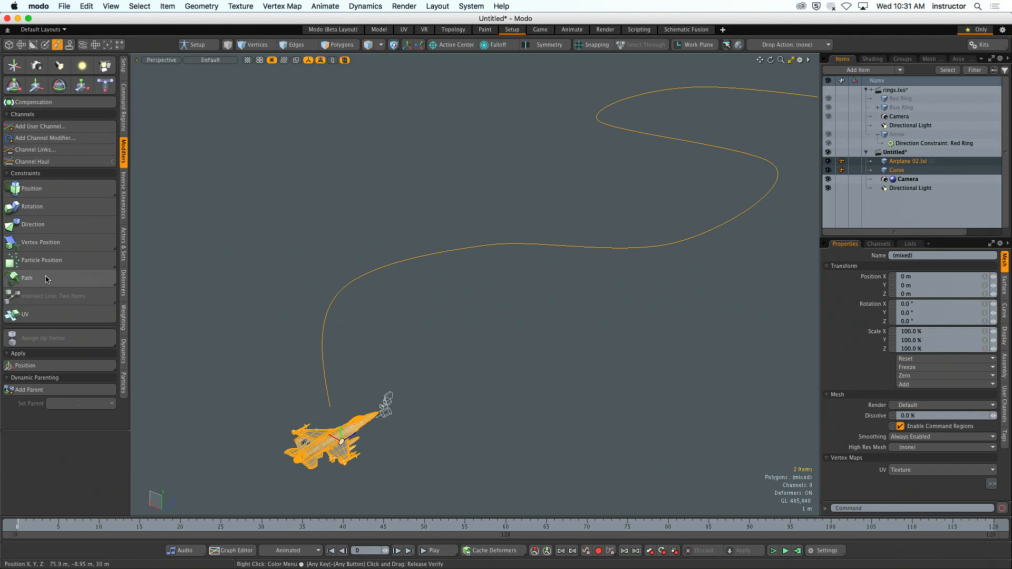
pyautogui.click(46, 278)
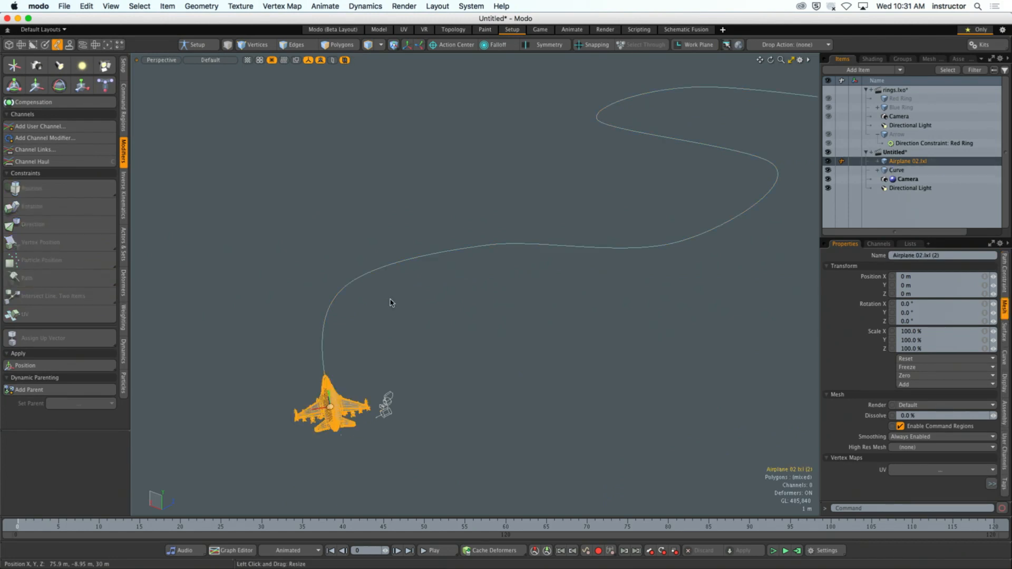
# - Set the airplane's path constraint Path Percentage to 0% and key it at frame 0
pyautogui.keyDown('alt'); pyautogui.moveTo(395, 299); pyautogui.dragTo(303, 329); pyautogui.keyUp('alt')
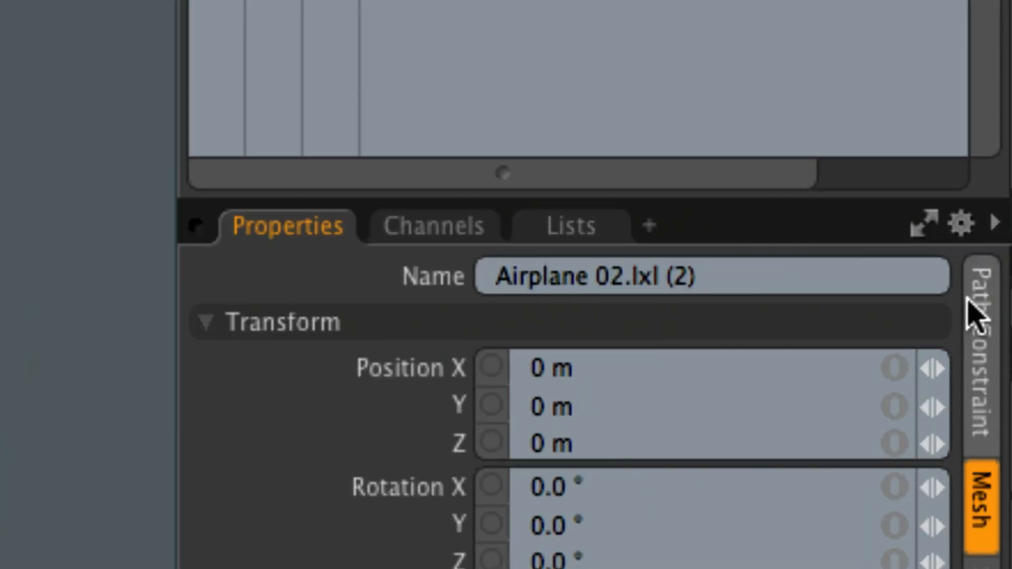
pyautogui.click(976, 384)
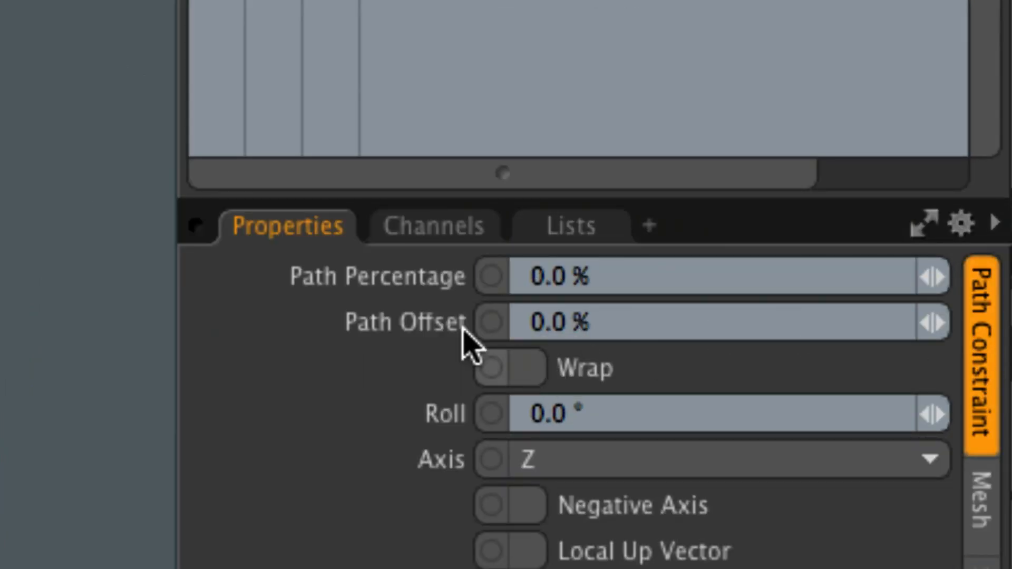
pyautogui.moveTo(614, 282); pyautogui.dragTo(486, 343)
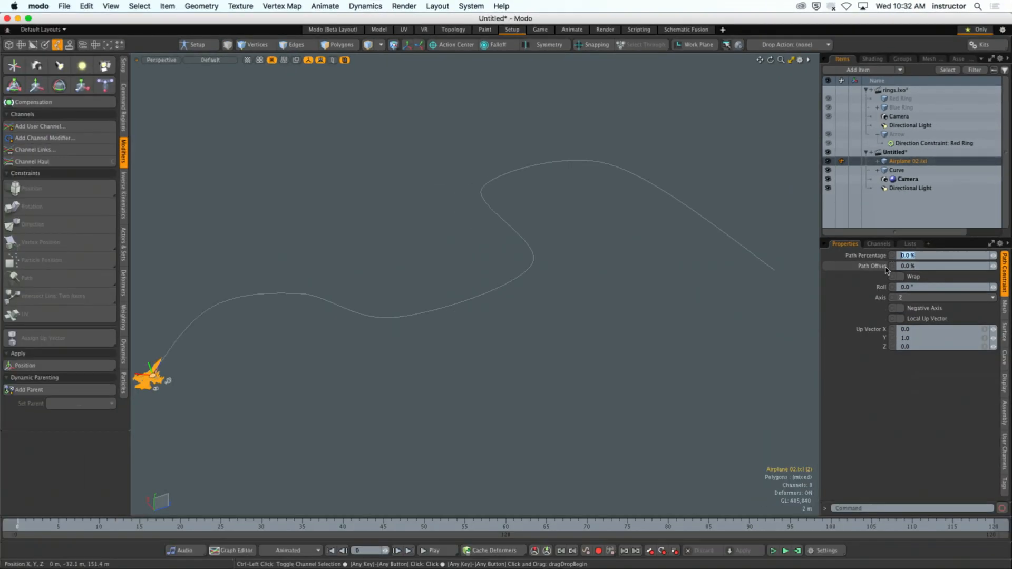
pyautogui.moveTo(993, 255); pyautogui.dragTo(1004, 256)
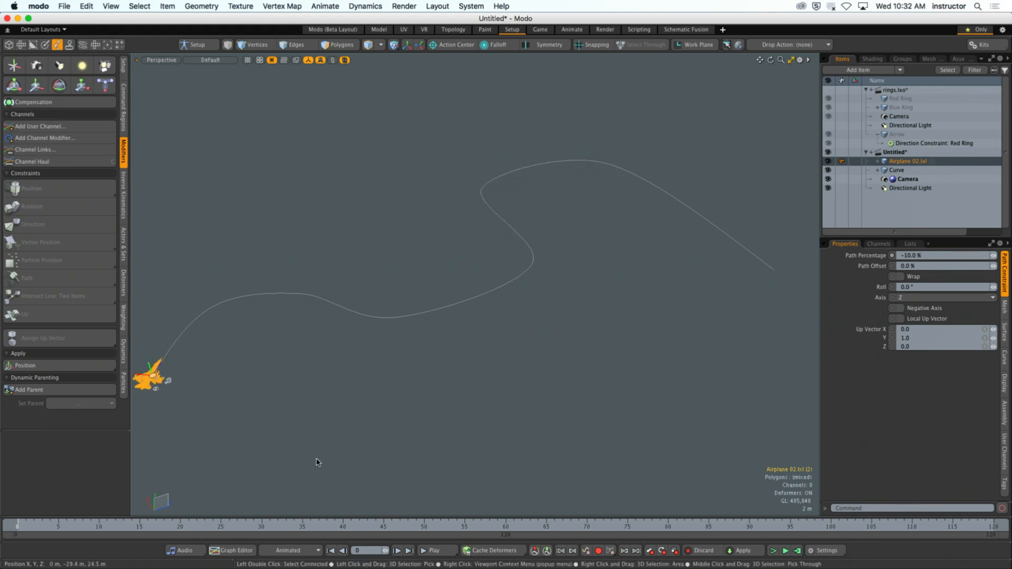
pyautogui.click(929, 256)
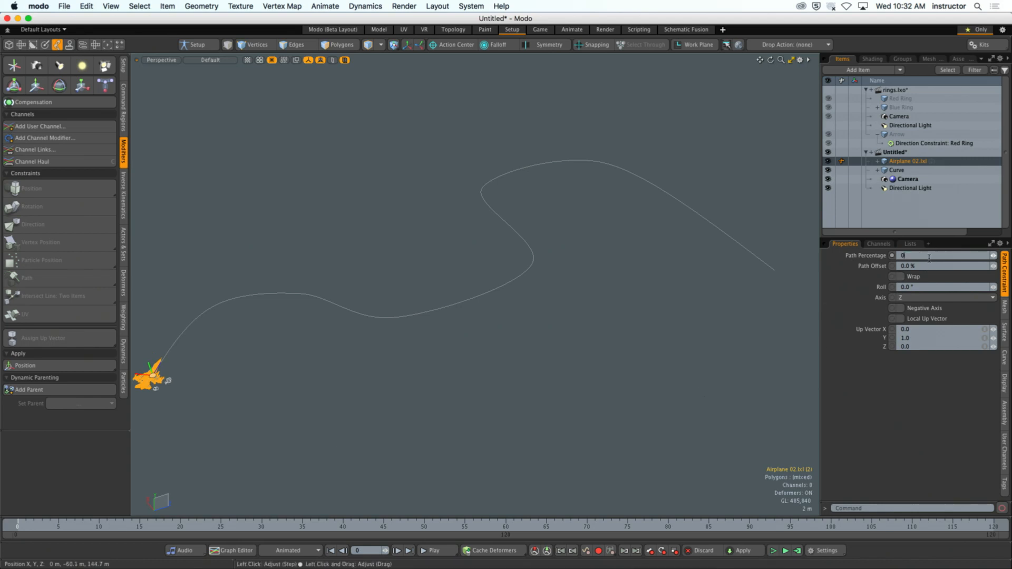
pyautogui.click(892, 255)
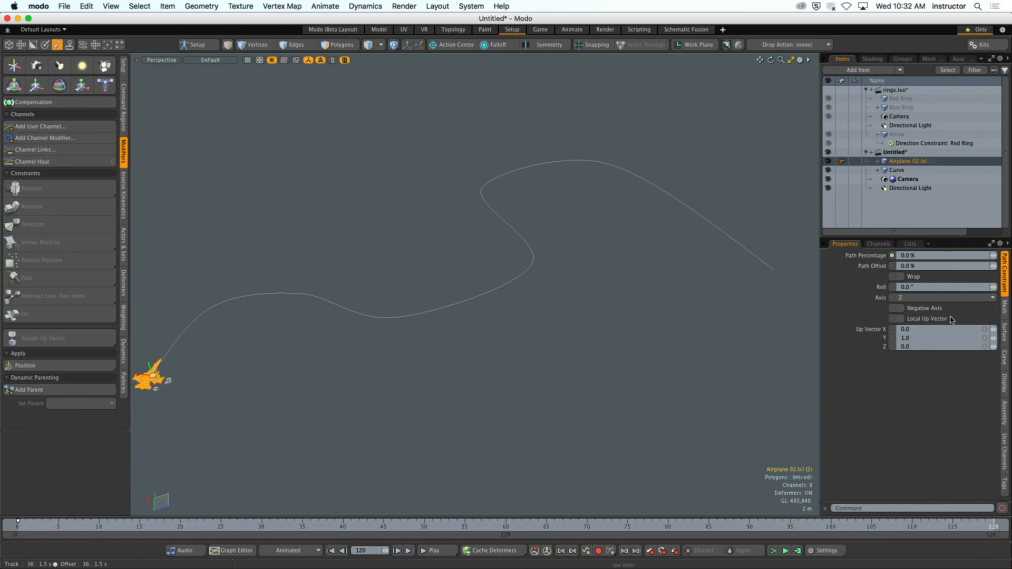
# - Key the Path Percentage at 100% on frame 120 and play the animation
pyautogui.click(922, 256)
pyautogui.write('100')
pyautogui.press('Return')
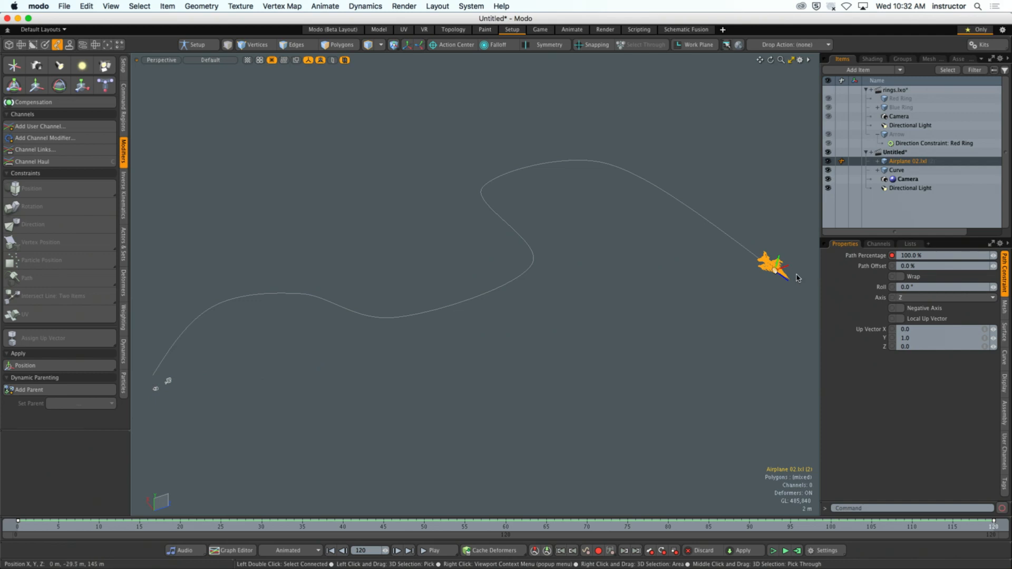
pyautogui.click(434, 551)
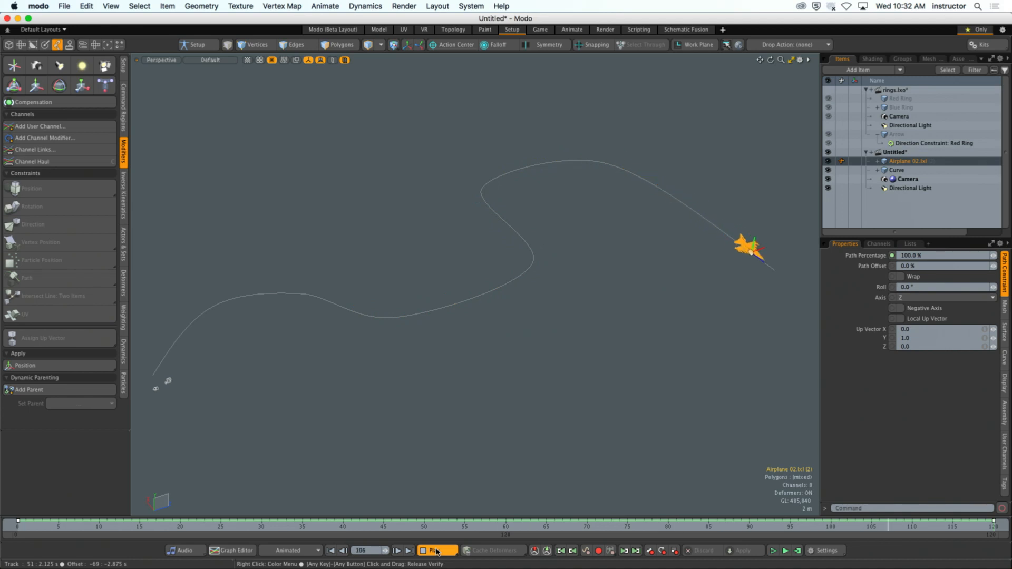
# - Select the curve, stop the playback and raise the curve's sixth vertex by about 16.4 m in Y
pyautogui.click(487, 293)
pyautogui.keyDown('alt'); pyautogui.moveTo(621, 317); pyautogui.dragTo(570, 299); pyautogui.keyUp('alt')
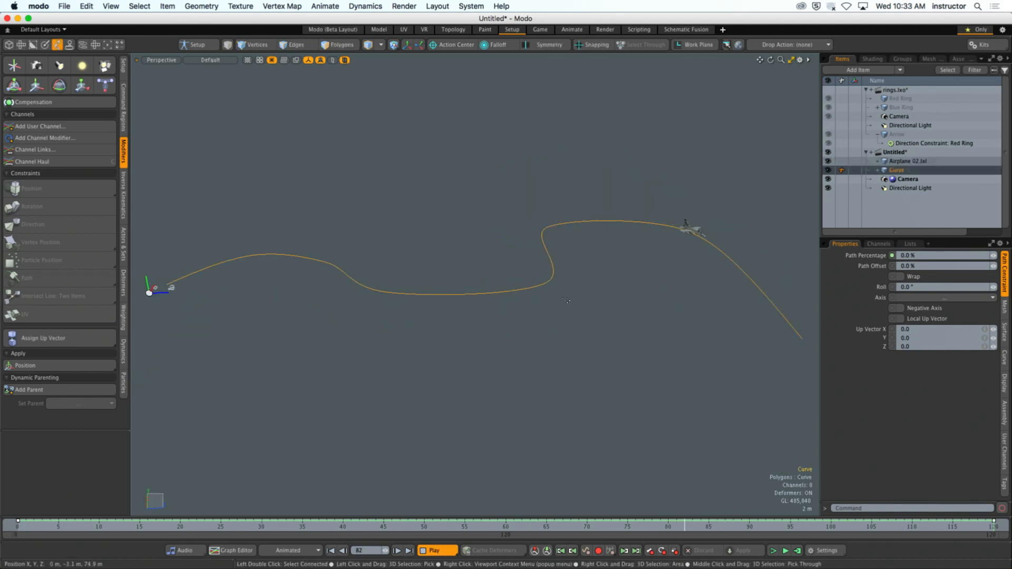
pyautogui.press('1')
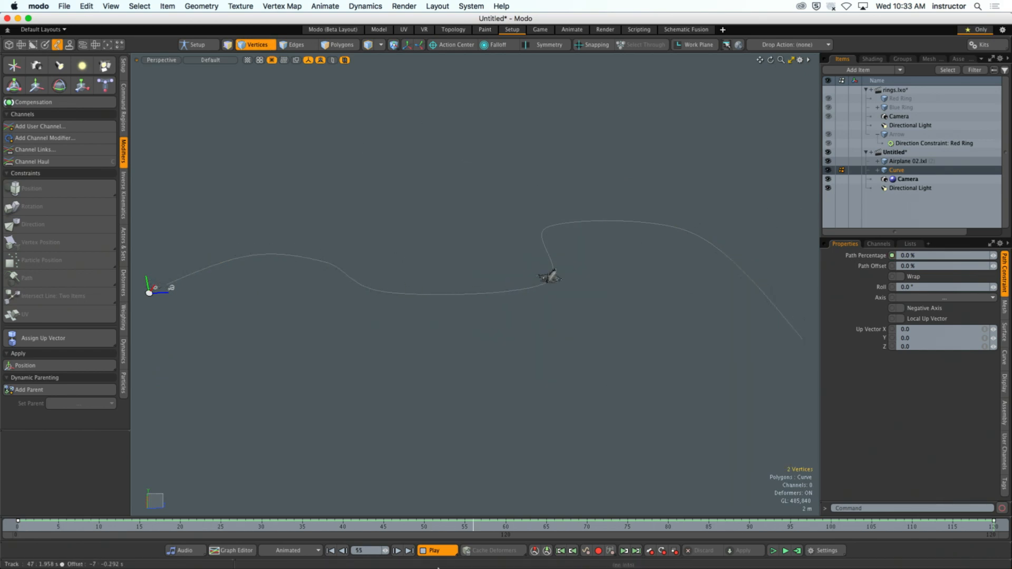
pyautogui.click(443, 550)
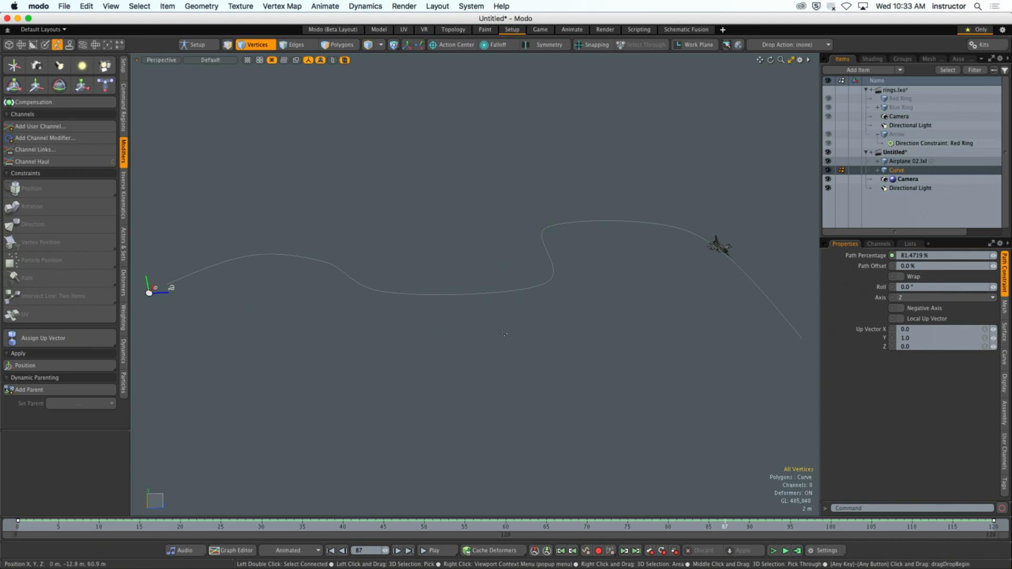
pyautogui.keyDown('alt'); pyautogui.moveTo(590, 340); pyautogui.dragTo(568, 327); pyautogui.keyUp('alt')
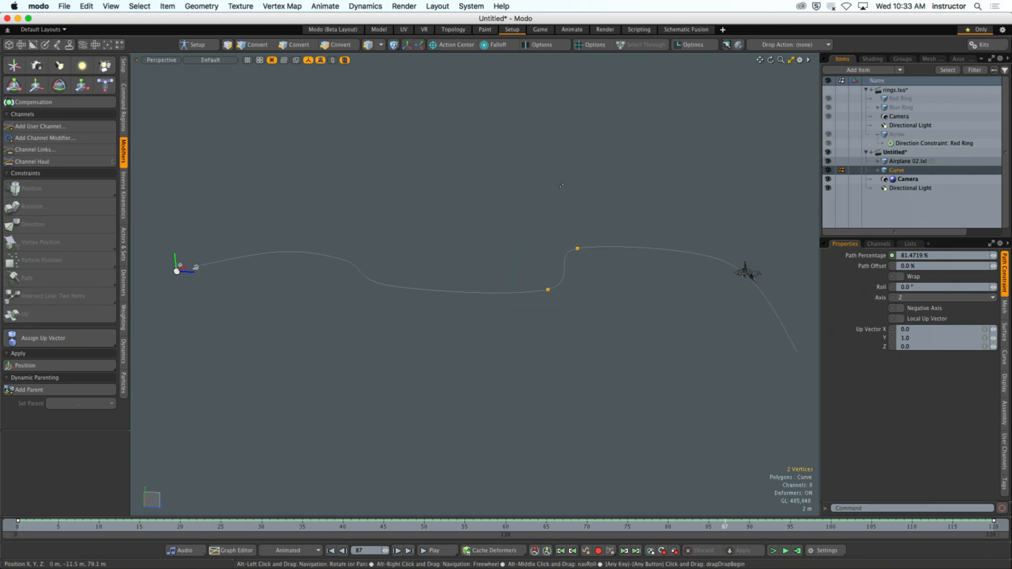
pyautogui.moveTo(557, 180); pyautogui.dragTo(615, 271, button='right')
pyautogui.press('w')
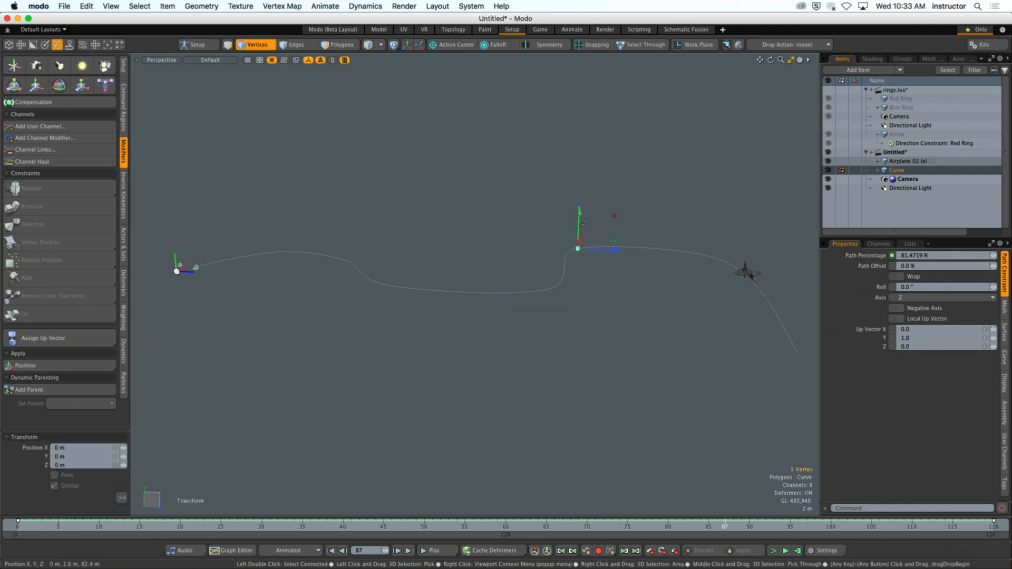
pyautogui.moveTo(583, 221); pyautogui.dragTo(584, 163)
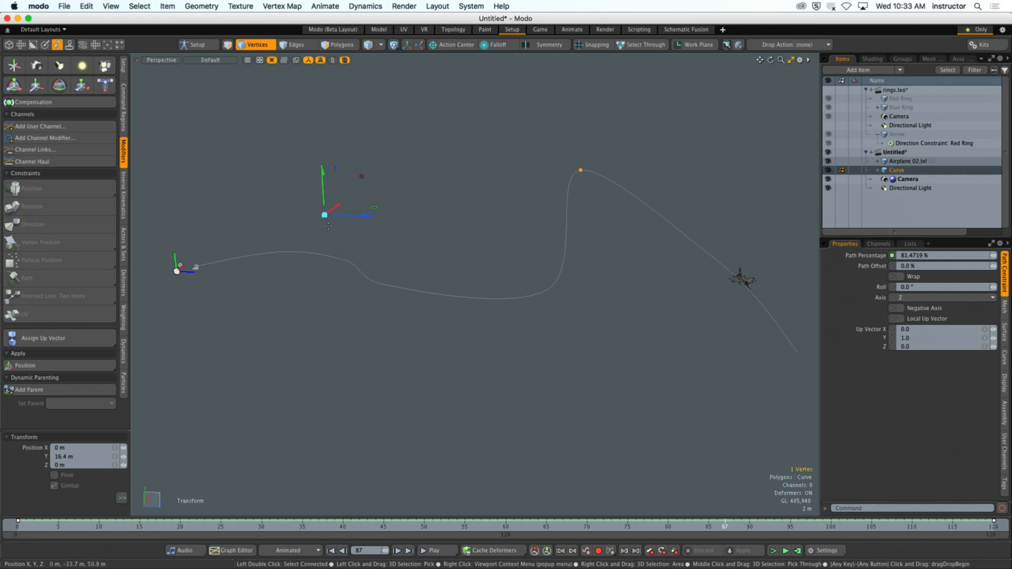
# - Lower the curve's fourth vertex by about 18.7 m in Y and play the animation along the reshaped path
pyautogui.moveTo(338, 249); pyautogui.dragTo(424, 372, button='right')
pyautogui.rightClick(384, 287)
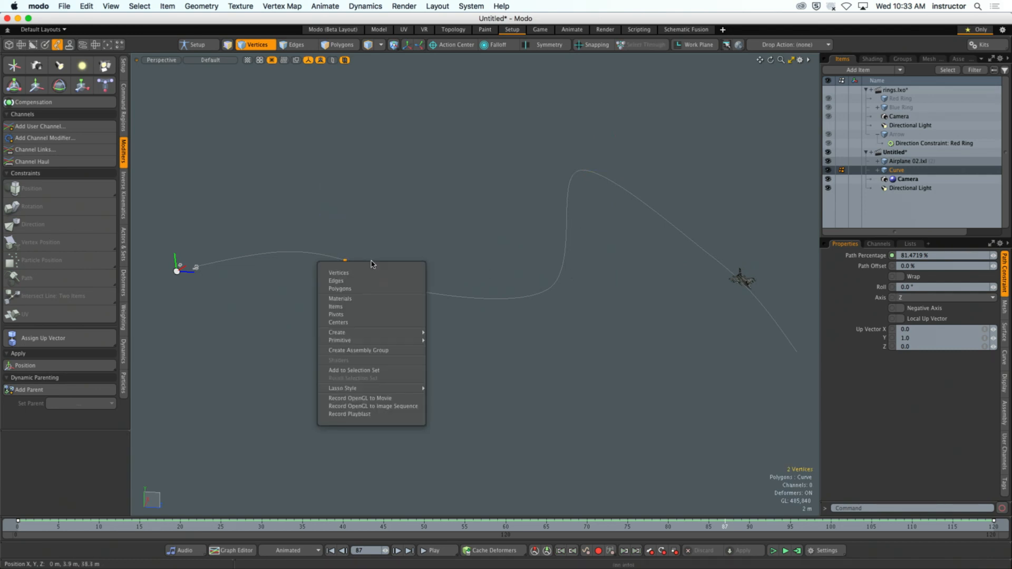
pyautogui.click(395, 287)
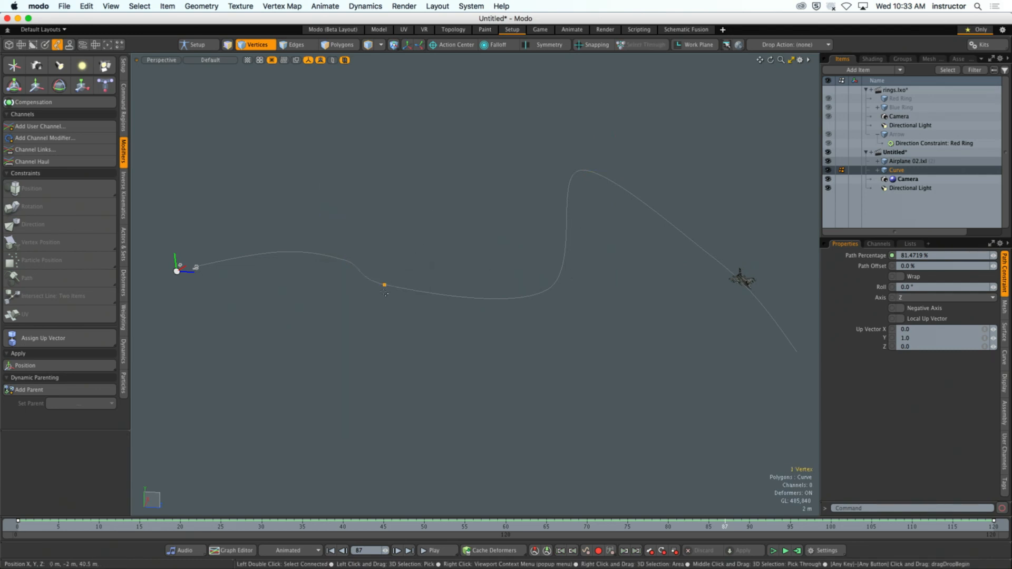
pyautogui.press('w')
pyautogui.moveTo(384, 246); pyautogui.dragTo(386, 342)
pyautogui.keyDown('alt'); pyautogui.moveTo(527, 238); pyautogui.dragTo(540, 496); pyautogui.keyUp('alt')
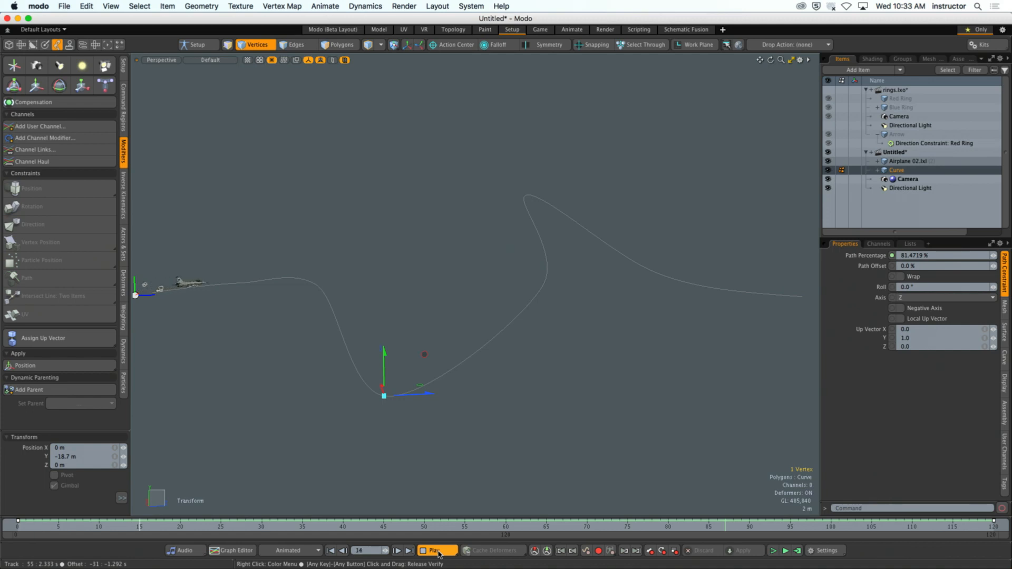
# - Drop the transform tool, hide the Curve item and select the Airplane 02 item
pyautogui.press('q')
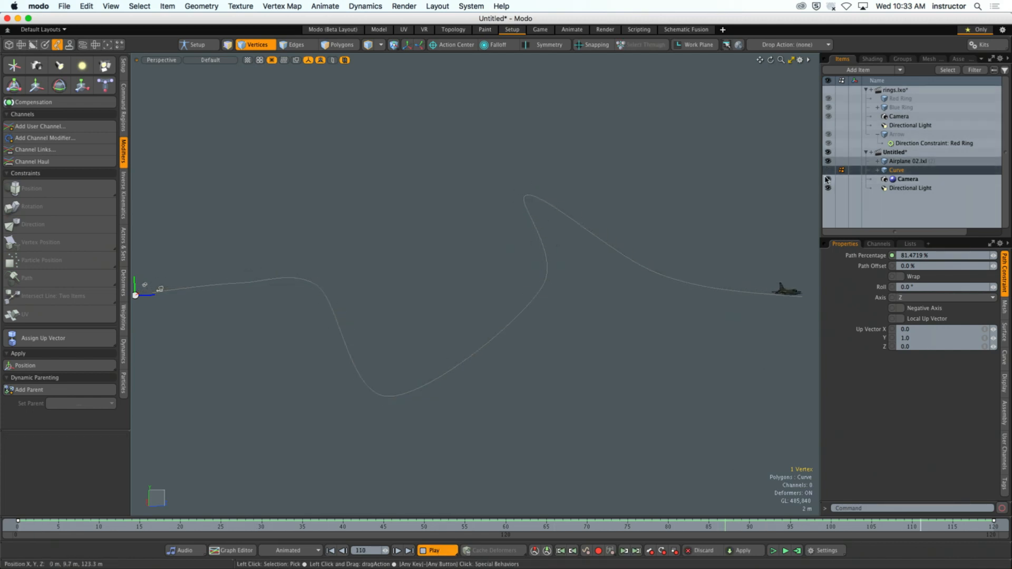
pyautogui.click(902, 162)
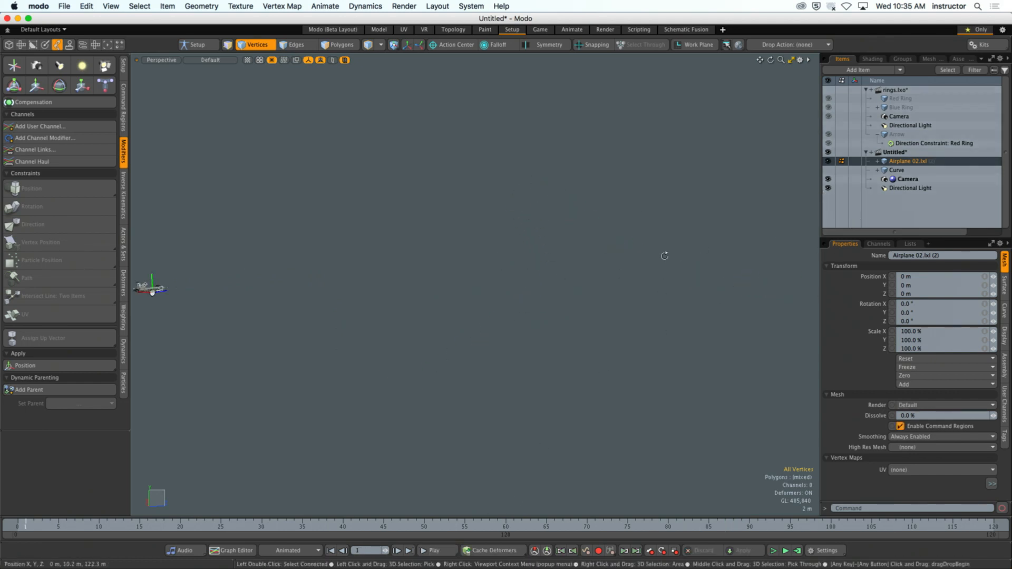
pyautogui.keyDown('ctrl'); pyautogui.keyDown('alt'); pyautogui.moveTo(664, 256); pyautogui.dragTo(726, 250); pyautogui.keyUp('alt'); pyautogui.keyUp('ctrl')
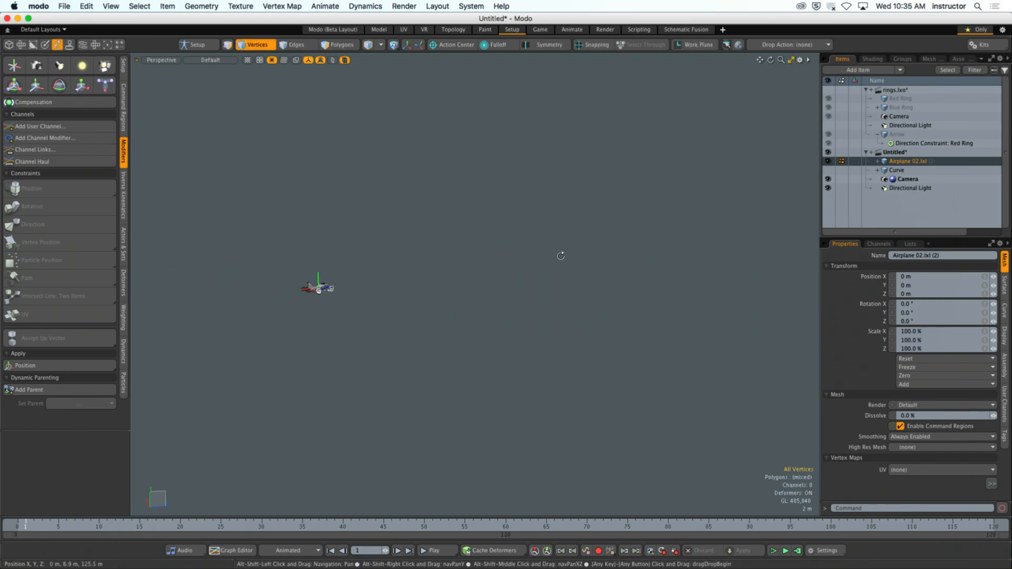
# - Switch to item selection and select the Camera item near the airplane
pyautogui.keyDown('alt'); pyautogui.moveTo(561, 256); pyautogui.dragTo(376, 320); pyautogui.keyUp('alt')
pyautogui.keyDown('ctrl'); pyautogui.keyDown('alt'); pyautogui.moveTo(376, 320); pyautogui.dragTo(466, 336); pyautogui.keyUp('alt'); pyautogui.keyUp('ctrl')
pyautogui.press('5')
pyautogui.click(431, 305)
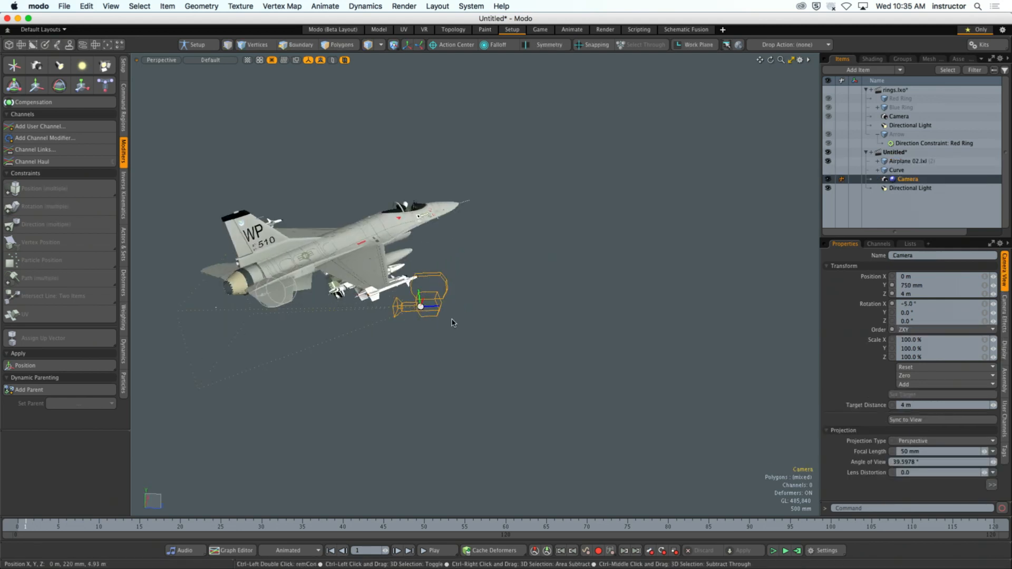
# - Look through the Camera, frame the airplane from about X 6.8 m, Y 1.9 m, Z 9.9 m, and return to the Perspective view
pyautogui.hotkey('ctrl', 'space')
pyautogui.click(429, 312)
pyautogui.keyDown('ctrl'); pyautogui.keyDown('alt'); pyautogui.moveTo(534, 296); pyautogui.dragTo(347, 298); pyautogui.keyUp('alt'); pyautogui.keyUp('ctrl')
pyautogui.keyDown('alt'); pyautogui.keyDown('shift'); pyautogui.moveTo(722, 282); pyautogui.dragTo(437, 294); pyautogui.keyUp('shift'); pyautogui.keyUp('alt')
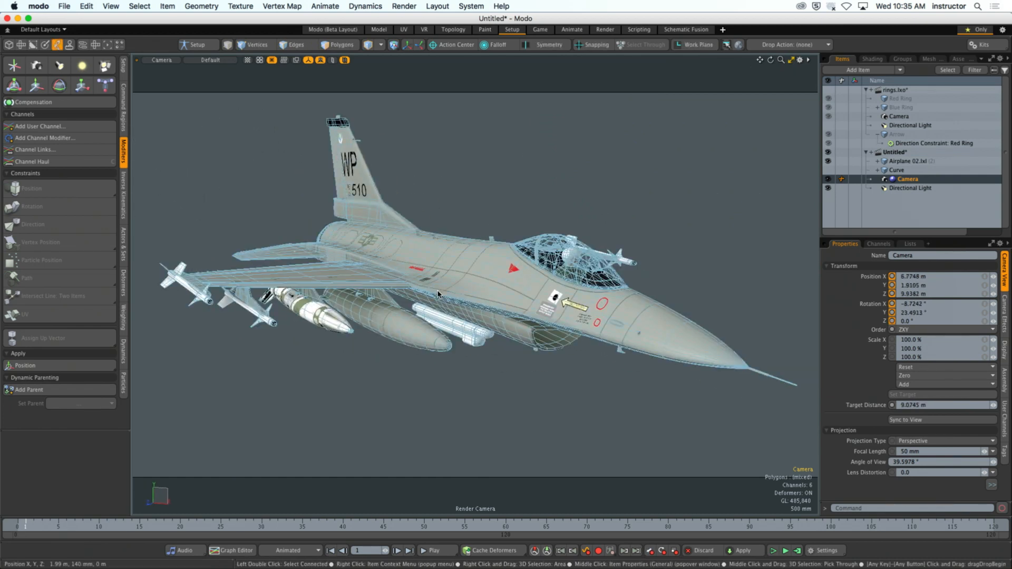
pyautogui.click(435, 430)
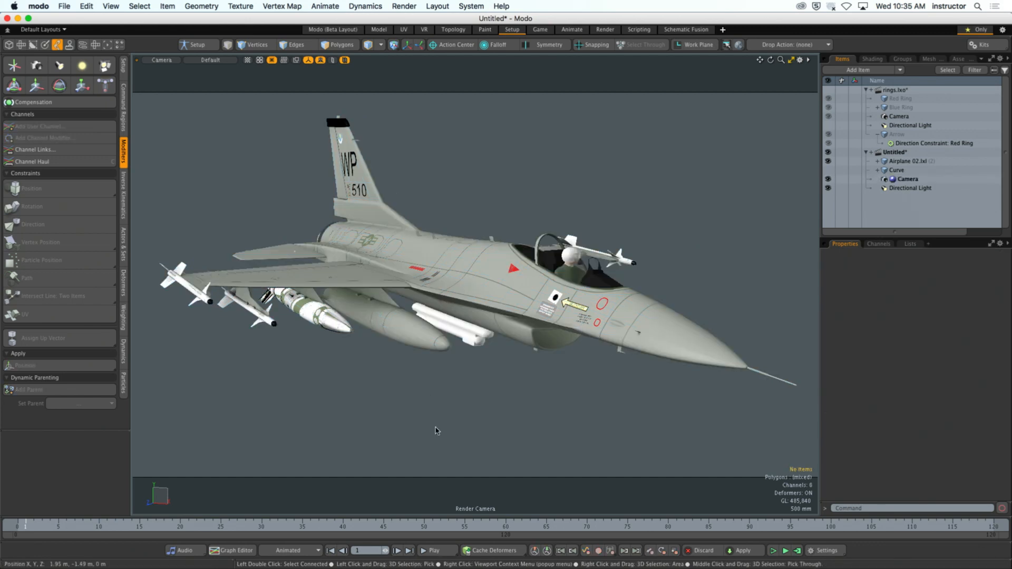
pyautogui.hotkey('ctrl', 'space')
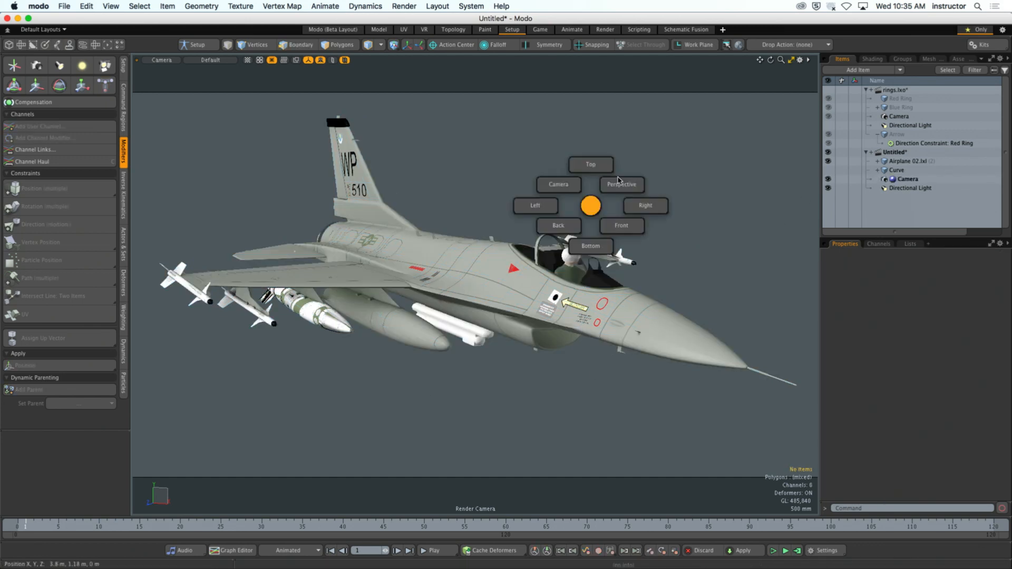
pyautogui.click(618, 185)
# - Parent the Camera to the Airplane 02.lxl item, then play and stop the animation
pyautogui.keyDown('alt'); pyautogui.moveTo(605, 192); pyautogui.dragTo(571, 227); pyautogui.keyUp('alt')
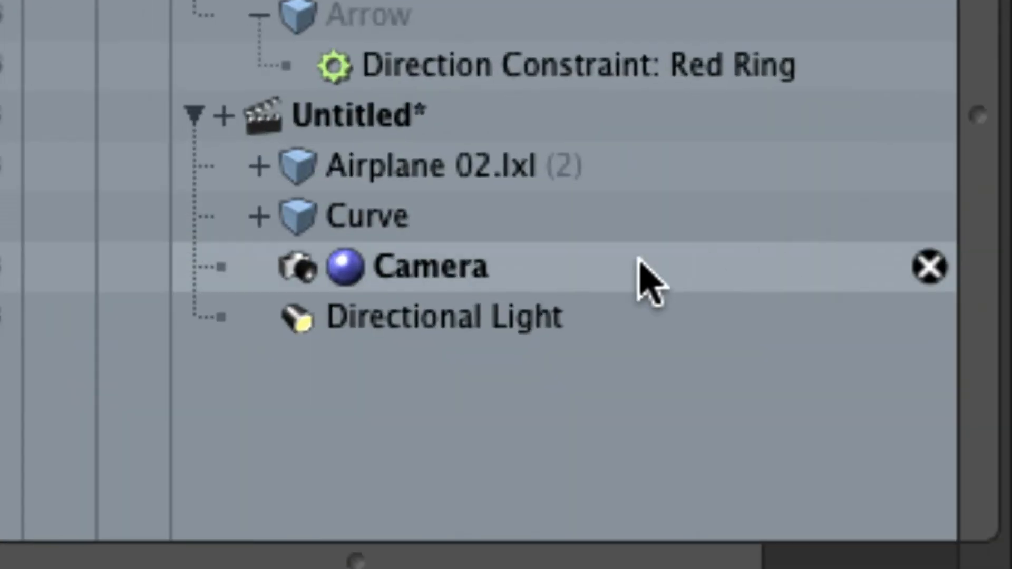
pyautogui.moveTo(435, 268); pyautogui.dragTo(468, 176)
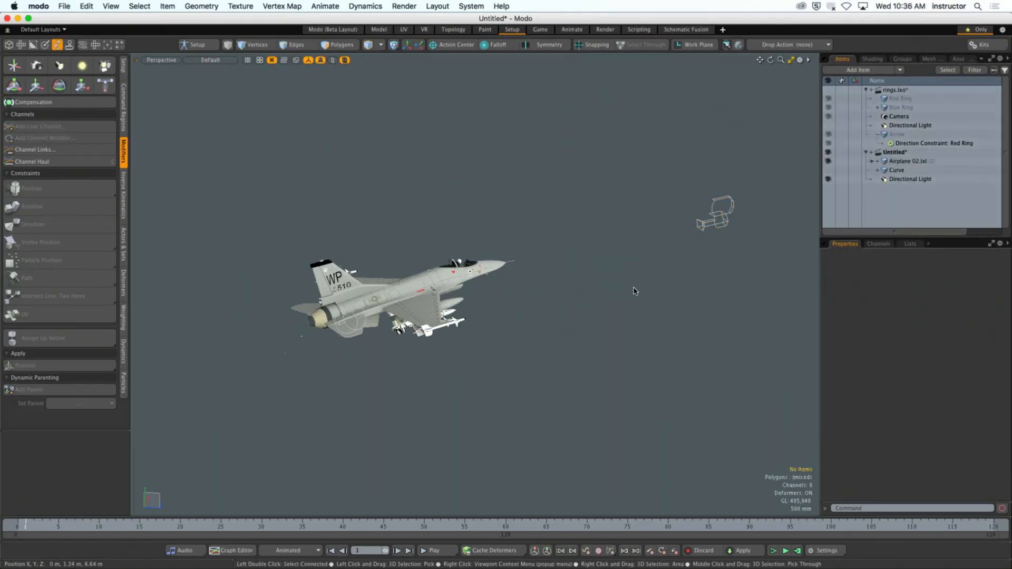
pyautogui.keyDown('alt'); pyautogui.moveTo(517, 409); pyautogui.dragTo(494, 398); pyautogui.keyUp('alt')
pyautogui.scroll(-5, 542, 396)
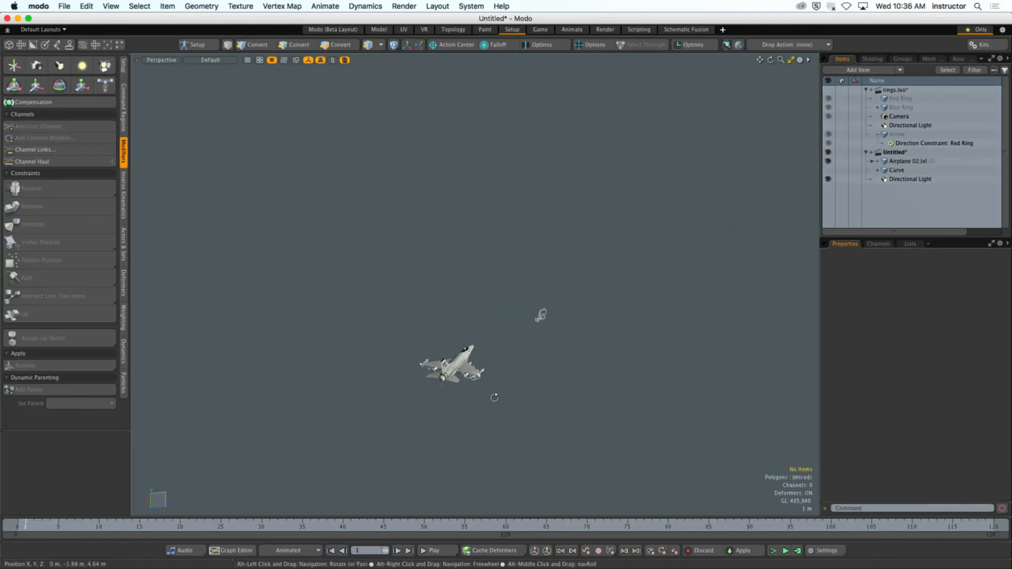
pyautogui.click(449, 551)
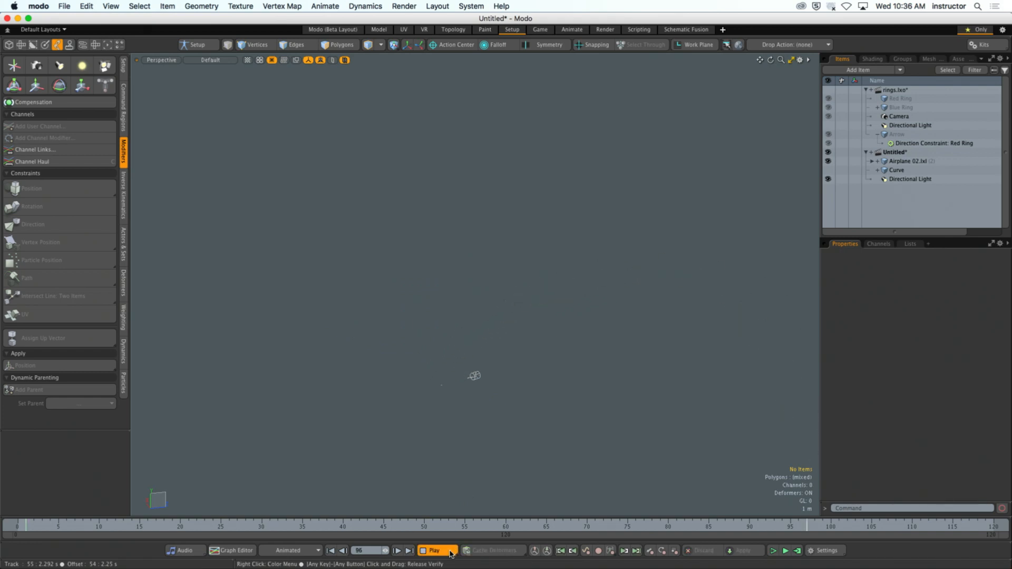
pyautogui.click(449, 552)
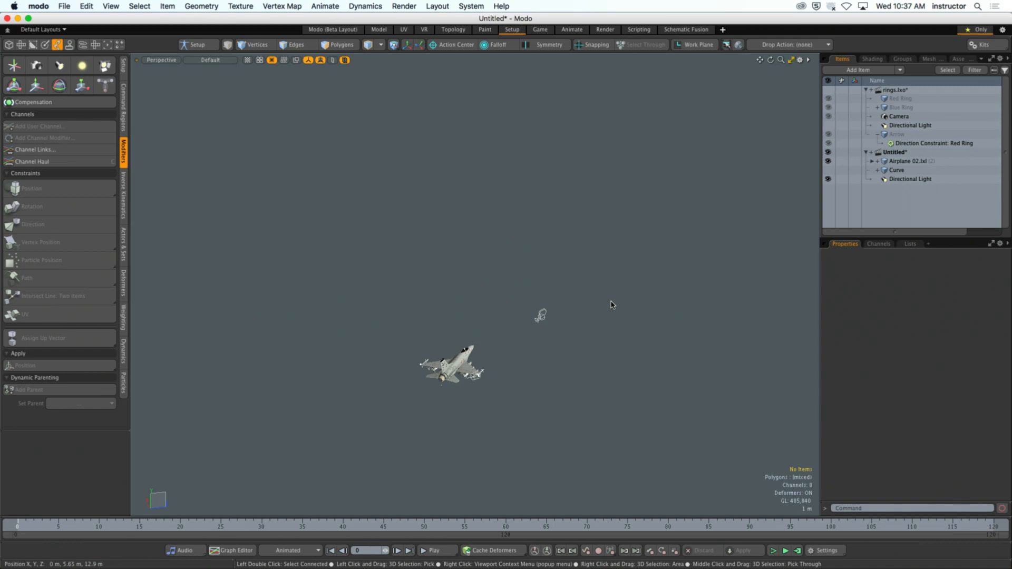
# - Expand the Airplane 02.lxl item and unparent the Camera from it
pyautogui.keyDown('alt'); pyautogui.moveTo(565, 311); pyautogui.dragTo(509, 356); pyautogui.keyUp('alt')
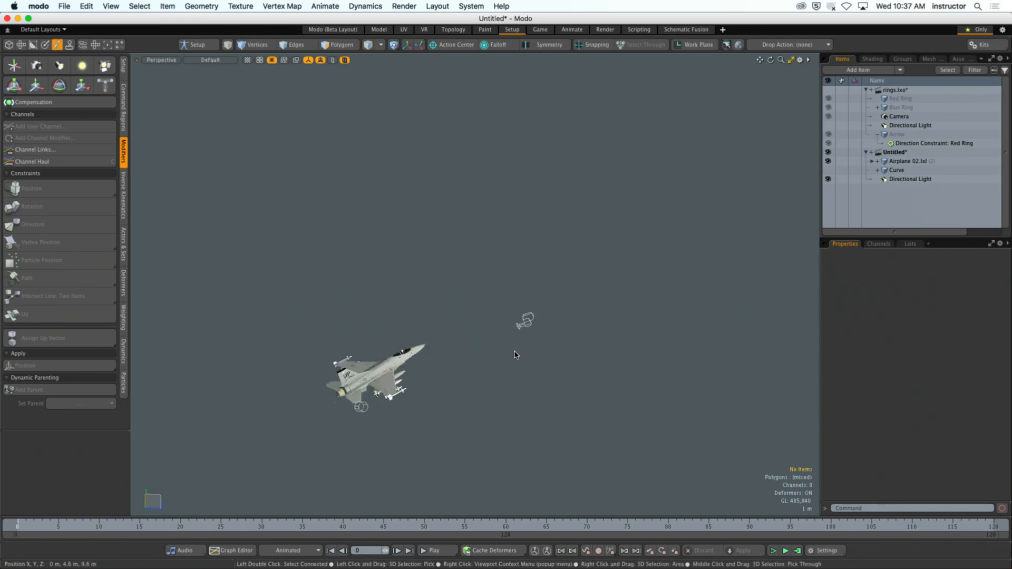
pyautogui.moveTo(515, 352)
pyautogui.keyDown('alt'); pyautogui.mouseDown()
pyautogui.moveTo(527, 375)
pyautogui.moveTo(513, 362)
pyautogui.mouseUp(); pyautogui.keyUp('alt')
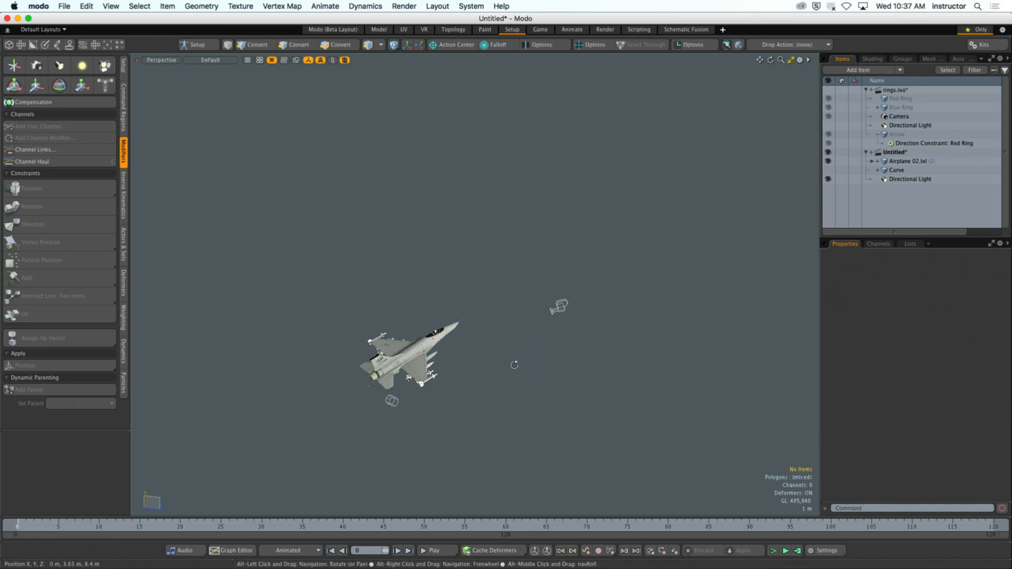
pyautogui.click(875, 161)
pyautogui.click(872, 161)
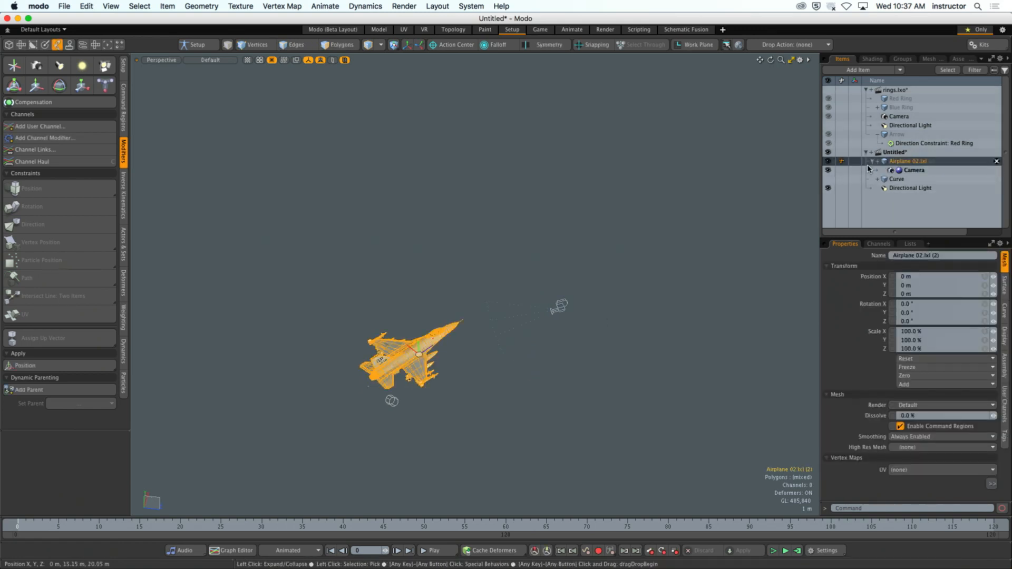
pyautogui.moveTo(908, 171); pyautogui.dragTo(866, 184)
pyautogui.click(670, 258)
pyautogui.keyDown('alt'); pyautogui.keyDown('shift'); pyautogui.moveTo(571, 294); pyautogui.dragTo(514, 362); pyautogui.keyUp('shift'); pyautogui.keyUp('alt')
pyautogui.keyDown('alt'); pyautogui.moveTo(513, 362); pyautogui.dragTo(546, 364); pyautogui.keyUp('alt')
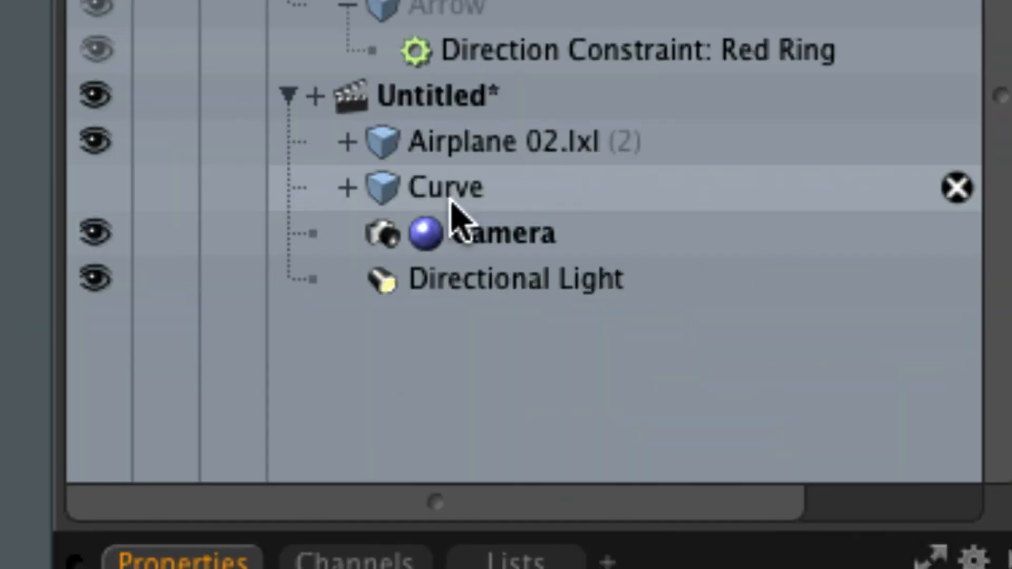
# - Rename the Curve item as Plane Path
pyautogui.doubleClick(442, 192)
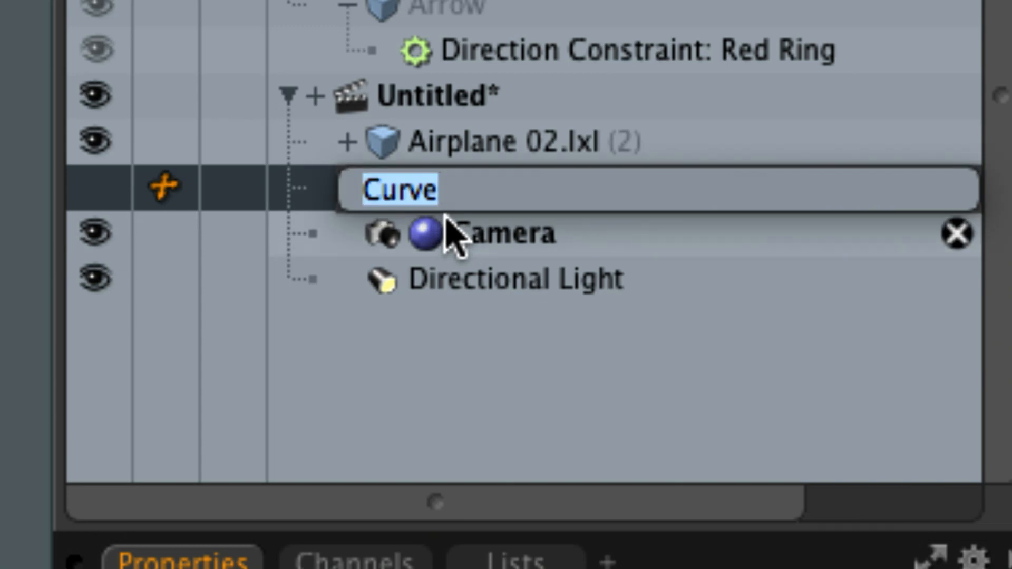
pyautogui.write('Plane Path')
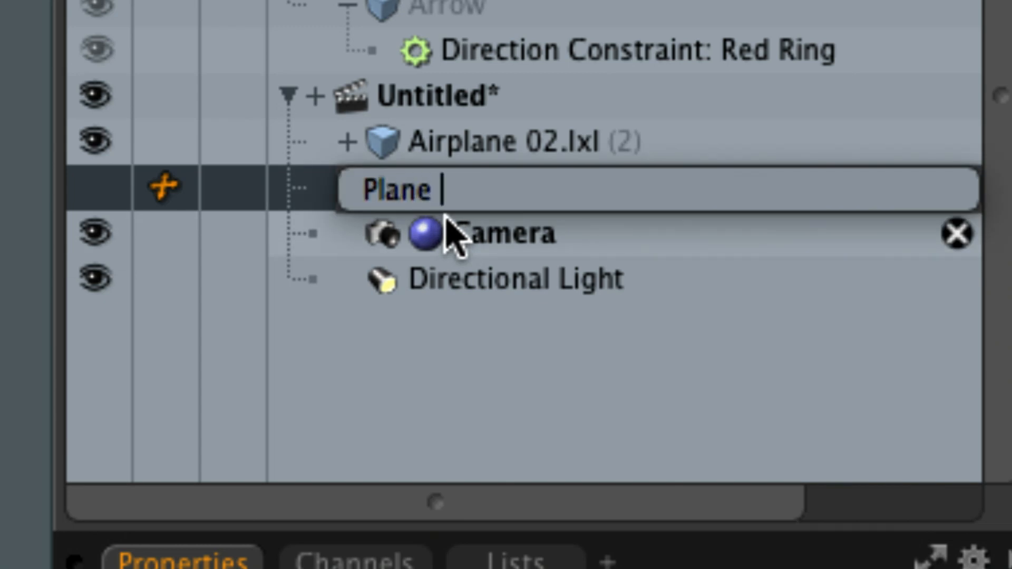
pyautogui.press('Return')
# - Add a new mesh item and name it Cam Path
pyautogui.press('n')
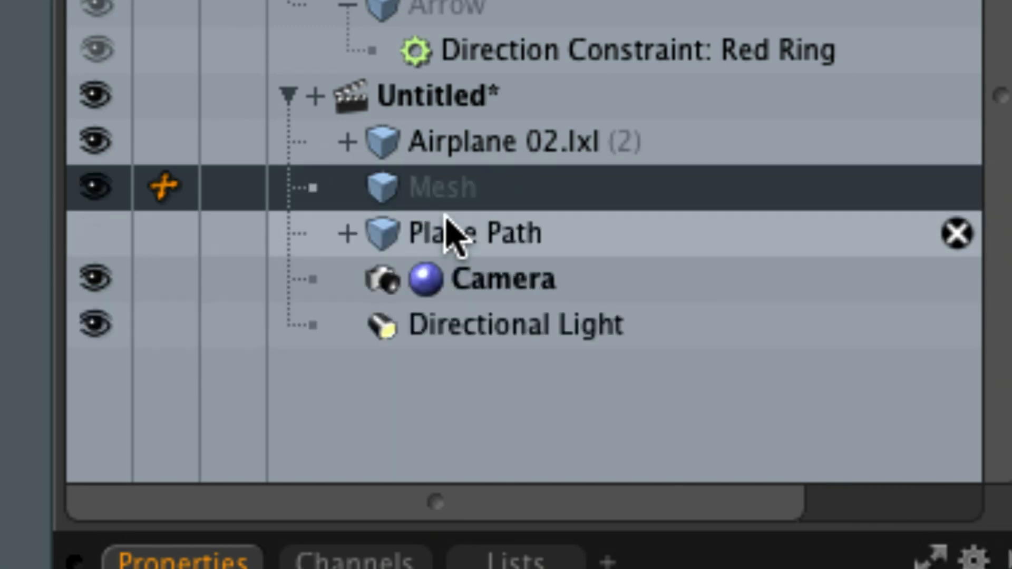
pyautogui.doubleClick(448, 194)
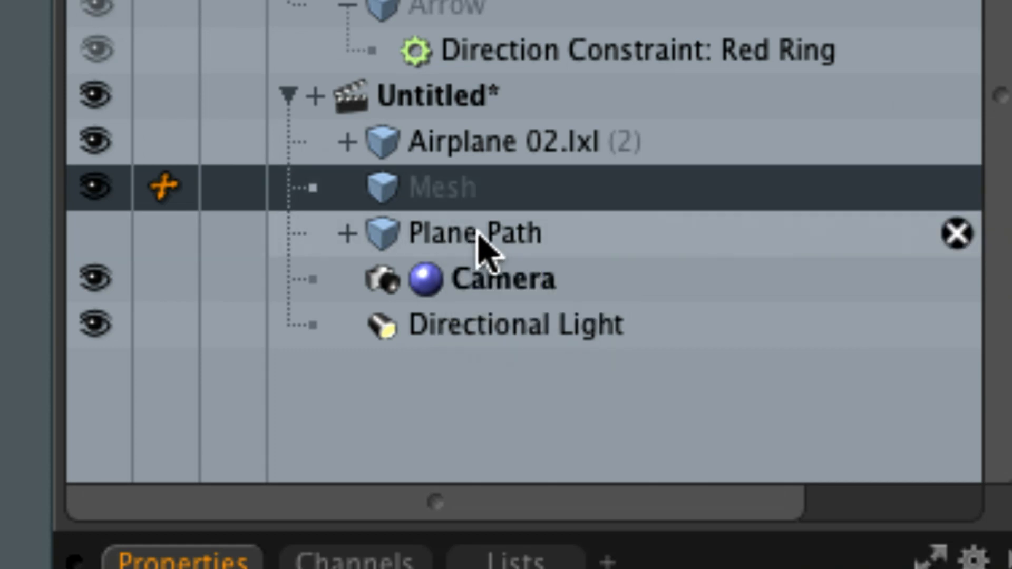
pyautogui.write('Cam ')
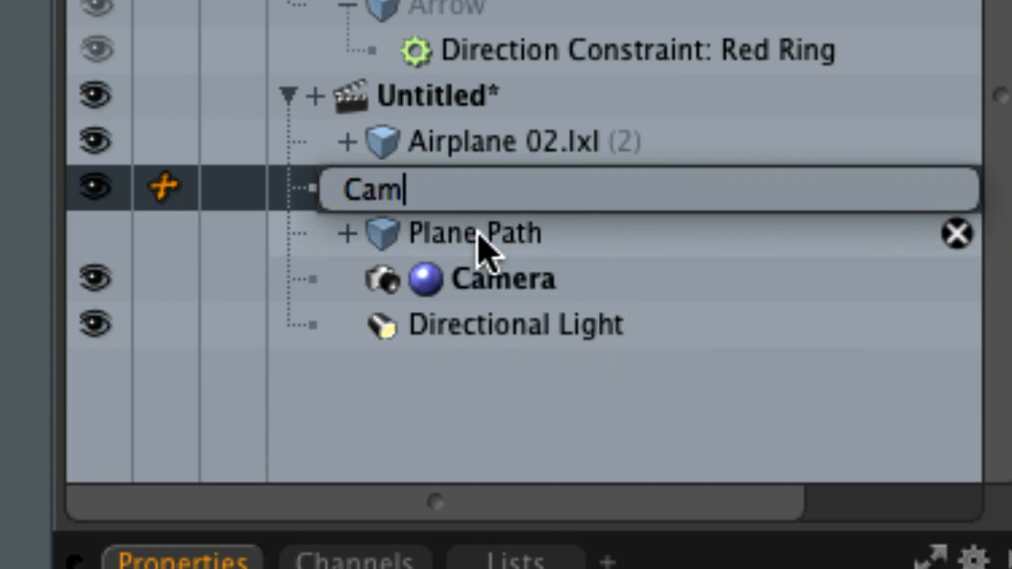
pyautogui.write('Path')
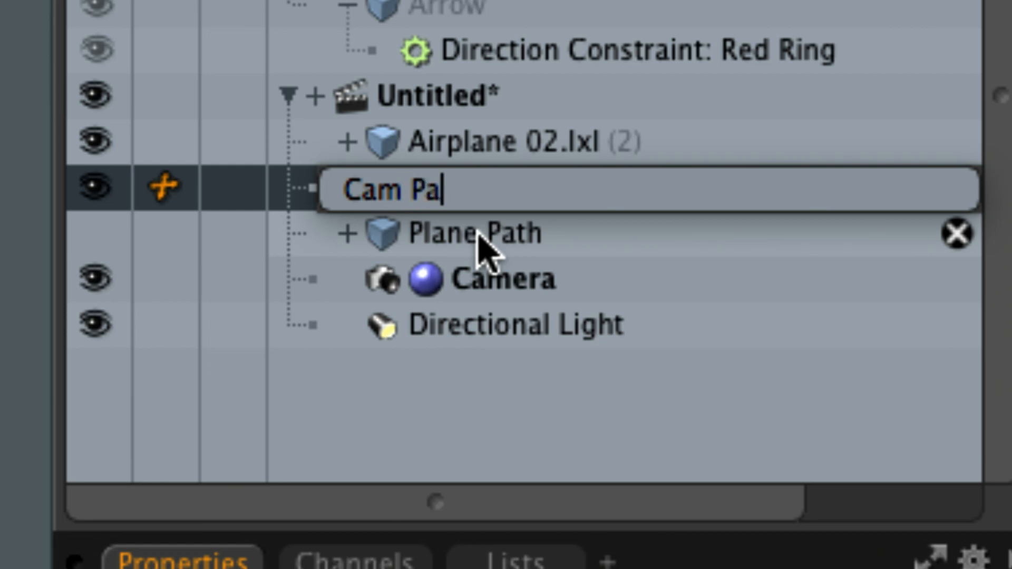
pyautogui.press('Return')
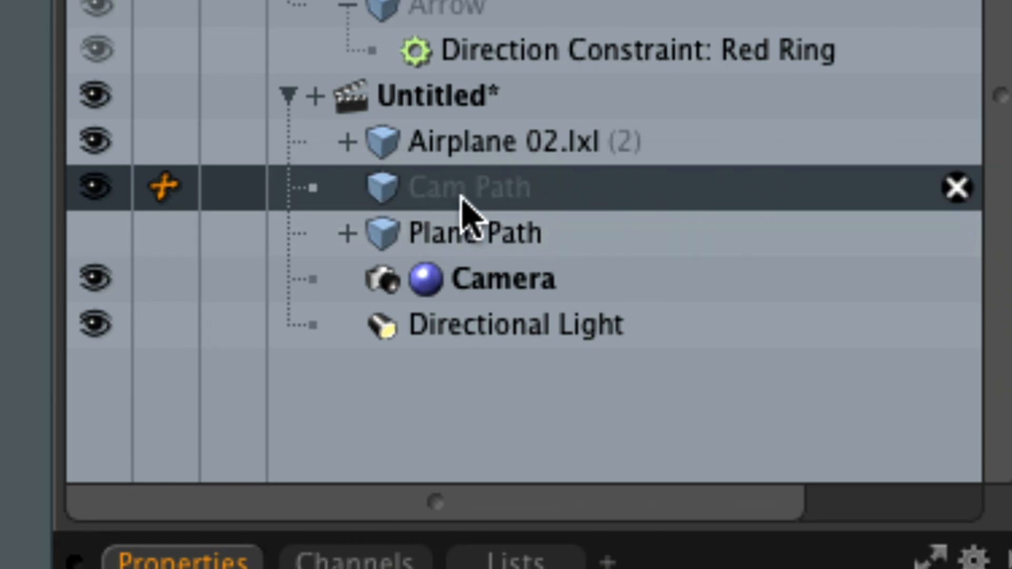
# - Reorder the item list so Cam Path sits directly below the Camera
pyautogui.moveTo(424, 197); pyautogui.dragTo(363, 302)
pyautogui.click(546, 232)
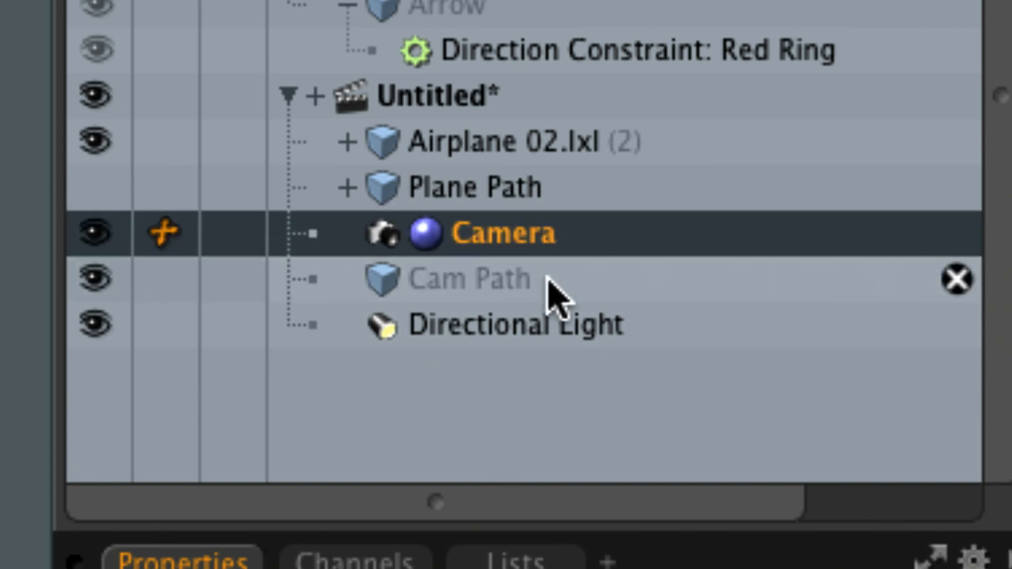
pyautogui.click(547, 276)
pyautogui.click(544, 230)
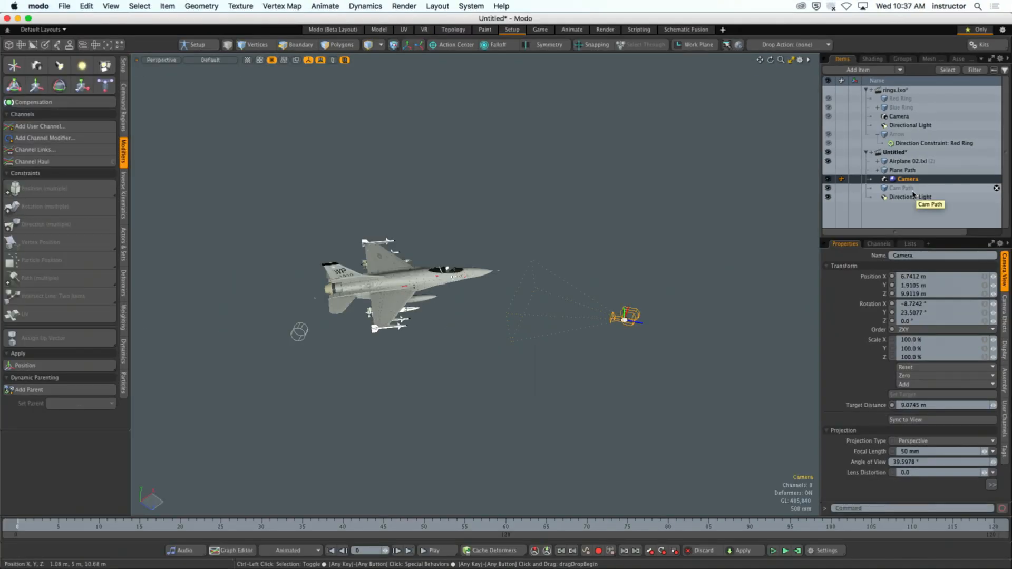
# - Start a curve in the Cam Path item with its first point beside the airplane's tail at about X -3.9 m, Y 0 m, Z 5.5 m
pyautogui.click(724, 271)
pyautogui.keyDown('alt'); pyautogui.moveTo(724, 271); pyautogui.dragTo(725, 244); pyautogui.keyUp('alt')
pyautogui.click(892, 190)
pyautogui.keyDown('alt'); pyautogui.moveTo(675, 267); pyautogui.dragTo(671, 287); pyautogui.keyUp('alt')
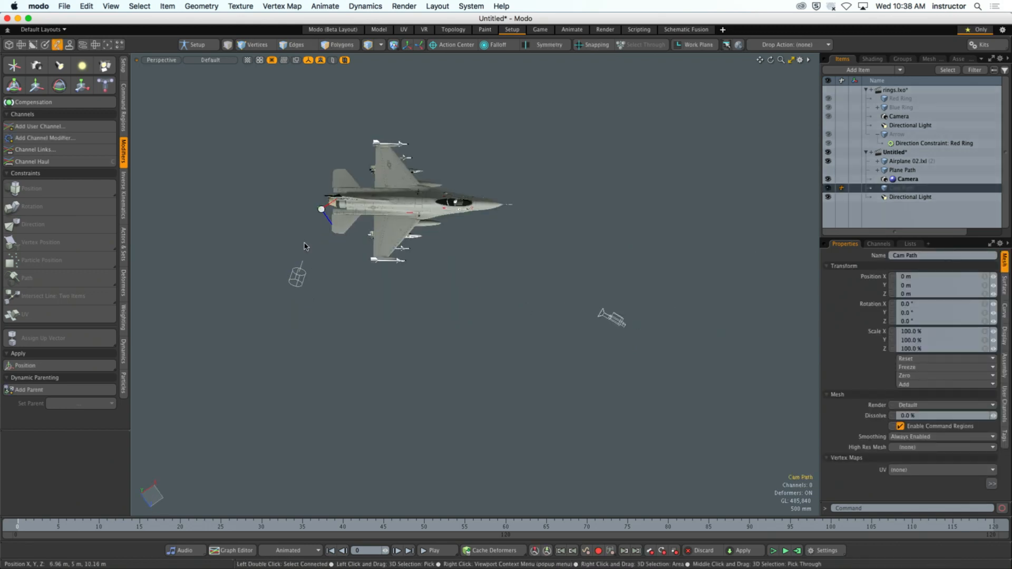
pyautogui.click(124, 68)
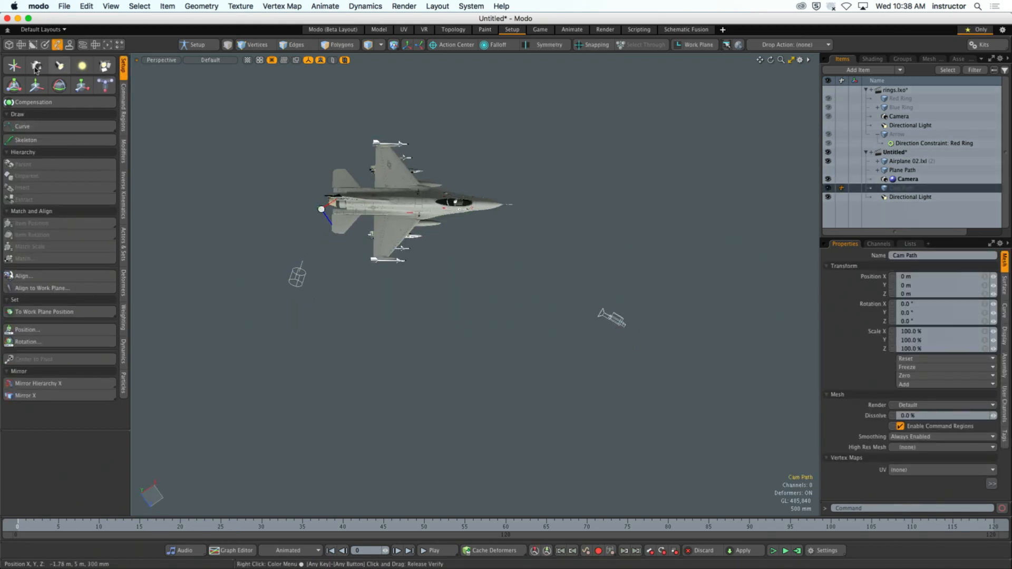
pyautogui.click(31, 126)
pyautogui.moveTo(316, 300)
pyautogui.keyDown('alt'); pyautogui.mouseDown()
pyautogui.moveTo(326, 308)
pyautogui.moveTo(278, 306)
pyautogui.mouseUp(); pyautogui.keyUp('alt')
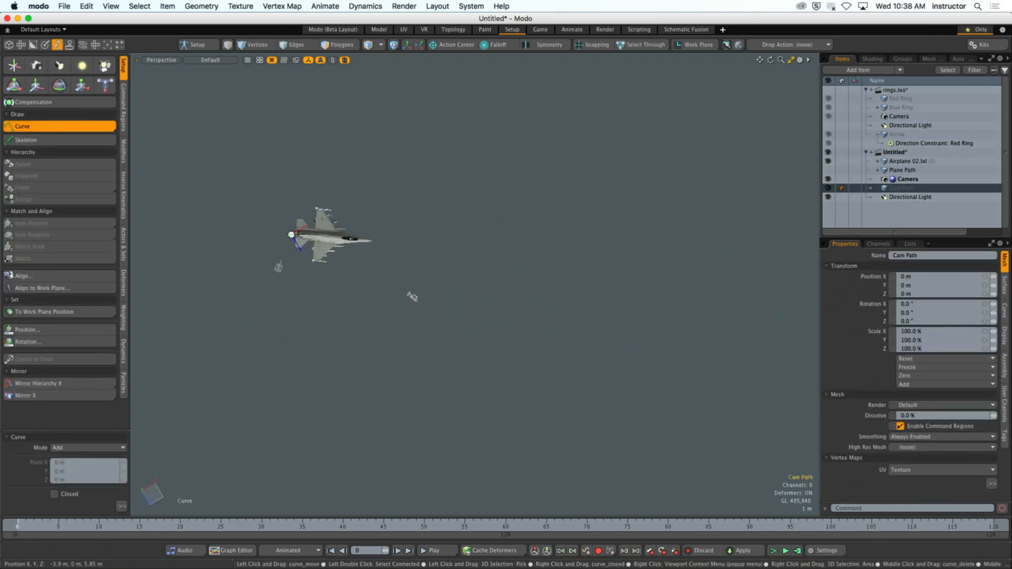
pyautogui.click(286, 310)
pyautogui.click(794, 340)
pyautogui.keyDown('alt'); pyautogui.moveTo(795, 340); pyautogui.dragTo(625, 335); pyautogui.keyUp('alt')
pyautogui.press('super+z')
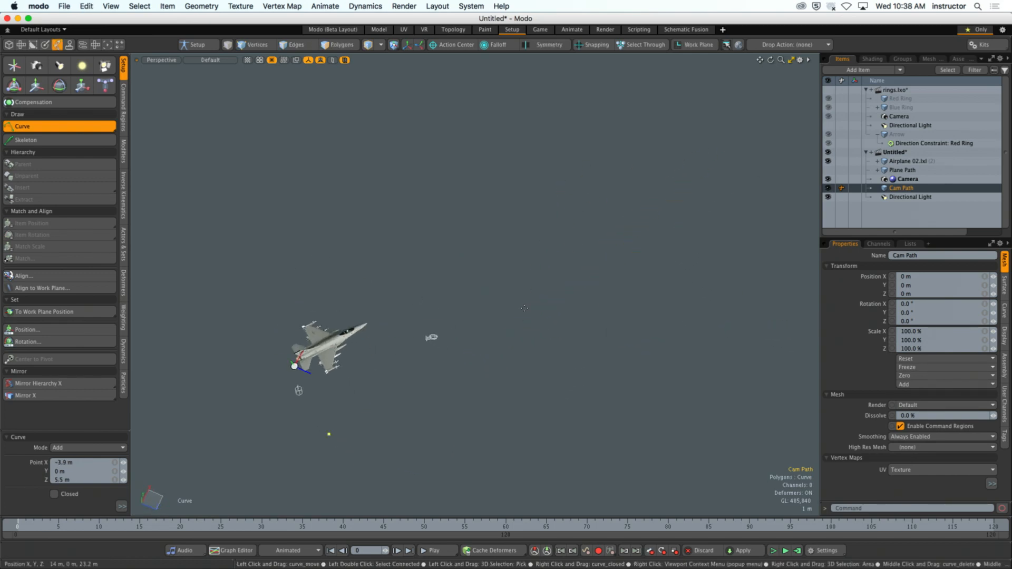
# - Add two more points ahead of the airplane to complete an arched camera path, and drop the Curve tool
pyautogui.click(531, 257)
pyautogui.click(773, 279)
pyautogui.keyDown('alt'); pyautogui.moveTo(697, 318); pyautogui.dragTo(510, 350); pyautogui.keyUp('alt')
pyautogui.press('space')
pyautogui.click(624, 312)
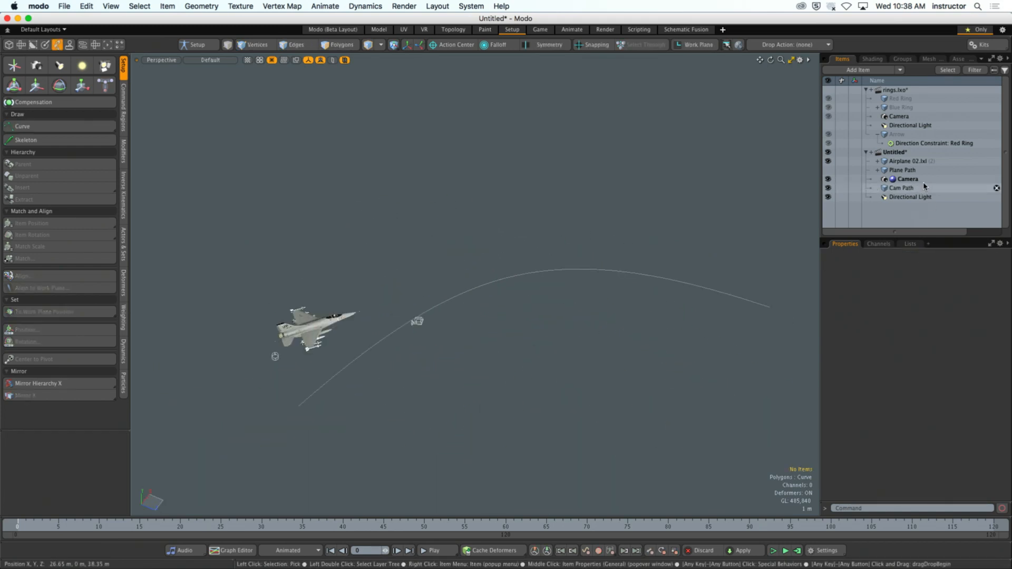
# - Select the Camera with the Cam Path curve and apply a Path constraint
pyautogui.click(319, 341)
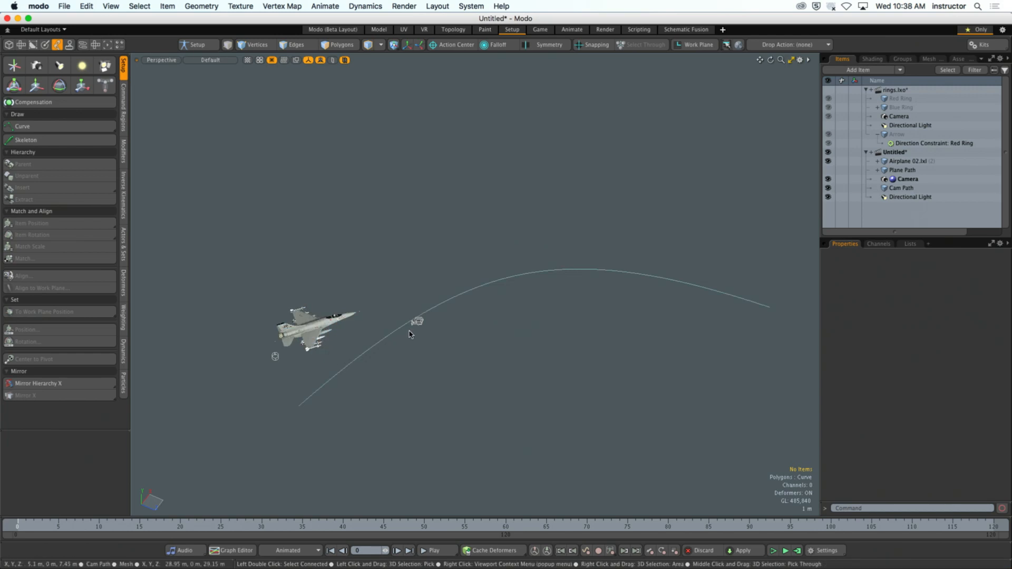
pyautogui.click(417, 321)
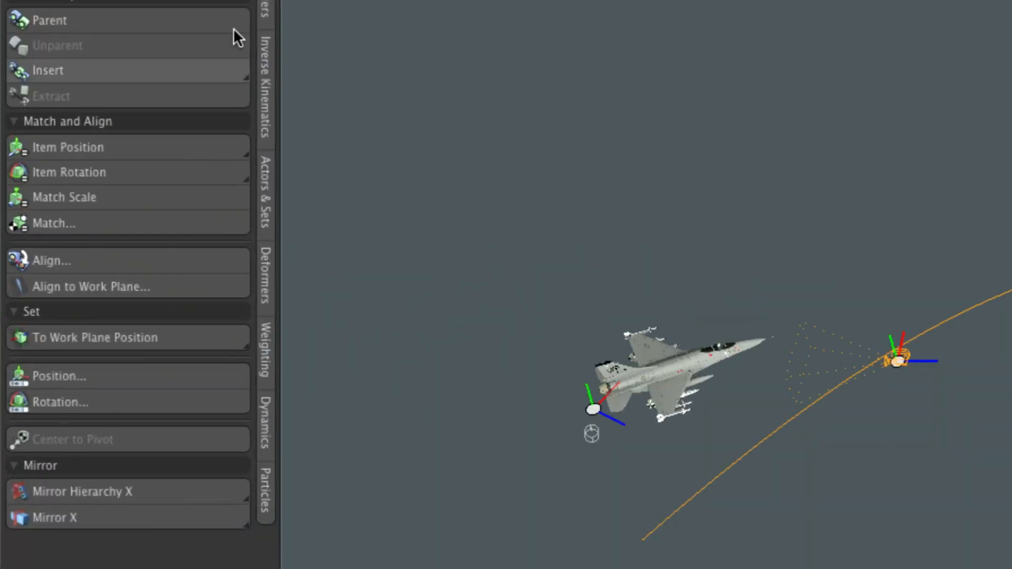
pyautogui.click(267, 6)
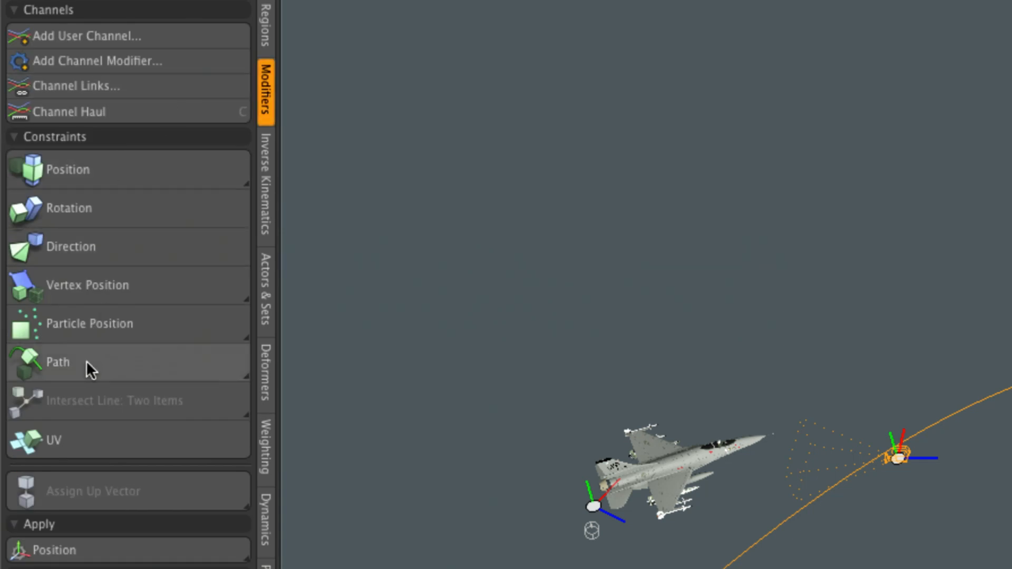
pyautogui.click(94, 365)
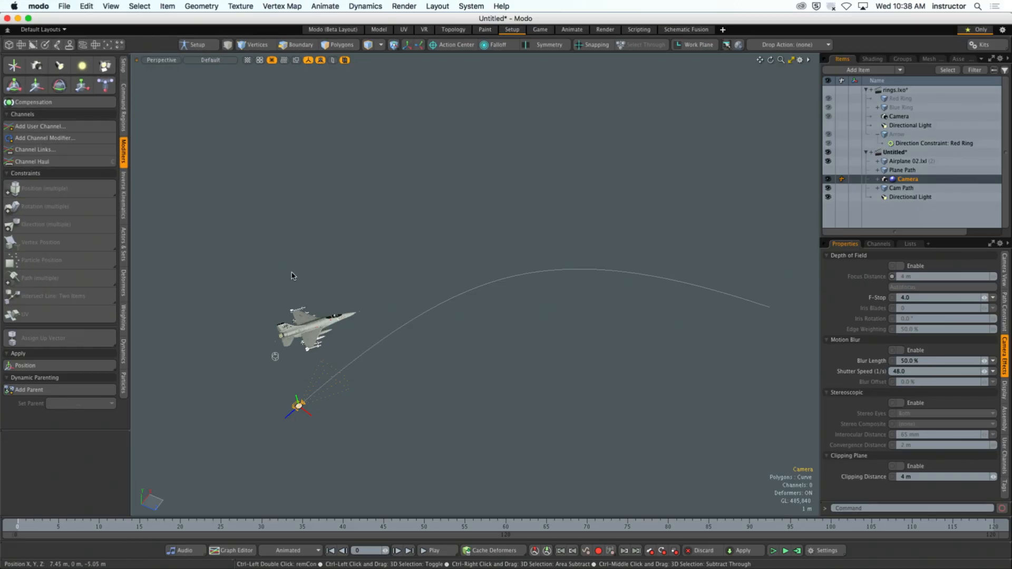
# - Try to rotate the path-constrained Camera by about 37.6° around its Y axis
pyautogui.click(455, 410)
pyautogui.keyDown('alt'); pyautogui.keyDown('shift'); pyautogui.moveTo(316, 393); pyautogui.dragTo(396, 384); pyautogui.keyUp('shift'); pyautogui.keyUp('alt')
pyautogui.click(317, 409)
pyautogui.keyDown('alt'); pyautogui.moveTo(316, 409); pyautogui.dragTo(332, 403); pyautogui.keyUp('alt')
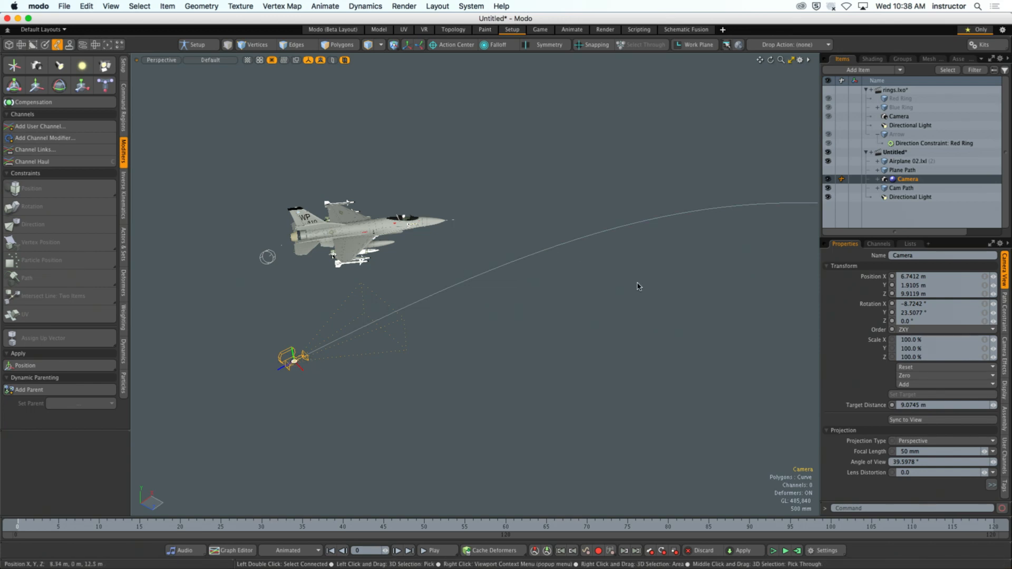
pyautogui.press('e')
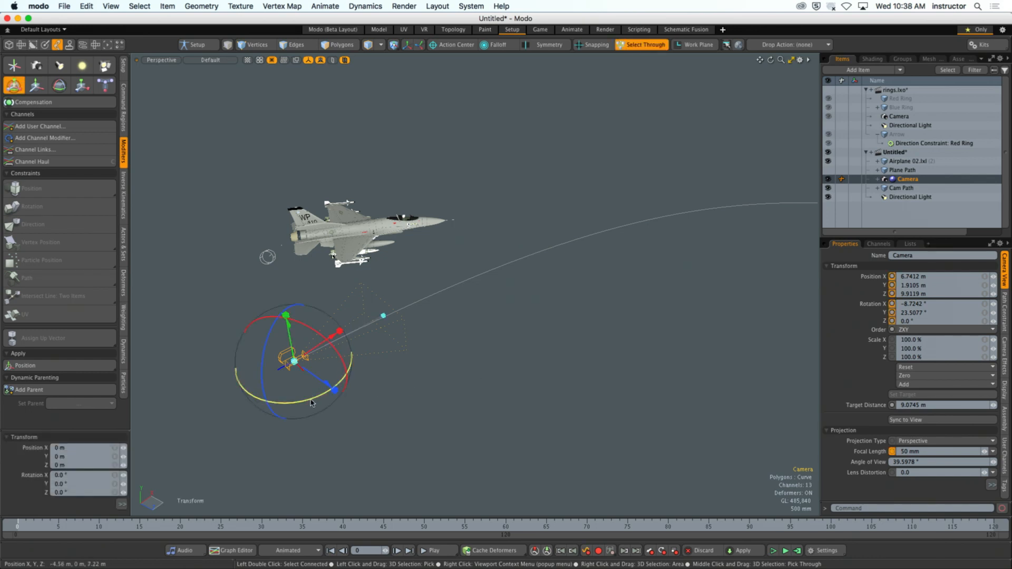
pyautogui.moveTo(438, 388); pyautogui.dragTo(454, 389)
pyautogui.moveTo(272, 407); pyautogui.dragTo(312, 400)
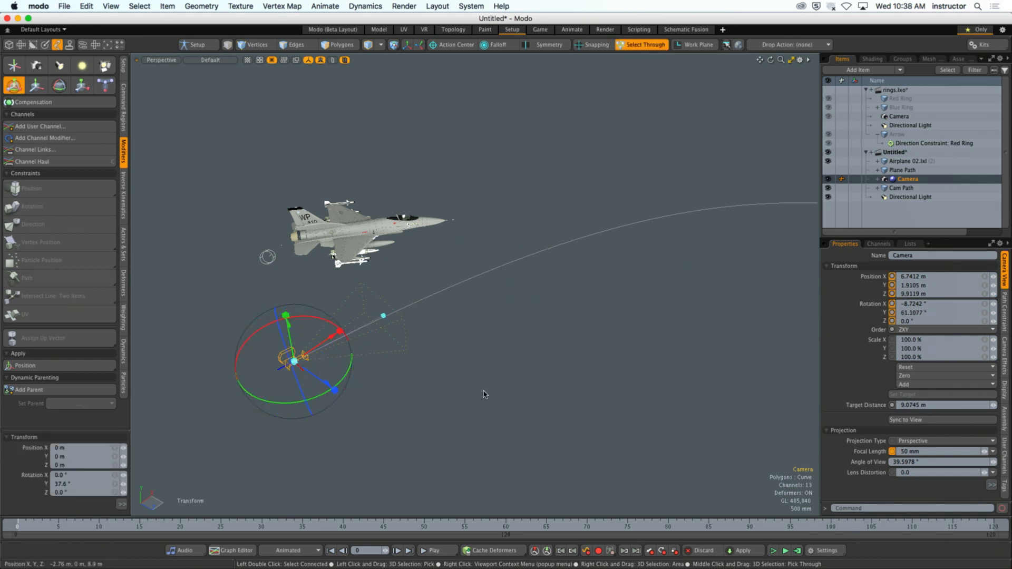
# - Try X and then Y as the Axis setting of the Camera's path constraint
pyautogui.click(1004, 322)
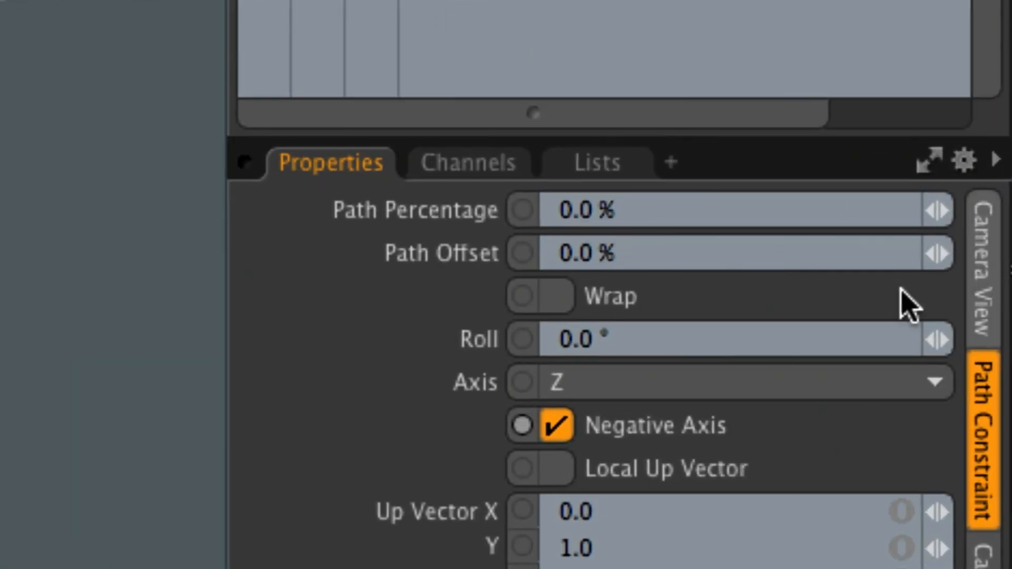
pyautogui.click(622, 393)
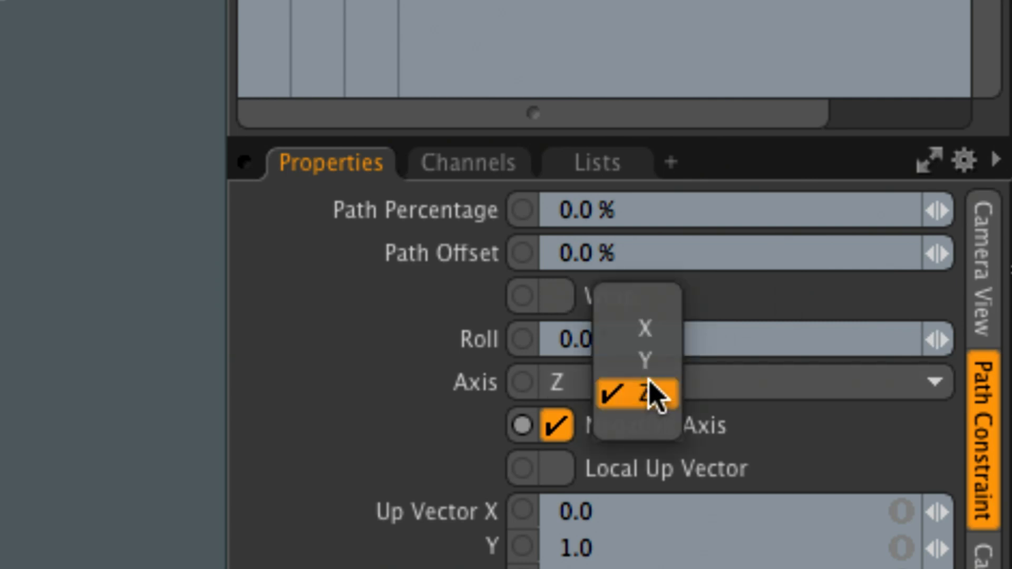
pyautogui.click(645, 329)
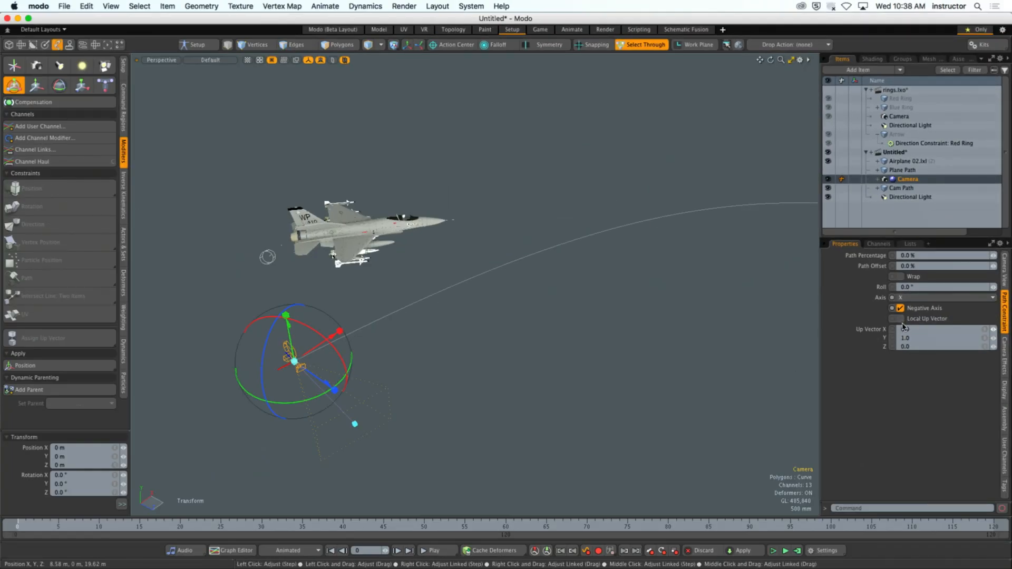
pyautogui.click(915, 298)
pyautogui.click(918, 311)
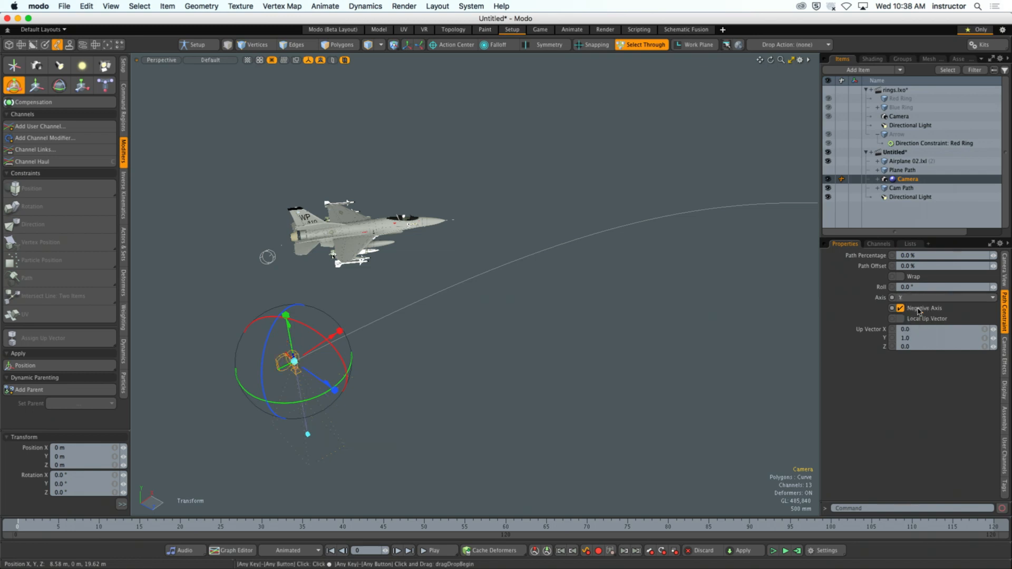
pyautogui.keyDown('alt'); pyautogui.moveTo(413, 398); pyautogui.dragTo(494, 353); pyautogui.keyUp('alt')
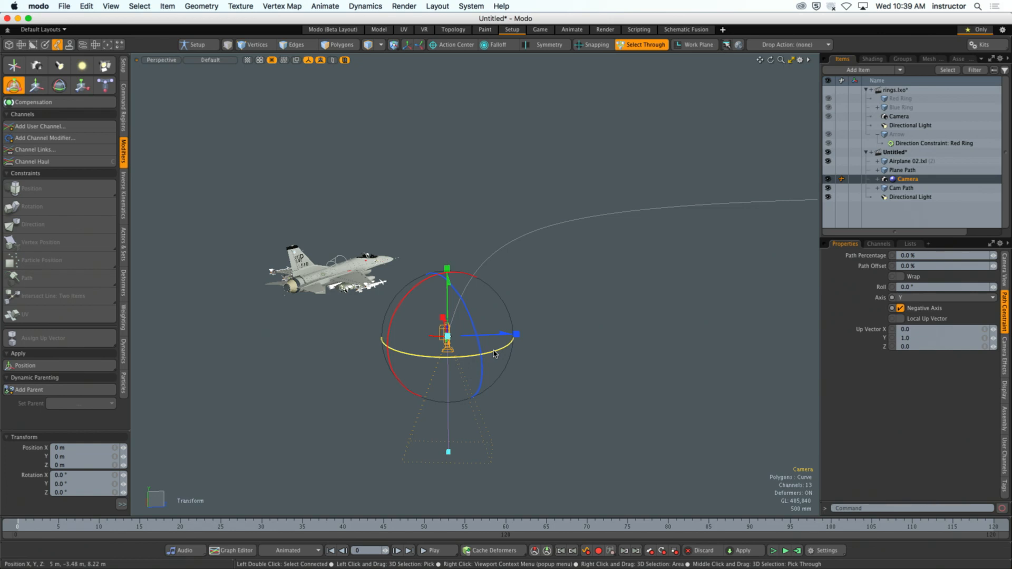
# - Undo the path constraint's Axis changes and the Camera's last Y rotation
pyautogui.press('super+z')
pyautogui.press('super+z')
pyautogui.press('super+z')
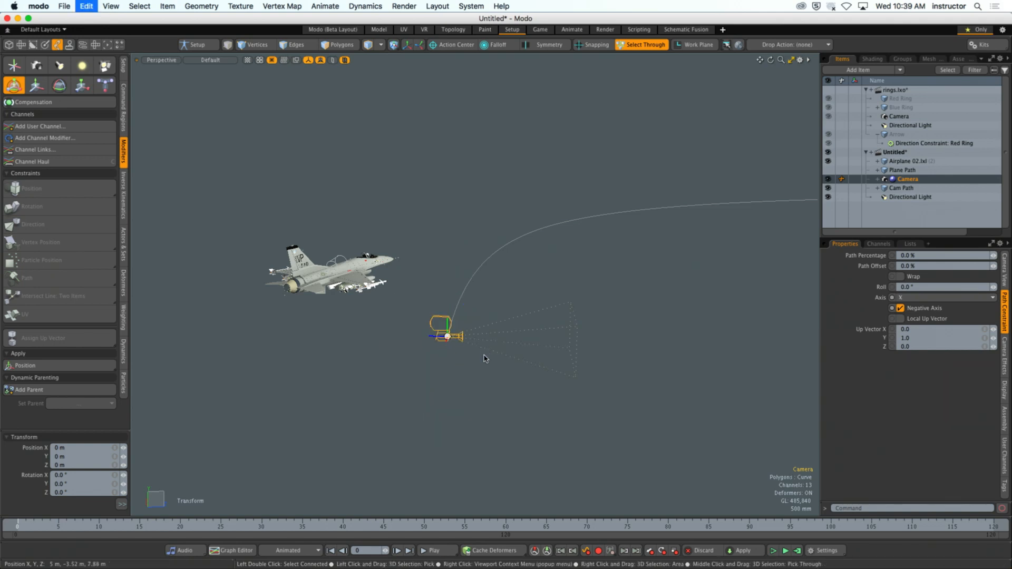
pyautogui.click(474, 364)
pyautogui.moveTo(472, 361)
pyautogui.keyDown('ctrl'); pyautogui.keyDown('alt'); pyautogui.mouseDown()
pyautogui.moveTo(497, 339)
pyautogui.moveTo(449, 345)
pyautogui.moveTo(474, 345)
pyautogui.mouseUp(); pyautogui.keyUp('alt'); pyautogui.keyUp('ctrl')
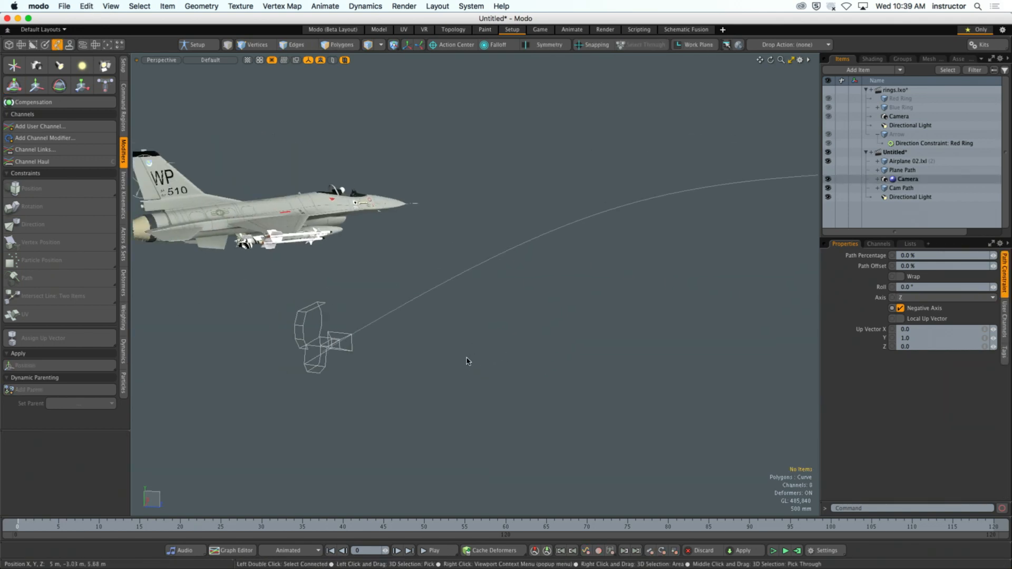
# - Rotate the path-constrained Camera around its Y axis to about 83.1°, drop the transform tool and deselect the Camera
pyautogui.click(353, 352)
pyautogui.press('y')
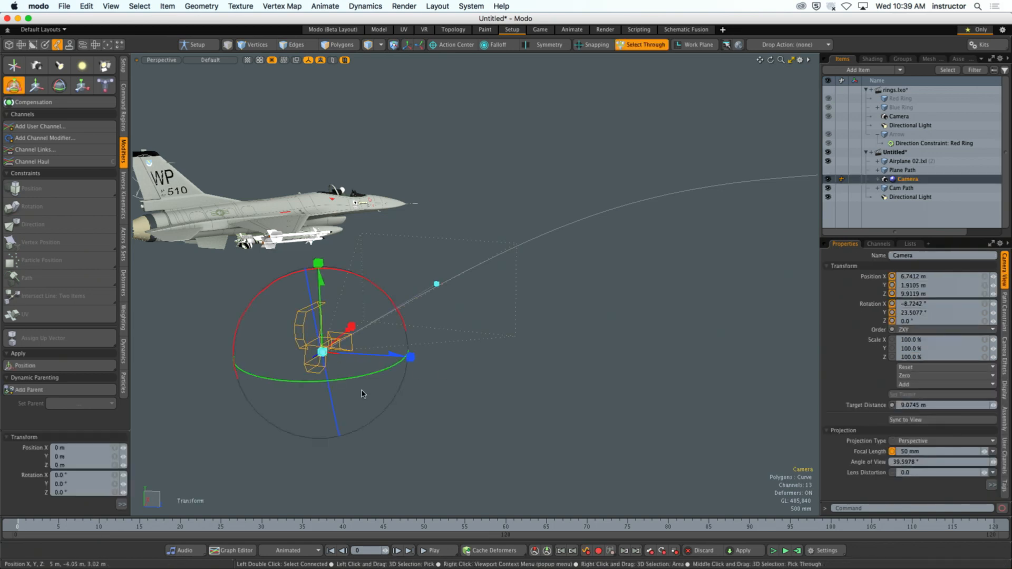
pyautogui.moveTo(348, 382); pyautogui.dragTo(498, 353)
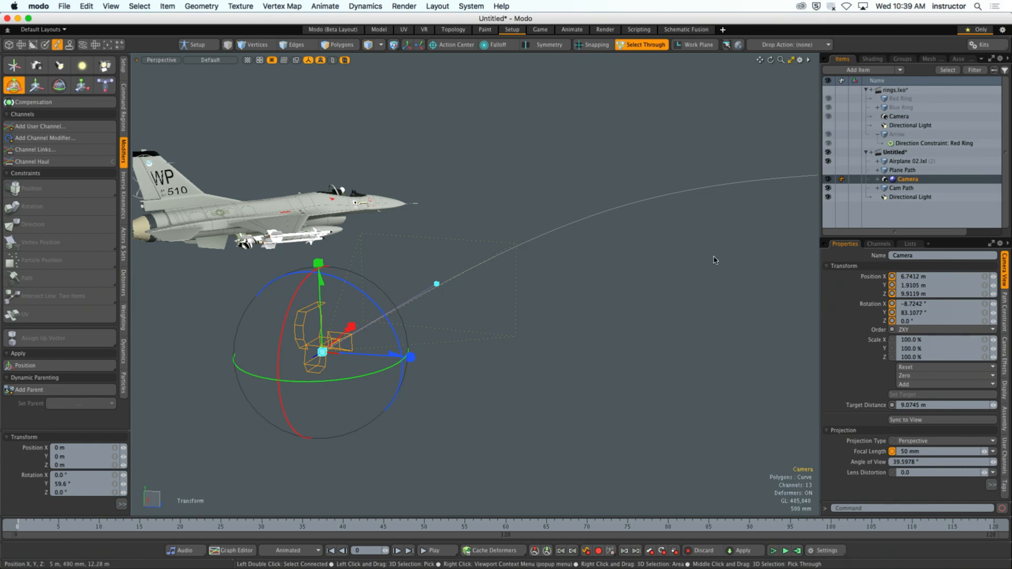
pyautogui.press('space')
pyautogui.click(615, 294)
pyautogui.keyDown('alt'); pyautogui.moveTo(615, 295); pyautogui.dragTo(510, 352); pyautogui.keyUp('alt')
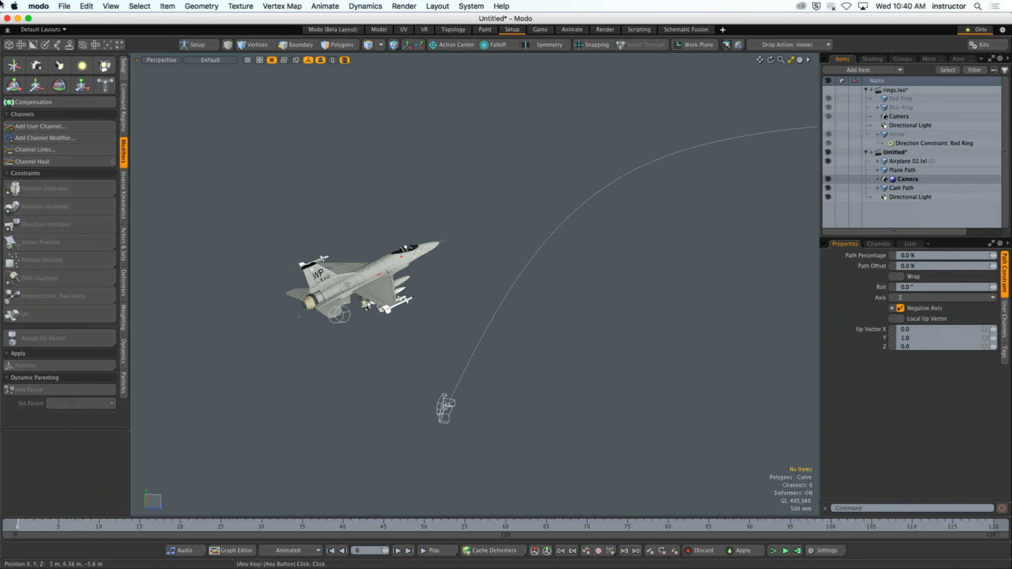
# - Create a new Locator item in the current scene and leave it deselected
pyautogui.keyDown('ctrl'); pyautogui.scroll(4, 0, 10); pyautogui.keyUp('ctrl')
pyautogui.keyDown('ctrl'); pyautogui.scroll(5, 0, 20); pyautogui.keyUp('ctrl')
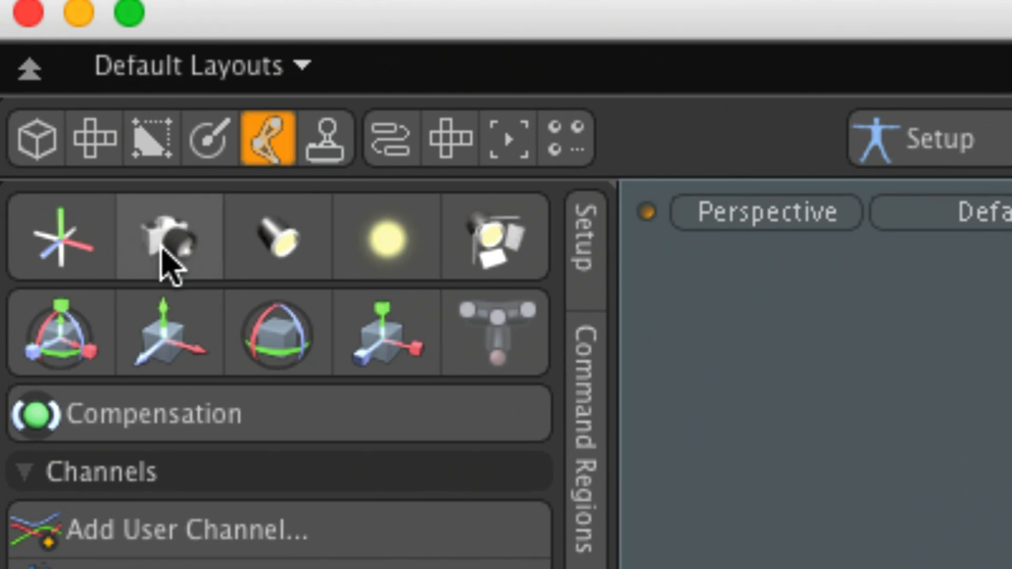
pyautogui.click(64, 253)
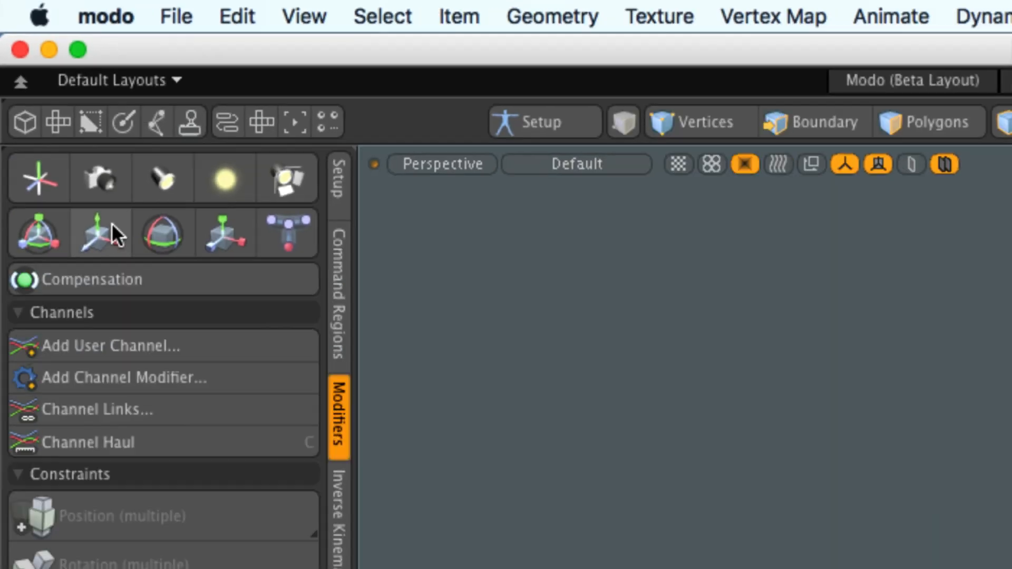
pyautogui.click(271, 340)
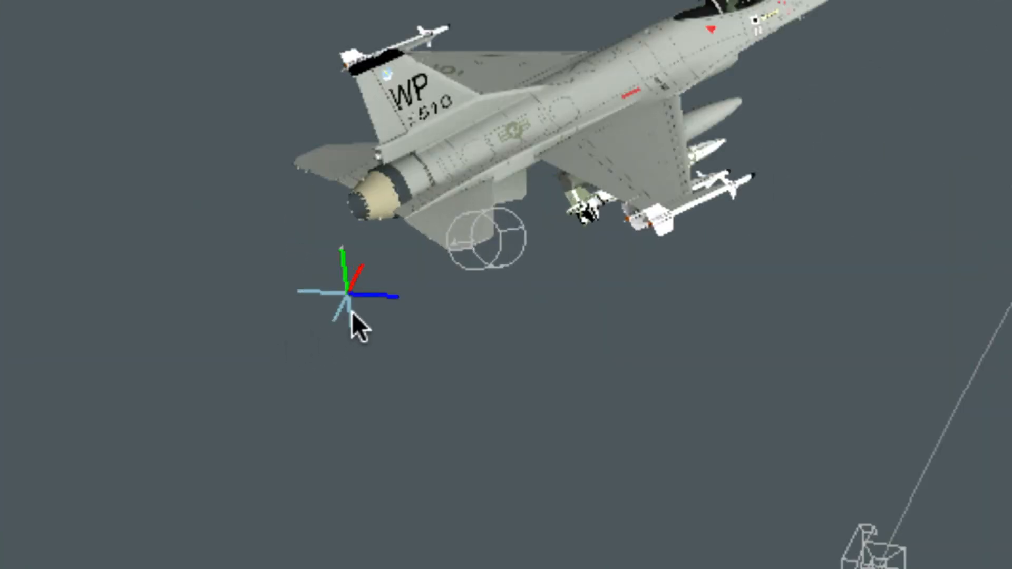
pyautogui.click(351, 315)
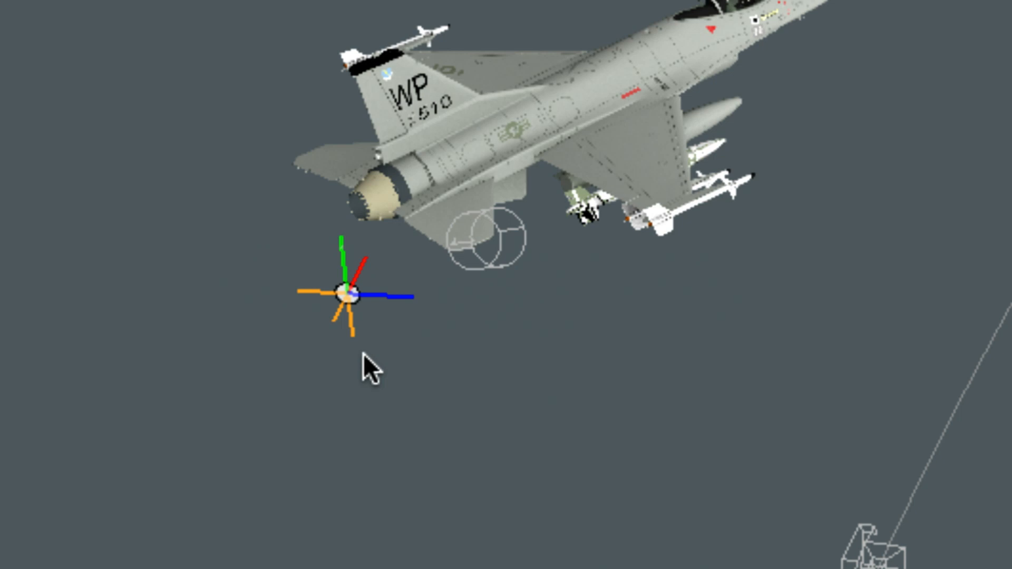
pyautogui.click(436, 369)
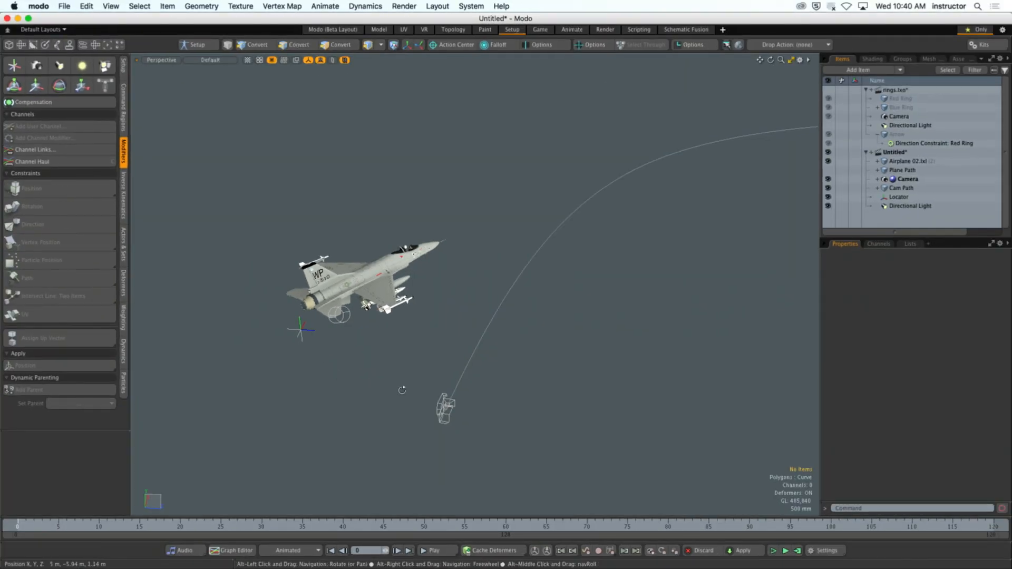
# - Delete the Cam Path path constraint from the Camera
pyautogui.keyDown('alt'); pyautogui.moveTo(545, 432); pyautogui.dragTo(659, 427); pyautogui.keyUp('alt')
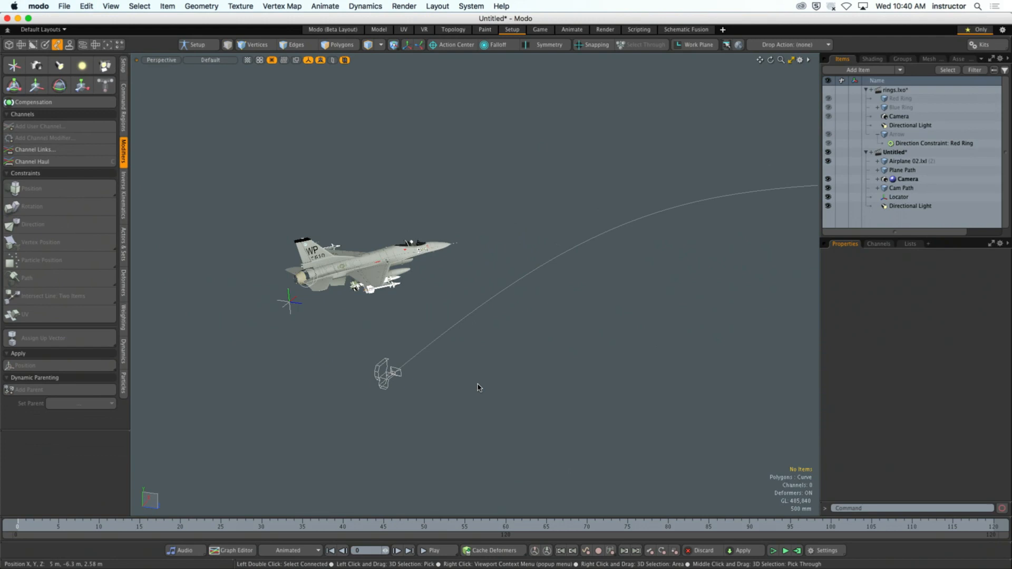
pyautogui.click(385, 389)
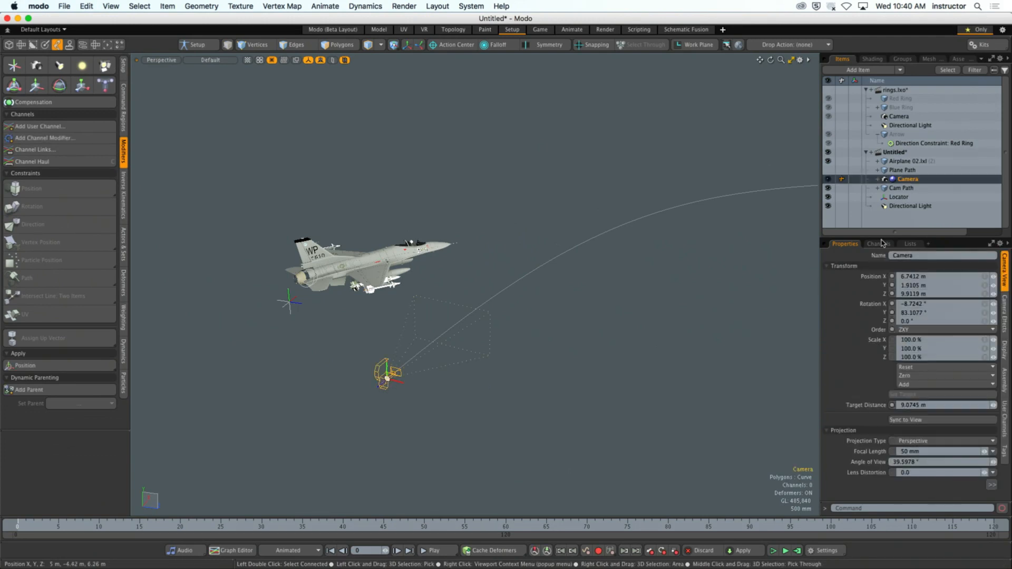
pyautogui.click(877, 180)
pyautogui.click(902, 188)
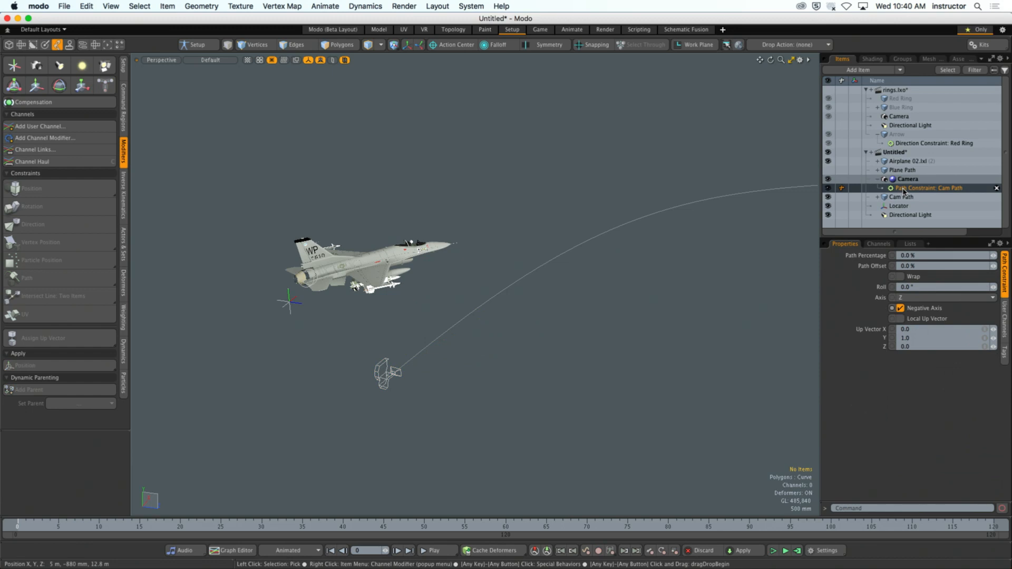
pyautogui.click(996, 188)
# - Delete the leftover Matrix Compose modifier under the Cam Path item
pyautogui.click(877, 188)
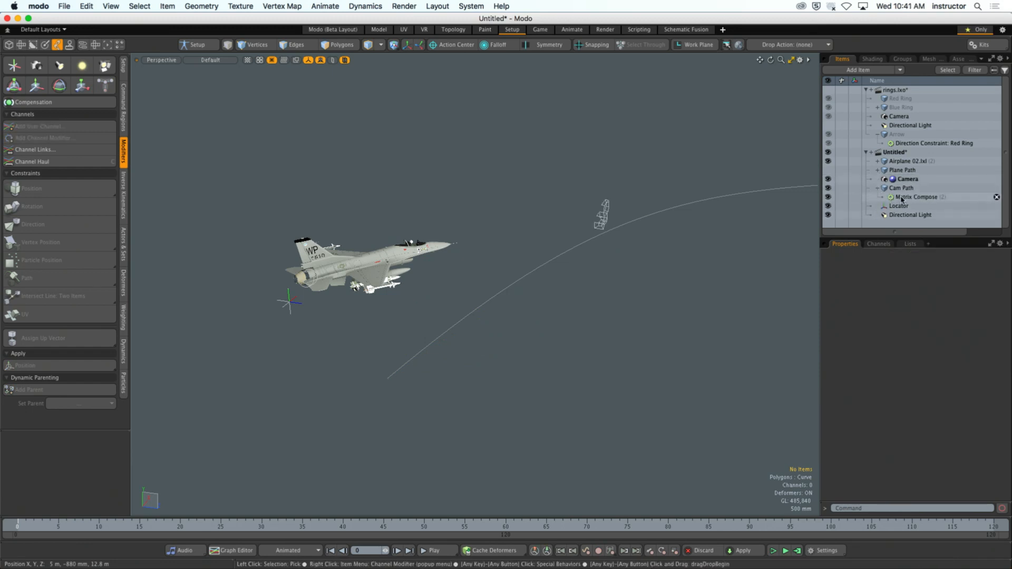
pyautogui.click(901, 198)
pyautogui.click(996, 197)
pyautogui.click(888, 195)
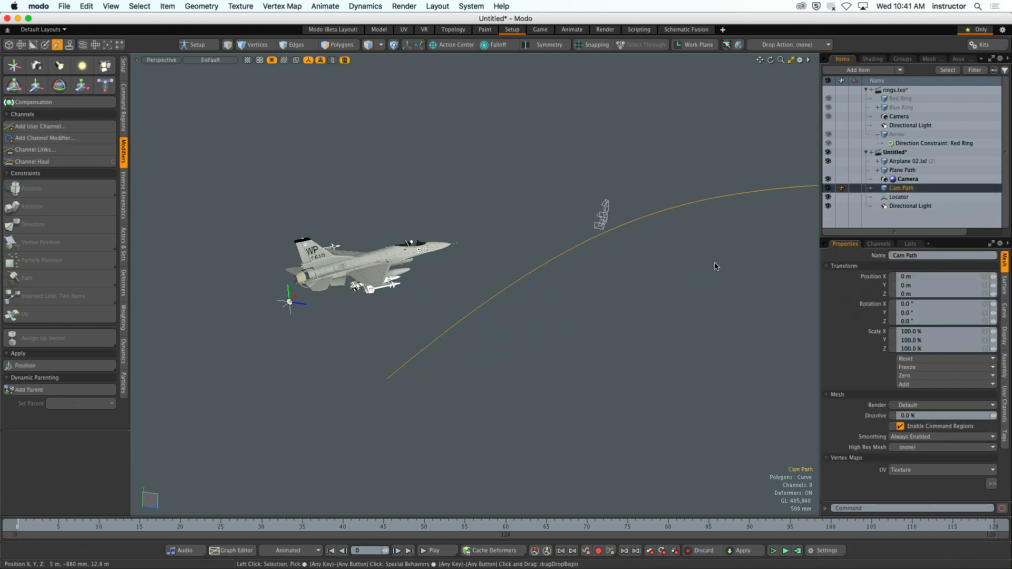
# - Select the Locator with the Cam Path curve and apply a Path constraint
pyautogui.keyDown('alt'); pyautogui.moveTo(714, 264); pyautogui.dragTo(496, 345); pyautogui.keyUp('alt')
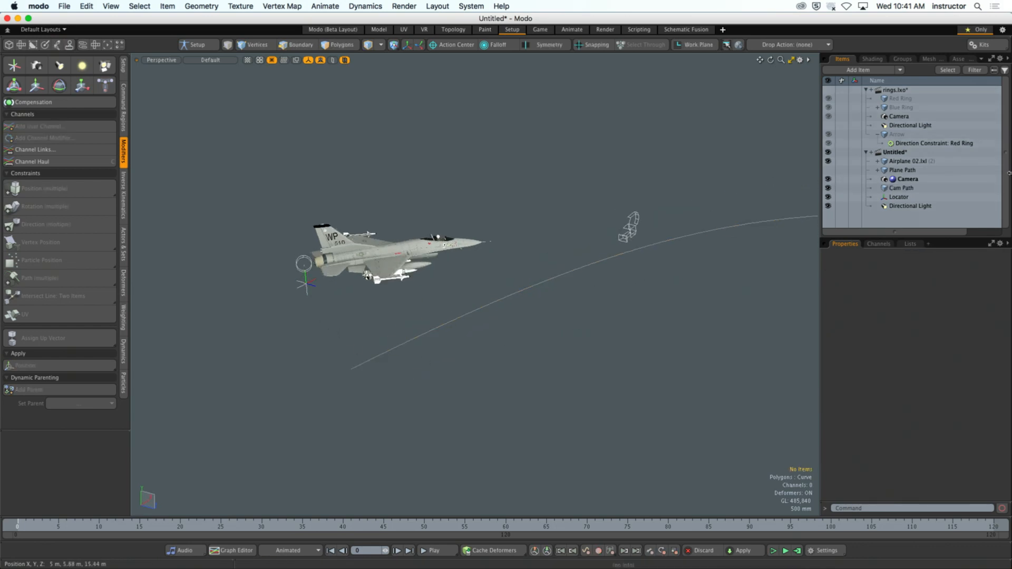
pyautogui.click(313, 291)
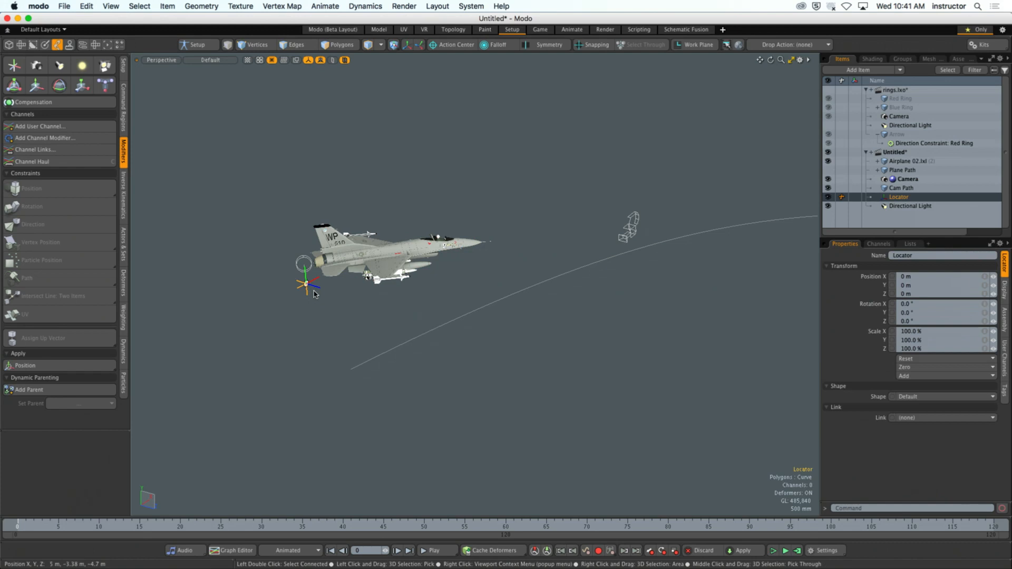
pyautogui.keyDown('shift'); pyautogui.click(424, 333); pyautogui.keyUp('shift')
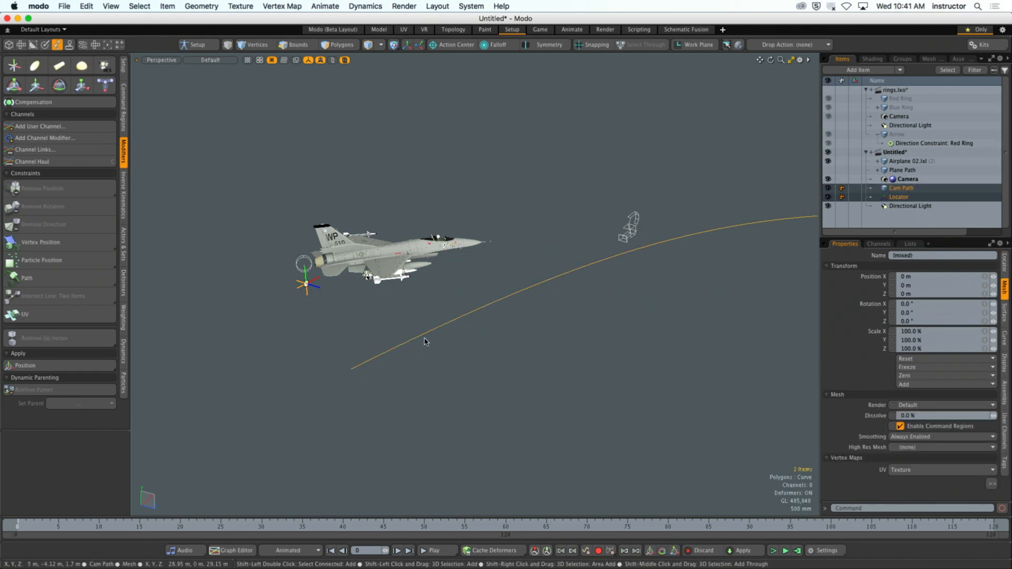
pyautogui.click(88, 282)
pyautogui.click(357, 417)
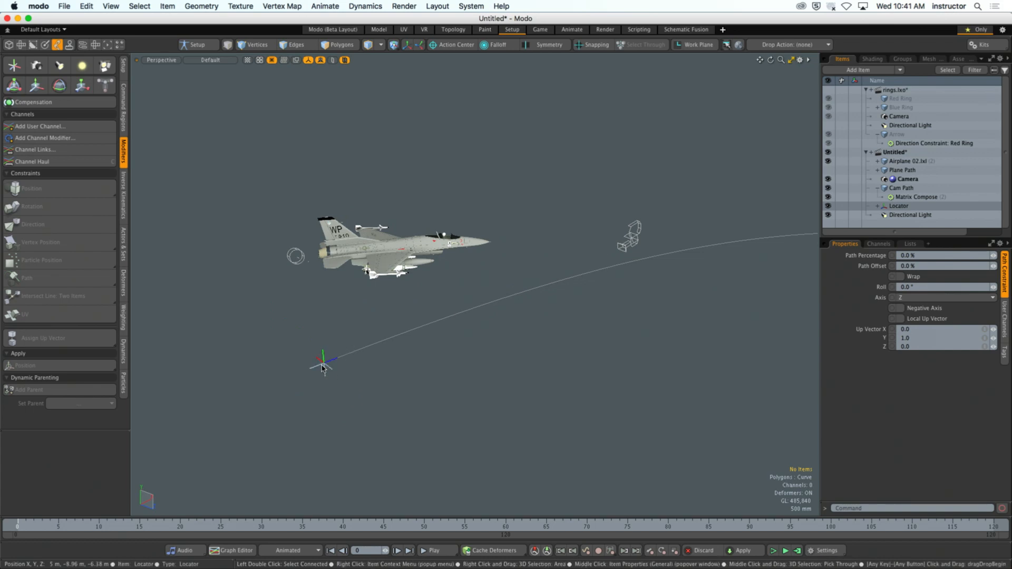
# - Key the Locator's Path Percentage at 0% on frame 0 and 100% on frame 120, and play the animation
pyautogui.click(321, 368)
pyautogui.click(1005, 272)
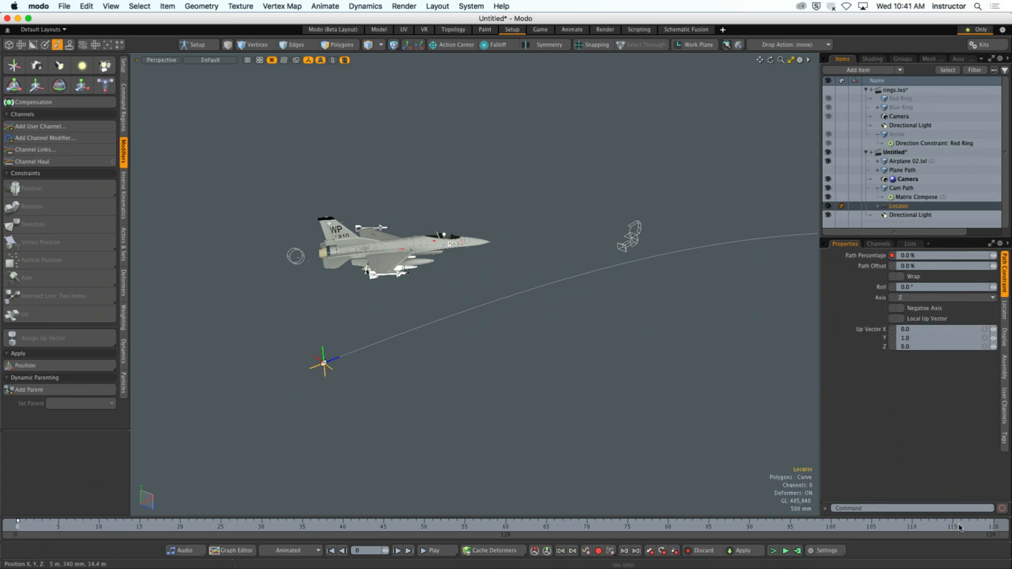
pyautogui.moveTo(961, 528); pyautogui.dragTo(994, 528)
pyautogui.click(915, 255)
pyautogui.write('1')
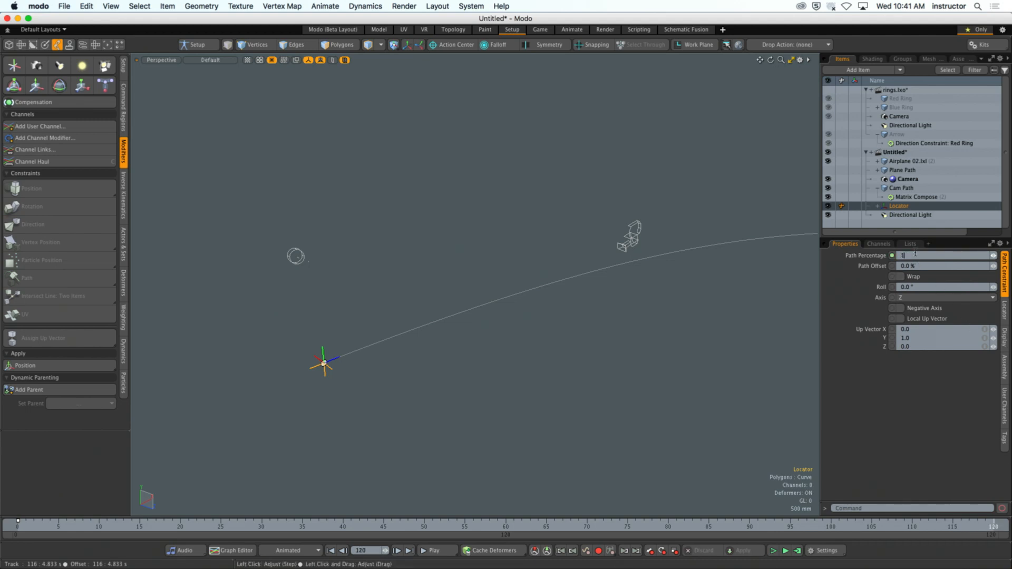
pyautogui.write('00')
pyautogui.press('Return')
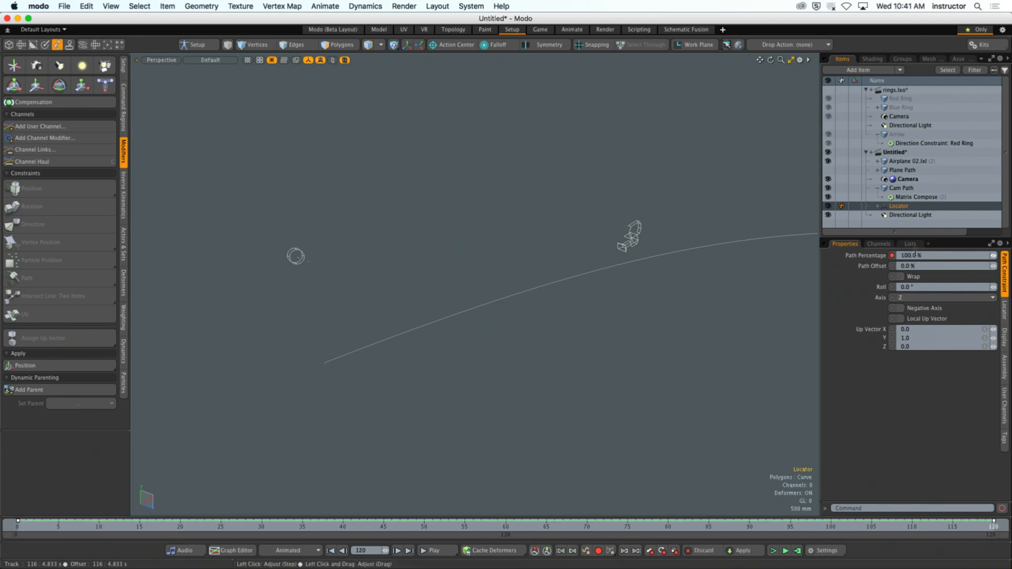
pyautogui.click(437, 551)
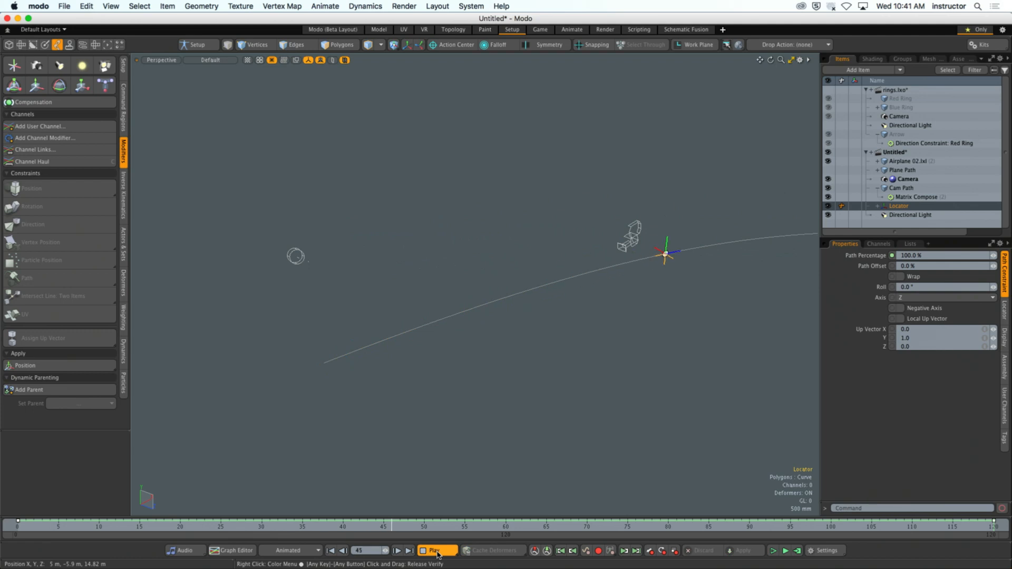
pyautogui.click(438, 551)
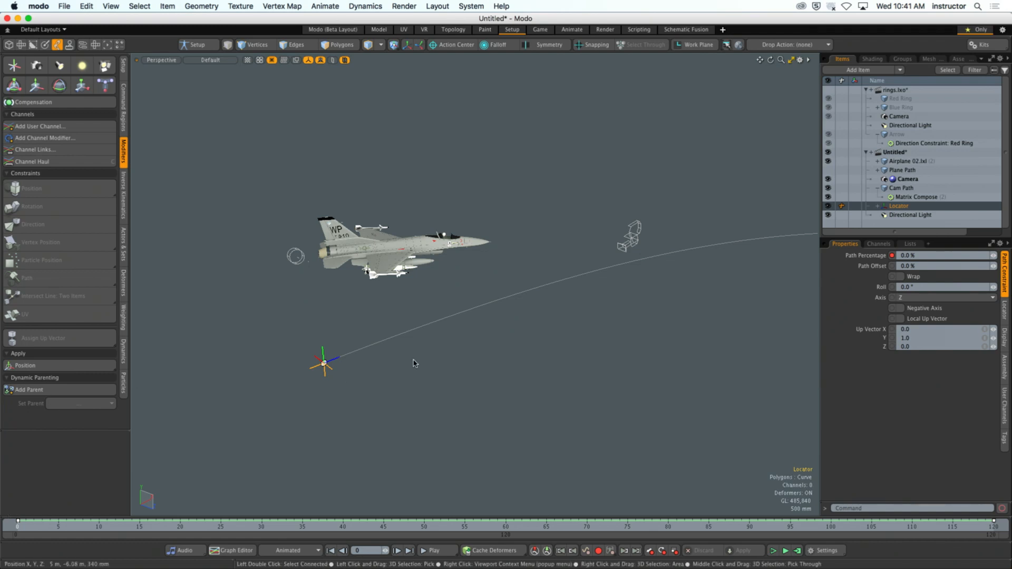
# - Move the Camera near the Locator at the start of Cam Path, to about X -4.34 m, Y 190 mm, Z 9.63 m
pyautogui.click(878, 188)
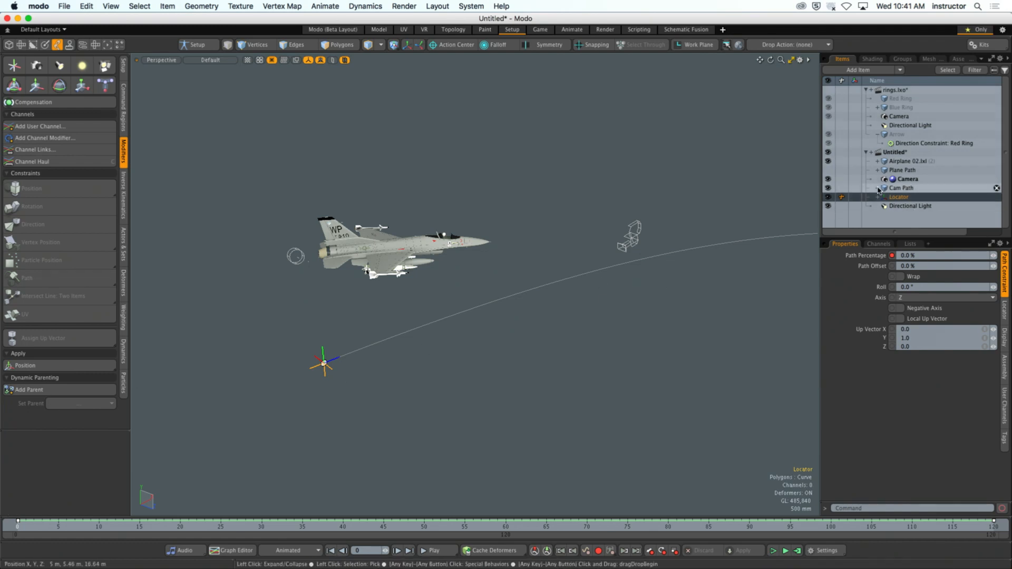
pyautogui.click(903, 180)
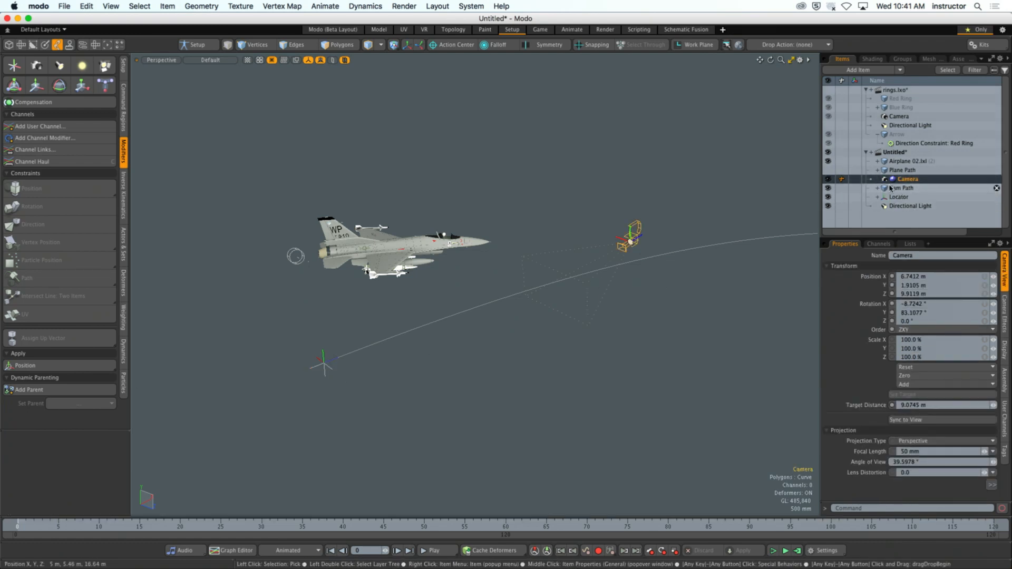
pyautogui.keyDown('alt'); pyautogui.moveTo(574, 288); pyautogui.dragTo(598, 323); pyautogui.keyUp('alt')
pyautogui.press('y')
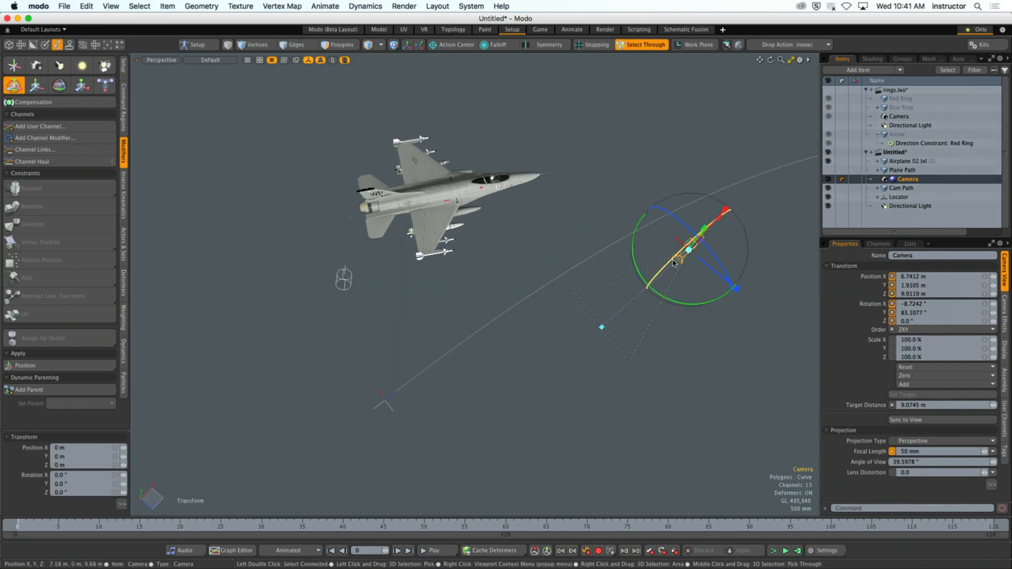
pyautogui.keyDown('alt'); pyautogui.moveTo(677, 283); pyautogui.dragTo(650, 262); pyautogui.keyUp('alt')
pyautogui.moveTo(715, 271); pyautogui.dragTo(330, 330)
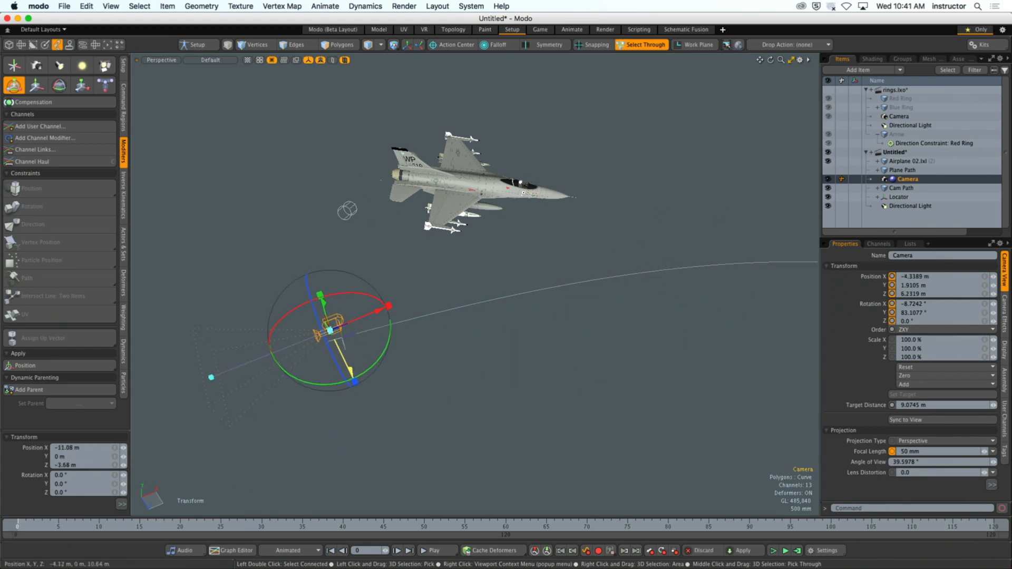
pyautogui.moveTo(348, 364); pyautogui.dragTo(391, 452)
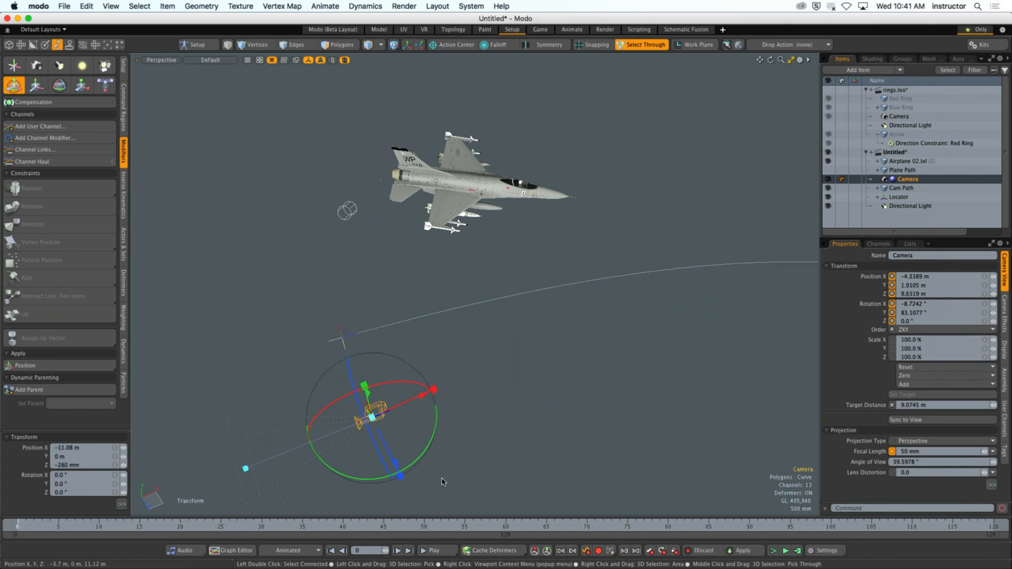
pyautogui.keyDown('alt'); pyautogui.moveTo(476, 422); pyautogui.dragTo(339, 310); pyautogui.keyUp('alt')
pyautogui.moveTo(315, 127); pyautogui.dragTo(315, 169)
pyautogui.keyDown('alt'); pyautogui.moveTo(413, 210); pyautogui.dragTo(621, 290); pyautogui.keyUp('alt')
pyautogui.press('space')
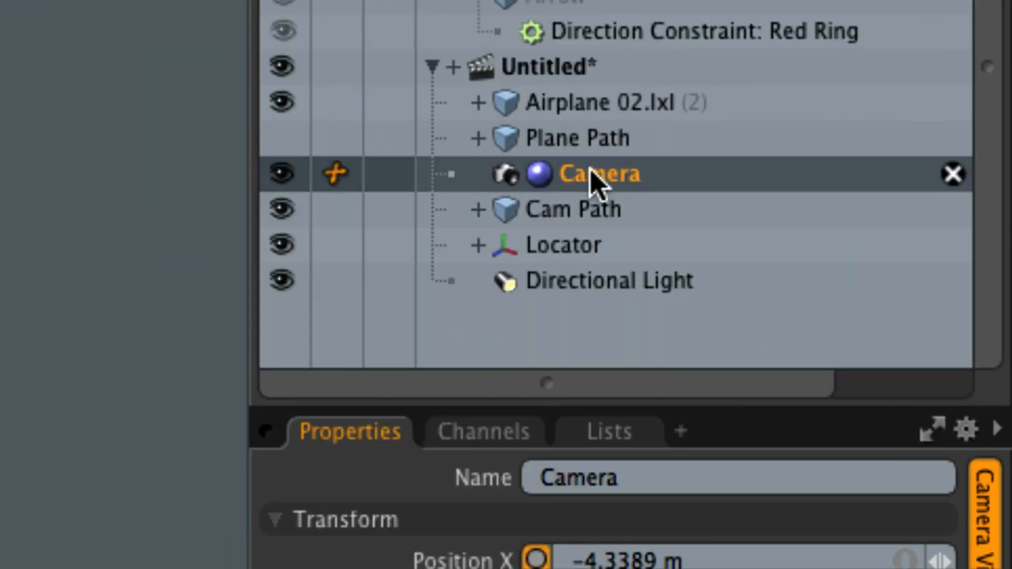
# - Parent the Camera to the path-constrained Locator in the item list
pyautogui.moveTo(665, 177); pyautogui.dragTo(693, 235)
pyautogui.moveTo(633, 248); pyautogui.dragTo(624, 252)
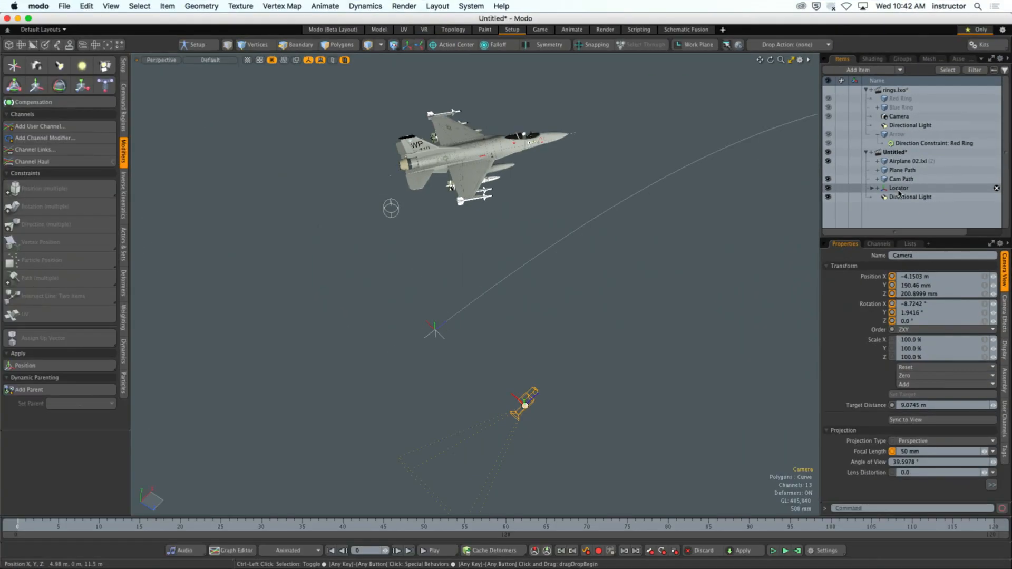
# - Play the animation to check how the parented Camera travels along Cam Path, and return to frame 0
pyautogui.keyDown('alt'); pyautogui.moveTo(685, 296); pyautogui.dragTo(534, 317); pyautogui.keyUp('alt')
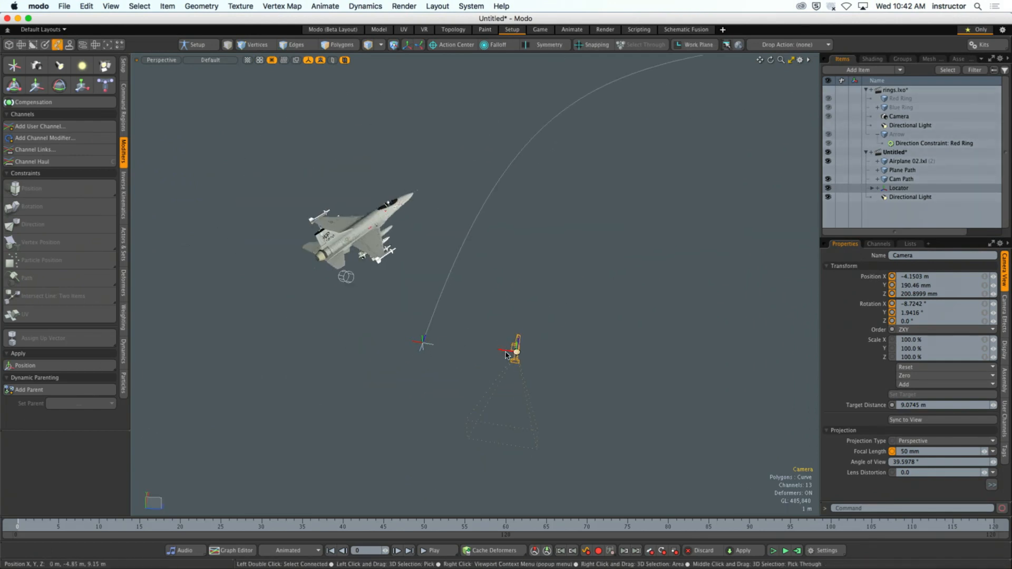
pyautogui.keyDown('alt'); pyautogui.moveTo(501, 360); pyautogui.dragTo(459, 378); pyautogui.keyUp('alt')
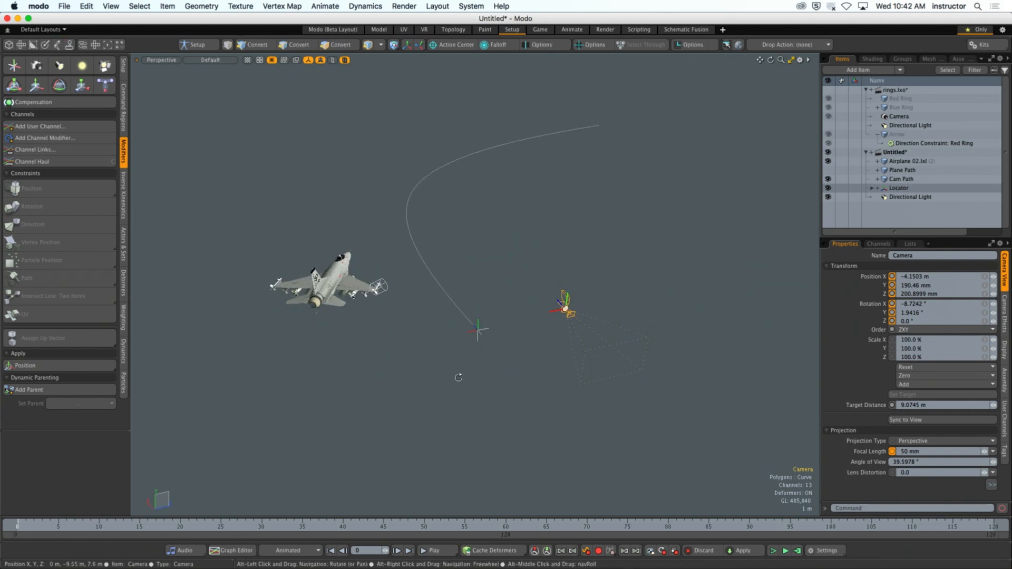
pyautogui.click(435, 551)
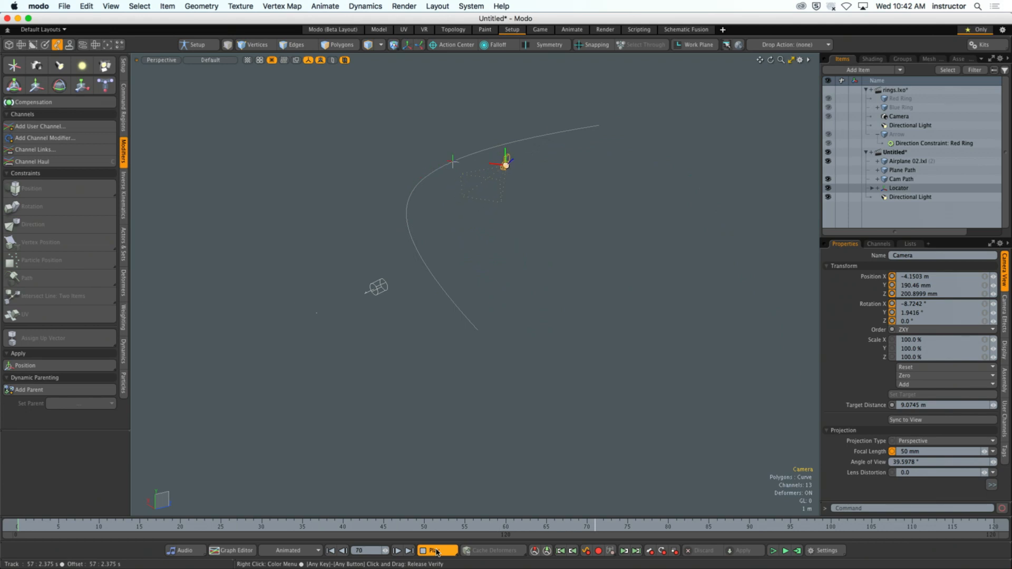
pyautogui.click(436, 551)
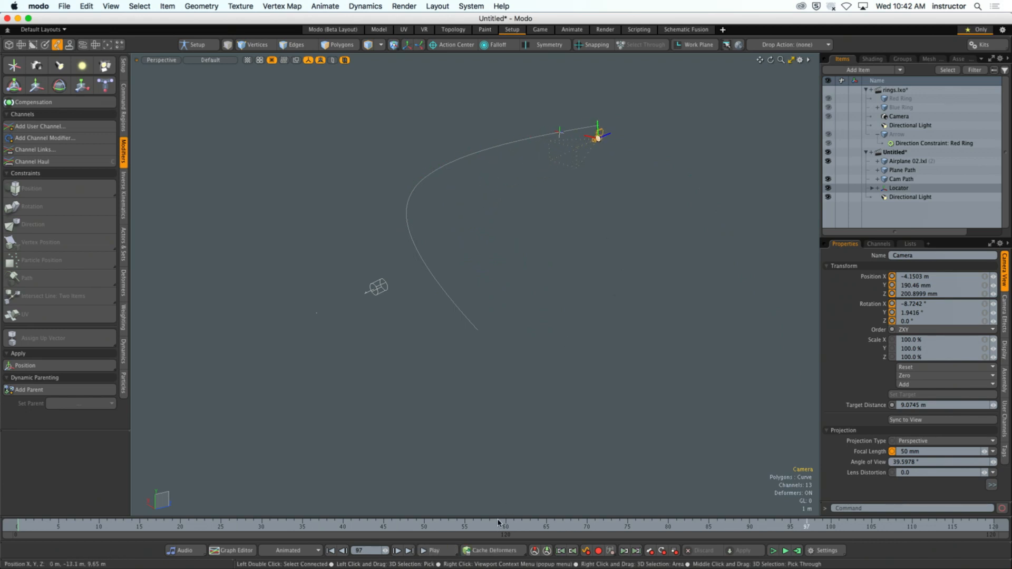
pyautogui.moveTo(498, 523); pyautogui.dragTo(18, 519)
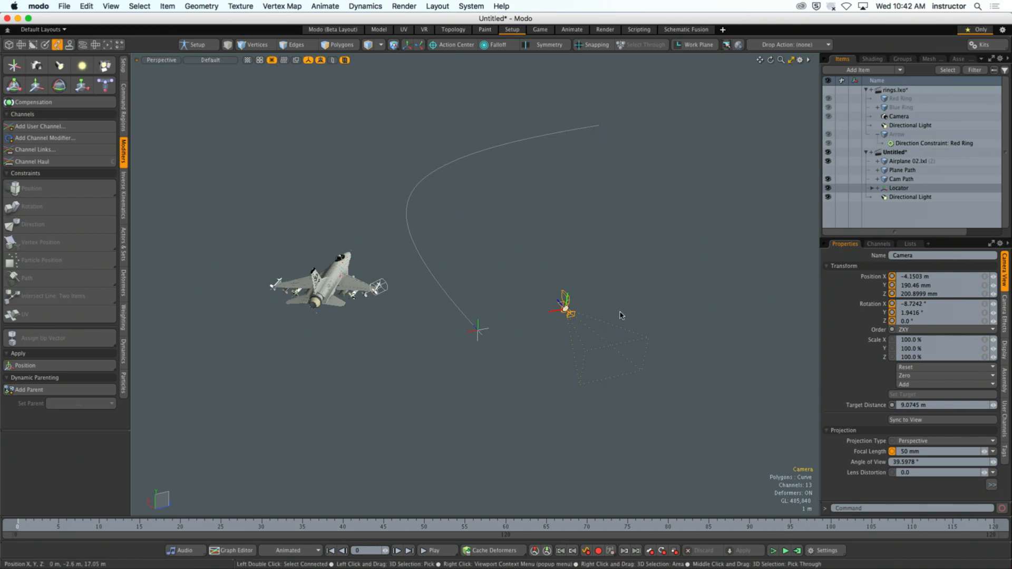
# - Rotate the Camera about -94° around Y so that it points toward the airplane
pyautogui.press('e')
pyautogui.moveTo(612, 357); pyautogui.dragTo(478, 335)
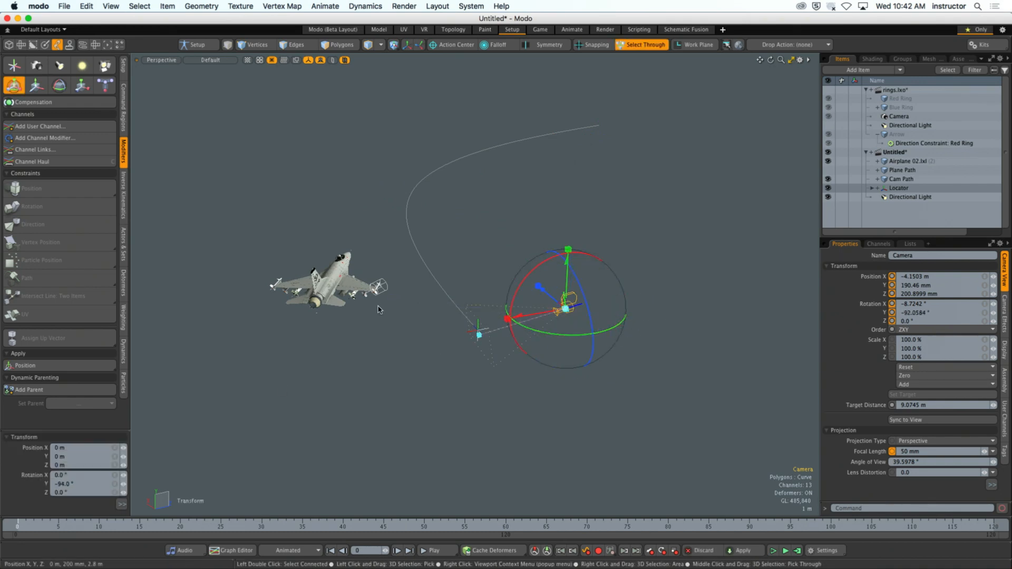
pyautogui.keyDown('alt'); pyautogui.moveTo(639, 260); pyautogui.dragTo(567, 267); pyautogui.keyUp('alt')
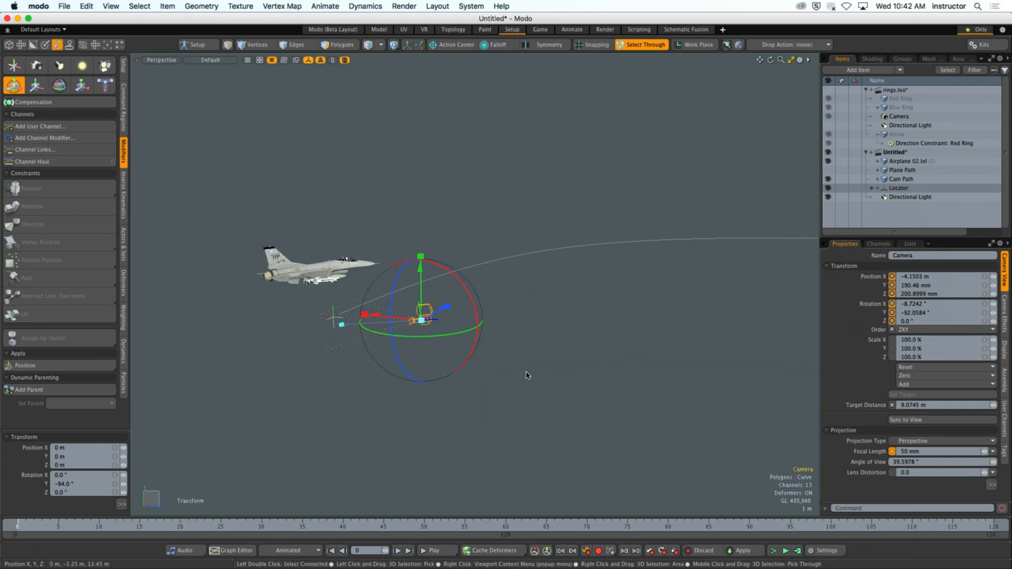
pyautogui.keyDown('alt'); pyautogui.moveTo(634, 354); pyautogui.dragTo(639, 367); pyautogui.keyUp('alt')
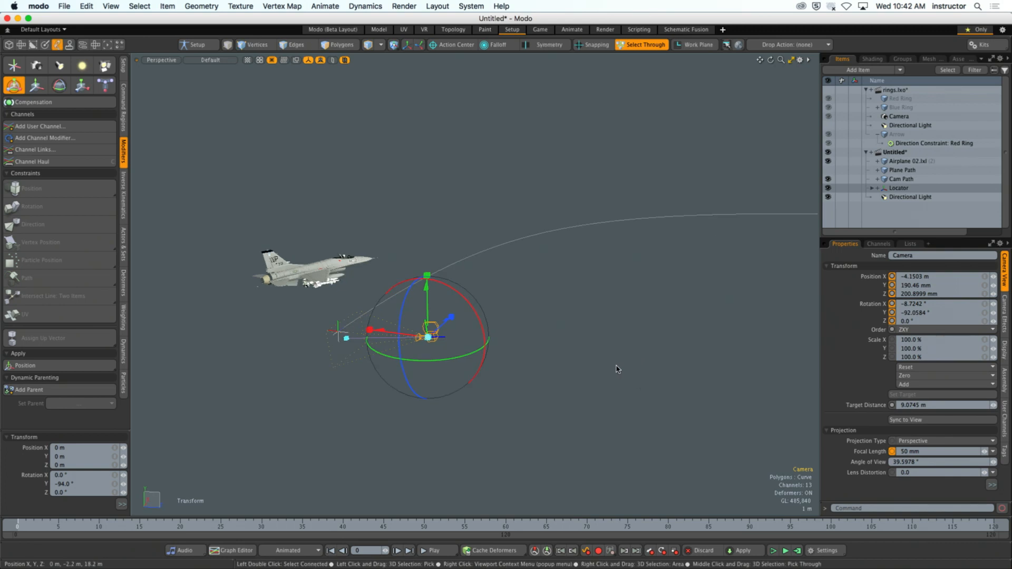
pyautogui.press('space')
# - Add the airplane mesh to the Camera selection and apply a Direction constraint so the Camera aims at the airplane
pyautogui.keyDown('alt'); pyautogui.moveTo(472, 327); pyautogui.dragTo(470, 345); pyautogui.keyUp('alt')
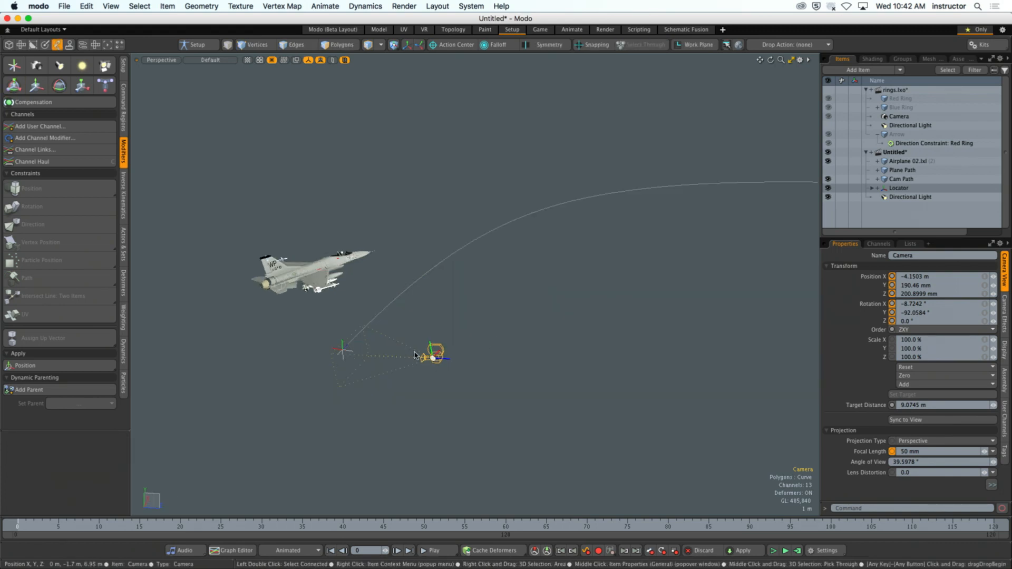
pyautogui.keyDown('shift'); pyautogui.click(316, 271); pyautogui.keyUp('shift')
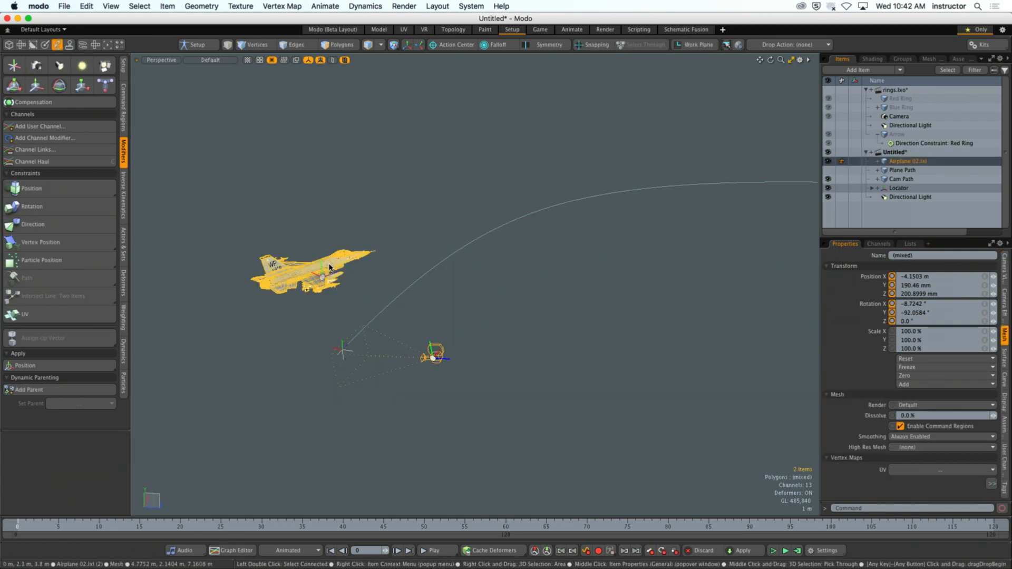
pyautogui.click(88, 227)
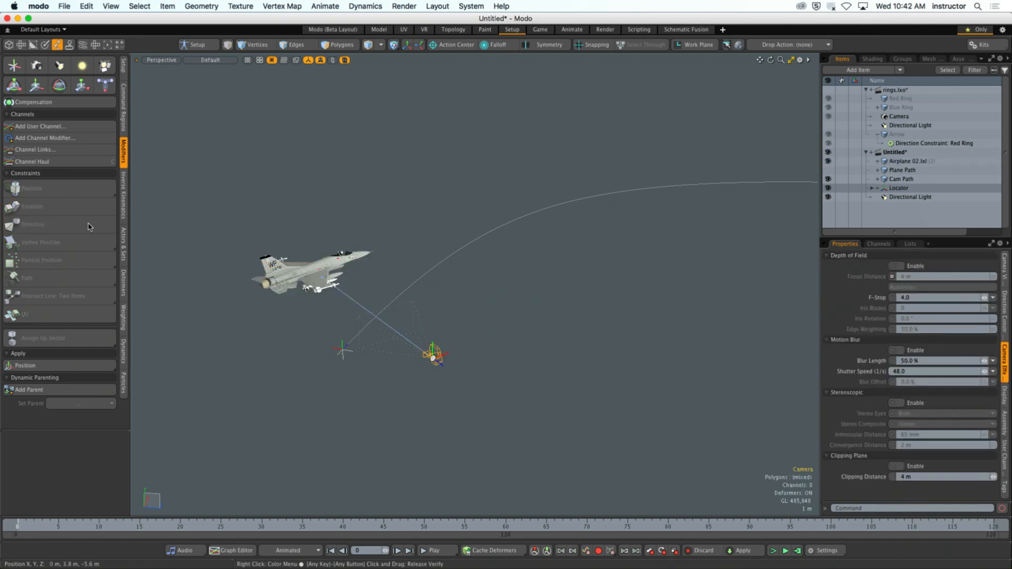
# - Play the animation to check the Camera's aim at the moving airplane, stopping at frame 47
pyautogui.keyDown('alt'); pyautogui.moveTo(409, 384); pyautogui.dragTo(477, 361); pyautogui.keyUp('alt')
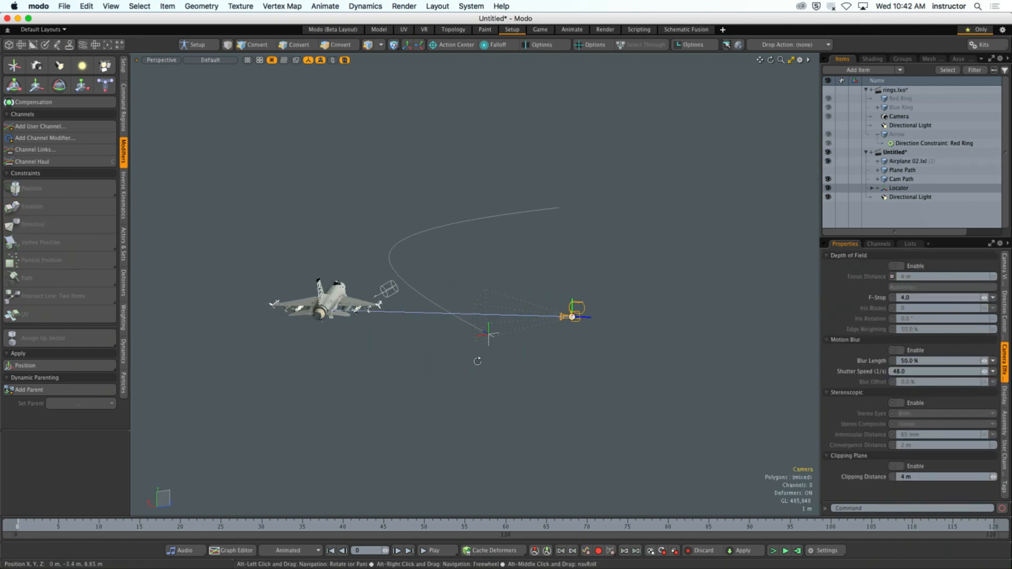
pyautogui.click(447, 551)
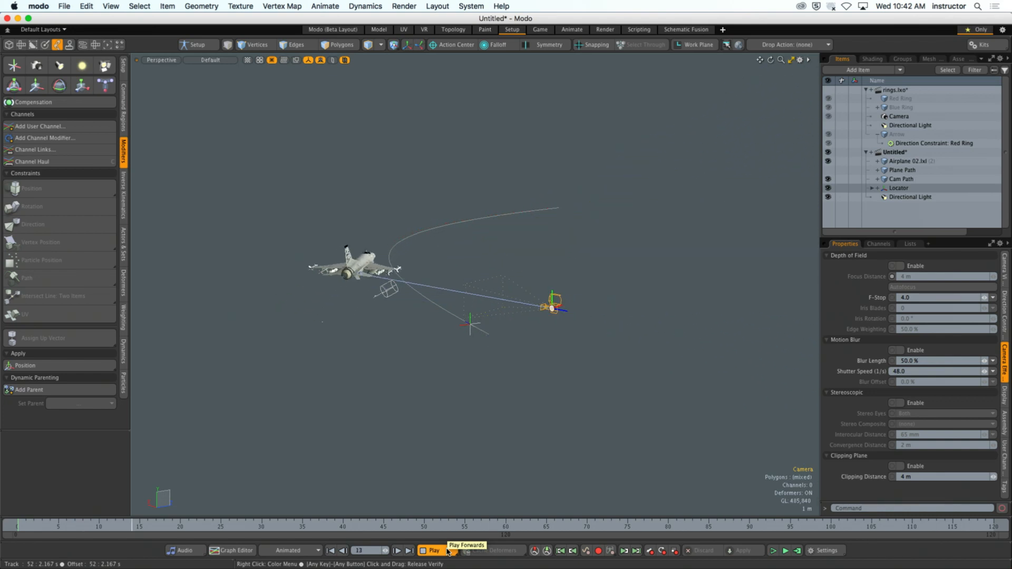
pyautogui.click(448, 551)
# - Select the middle vertex of the Cam Path curve and move it about 9.2 m in X and -13.2 m in Z to widen the bend
pyautogui.click(478, 420)
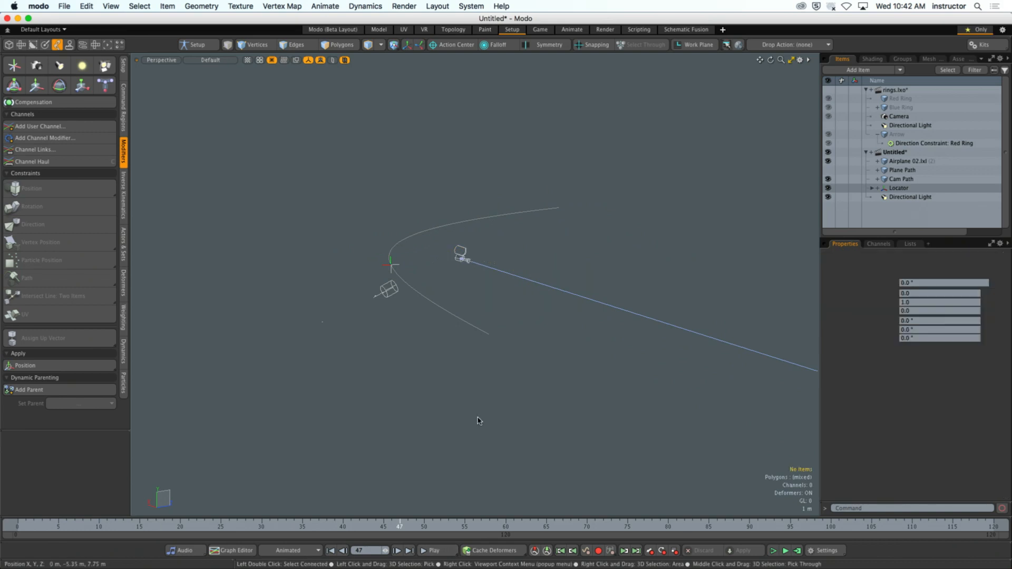
pyautogui.moveTo(479, 420)
pyautogui.keyDown('alt'); pyautogui.mouseDown()
pyautogui.moveTo(495, 382)
pyautogui.moveTo(468, 403)
pyautogui.mouseUp(); pyautogui.keyUp('alt')
pyautogui.click(488, 379)
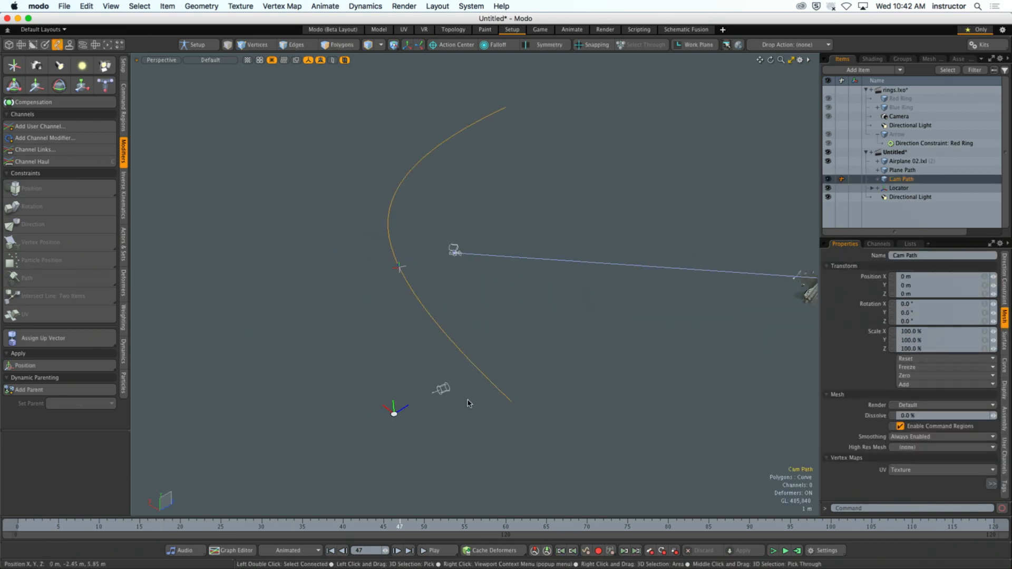
pyautogui.press('1')
pyautogui.moveTo(463, 333); pyautogui.dragTo(553, 457, button='right')
pyautogui.keyDown('alt'); pyautogui.moveTo(554, 458); pyautogui.dragTo(534, 444); pyautogui.keyUp('alt')
pyautogui.moveTo(411, 302); pyautogui.dragTo(463, 375, button='right')
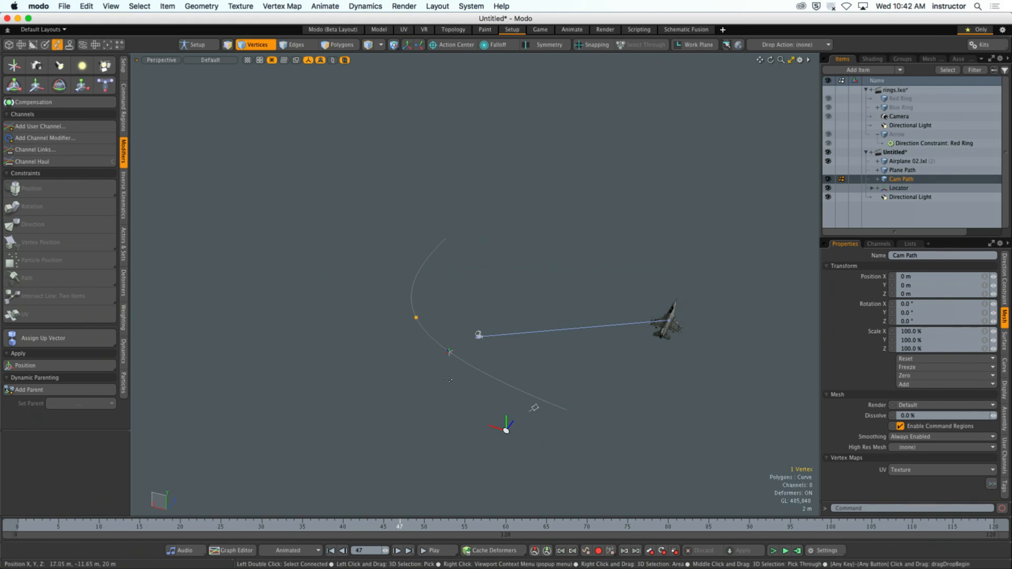
pyautogui.press('w')
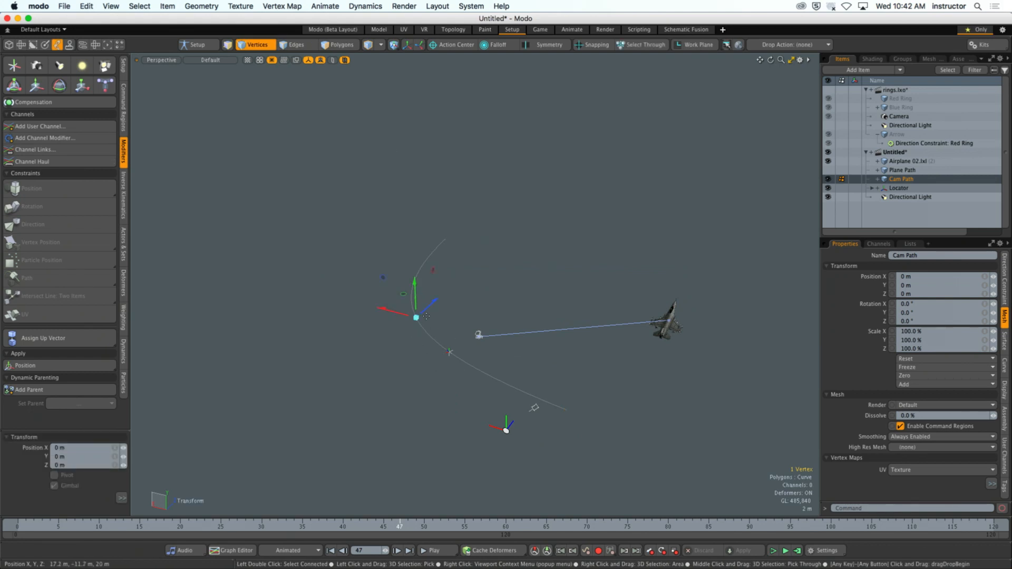
pyautogui.moveTo(402, 295); pyautogui.dragTo(265, 331)
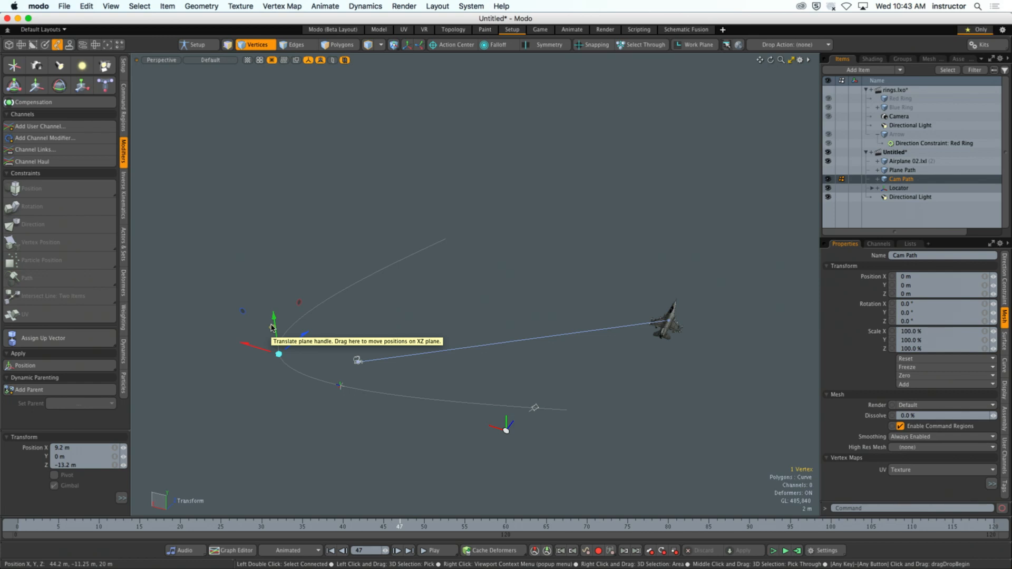
pyautogui.press('space')
pyautogui.click(474, 350)
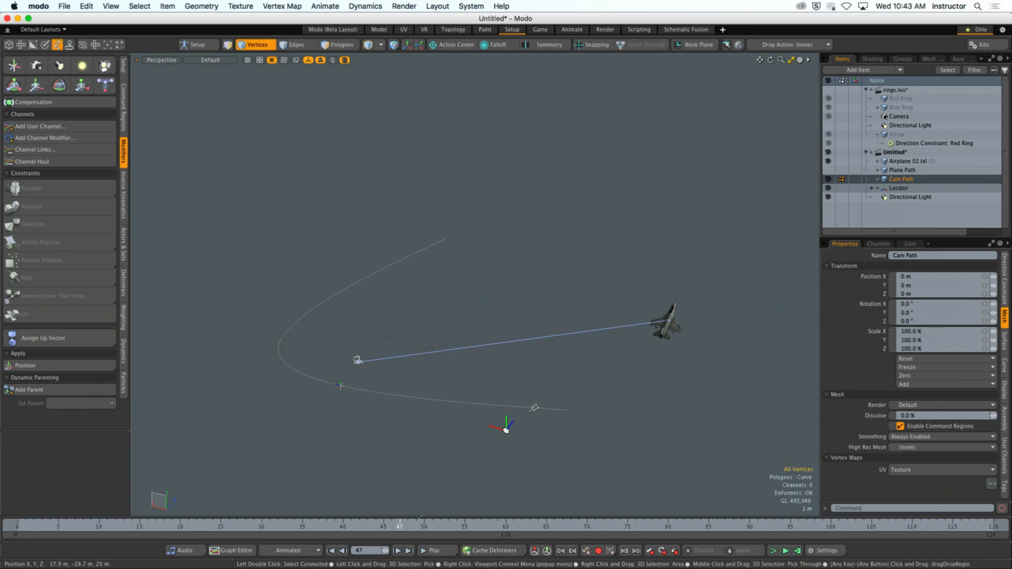
# - Play the animation with the reshaped path in the perspective view, and again from frame 0 through the Camera view
pyautogui.click(439, 554)
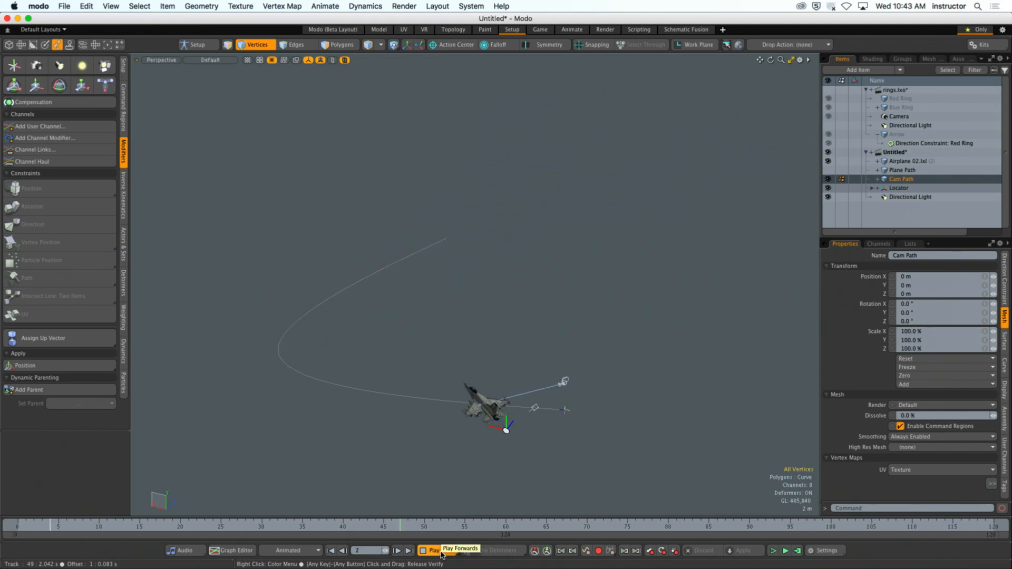
pyautogui.click(441, 554)
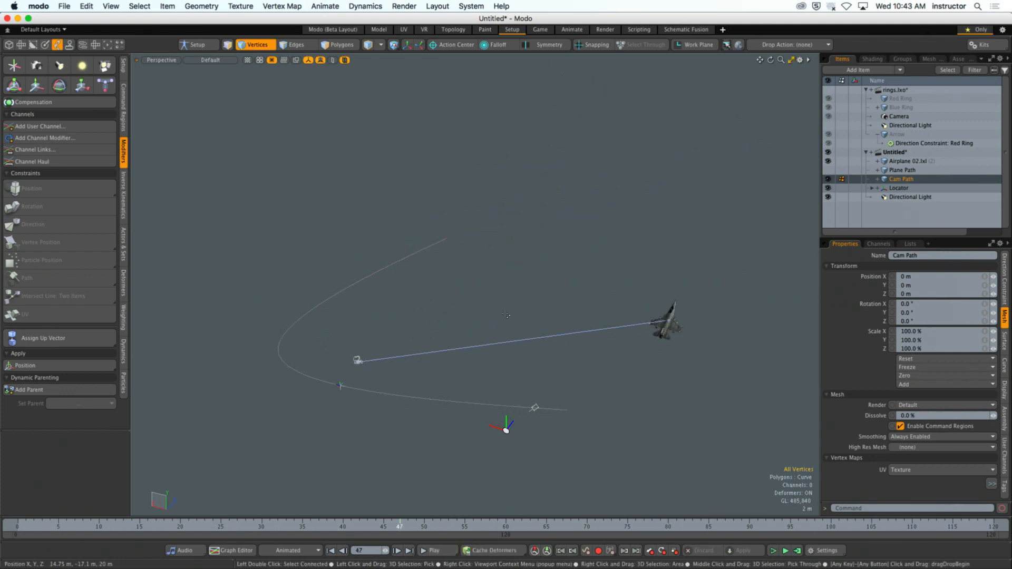
pyautogui.hotkey('ctrl', 'space')
pyautogui.click(513, 351)
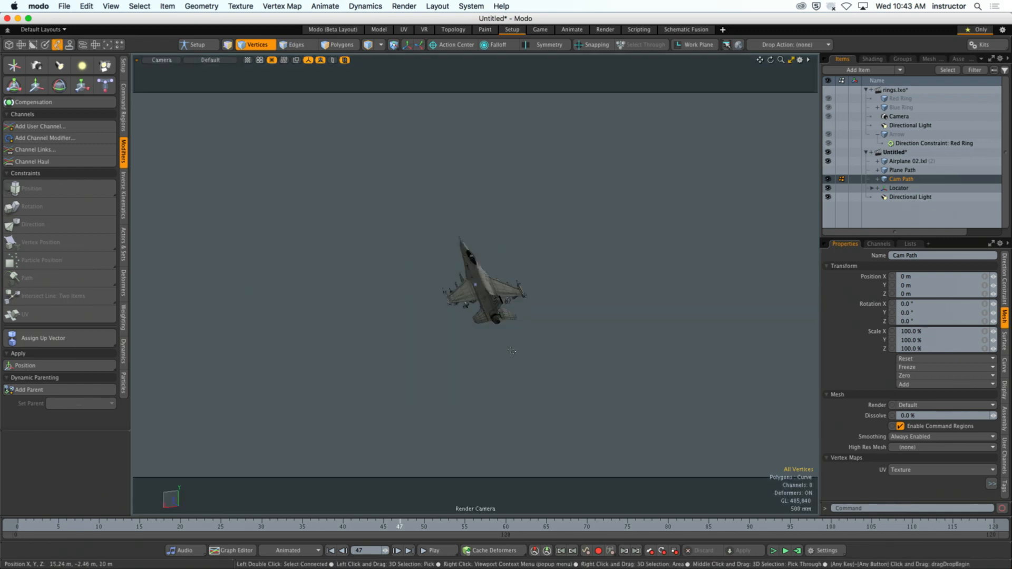
pyautogui.moveTo(399, 529); pyautogui.dragTo(16, 528)
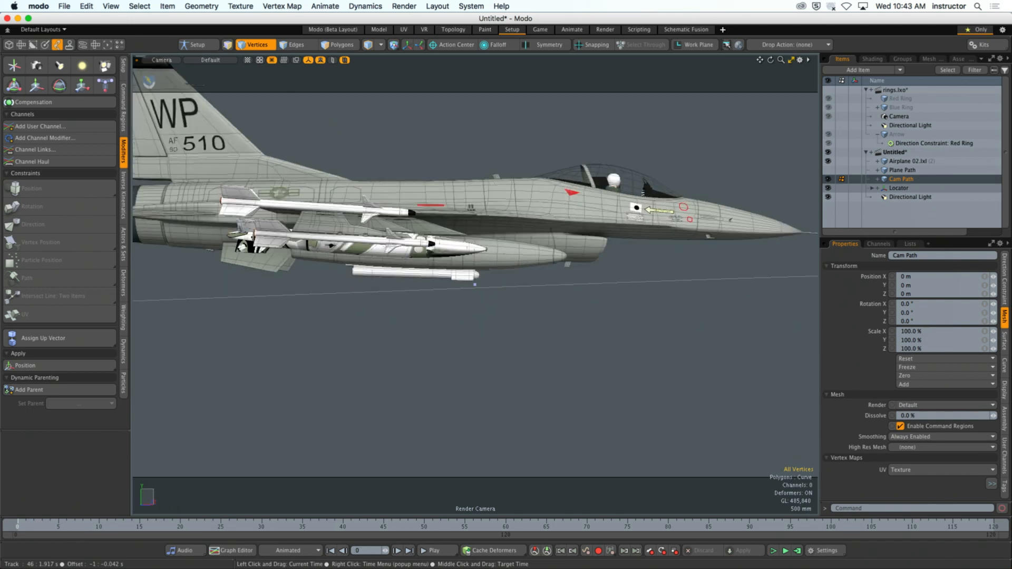
pyautogui.click(450, 553)
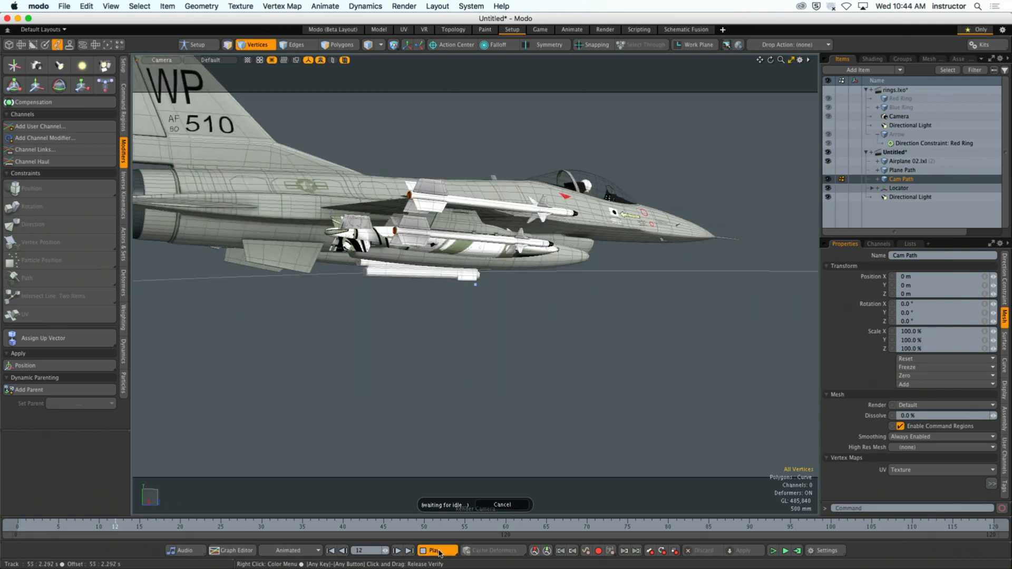
pyautogui.click(439, 551)
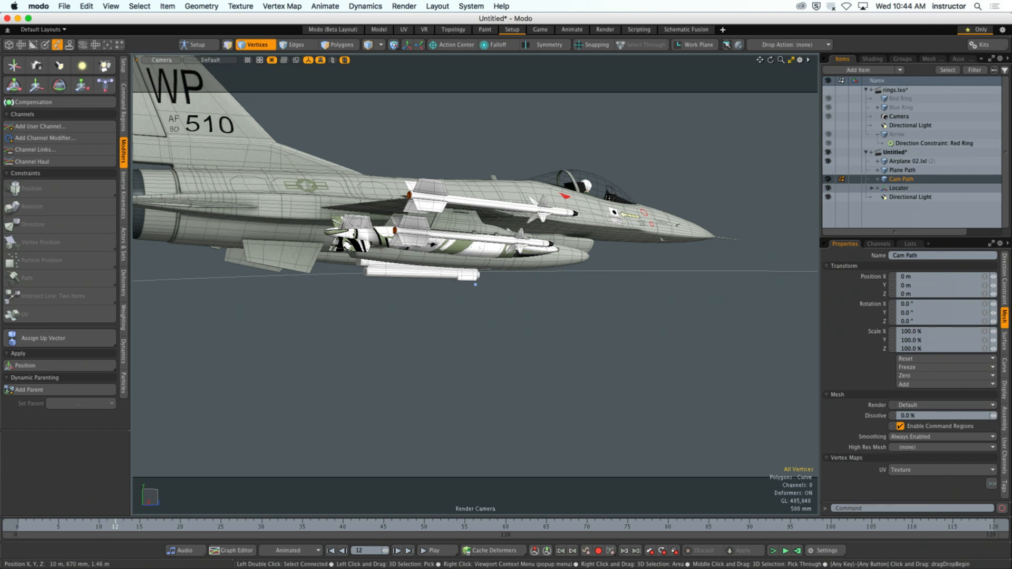
# - Disable scene Auto-Save in the preferences and close them
pyautogui.click(39, 6)
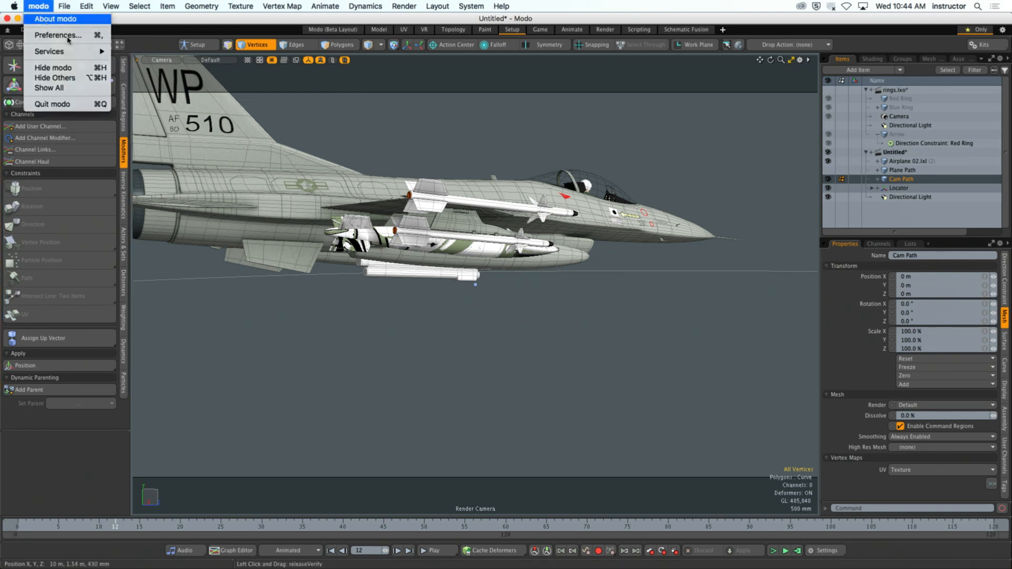
pyautogui.click(40, 20)
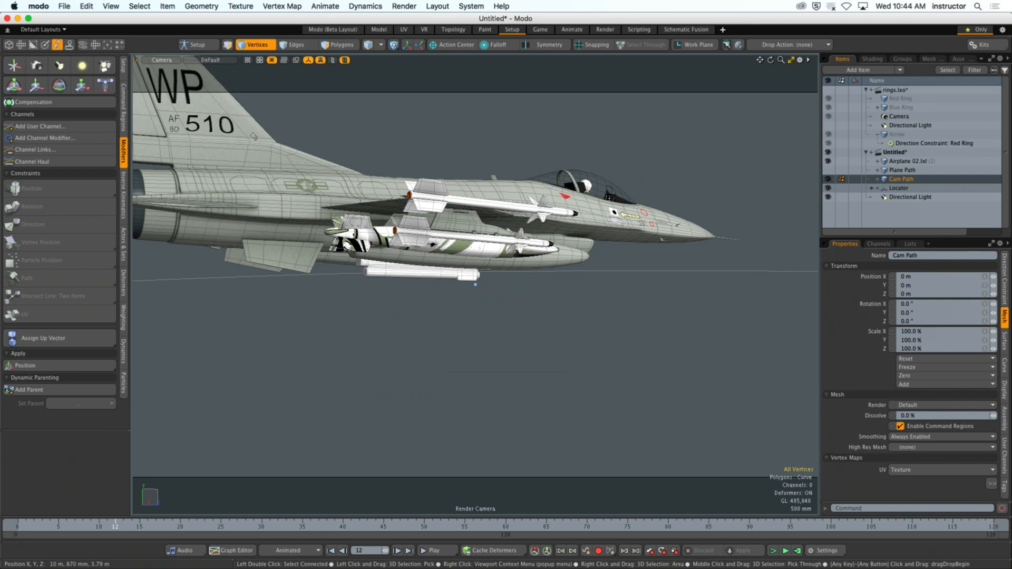
pyautogui.click(39, 6)
pyautogui.click(42, 32)
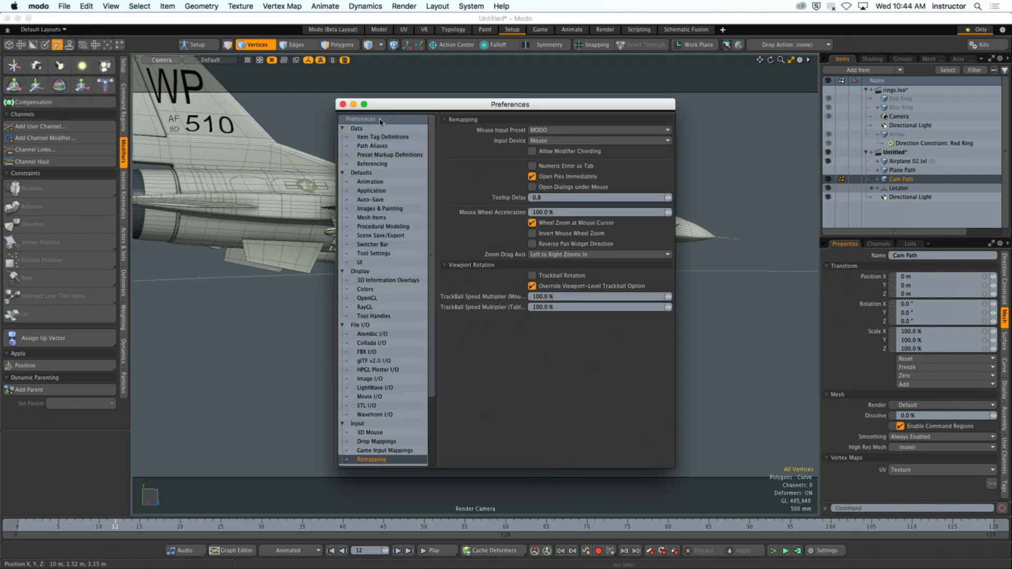
pyautogui.click(370, 199)
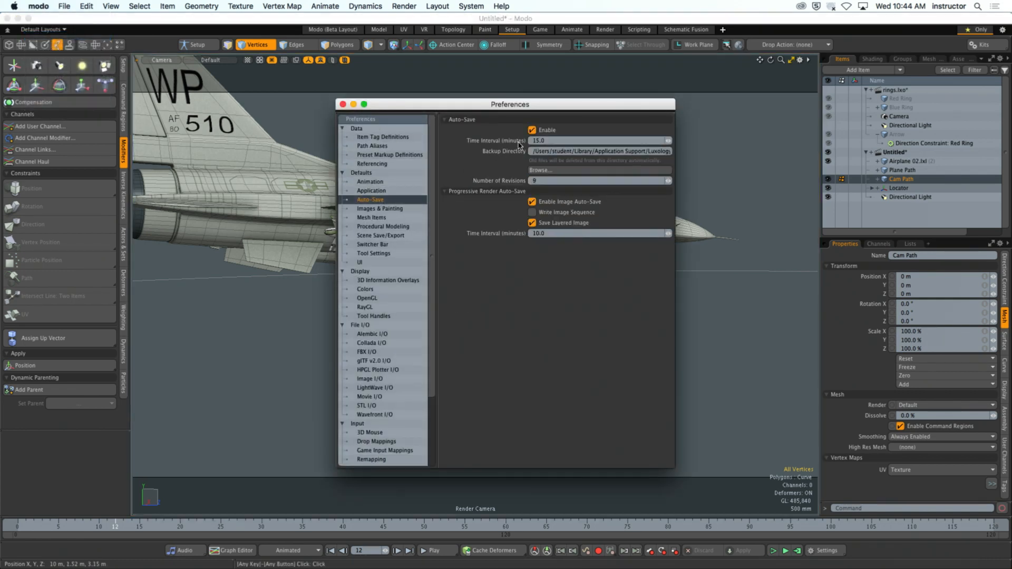
pyautogui.click(532, 130)
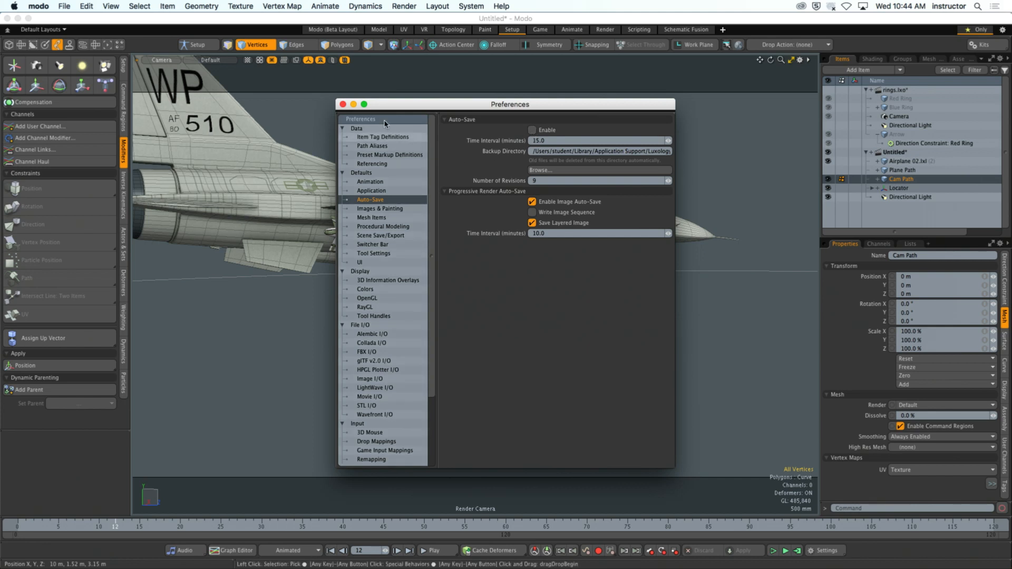
pyautogui.click(342, 103)
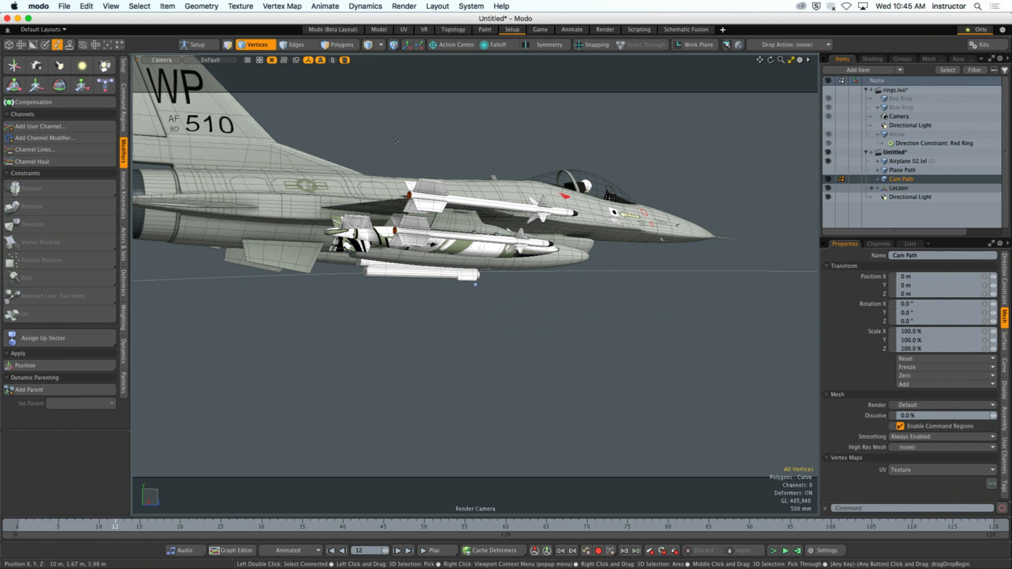
# - Return the timeline to frame 0 in the Camera view
pyautogui.moveTo(108, 527); pyautogui.dragTo(2, 530)
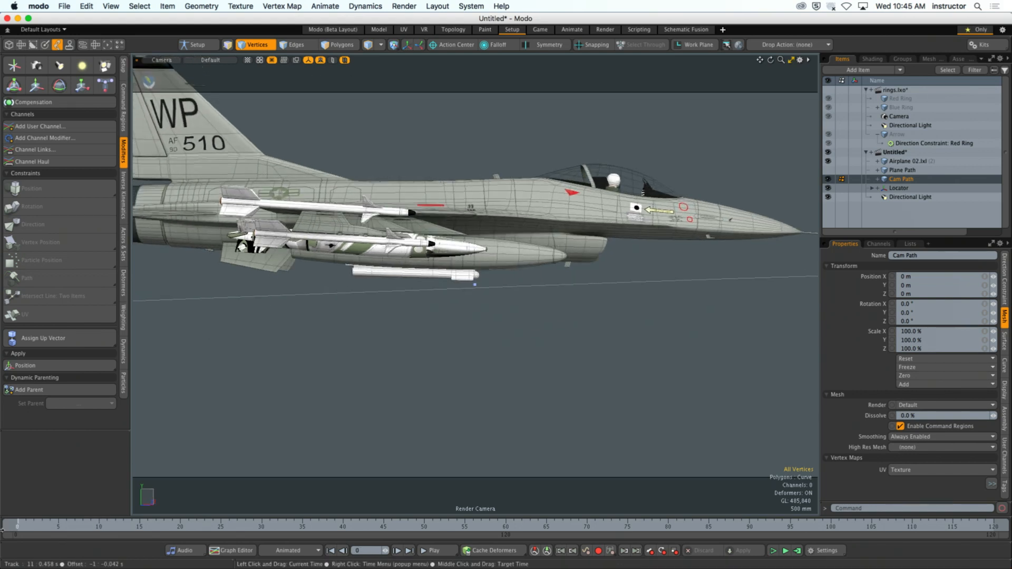
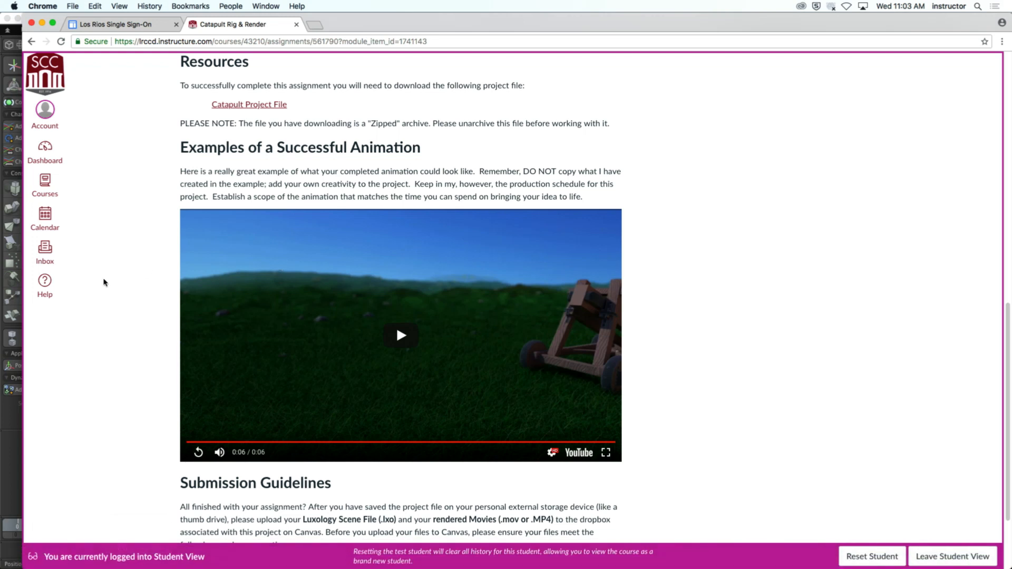
# - Download the Catapult Project File from the assignment page and unarchive catapult_start.zip in the Downloads folder
pyautogui.click(228, 107)
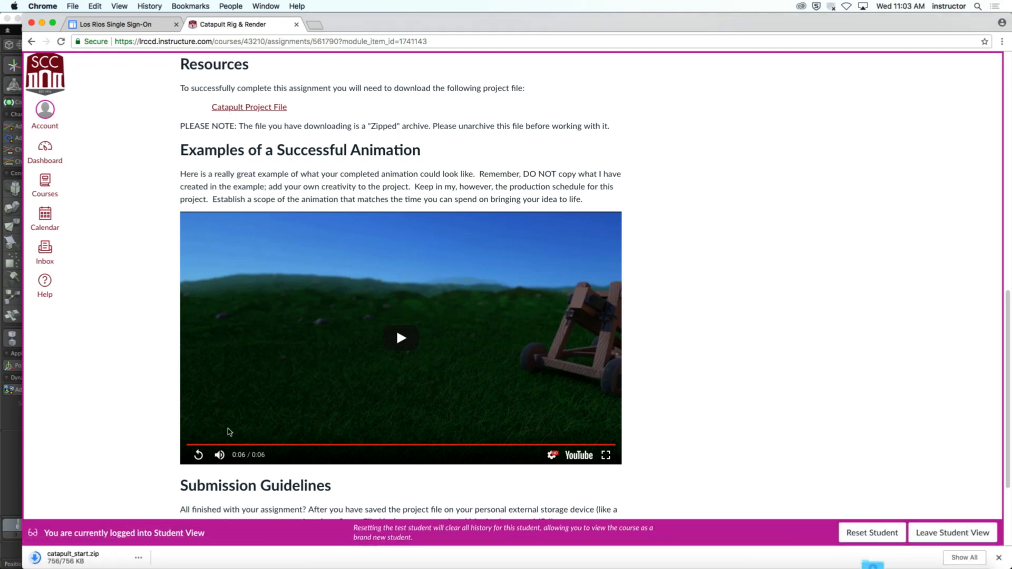
pyautogui.click(143, 559)
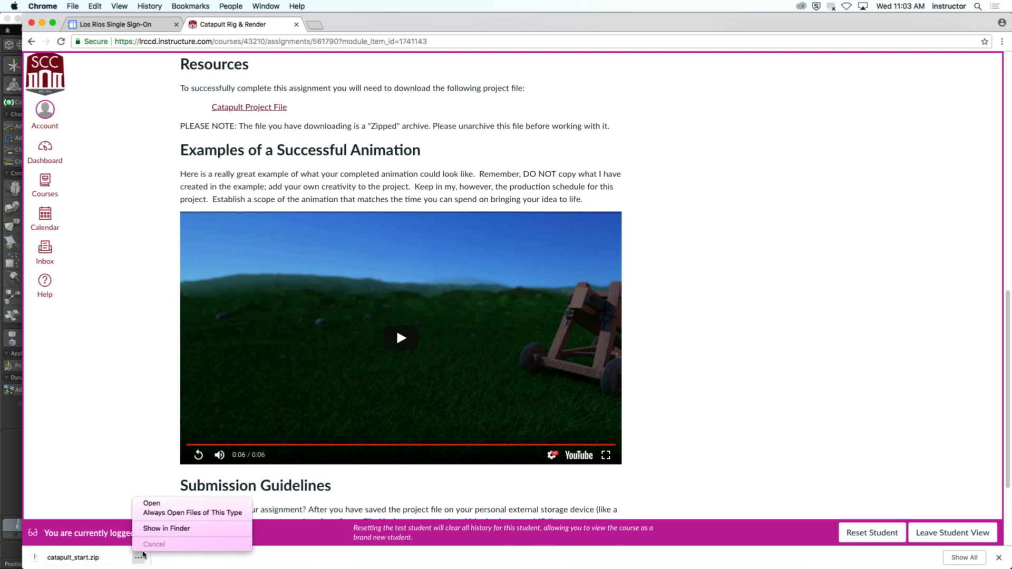
pyautogui.click(169, 526)
pyautogui.click(449, 253)
pyautogui.click(418, 87)
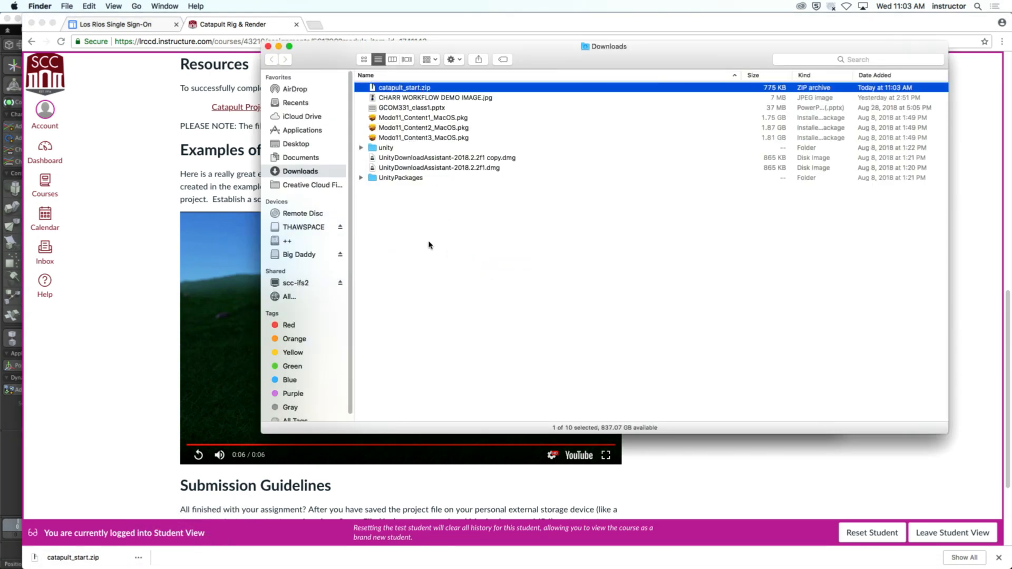
pyautogui.press('super+o')
pyautogui.click(546, 226)
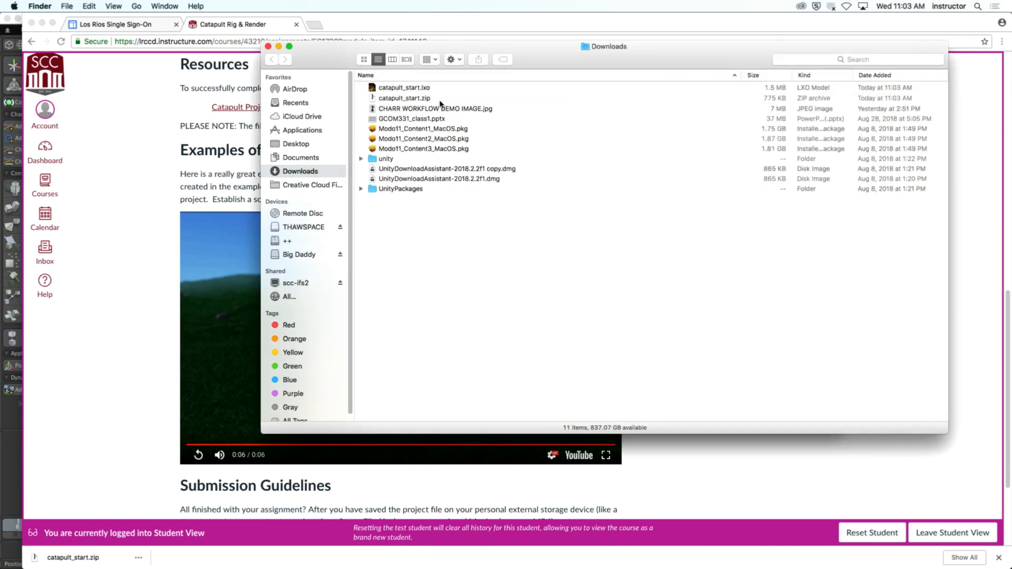
# - Switch to Modo and open the catapult_start.lxo scene from the Downloads folder
pyautogui.doubleClick(424, 88)
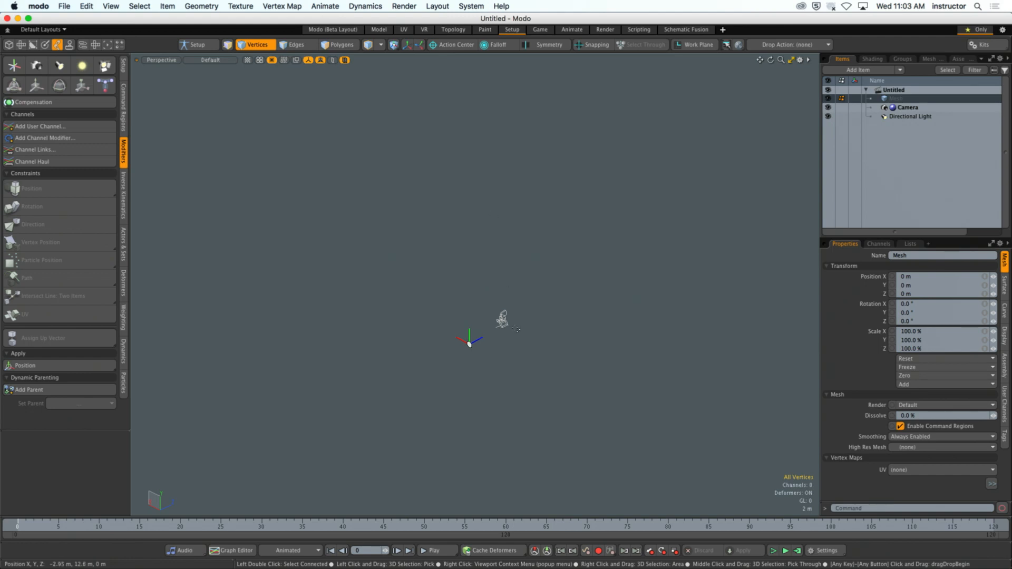
pyautogui.keyDown('alt'); pyautogui.moveTo(547, 359); pyautogui.dragTo(434, 351); pyautogui.keyUp('alt')
pyautogui.press('a')
pyautogui.keyDown('alt'); pyautogui.keyDown('shift'); pyautogui.moveTo(517, 291); pyautogui.dragTo(471, 333); pyautogui.keyUp('shift'); pyautogui.keyUp('alt')
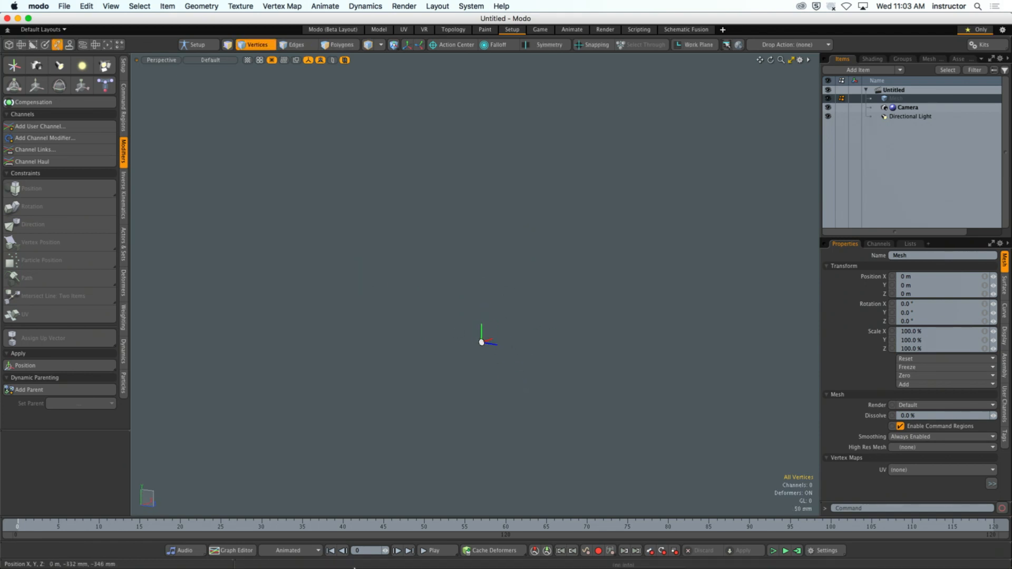
pyautogui.moveTo(243, 565)
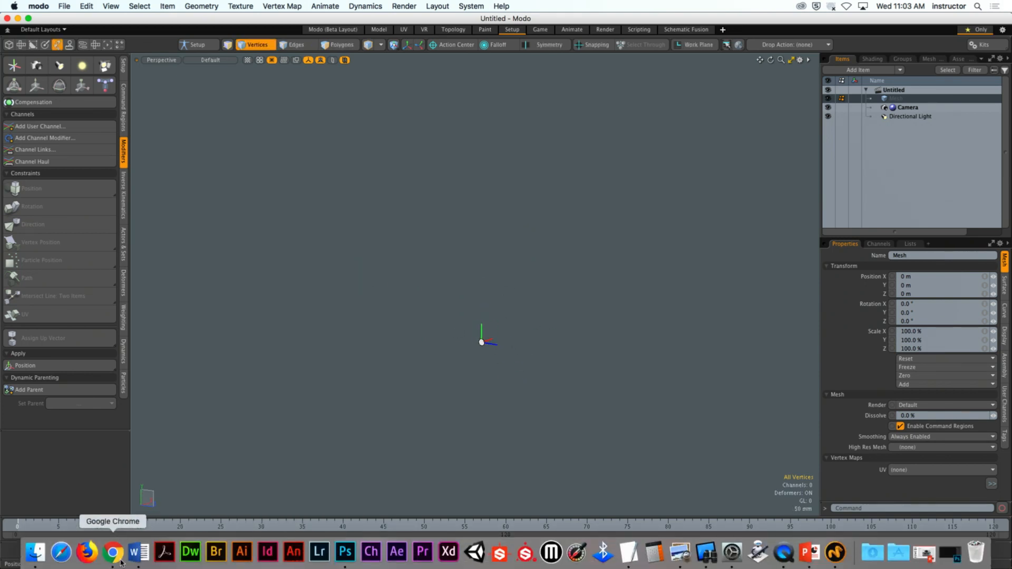
pyautogui.click(34, 552)
pyautogui.moveTo(372, 93); pyautogui.dragTo(492, 468)
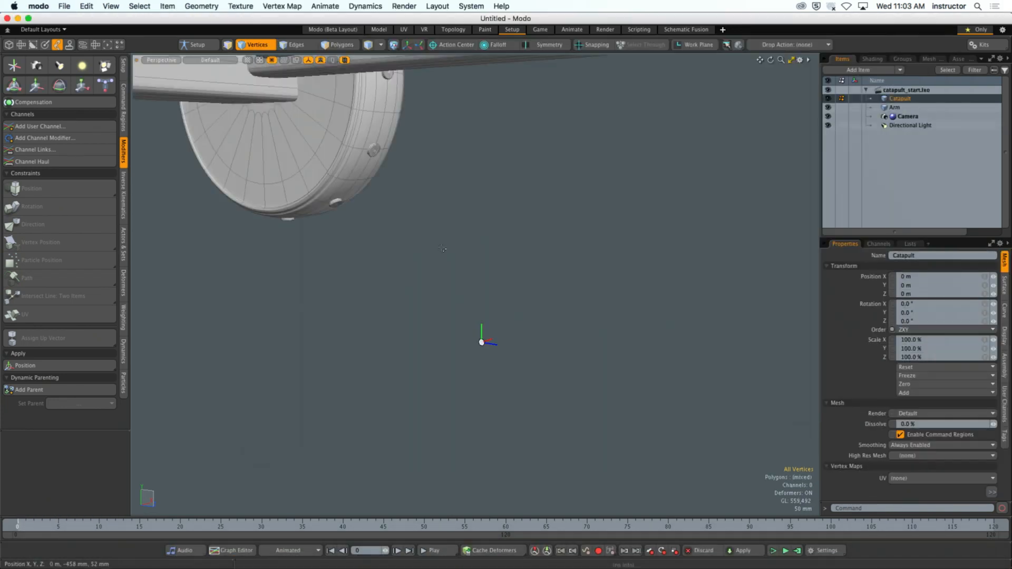
# - Frame the whole catapult in the perspective view and switch to item selection mode
pyautogui.press('a')
pyautogui.keyDown('alt'); pyautogui.moveTo(468, 304); pyautogui.dragTo(492, 299); pyautogui.keyUp('alt')
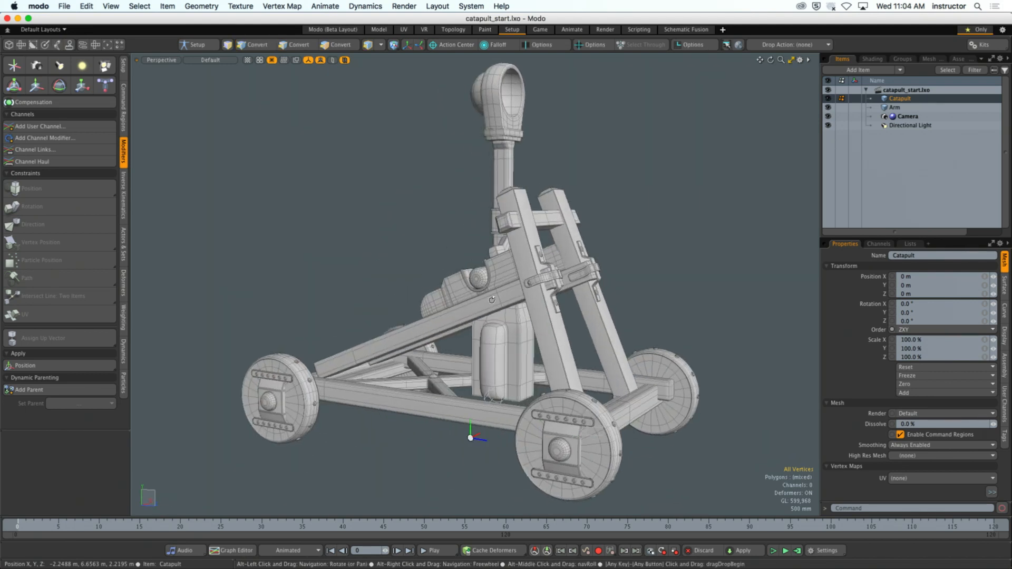
pyautogui.press('1')
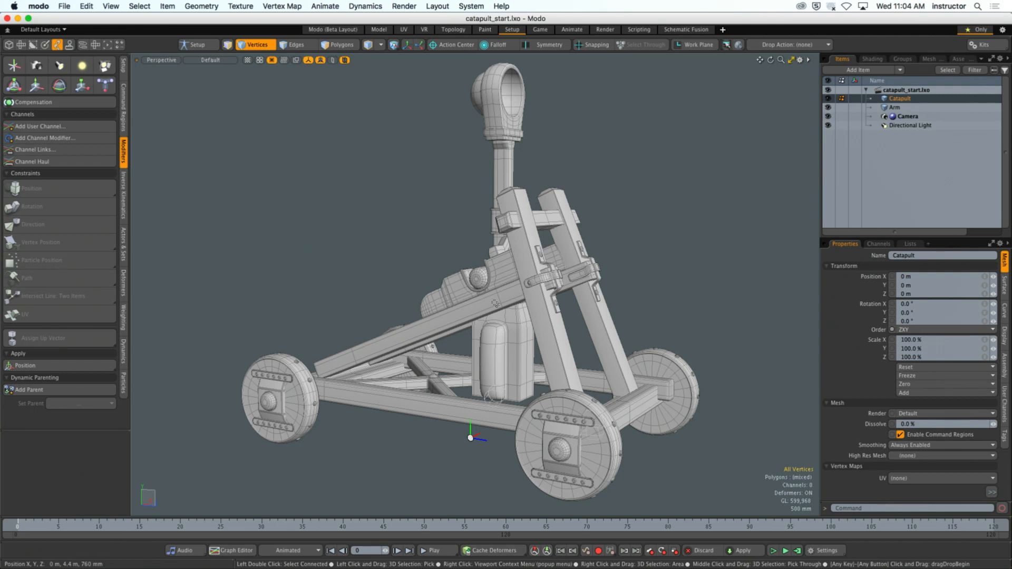
pyautogui.press('5')
pyautogui.keyDown('ctrl'); pyautogui.keyDown('alt'); pyautogui.moveTo(677, 266); pyautogui.dragTo(653, 267); pyautogui.keyUp('alt'); pyautogui.keyUp('ctrl')
pyautogui.moveTo(653, 267)
pyautogui.keyDown('alt'); pyautogui.keyDown('shift'); pyautogui.mouseDown()
pyautogui.moveTo(340, 265)
pyautogui.moveTo(650, 278)
pyautogui.mouseUp(); pyautogui.keyUp('shift'); pyautogui.keyUp('alt')
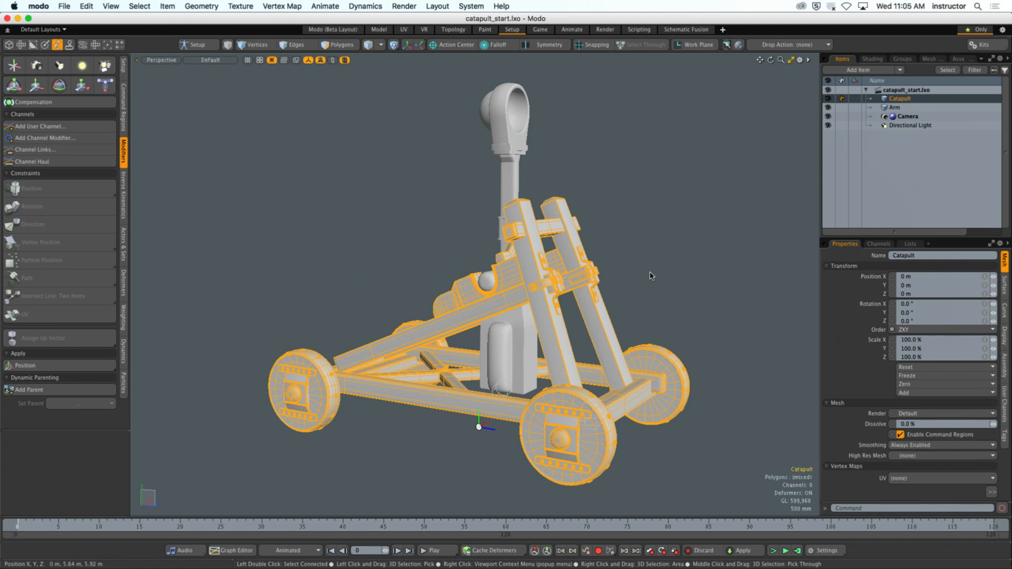
# - Select the Catapult and Arm meshes in turn to identify which parts of the model each contains
pyautogui.click(631, 258)
pyautogui.moveTo(631, 258)
pyautogui.keyDown('alt'); pyautogui.mouseDown()
pyautogui.moveTo(655, 269)
pyautogui.moveTo(644, 289)
pyautogui.moveTo(363, 260)
pyautogui.moveTo(637, 270)
pyautogui.mouseUp(); pyautogui.keyUp('alt')
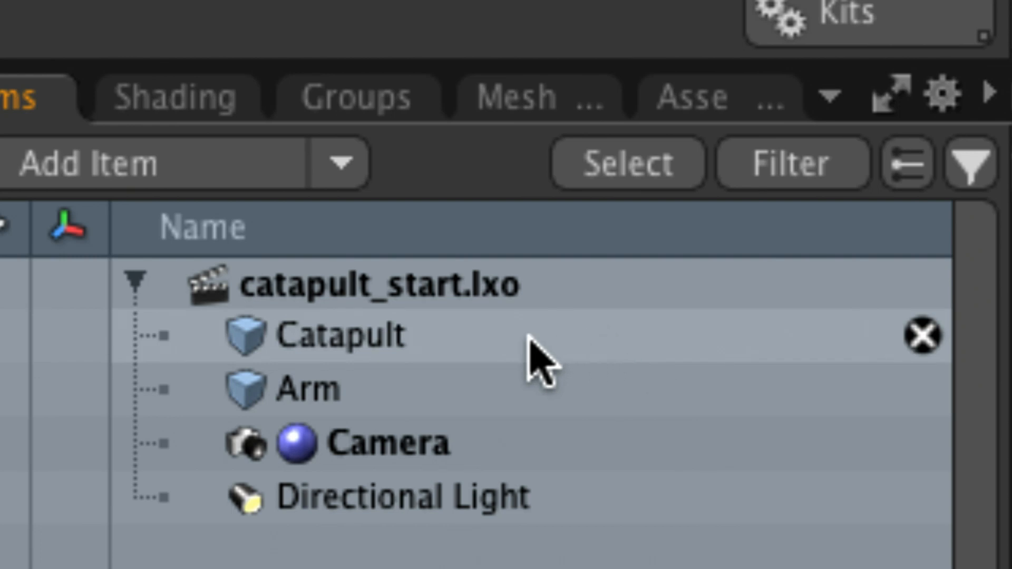
pyautogui.click(445, 342)
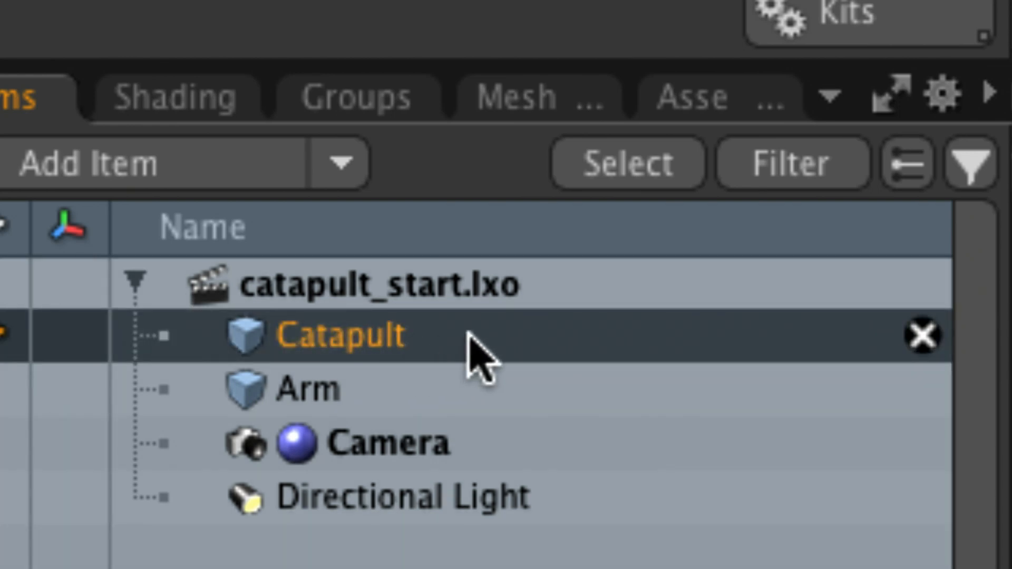
pyautogui.click(477, 393)
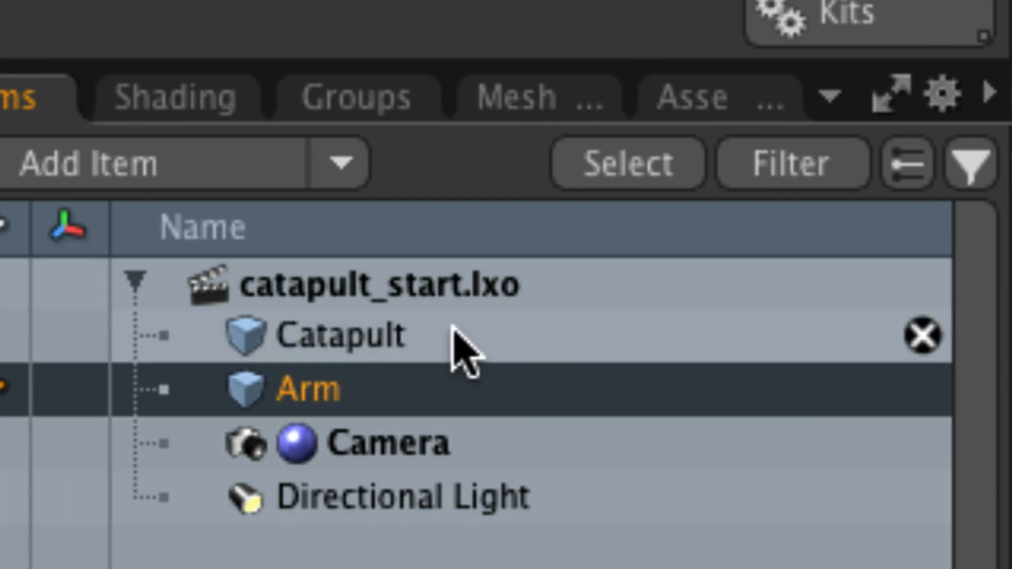
pyautogui.click(464, 351)
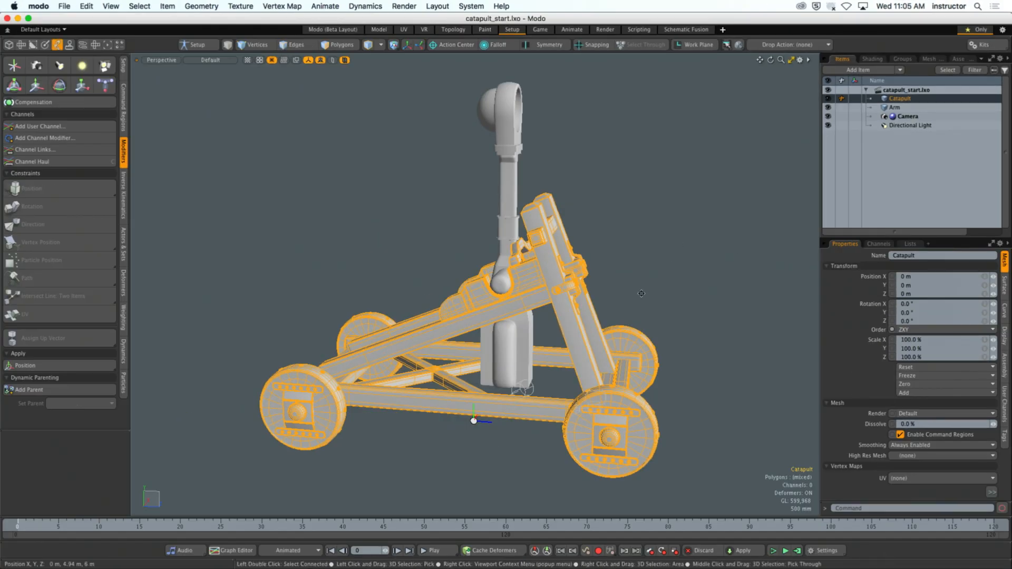
pyautogui.keyDown('alt'); pyautogui.moveTo(580, 349); pyautogui.dragTo(540, 328); pyautogui.keyUp('alt')
pyautogui.keyDown('alt'); pyautogui.moveTo(635, 263); pyautogui.dragTo(666, 268); pyautogui.keyUp('alt')
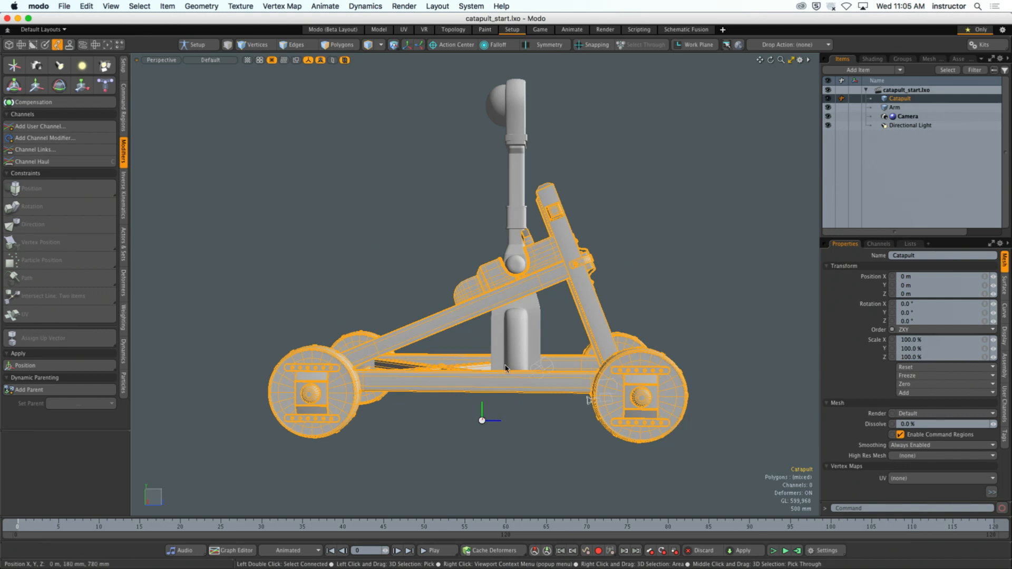
# - Show the grid in the perspective view and check where the catapult sits relative to the world origin
pyautogui.press('o')
pyautogui.click(520, 350)
pyautogui.click(519, 360)
pyautogui.keyDown('alt'); pyautogui.moveTo(707, 287); pyautogui.dragTo(690, 311); pyautogui.keyUp('alt')
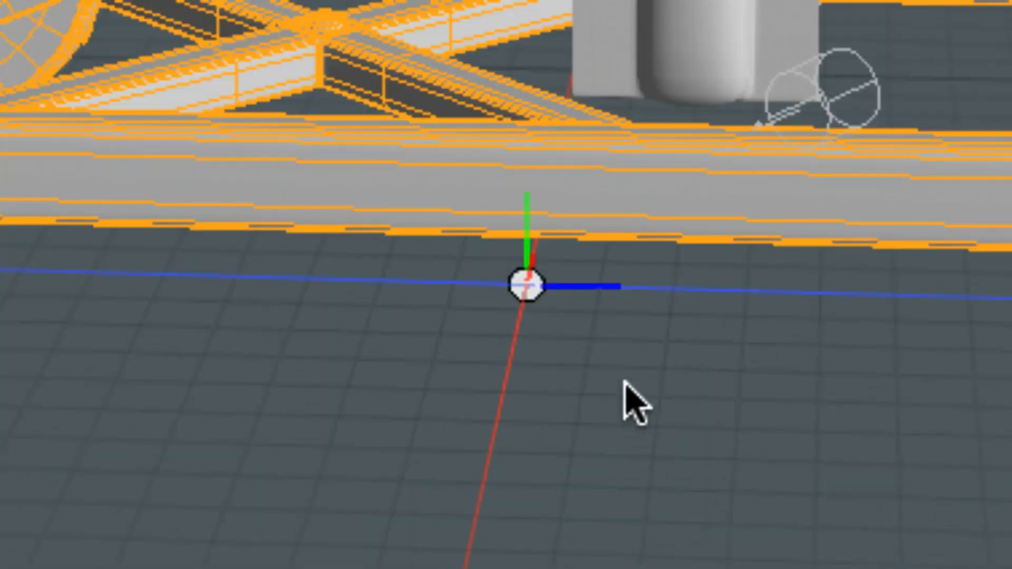
pyautogui.keyDown('alt'); pyautogui.moveTo(574, 419); pyautogui.dragTo(485, 371); pyautogui.keyUp('alt')
pyautogui.keyDown('alt'); pyautogui.moveTo(346, 281); pyautogui.dragTo(849, 311); pyautogui.keyUp('alt')
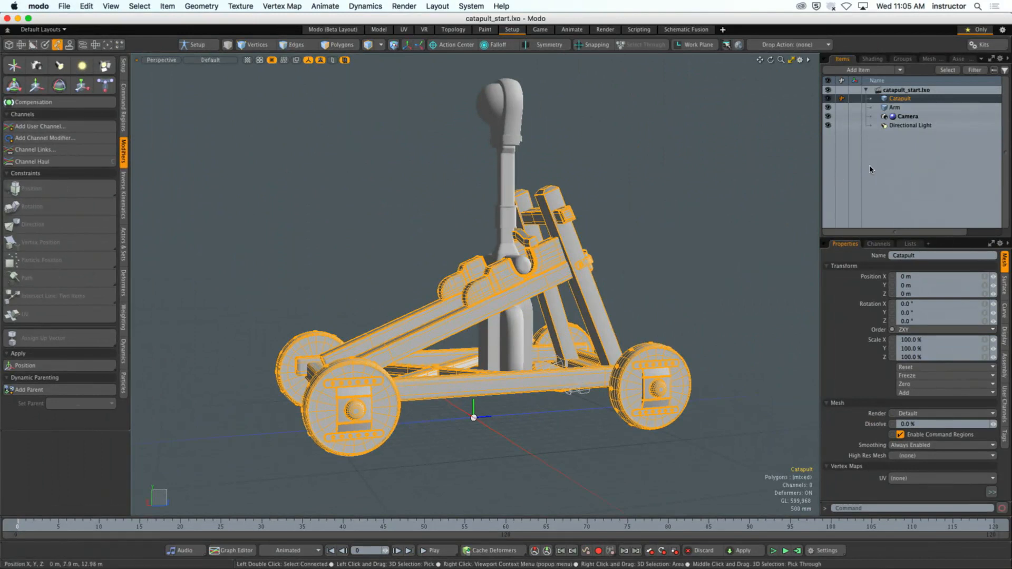
# - Select the Arm mesh and examine its pivot at the axle in the perspective and Right views
pyautogui.click(960, 72)
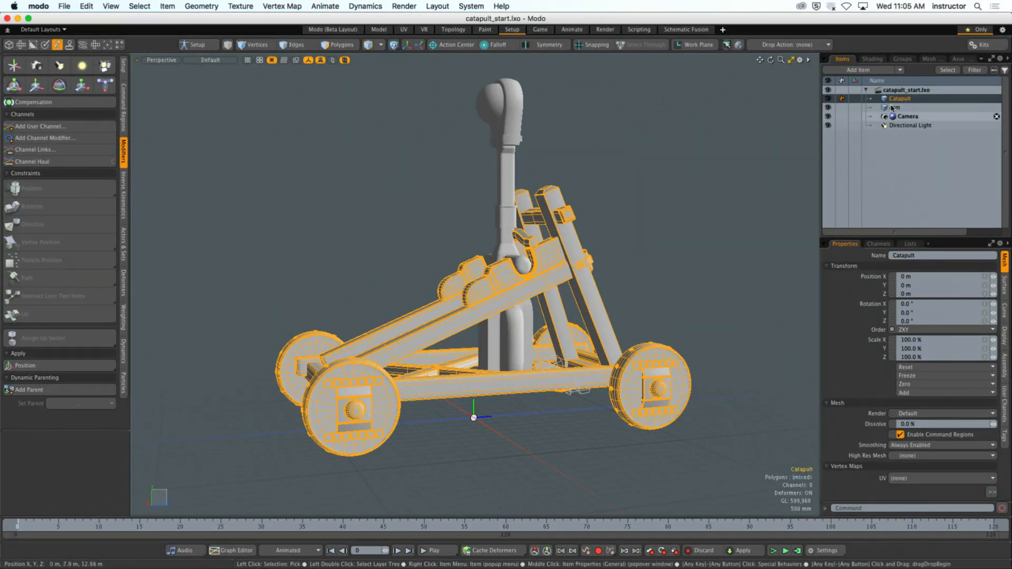
pyautogui.keyDown('alt'); pyautogui.moveTo(707, 255); pyautogui.dragTo(646, 266); pyautogui.keyUp('alt')
pyautogui.keyDown('alt'); pyautogui.keyDown('shift'); pyautogui.moveTo(646, 266); pyautogui.dragTo(649, 298); pyautogui.keyUp('shift'); pyautogui.keyUp('alt')
pyautogui.keyDown('ctrl'); pyautogui.keyDown('alt'); pyautogui.moveTo(516, 294); pyautogui.dragTo(576, 299); pyautogui.keyUp('alt'); pyautogui.keyUp('ctrl')
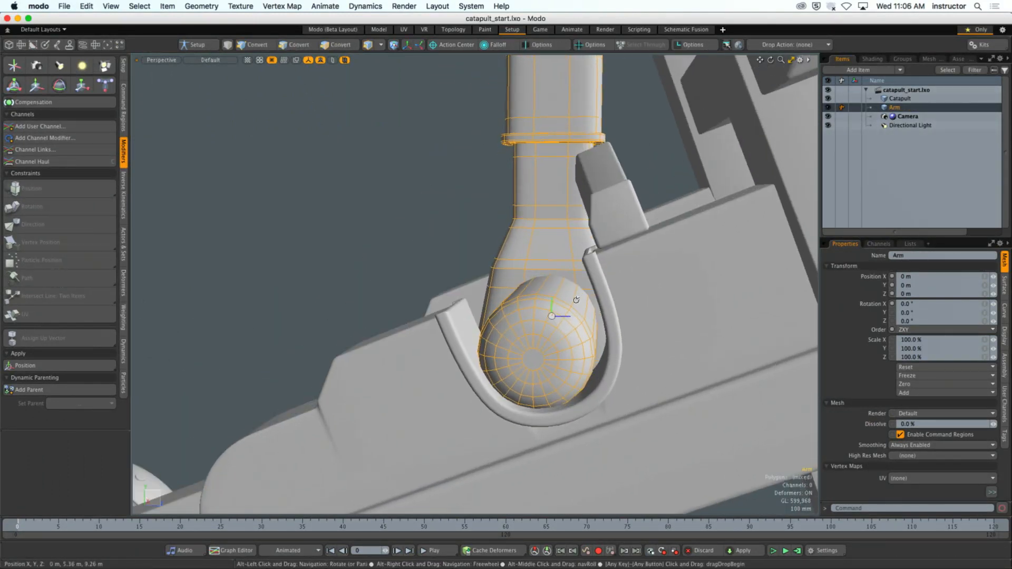
pyautogui.hotkey('ctrl', 'space')
pyautogui.click(647, 306)
pyautogui.keyDown('alt'); pyautogui.keyDown('shift'); pyautogui.moveTo(405, 348); pyautogui.dragTo(609, 336); pyautogui.keyUp('shift'); pyautogui.keyUp('alt')
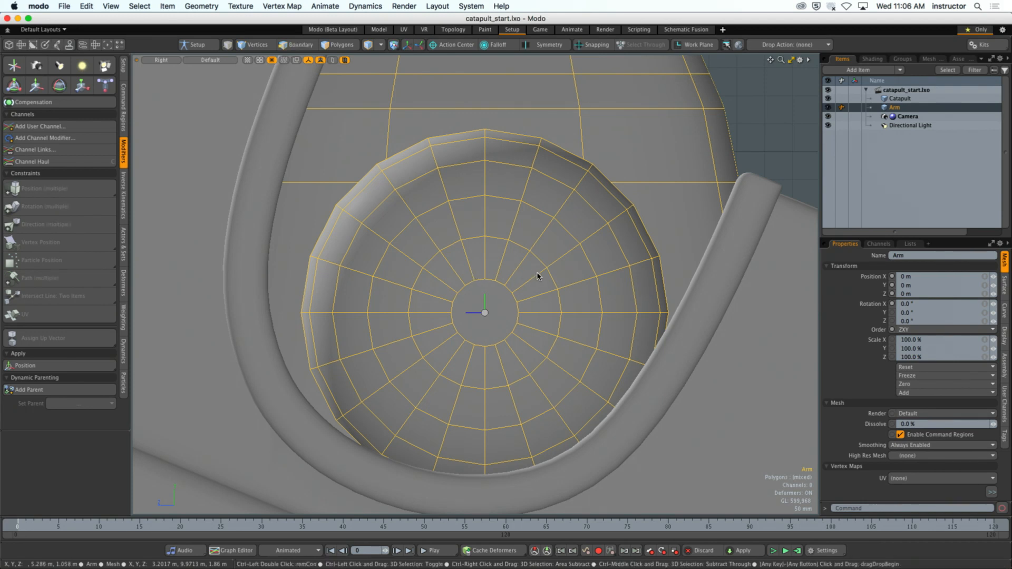
pyautogui.scroll(-10, 542, 285)
pyautogui.hotkey('ctrl', 'space')
pyautogui.click(558, 270)
pyautogui.scroll(-5, 514, 292)
# - Test the Arm's pivot by rotating it to about -69.5° on X with the Transform tool, undoing the extra adjustment
pyautogui.keyDown('alt'); pyautogui.moveTo(562, 269); pyautogui.dragTo(605, 259); pyautogui.keyUp('alt')
pyautogui.scroll(-2, 488, 287)
pyautogui.press('e')
pyautogui.moveTo(511, 245); pyautogui.dragTo(559, 259)
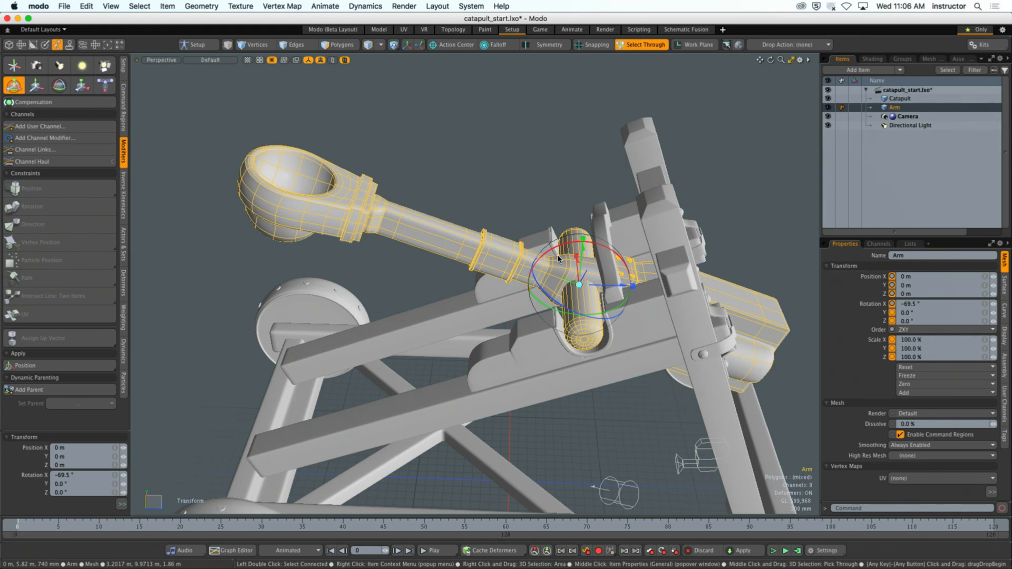
pyautogui.keyDown('alt'); pyautogui.moveTo(558, 259); pyautogui.dragTo(546, 228); pyautogui.keyUp('alt')
pyautogui.moveTo(549, 190); pyautogui.dragTo(593, 210)
pyautogui.press('super+z')
pyautogui.scroll(-3, 594, 197)
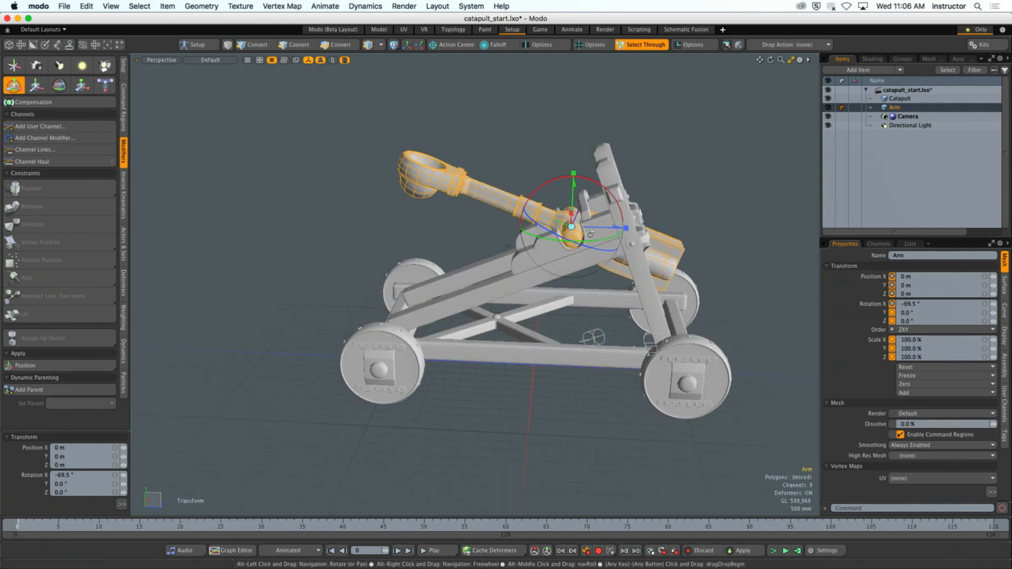
# - Set the Arm's X rotation to 0°, drop the Transform tool and clear the item selection
pyautogui.click(919, 304)
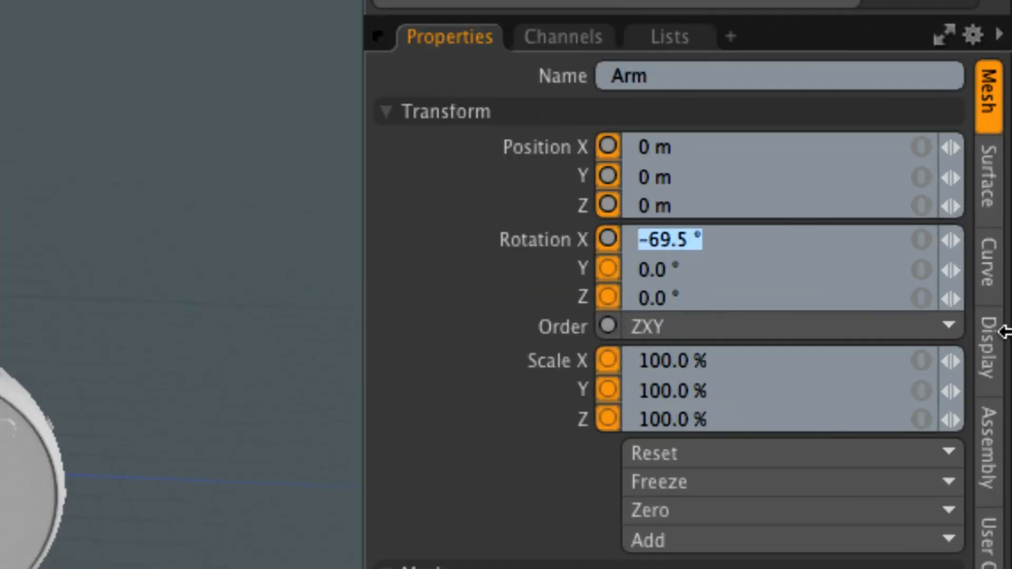
pyautogui.write('0')
pyautogui.press('Return')
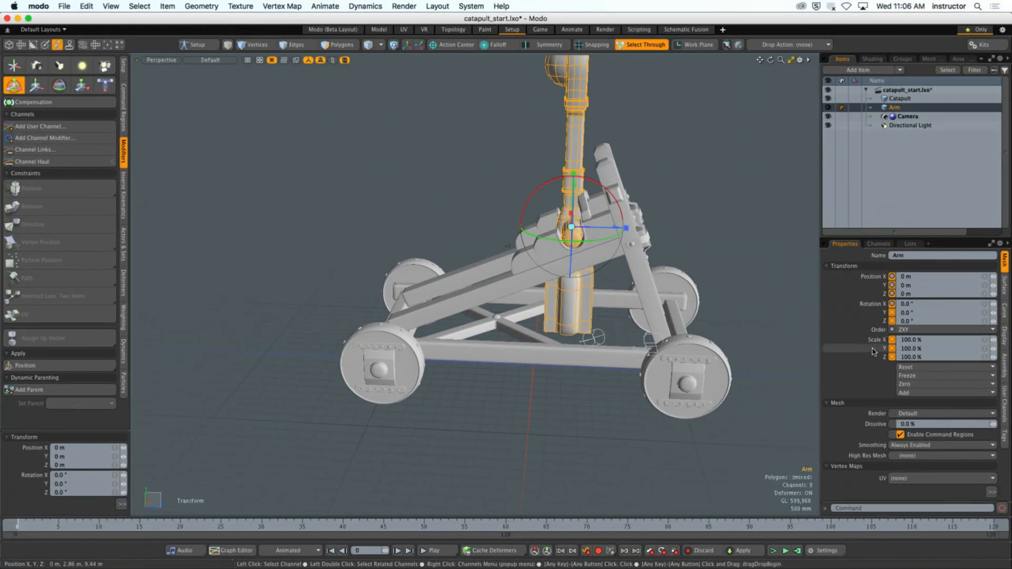
pyautogui.press('space')
pyautogui.click(723, 217)
pyautogui.keyDown('alt'); pyautogui.keyDown('shift'); pyautogui.moveTo(723, 217); pyautogui.dragTo(696, 259); pyautogui.keyUp('shift'); pyautogui.keyUp('alt')
# - Switch to the UV layout and display the Catapult mesh's UV map named Catapult
pyautogui.click(910, 244)
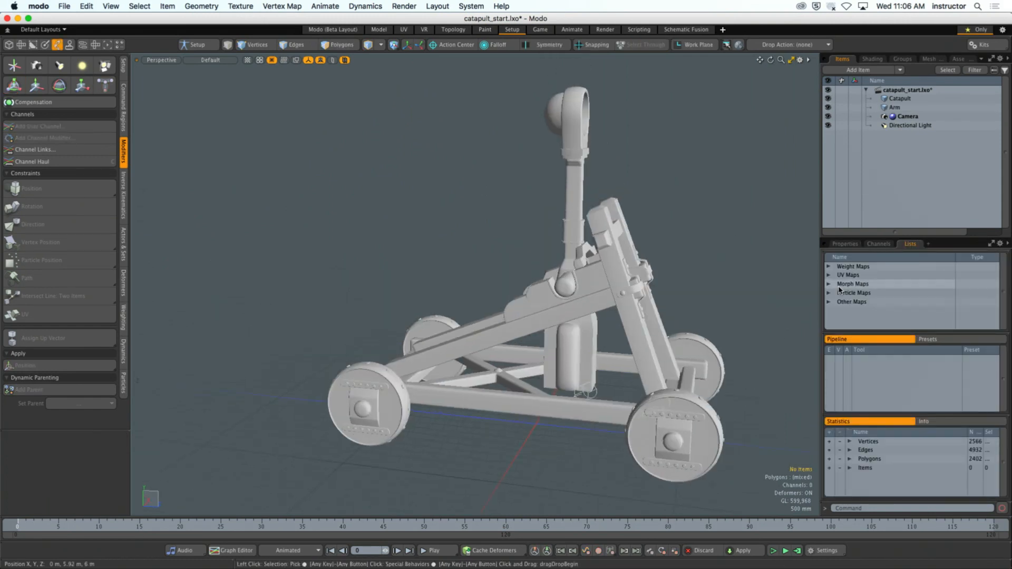
pyautogui.keyDown('alt'); pyautogui.moveTo(617, 169); pyautogui.dragTo(606, 159); pyautogui.keyUp('alt')
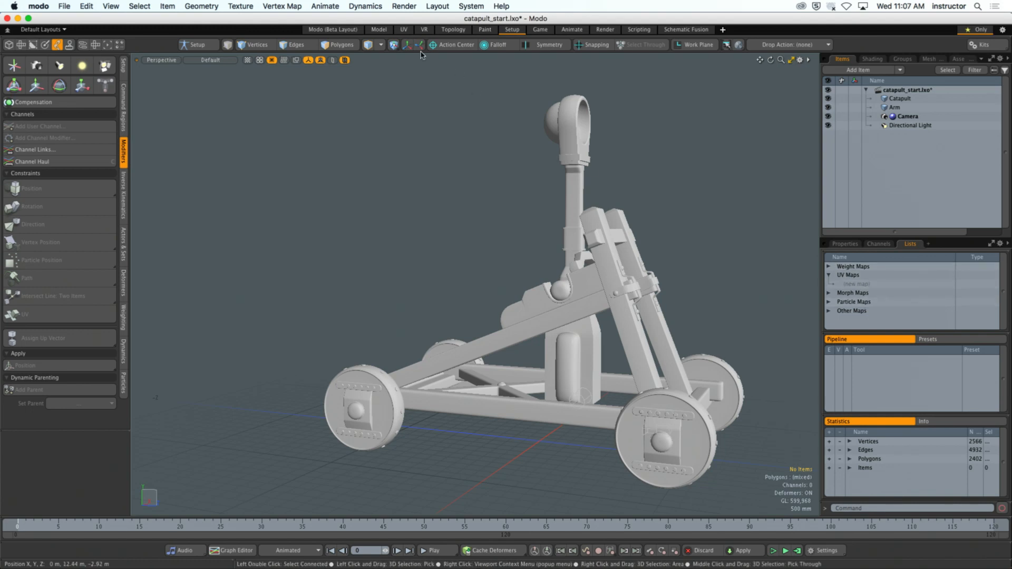
pyautogui.click(404, 30)
pyautogui.click(925, 98)
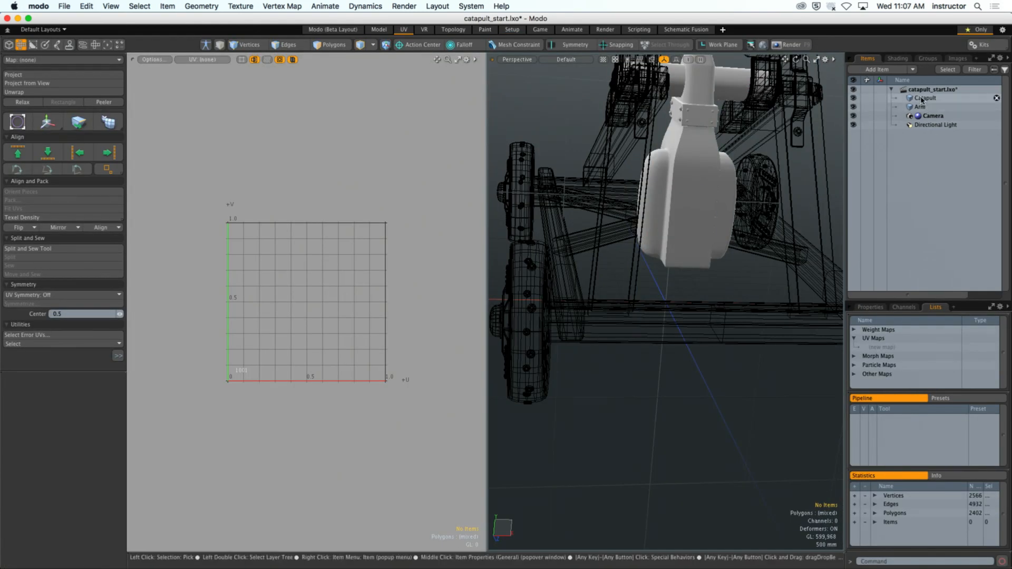
pyautogui.hotkey('shift', 'a')
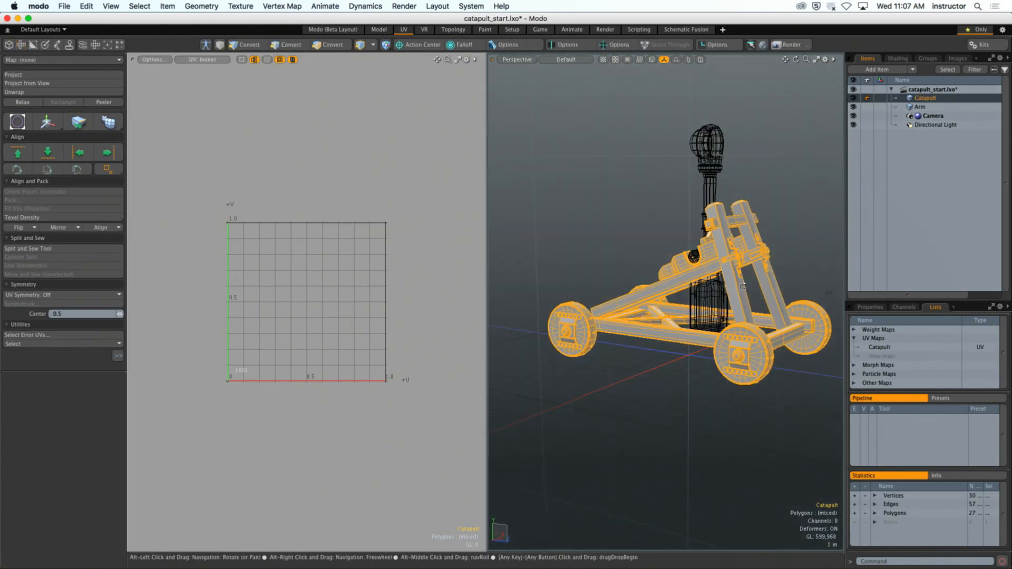
pyautogui.click(879, 347)
pyautogui.keyDown('ctrl'); pyautogui.keyDown('alt'); pyautogui.moveTo(407, 388); pyautogui.dragTo(449, 407); pyautogui.keyUp('alt'); pyautogui.keyUp('ctrl')
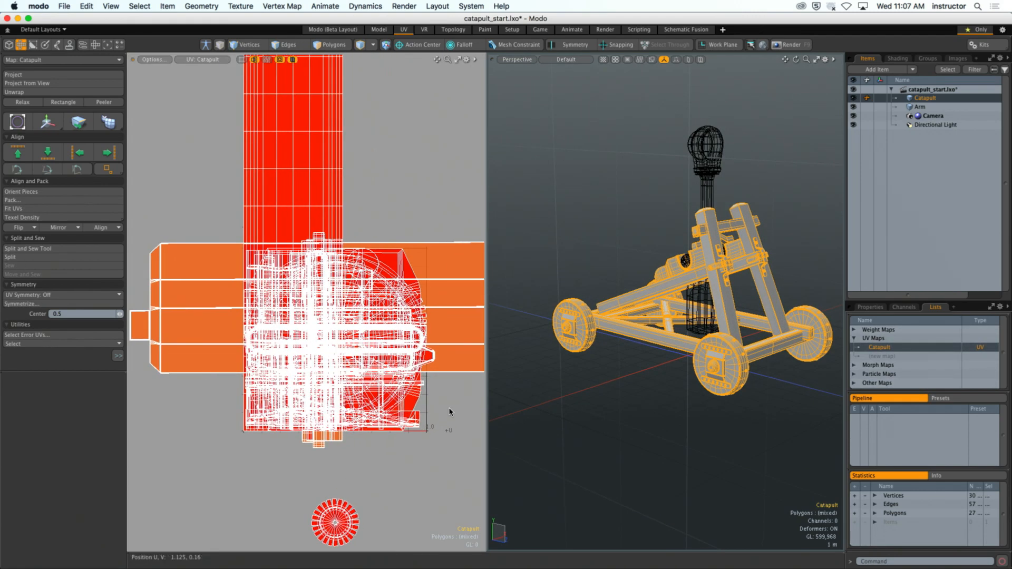
pyautogui.click(454, 414)
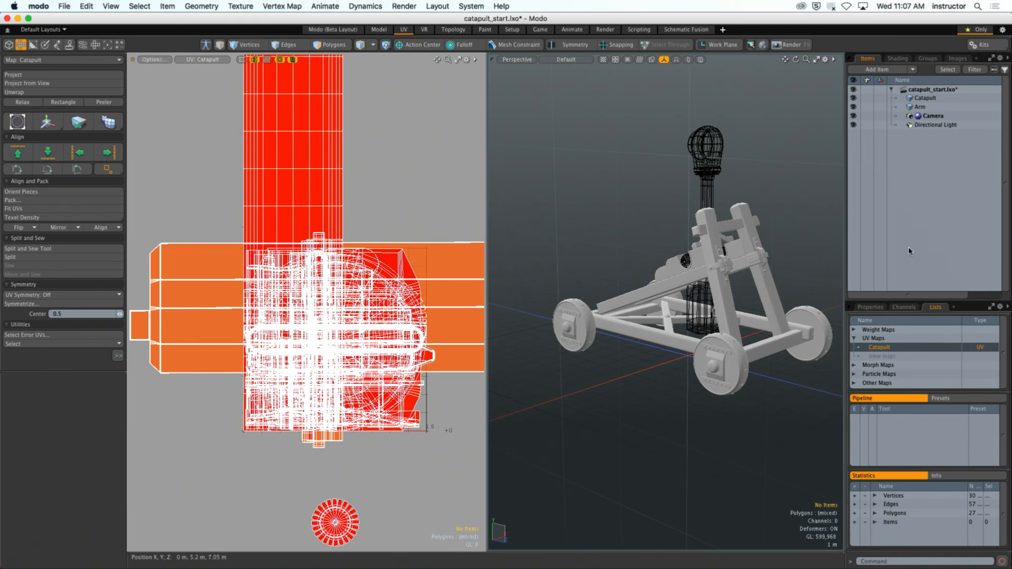
# - Compare the UVs of the Arm and Catapult meshes by selecting each in turn, and clear the selection
pyautogui.click(921, 107)
pyautogui.keyDown('alt'); pyautogui.moveTo(706, 316); pyautogui.dragTo(665, 304); pyautogui.keyUp('alt')
pyautogui.moveTo(391, 301)
pyautogui.keyDown('ctrl'); pyautogui.keyDown('alt'); pyautogui.mouseDown()
pyautogui.moveTo(271, 300)
pyautogui.moveTo(386, 315)
pyautogui.mouseUp(); pyautogui.keyUp('alt'); pyautogui.keyUp('ctrl')
pyautogui.click(925, 98)
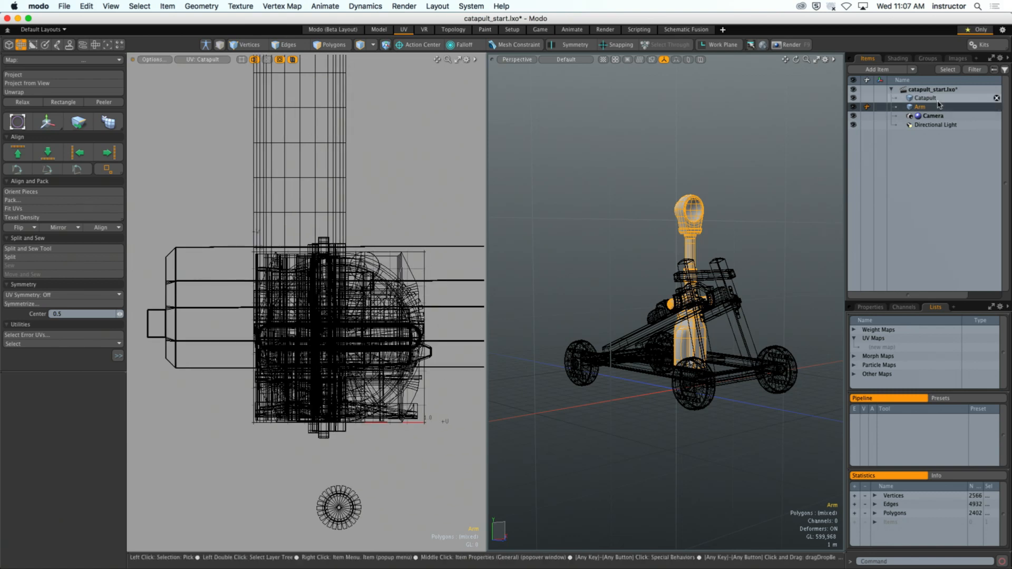
pyautogui.keyDown('alt'); pyautogui.moveTo(748, 258); pyautogui.dragTo(709, 255); pyautogui.keyUp('alt')
pyautogui.click(921, 107)
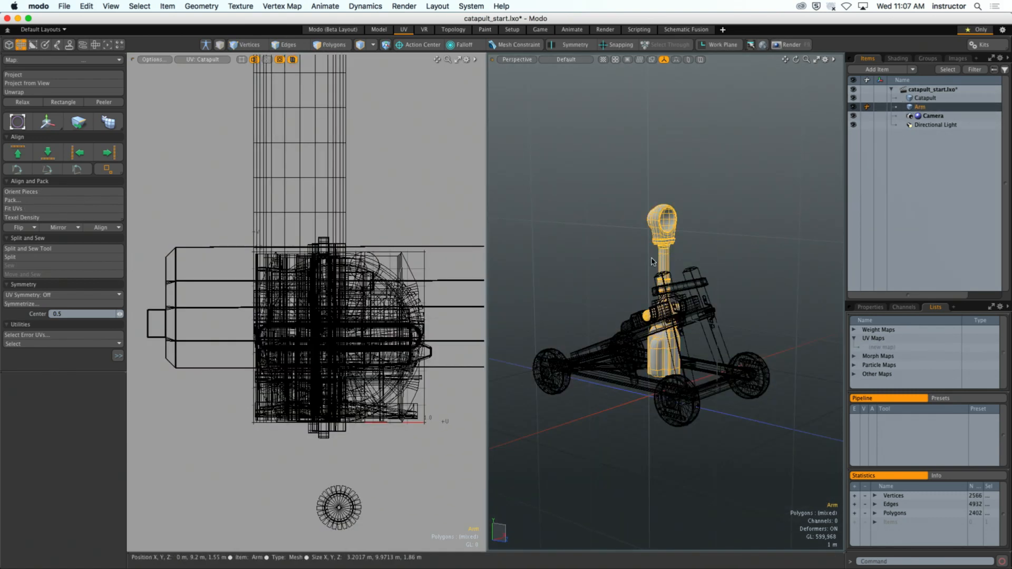
pyautogui.click(925, 98)
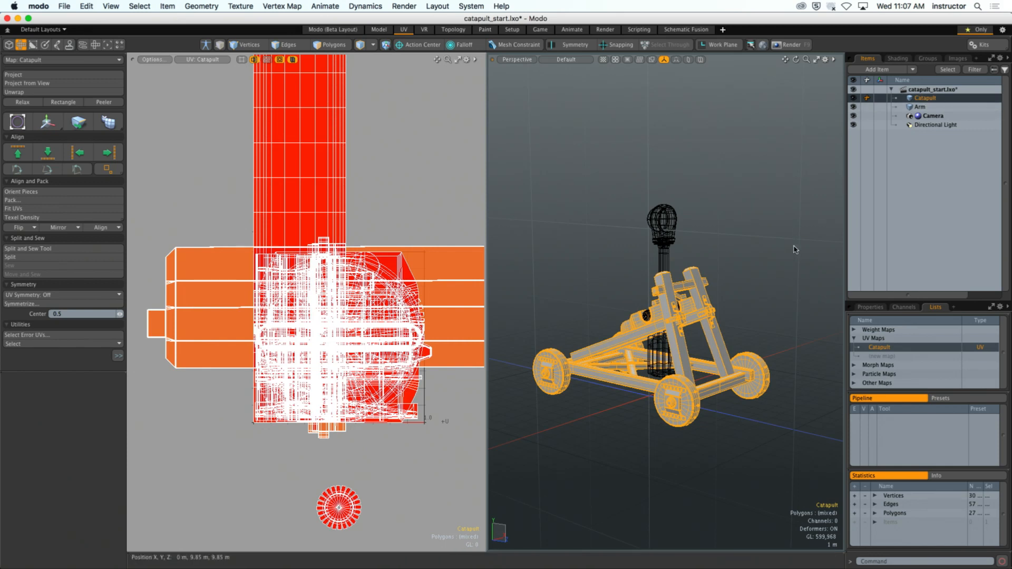
pyautogui.keyDown('alt'); pyautogui.moveTo(749, 250); pyautogui.dragTo(762, 250); pyautogui.keyUp('alt')
pyautogui.keyDown('alt'); pyautogui.scroll(-4, 416, 332); pyautogui.keyUp('alt')
pyautogui.keyDown('alt'); pyautogui.moveTo(417, 332); pyautogui.dragTo(364, 339); pyautogui.keyUp('alt')
pyautogui.click(381, 283)
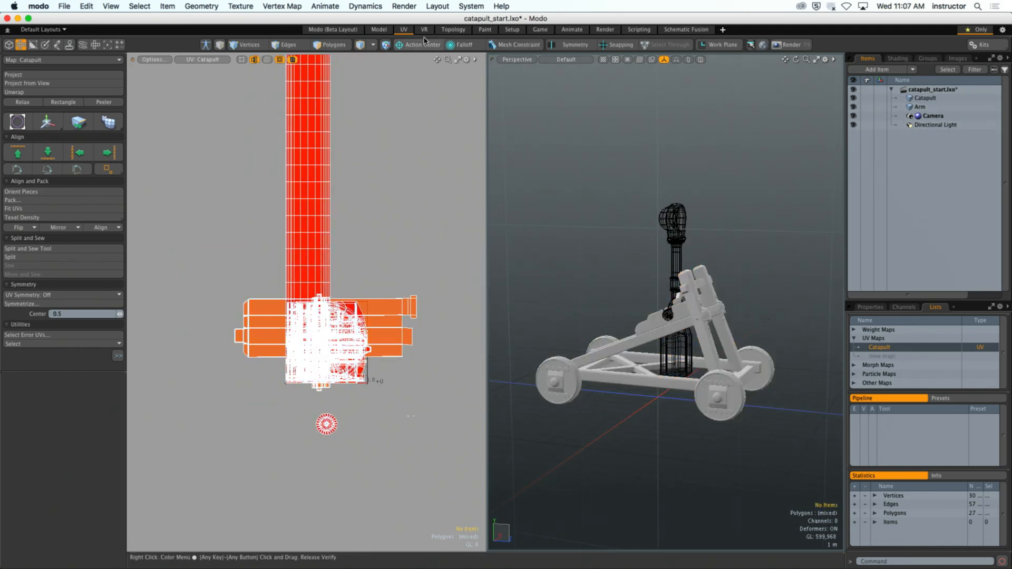
# - Switch to the Setup layout and prepare the Catapult mesh for polygon selection with the Arm mesh hidden
pyautogui.click(513, 30)
pyautogui.keyDown('alt'); pyautogui.moveTo(691, 260); pyautogui.dragTo(523, 238); pyautogui.keyUp('alt')
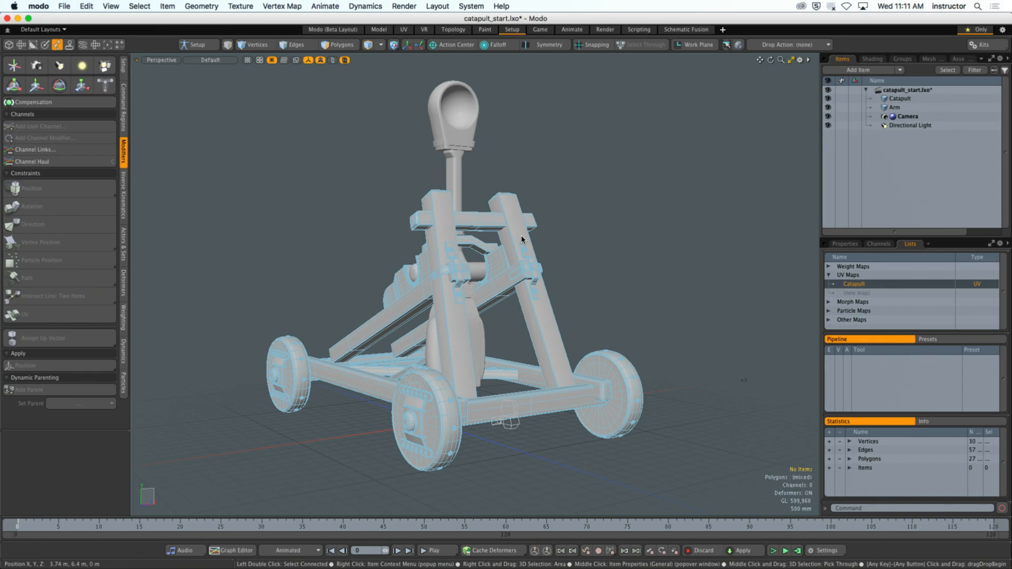
pyautogui.keyDown('alt'); pyautogui.moveTo(606, 283); pyautogui.dragTo(524, 299); pyautogui.keyUp('alt')
pyautogui.click(525, 299)
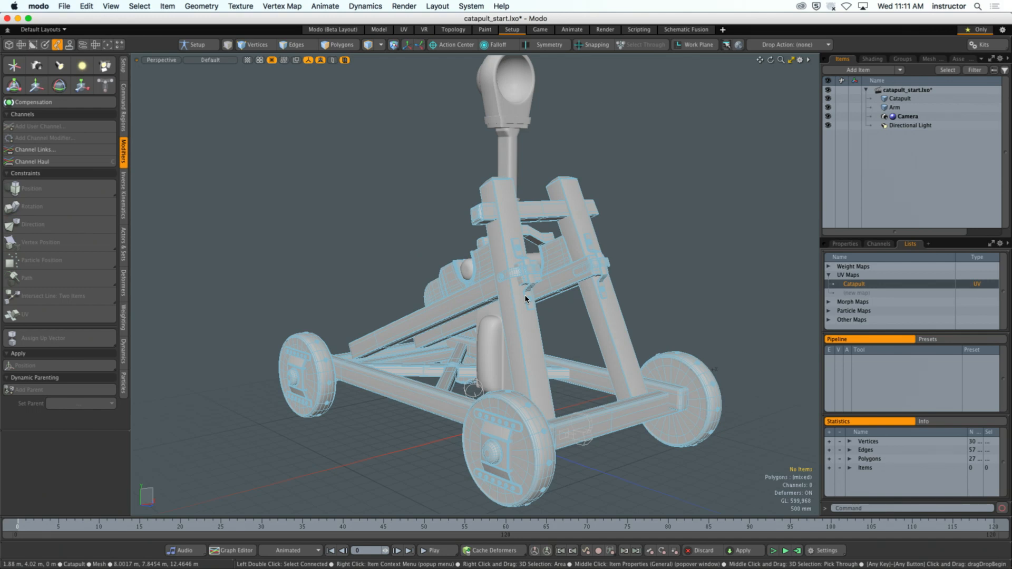
pyautogui.keyDown('alt'); pyautogui.moveTo(659, 247); pyautogui.dragTo(601, 296); pyautogui.keyUp('alt')
pyautogui.press('3')
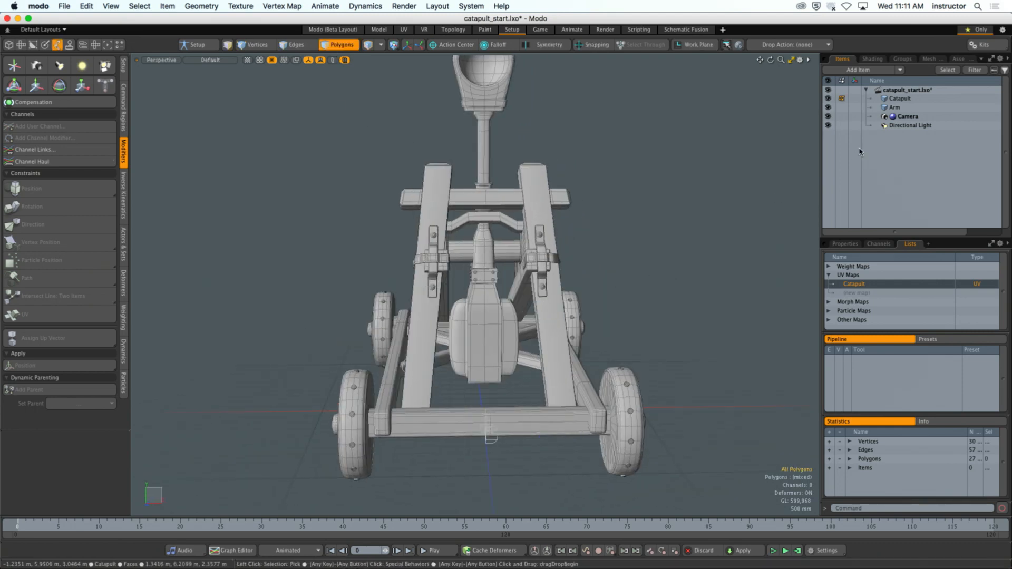
pyautogui.click(827, 107)
# - Select all polygons of one front wheel, including its bolts and hub, and cut them from the Catapult mesh
pyautogui.keyDown('alt'); pyautogui.moveTo(506, 338); pyautogui.dragTo(553, 281); pyautogui.keyUp('alt')
pyautogui.keyDown('ctrl'); pyautogui.keyDown('alt'); pyautogui.moveTo(554, 281); pyautogui.dragTo(479, 291); pyautogui.keyUp('alt'); pyautogui.keyUp('ctrl')
pyautogui.click(479, 273)
pyautogui.doubleClick(478, 296)
pyautogui.press('h')
pyautogui.doubleClick(492, 269)
pyautogui.press('h')
pyautogui.keyDown('alt'); pyautogui.moveTo(488, 213); pyautogui.dragTo(487, 236); pyautogui.keyUp('alt')
pyautogui.moveTo(488, 114); pyautogui.dragTo(588, 343, button='right')
pyautogui.hotkey('shift', 'a')
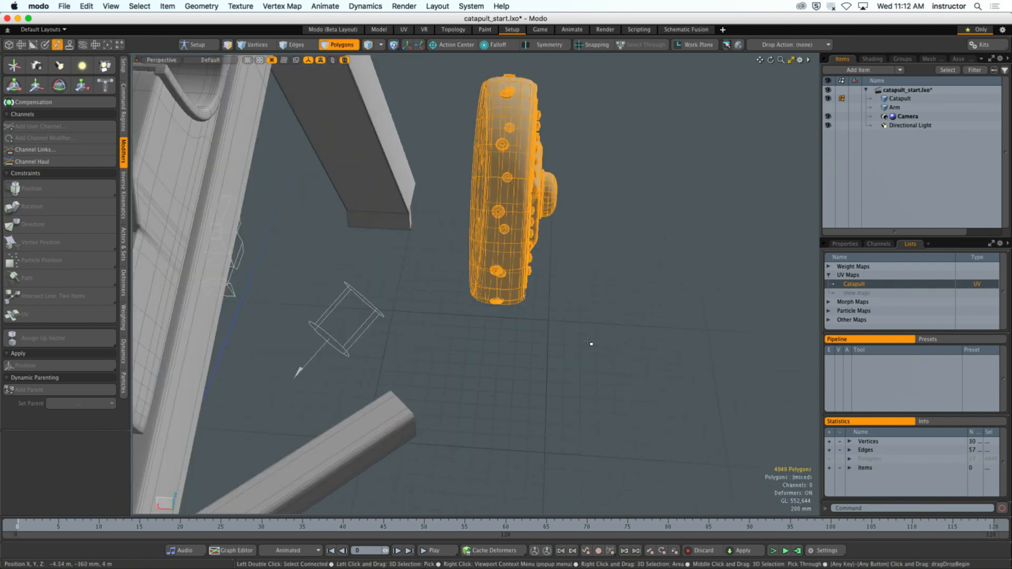
pyautogui.keyDown('alt'); pyautogui.moveTo(580, 323); pyautogui.dragTo(575, 264); pyautogui.keyUp('alt')
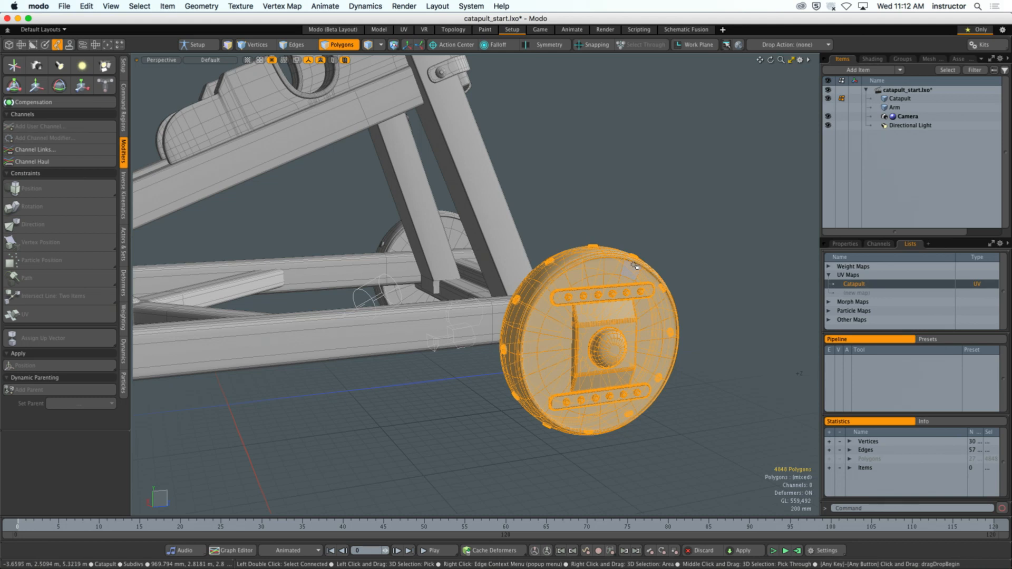
pyautogui.press('Delete')
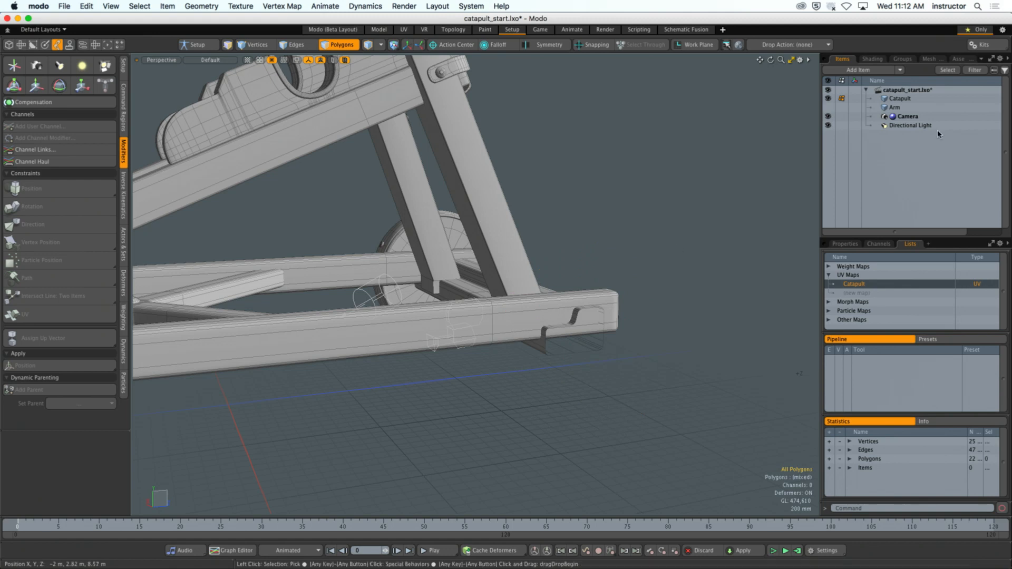
# - Create a new mesh item and paste the cut wheel polygons into it
pyautogui.press('n')
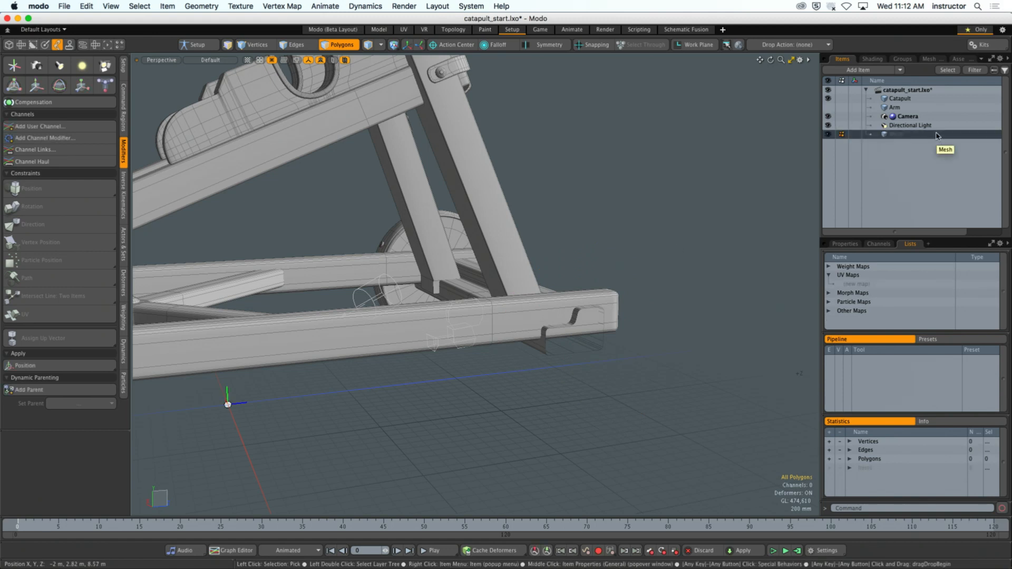
pyautogui.press('super+v')
pyautogui.click(666, 194)
pyautogui.keyDown('alt'); pyautogui.moveTo(667, 194); pyautogui.dragTo(597, 209); pyautogui.keyUp('alt')
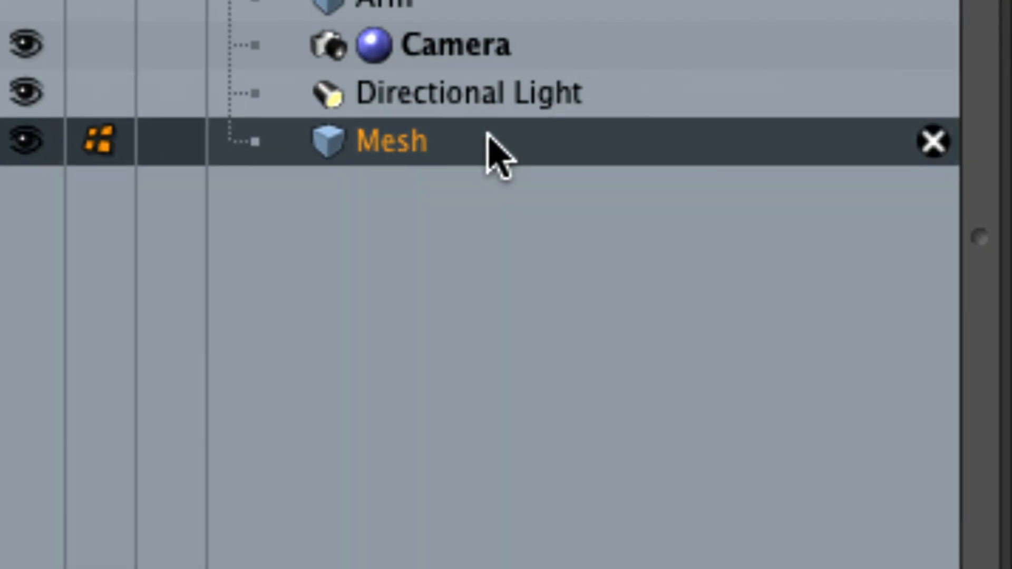
# - Rename the new wheel mesh as Wheel Front - Left
pyautogui.doubleClick(485, 138)
pyautogui.write('Whh')
pyautogui.press('BackSpace')
pyautogui.write('eel ')
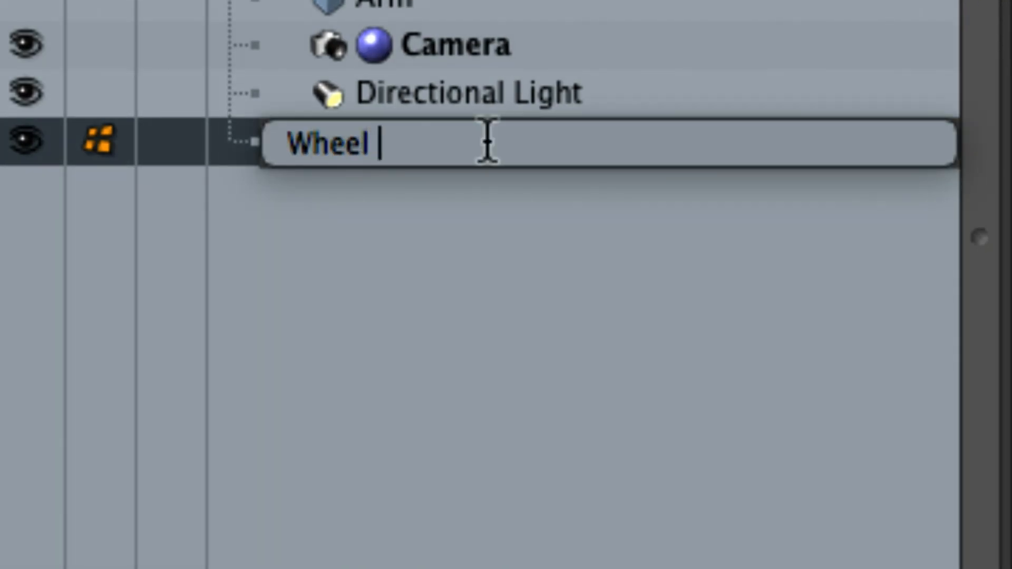
pyautogui.write('Front -')
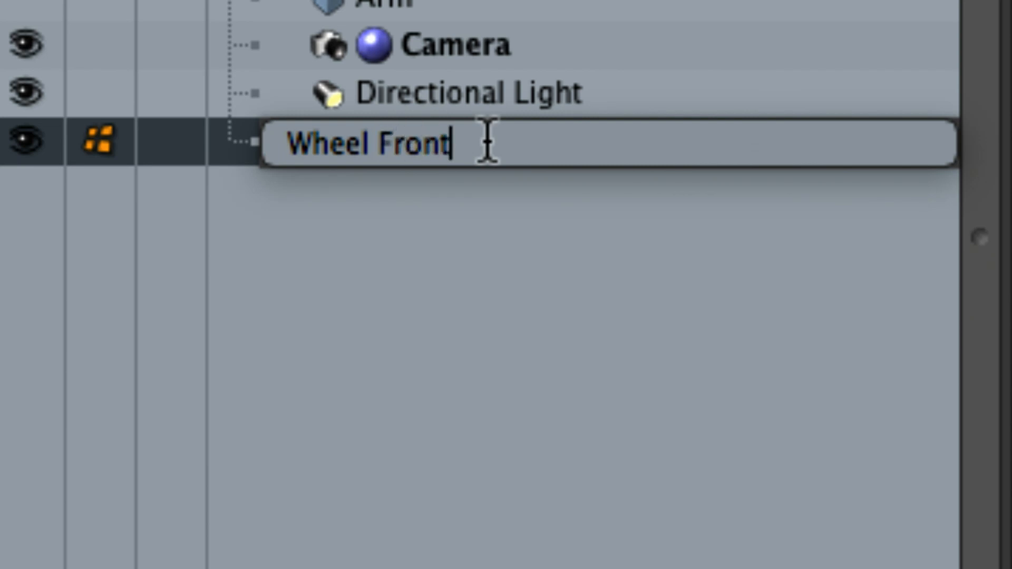
pyautogui.write(' Left')
pyautogui.press('Return')
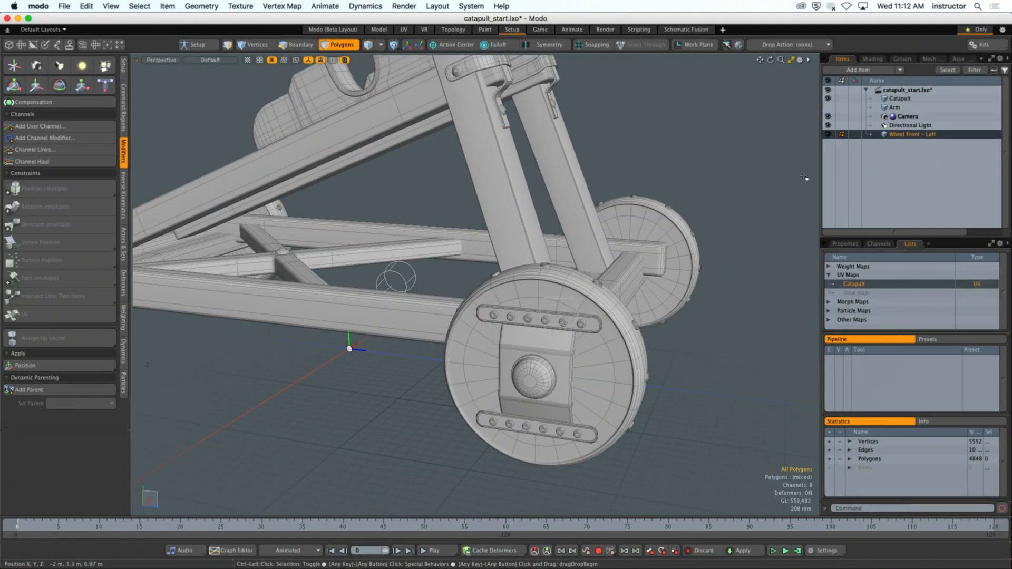
# - Correct the wheel mesh's name to Wheel Front - Right
pyautogui.keyDown('alt'); pyautogui.moveTo(606, 195); pyautogui.dragTo(640, 286); pyautogui.keyUp('alt')
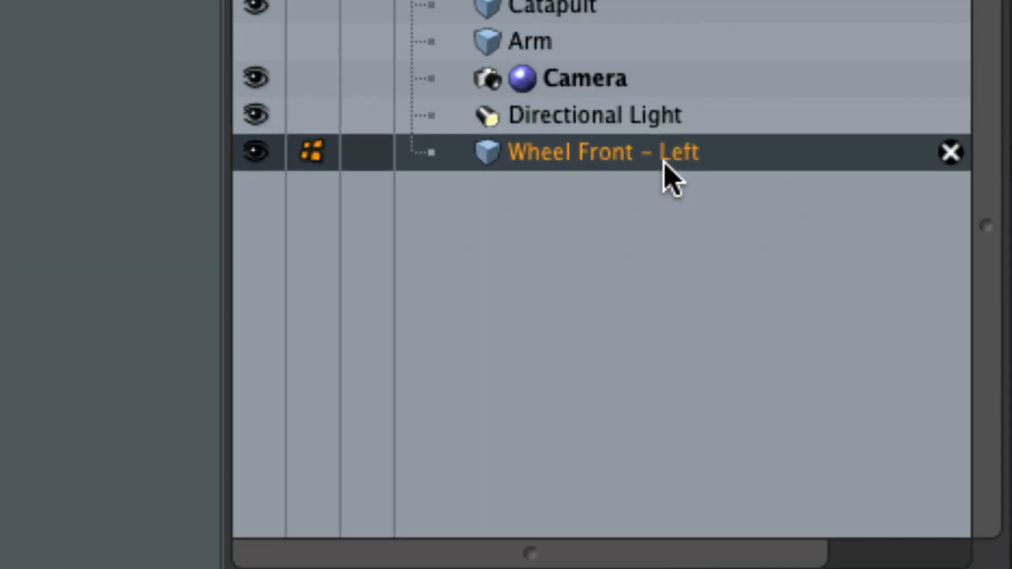
pyautogui.doubleClick(664, 163)
pyautogui.click(653, 156)
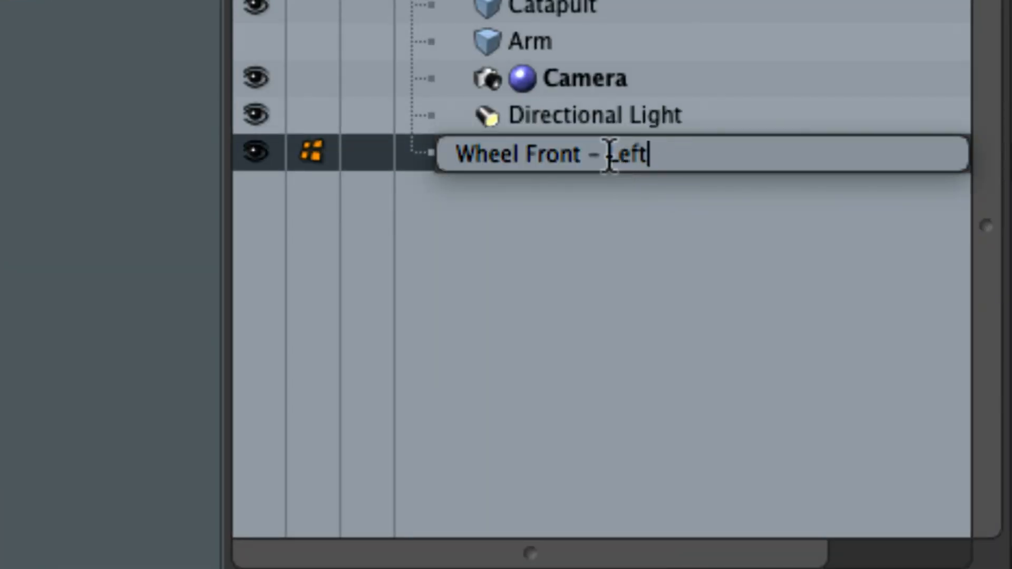
pyautogui.moveTo(607, 154); pyautogui.dragTo(674, 155)
pyautogui.write('Rlght')
pyautogui.press('BackSpace')
pyautogui.press('BackSpace')
pyautogui.press('BackSpace')
pyautogui.press('BackSpace')
pyautogui.write('ight')
pyautogui.press('Return')
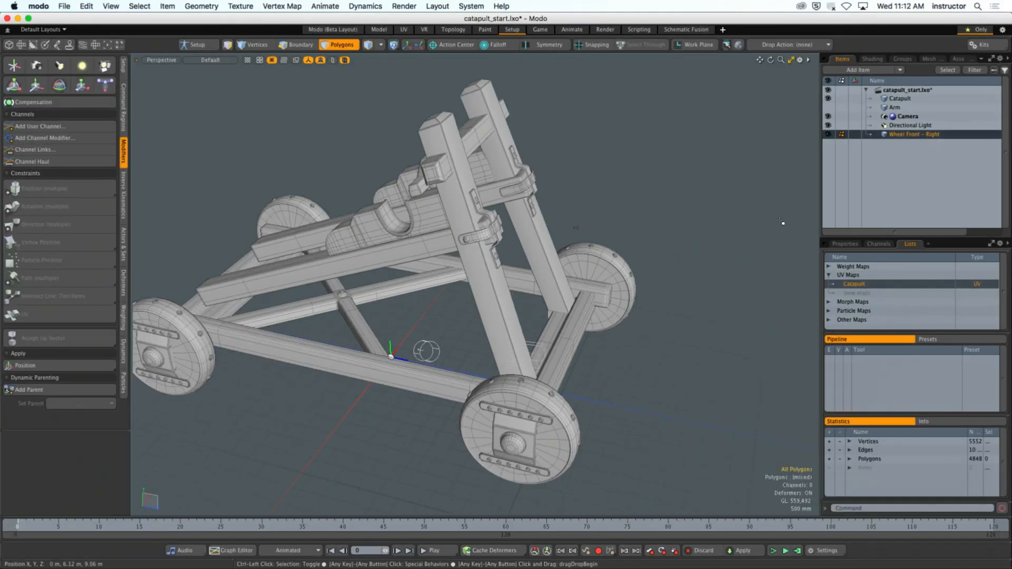
# - Move the wheel mesh's pivot away from its center to -1.5 m on X and compare the two
pyautogui.keyDown('alt'); pyautogui.moveTo(780, 222); pyautogui.dragTo(727, 254); pyautogui.keyUp('alt')
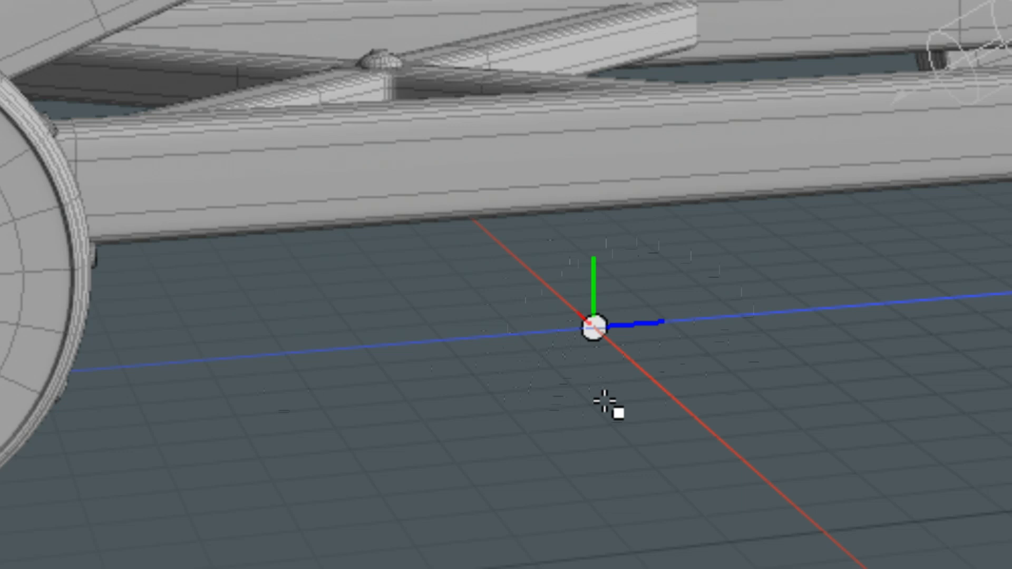
pyautogui.keyDown('ctrl'); pyautogui.keyDown('alt'); pyautogui.moveTo(640, 366); pyautogui.dragTo(579, 366); pyautogui.keyUp('alt'); pyautogui.keyUp('ctrl')
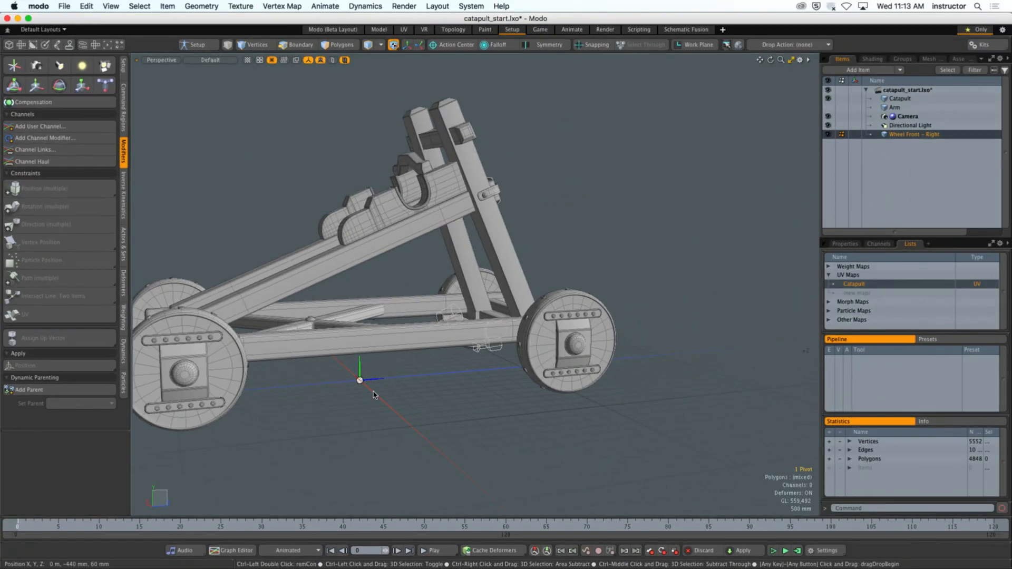
pyautogui.keyDown('alt'); pyautogui.moveTo(373, 394); pyautogui.dragTo(395, 392); pyautogui.keyUp('alt')
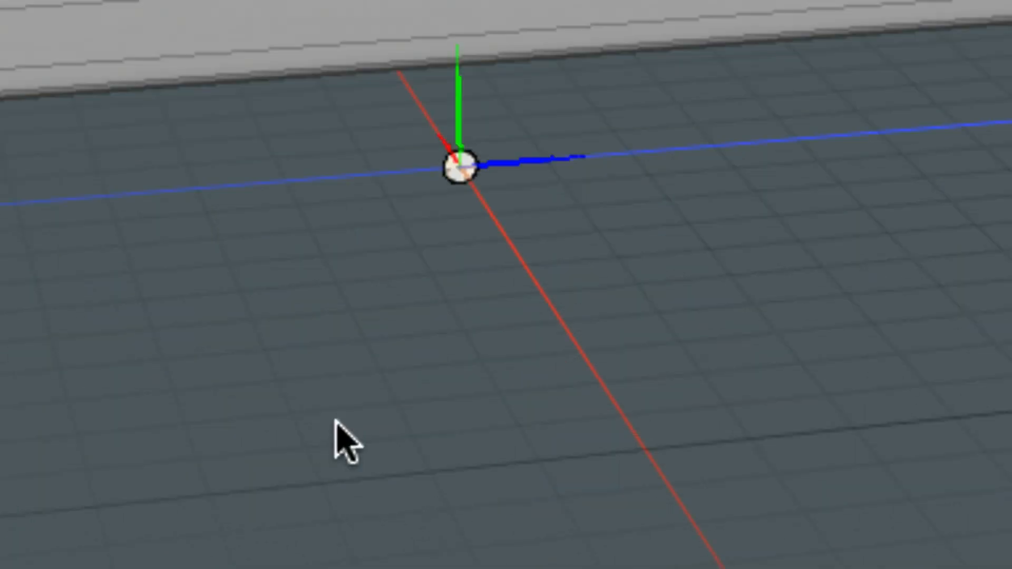
pyautogui.keyDown('alt'); pyautogui.moveTo(355, 337); pyautogui.dragTo(378, 334); pyautogui.keyUp('alt')
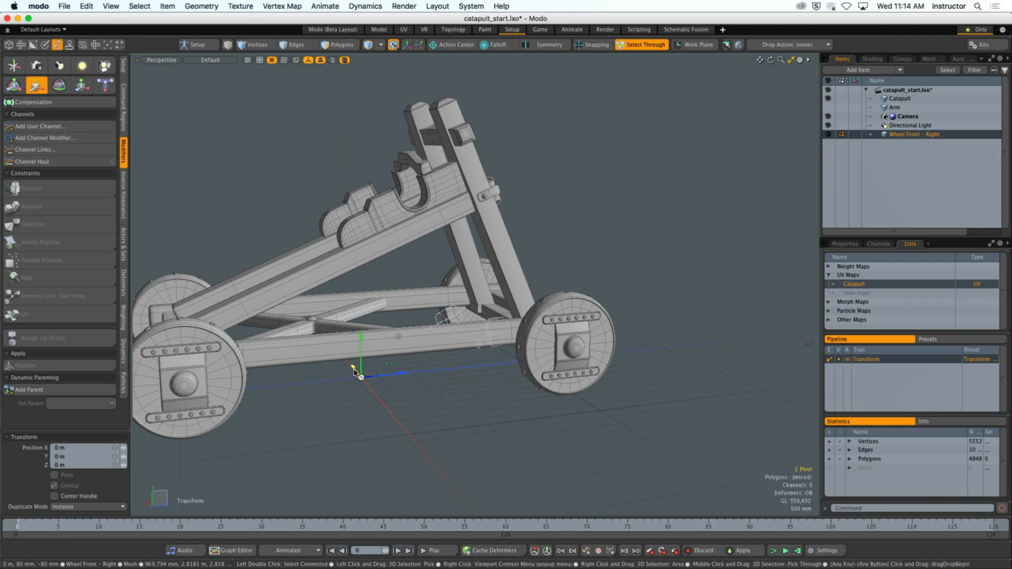
pyautogui.moveTo(354, 372); pyautogui.dragTo(368, 388)
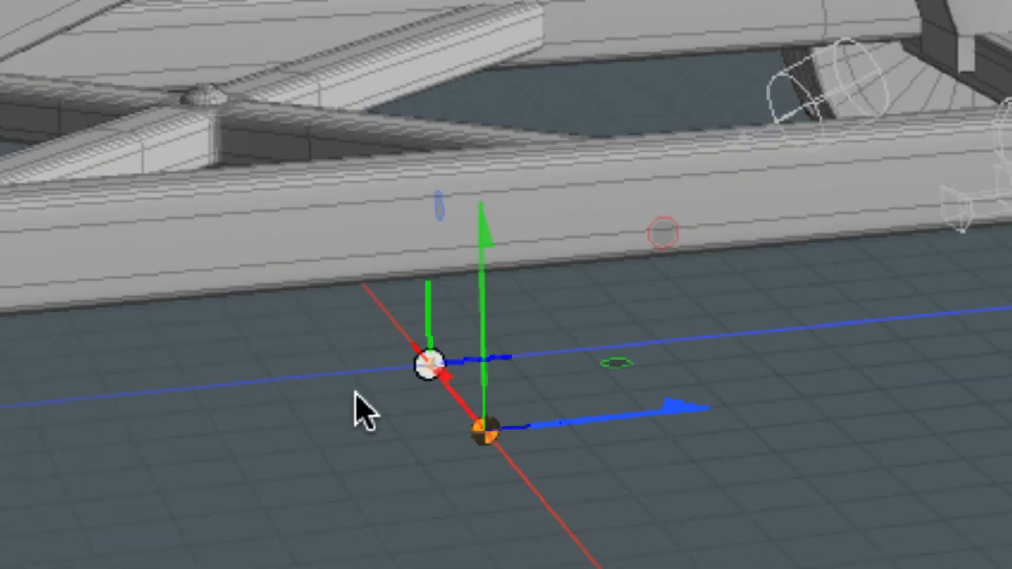
pyautogui.press('q')
pyautogui.keyDown('alt'); pyautogui.moveTo(361, 394); pyautogui.dragTo(363, 395); pyautogui.keyUp('alt')
pyautogui.keyDown('alt'); pyautogui.moveTo(416, 416); pyautogui.dragTo(407, 395); pyautogui.keyUp('alt')
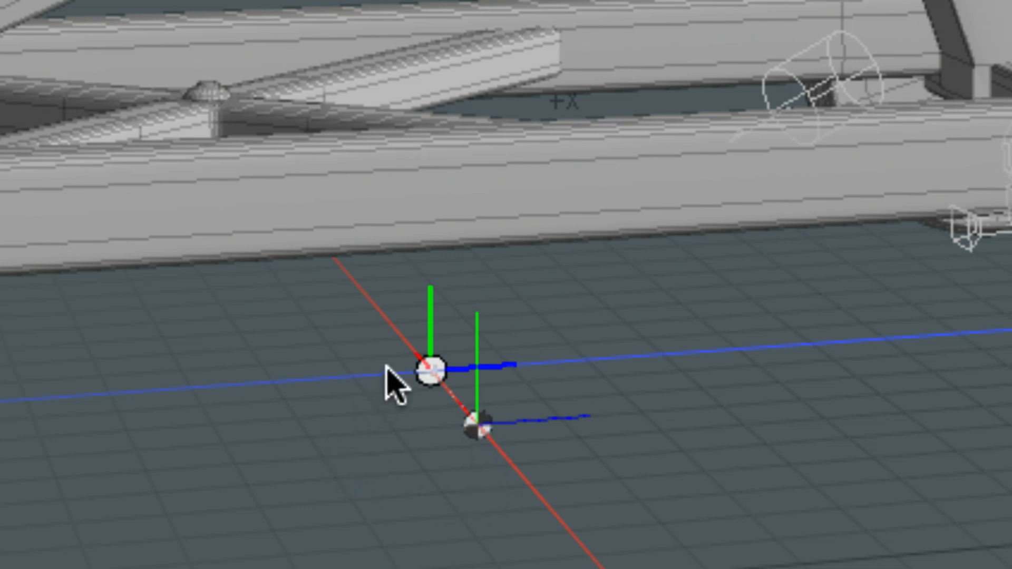
pyautogui.moveTo(339, 497); pyautogui.dragTo(391, 474, button='middle')
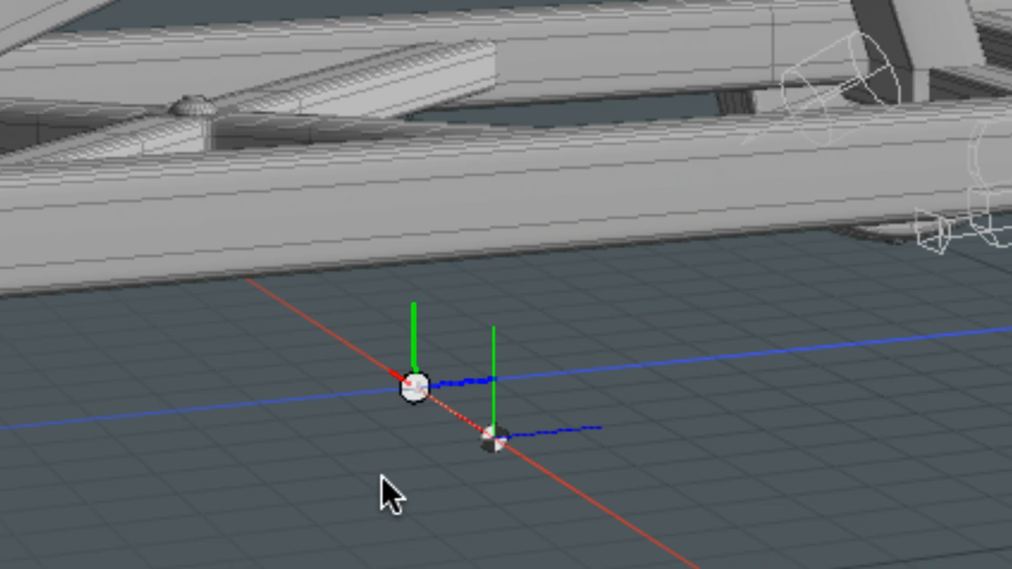
# - Select the displaced pivot of the wheel mesh, and undo the pivot move
pyautogui.click(492, 445)
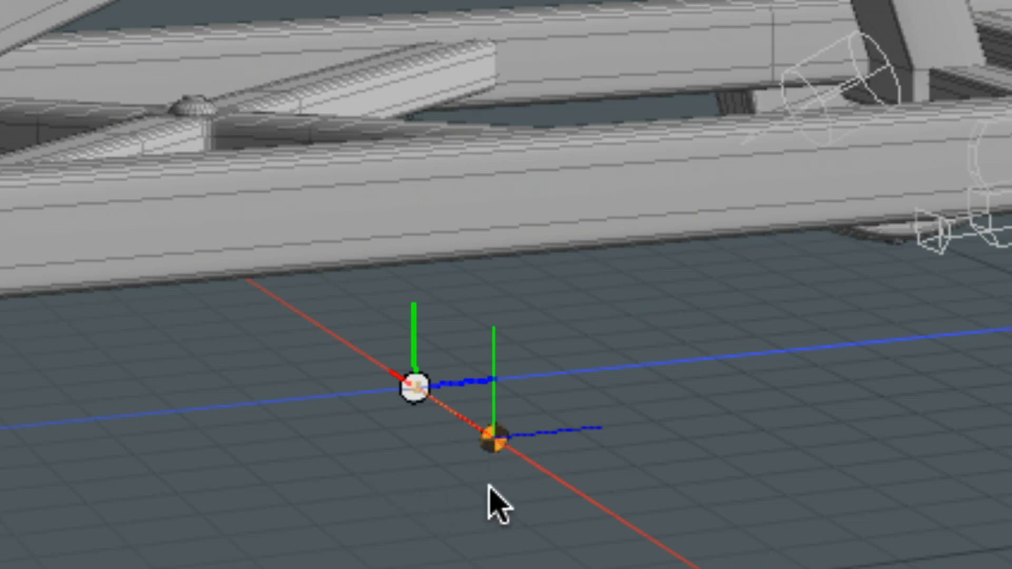
pyautogui.click(491, 476)
pyautogui.press('super+z')
pyautogui.press('super+z')
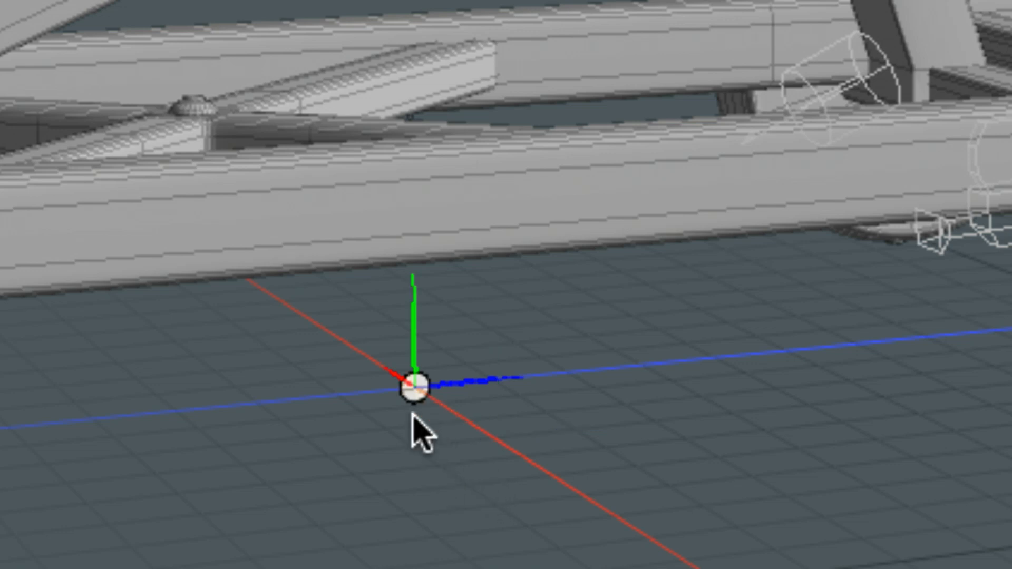
# - Offset the wheel mesh's pivot along the X axis toward the frame, and delete that pivot
pyautogui.moveTo(452, 442)
pyautogui.keyDown('alt'); pyautogui.mouseDown()
pyautogui.moveTo(472, 444)
pyautogui.moveTo(466, 439)
pyautogui.mouseUp(); pyautogui.keyUp('alt')
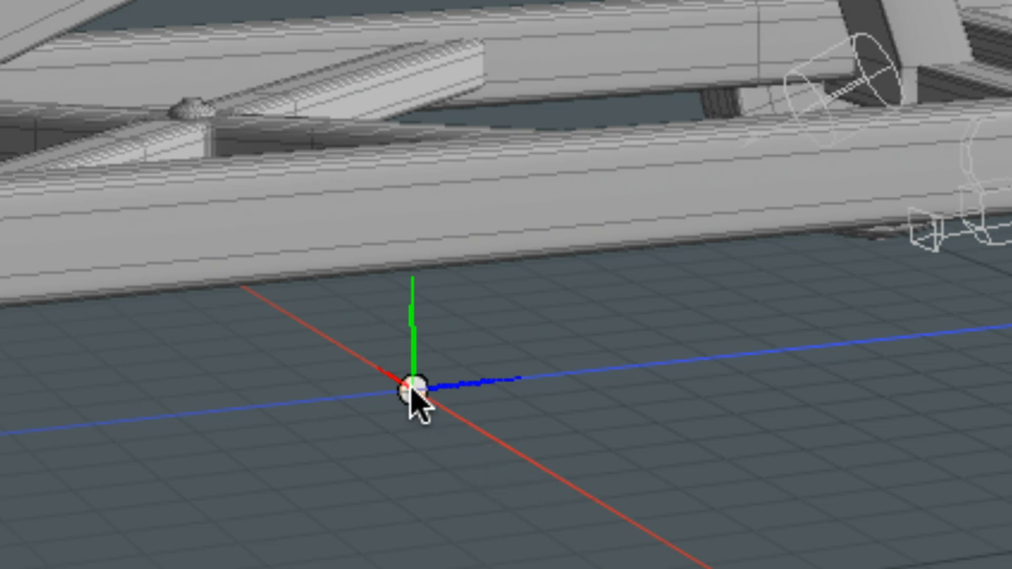
pyautogui.press('w')
pyautogui.moveTo(357, 350); pyautogui.dragTo(258, 291)
pyautogui.click(415, 425)
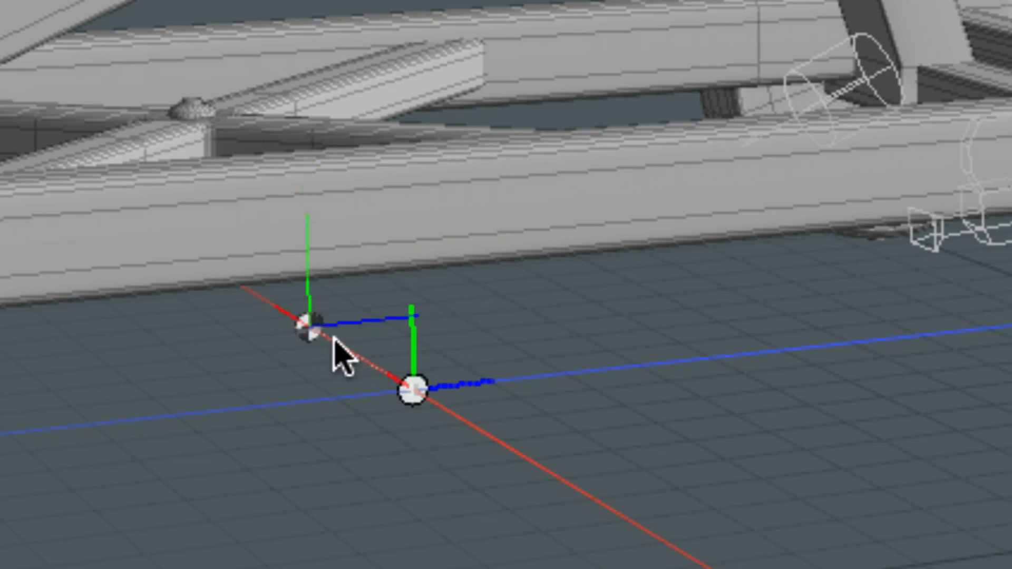
pyautogui.click(425, 420)
pyautogui.press('Delete')
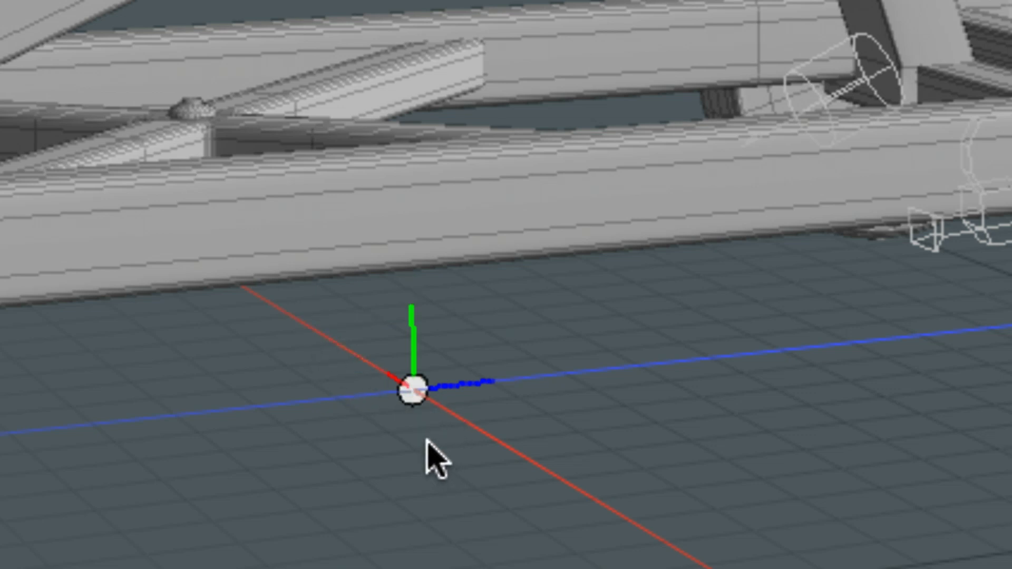
# - Try moving the wheel mesh's center to 2.62 m on X, and undo the move
pyautogui.click(414, 392)
pyautogui.moveTo(399, 394); pyautogui.dragTo(264, 298)
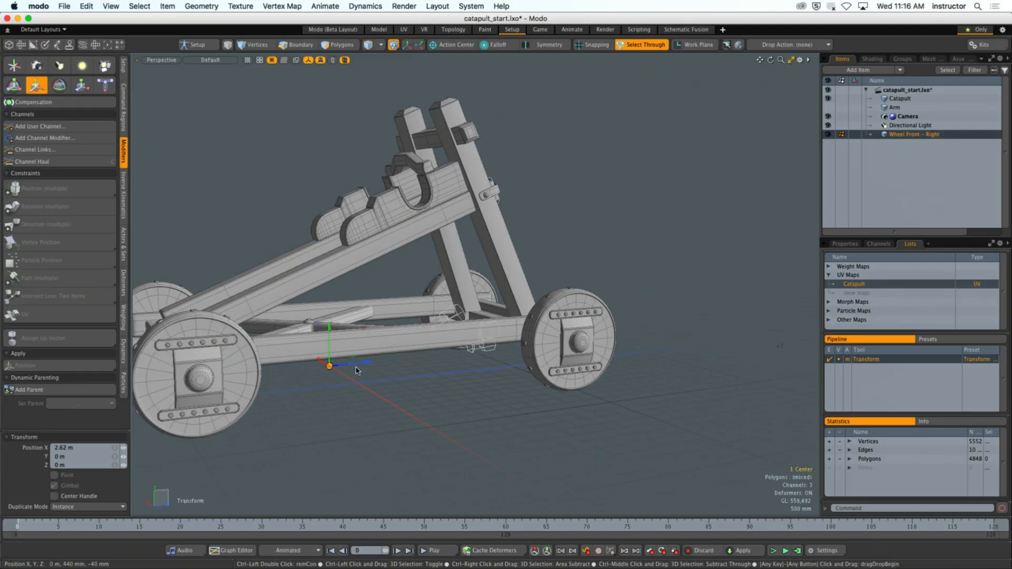
pyautogui.keyDown('alt'); pyautogui.moveTo(414, 324); pyautogui.dragTo(391, 340); pyautogui.keyUp('alt')
pyautogui.press('super+z')
pyautogui.press('space')
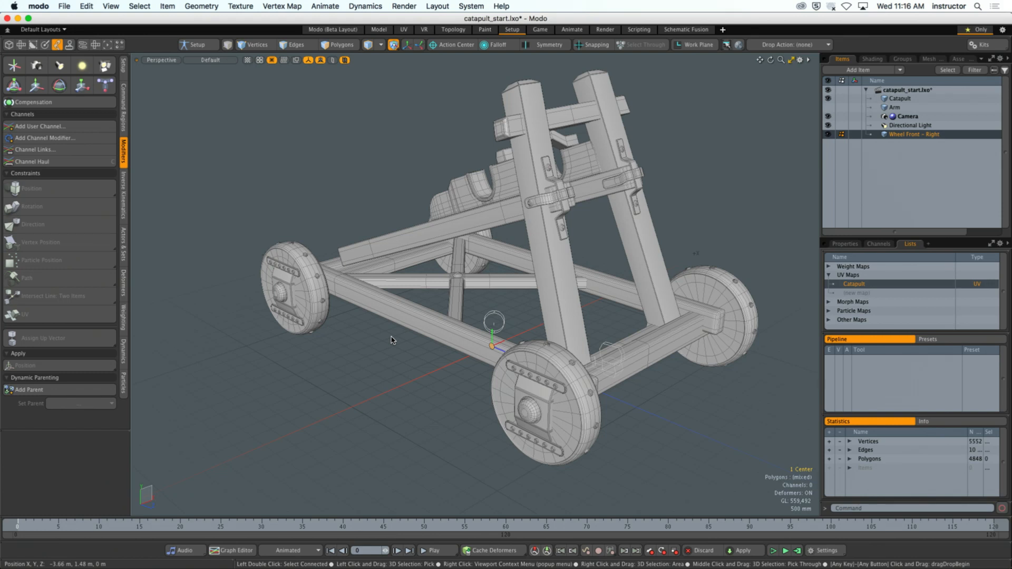
# - Try rotating the wheel mesh's center about X with the Transform tool, and undo the rotation
pyautogui.press('y')
pyautogui.keyDown('alt'); pyautogui.moveTo(441, 361); pyautogui.dragTo(489, 382); pyautogui.keyUp('alt')
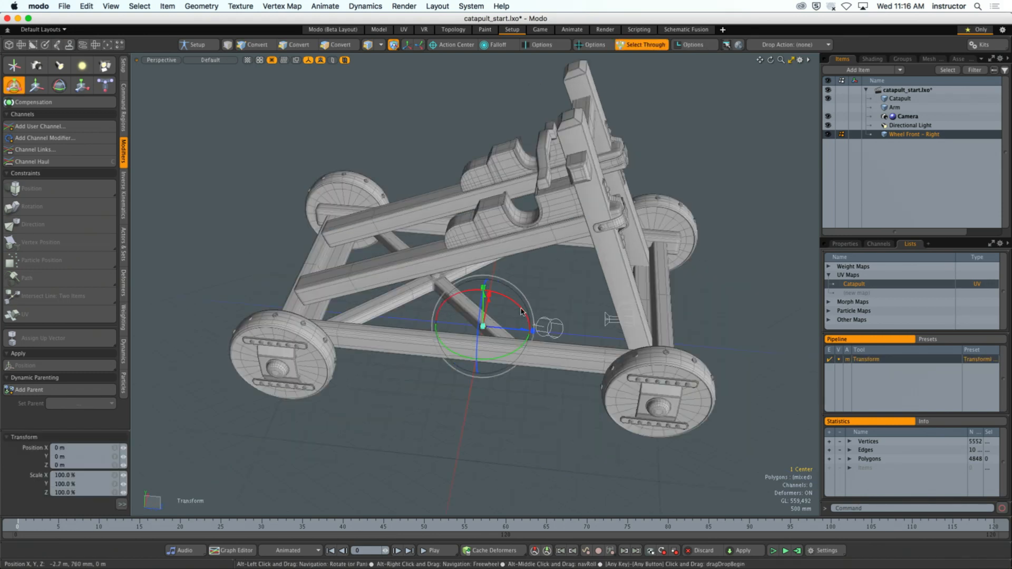
pyautogui.moveTo(521, 308); pyautogui.dragTo(563, 311)
pyautogui.press('super+z')
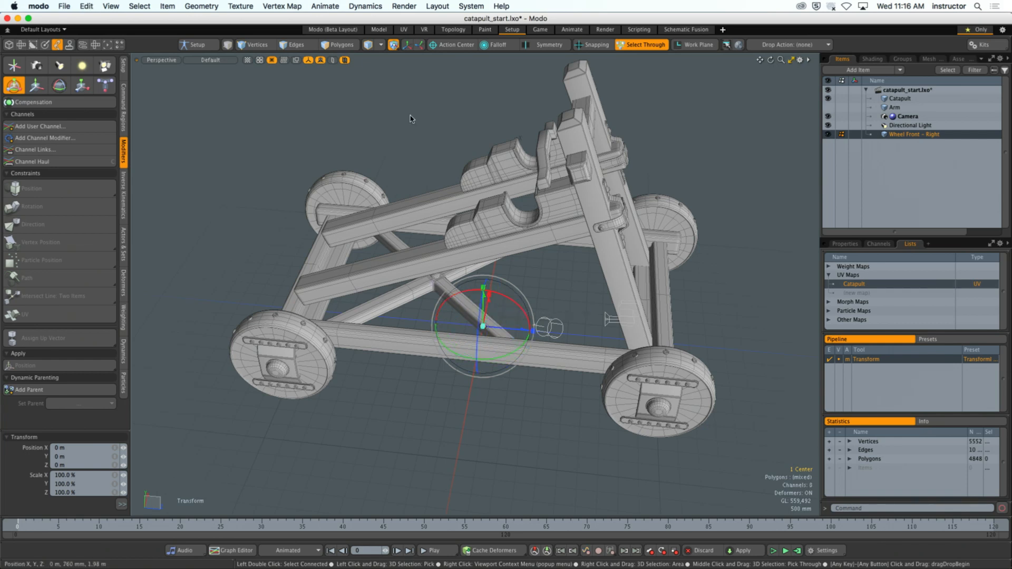
# - Try rotating the whole Wheel Front - Right item with the Transform tool, and undo the rotation
pyautogui.press('q')
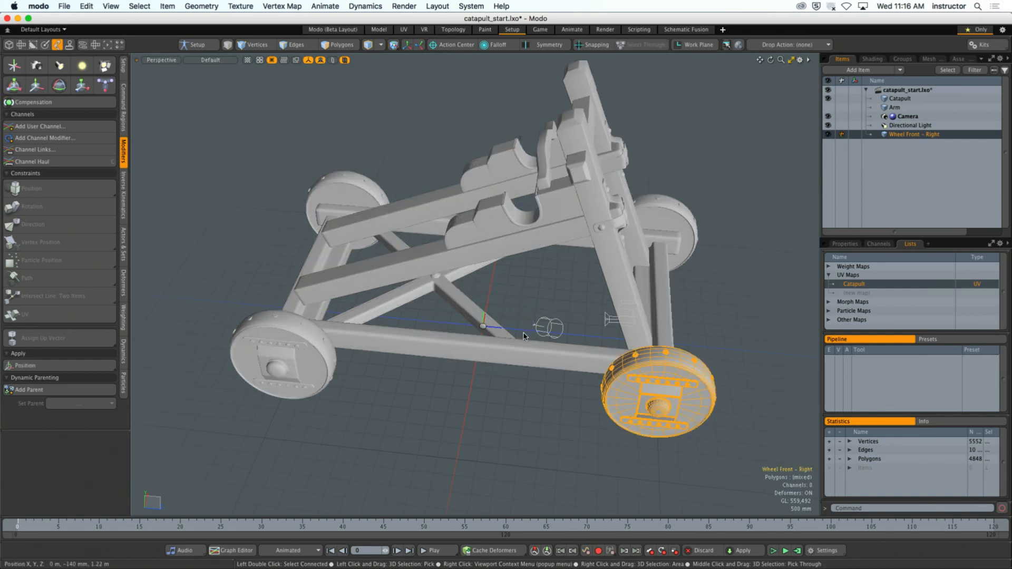
pyautogui.press('y')
pyautogui.moveTo(521, 311); pyautogui.dragTo(503, 264)
pyautogui.press('super+z')
pyautogui.press('space')
# - Enter Center selection mode with the center of Wheel Front - Right selected
pyautogui.click(519, 296)
pyautogui.keyDown('alt'); pyautogui.keyDown('shift'); pyautogui.moveTo(639, 325); pyautogui.dragTo(527, 303); pyautogui.keyUp('shift'); pyautogui.keyUp('alt')
pyautogui.keyDown('ctrl'); pyautogui.keyDown('alt'); pyautogui.moveTo(527, 303); pyautogui.dragTo(543, 327); pyautogui.keyUp('alt'); pyautogui.keyUp('ctrl')
pyautogui.keyDown('alt'); pyautogui.keyDown('shift'); pyautogui.moveTo(543, 327); pyautogui.dragTo(496, 352); pyautogui.keyUp('shift'); pyautogui.keyUp('alt')
pyautogui.click(621, 361)
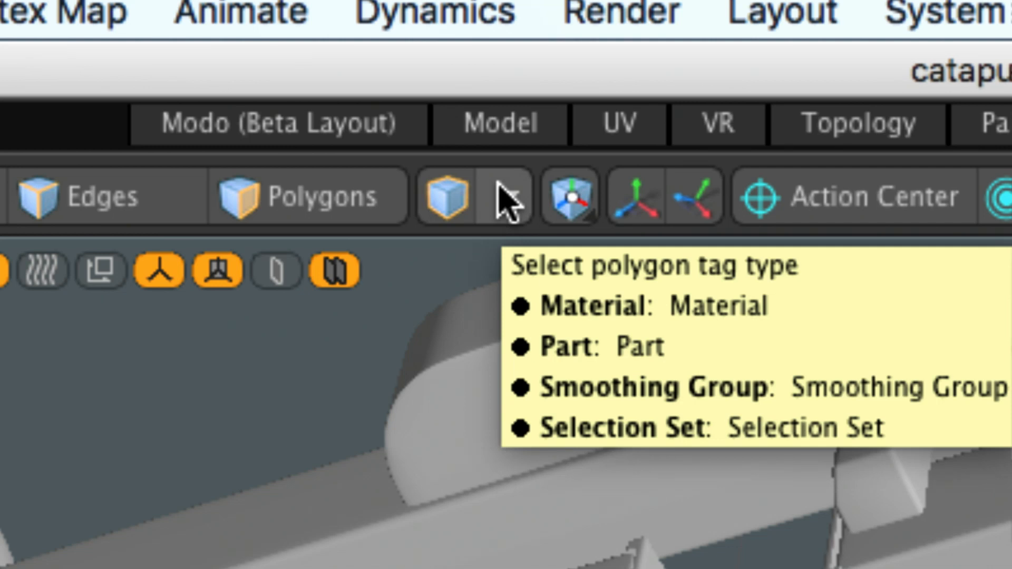
pyautogui.press('6')
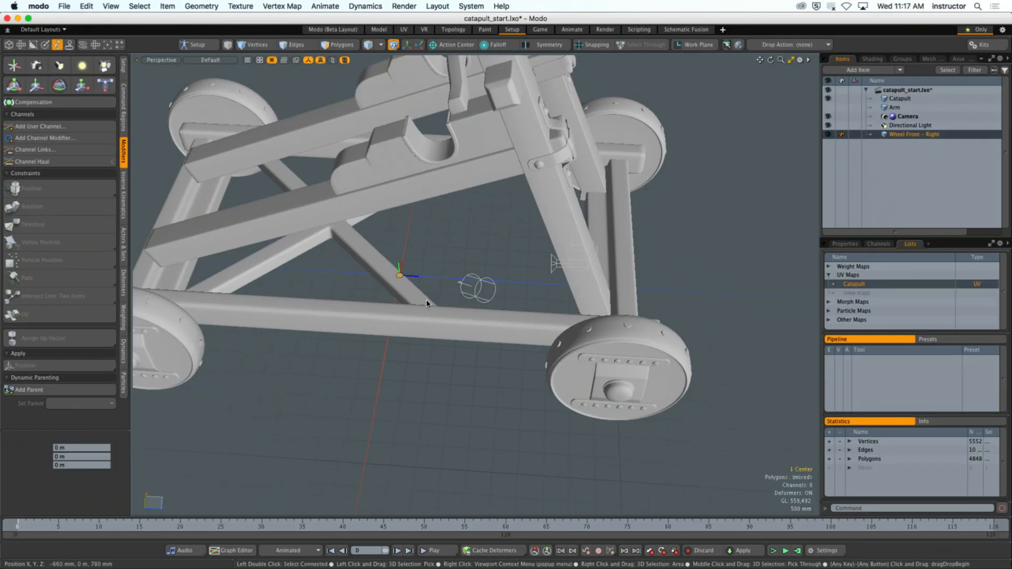
# - Move the center of Wheel Front - Right under the wheel to about -3.345 m on X and 4.78 m on Z
pyautogui.press('w')
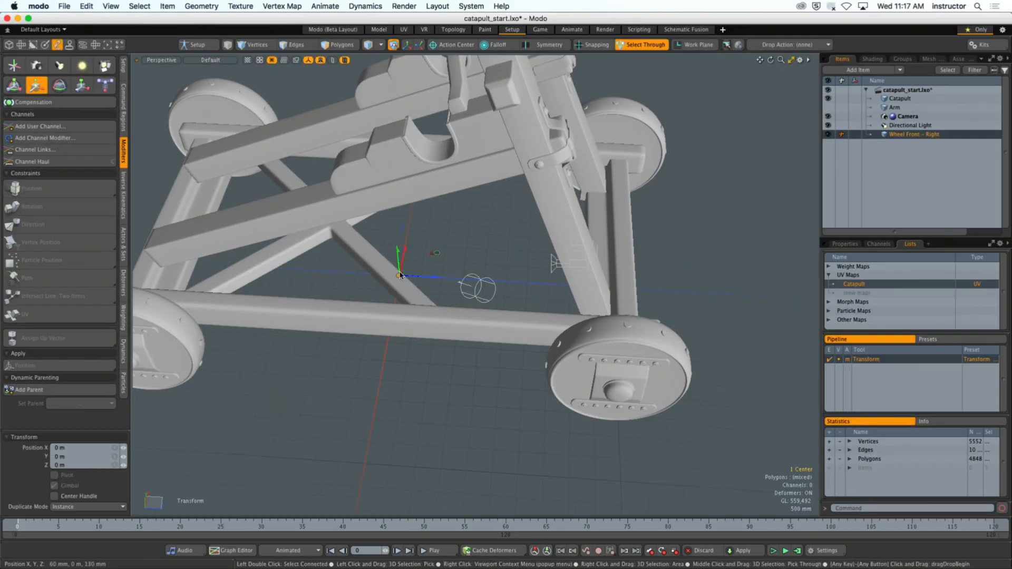
pyautogui.keyDown('alt'); pyautogui.moveTo(627, 303); pyautogui.dragTo(535, 280); pyautogui.keyUp('alt')
pyautogui.press('KP_3')
pyautogui.keyDown('alt'); pyautogui.keyDown('shift'); pyautogui.moveTo(436, 310); pyautogui.dragTo(616, 223); pyautogui.keyUp('shift'); pyautogui.keyUp('alt')
pyautogui.hotkey('ctrl', 'space')
pyautogui.click(444, 353)
pyautogui.keyDown('alt'); pyautogui.keyDown('shift'); pyautogui.moveTo(660, 322); pyautogui.dragTo(444, 357); pyautogui.keyUp('shift'); pyautogui.keyUp('alt')
pyautogui.scroll(10, 410, 356)
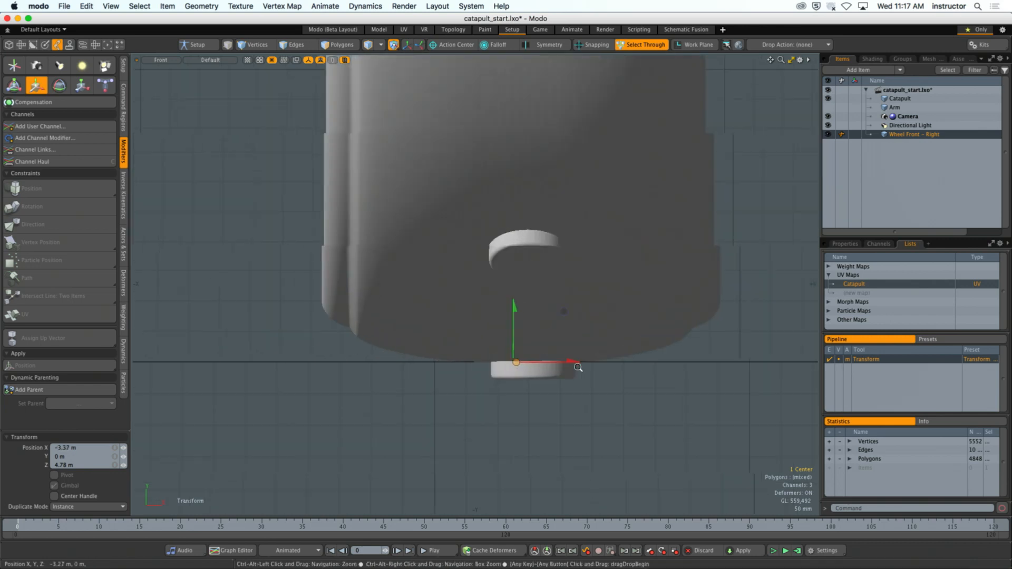
pyautogui.moveTo(532, 361); pyautogui.dragTo(547, 362)
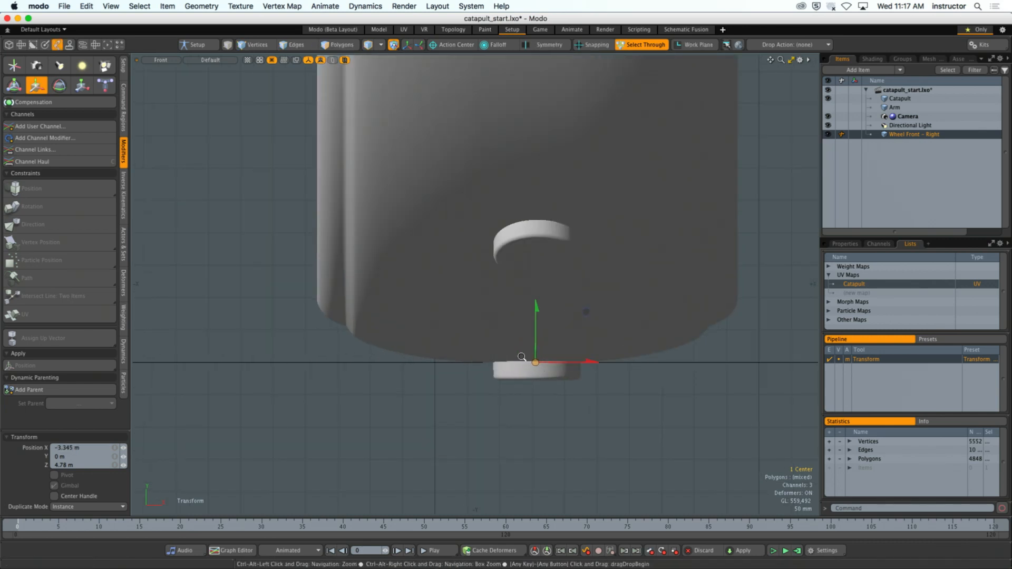
# - Raise the center of Wheel Front - Right along Y to the middle of the wheel's round hub
pyautogui.scroll(-2, 526, 360)
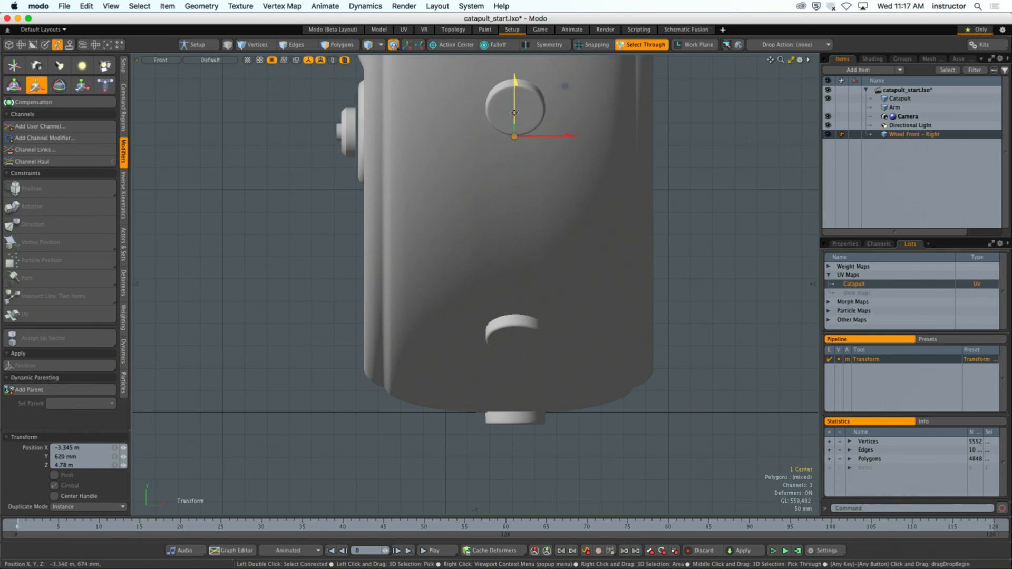
pyautogui.keyDown('alt'); pyautogui.keyDown('shift'); pyautogui.moveTo(514, 115); pyautogui.dragTo(515, 191); pyautogui.keyUp('shift'); pyautogui.keyUp('alt')
pyautogui.keyDown('alt'); pyautogui.moveTo(374, 235); pyautogui.dragTo(381, 237, button='middle'); pyautogui.keyUp('alt')
pyautogui.keyDown('alt'); pyautogui.keyDown('shift'); pyautogui.moveTo(565, 179); pyautogui.dragTo(527, 81); pyautogui.keyUp('shift'); pyautogui.keyUp('alt')
pyautogui.scroll(-3, 505, 326)
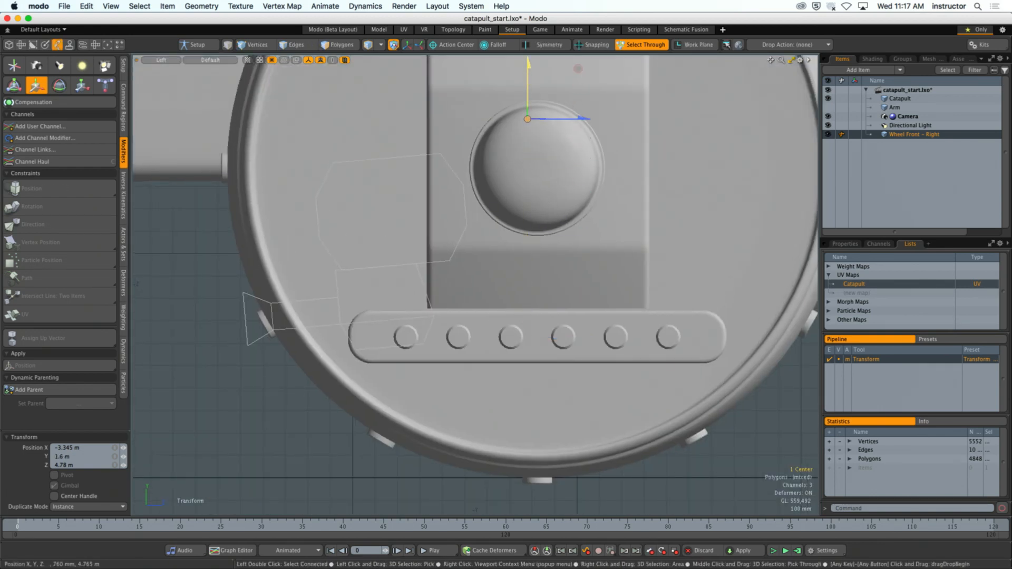
pyautogui.scroll(-1, 529, 147)
pyautogui.keyDown('alt'); pyautogui.keyDown('shift'); pyautogui.moveTo(529, 148); pyautogui.dragTo(532, 169); pyautogui.keyUp('shift'); pyautogui.keyUp('alt')
# - Test the new center by rotating the Wheel Front - Right item about X with the Transform tool, and undo the rotation
pyautogui.hotkey('ctrl', 'space')
pyautogui.click(572, 258)
pyautogui.scroll(-3, 577, 259)
pyautogui.keyDown('alt'); pyautogui.moveTo(595, 266); pyautogui.dragTo(644, 274); pyautogui.keyUp('alt')
pyautogui.press('q')
pyautogui.press('5')
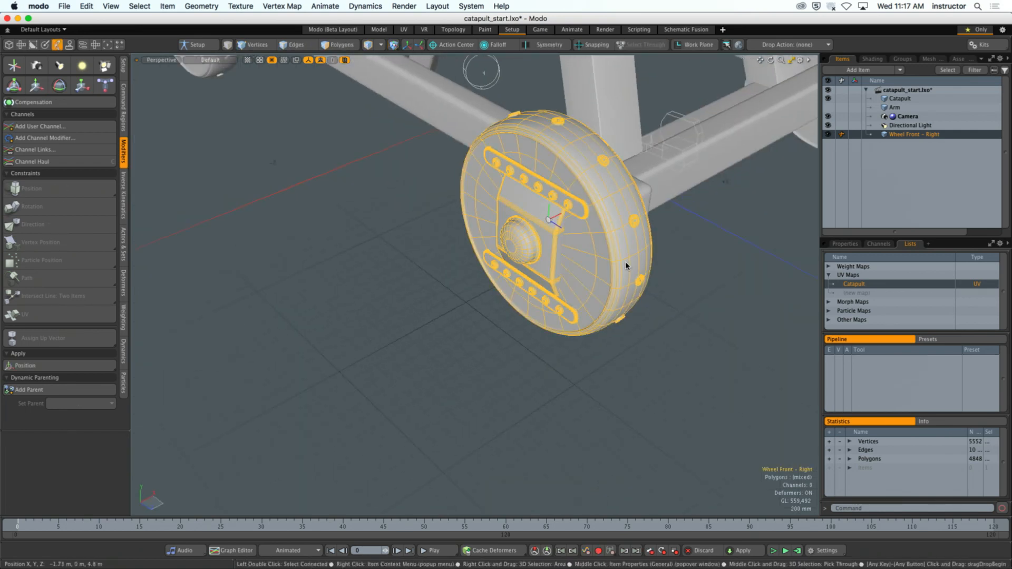
pyautogui.press('y')
pyautogui.moveTo(586, 225); pyautogui.dragTo(561, 304)
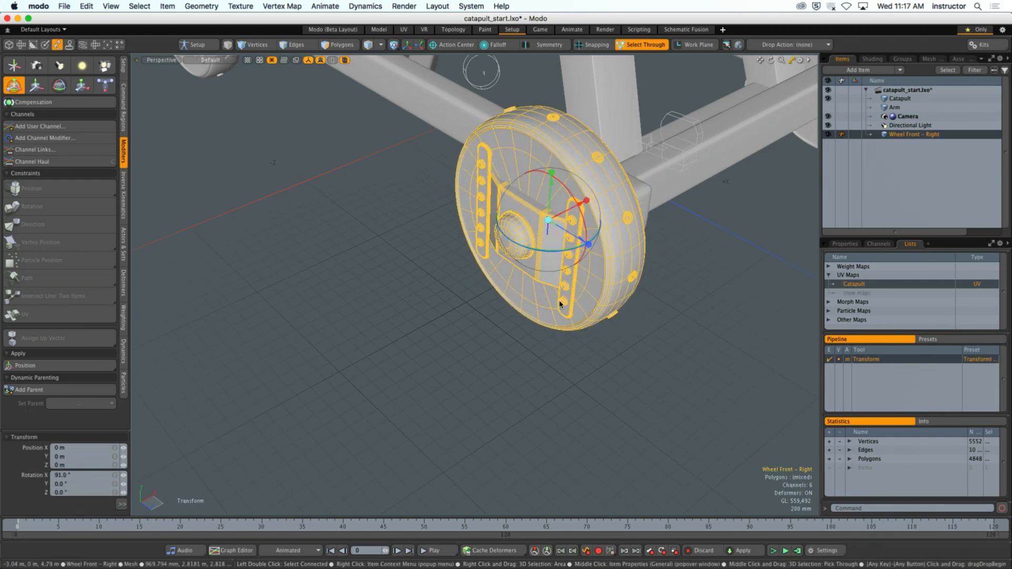
pyautogui.press('super+z')
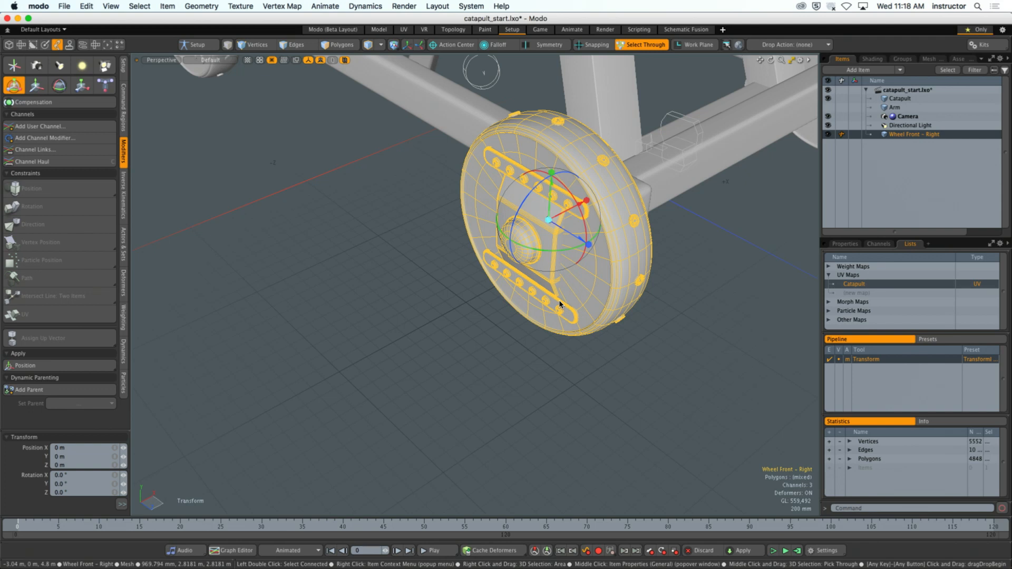
# - Deselect the wheel and turn off Show Lights in the 3D viewport's visibility properties
pyautogui.click(679, 248)
pyautogui.keyDown('alt'); pyautogui.moveTo(679, 248); pyautogui.dragTo(641, 235); pyautogui.keyUp('alt')
pyautogui.keyDown('alt'); pyautogui.keyDown('shift'); pyautogui.moveTo(640, 235); pyautogui.dragTo(619, 293); pyautogui.keyUp('shift'); pyautogui.keyUp('alt')
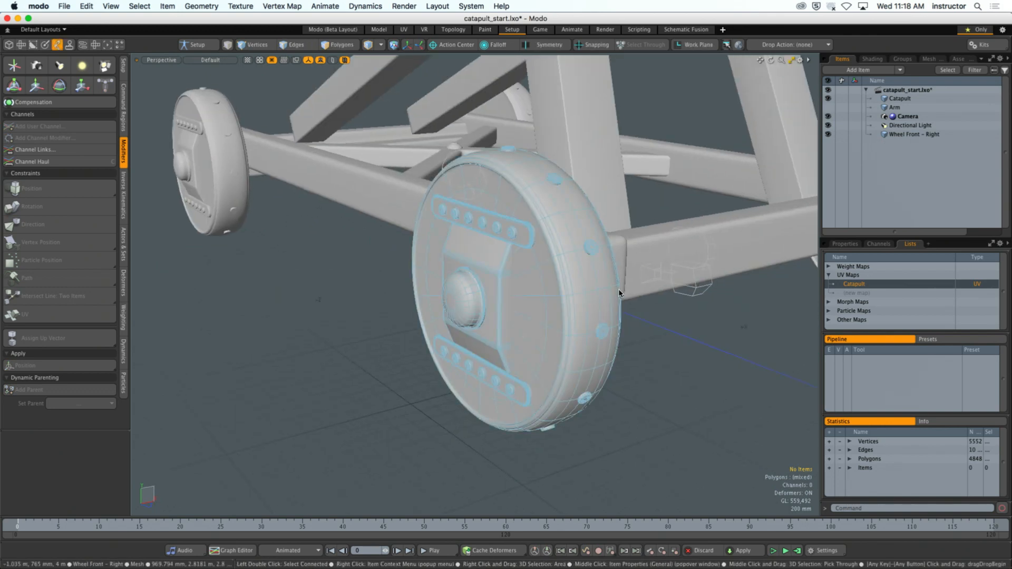
pyautogui.keyDown('alt'); pyautogui.moveTo(619, 293); pyautogui.dragTo(527, 316); pyautogui.keyUp('alt')
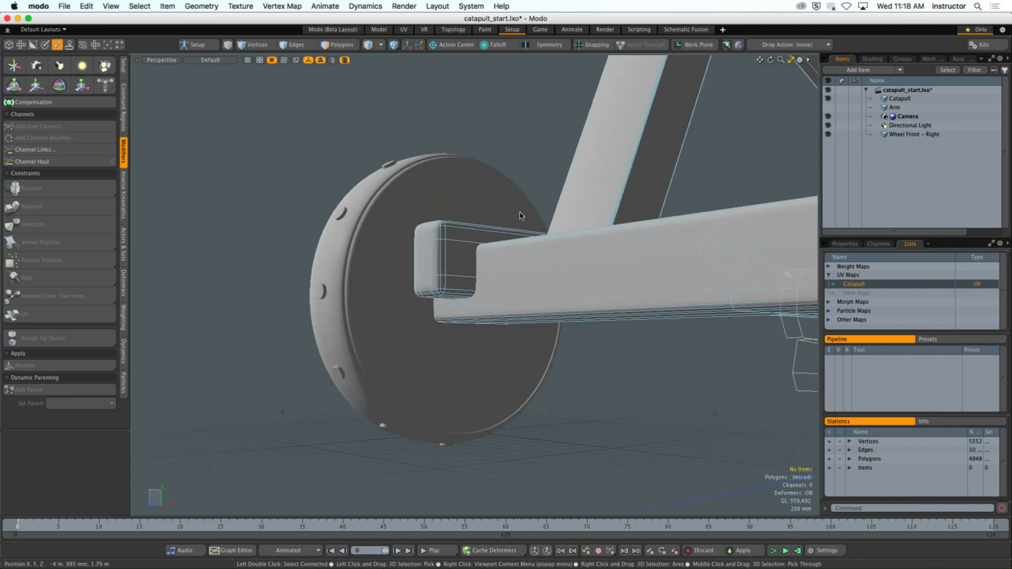
pyautogui.click(471, 222)
pyautogui.click(493, 138)
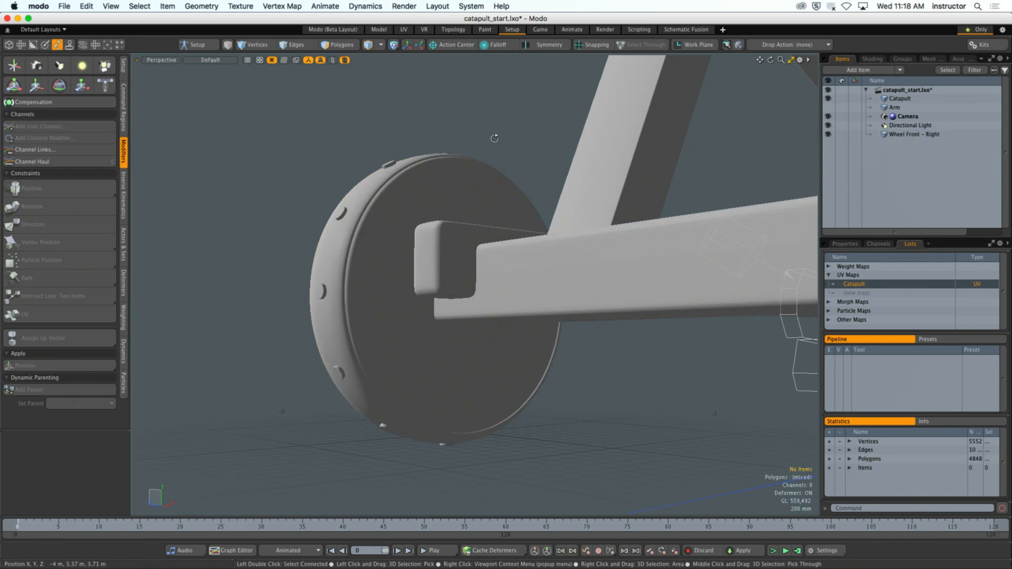
pyautogui.keyDown('alt'); pyautogui.moveTo(493, 137); pyautogui.dragTo(491, 151); pyautogui.keyUp('alt')
pyautogui.press('o')
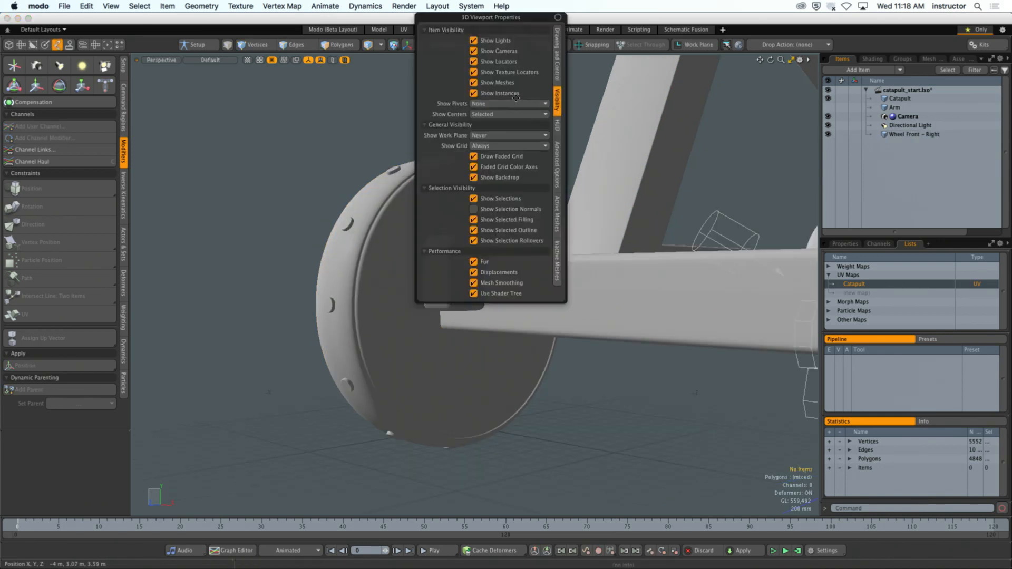
pyautogui.click(495, 41)
# - Select the edge loop running around the middle of the tread on Wheel Front - Right
pyautogui.keyDown('alt'); pyautogui.moveTo(487, 121); pyautogui.dragTo(706, 176); pyautogui.keyUp('alt')
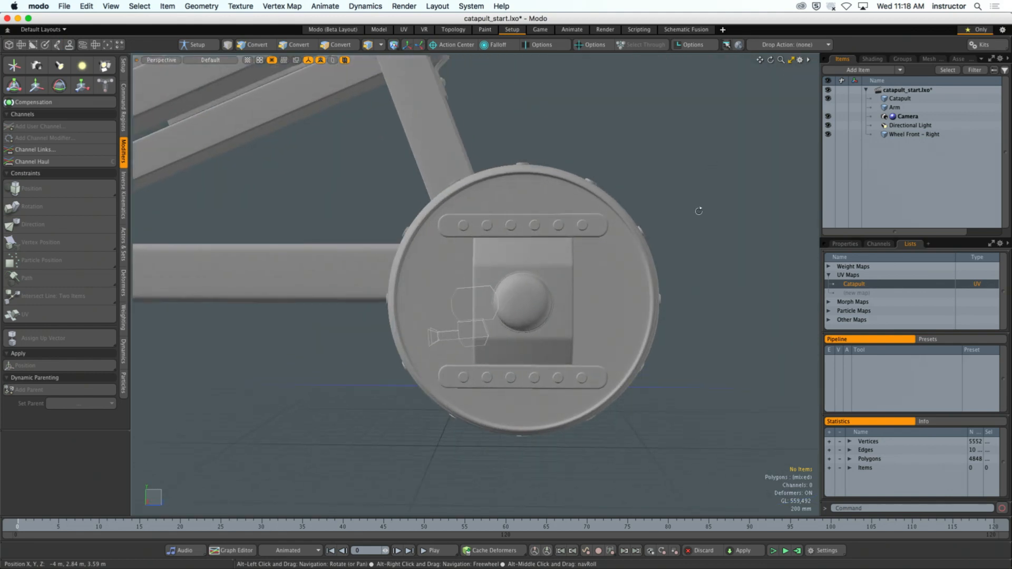
pyautogui.click(604, 307)
pyautogui.keyDown('alt'); pyautogui.moveTo(604, 307); pyautogui.dragTo(490, 287); pyautogui.keyUp('alt')
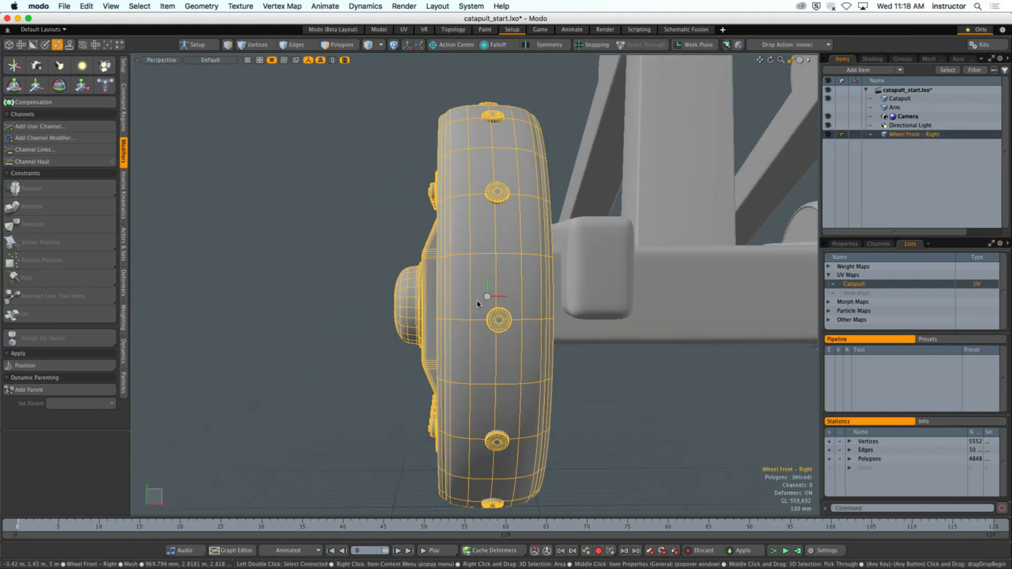
pyautogui.press('2')
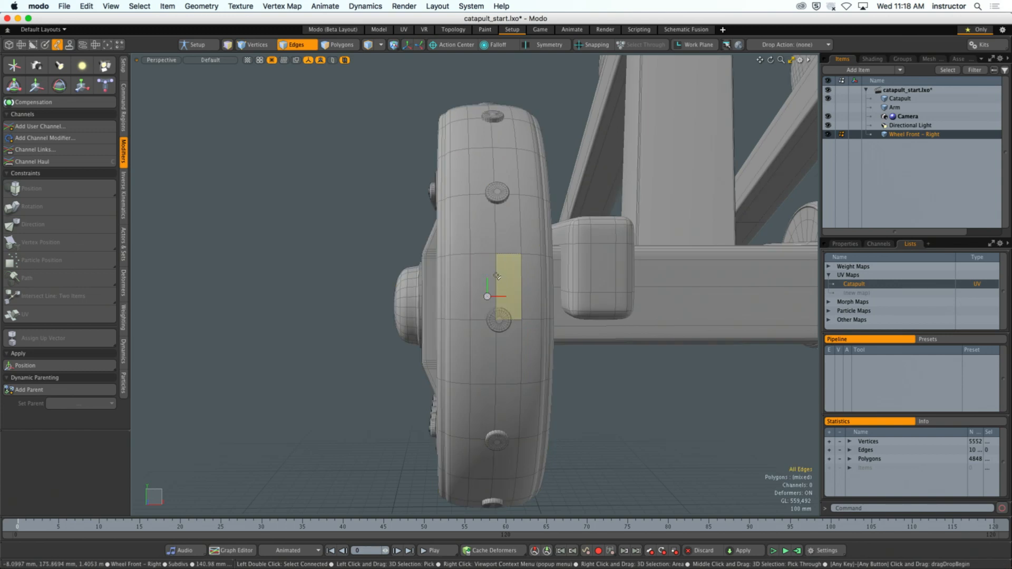
pyautogui.doubleClick(496, 280)
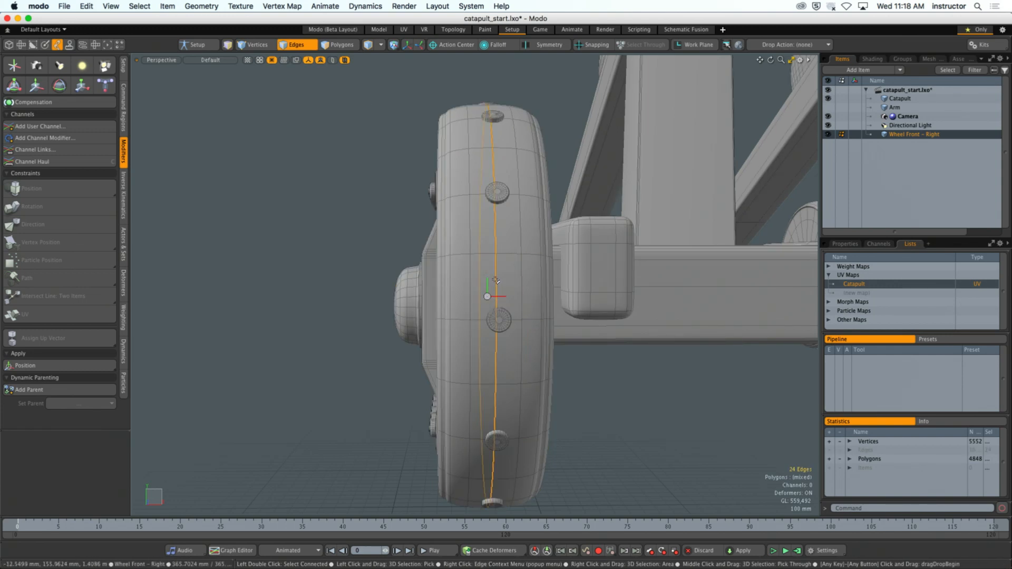
pyautogui.keyDown('alt'); pyautogui.moveTo(496, 280); pyautogui.dragTo(556, 280); pyautogui.keyUp('alt')
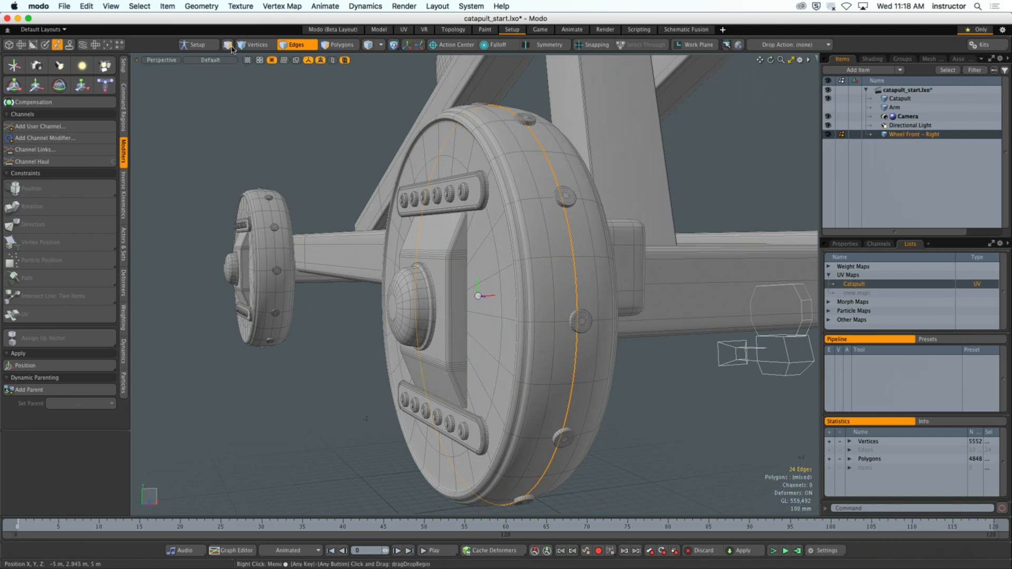
pyautogui.keyDown('alt'); pyautogui.moveTo(676, 323); pyautogui.dragTo(664, 349); pyautogui.keyUp('alt')
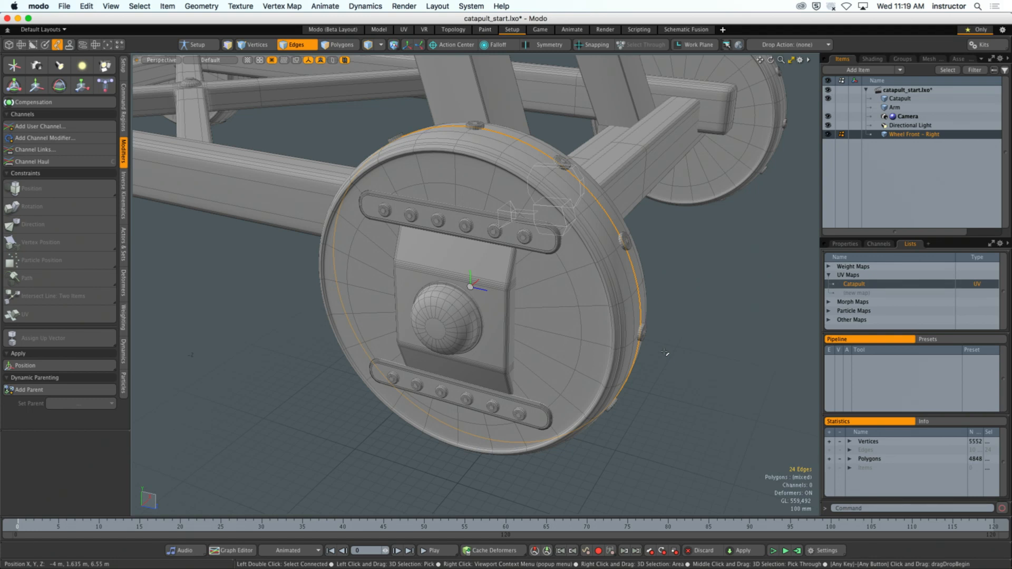
pyautogui.keyDown('alt'); pyautogui.moveTo(661, 333); pyautogui.dragTo(553, 330); pyautogui.keyUp('alt')
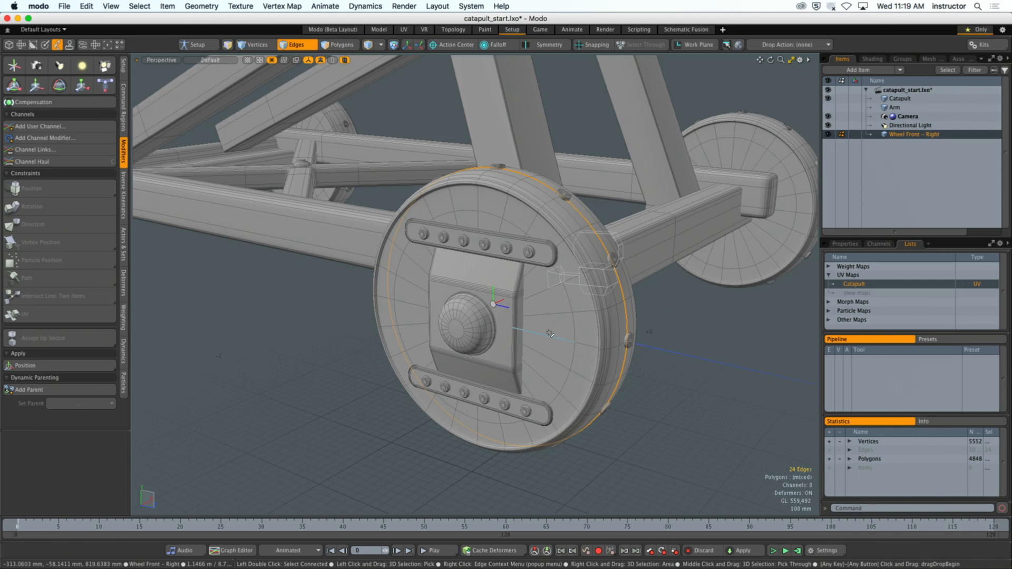
pyautogui.keyDown('alt'); pyautogui.moveTo(550, 333); pyautogui.dragTo(508, 272); pyautogui.keyUp('alt')
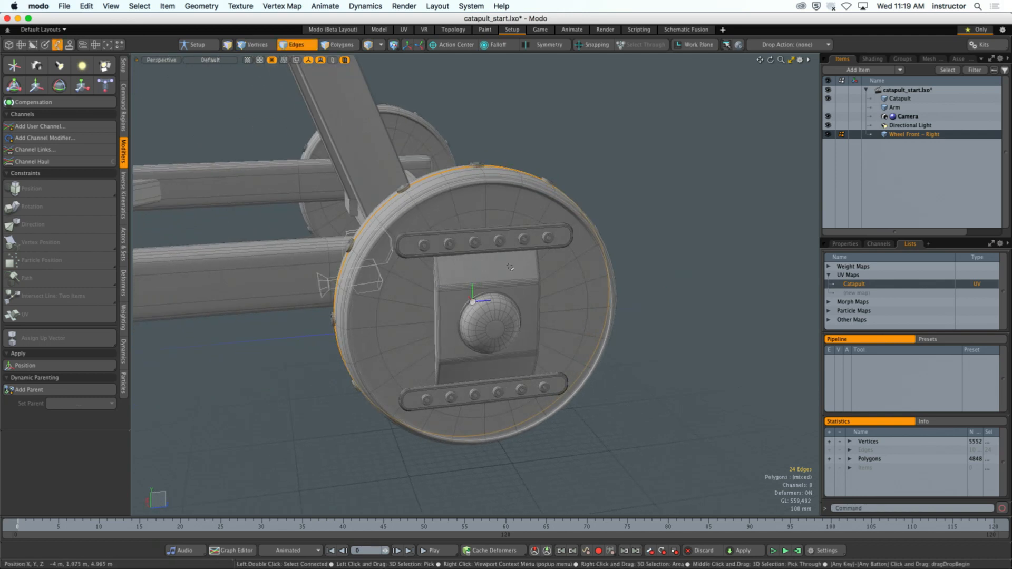
# - Select the center of Wheel Front - Right, move it along Z off the wheel, and return to item selection
pyautogui.press('6')
pyautogui.click(473, 302)
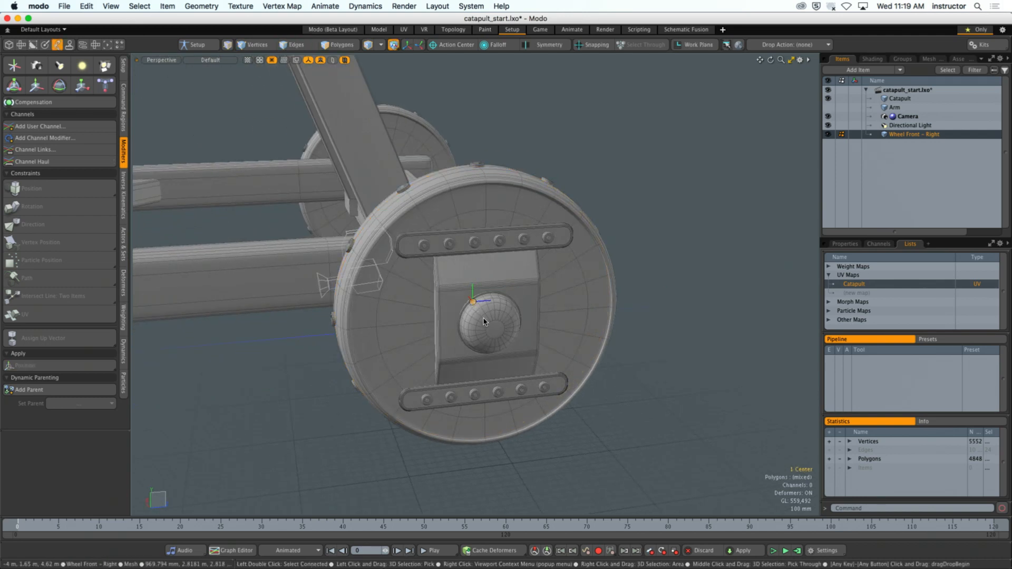
pyautogui.press('y')
pyautogui.moveTo(501, 302); pyautogui.dragTo(309, 318)
pyautogui.press('5')
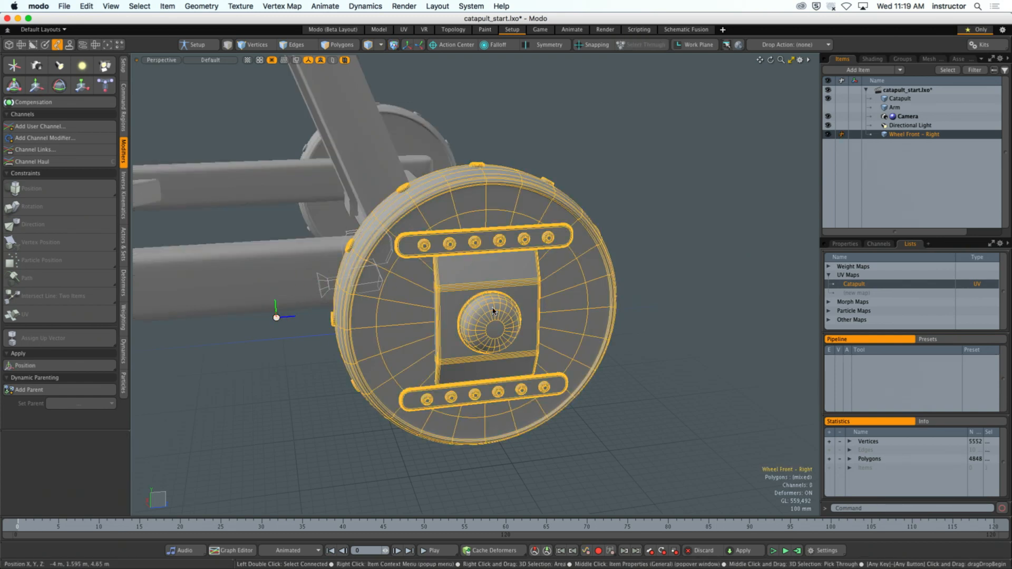
# - Reselect the Wheel Front - Right item and return to edge selection with the tread's edge loop selected
pyautogui.click(729, 278)
pyautogui.keyDown('alt'); pyautogui.moveTo(730, 278); pyautogui.dragTo(665, 284); pyautogui.keyUp('alt')
pyautogui.click(575, 314)
pyautogui.keyDown('alt'); pyautogui.moveTo(575, 313); pyautogui.dragTo(597, 307); pyautogui.keyUp('alt')
pyautogui.press('2')
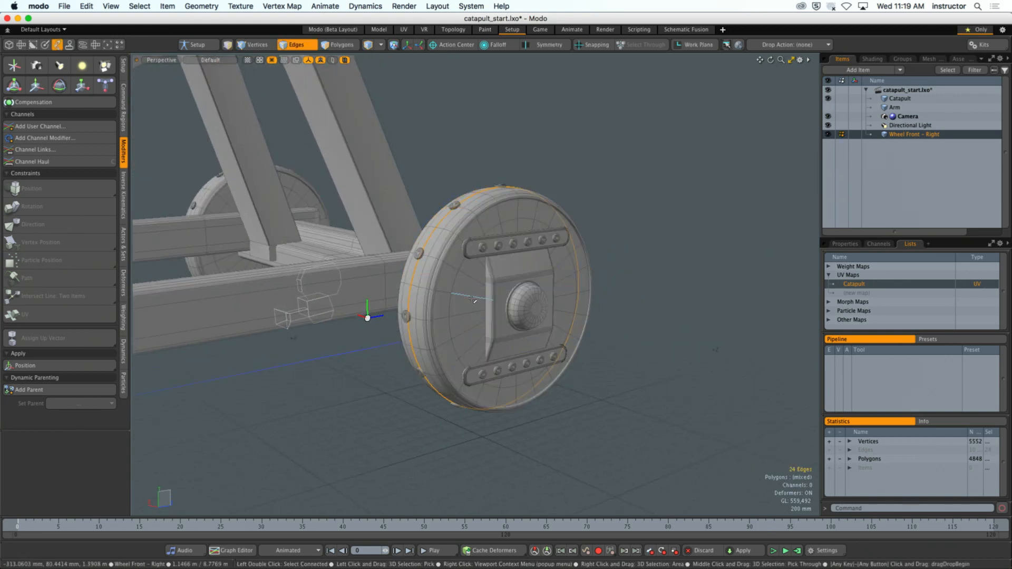
pyautogui.scroll(4, 469, 305)
pyautogui.keyDown('alt'); pyautogui.moveTo(440, 308); pyautogui.dragTo(464, 308); pyautogui.keyUp('alt')
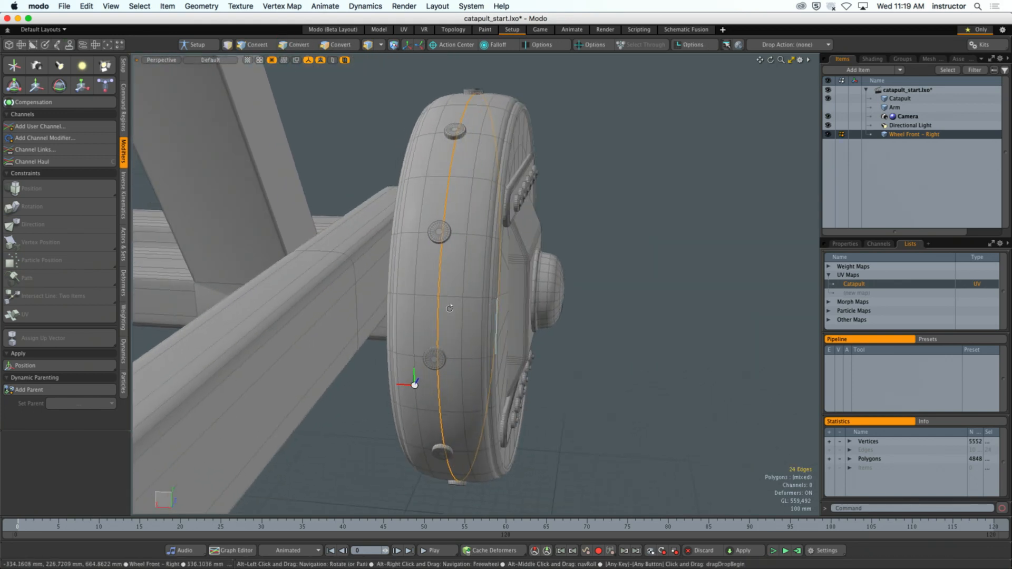
pyautogui.keyDown('alt'); pyautogui.moveTo(593, 350); pyautogui.dragTo(574, 173); pyautogui.keyUp('alt')
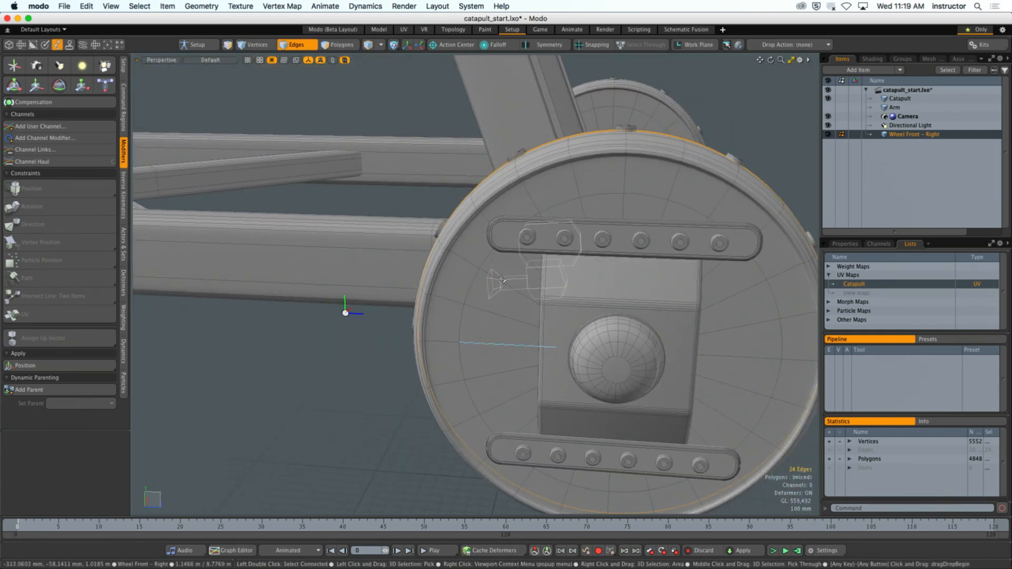
# - Try aligning the work plane to the selected tread edge loop, and reset the work plane
pyautogui.click(696, 44)
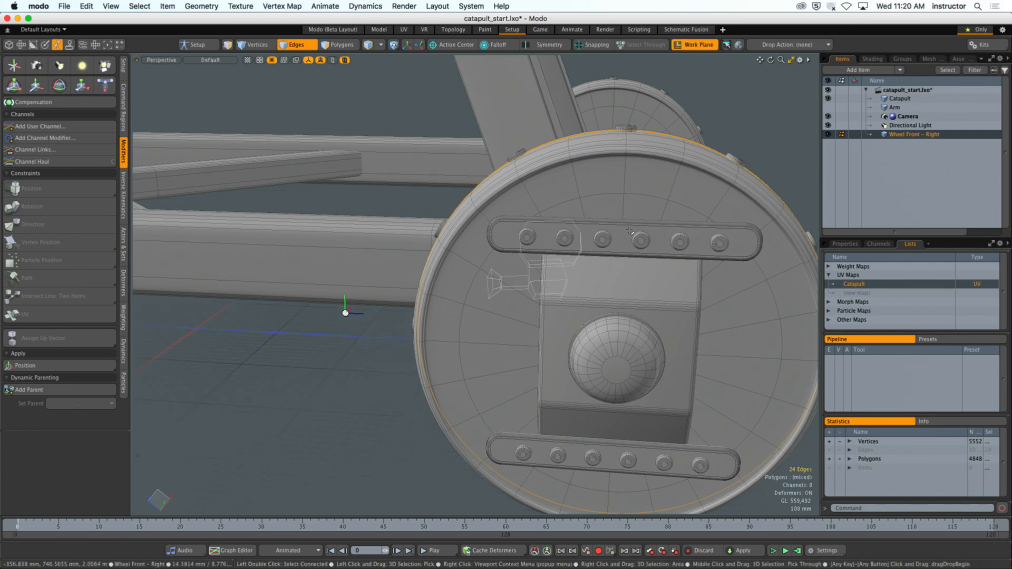
pyautogui.keyDown('alt'); pyautogui.moveTo(643, 222); pyautogui.dragTo(704, 216); pyautogui.keyUp('alt')
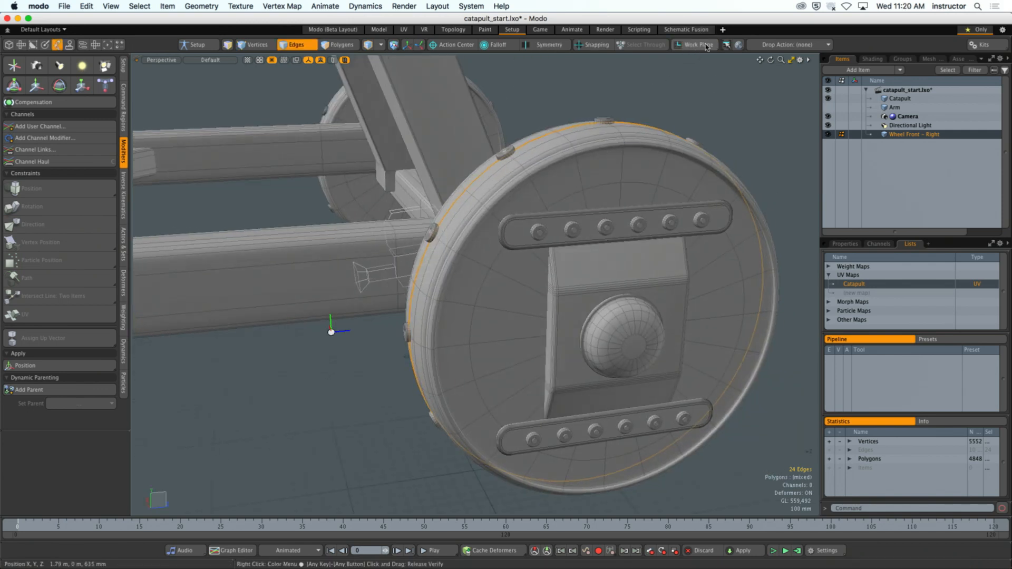
pyautogui.press('End')
pyautogui.press('Home')
pyautogui.press('End')
pyautogui.keyDown('ctrl'); pyautogui.scroll(3, 774, 5); pyautogui.keyUp('ctrl')
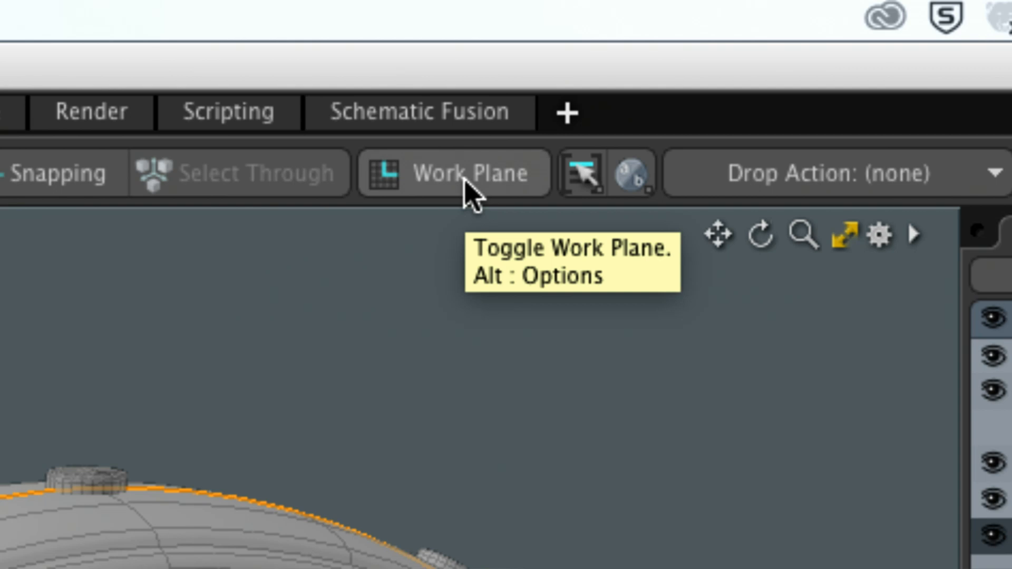
pyautogui.click(459, 192)
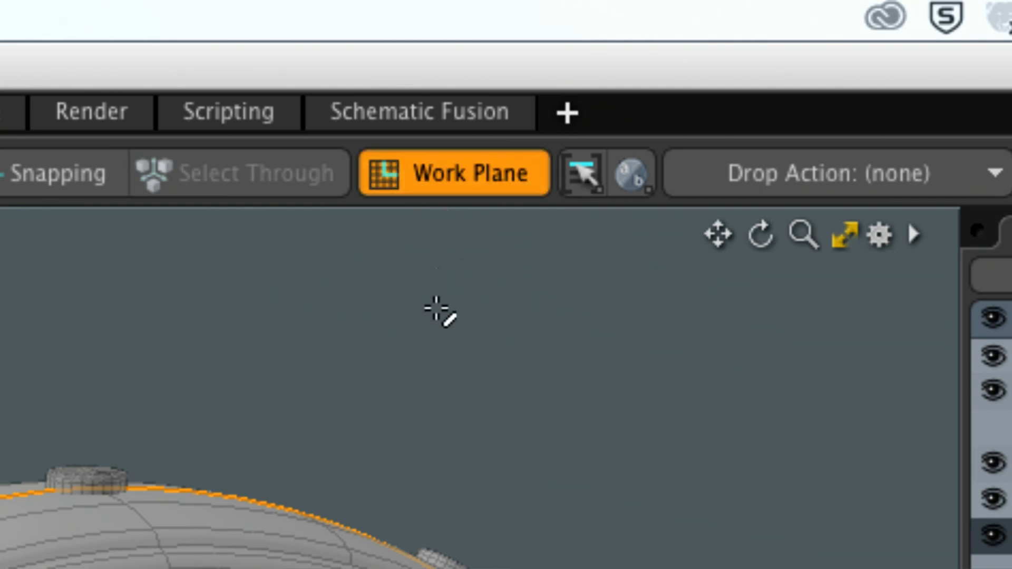
pyautogui.click(435, 188)
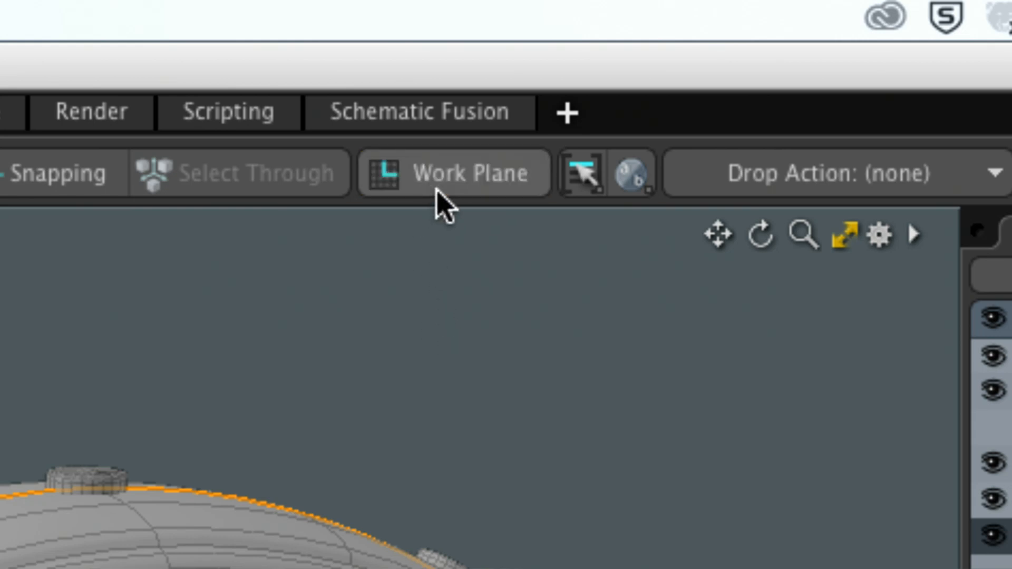
# - Align the work plane to the selected tread edge loop, and switch to Center selection mode
pyautogui.keyDown('ctrl'); pyautogui.click(451, 191); pyautogui.keyUp('ctrl')
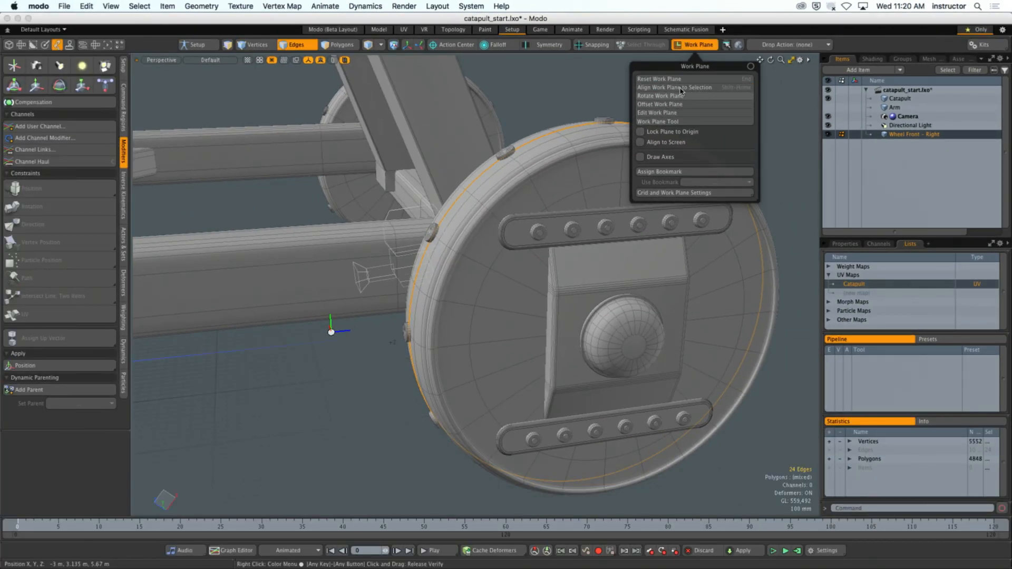
pyautogui.click(685, 88)
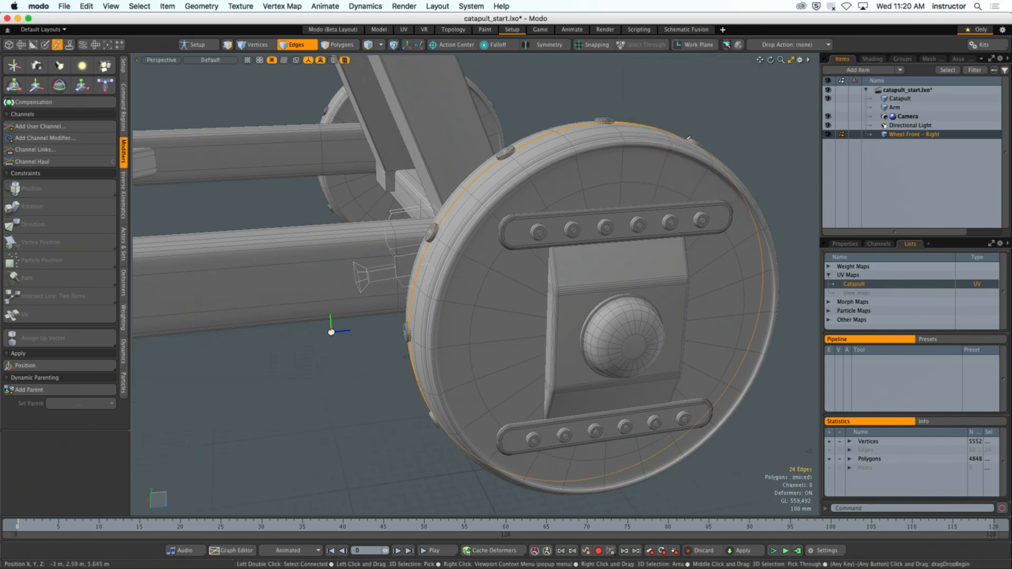
pyautogui.click(699, 46)
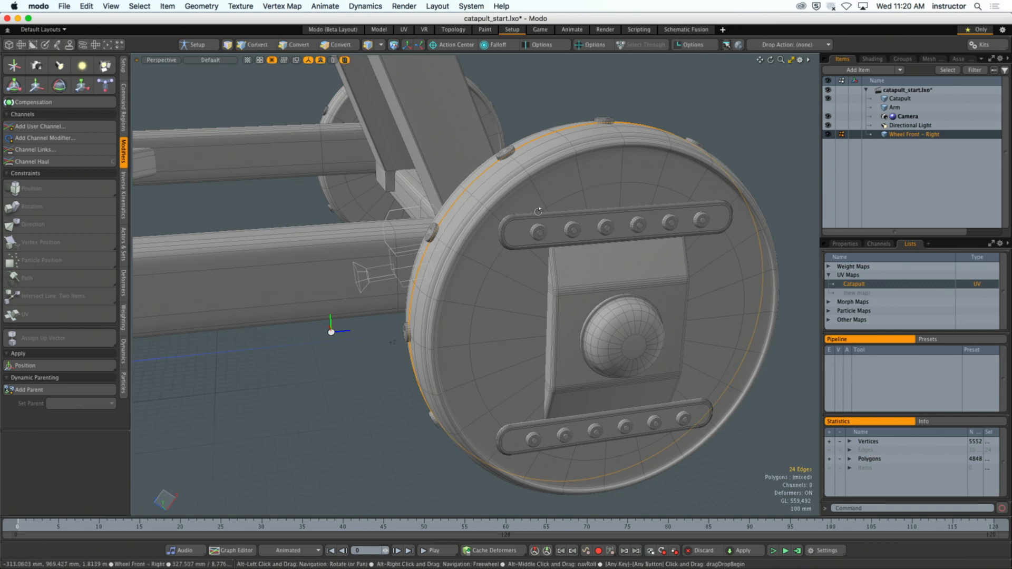
pyautogui.keyDown('alt'); pyautogui.moveTo(531, 210); pyautogui.dragTo(567, 209); pyautogui.keyUp('alt')
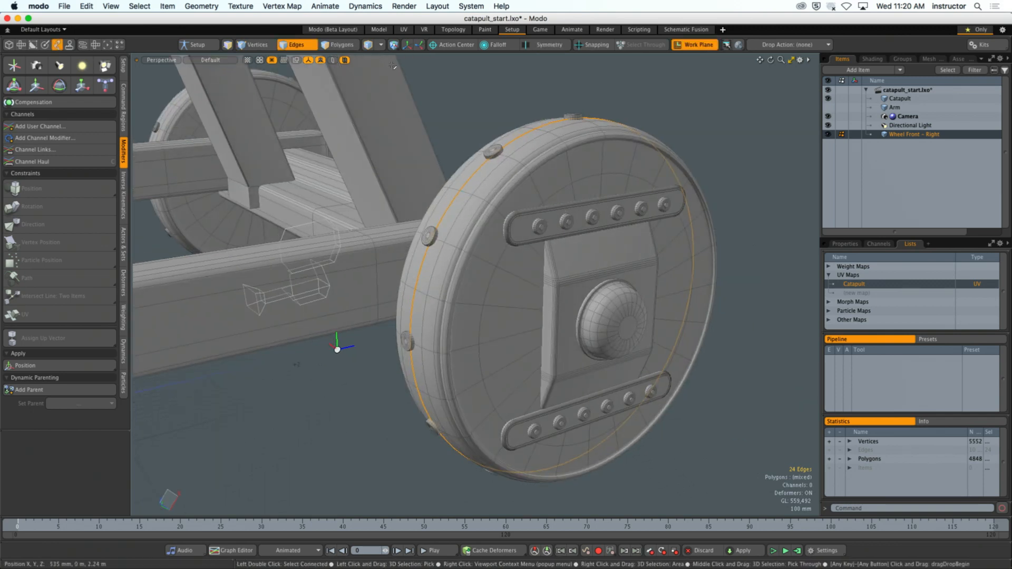
pyautogui.press('6')
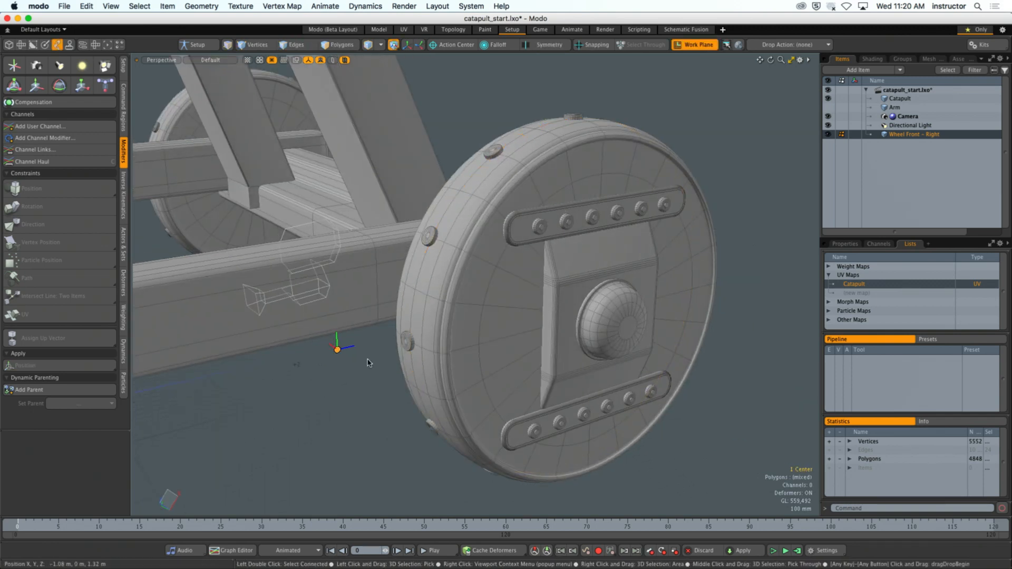
# - Try setting the wheel's center to the work plane position, and reset the work plane
pyautogui.keyDown('alt'); pyautogui.moveTo(352, 415); pyautogui.dragTo(567, 351); pyautogui.keyUp('alt')
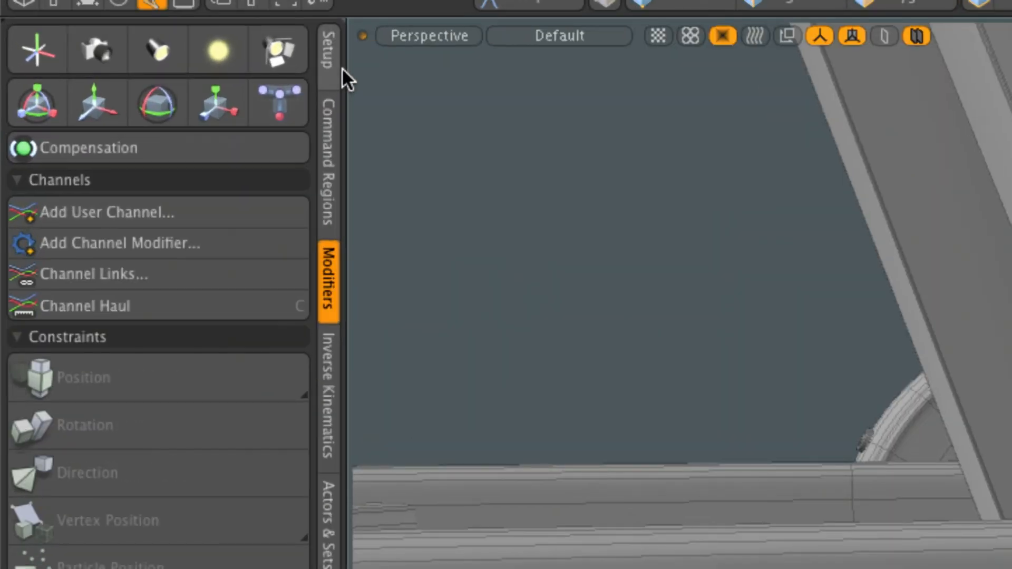
pyautogui.click(125, 68)
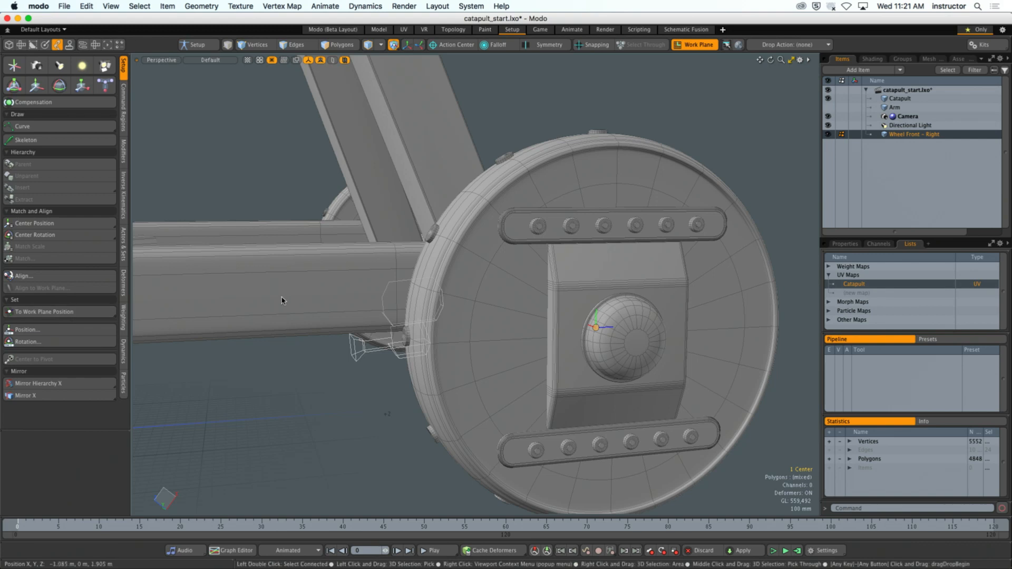
pyautogui.keyDown('alt'); pyautogui.moveTo(591, 158); pyautogui.dragTo(634, 115); pyautogui.keyUp('alt')
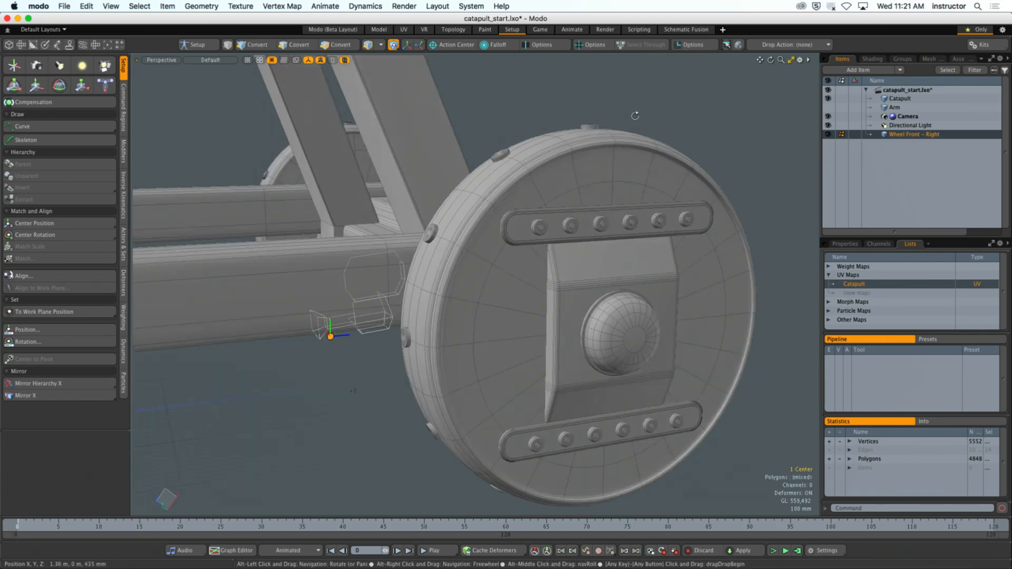
pyautogui.click(699, 45)
pyautogui.keyDown('alt'); pyautogui.moveTo(661, 79); pyautogui.dragTo(688, 88); pyautogui.keyUp('alt')
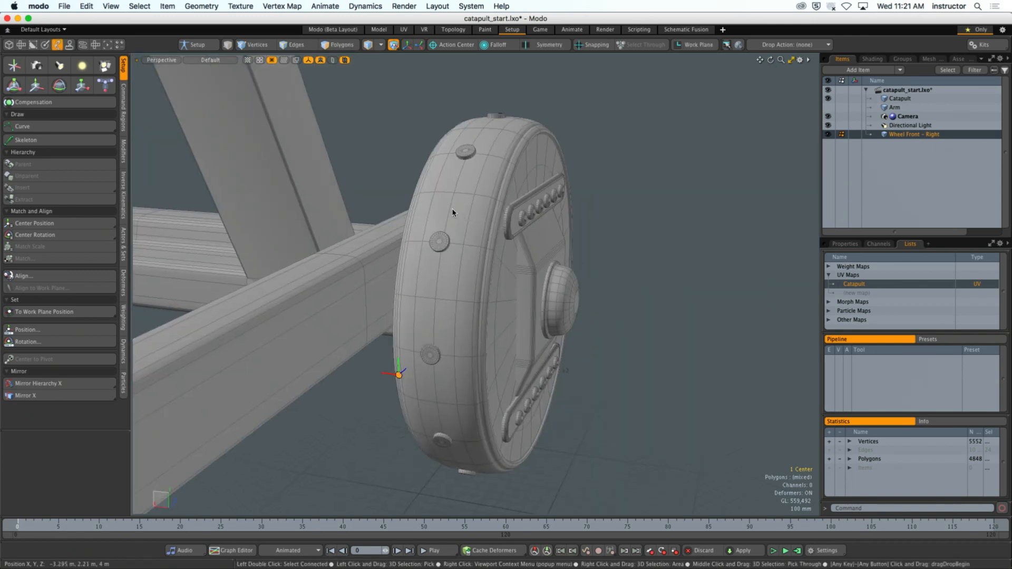
# - Return to edge selection with the edge loop around the middle of the front right wheel's tread selected
pyautogui.press('2')
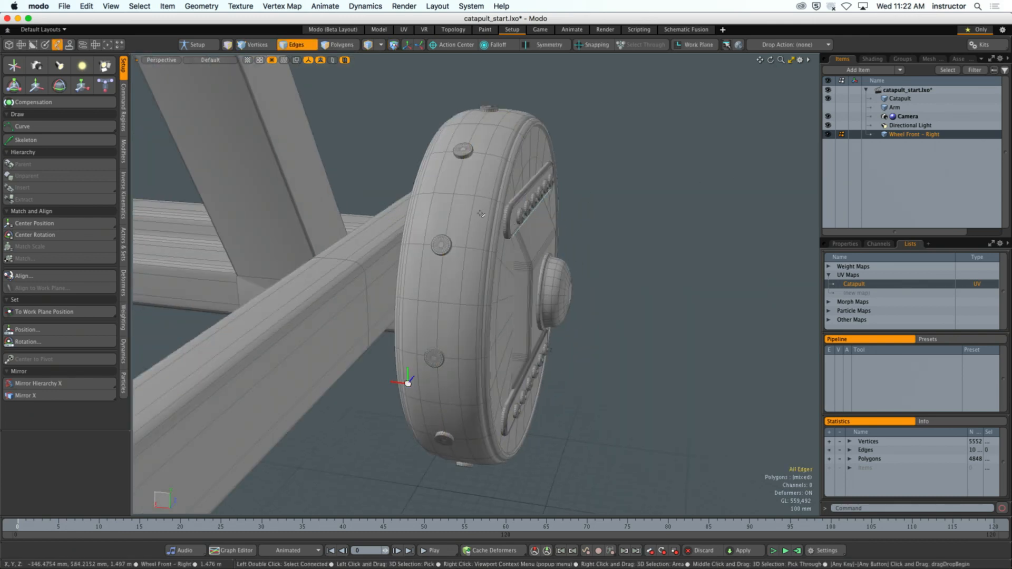
pyautogui.keyDown('alt'); pyautogui.moveTo(449, 207); pyautogui.dragTo(653, 208); pyautogui.keyUp('alt')
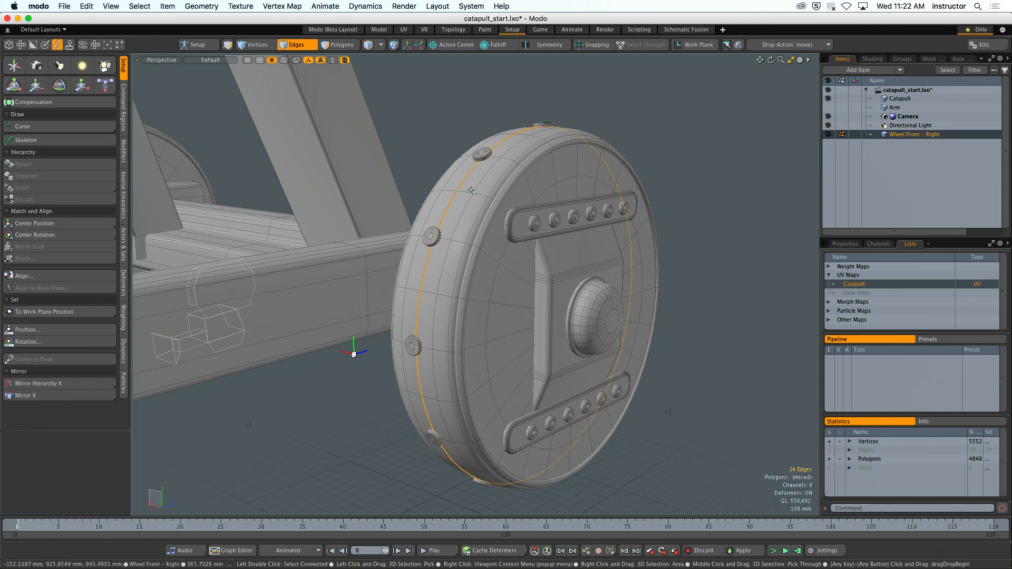
pyautogui.keyDown('alt'); pyautogui.moveTo(472, 190); pyautogui.dragTo(640, 297); pyautogui.keyUp('alt')
# - Select the round end polygon of the wheel's hub cap and align the work plane to it
pyautogui.press('3')
pyautogui.click(628, 328)
pyautogui.scroll(5, 635, 335)
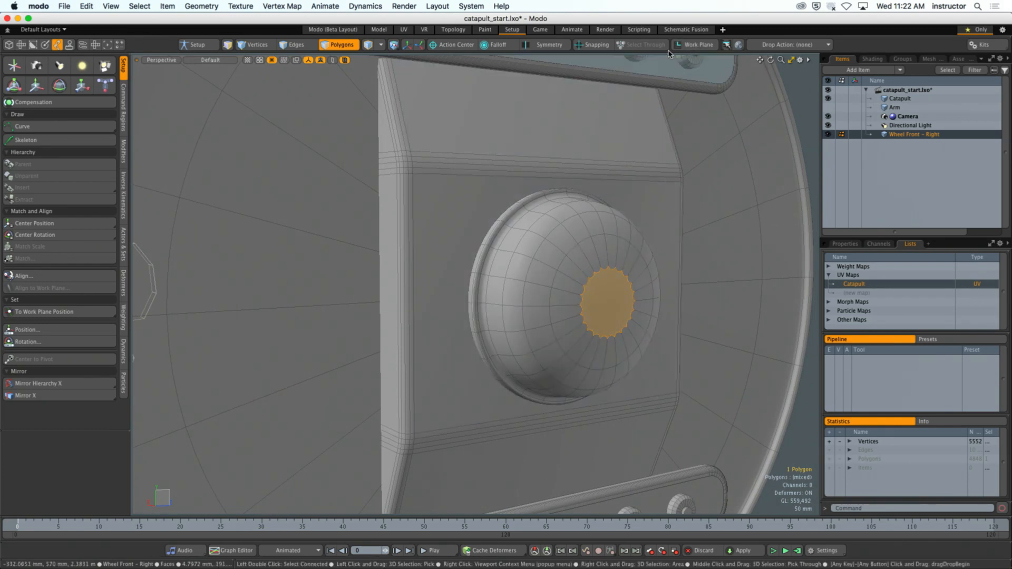
pyautogui.click(695, 45)
# - Select the wheel's center, set it to the work plane position on the hub cap, and inspect its placement
pyautogui.keyDown('ctrl'); pyautogui.keyDown('alt'); pyautogui.moveTo(663, 348); pyautogui.dragTo(561, 355); pyautogui.keyUp('alt'); pyautogui.keyUp('ctrl')
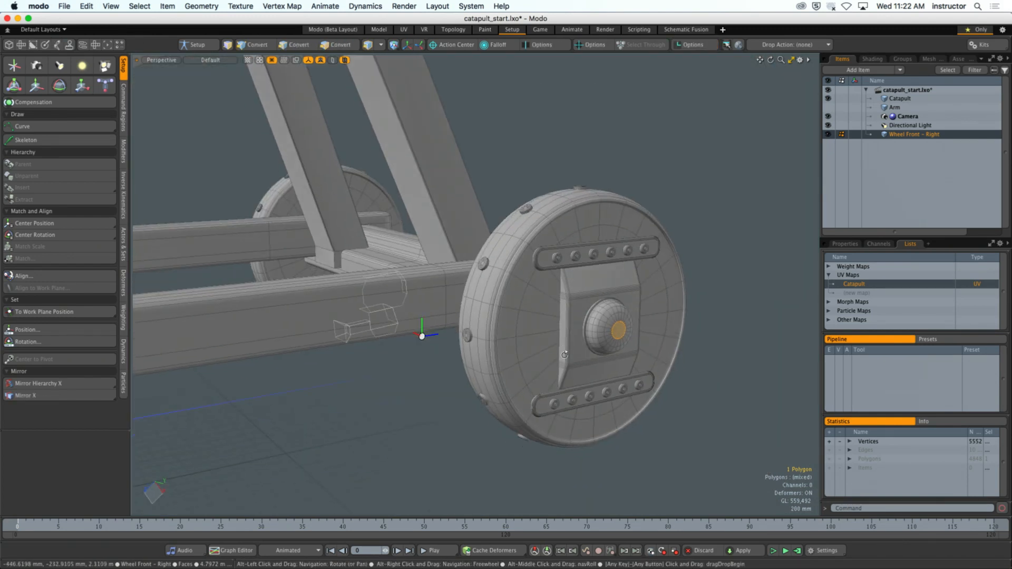
pyautogui.click(422, 336)
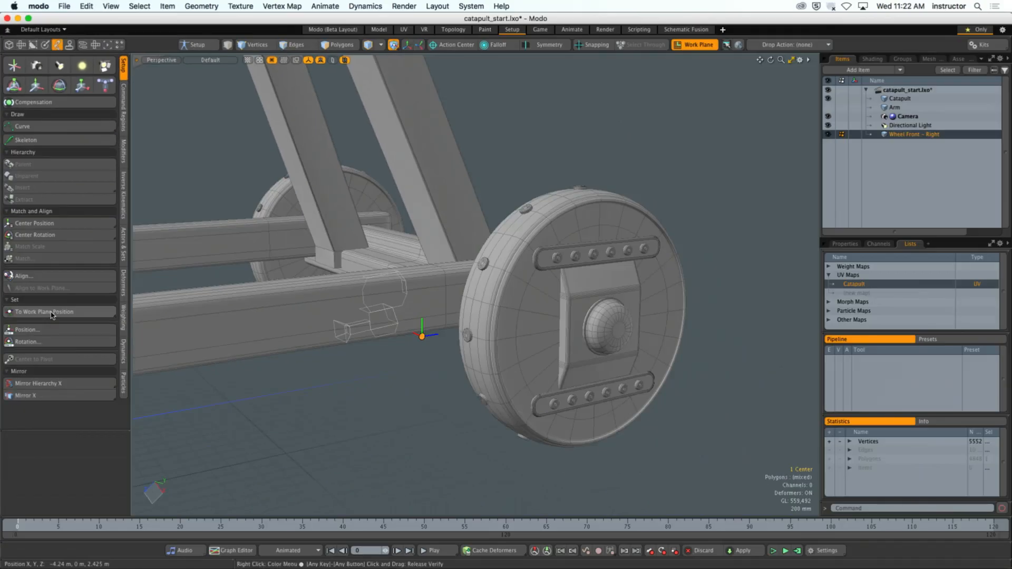
pyautogui.click(52, 312)
pyautogui.keyDown('alt'); pyautogui.keyDown('shift'); pyautogui.moveTo(611, 325); pyautogui.dragTo(457, 331); pyautogui.keyUp('shift'); pyautogui.keyUp('alt')
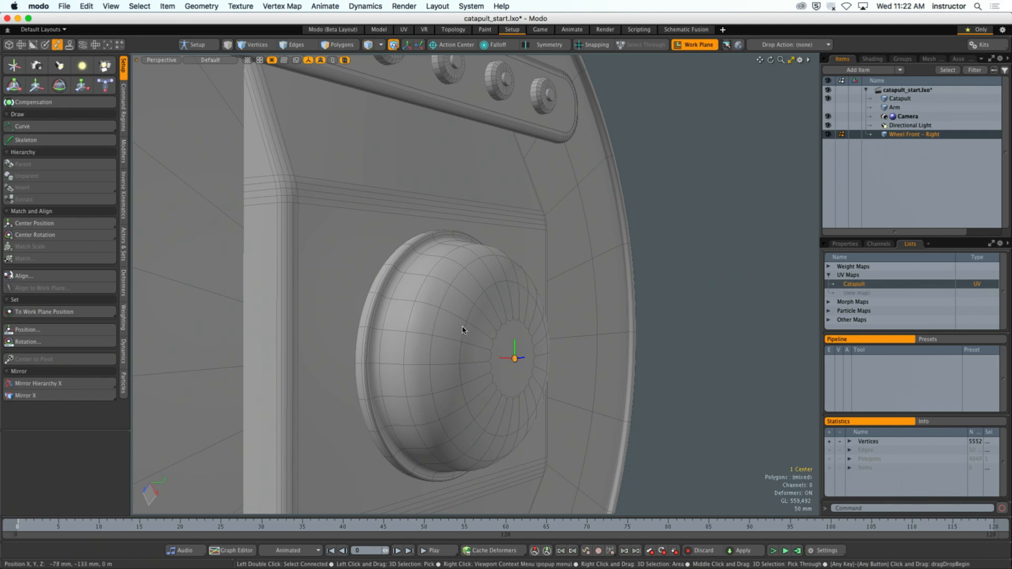
pyautogui.scroll(-8, 468, 330)
pyautogui.keyDown('alt'); pyautogui.moveTo(411, 342); pyautogui.dragTo(507, 321); pyautogui.keyUp('alt')
# - Return to edge selection, reset the work plane, and align it to the selected tread edge loop
pyautogui.press('2')
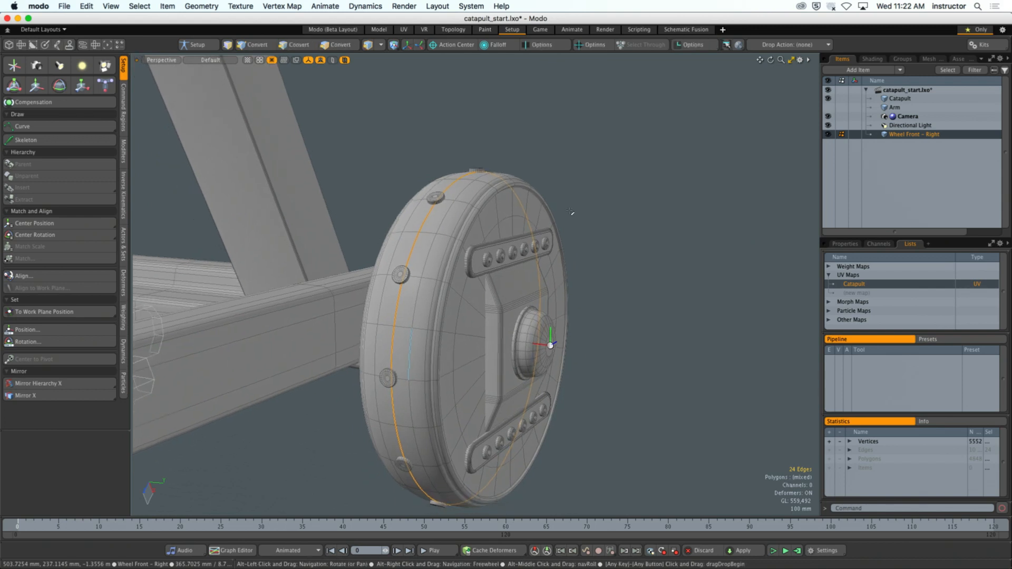
pyautogui.click(694, 45)
pyautogui.click(694, 45)
# - Set the wheel's center to the work plane position in the middle of the tread loop, and reset the work plane
pyautogui.keyDown('alt'); pyautogui.moveTo(586, 253); pyautogui.dragTo(579, 288); pyautogui.keyUp('alt')
pyautogui.press('6')
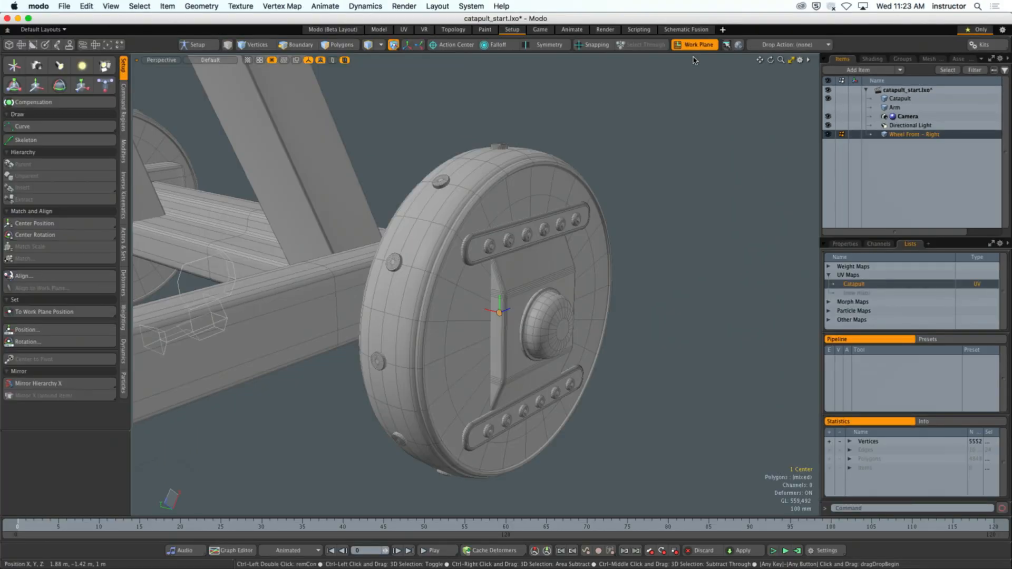
pyautogui.click(690, 46)
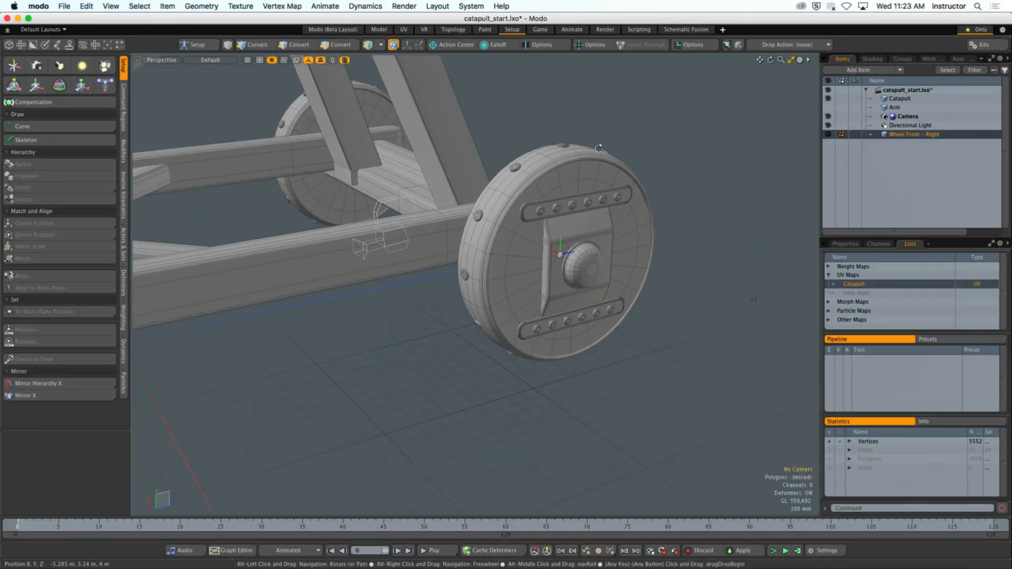
# - Switch to item selection and select the Wheel Front - Right item in the viewport
pyautogui.press('5')
pyautogui.click(673, 147)
pyautogui.keyDown('alt'); pyautogui.moveTo(674, 153); pyautogui.dragTo(510, 177); pyautogui.keyUp('alt')
pyautogui.click(554, 234)
pyautogui.keyDown('alt'); pyautogui.moveTo(527, 235); pyautogui.dragTo(535, 254); pyautogui.keyUp('alt')
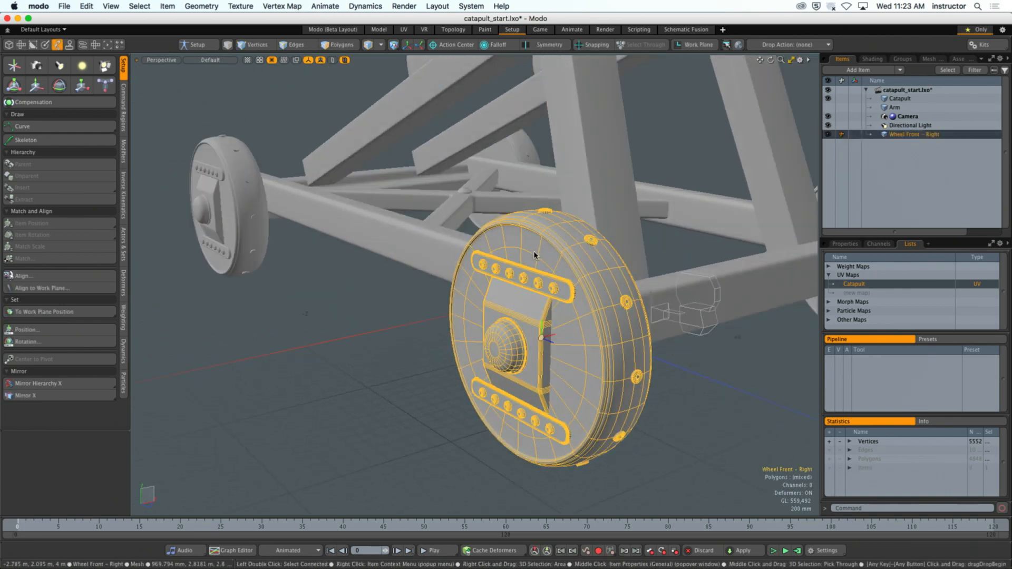
# - Test the wheel's new center by rotating it about -71° on X, undo the rotation, and drop the Transform tool
pyautogui.press('y')
pyautogui.moveTo(576, 332); pyautogui.dragTo(576, 347)
pyautogui.moveTo(567, 306); pyautogui.dragTo(546, 278)
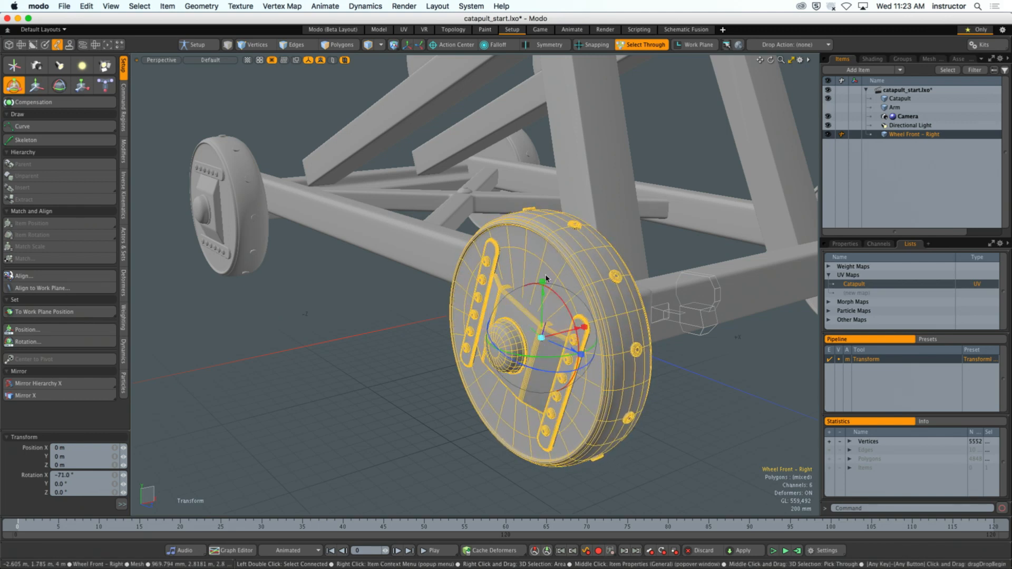
pyautogui.press('super+z')
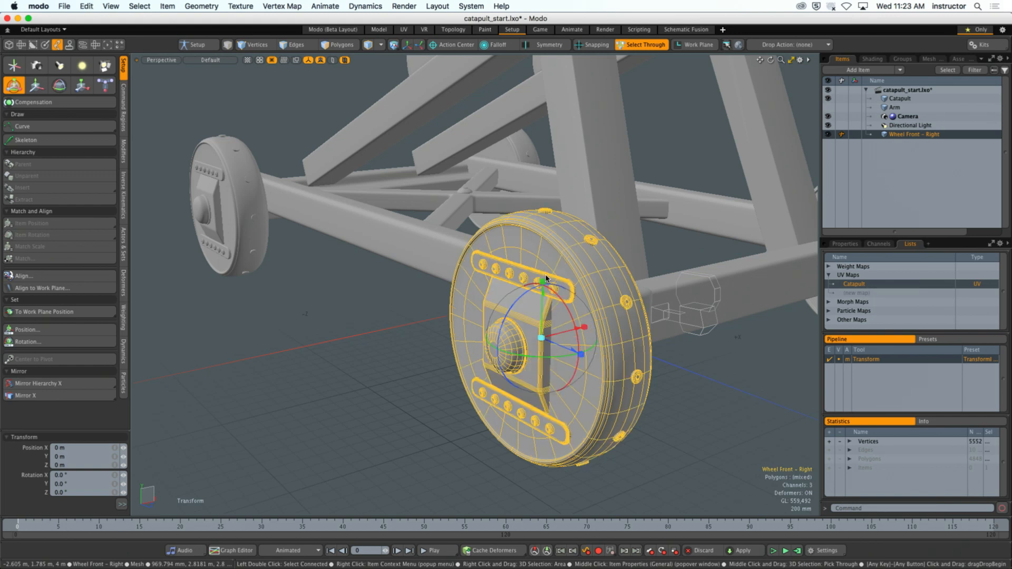
pyautogui.press('space')
# - Reorder the Wheel Front - Right item to sit directly below Arm in the item list, and deselect everything
pyautogui.click(374, 352)
pyautogui.keyDown('alt'); pyautogui.moveTo(374, 351); pyautogui.dragTo(433, 373); pyautogui.keyUp('alt')
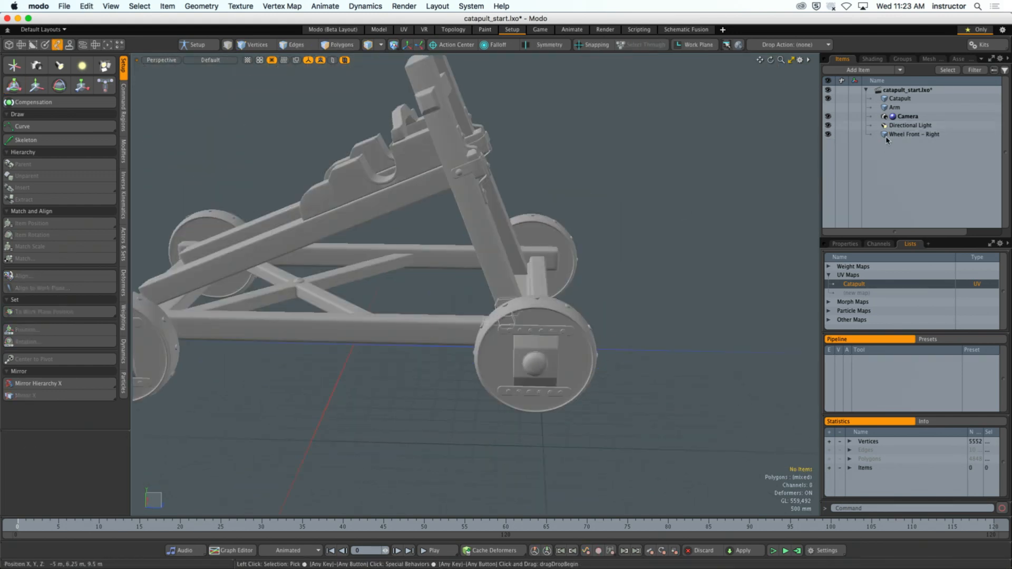
pyautogui.click(889, 133)
pyautogui.moveTo(889, 133); pyautogui.dragTo(889, 113)
pyautogui.click(737, 157)
pyautogui.keyDown('alt'); pyautogui.moveTo(621, 210); pyautogui.dragTo(551, 258); pyautogui.keyUp('alt')
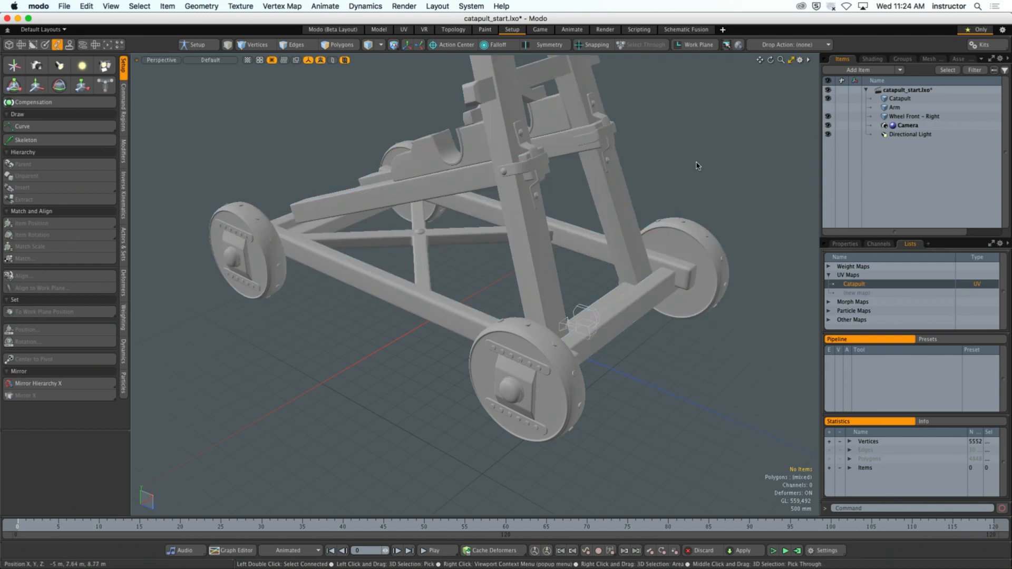
# - Add a locator at the scene origin and deselect it
pyautogui.keyDown('alt'); pyautogui.moveTo(699, 167); pyautogui.dragTo(644, 198); pyautogui.keyUp('alt')
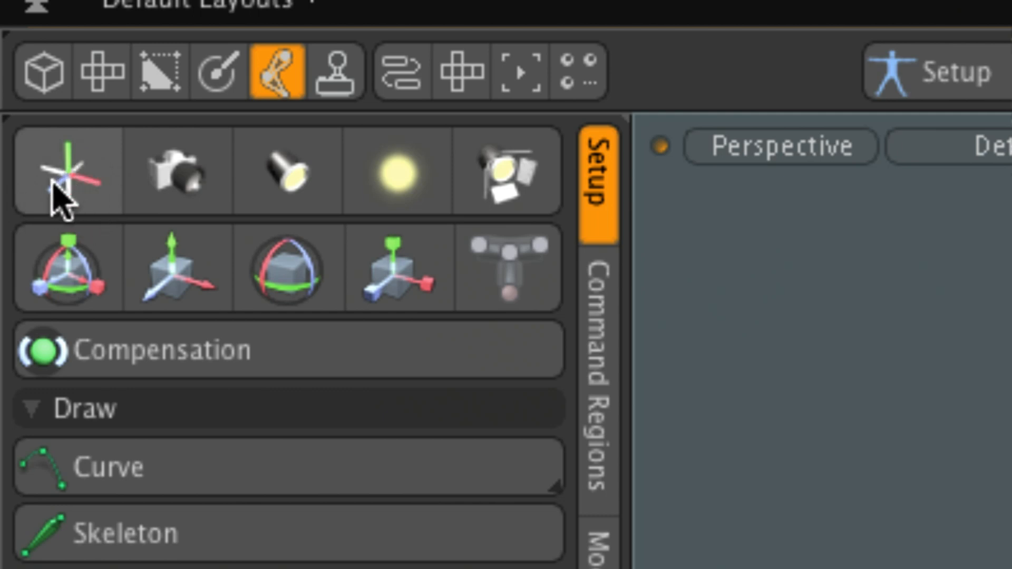
pyautogui.click(67, 182)
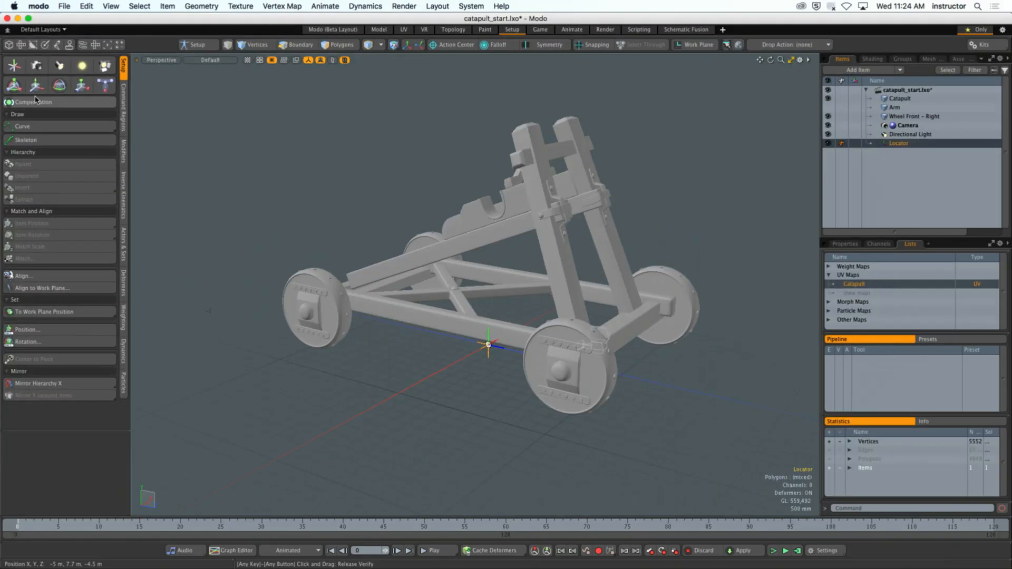
pyautogui.keyDown('alt'); pyautogui.moveTo(494, 357); pyautogui.dragTo(477, 375); pyautogui.keyUp('alt')
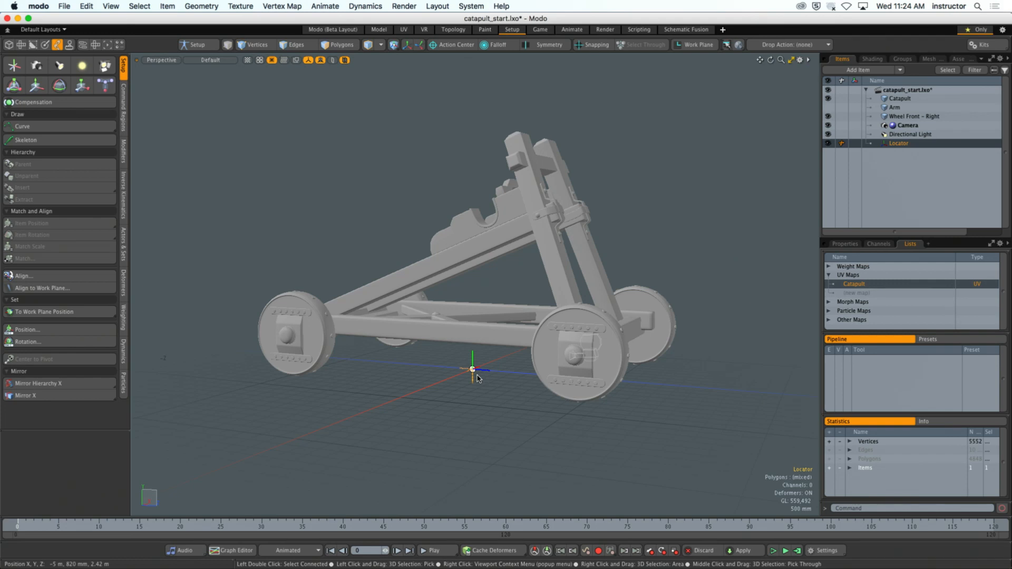
pyautogui.moveTo(528, 296)
pyautogui.keyDown('alt'); pyautogui.mouseDown()
pyautogui.moveTo(514, 290)
pyautogui.moveTo(532, 294)
pyautogui.mouseUp(); pyautogui.keyUp('alt')
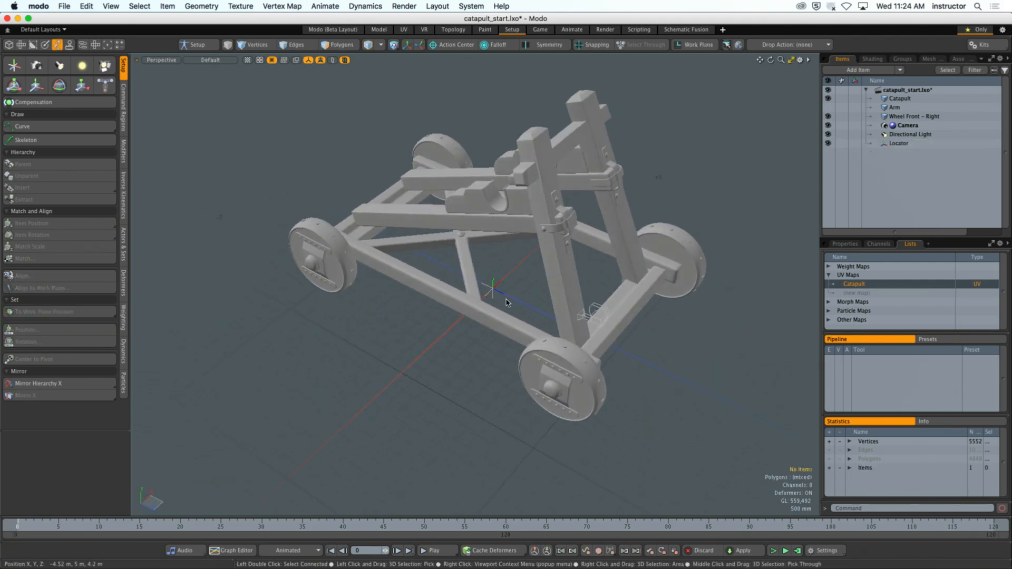
pyautogui.click(521, 288)
pyautogui.click(506, 293)
pyautogui.click(520, 285)
pyautogui.keyDown('alt'); pyautogui.moveTo(520, 289); pyautogui.dragTo(542, 240); pyautogui.keyUp('alt')
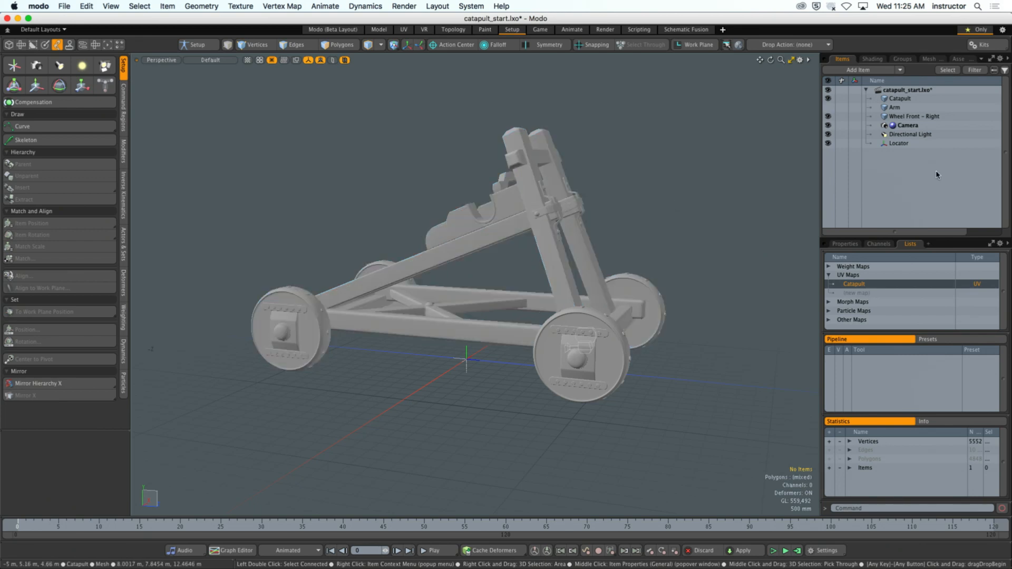
# - Select the Locator item and add draw options to its display properties
pyautogui.click(902, 144)
pyautogui.click(859, 243)
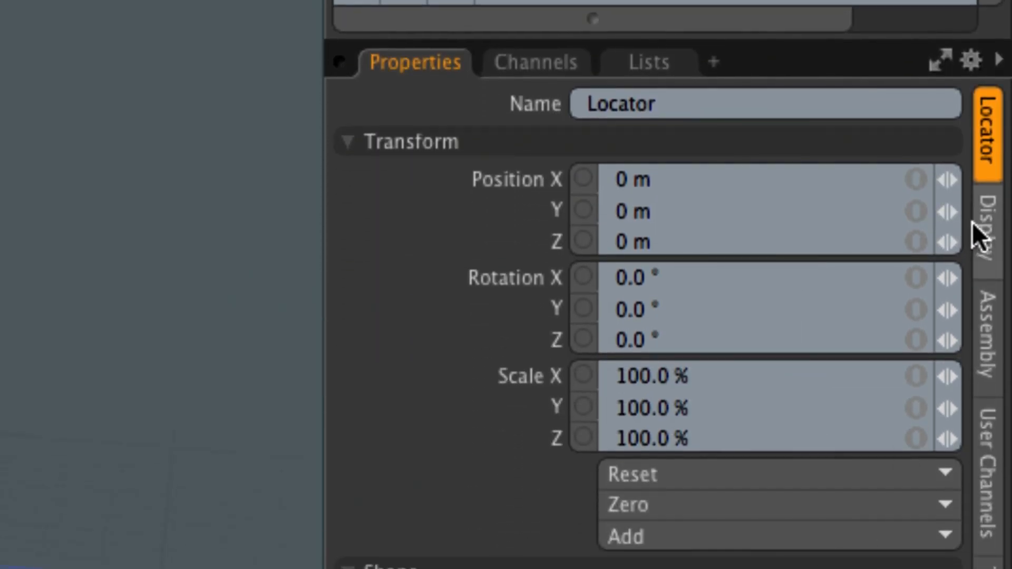
pyautogui.click(986, 236)
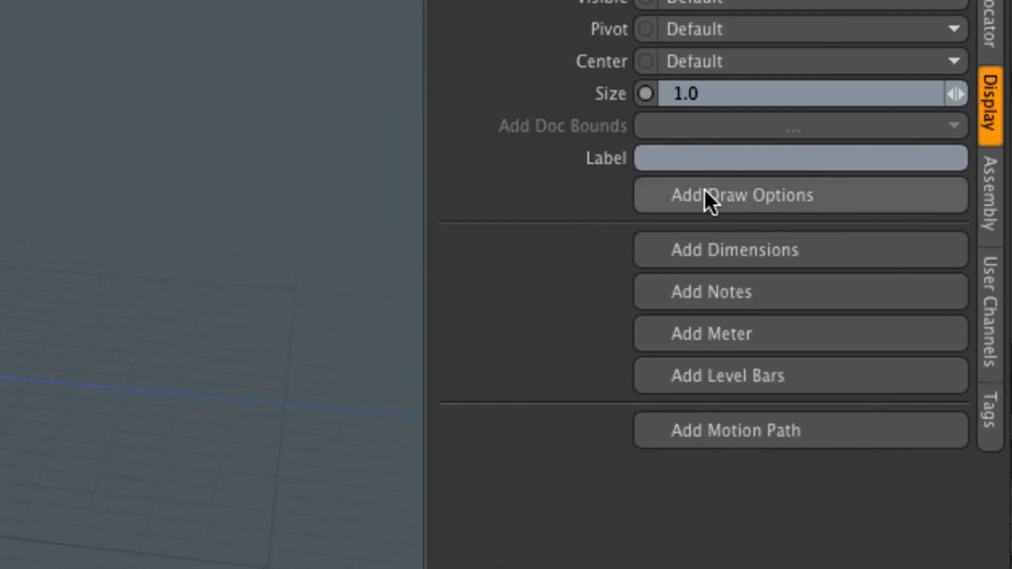
pyautogui.click(807, 199)
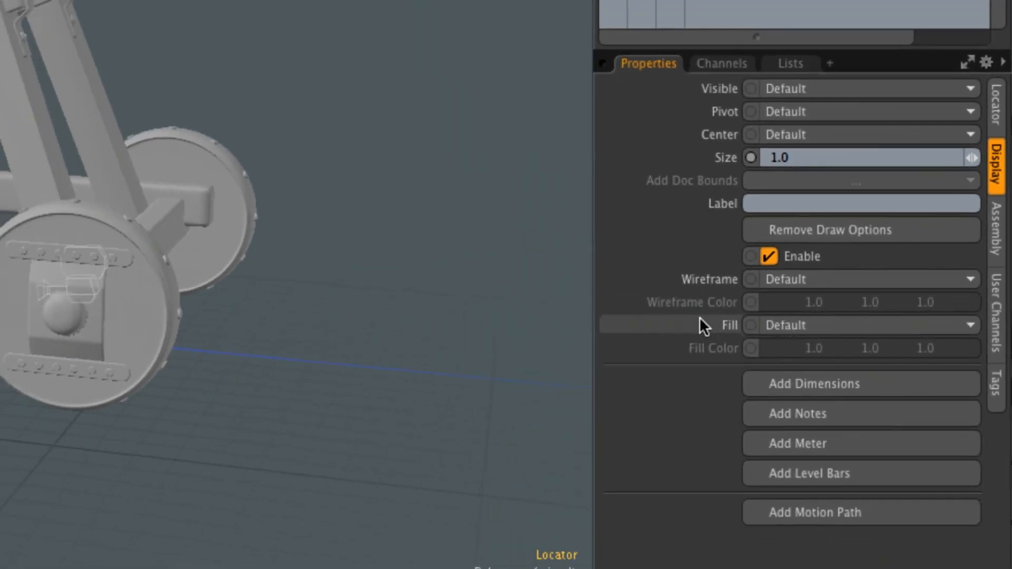
# - Set the locator's wireframe to User with a red wireframe color of 1.0, 0.0, 0.29, and deselect it
pyautogui.click(796, 279)
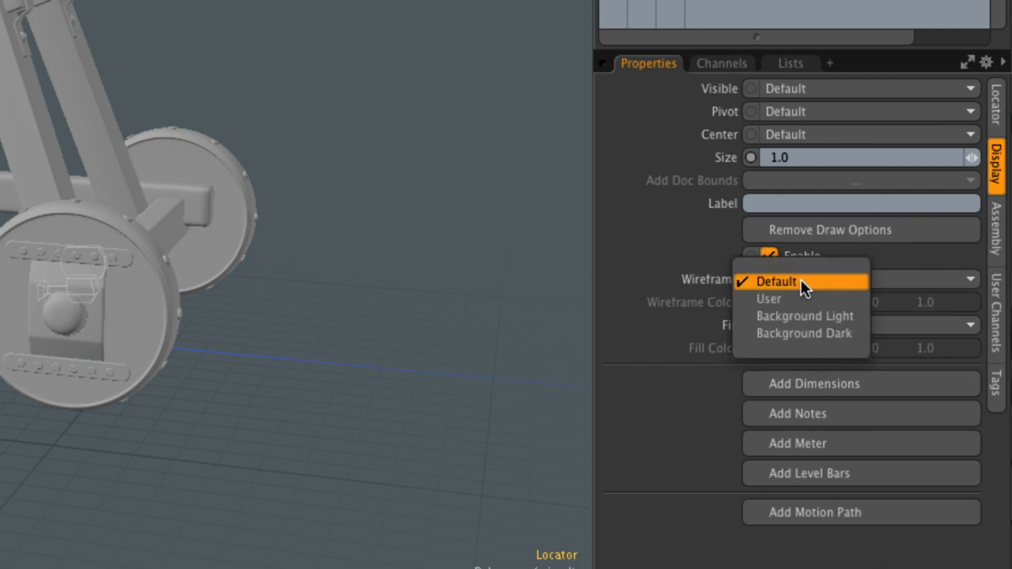
pyautogui.click(815, 299)
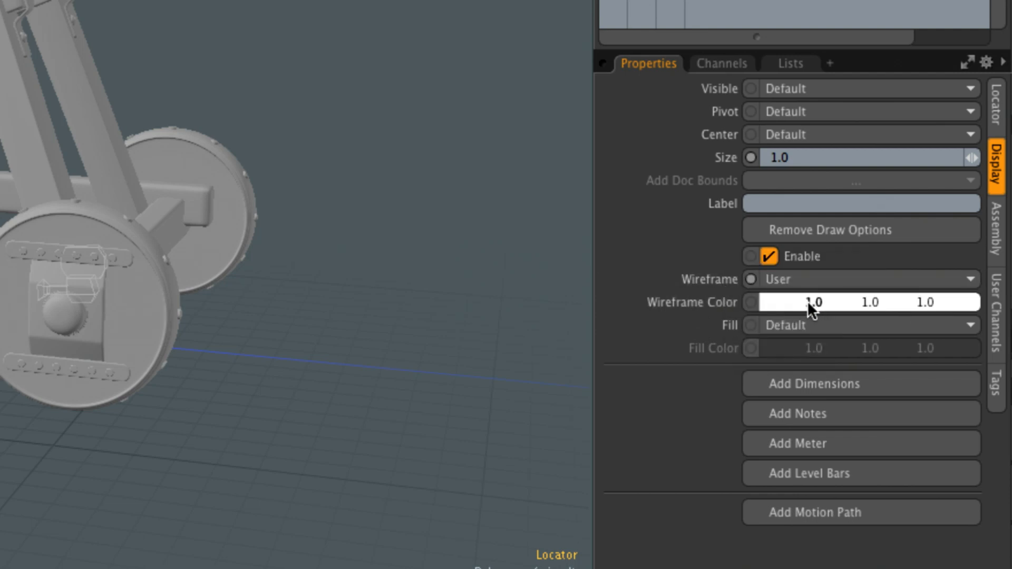
pyautogui.click(672, 306)
pyautogui.moveTo(275, 165); pyautogui.dragTo(352, 175)
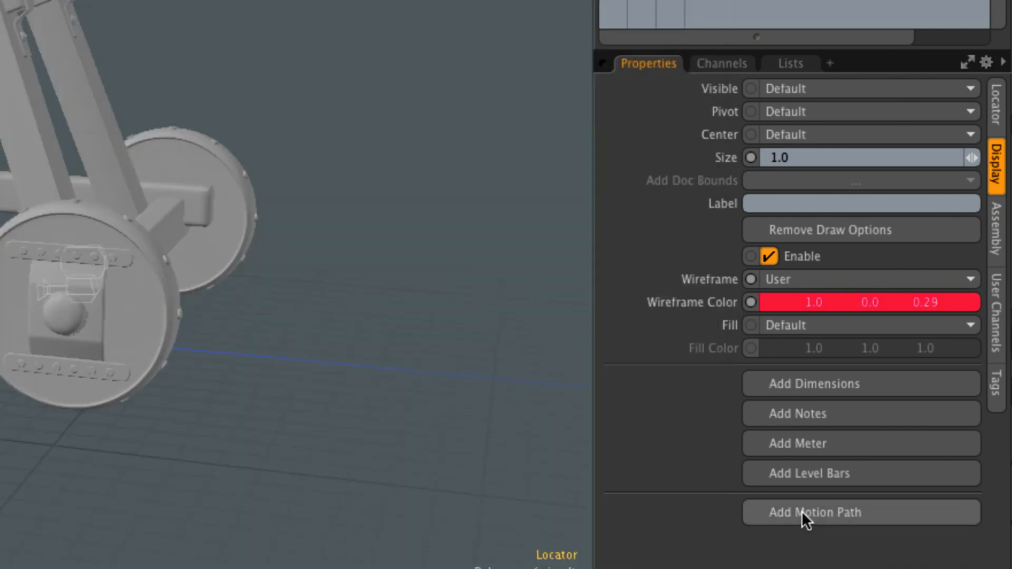
pyautogui.click(481, 343)
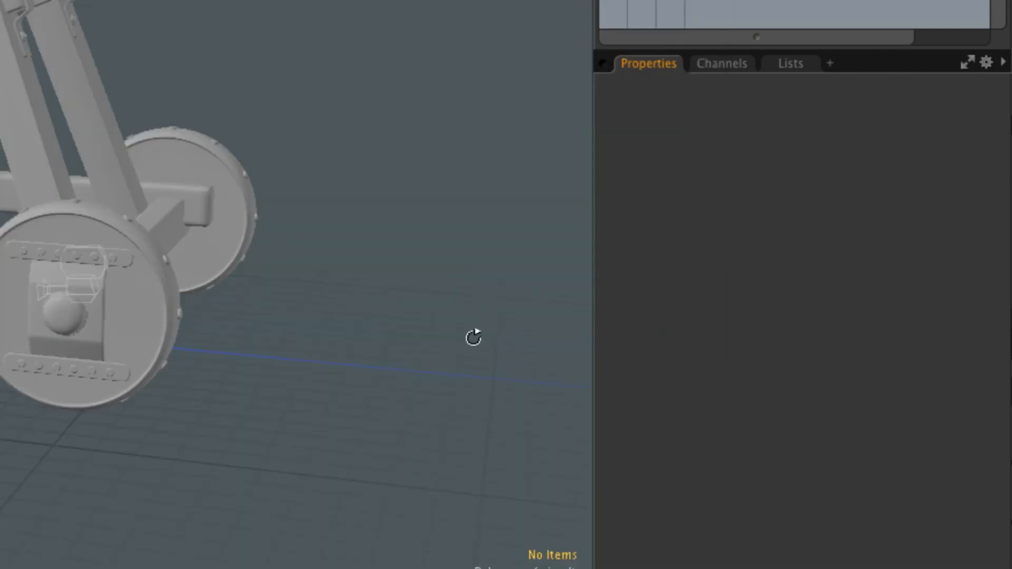
pyautogui.keyDown('alt'); pyautogui.keyDown('shift'); pyautogui.moveTo(462, 292); pyautogui.dragTo(709, 309); pyautogui.keyUp('shift'); pyautogui.keyUp('alt')
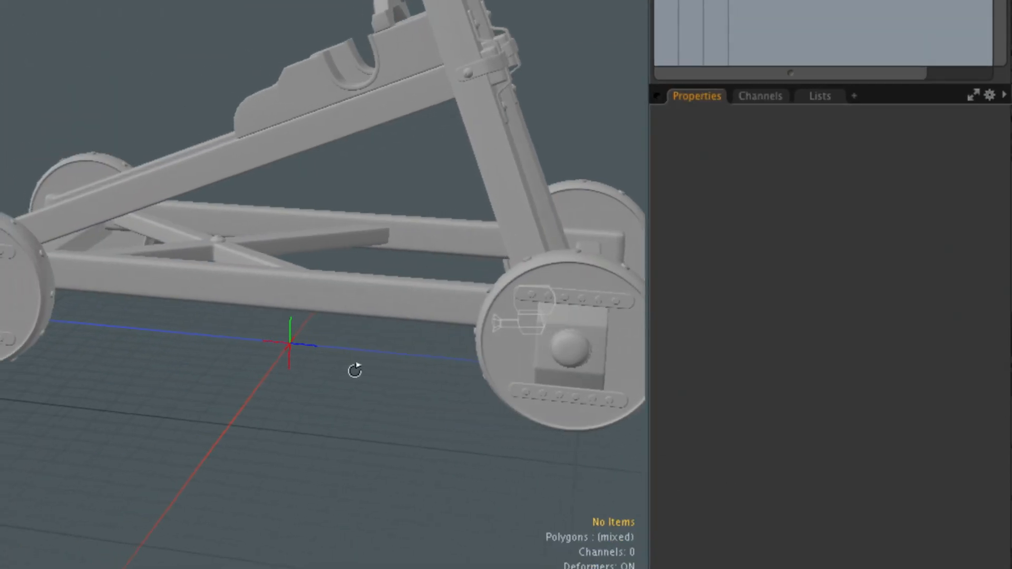
pyautogui.keyDown('alt'); pyautogui.moveTo(359, 364); pyautogui.dragTo(341, 359); pyautogui.keyUp('alt')
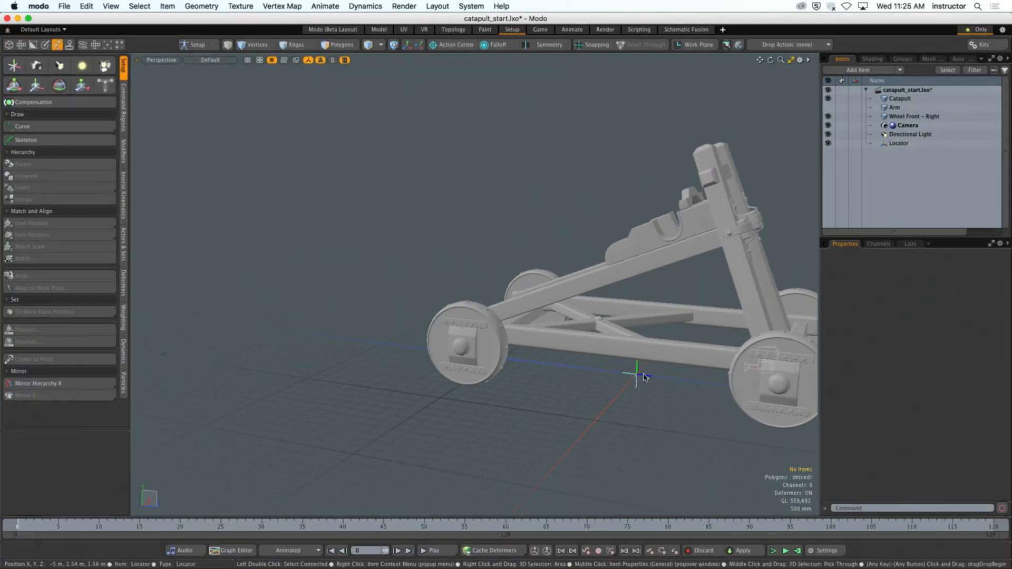
# - Select the locator and set its display label to Master Controller
pyautogui.click(640, 376)
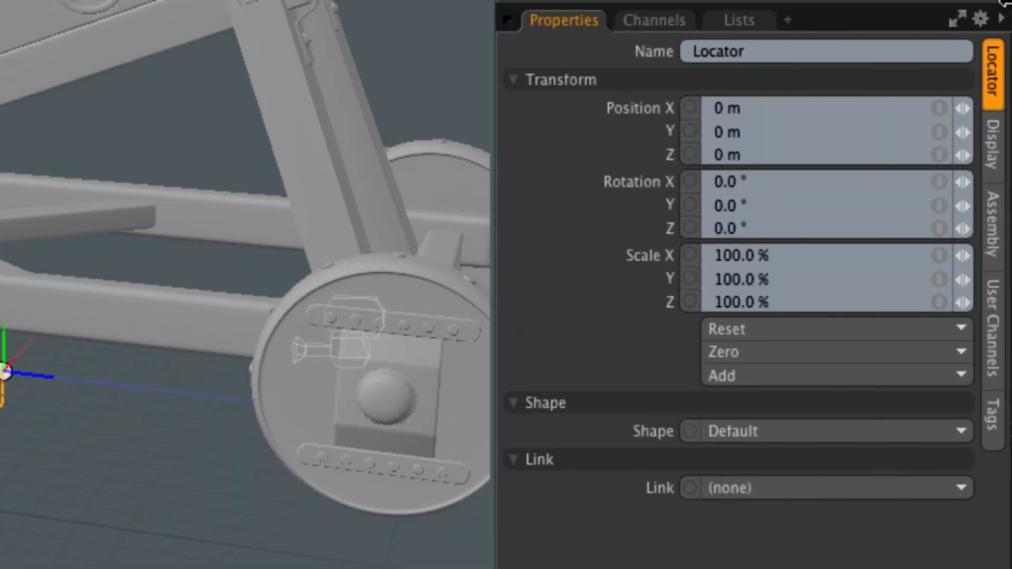
pyautogui.click(1000, 188)
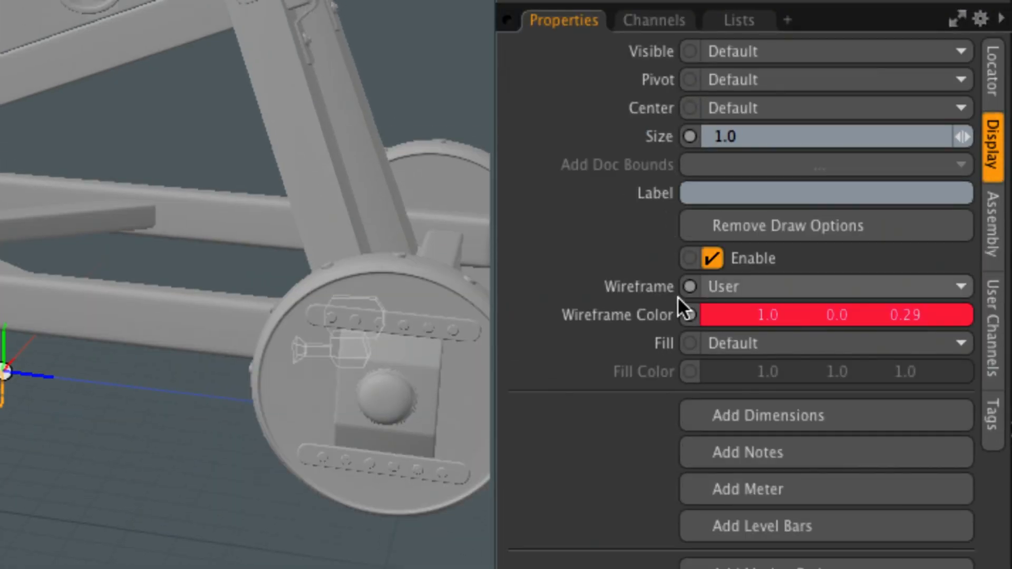
pyautogui.click(734, 193)
pyautogui.write('M')
pyautogui.press('BackSpace')
pyautogui.write('Master Controller')
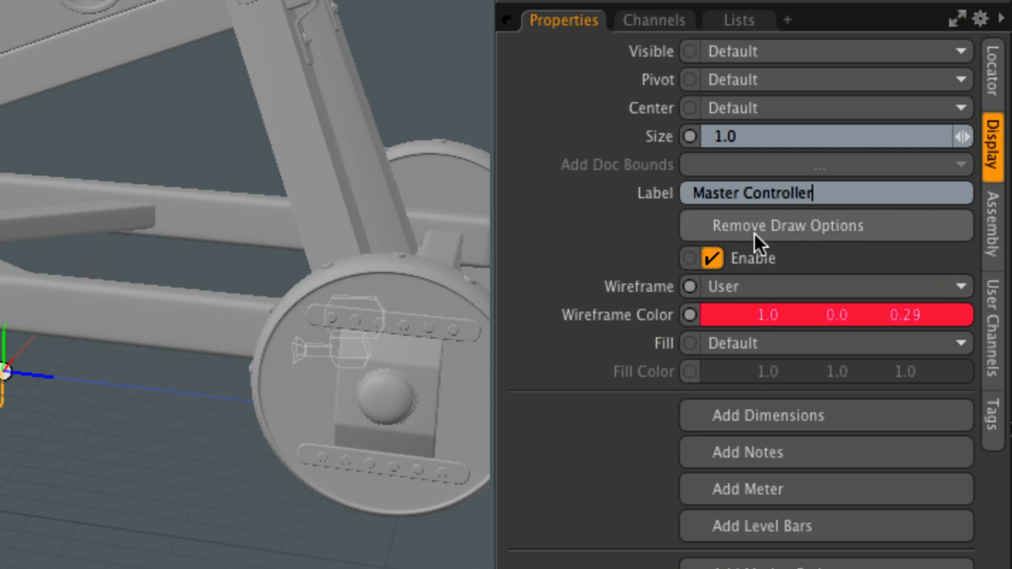
pyautogui.press('Return')
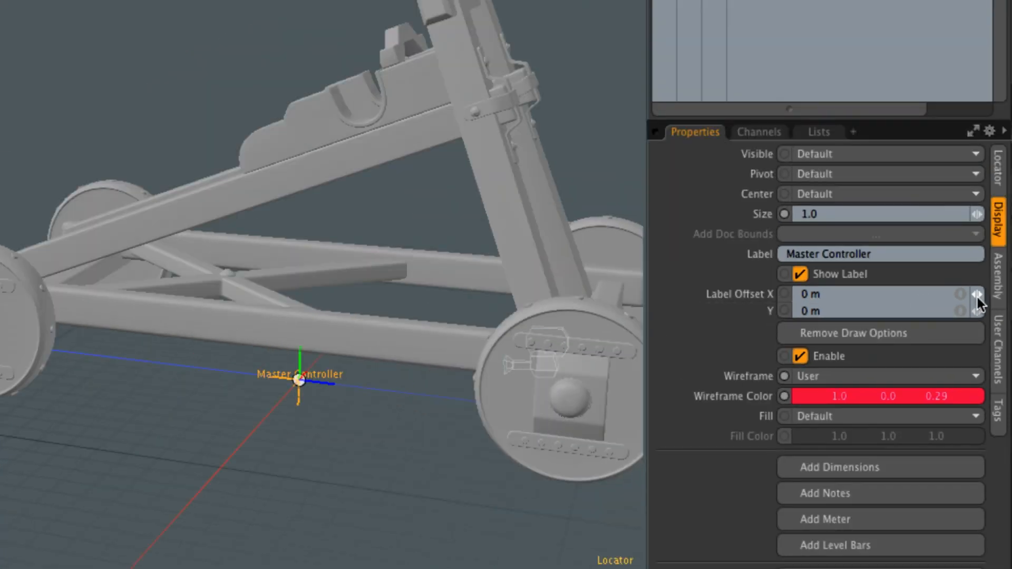
# - Set the locator's label offset Y to about -881 mm so the label sits below it, and deselect the locator
pyautogui.moveTo(977, 312)
pyautogui.mouseDown()
pyautogui.moveTo(907, 311)
pyautogui.moveTo(963, 313)
pyautogui.mouseUp()
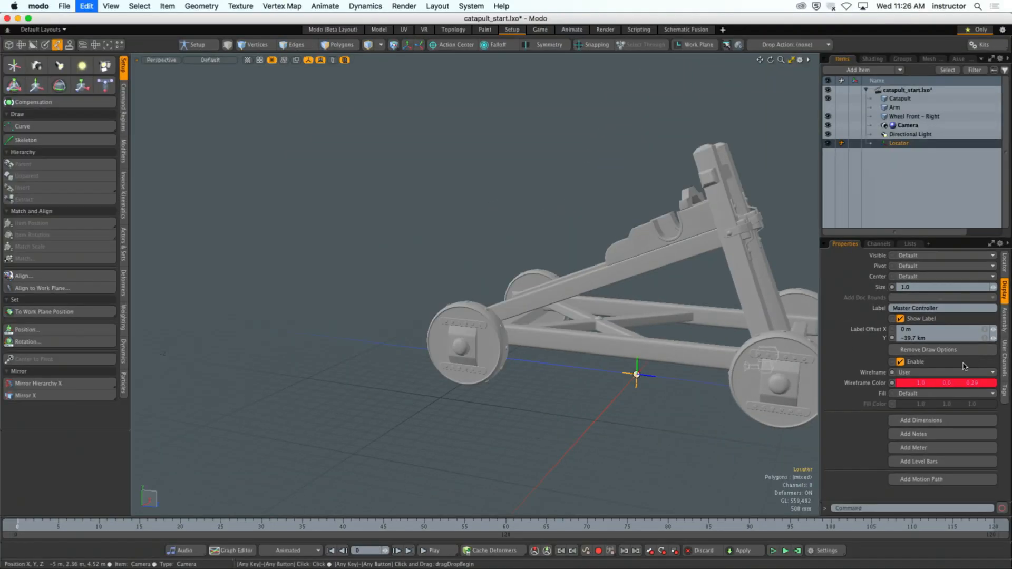
pyautogui.press('super+z')
pyautogui.moveTo(993, 338); pyautogui.dragTo(984, 338)
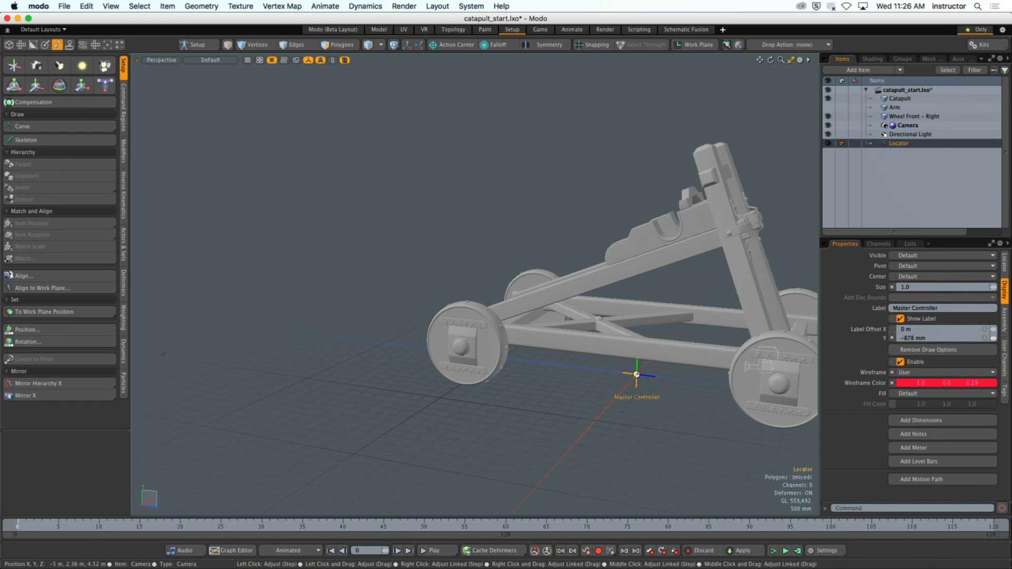
pyautogui.click(636, 427)
pyautogui.keyDown('alt'); pyautogui.moveTo(636, 428); pyautogui.dragTo(699, 438); pyautogui.keyUp('alt')
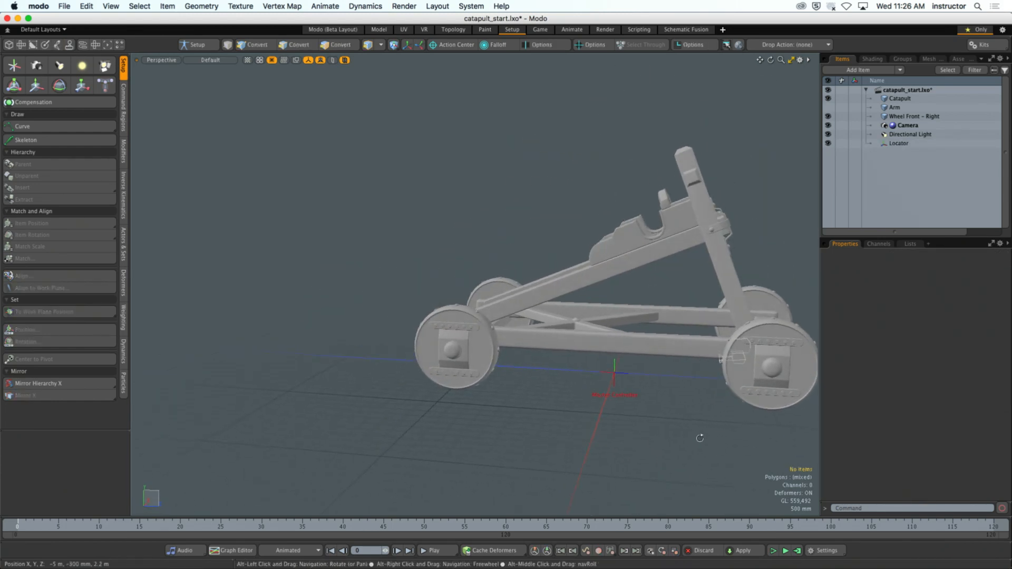
pyautogui.moveTo(629, 400)
pyautogui.keyDown('alt'); pyautogui.keyDown('shift'); pyautogui.mouseDown()
pyautogui.moveTo(585, 400)
pyautogui.moveTo(660, 413)
pyautogui.moveTo(641, 409)
pyautogui.mouseUp(); pyautogui.keyUp('shift'); pyautogui.keyUp('alt')
# - Select the locator and change its shape from Default to Custom
pyautogui.click(615, 376)
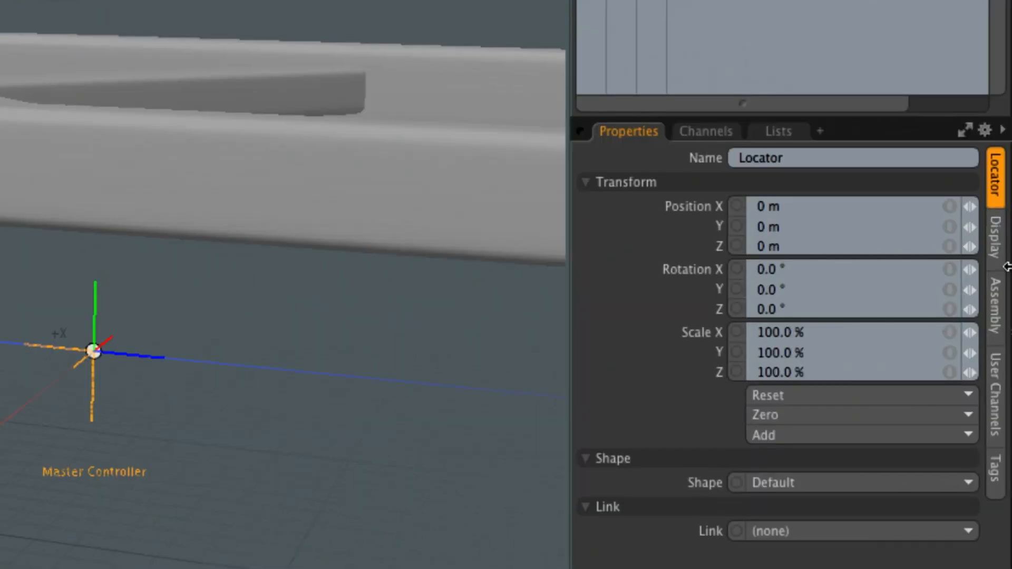
pyautogui.click(1003, 288)
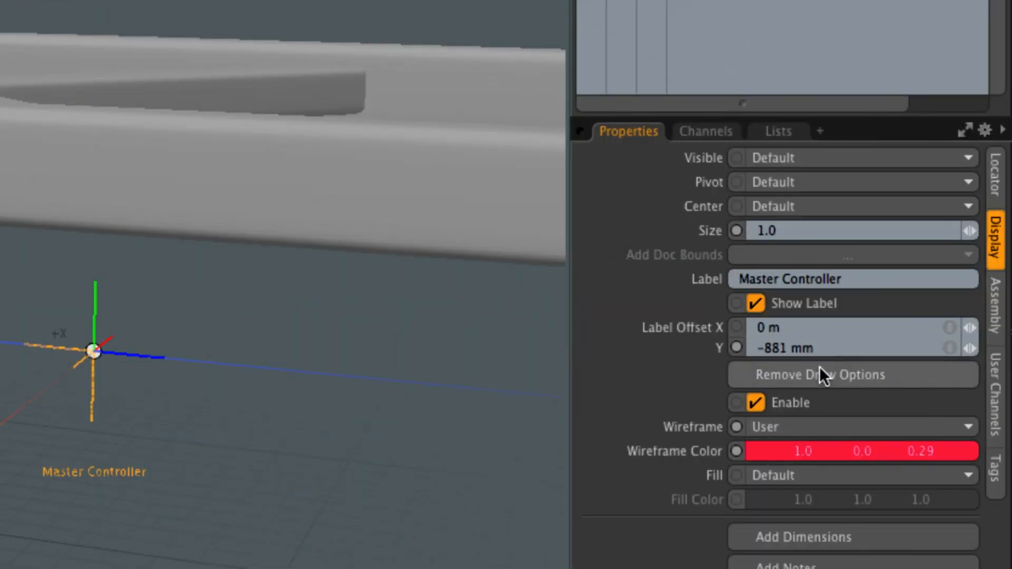
pyautogui.click(996, 188)
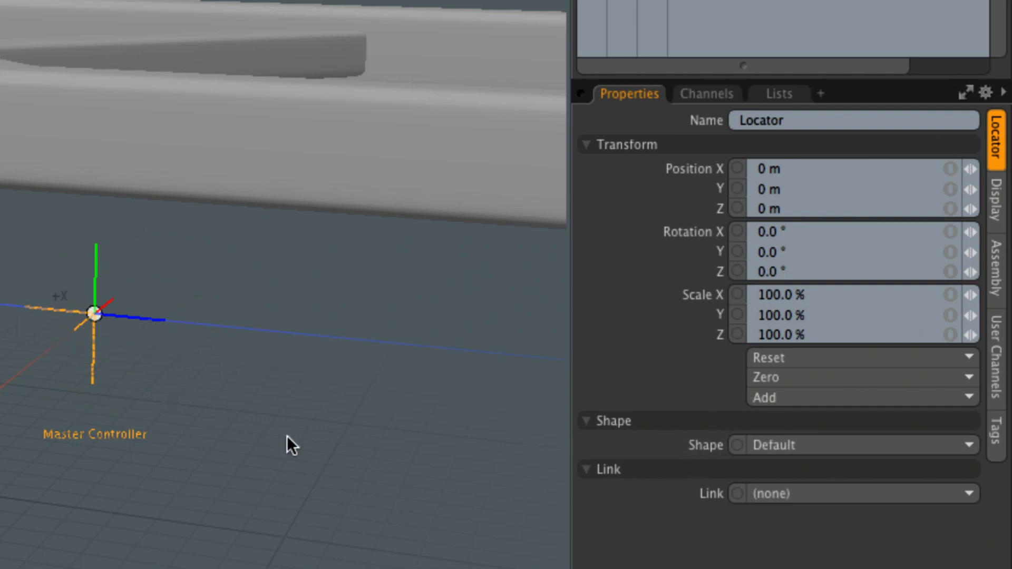
pyautogui.click(765, 444)
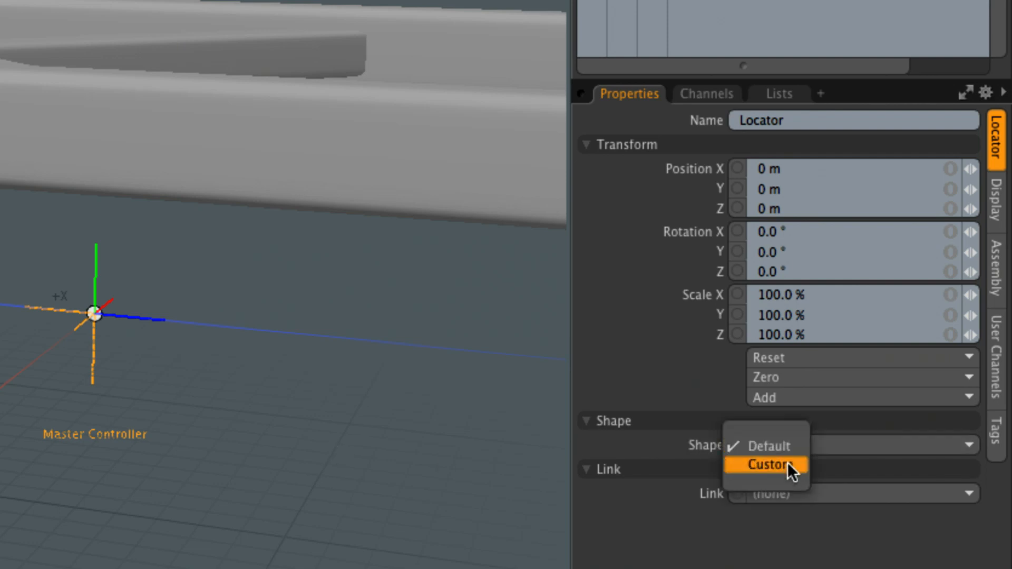
pyautogui.click(770, 463)
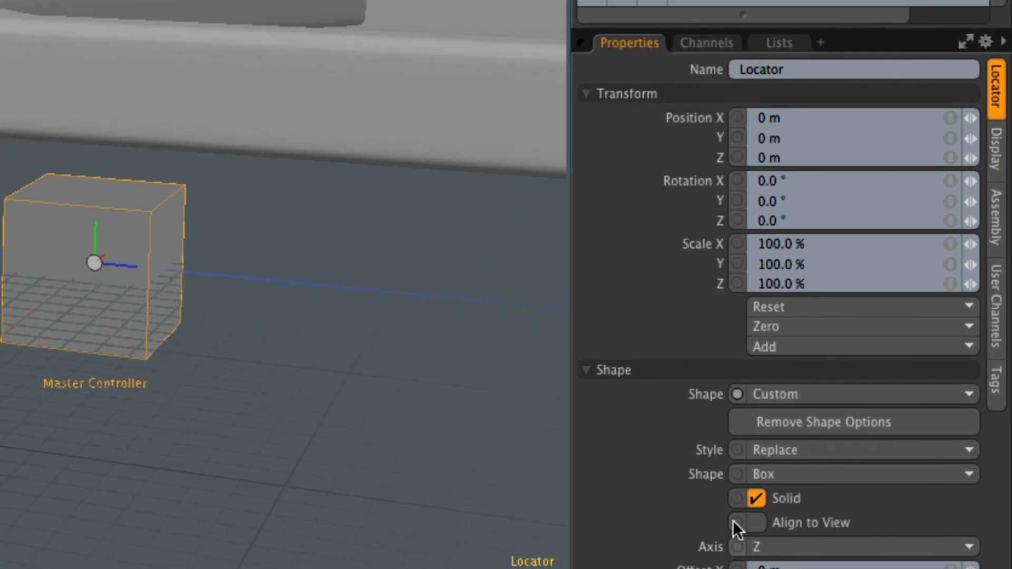
pyautogui.keyDown('alt'); pyautogui.keyDown('shift'); pyautogui.moveTo(240, 313); pyautogui.dragTo(221, 345); pyautogui.keyUp('shift'); pyautogui.keyUp('alt')
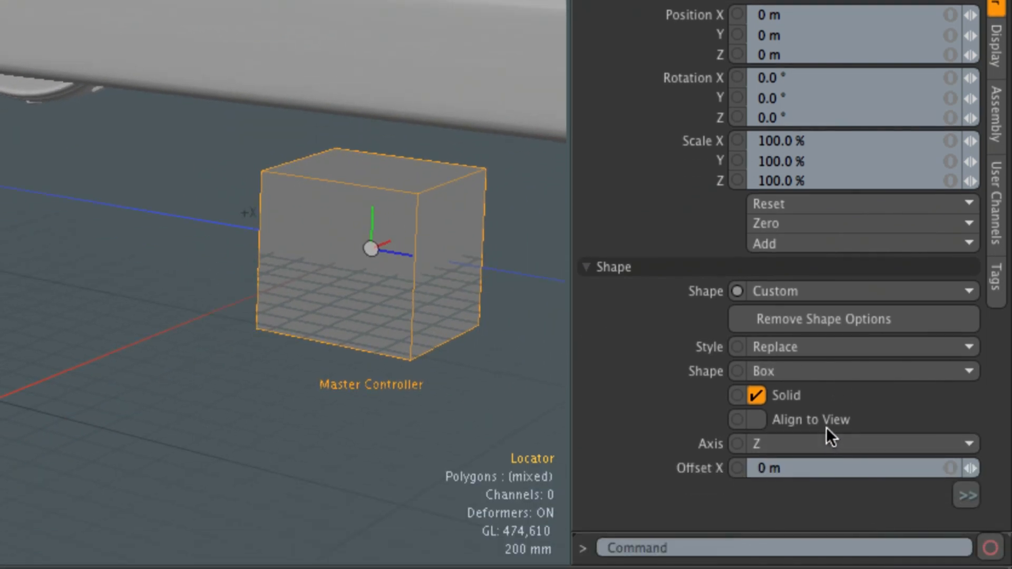
# - Make the locator's custom shape a non-solid Circle aligned to the Y axis
pyautogui.click(824, 374)
pyautogui.click(845, 400)
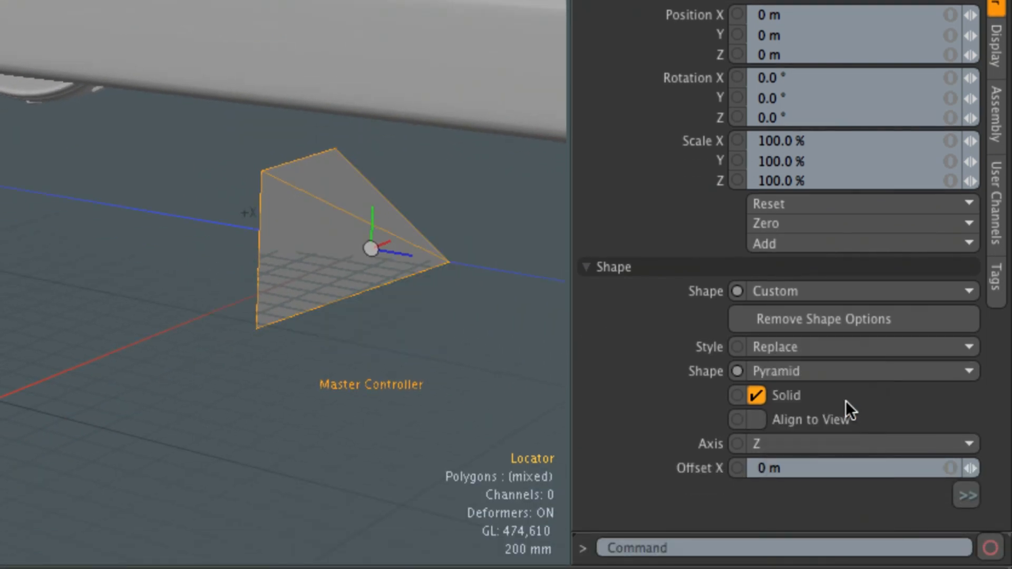
pyautogui.click(841, 376)
pyautogui.click(843, 486)
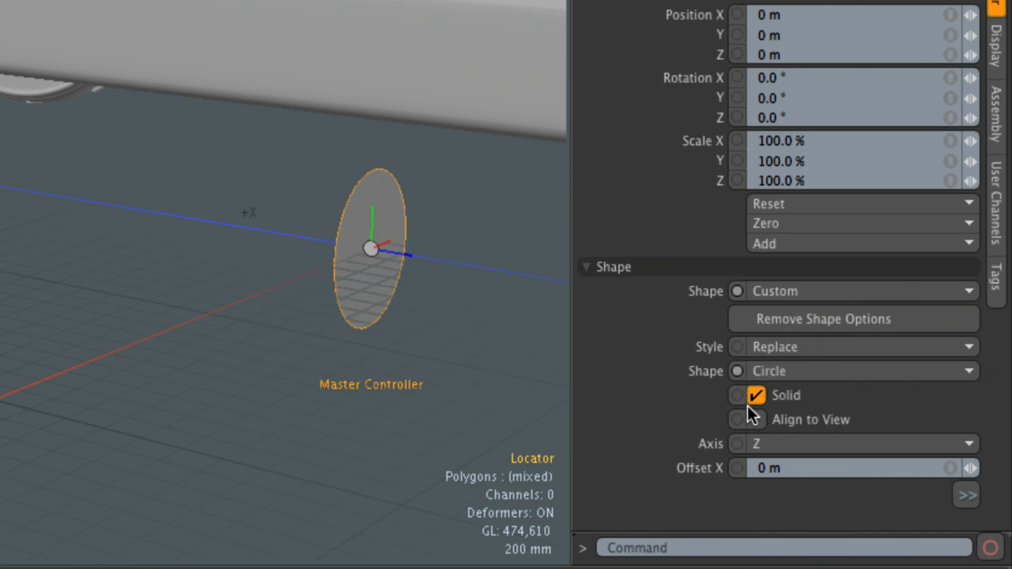
pyautogui.click(783, 445)
pyautogui.click(796, 431)
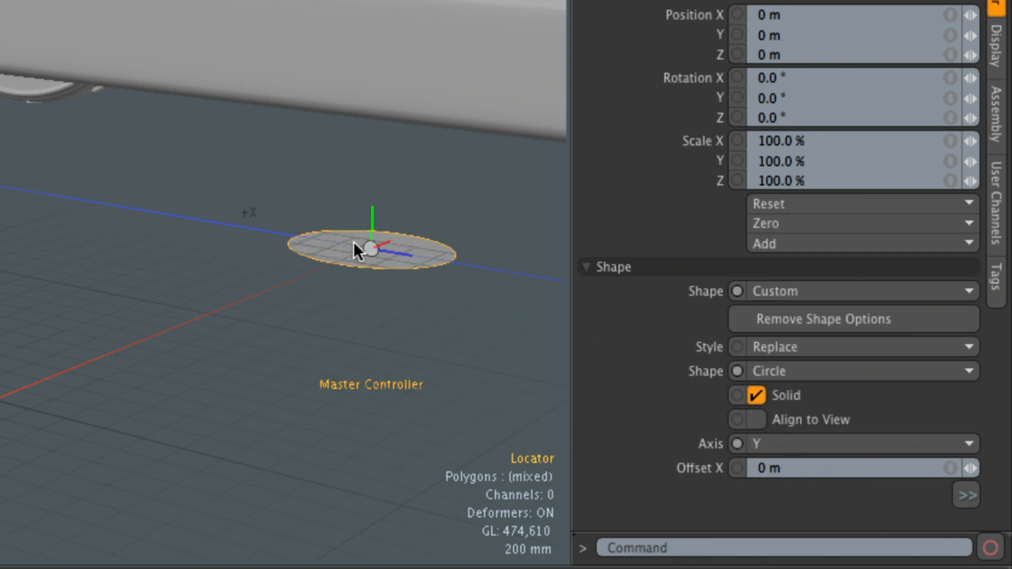
pyautogui.keyDown('alt'); pyautogui.moveTo(429, 291); pyautogui.dragTo(428, 315); pyautogui.keyUp('alt')
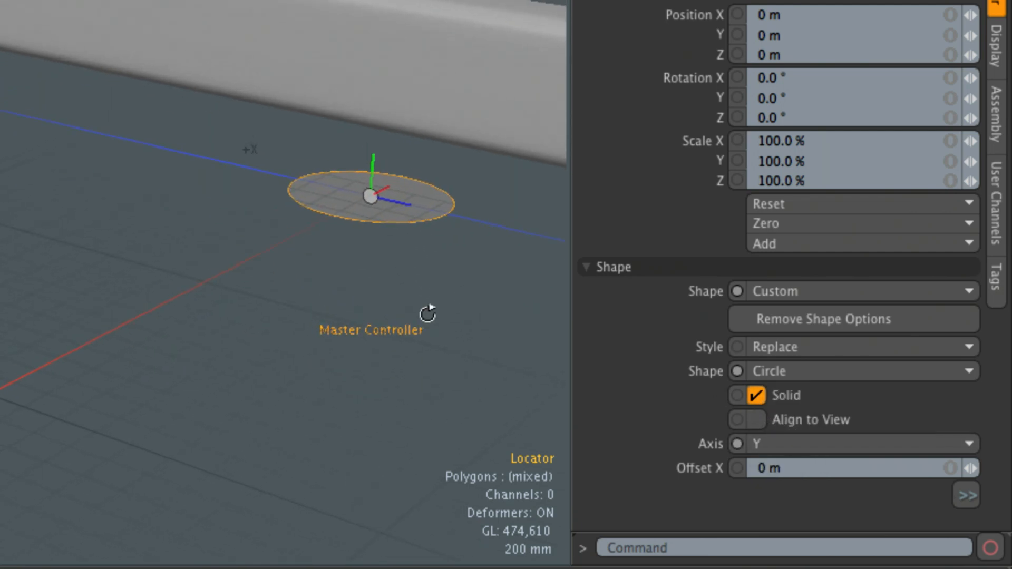
pyautogui.click(756, 397)
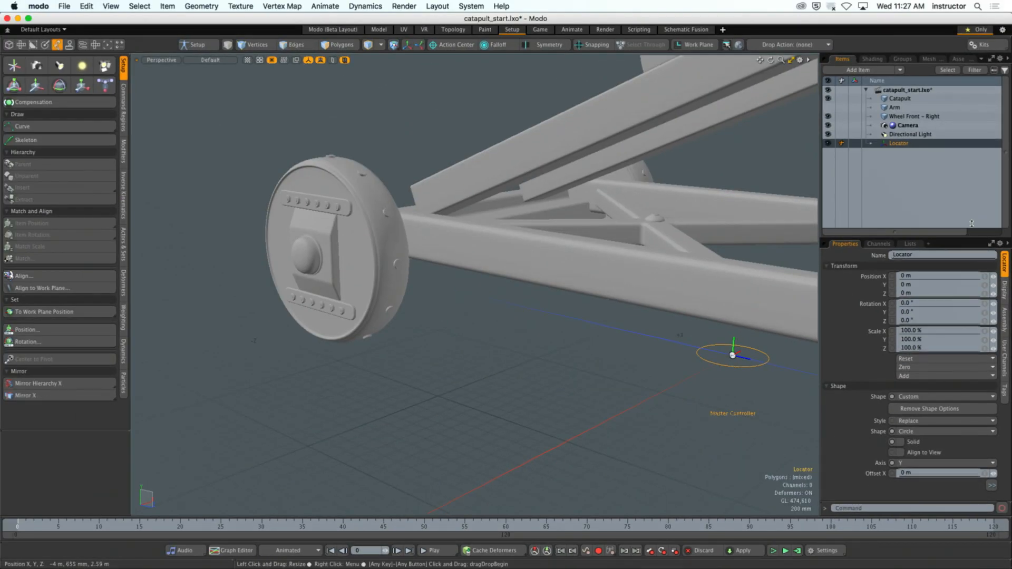
# - Enlarge the locator circle's radius to about 9.79 m so it surrounds the catapult, and deselect it
pyautogui.moveTo(971, 237); pyautogui.dragTo(971, 150)
pyautogui.keyDown('alt'); pyautogui.moveTo(558, 253); pyautogui.dragTo(589, 262); pyautogui.keyUp('alt')
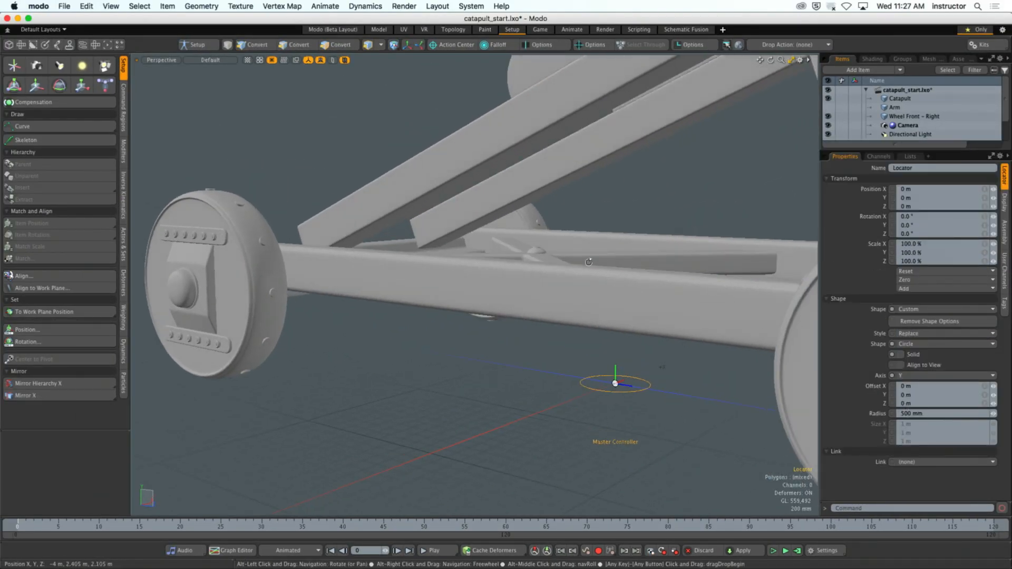
pyautogui.click(931, 414)
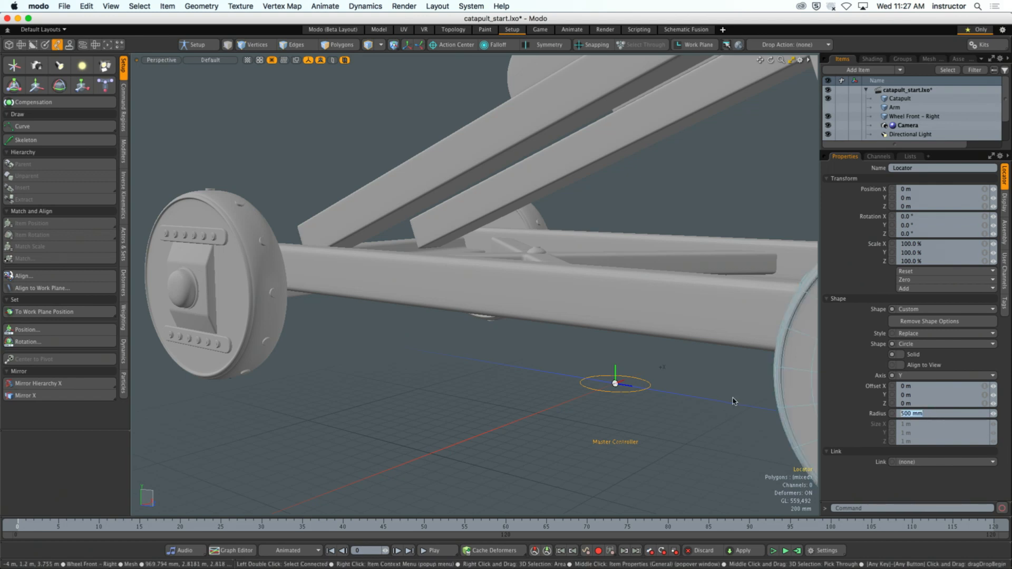
pyautogui.scroll(-10, 590, 404)
pyautogui.keyDown('alt'); pyautogui.moveTo(693, 399); pyautogui.dragTo(560, 408); pyautogui.keyUp('alt')
pyautogui.click(578, 429)
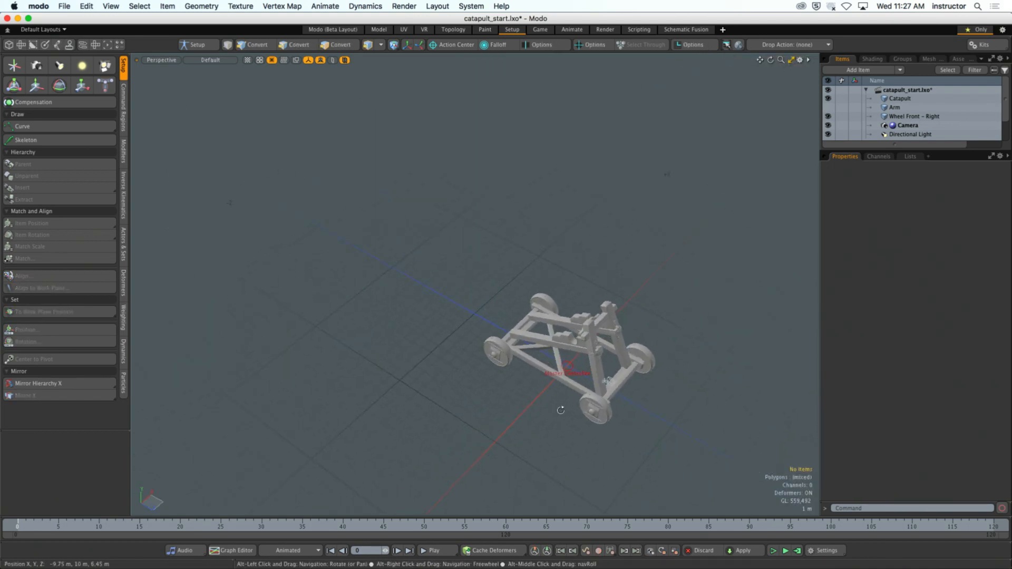
pyautogui.click(572, 371)
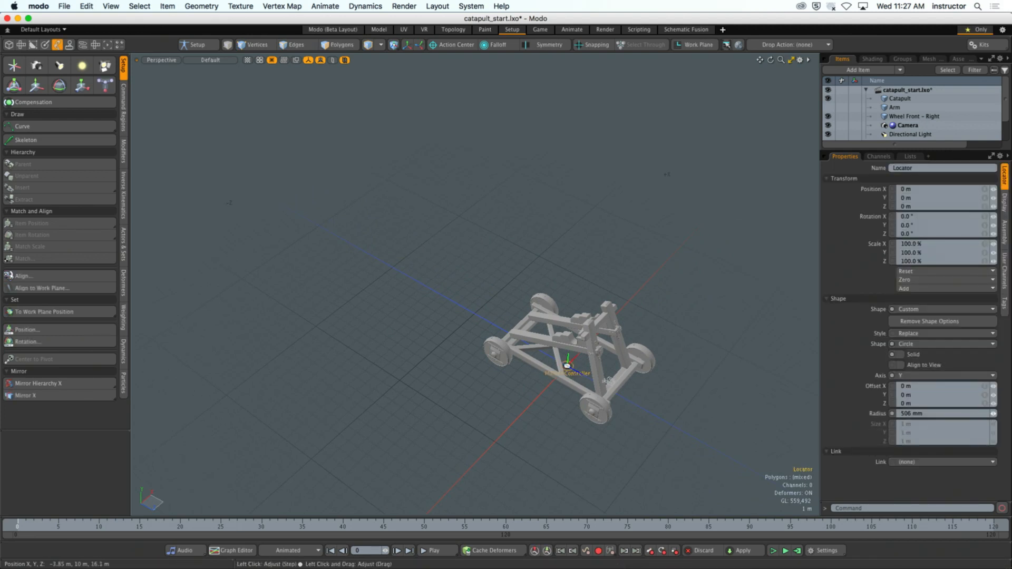
pyautogui.moveTo(993, 413); pyautogui.dragTo(994, 416)
pyautogui.click(740, 291)
pyautogui.keyDown('alt'); pyautogui.moveTo(739, 290); pyautogui.dragTo(687, 359); pyautogui.keyUp('alt')
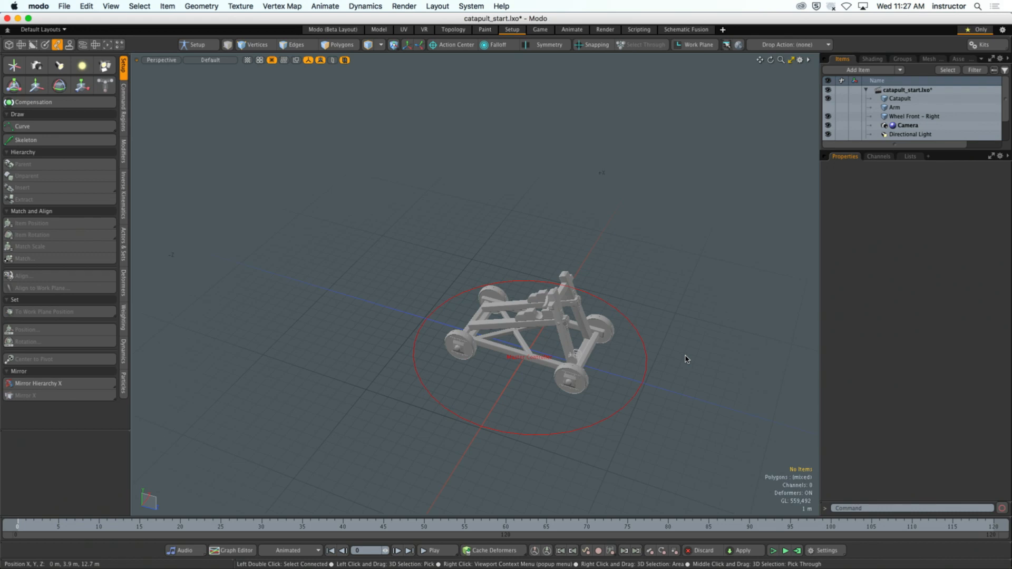
# - Try moving the circle locator about -450 mm along Z, and undo the move
pyautogui.click(647, 356)
pyautogui.moveTo(700, 408)
pyautogui.keyDown('alt'); pyautogui.mouseDown()
pyautogui.moveTo(648, 409)
pyautogui.moveTo(690, 405)
pyautogui.mouseUp(); pyautogui.keyUp('alt')
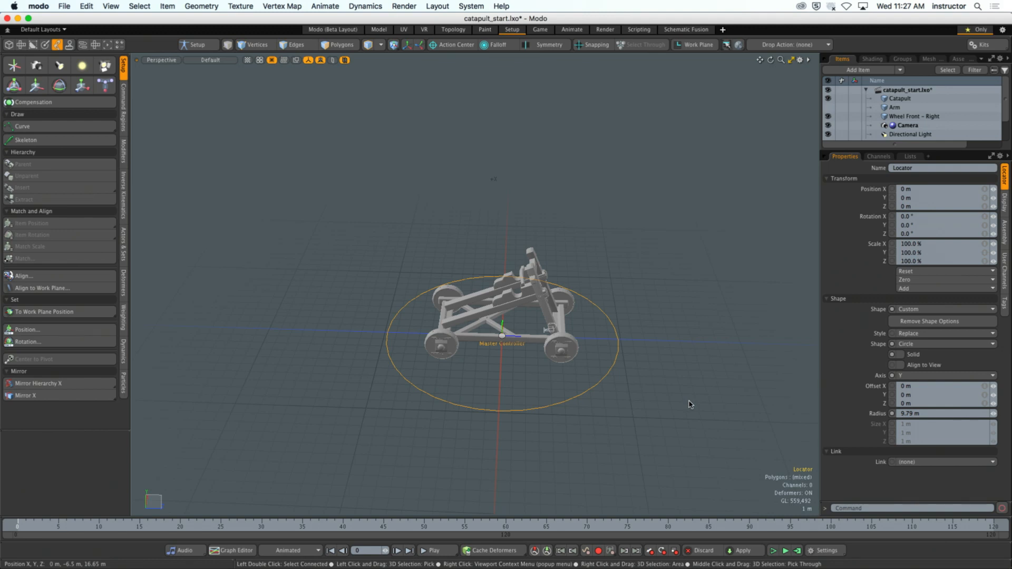
pyautogui.press('y')
pyautogui.moveTo(543, 337)
pyautogui.mouseDown()
pyautogui.moveTo(635, 338)
pyautogui.moveTo(546, 337)
pyautogui.mouseUp()
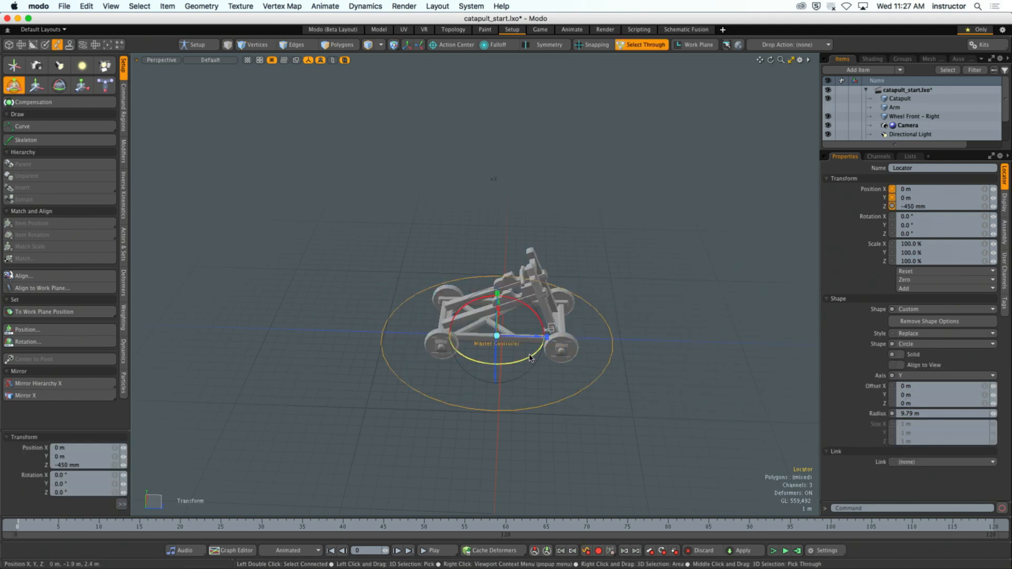
pyautogui.press('super+z')
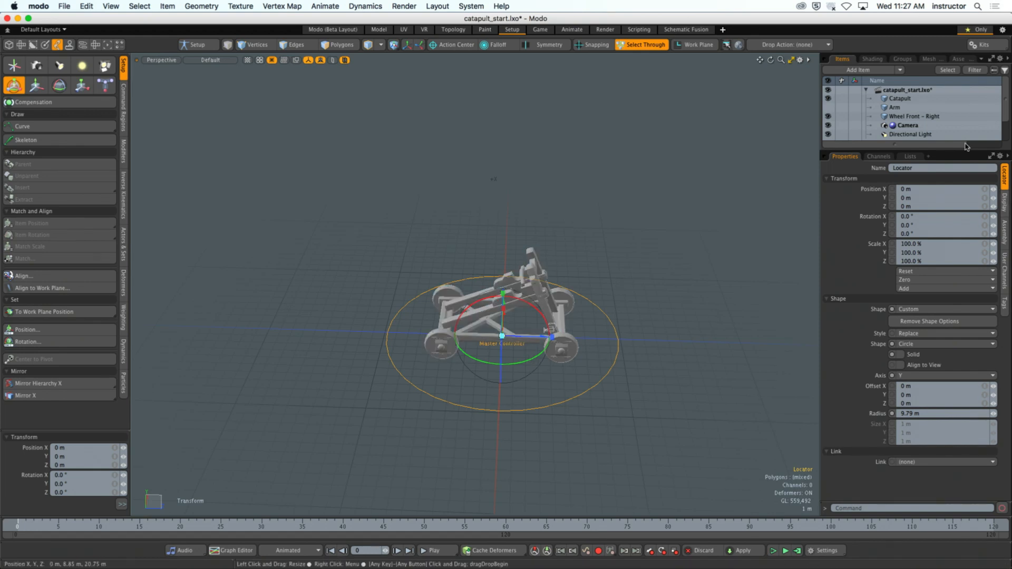
# - Rename the Locator item to Master Controller and deselect it
pyautogui.moveTo(964, 149); pyautogui.dragTo(964, 225)
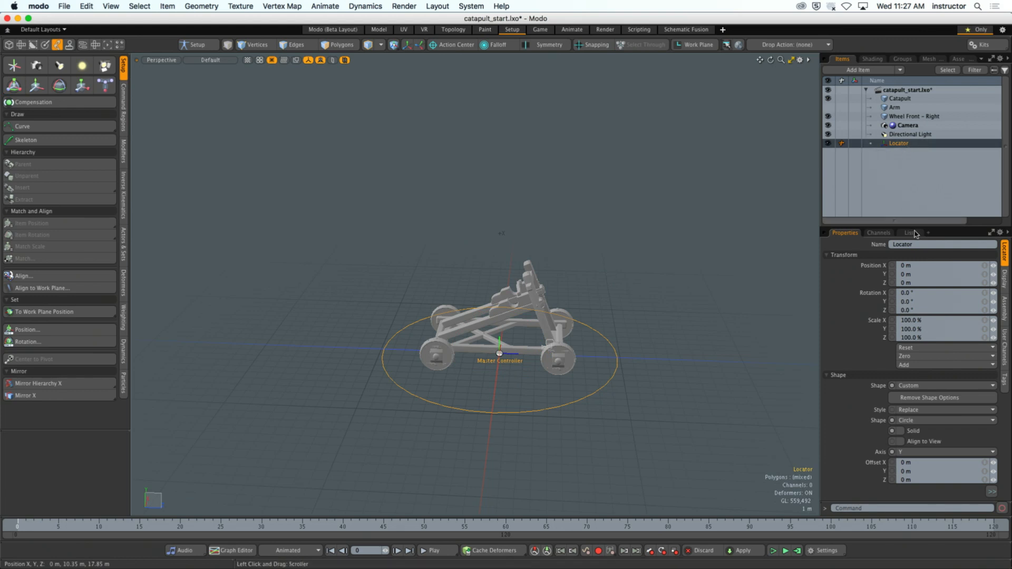
pyautogui.click(921, 244)
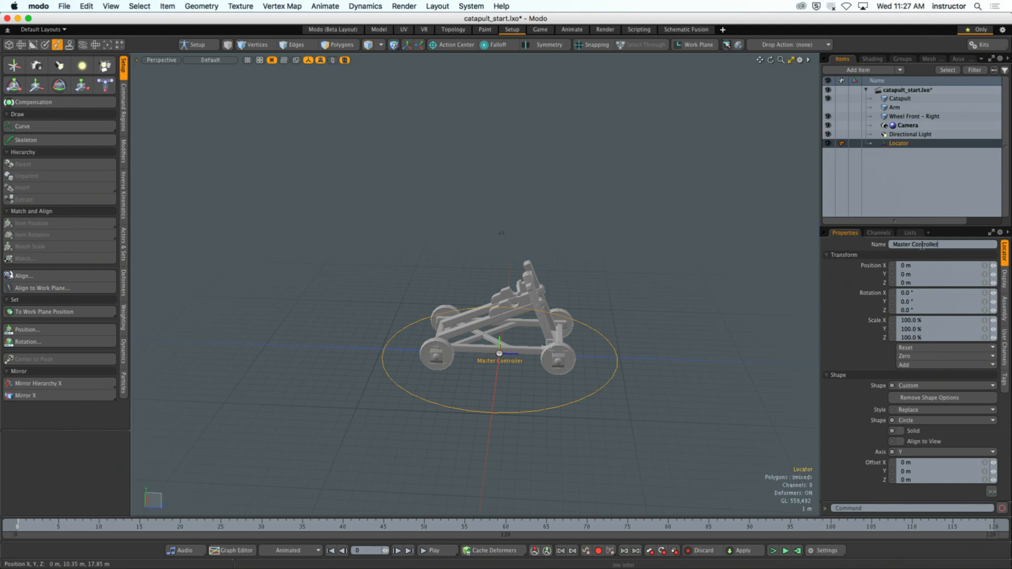
pyautogui.click(632, 287)
pyautogui.keyDown('alt'); pyautogui.moveTo(632, 288); pyautogui.dragTo(563, 334); pyautogui.keyUp('alt')
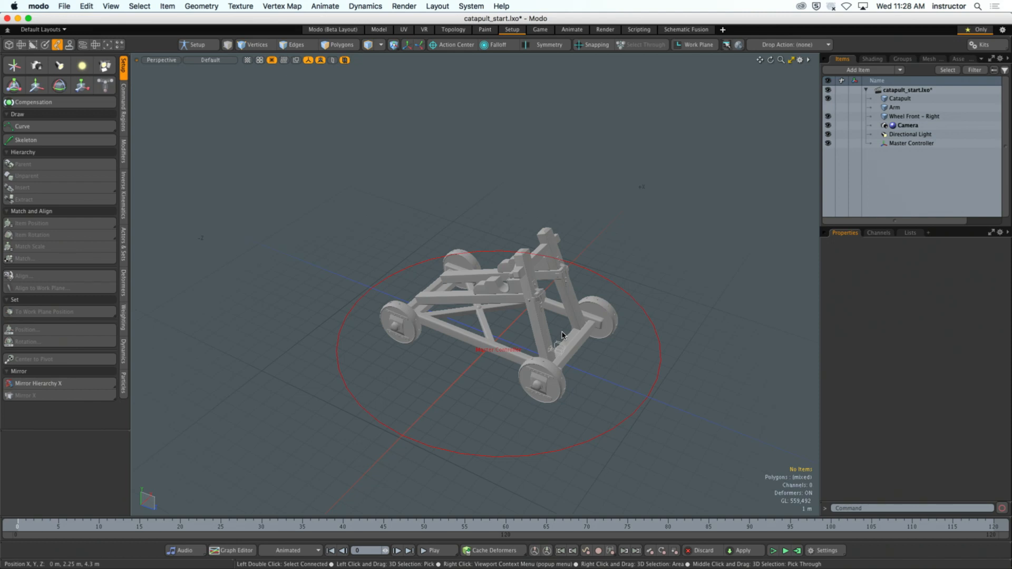
pyautogui.keyDown('alt'); pyautogui.moveTo(562, 336); pyautogui.dragTo(583, 315); pyautogui.keyUp('alt')
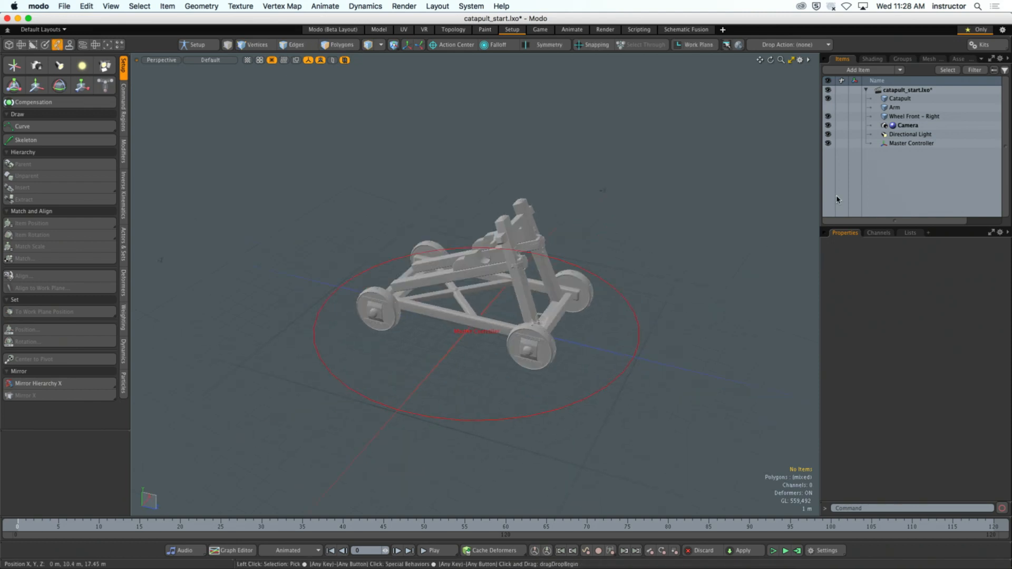
# - Parent Catapult, Arm and Wheel Front - Right to the Master Controller, and make the Arm visible in its hierarchy
pyautogui.click(910, 143)
pyautogui.click(917, 116)
pyautogui.keyDown('shift'); pyautogui.click(915, 100); pyautogui.keyUp('shift')
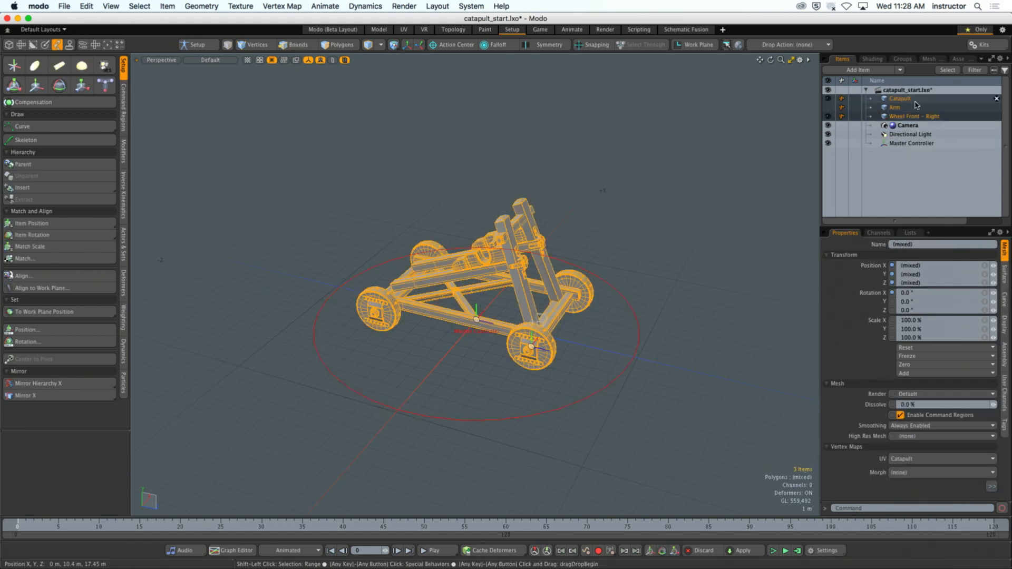
pyautogui.moveTo(895, 101); pyautogui.dragTo(912, 143)
pyautogui.click(692, 215)
pyautogui.keyDown('alt'); pyautogui.moveTo(693, 214); pyautogui.dragTo(713, 222); pyautogui.keyUp('alt')
pyautogui.click(872, 116)
pyautogui.click(828, 134)
# - Select the Master Controller and move it with its children 950 mm along Z
pyautogui.click(624, 325)
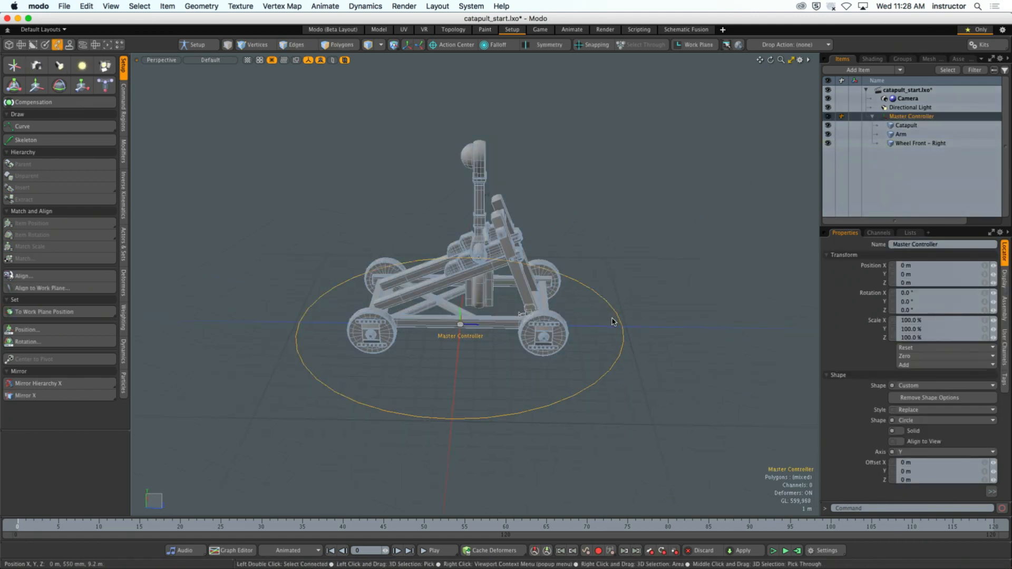
pyautogui.press('y')
pyautogui.moveTo(499, 325)
pyautogui.mouseDown()
pyautogui.moveTo(730, 328)
pyautogui.moveTo(378, 324)
pyautogui.moveTo(719, 327)
pyautogui.moveTo(464, 324)
pyautogui.moveTo(589, 326)
pyautogui.moveTo(503, 324)
pyautogui.moveTo(516, 325)
pyautogui.mouseUp()
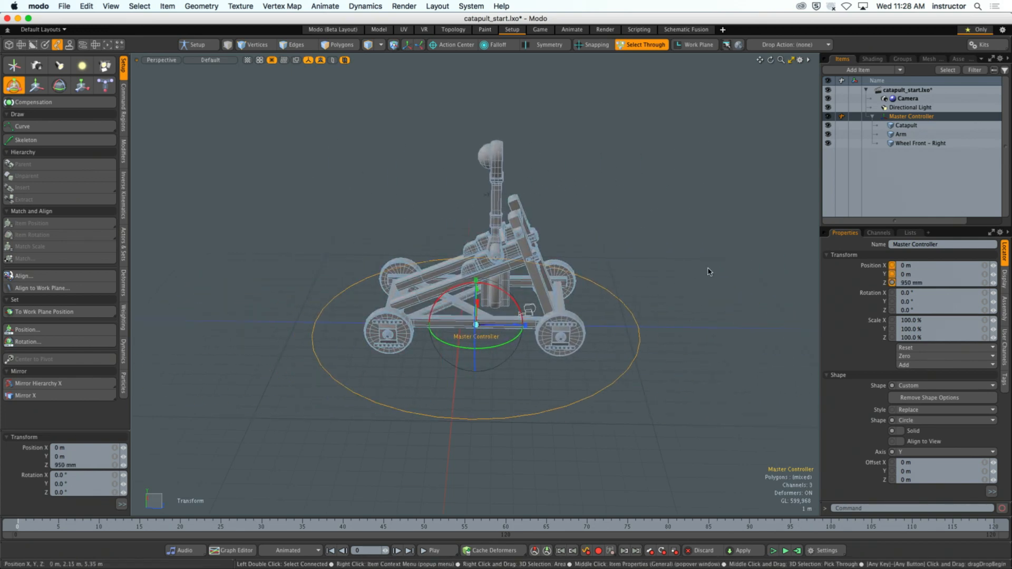
# - Select the Arm item and rotate it about 51.5° around X
pyautogui.click(898, 136)
pyautogui.moveTo(533, 213); pyautogui.dragTo(530, 206)
pyautogui.moveTo(599, 161); pyautogui.dragTo(655, 302)
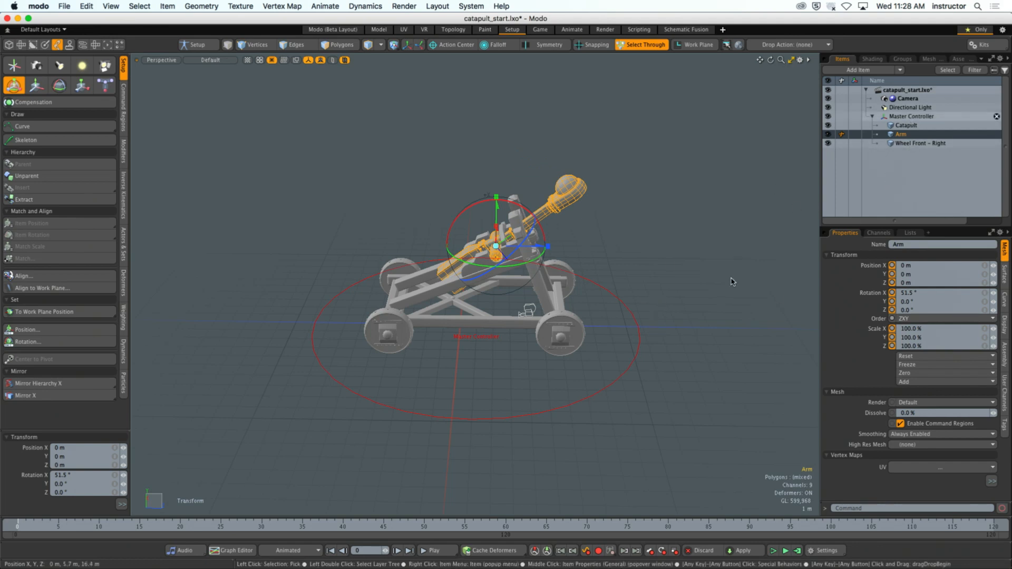
# - Try rotating the whole catapult around Y with the Master Controller, and undo the rotation
pyautogui.click(909, 117)
pyautogui.moveTo(503, 344); pyautogui.dragTo(486, 354)
pyautogui.keyDown('alt'); pyautogui.moveTo(570, 337); pyautogui.dragTo(663, 312); pyautogui.keyUp('alt')
pyautogui.press('super+z')
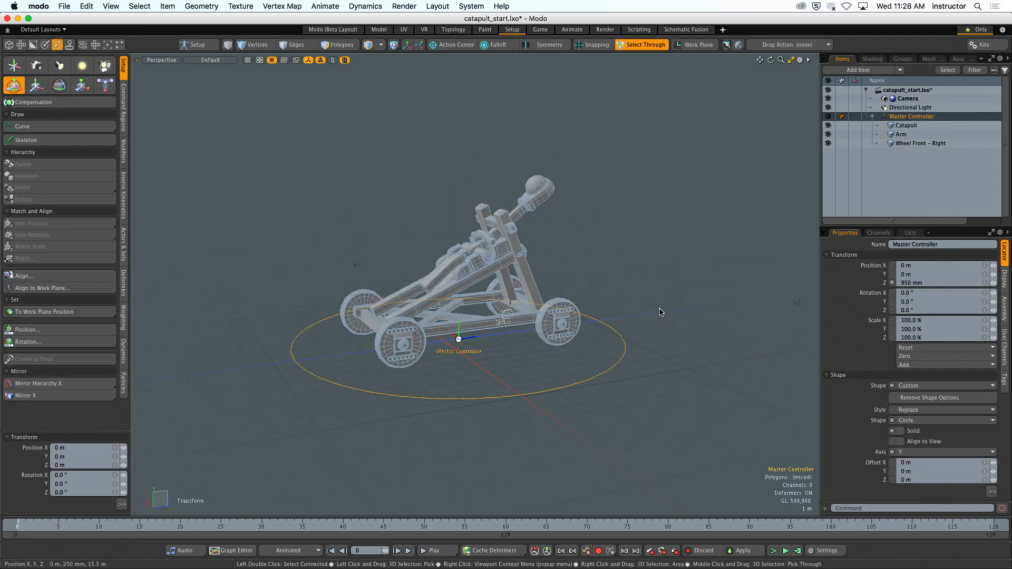
# - Bring back the Arm selection by undoing the latest deselection, and set the Arm's X rotation to 0°
pyautogui.press('space')
pyautogui.click(628, 259)
pyautogui.moveTo(628, 260)
pyautogui.keyDown('alt'); pyautogui.mouseDown()
pyautogui.moveTo(580, 256)
pyautogui.moveTo(601, 243)
pyautogui.moveTo(633, 247)
pyautogui.mouseUp(); pyautogui.keyUp('alt')
pyautogui.keyDown('alt'); pyautogui.moveTo(633, 248); pyautogui.dragTo(583, 337); pyautogui.keyUp('alt')
pyautogui.keyDown('alt'); pyautogui.keyDown('shift'); pyautogui.moveTo(683, 289); pyautogui.dragTo(660, 290); pyautogui.keyUp('shift'); pyautogui.keyUp('alt')
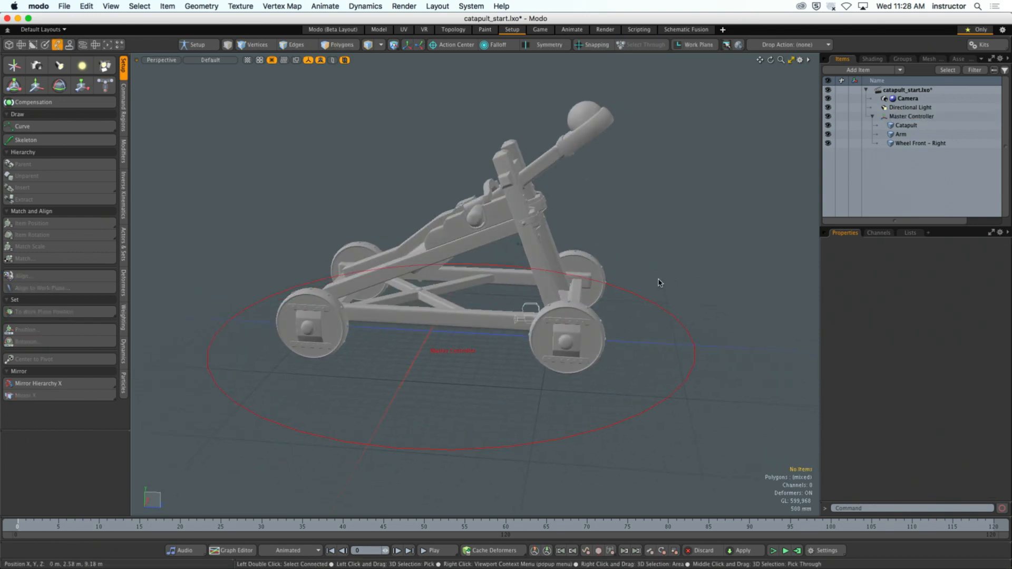
pyautogui.press('super+z')
pyautogui.press('super+z')
pyautogui.press('super+z')
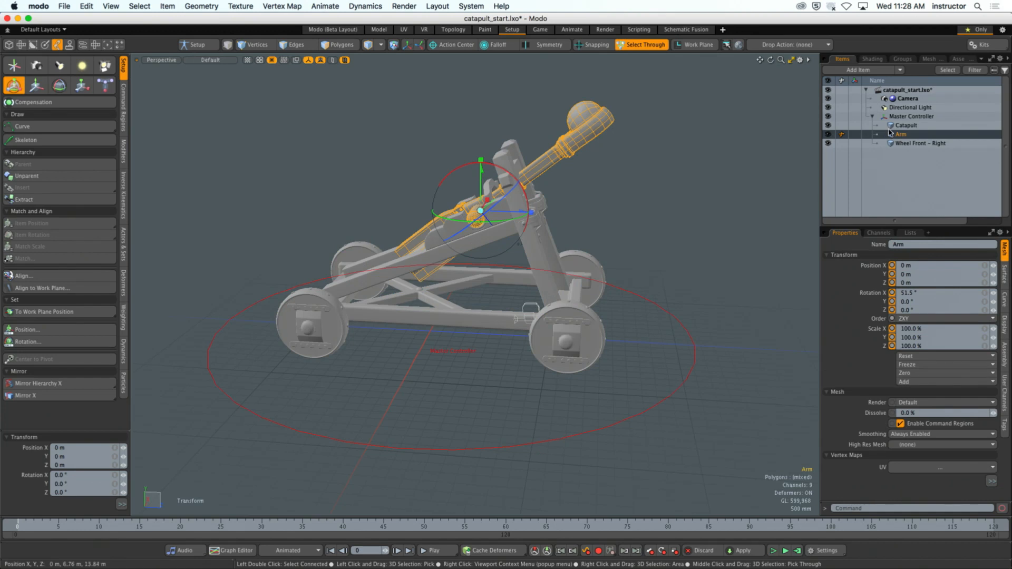
pyautogui.moveTo(917, 293); pyautogui.dragTo(878, 296)
pyautogui.write('0')
pyautogui.press('Return')
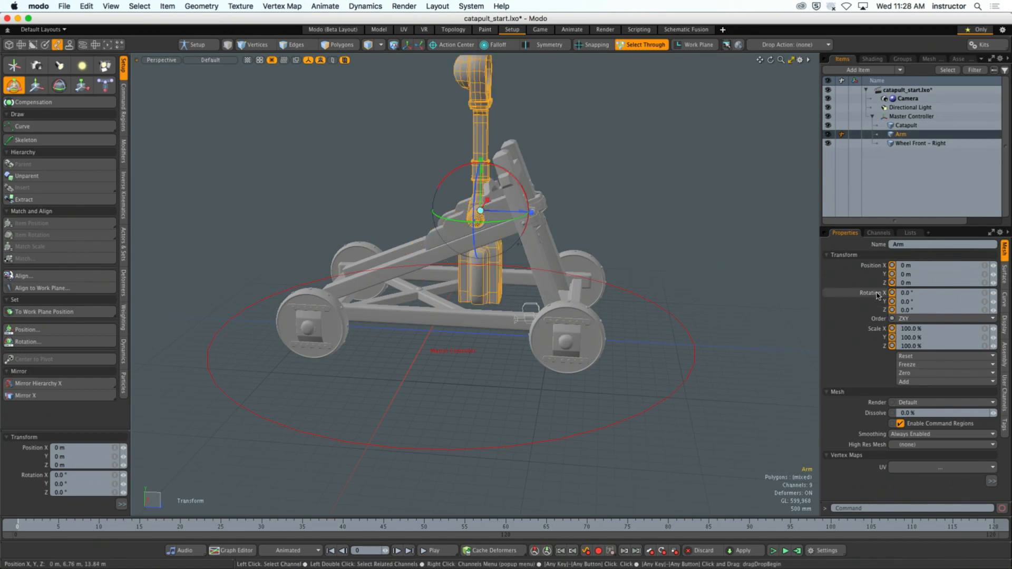
# - Select Wheel Front - Right and rotate it about 2.1° around its X axis
pyautogui.press('q')
pyautogui.click(630, 171)
pyautogui.keyDown('alt'); pyautogui.moveTo(630, 172); pyautogui.dragTo(575, 258); pyautogui.keyUp('alt')
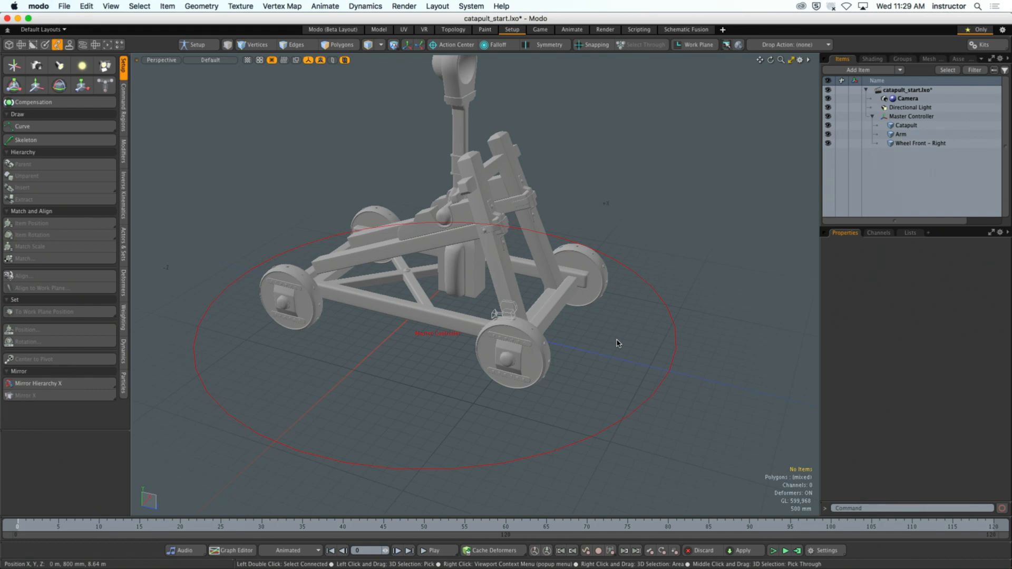
pyautogui.click(531, 361)
pyautogui.scroll(5, 534, 363)
pyautogui.keyDown('alt'); pyautogui.moveTo(588, 372); pyautogui.dragTo(505, 325); pyautogui.keyUp('alt')
pyautogui.press('e')
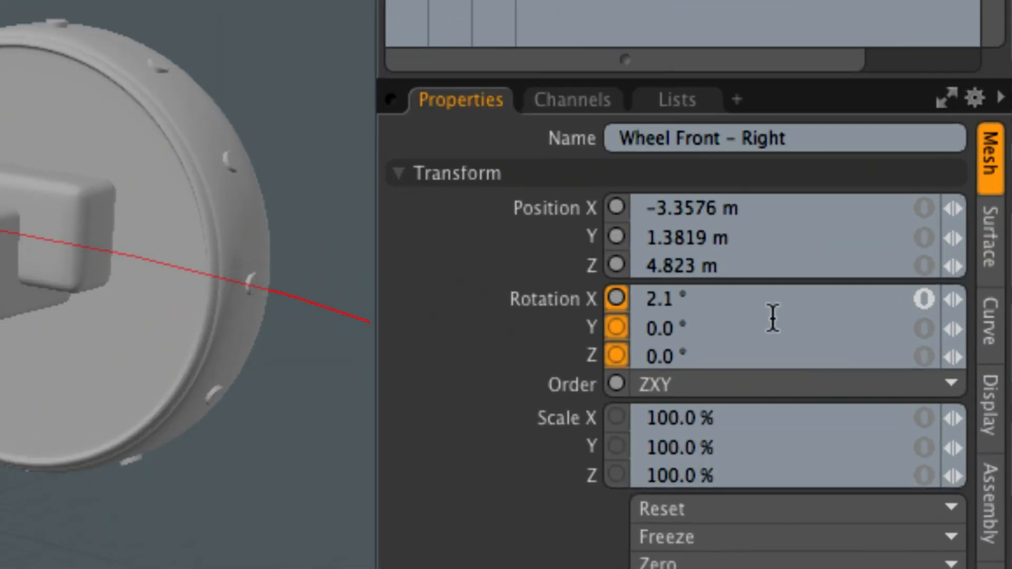
# - Set the X rotation of Wheel Front - Right to 0° and deselect the wheel
pyautogui.click(654, 299)
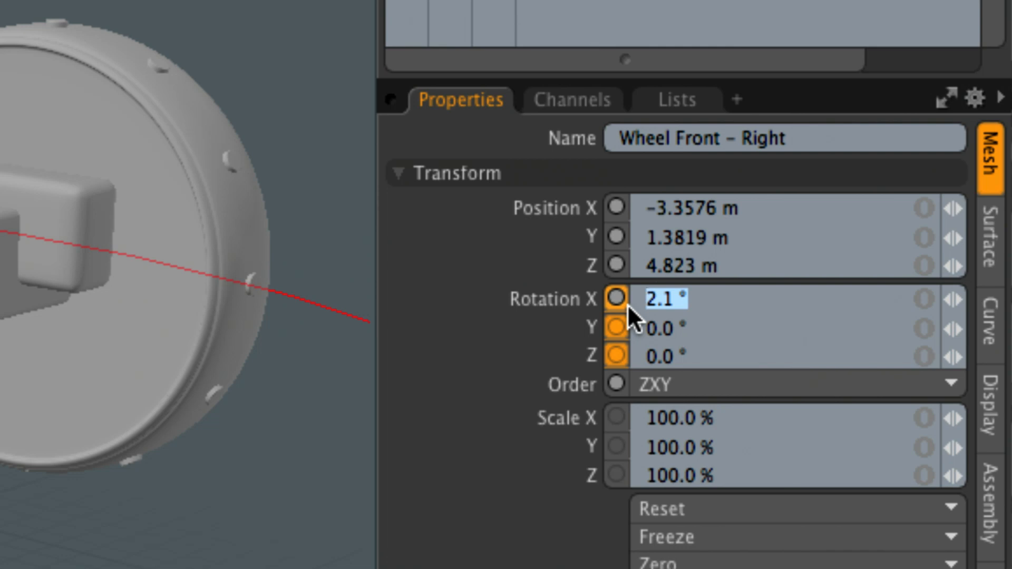
pyautogui.write('0')
pyautogui.press('Return')
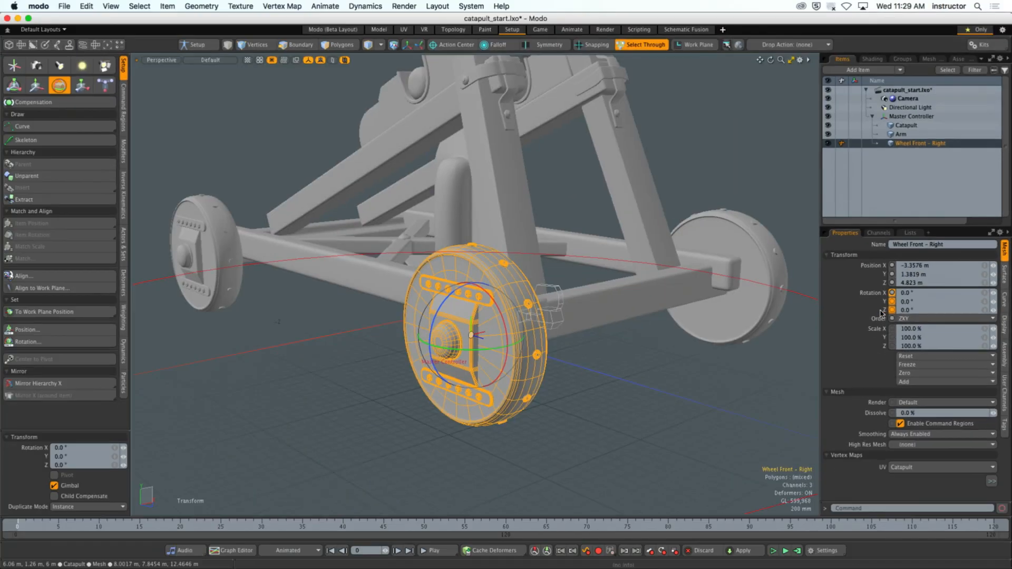
pyautogui.click(663, 510)
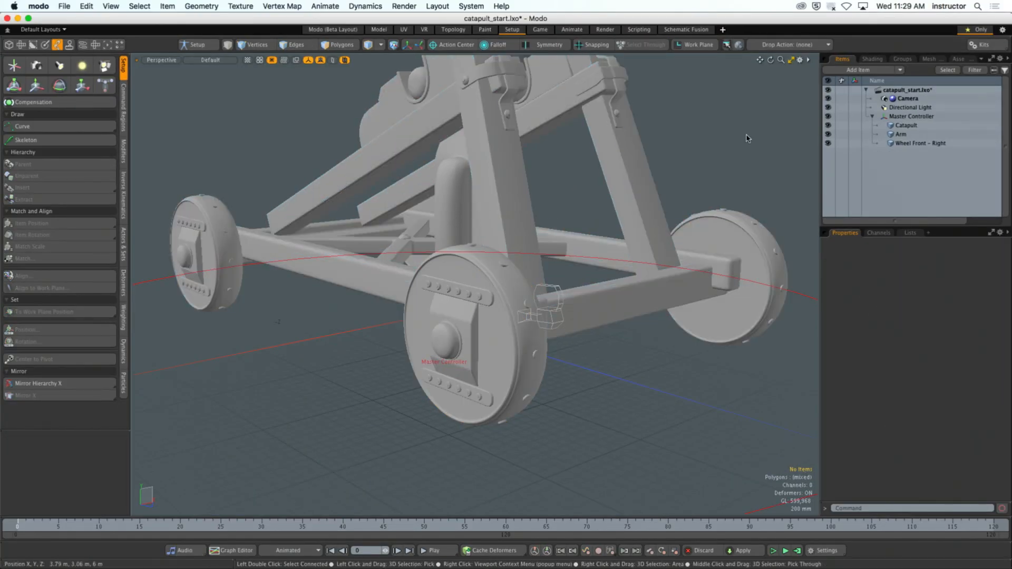
# - Reveal the schematic below the 3D view and add the Rotation X channel of Wheel Front - Right to it
pyautogui.click(790, 60)
pyautogui.keyDown('alt'); pyautogui.moveTo(551, 215); pyautogui.dragTo(627, 217); pyautogui.keyUp('alt')
pyautogui.click(912, 144)
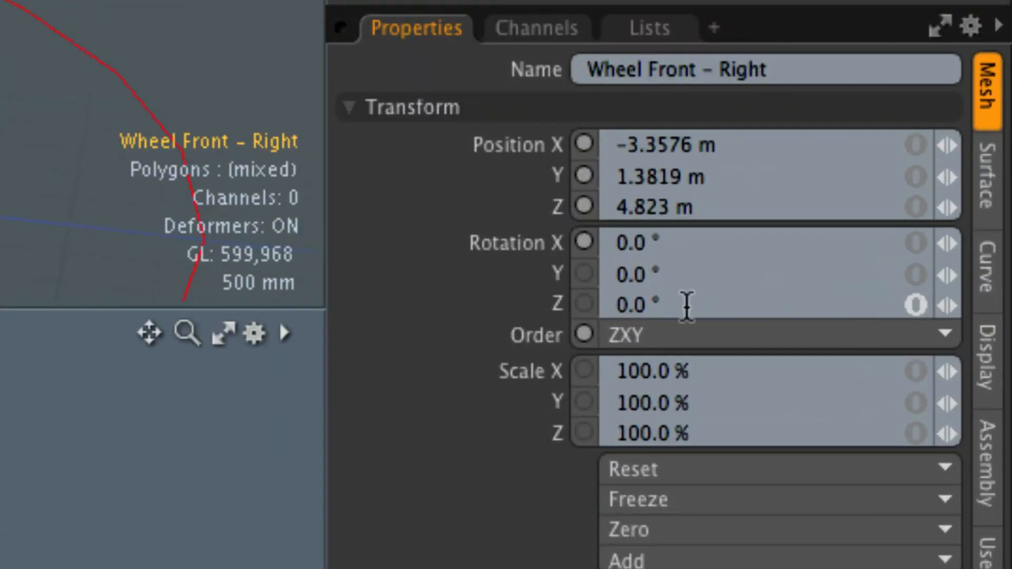
pyautogui.click(513, 243)
pyautogui.rightClick(514, 243)
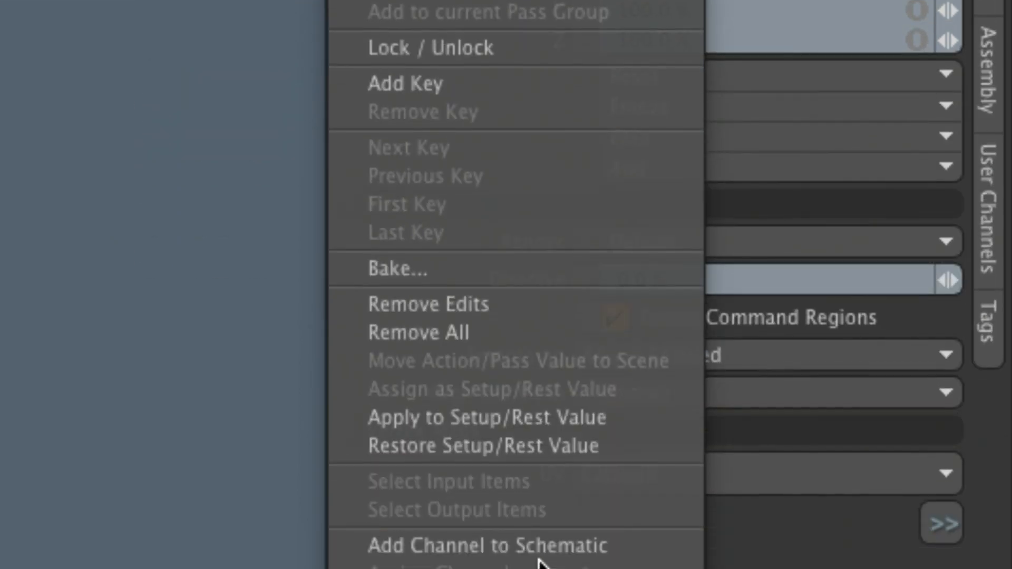
pyautogui.click(564, 546)
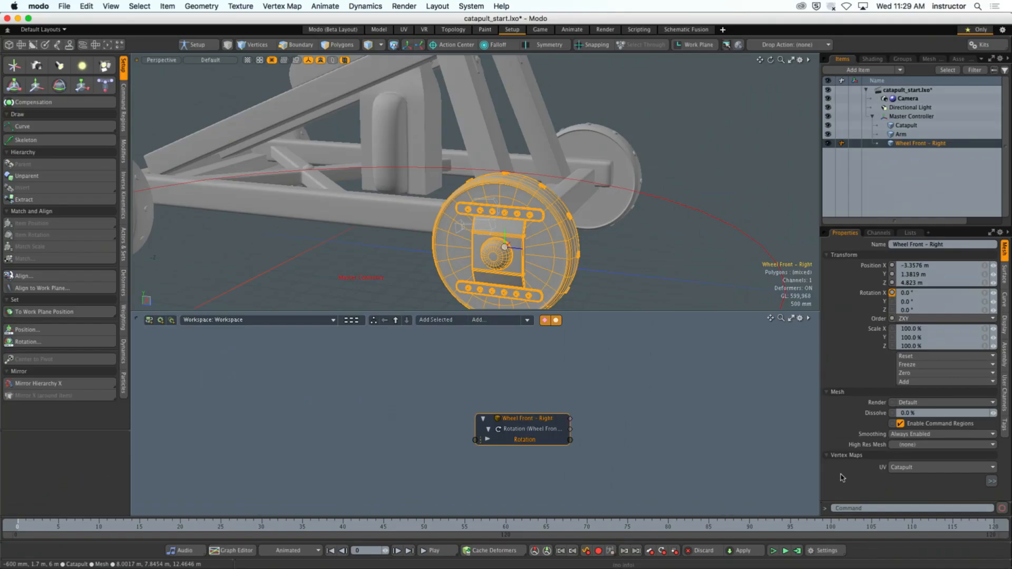
pyautogui.click(194, 367)
pyautogui.moveTo(535, 423); pyautogui.dragTo(367, 397)
pyautogui.click(357, 409)
# - Select the Master Controller and examine its channel list, including the locator's transform and shape channels
pyautogui.keyDown('alt'); pyautogui.moveTo(595, 247); pyautogui.dragTo(651, 263); pyautogui.keyUp('alt')
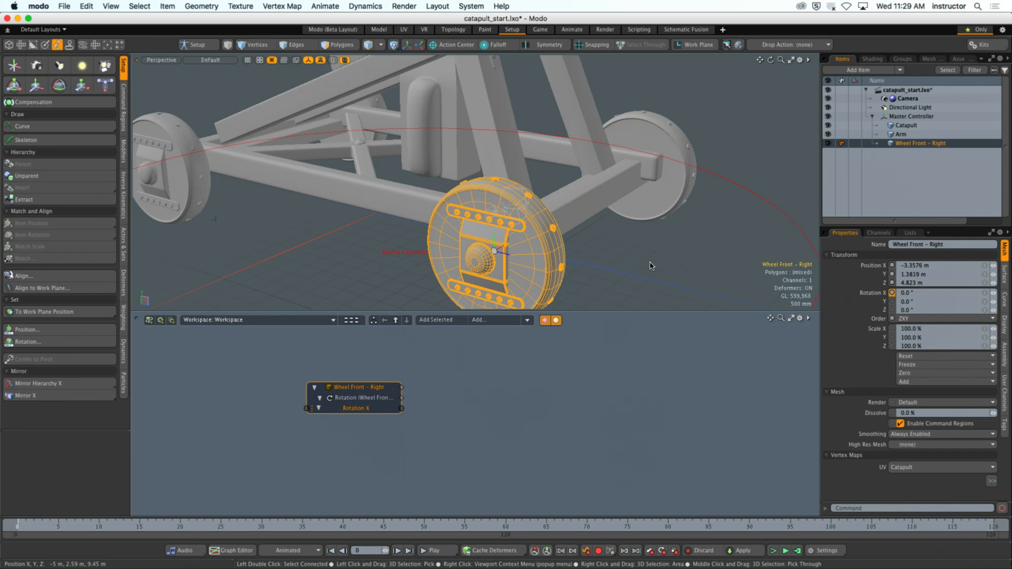
pyautogui.click(789, 198)
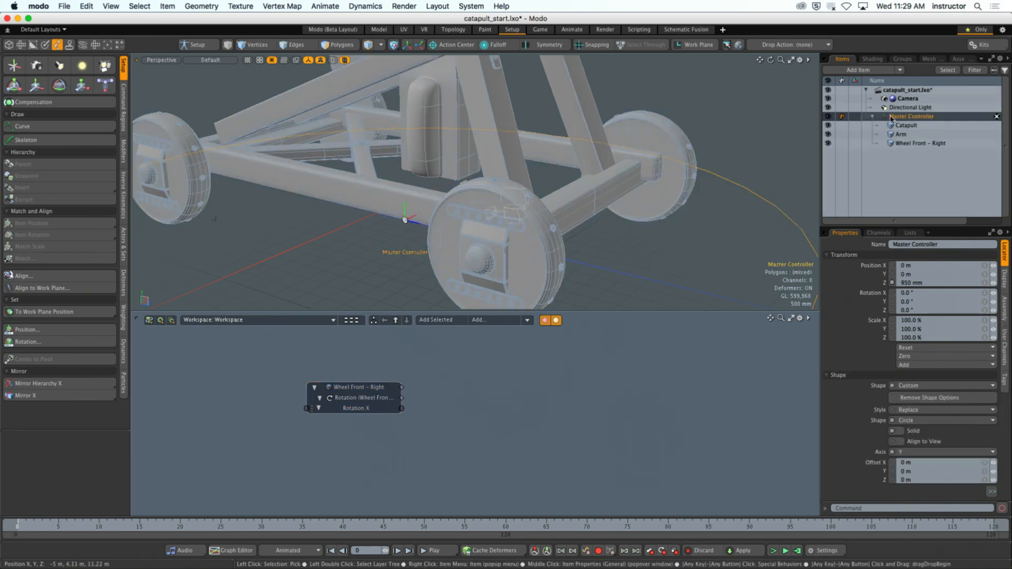
pyautogui.scroll(-7, 701, 212)
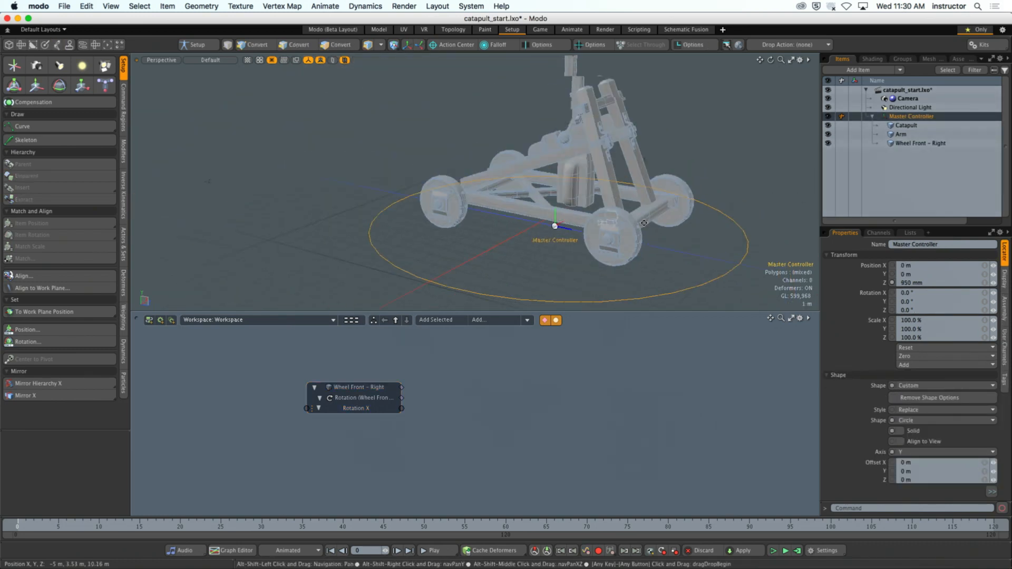
pyautogui.moveTo(657, 228)
pyautogui.keyDown('alt'); pyautogui.keyDown('shift'); pyautogui.mouseDown()
pyautogui.moveTo(654, 217)
pyautogui.moveTo(663, 238)
pyautogui.mouseUp(); pyautogui.keyUp('shift'); pyautogui.keyUp('alt')
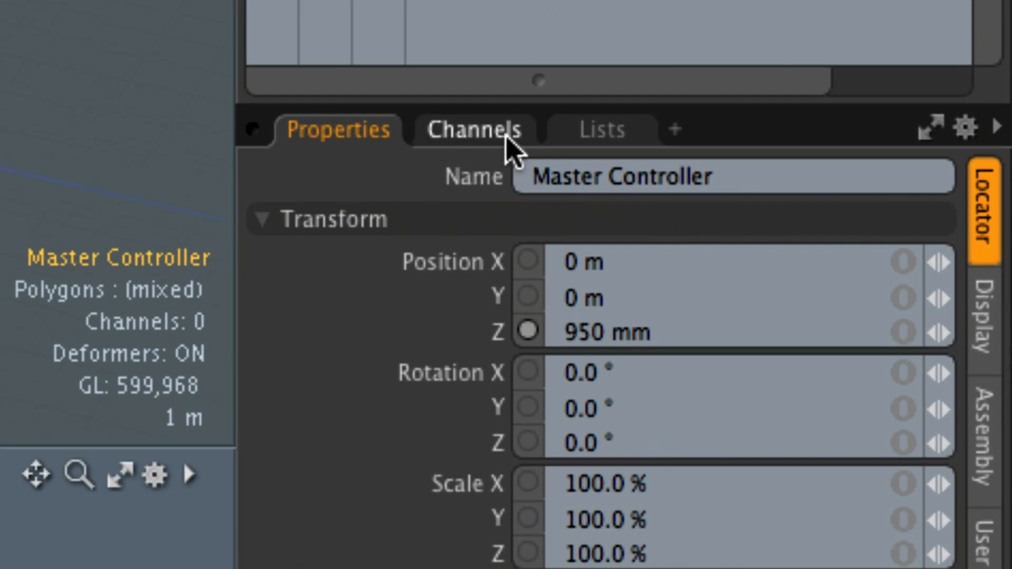
pyautogui.click(483, 138)
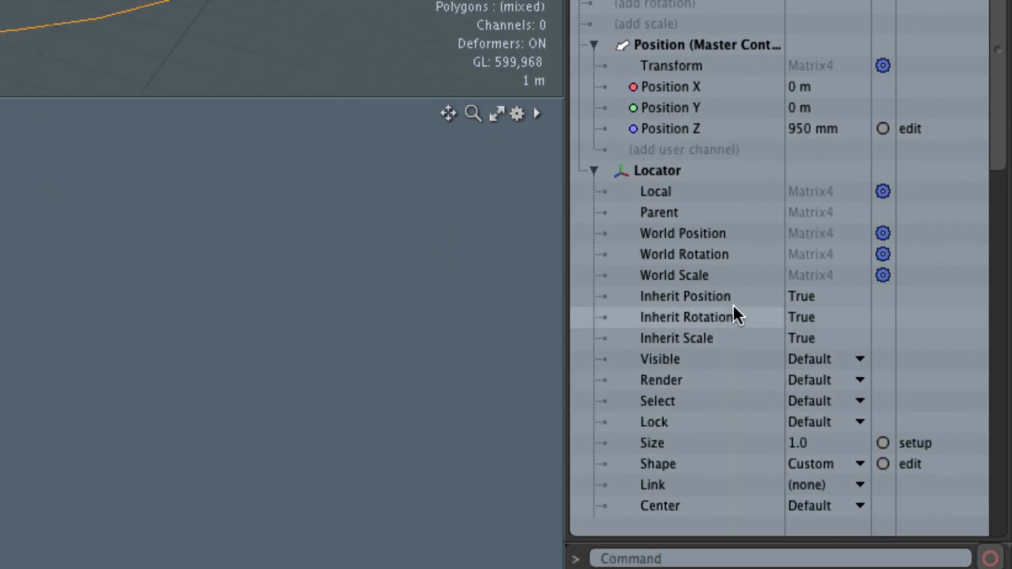
pyautogui.scroll(-5, 739, 200)
pyautogui.scroll(-10, 739, 198)
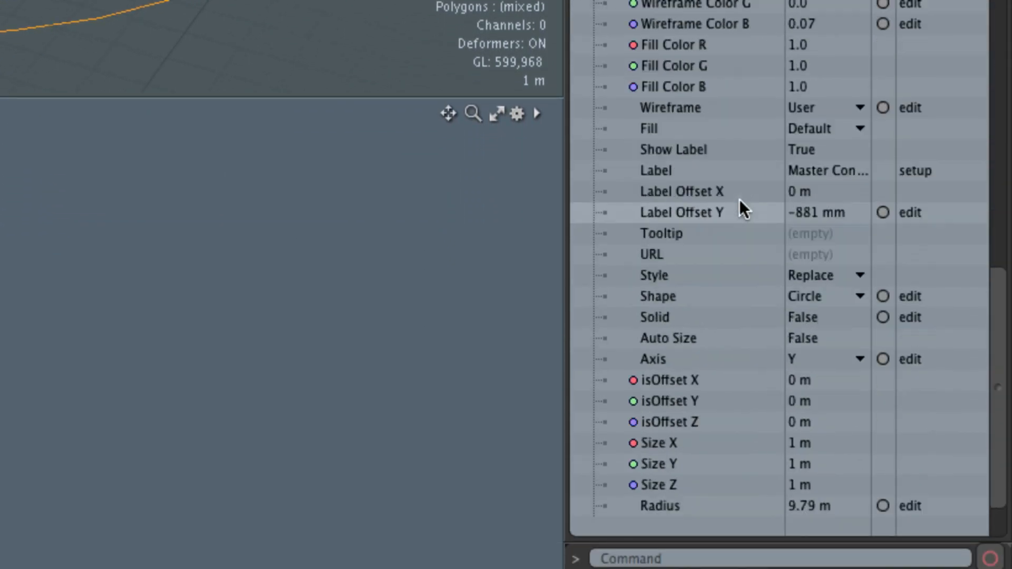
pyautogui.scroll(10, 739, 198)
pyautogui.scroll(5, 739, 199)
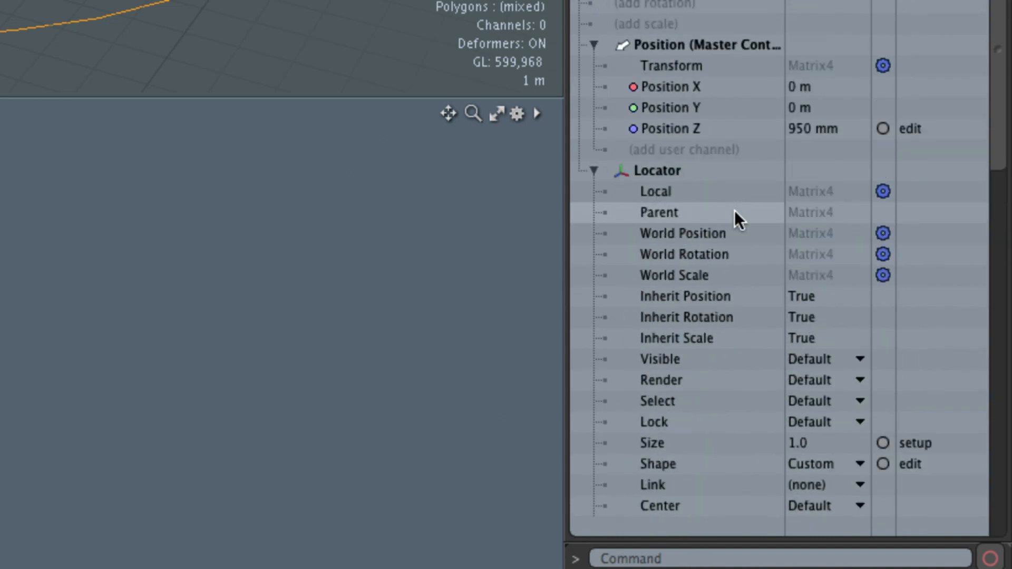
# - Add the Master Controller's World Position channel to the schematic as a node
pyautogui.click(658, 172)
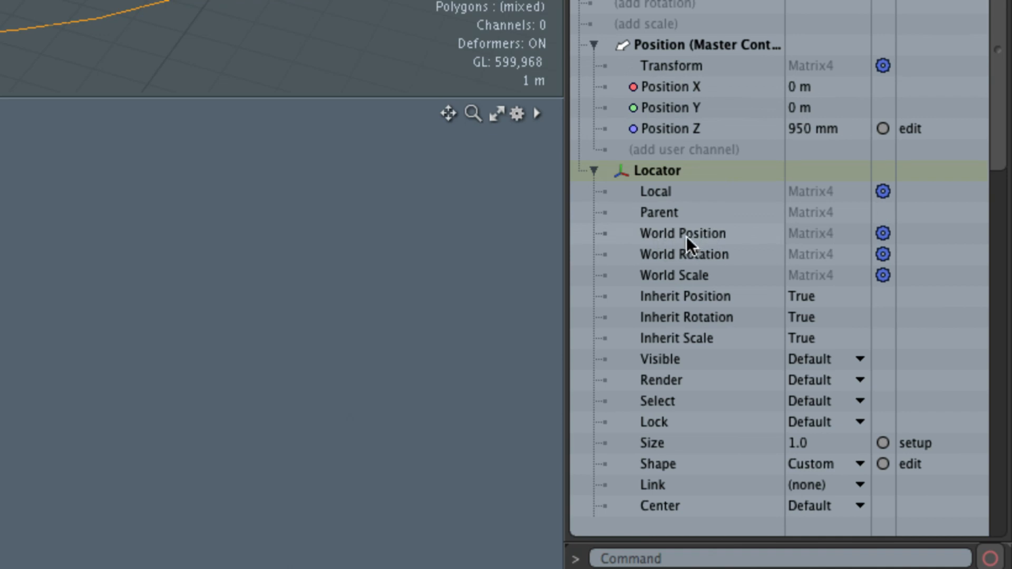
pyautogui.click(707, 233)
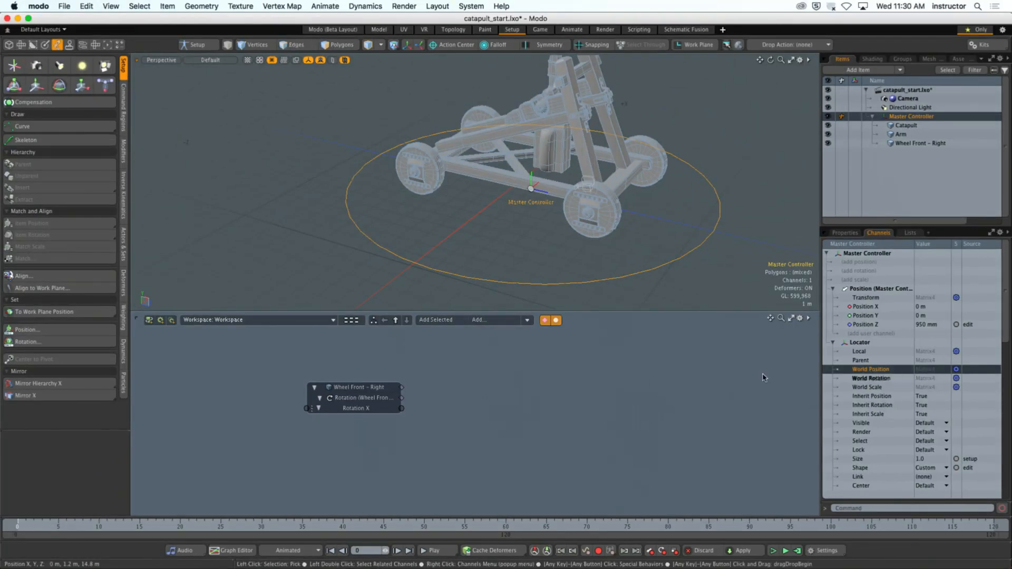
pyautogui.moveTo(763, 374); pyautogui.dragTo(293, 345)
pyautogui.click(592, 447)
# - Arrange the schematic nodes with Master Controller level with Wheel Front - Right and a gap between them
pyautogui.moveTo(347, 391); pyautogui.dragTo(527, 391)
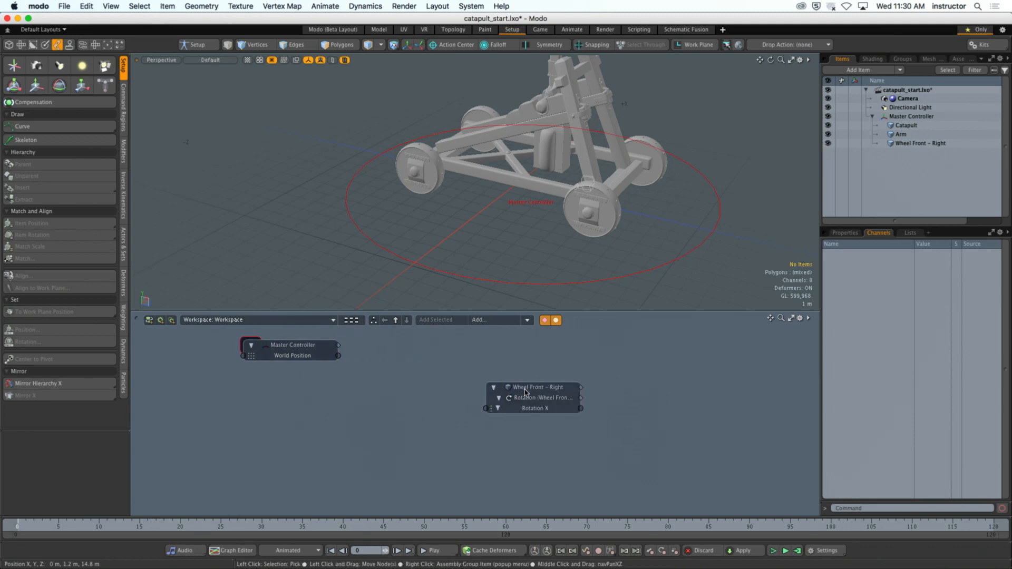
pyautogui.moveTo(311, 347); pyautogui.dragTo(322, 377)
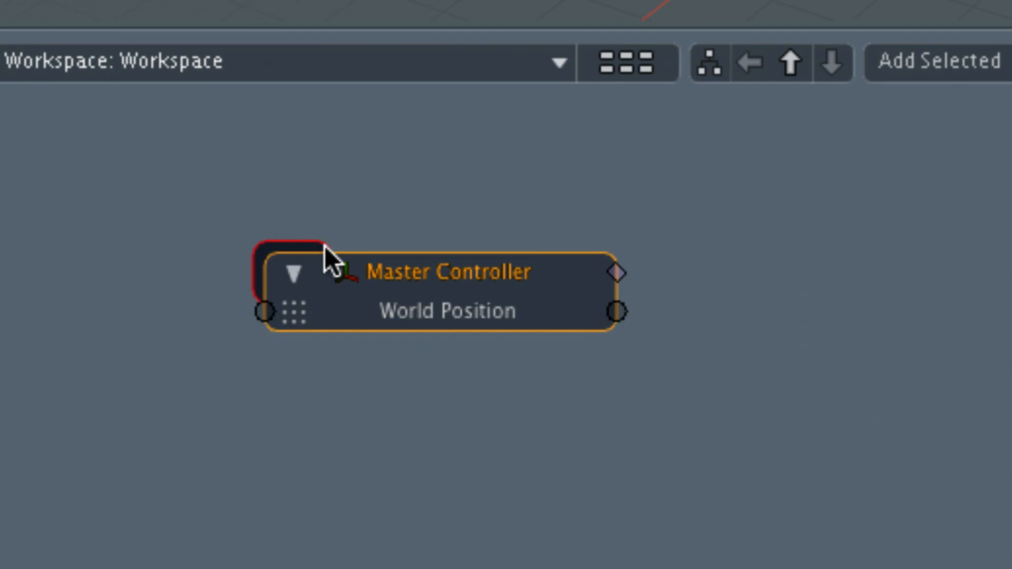
pyautogui.click(264, 366)
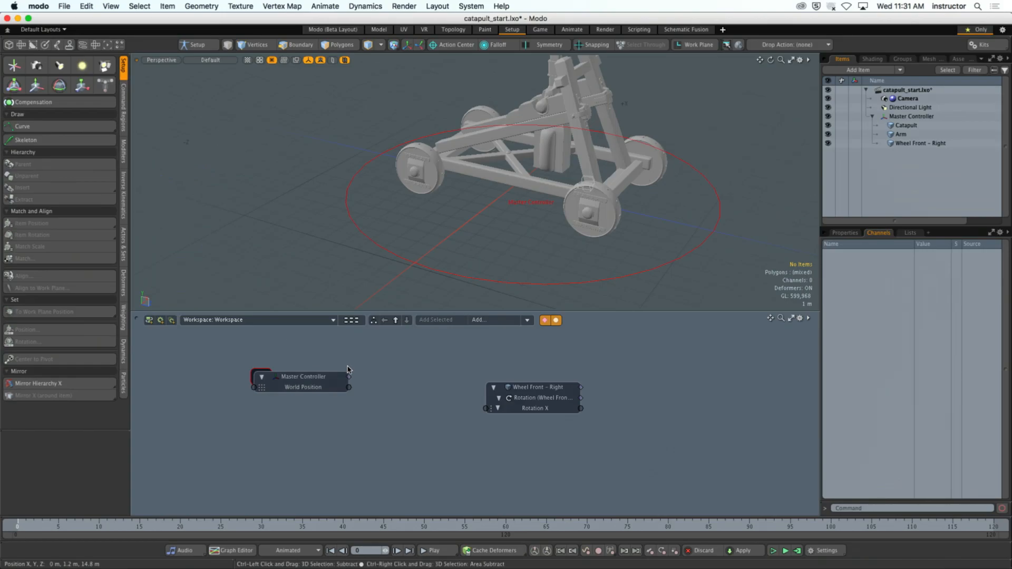
pyautogui.moveTo(316, 378); pyautogui.dragTo(306, 388)
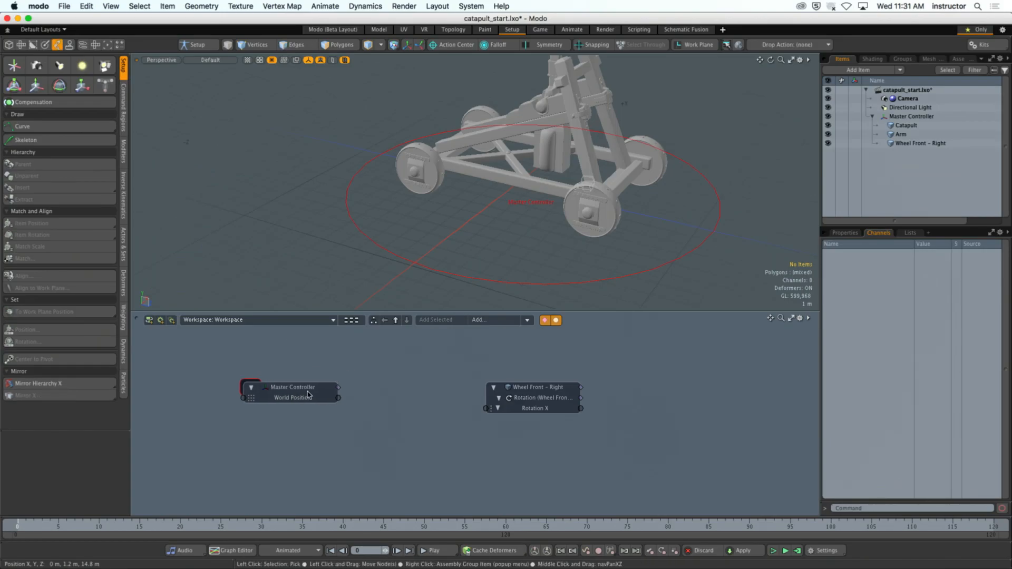
pyautogui.moveTo(526, 396); pyautogui.dragTo(496, 389)
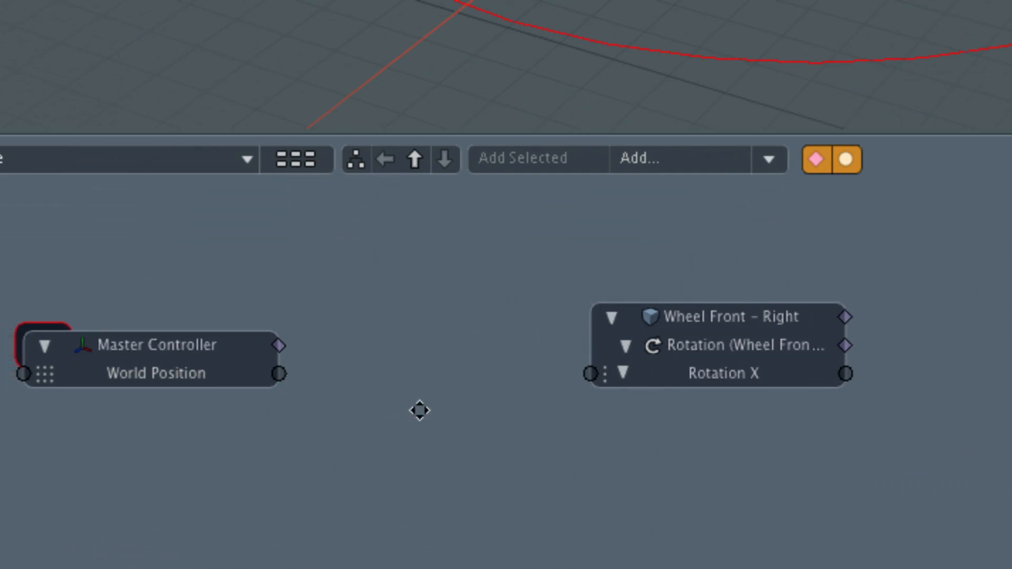
pyautogui.keyDown('alt'); pyautogui.moveTo(524, 397); pyautogui.dragTo(432, 388); pyautogui.keyUp('alt')
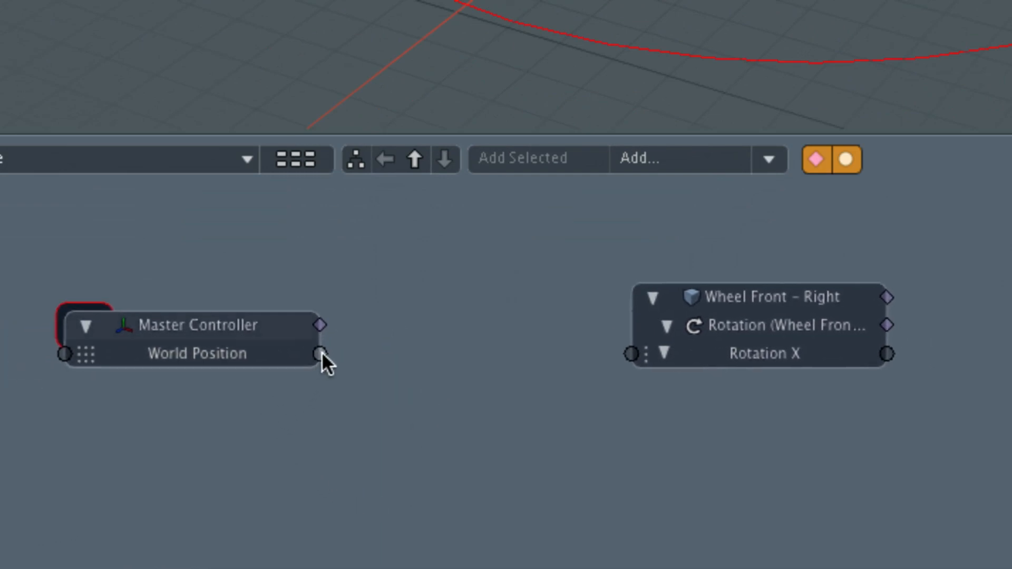
# - Select the World Position channel in the schematic and inspect the values of the wheel's Rotation X channel
pyautogui.moveTo(320, 353); pyautogui.dragTo(563, 399)
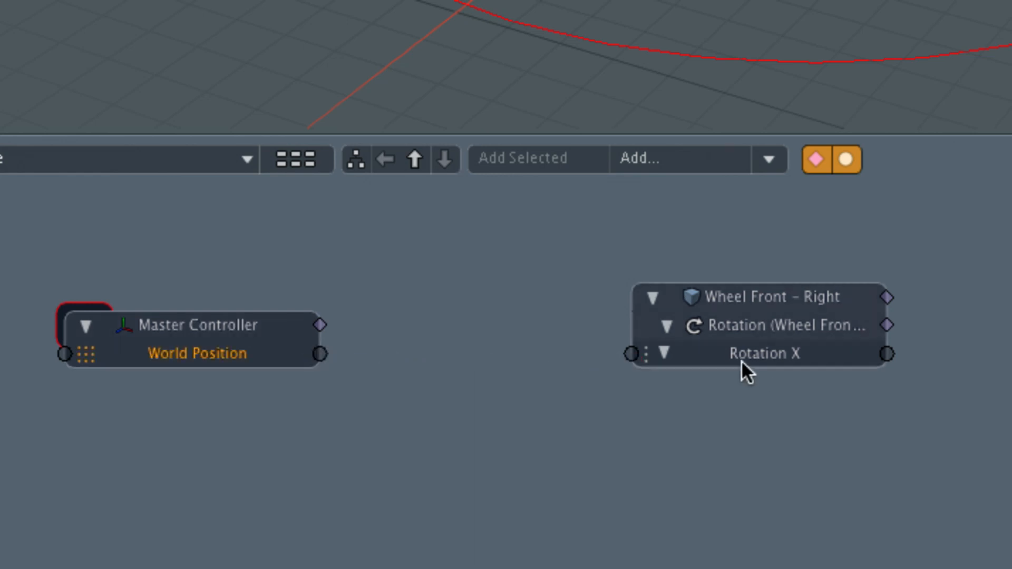
pyautogui.moveTo(803, 354)
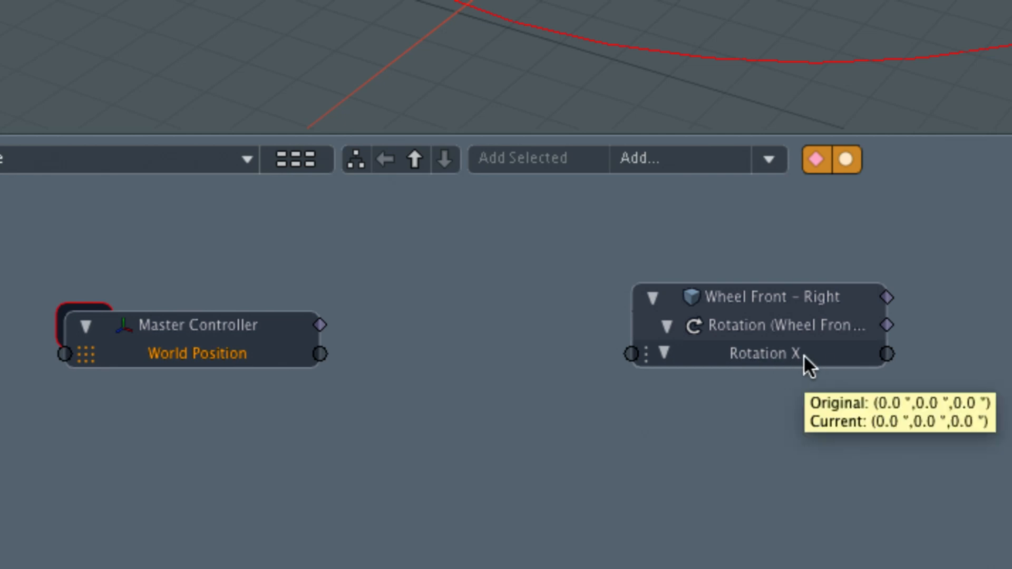
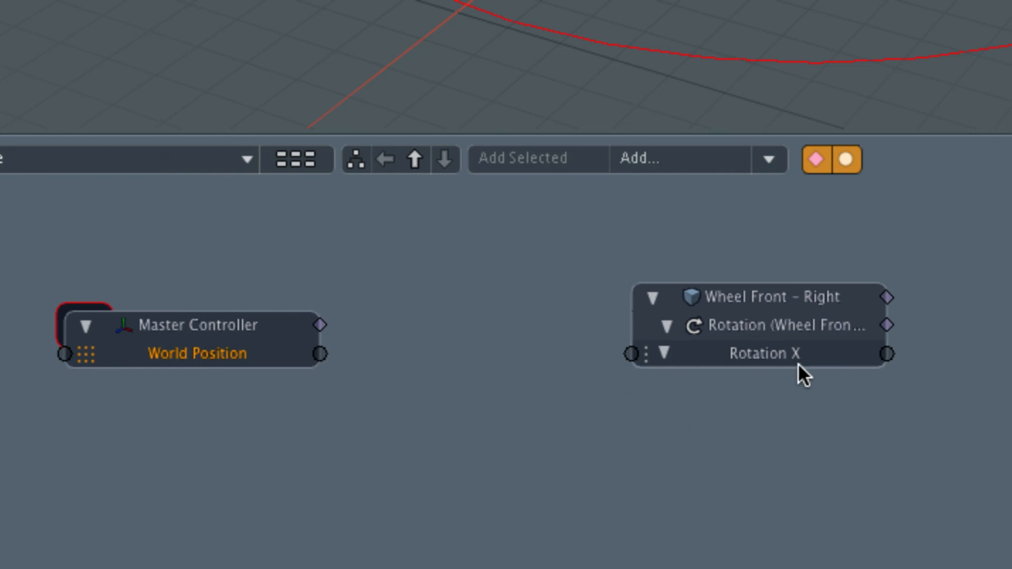
# - Add a Revolve channel modifier to the schematic workspace holding the Master Controller and Wheel Front - Right nodes
pyautogui.moveTo(760, 293); pyautogui.dragTo(788, 321)
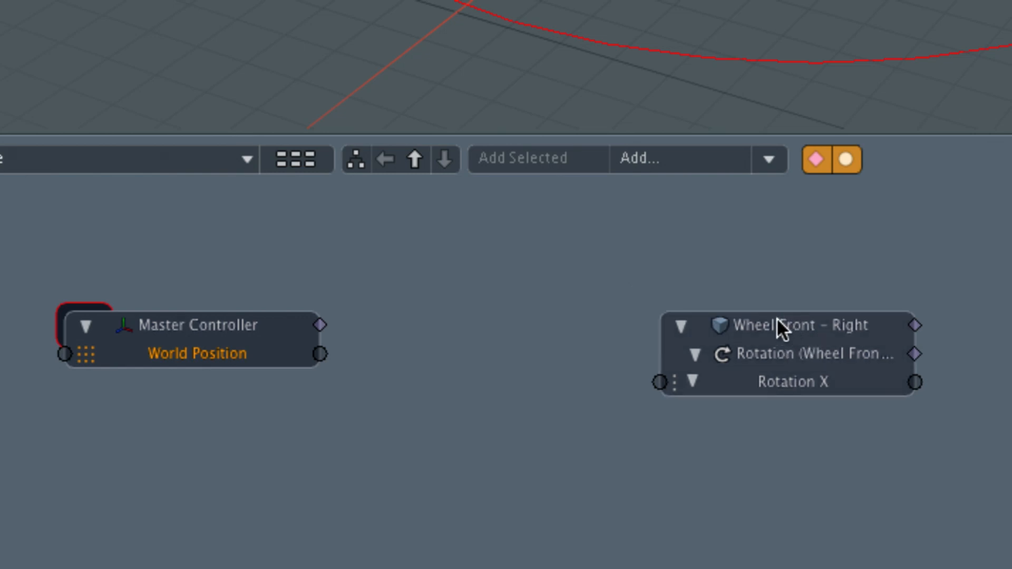
pyautogui.click(768, 159)
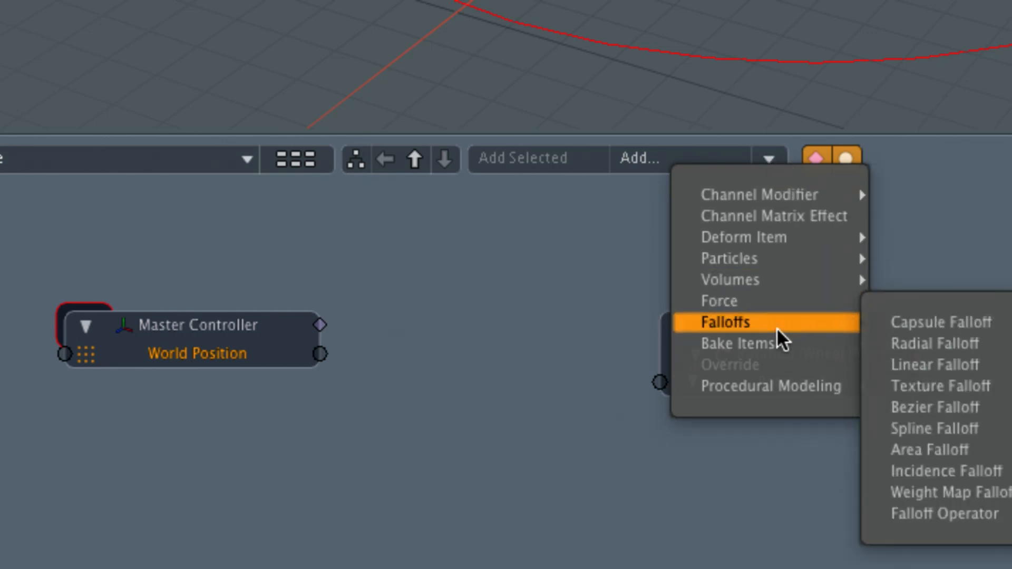
pyautogui.moveTo(771, 396)
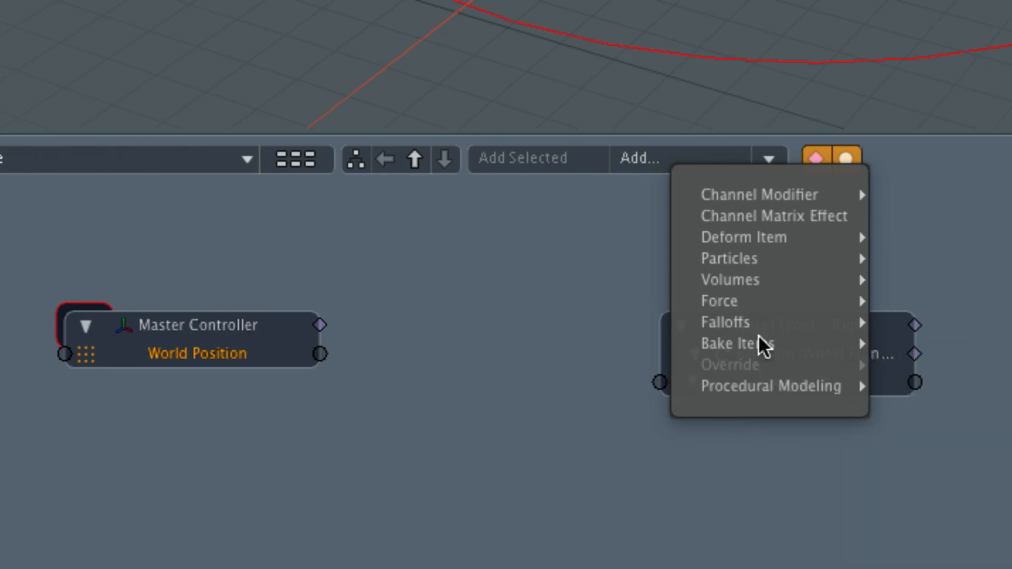
pyautogui.moveTo(788, 195)
pyautogui.moveTo(938, 498)
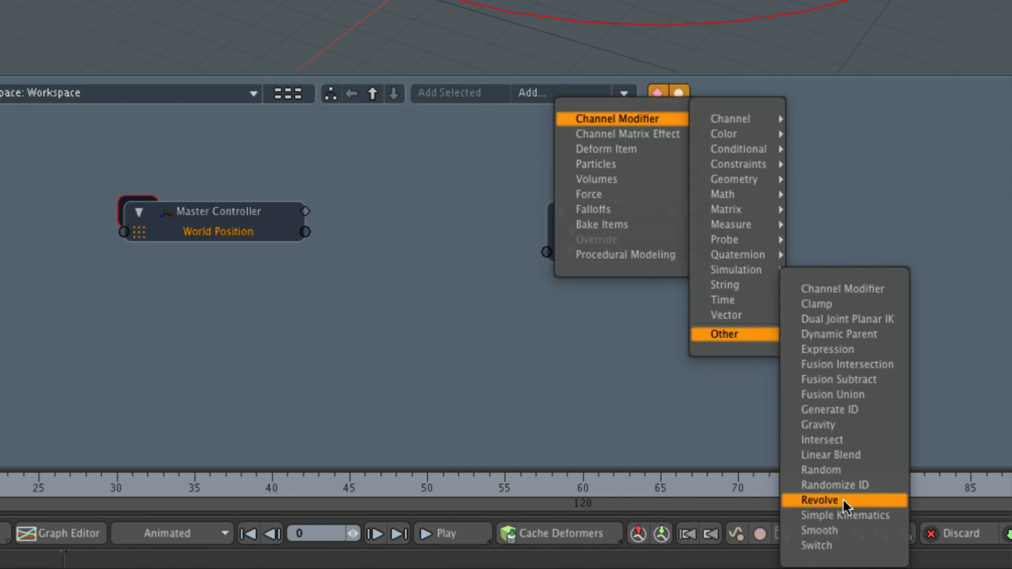
pyautogui.click(843, 500)
# - Arrange the Revolve node between the Master Controller and Wheel Front - Right nodes, with room for links on both sides
pyautogui.moveTo(546, 308); pyautogui.dragTo(441, 238)
pyautogui.moveTo(662, 219); pyautogui.dragTo(740, 219)
pyautogui.moveTo(461, 228); pyautogui.dragTo(487, 197)
pyautogui.click(498, 211)
pyautogui.click(499, 233)
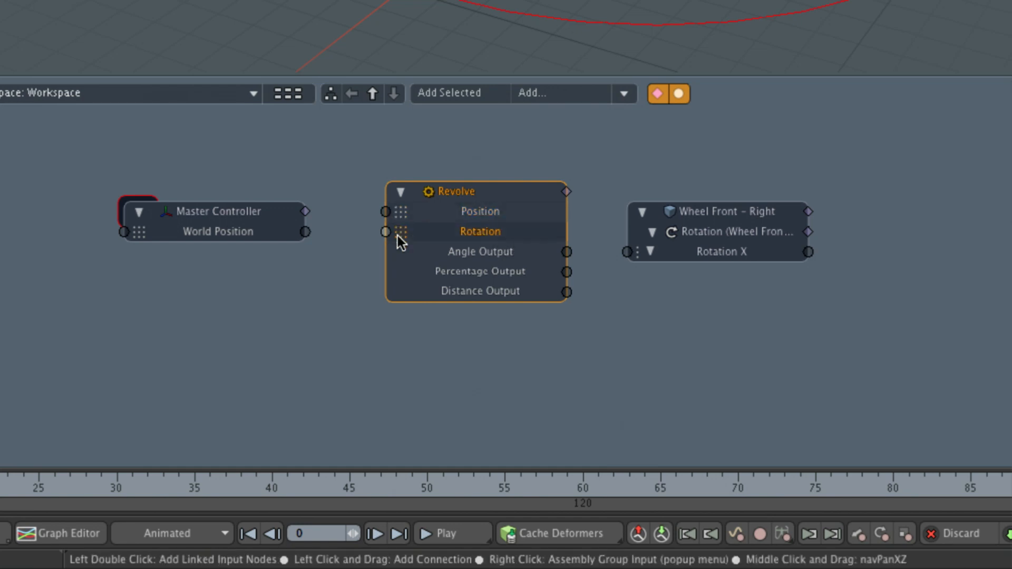
pyautogui.click(473, 254)
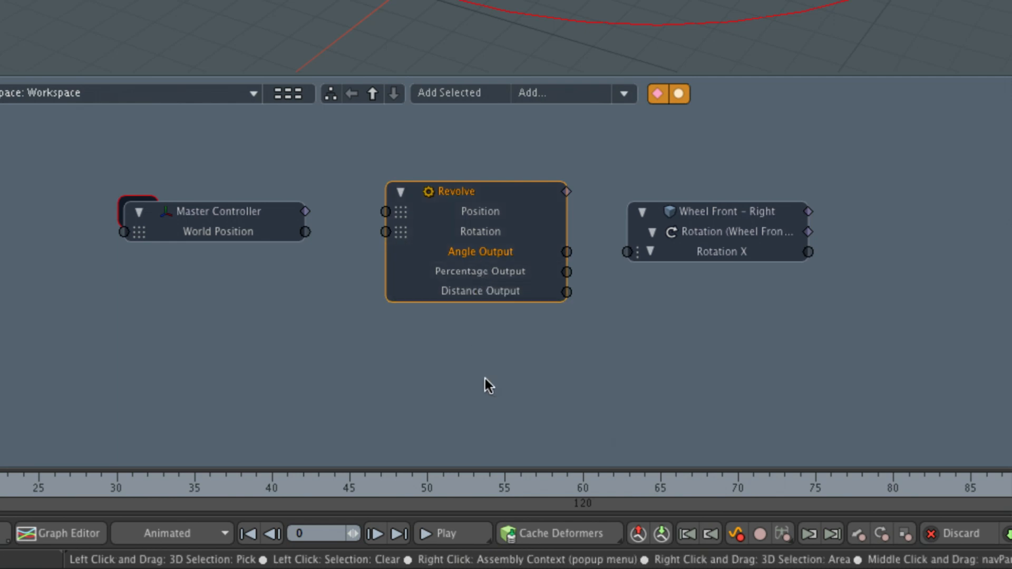
# - Link the Master Controller's World Position to Revolve's Position input, and Revolve's Angle Output to the wheel's Rotation X
pyautogui.click(306, 233)
pyautogui.moveTo(305, 233); pyautogui.dragTo(387, 207)
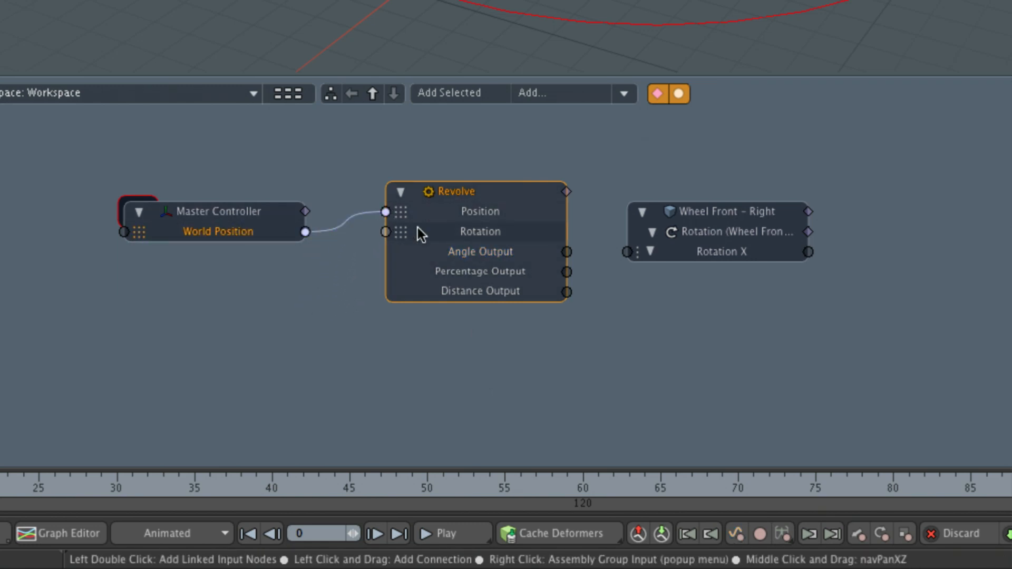
pyautogui.moveTo(448, 191); pyautogui.dragTo(470, 218)
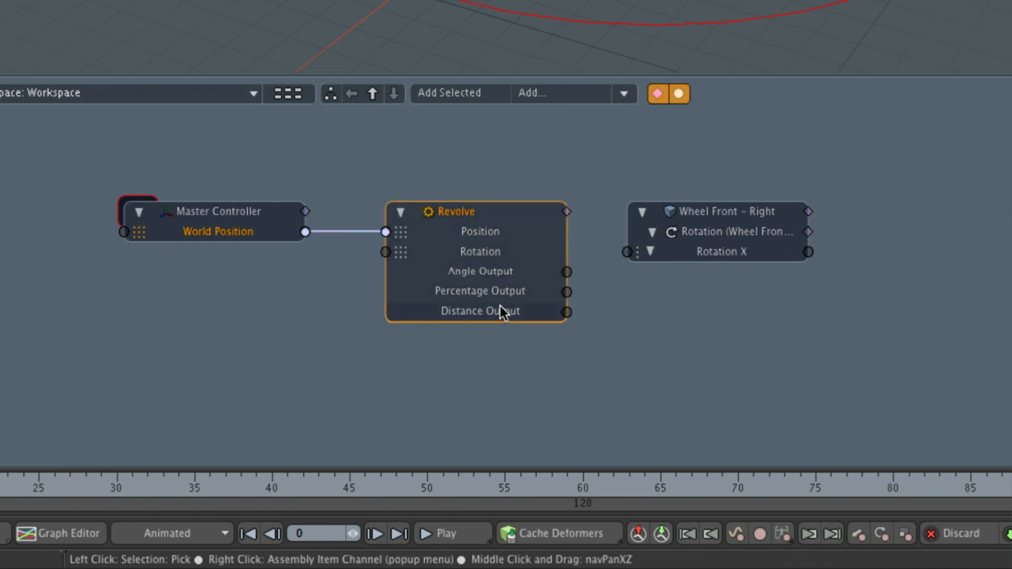
pyautogui.moveTo(566, 271); pyautogui.dragTo(627, 252)
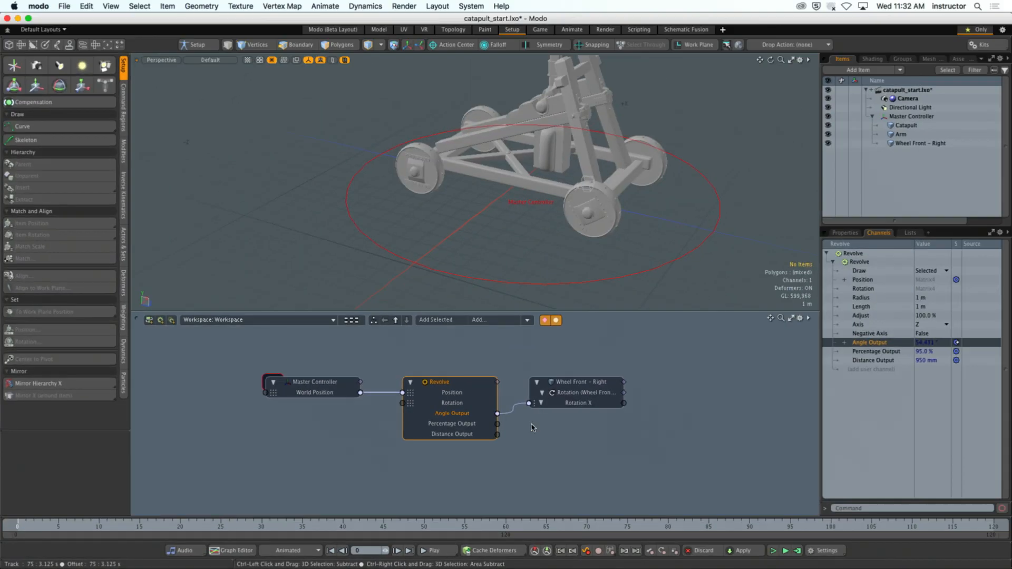
# - Test the front-right wheel's roll by moving the Master Controller back and forth along Z, ending at about -3.52 m
pyautogui.keyDown('alt'); pyautogui.moveTo(626, 218); pyautogui.dragTo(655, 220); pyautogui.keyUp('alt')
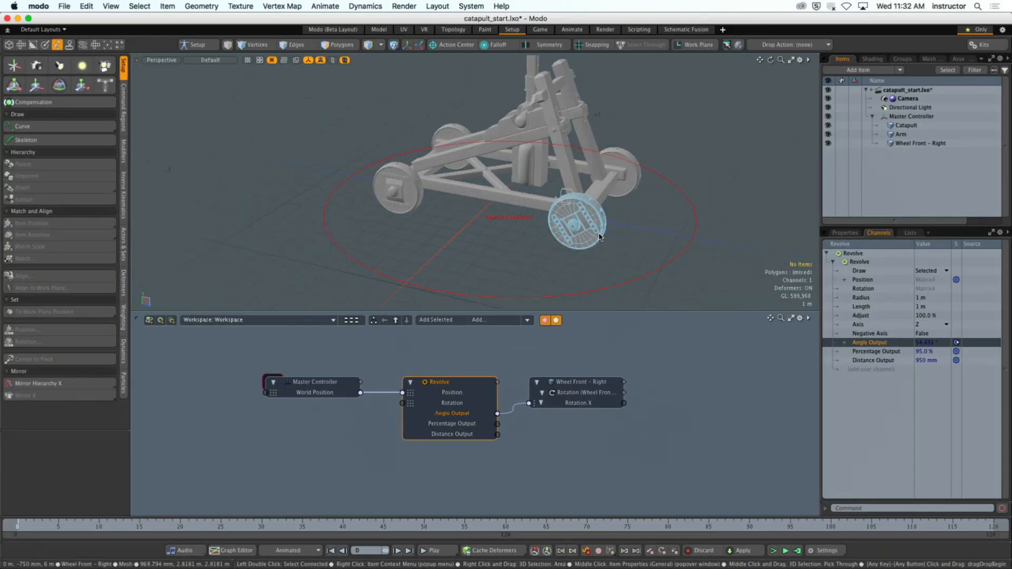
pyautogui.click(577, 223)
pyautogui.click(682, 270)
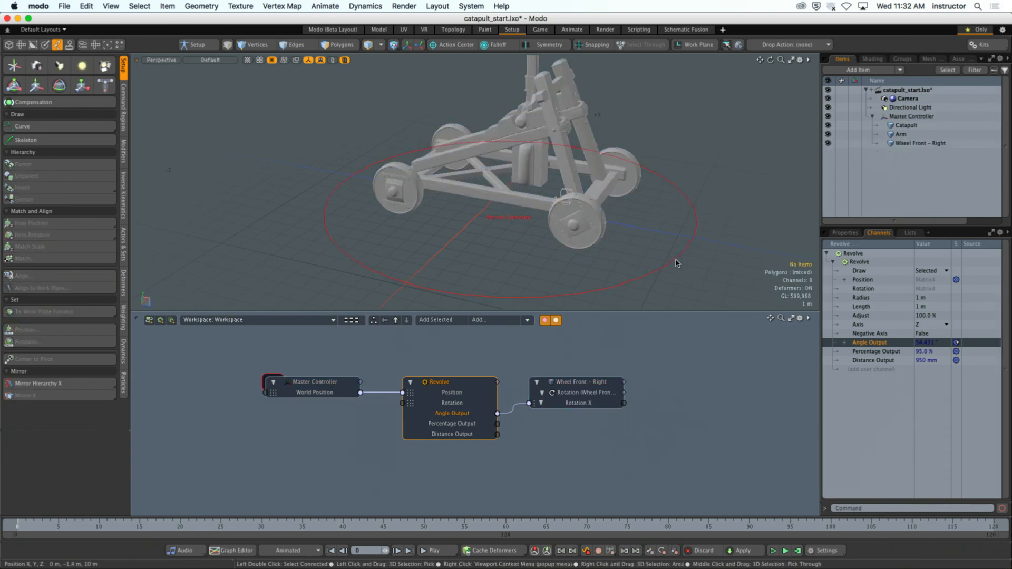
pyautogui.click(679, 269)
pyautogui.press('y')
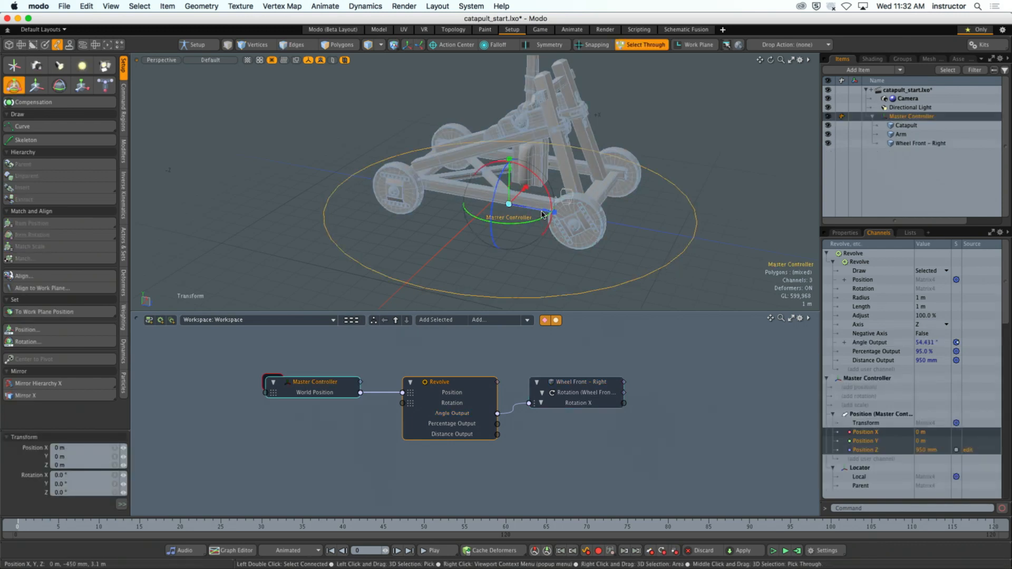
pyautogui.moveTo(551, 212)
pyautogui.mouseDown()
pyautogui.moveTo(665, 232)
pyautogui.moveTo(553, 206)
pyautogui.moveTo(471, 206)
pyautogui.moveTo(617, 221)
pyautogui.moveTo(406, 185)
pyautogui.moveTo(602, 221)
pyautogui.moveTo(563, 196)
pyautogui.mouseUp()
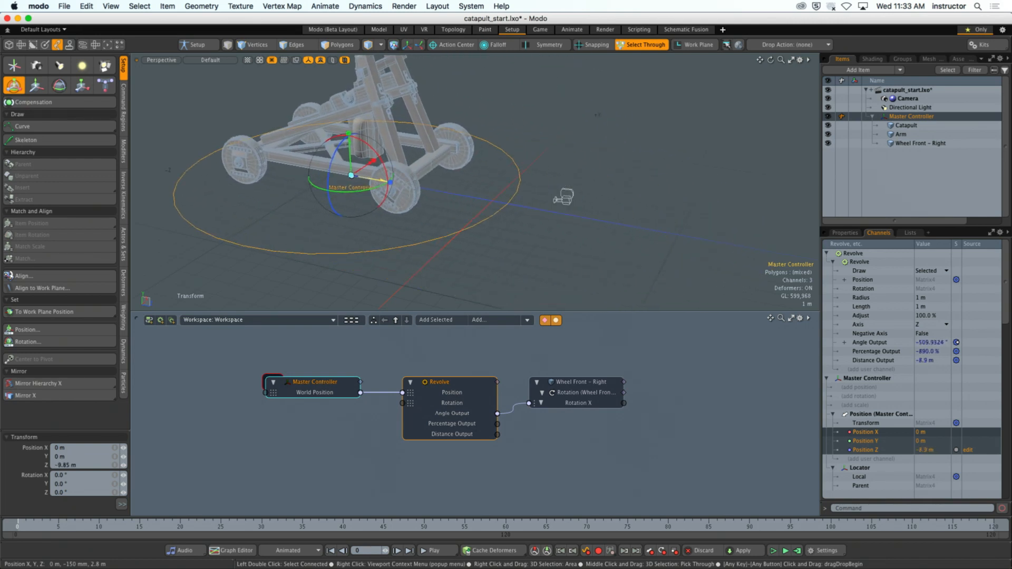
pyautogui.moveTo(390, 182); pyautogui.dragTo(408, 193)
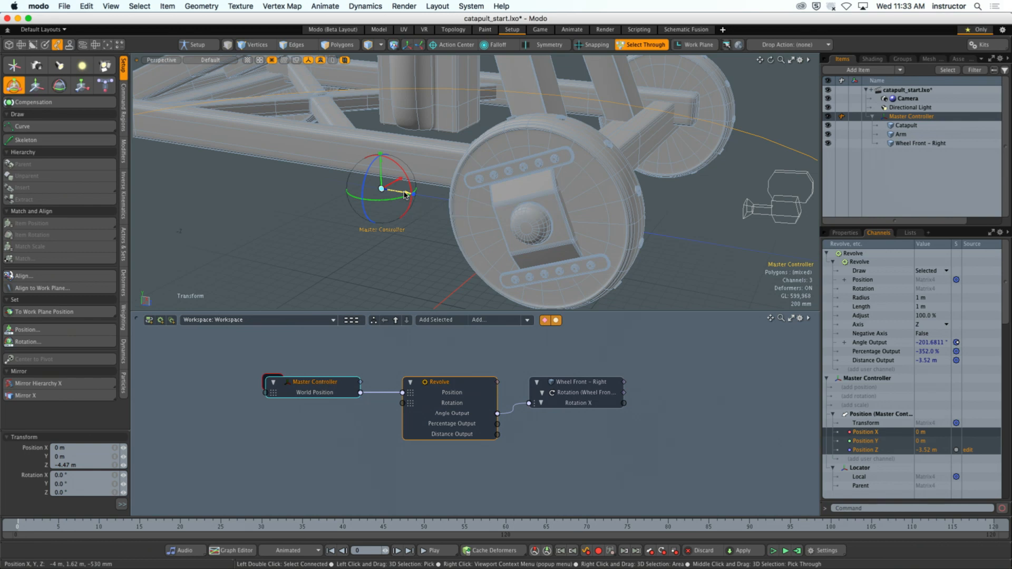
pyautogui.press('q')
pyautogui.scroll(-10, 414, 228)
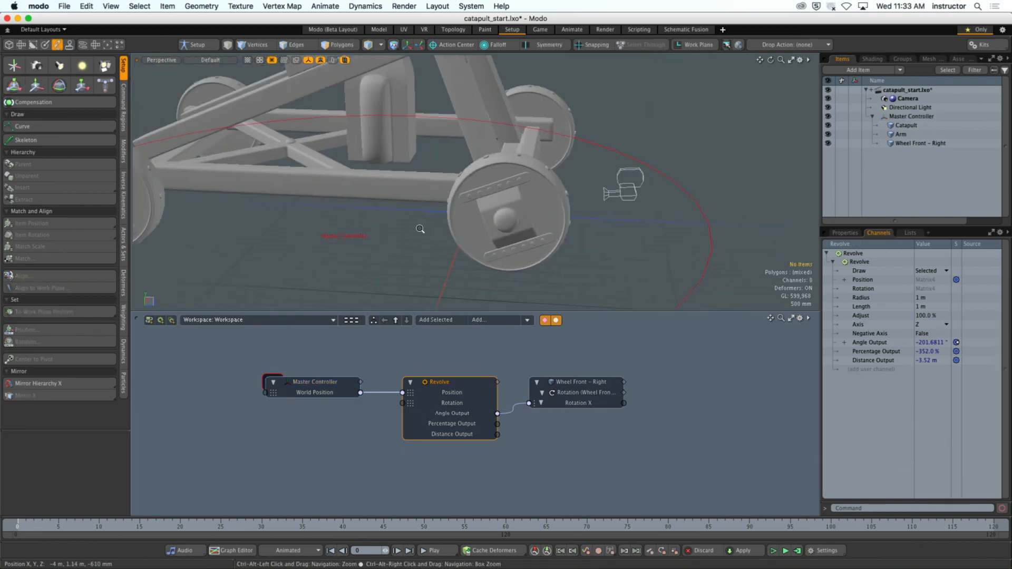
pyautogui.keyDown('alt'); pyautogui.moveTo(414, 228); pyautogui.dragTo(389, 256); pyautogui.keyUp('alt')
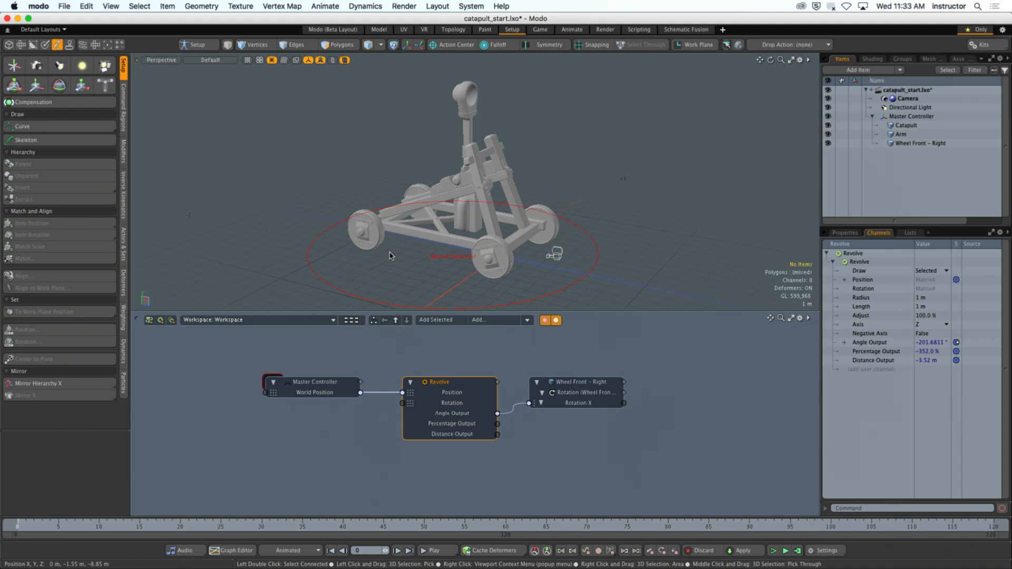
# - Switch to Chrome, watch the catapult example animation in full screen, and review the assignment's required elements
pyautogui.press('super+Tab')
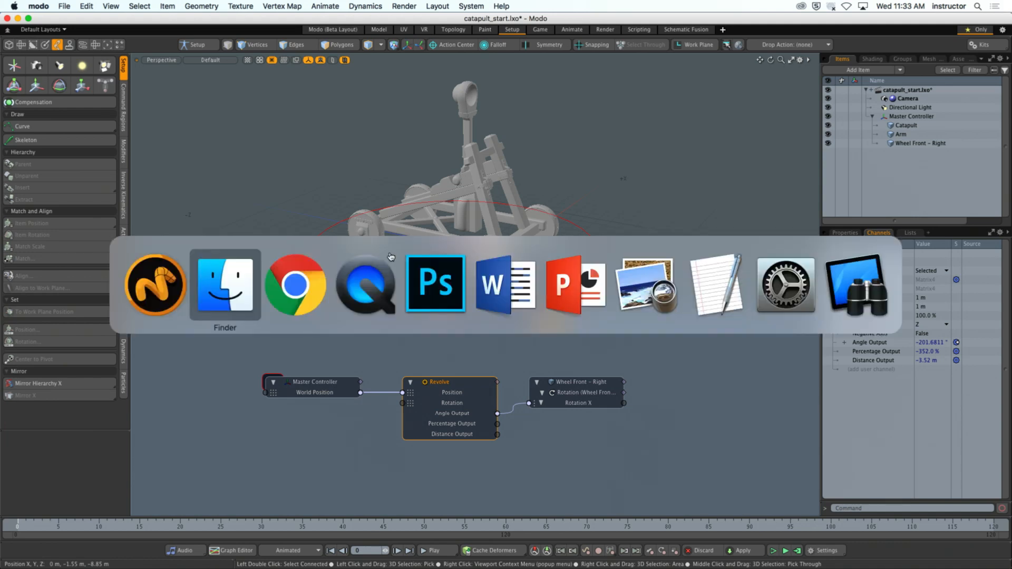
pyautogui.press('super+Tab')
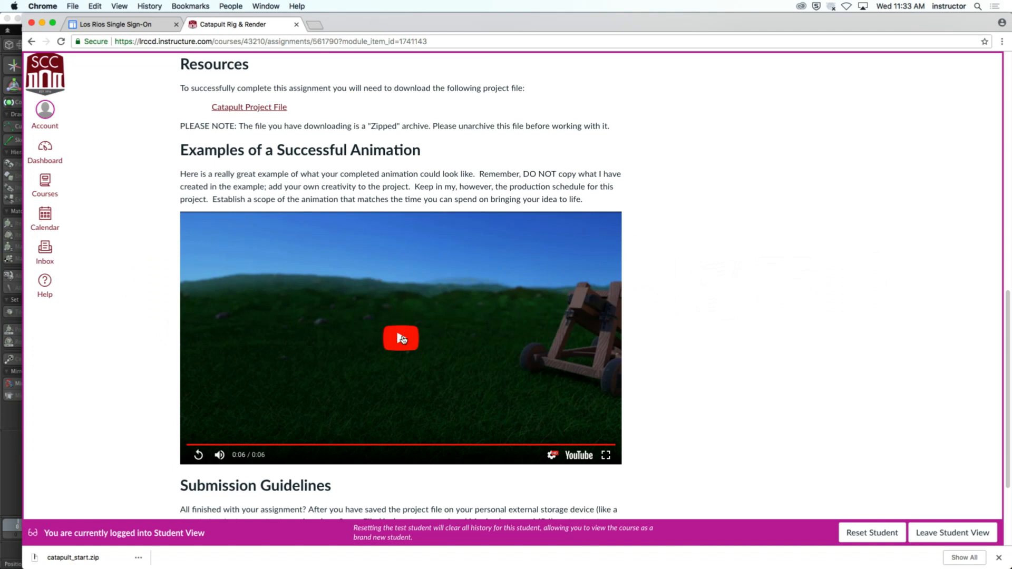
pyautogui.click(377, 373)
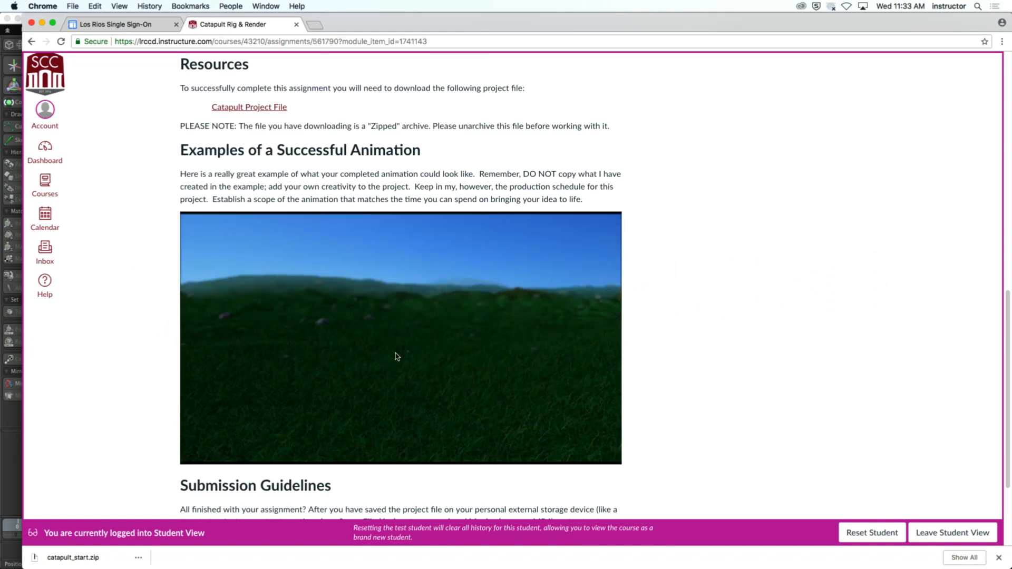
pyautogui.click(606, 457)
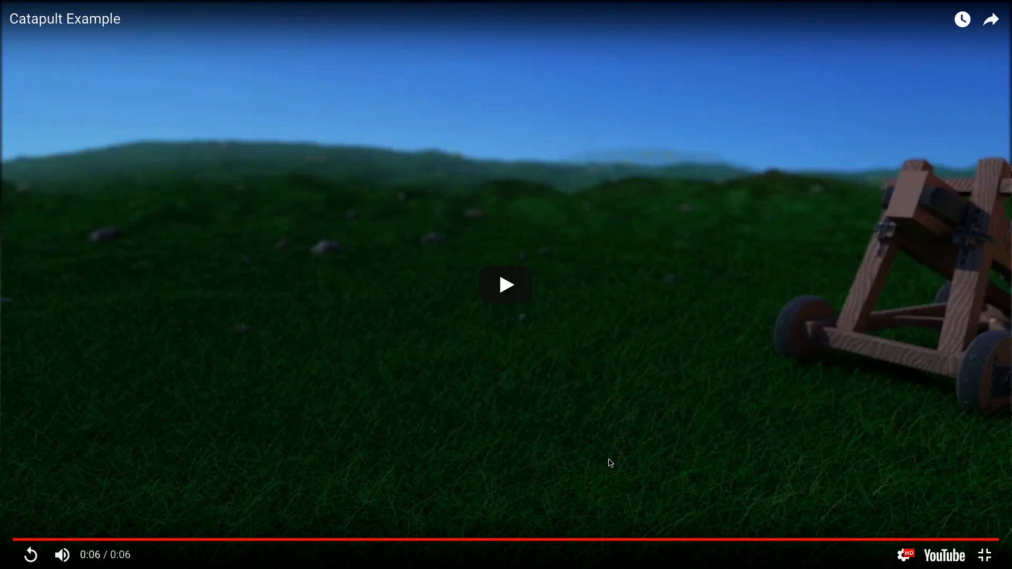
pyautogui.press('Escape')
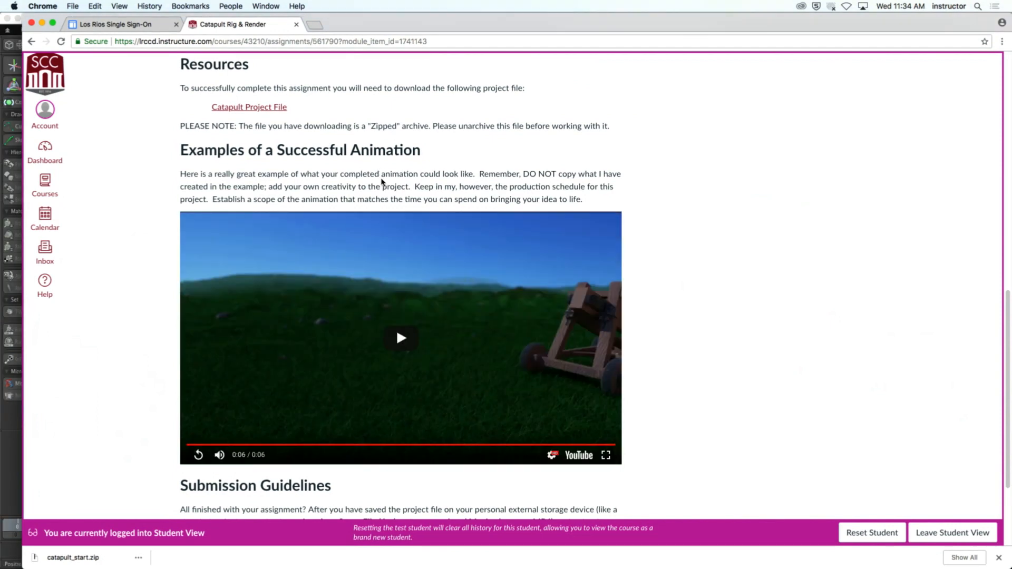
pyautogui.scroll(5, 341, 193)
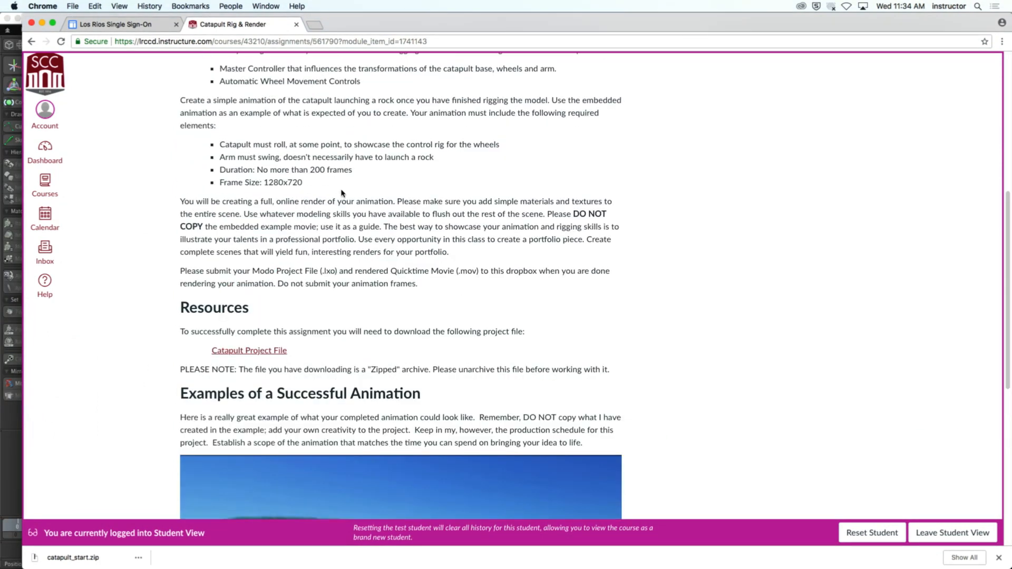
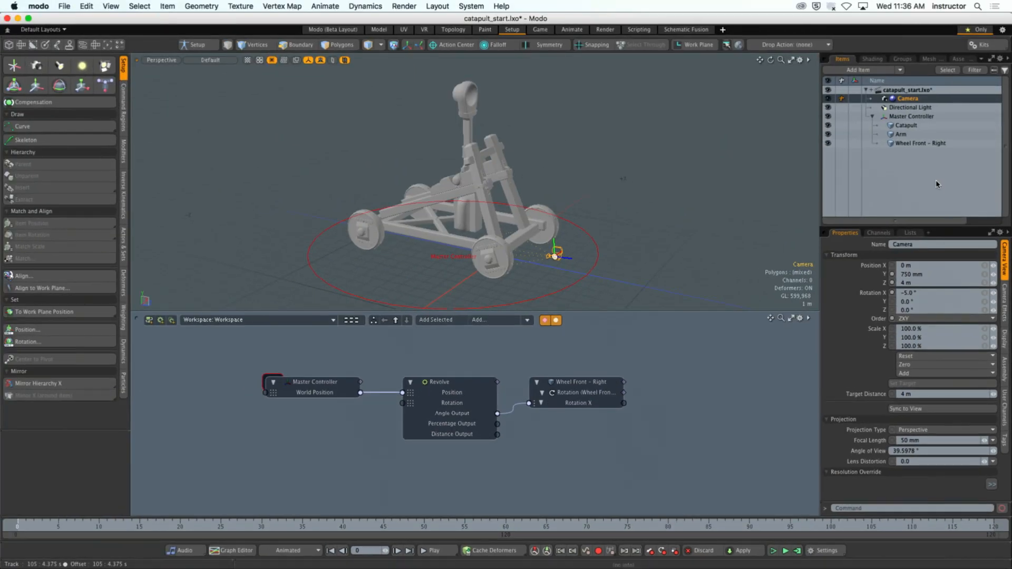
# - Widen the side panel, show the Render item's properties in the Shader Tree, and check the frame width and height
pyautogui.moveTo(820, 97); pyautogui.dragTo(713, 97)
pyautogui.click(766, 60)
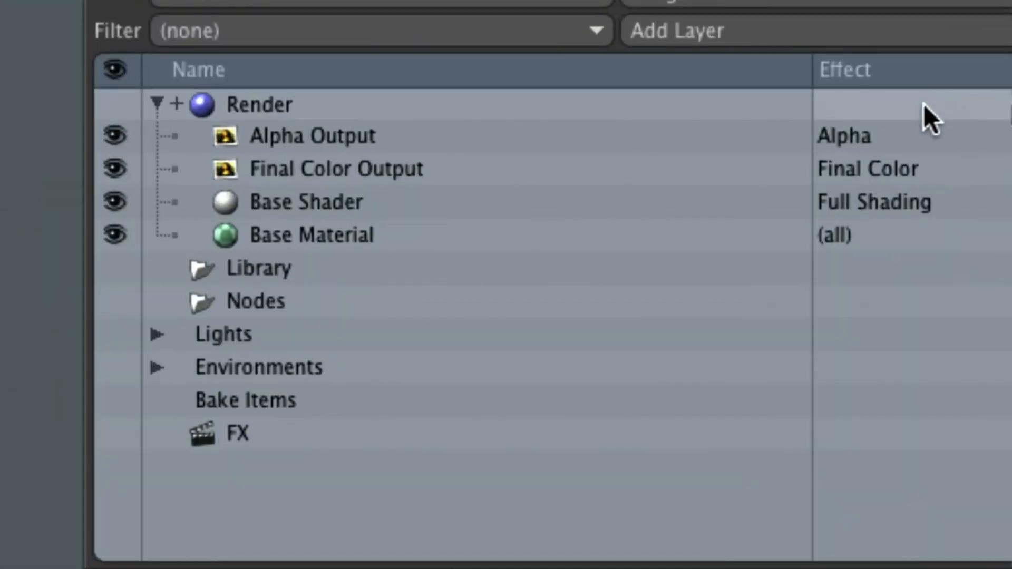
pyautogui.click(242, 129)
pyautogui.click(237, 104)
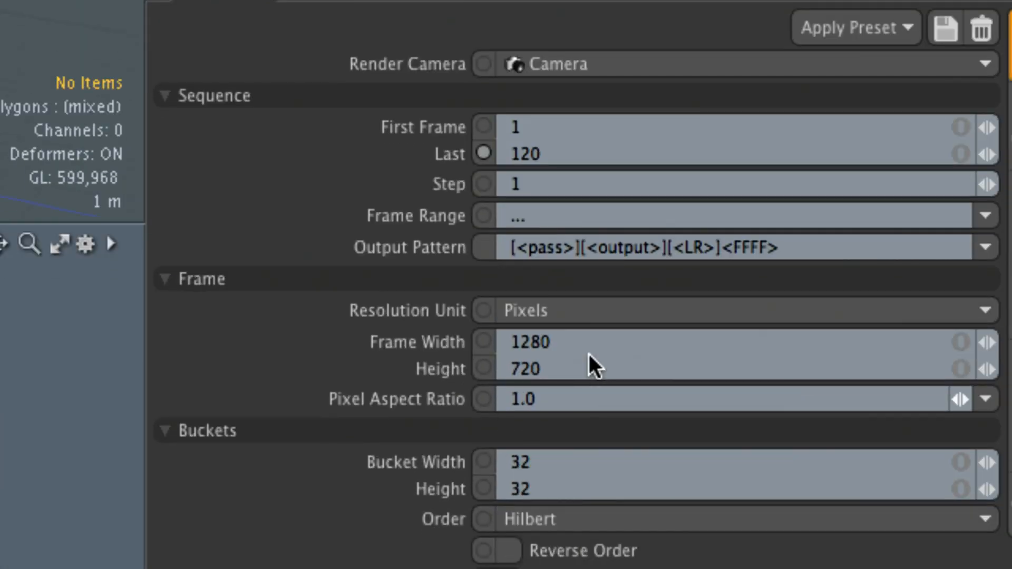
pyautogui.click(629, 526)
pyautogui.click(588, 364)
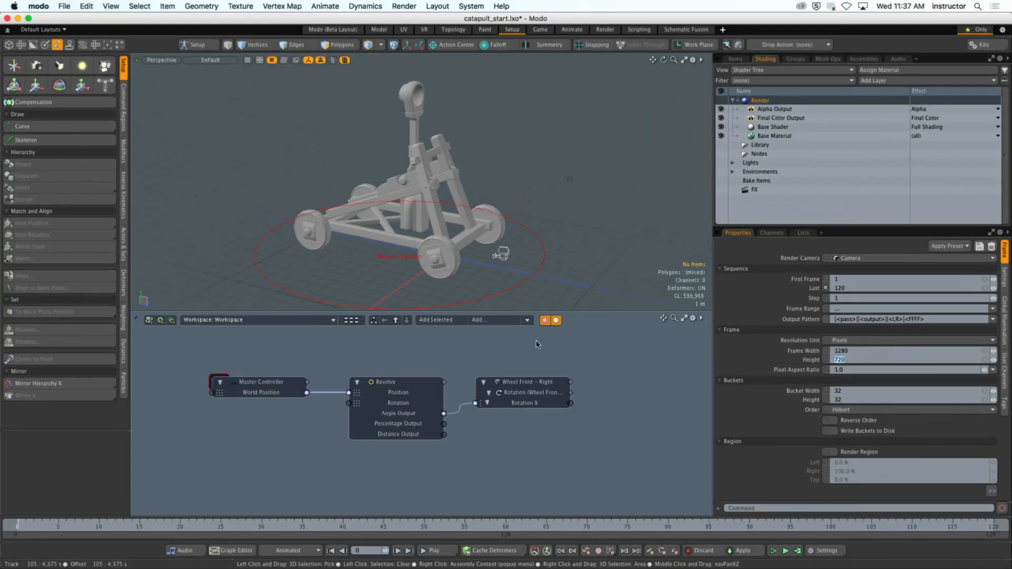
# - Switch to Chrome, read the assignment's resources, example and submission sections, and return to Modo
pyautogui.press('super+Tab')
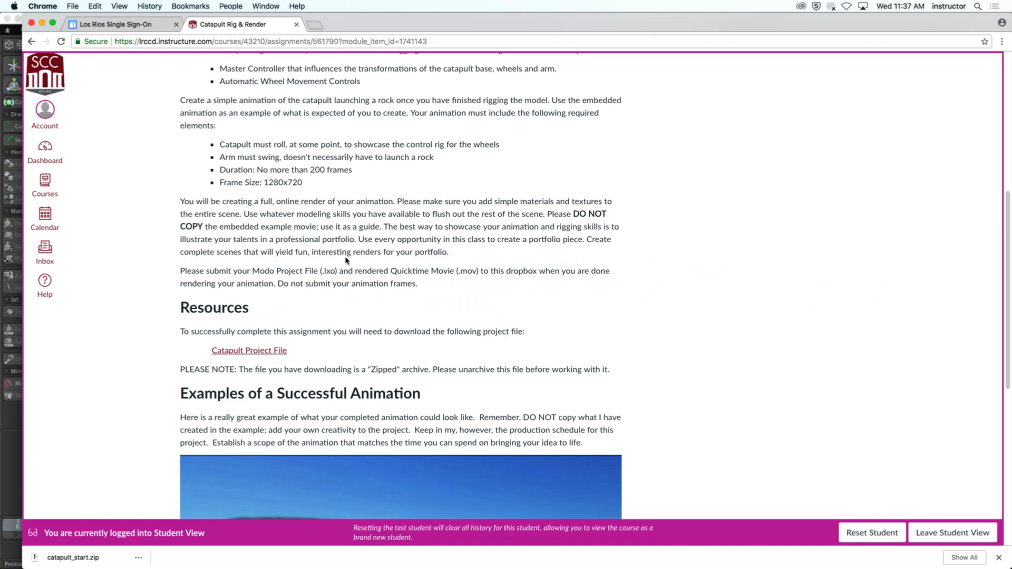
pyautogui.scroll(-3, 346, 260)
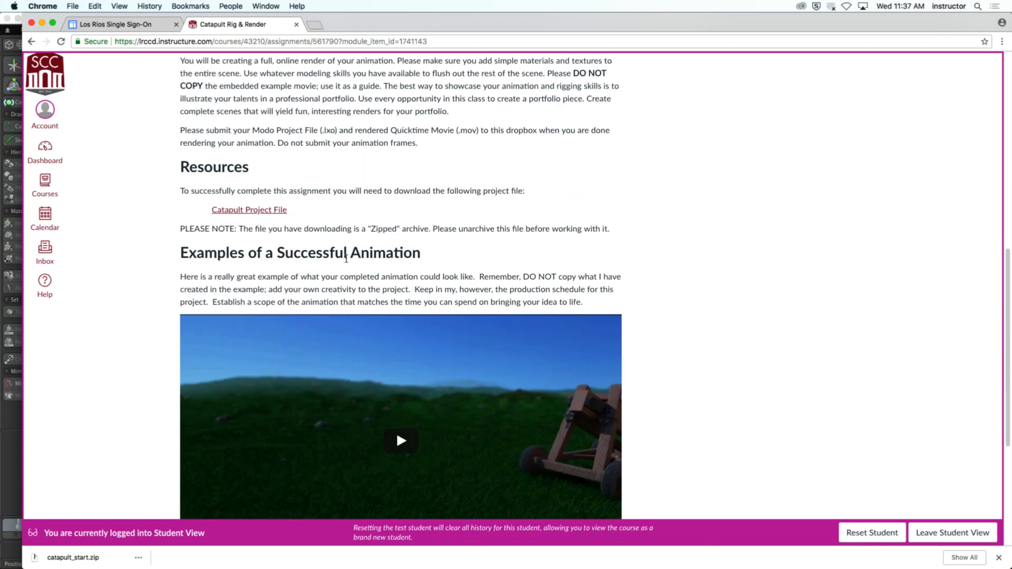
pyautogui.scroll(-2, 346, 258)
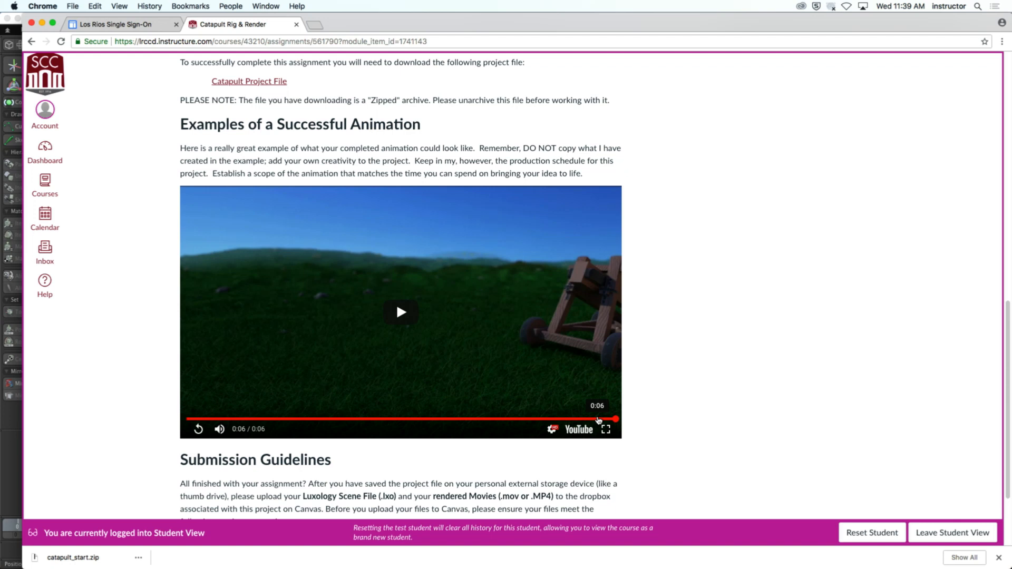
pyautogui.press('super+Tab')
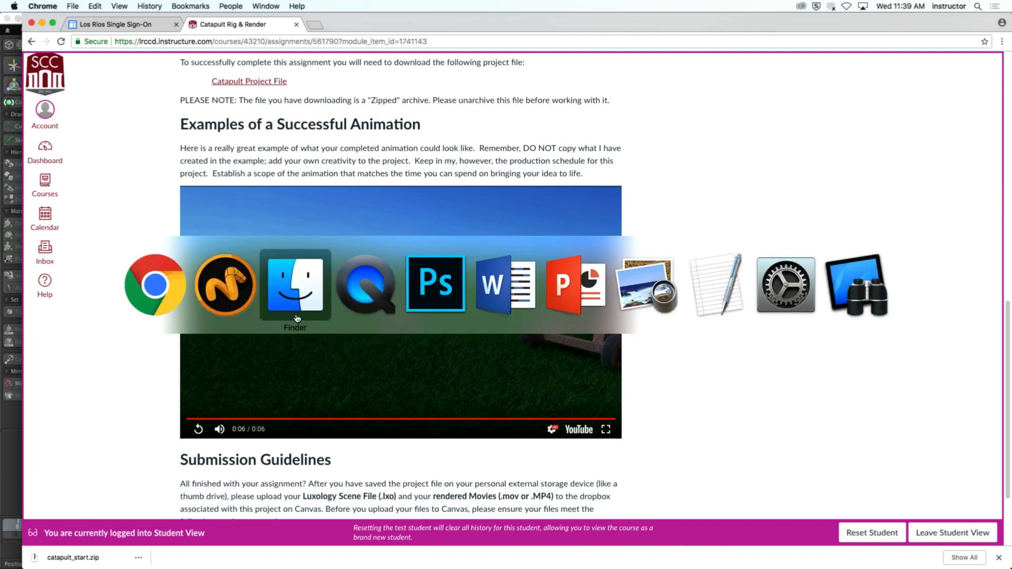
pyautogui.click(244, 300)
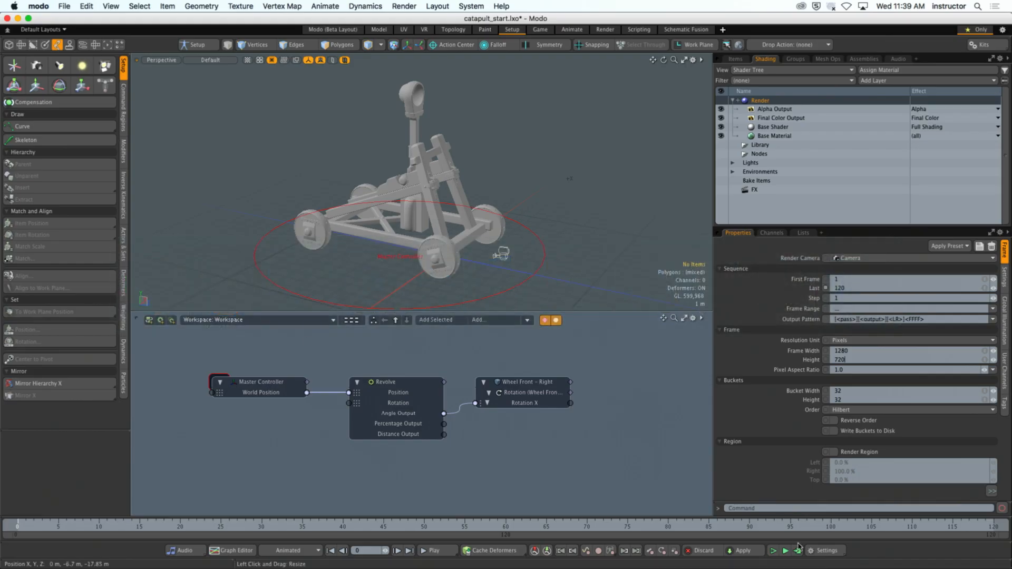
# - Recheck the render frame width and height, and clear the Render item selection
pyautogui.moveTo(818, 568)
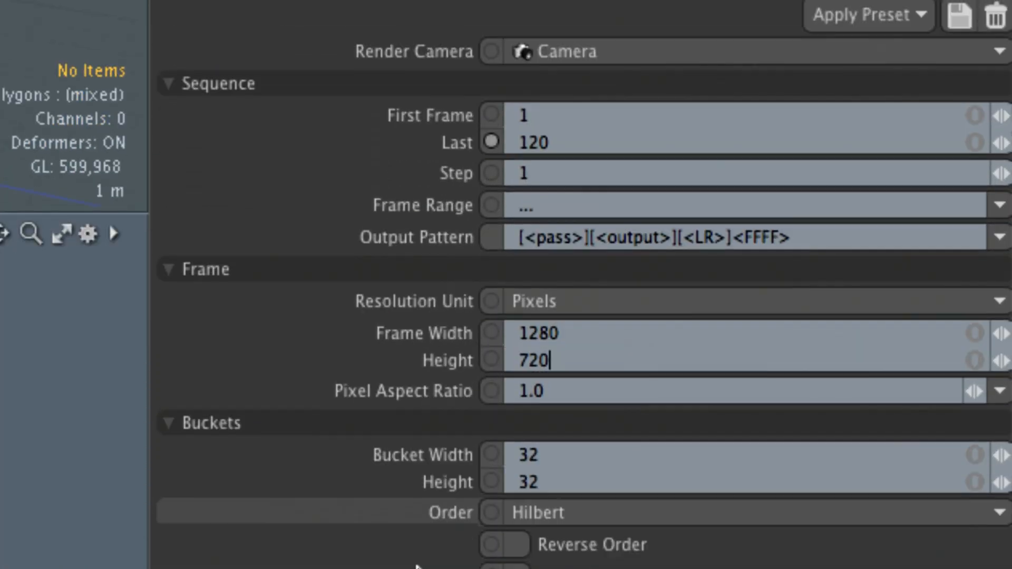
pyautogui.doubleClick(565, 331)
pyautogui.doubleClick(573, 360)
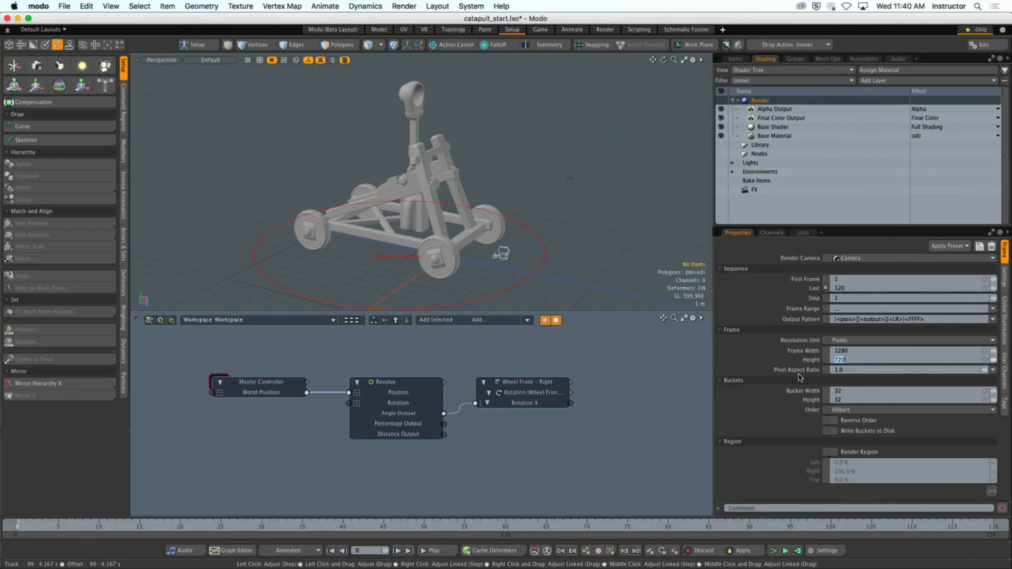
pyautogui.click(653, 384)
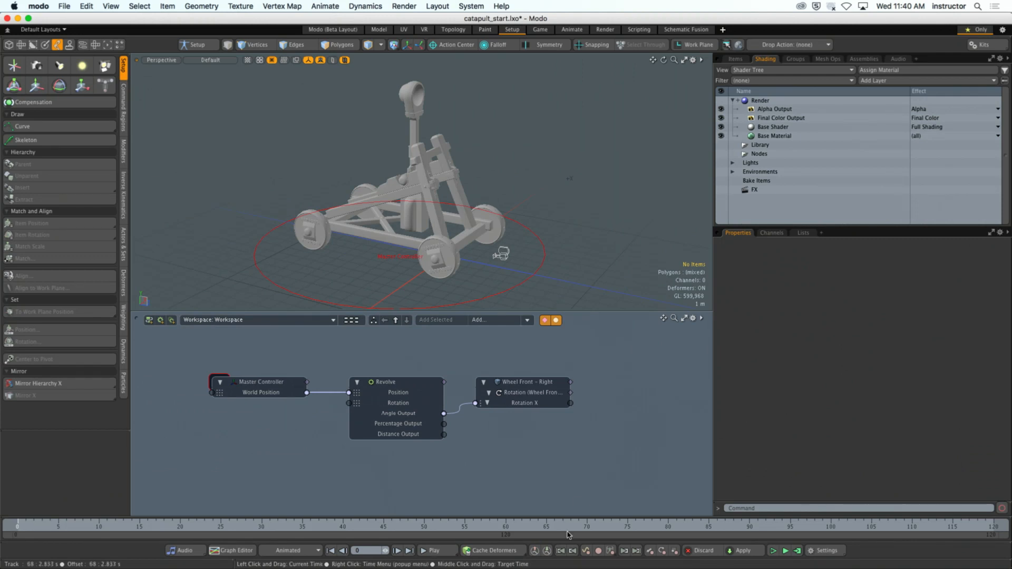
# - Switch to Chrome for another look at the assignment's example animation, and return to Modo
pyautogui.moveTo(280, 563)
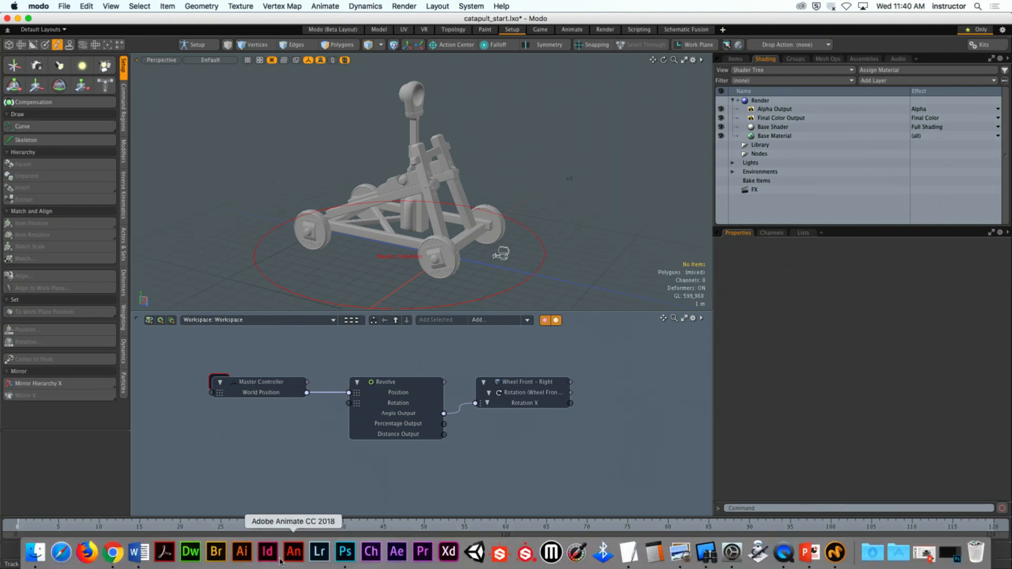
pyautogui.click(112, 551)
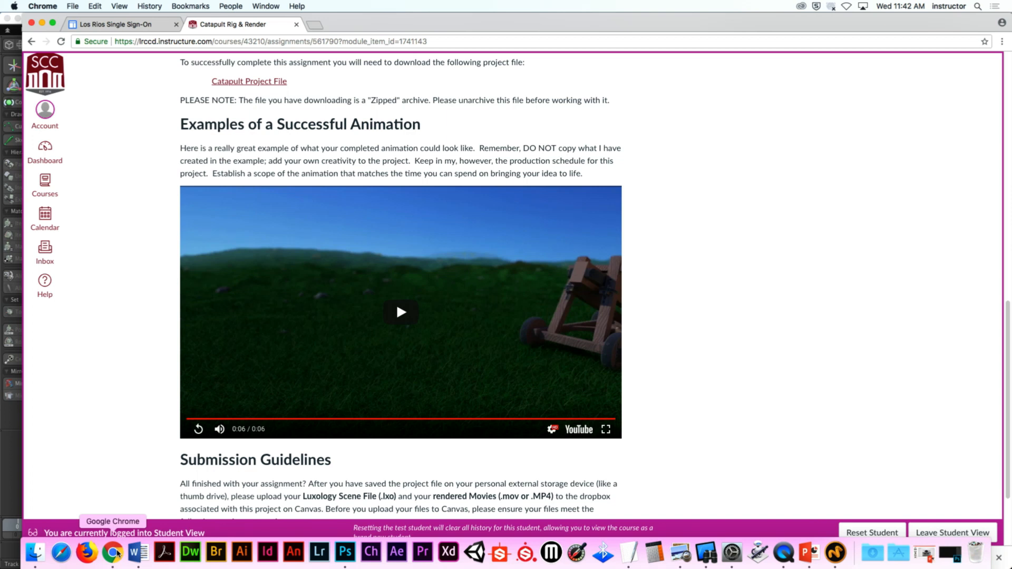
pyautogui.press('super+Tab')
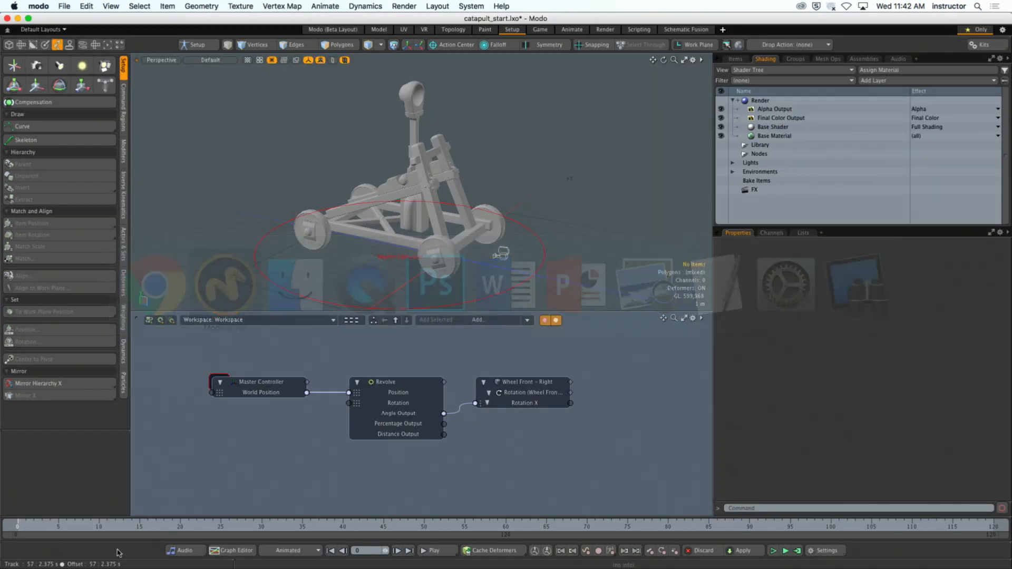
# - Examine the catapult and its front-right wheel from several angles in the Model layout
pyautogui.click(386, 31)
pyautogui.keyDown('ctrl'); pyautogui.keyDown('alt'); pyautogui.moveTo(408, 248); pyautogui.dragTo(478, 263); pyautogui.keyUp('alt'); pyautogui.keyUp('ctrl')
pyautogui.keyDown('alt'); pyautogui.keyDown('shift'); pyautogui.moveTo(478, 264); pyautogui.dragTo(405, 250); pyautogui.keyUp('shift'); pyautogui.keyUp('alt')
pyautogui.keyDown('ctrl'); pyautogui.keyDown('alt'); pyautogui.moveTo(405, 250); pyautogui.dragTo(434, 253); pyautogui.keyUp('alt'); pyautogui.keyUp('ctrl')
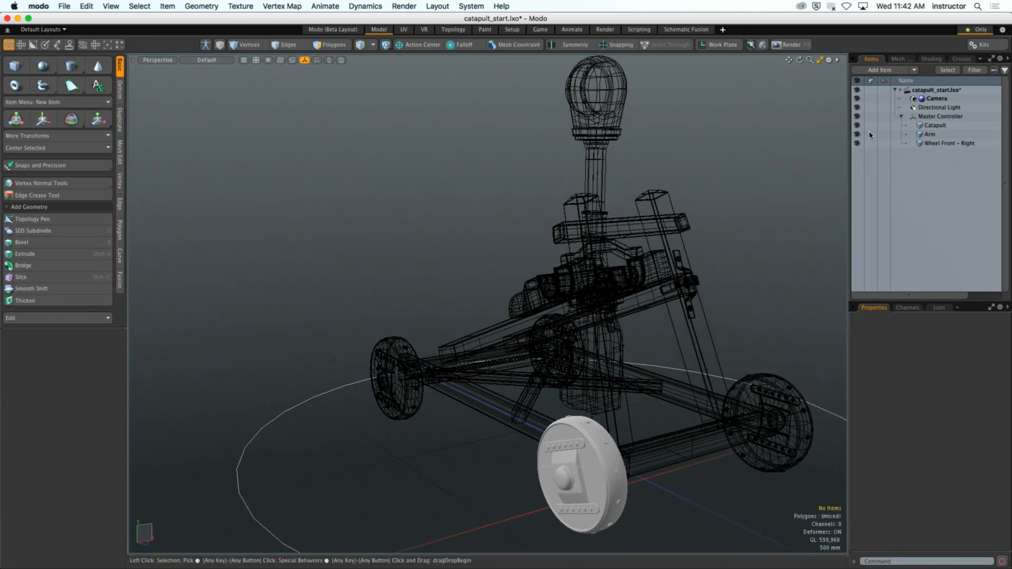
pyautogui.keyDown('alt'); pyautogui.keyDown('shift'); pyautogui.moveTo(528, 187); pyautogui.dragTo(486, 198); pyautogui.keyUp('shift'); pyautogui.keyUp('alt')
pyautogui.keyDown('ctrl'); pyautogui.scroll(10, 79, 24); pyautogui.keyUp('ctrl')
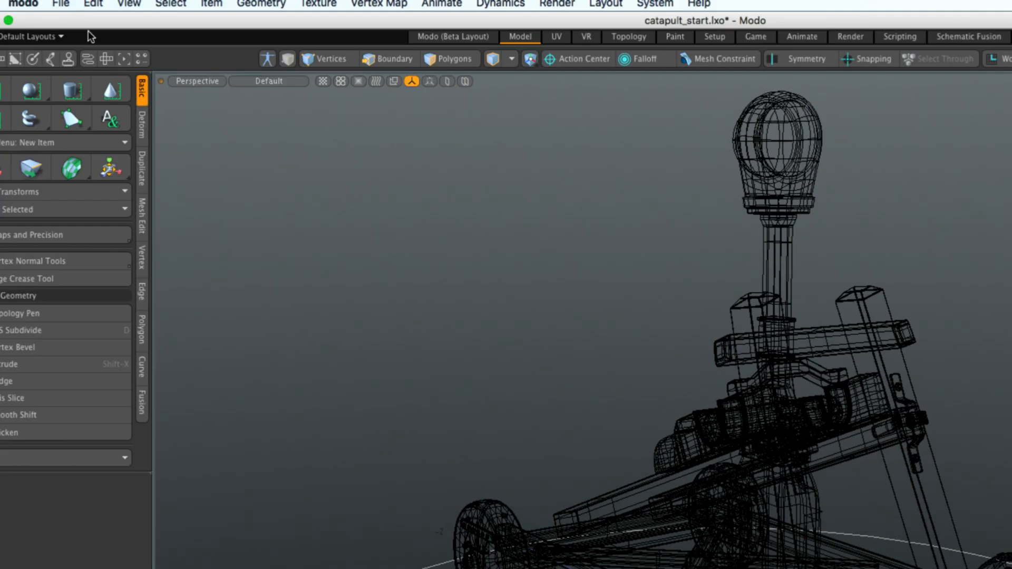
pyautogui.keyDown('ctrl'); pyautogui.scroll(2, 121, 54); pyautogui.keyUp('ctrl')
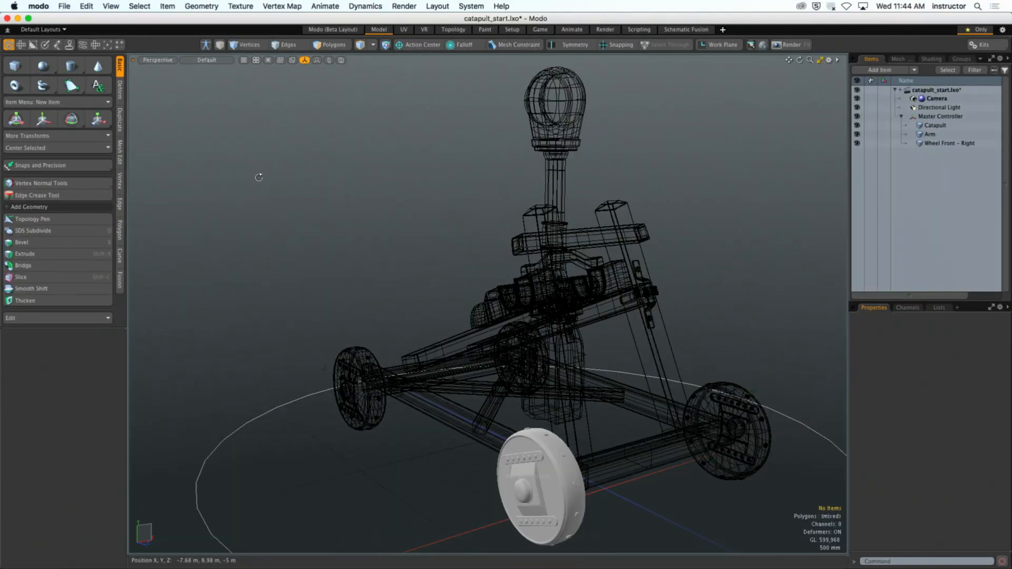
pyautogui.keyDown('alt'); pyautogui.moveTo(428, 292); pyautogui.dragTo(481, 304); pyautogui.keyUp('alt')
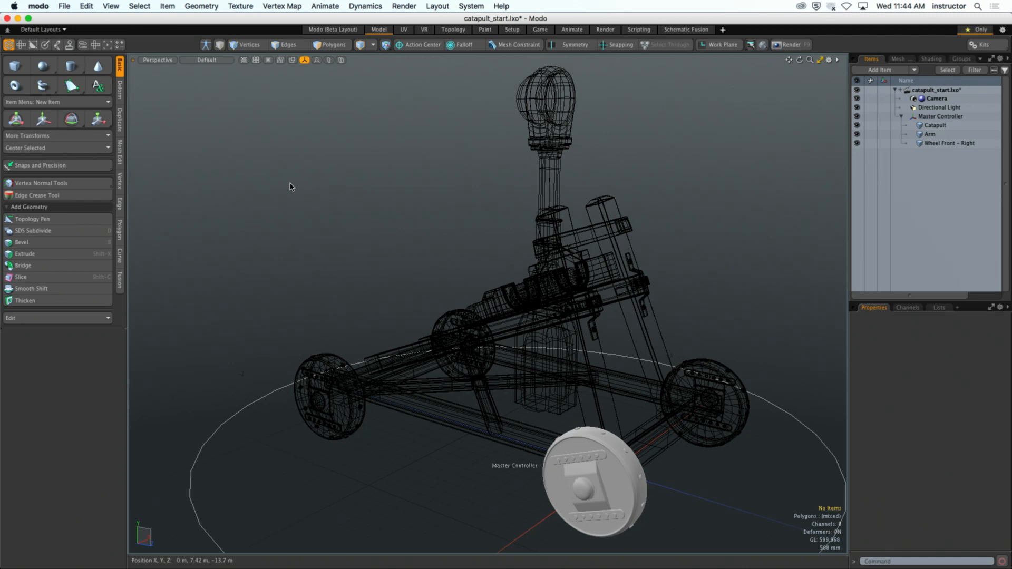
pyautogui.keyDown('alt'); pyautogui.keyDown('shift'); pyautogui.moveTo(588, 290); pyautogui.dragTo(545, 184); pyautogui.keyUp('shift'); pyautogui.keyUp('alt')
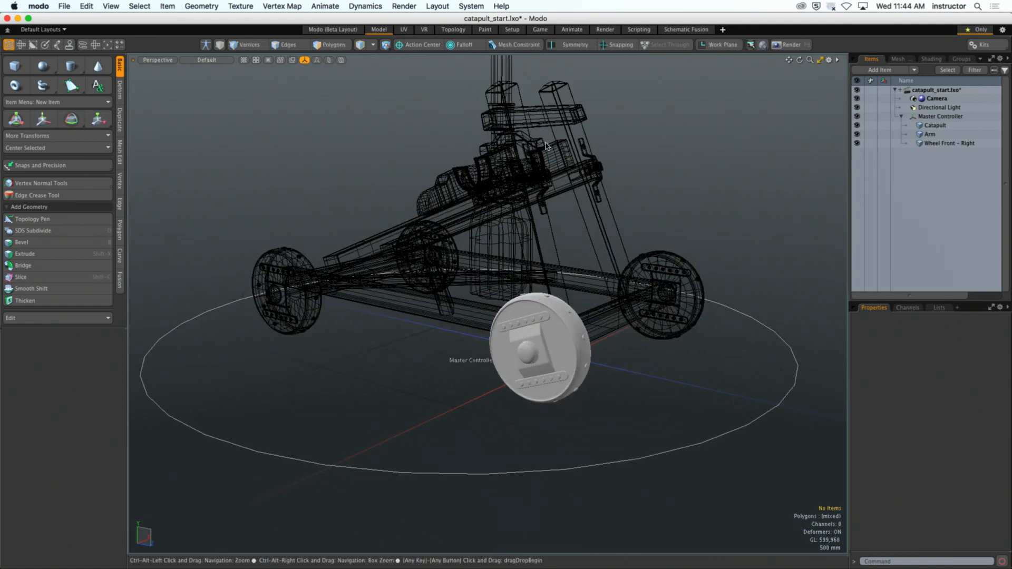
# - In the Setup layout, enlarge the 3D view by collapsing the schematic and narrowing the side panel
pyautogui.click(513, 30)
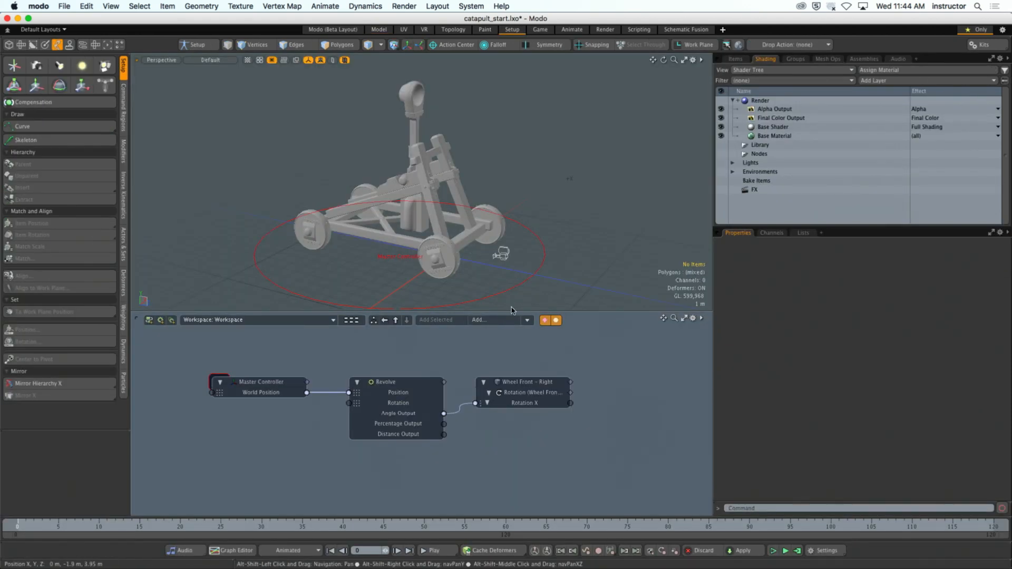
pyautogui.click(510, 311)
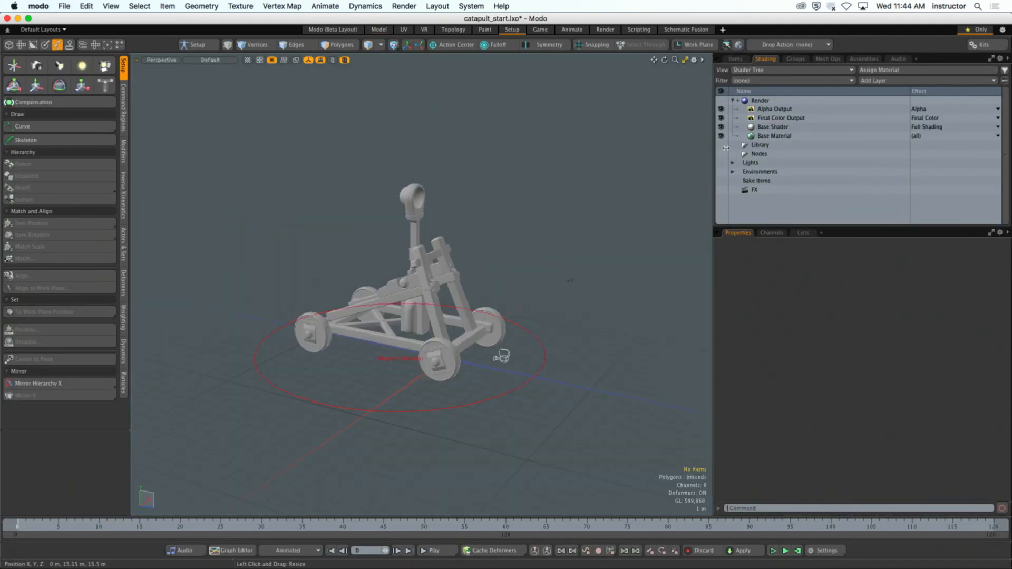
pyautogui.moveTo(726, 148); pyautogui.dragTo(867, 150)
pyautogui.keyDown('ctrl'); pyautogui.keyDown('alt'); pyautogui.moveTo(577, 337); pyautogui.dragTo(633, 332); pyautogui.keyUp('alt'); pyautogui.keyUp('ctrl')
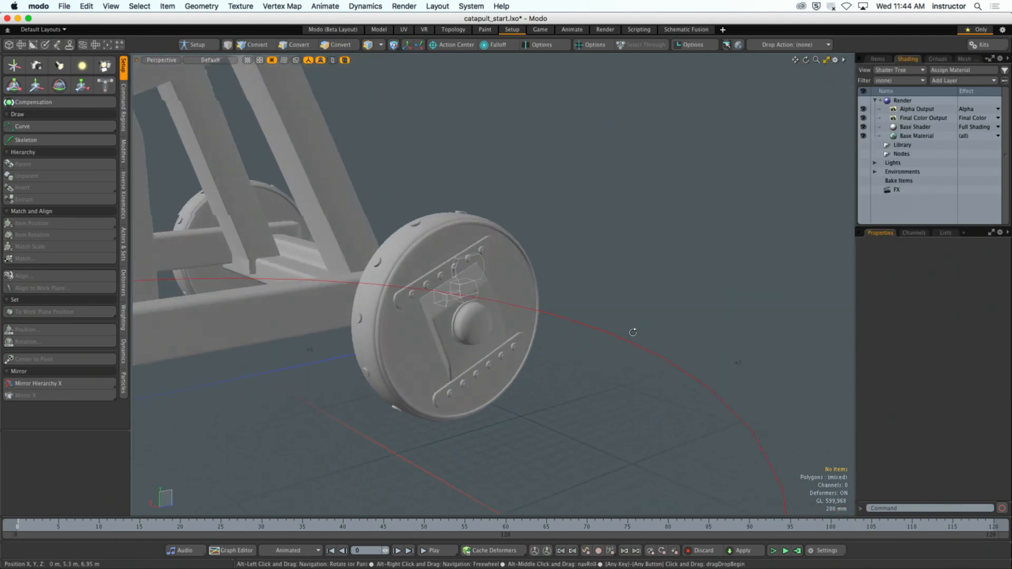
# - In the item list, select the Master Controller and set its Z position to 0 m
pyautogui.click(878, 59)
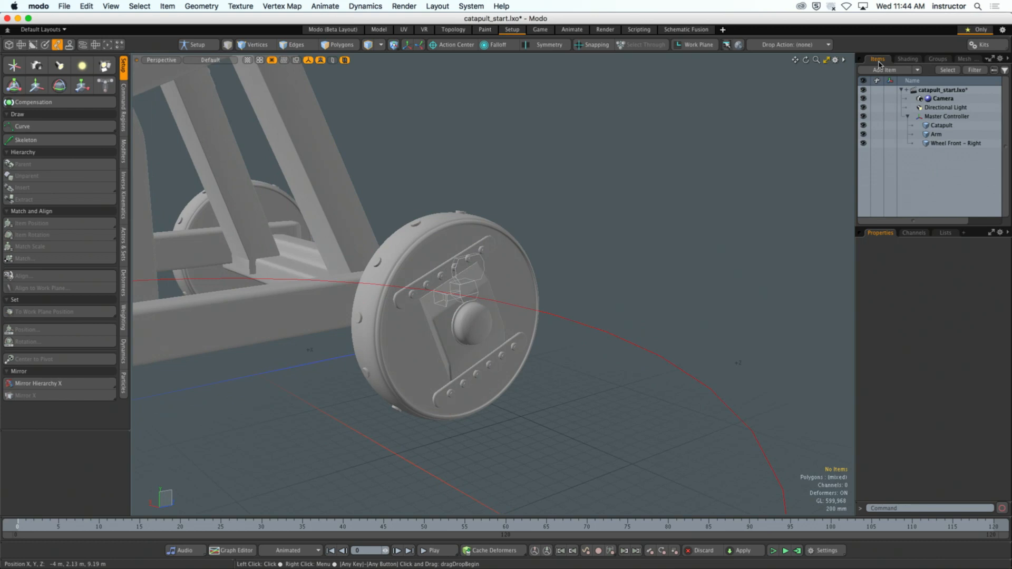
pyautogui.click(964, 146)
pyautogui.moveTo(516, 295)
pyautogui.keyDown('alt'); pyautogui.mouseDown()
pyautogui.moveTo(550, 289)
pyautogui.moveTo(501, 291)
pyautogui.mouseUp(); pyautogui.keyUp('alt')
pyautogui.keyDown('ctrl'); pyautogui.keyDown('alt'); pyautogui.moveTo(501, 291); pyautogui.dragTo(680, 287); pyautogui.keyUp('alt'); pyautogui.keyUp('ctrl')
pyautogui.click(951, 119)
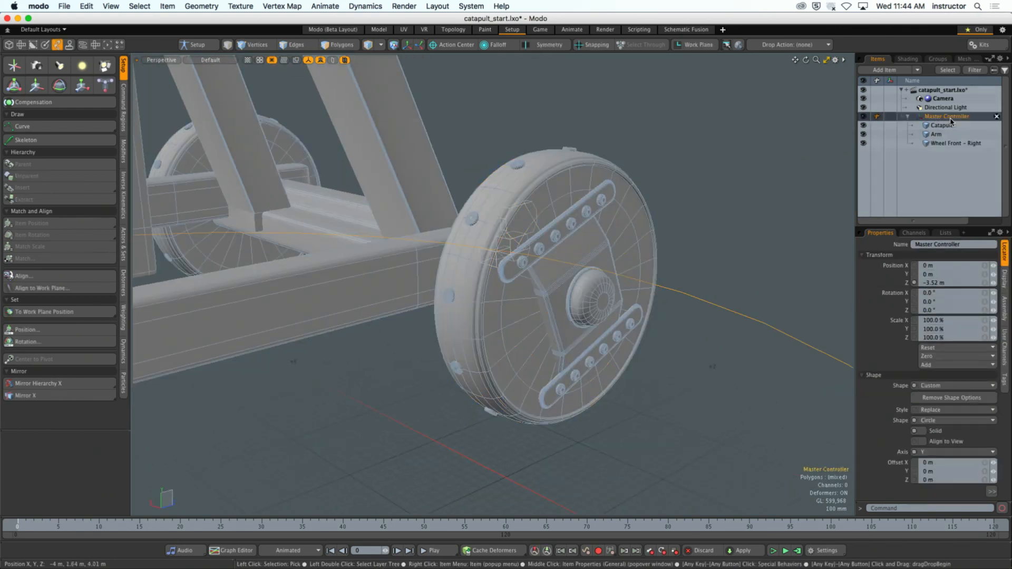
pyautogui.click(926, 283)
pyautogui.write('0')
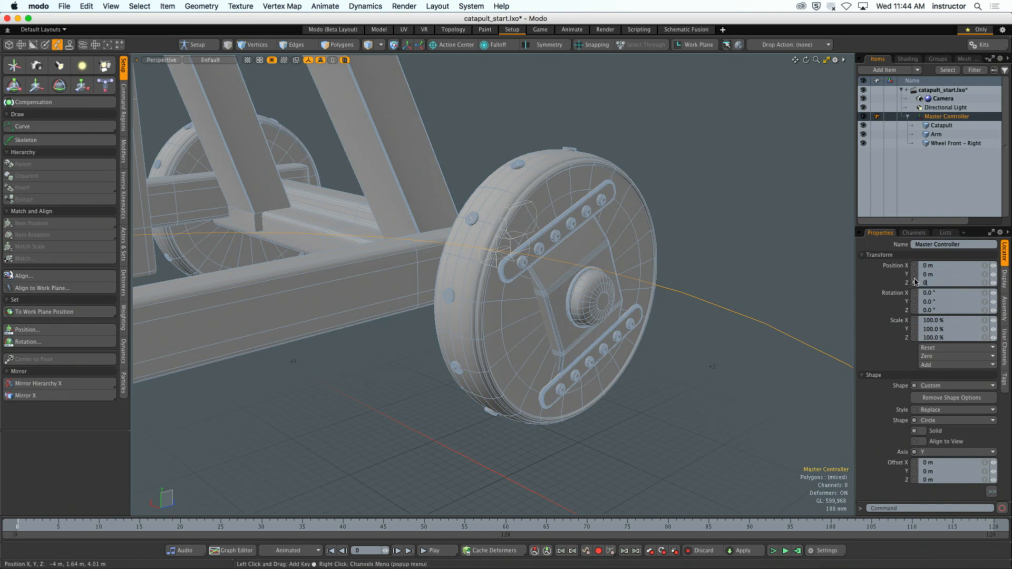
pyautogui.press('Return')
# - Select the Wheel Front - Right item and set its center to the work plane position in center selection mode
pyautogui.keyDown('ctrl'); pyautogui.keyDown('alt'); pyautogui.moveTo(706, 269); pyautogui.dragTo(585, 269); pyautogui.keyUp('alt'); pyautogui.keyUp('ctrl')
pyautogui.keyDown('alt'); pyautogui.keyDown('shift'); pyautogui.moveTo(585, 269); pyautogui.dragTo(550, 270); pyautogui.keyUp('shift'); pyautogui.keyUp('alt')
pyautogui.click(943, 142)
pyautogui.keyDown('alt'); pyautogui.moveTo(738, 276); pyautogui.dragTo(575, 289); pyautogui.keyUp('alt')
pyautogui.keyDown('ctrl'); pyautogui.keyDown('alt'); pyautogui.moveTo(574, 289); pyautogui.dragTo(712, 294); pyautogui.keyUp('alt'); pyautogui.keyUp('ctrl')
pyautogui.keyDown('ctrl'); pyautogui.keyDown('alt'); pyautogui.moveTo(711, 294); pyautogui.dragTo(673, 300); pyautogui.keyUp('alt'); pyautogui.keyUp('ctrl')
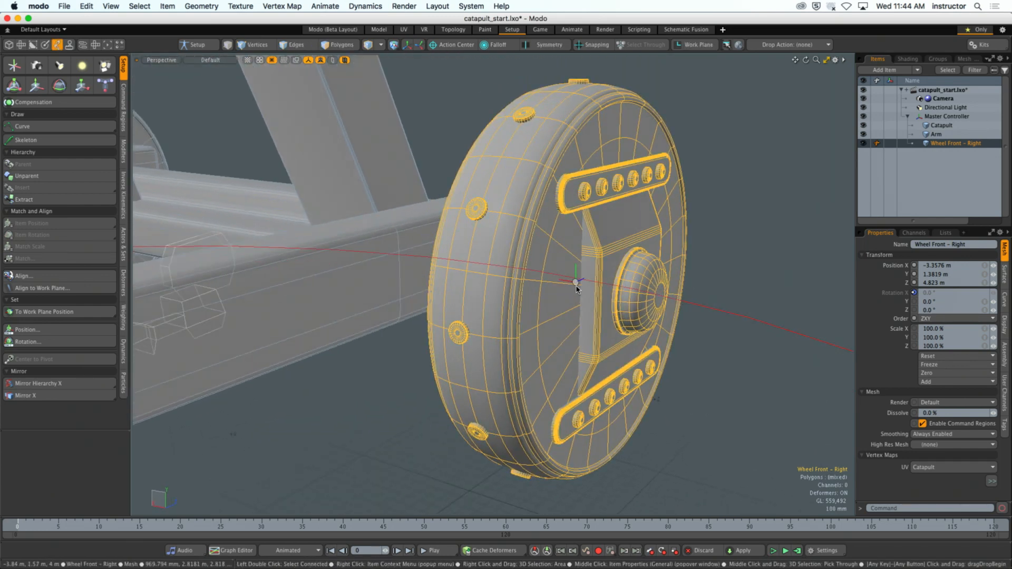
pyautogui.keyDown('alt'); pyautogui.moveTo(579, 286); pyautogui.dragTo(673, 311); pyautogui.keyUp('alt')
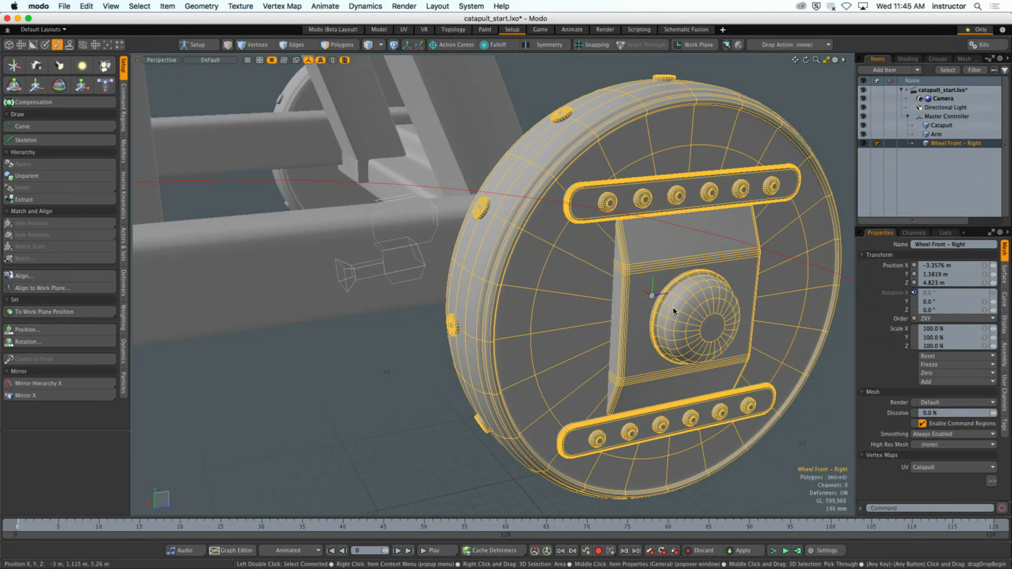
pyautogui.keyDown('ctrl'); pyautogui.keyDown('alt'); pyautogui.moveTo(673, 311); pyautogui.dragTo(576, 315); pyautogui.keyUp('alt'); pyautogui.keyUp('ctrl')
pyautogui.keyDown('alt'); pyautogui.keyDown('shift'); pyautogui.moveTo(576, 315); pyautogui.dragTo(606, 328); pyautogui.keyUp('shift'); pyautogui.keyUp('alt')
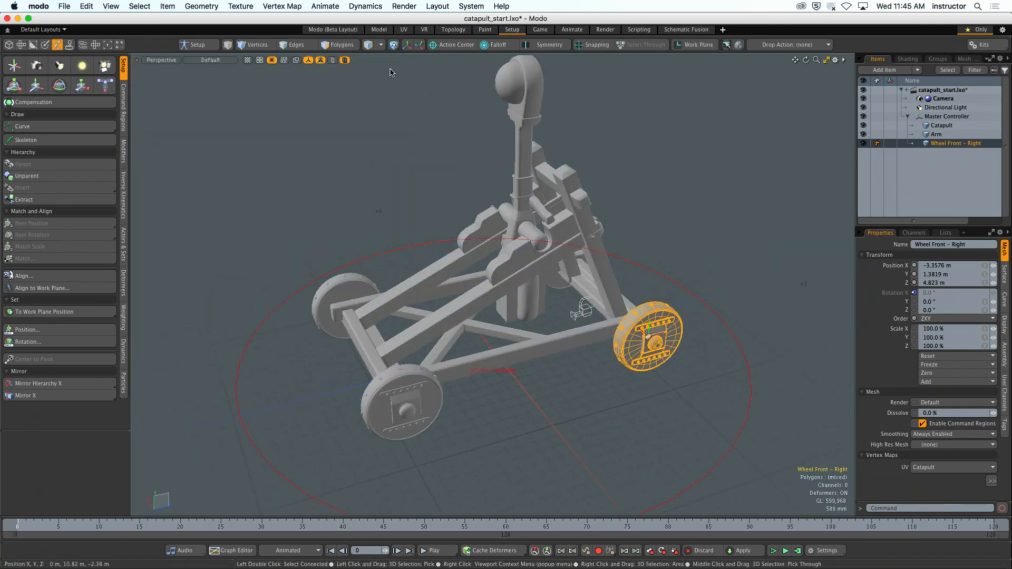
pyautogui.press('6')
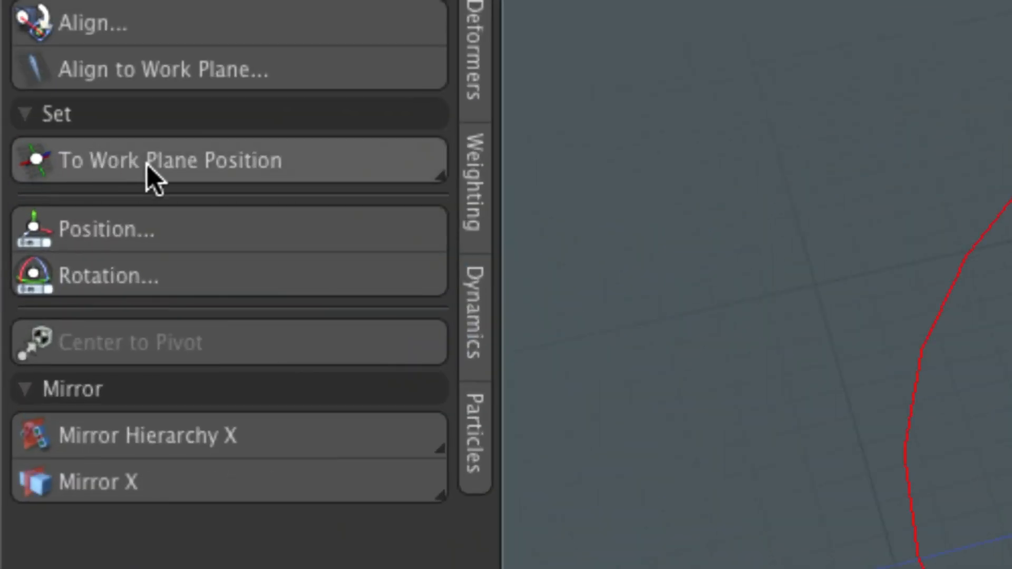
pyautogui.click(191, 160)
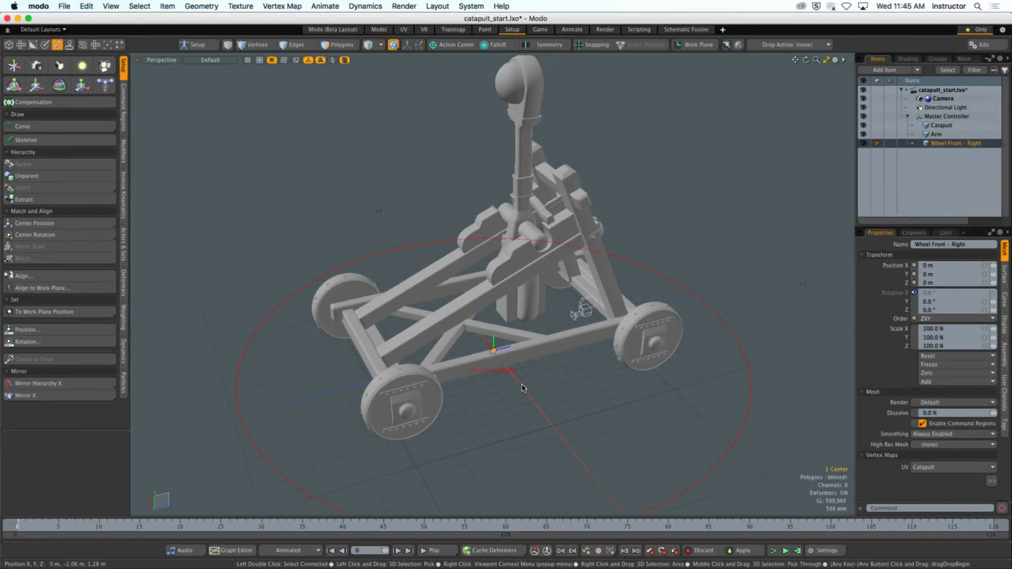
# - Select the edge loop running around the middle of the front-right wheel's tread
pyautogui.moveTo(606, 419)
pyautogui.keyDown('alt'); pyautogui.mouseDown()
pyautogui.moveTo(464, 343)
pyautogui.moveTo(577, 385)
pyautogui.moveTo(587, 413)
pyautogui.mouseUp(); pyautogui.keyUp('alt')
pyautogui.scroll(5, 586, 392)
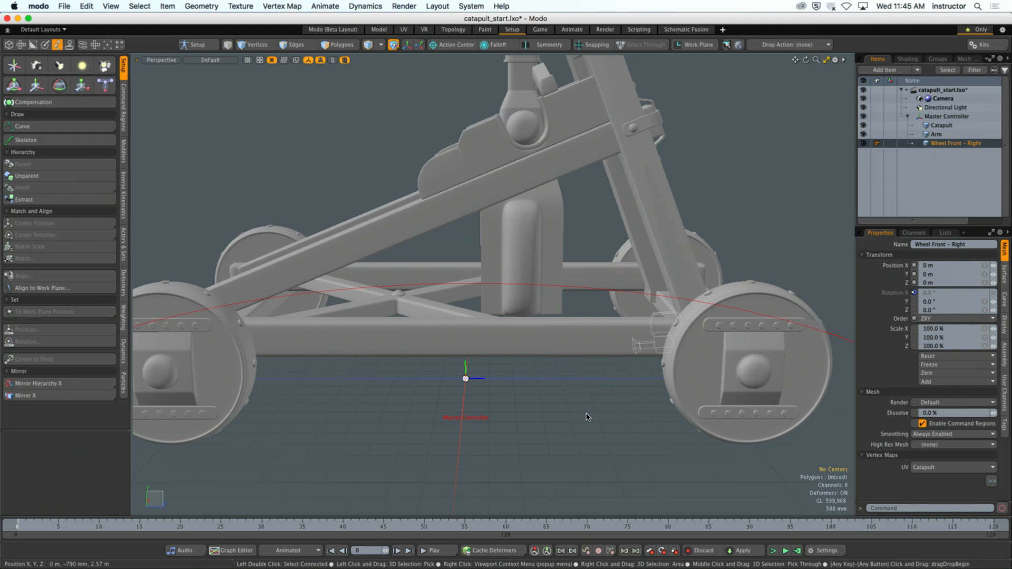
pyautogui.scroll(4, 673, 349)
pyautogui.keyDown('alt'); pyautogui.keyDown('shift'); pyautogui.moveTo(731, 354); pyautogui.dragTo(611, 337); pyautogui.keyUp('shift'); pyautogui.keyUp('alt')
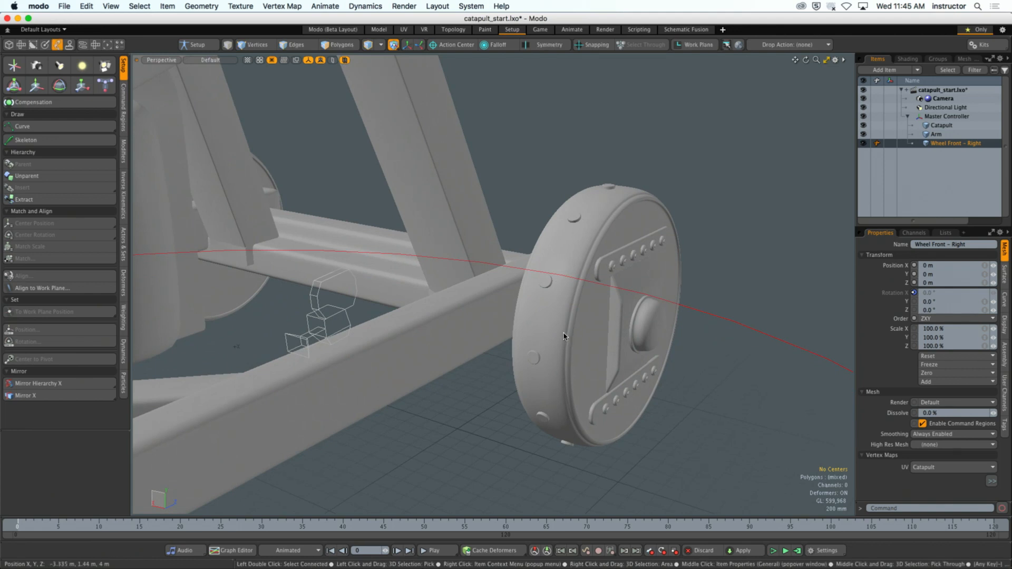
pyautogui.press('2')
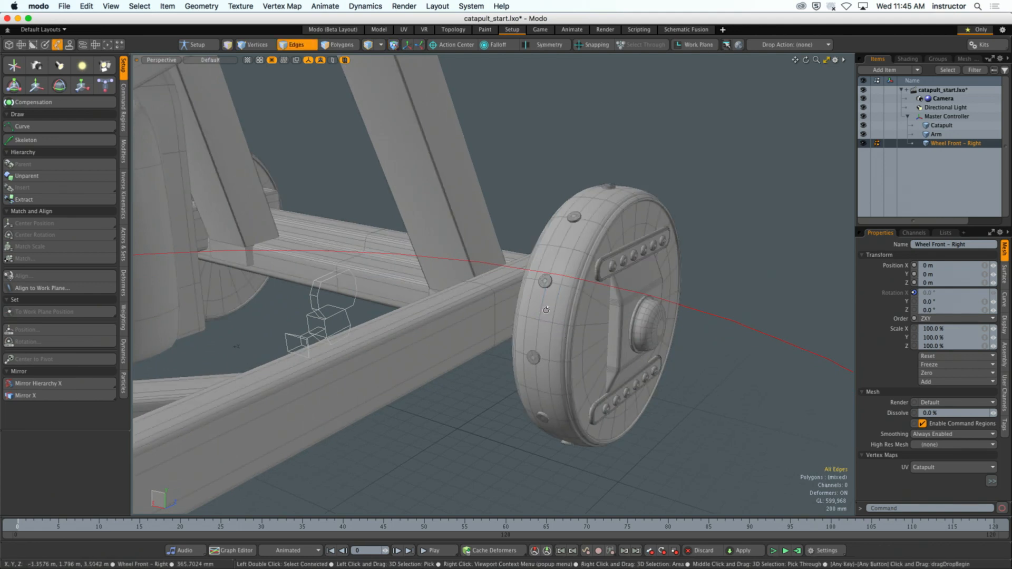
pyautogui.moveTo(563, 336)
pyautogui.keyDown('ctrl'); pyautogui.keyDown('alt'); pyautogui.mouseDown()
pyautogui.moveTo(586, 350)
pyautogui.moveTo(559, 346)
pyautogui.mouseUp(); pyautogui.keyUp('alt'); pyautogui.keyUp('ctrl')
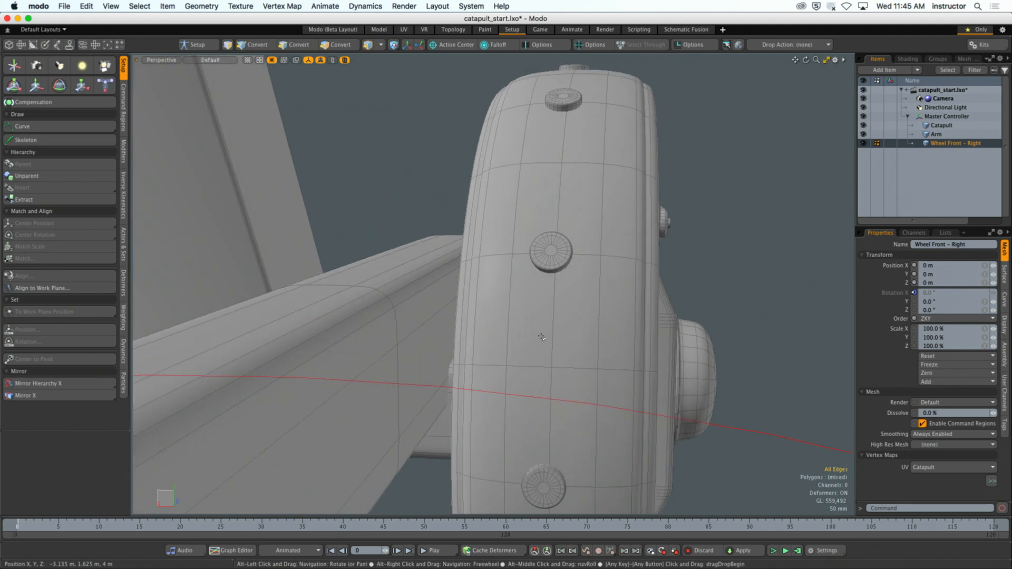
pyautogui.click(553, 333)
pyautogui.press('l')
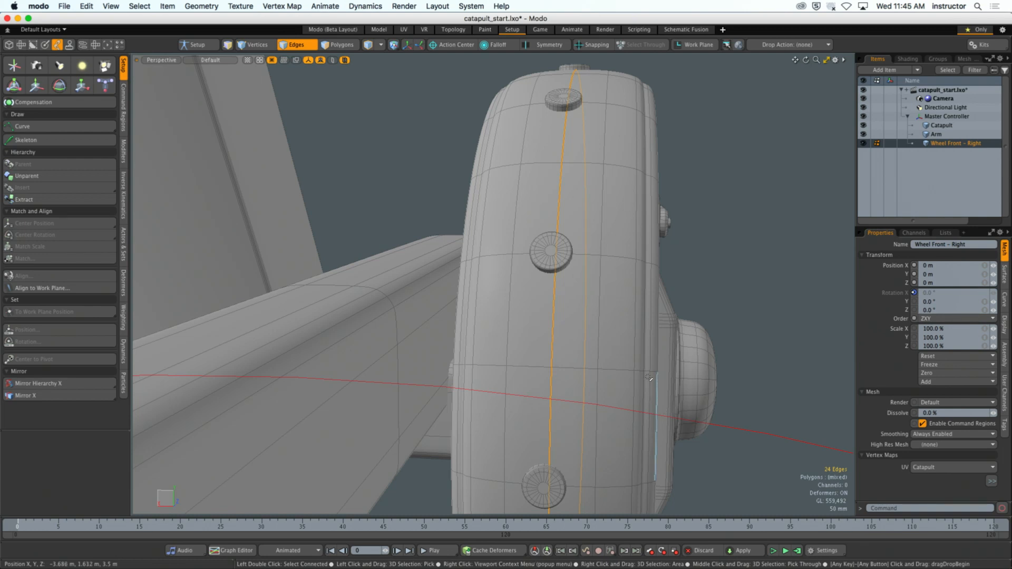
# - Align the work plane to the selected edge loop around the middle of the front-right wheel
pyautogui.scroll(-5, 700, 299)
pyautogui.keyDown('alt'); pyautogui.moveTo(701, 299); pyautogui.dragTo(490, 268); pyautogui.keyUp('alt')
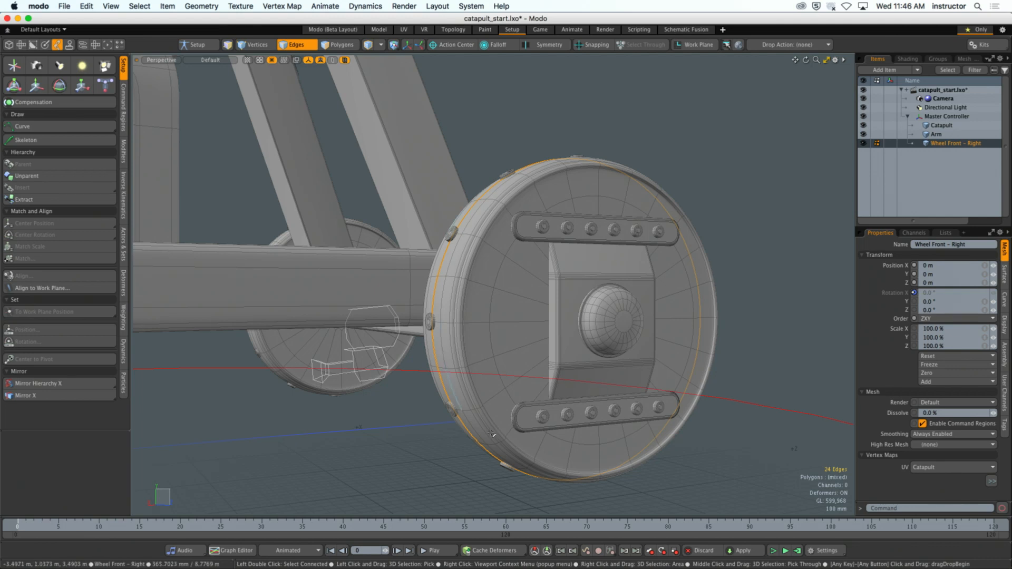
pyautogui.keyDown('alt'); pyautogui.moveTo(469, 189); pyautogui.dragTo(427, 218); pyautogui.keyUp('alt')
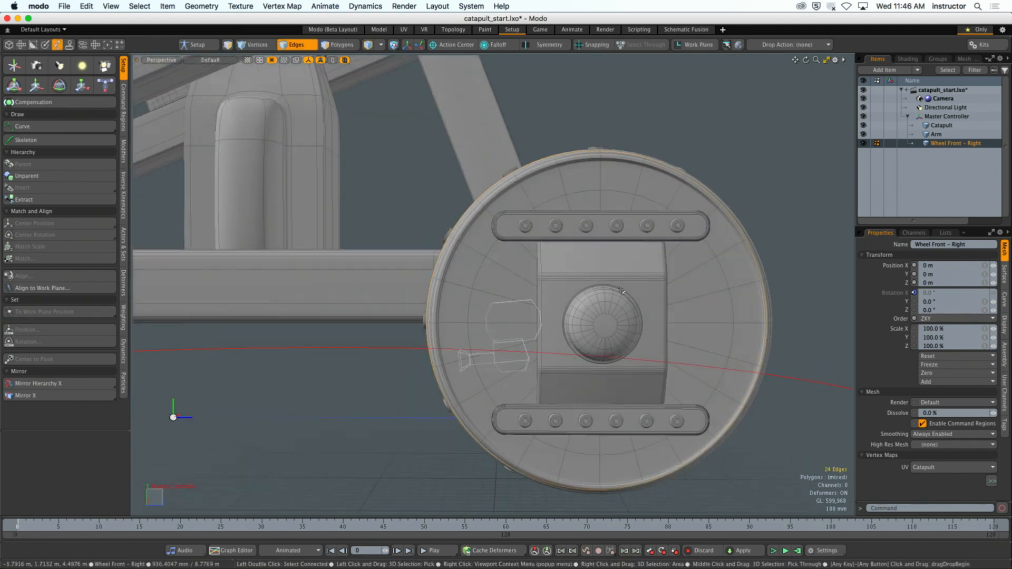
pyautogui.keyDown('alt'); pyautogui.moveTo(602, 328); pyautogui.dragTo(593, 324); pyautogui.keyUp('alt')
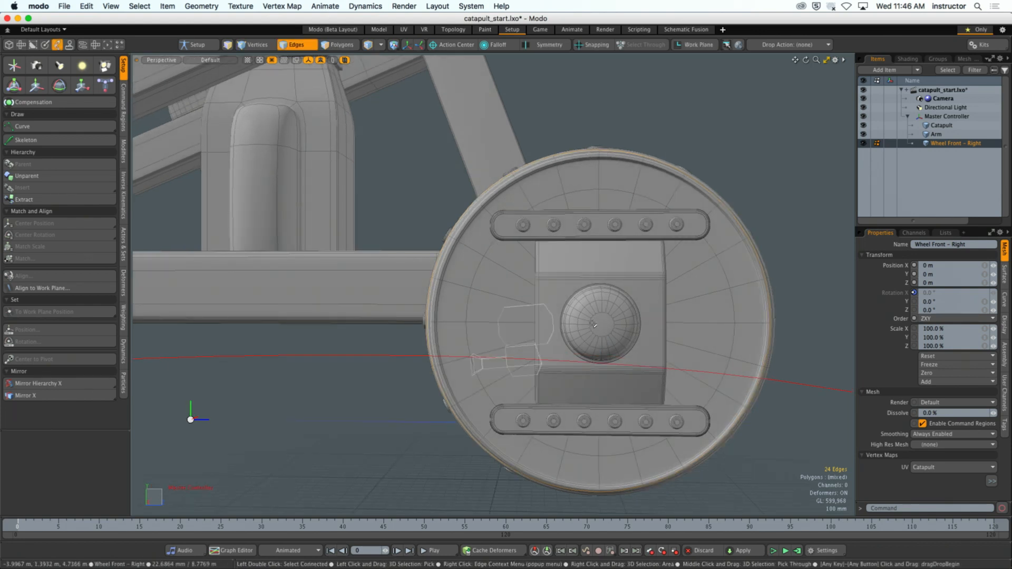
pyautogui.keyDown('alt'); pyautogui.moveTo(599, 300); pyautogui.dragTo(633, 310); pyautogui.keyUp('alt')
pyautogui.moveTo(633, 310)
pyautogui.keyDown('ctrl'); pyautogui.keyDown('alt'); pyautogui.mouseDown()
pyautogui.moveTo(601, 311)
pyautogui.moveTo(640, 312)
pyautogui.moveTo(623, 324)
pyautogui.mouseUp(); pyautogui.keyUp('alt'); pyautogui.keyUp('ctrl')
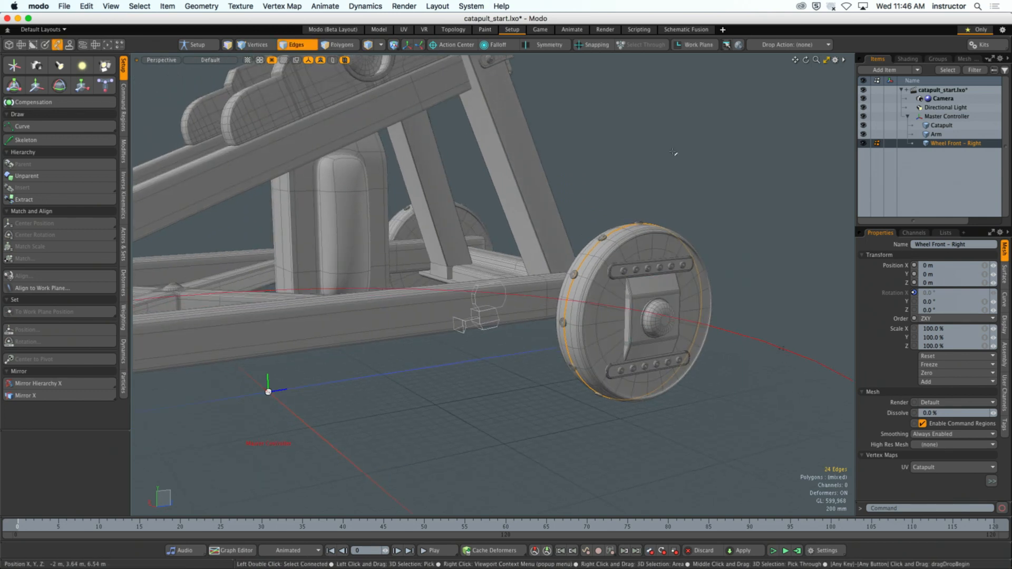
pyautogui.press('2')
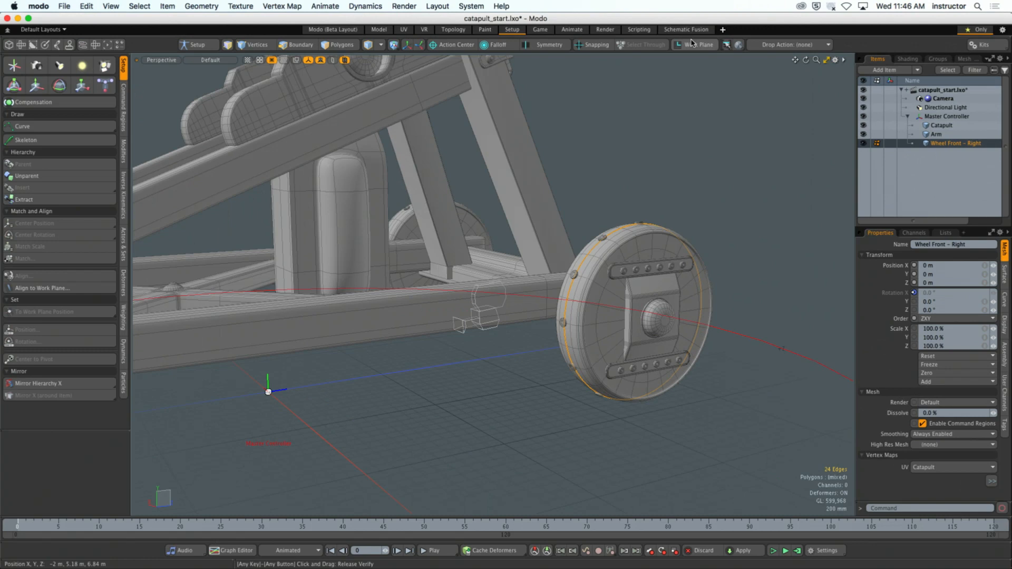
pyautogui.press('2')
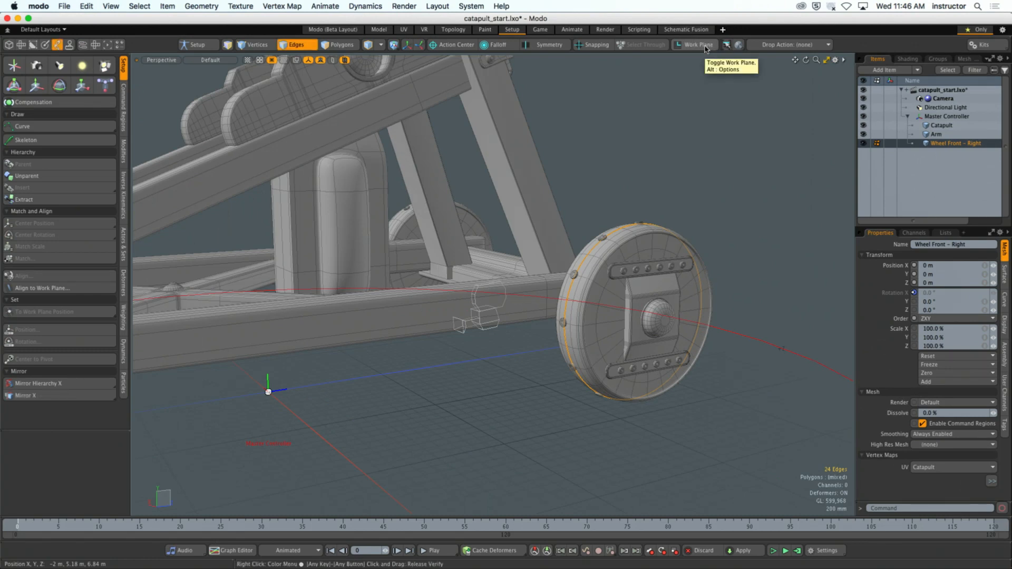
pyautogui.click(698, 45)
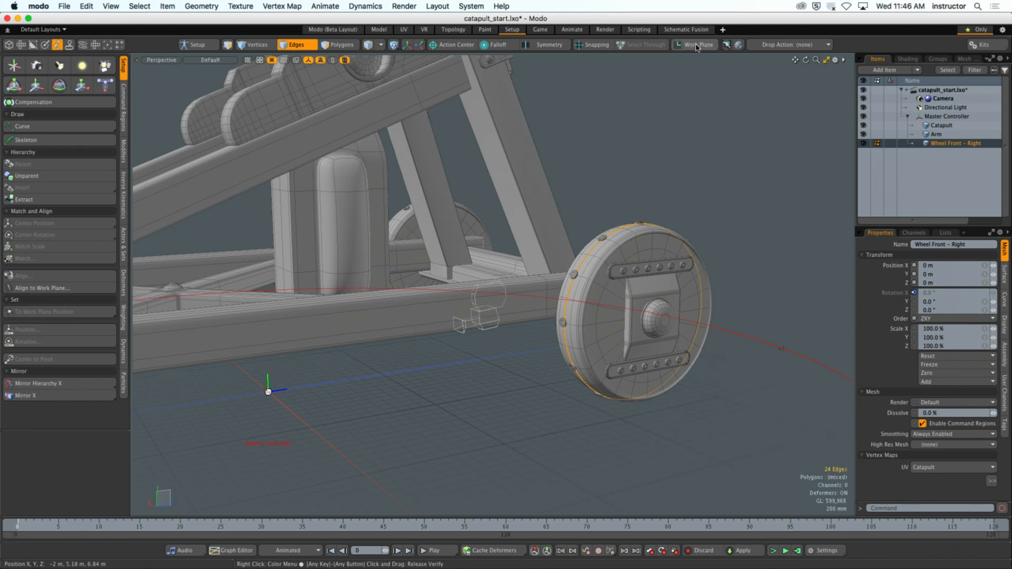
pyautogui.click(697, 47)
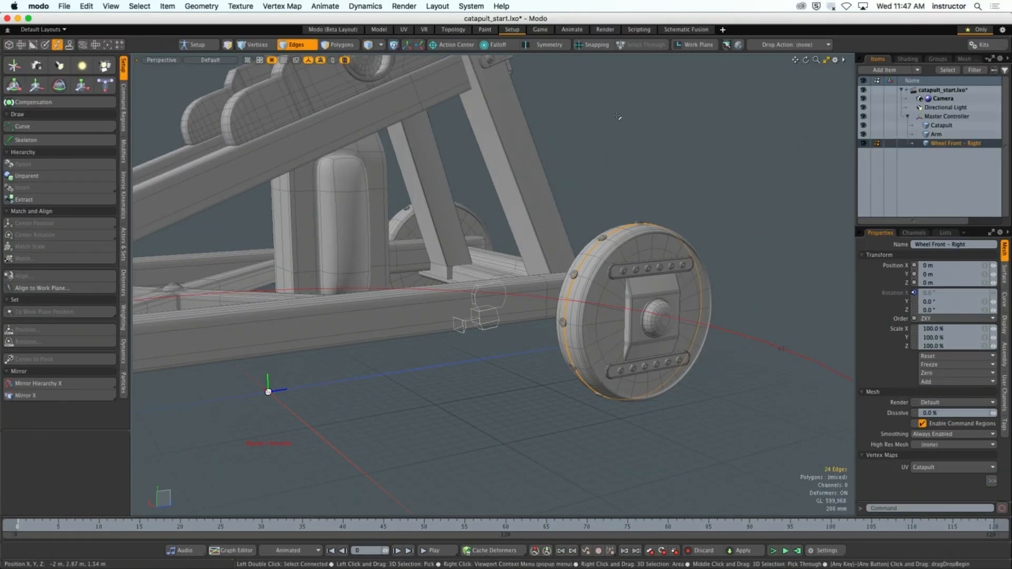
pyautogui.click(693, 45)
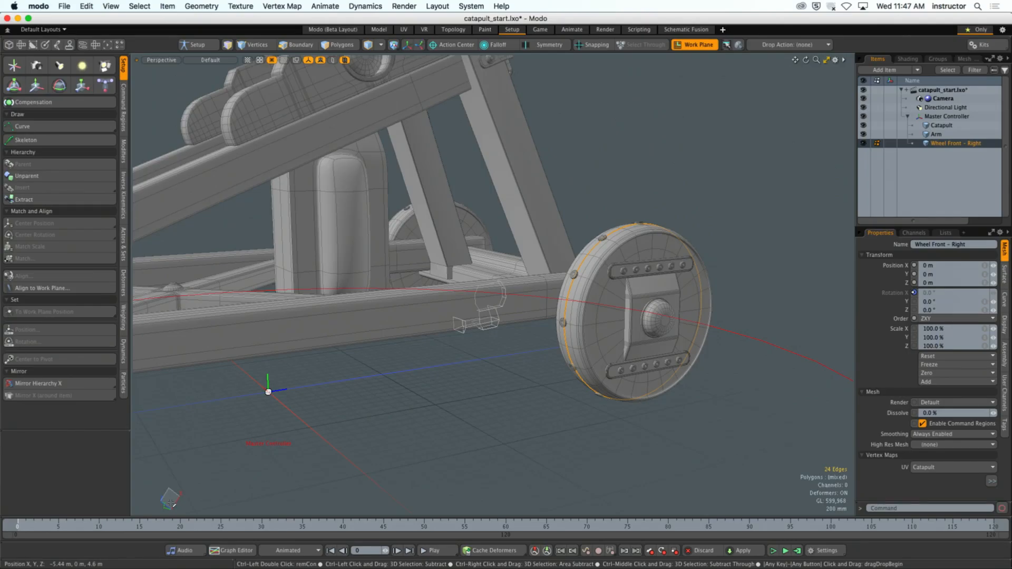
# - In center selection mode, select the front-right wheel's center and set it to the work plane position
pyautogui.keyDown('alt'); pyautogui.moveTo(640, 306); pyautogui.dragTo(516, 285); pyautogui.keyUp('alt')
pyautogui.keyDown('alt'); pyautogui.moveTo(358, 373); pyautogui.dragTo(391, 374); pyautogui.keyUp('alt')
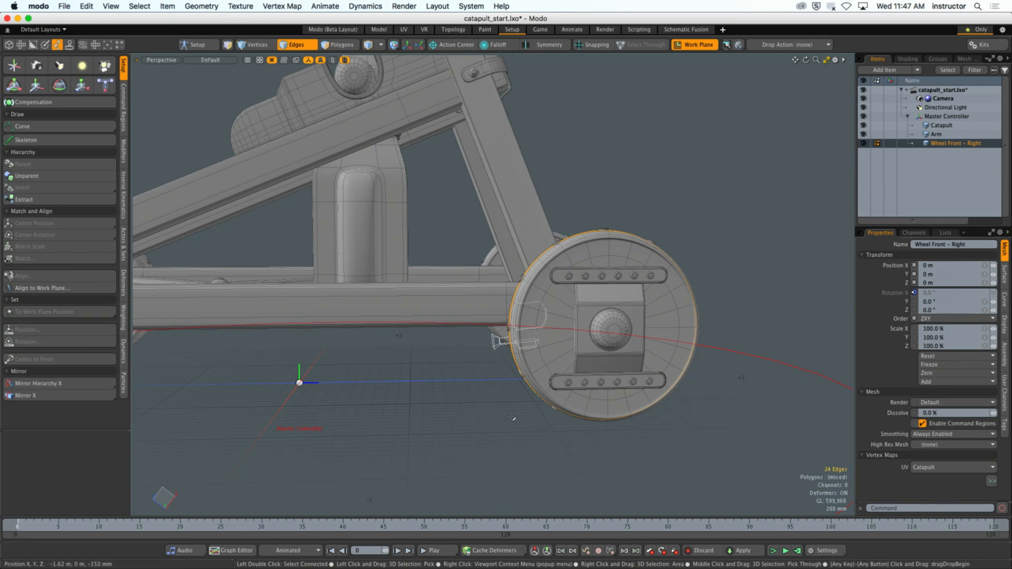
pyautogui.keyDown('alt'); pyautogui.moveTo(511, 417); pyautogui.dragTo(439, 398); pyautogui.keyUp('alt')
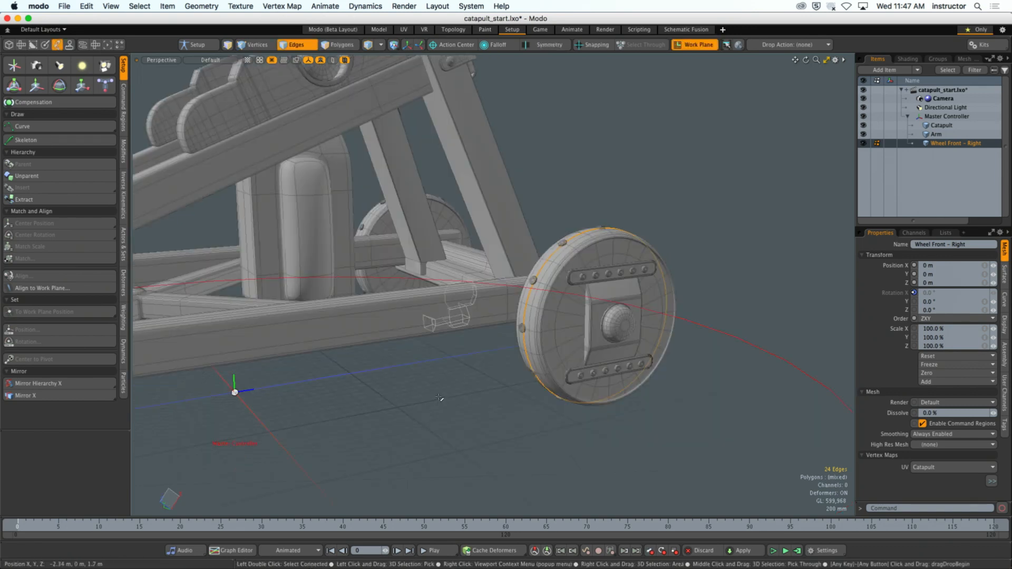
pyautogui.keyDown('alt'); pyautogui.moveTo(430, 389); pyautogui.dragTo(421, 358); pyautogui.keyUp('alt')
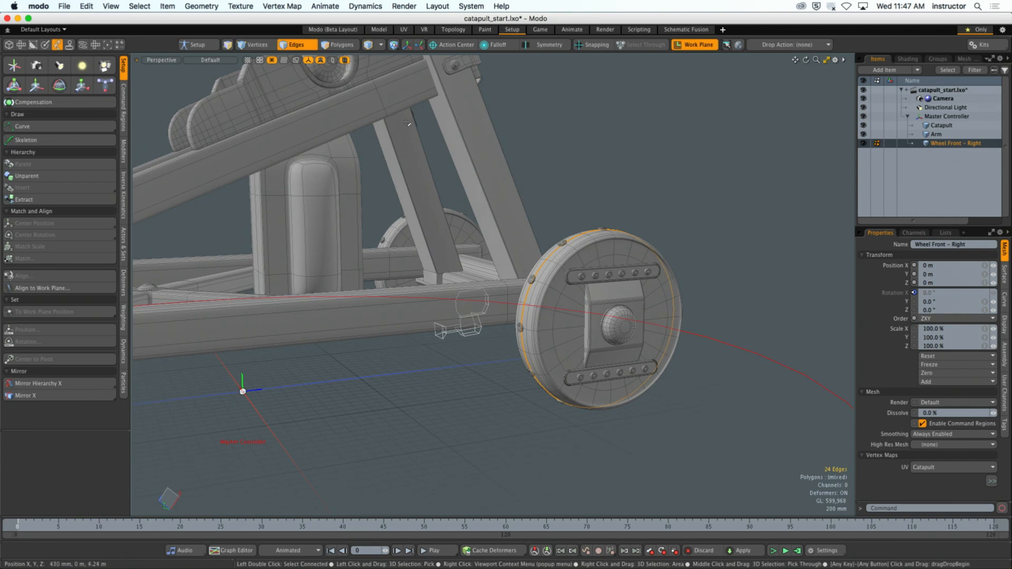
pyautogui.press('5')
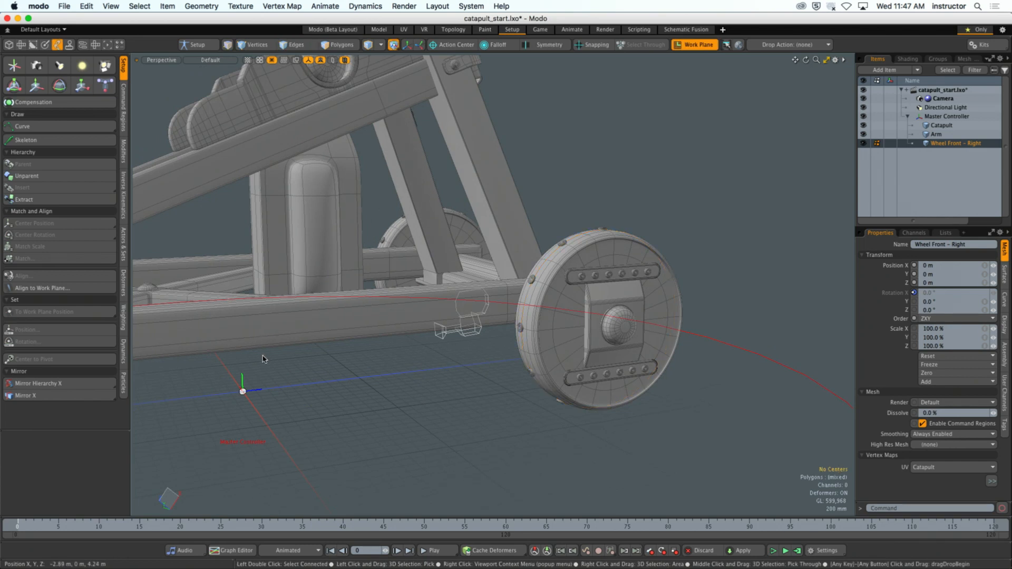
pyautogui.click(243, 392)
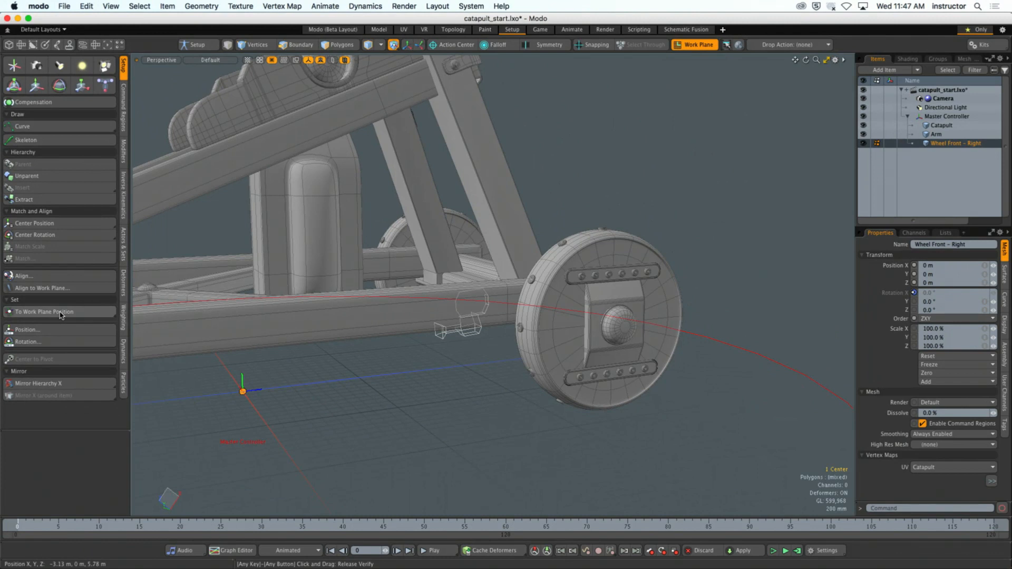
pyautogui.click(61, 312)
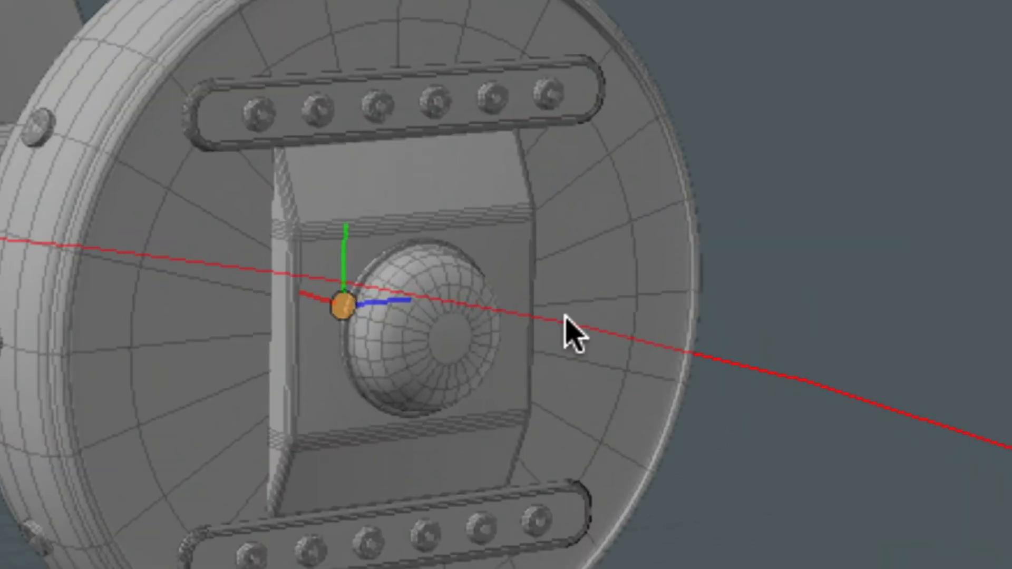
pyautogui.keyDown('alt'); pyautogui.moveTo(316, 335); pyautogui.dragTo(702, 294); pyautogui.keyUp('alt')
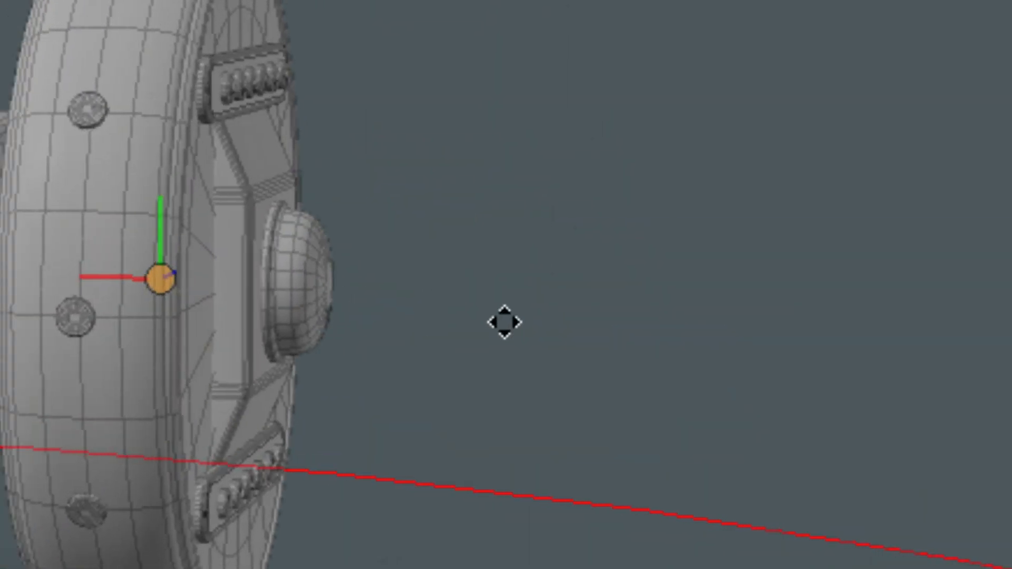
pyautogui.keyDown('alt'); pyautogui.keyDown('shift'); pyautogui.moveTo(505, 322); pyautogui.dragTo(499, 323); pyautogui.keyUp('shift'); pyautogui.keyUp('alt')
pyautogui.keyDown('alt'); pyautogui.moveTo(422, 331); pyautogui.dragTo(207, 331); pyautogui.keyUp('alt')
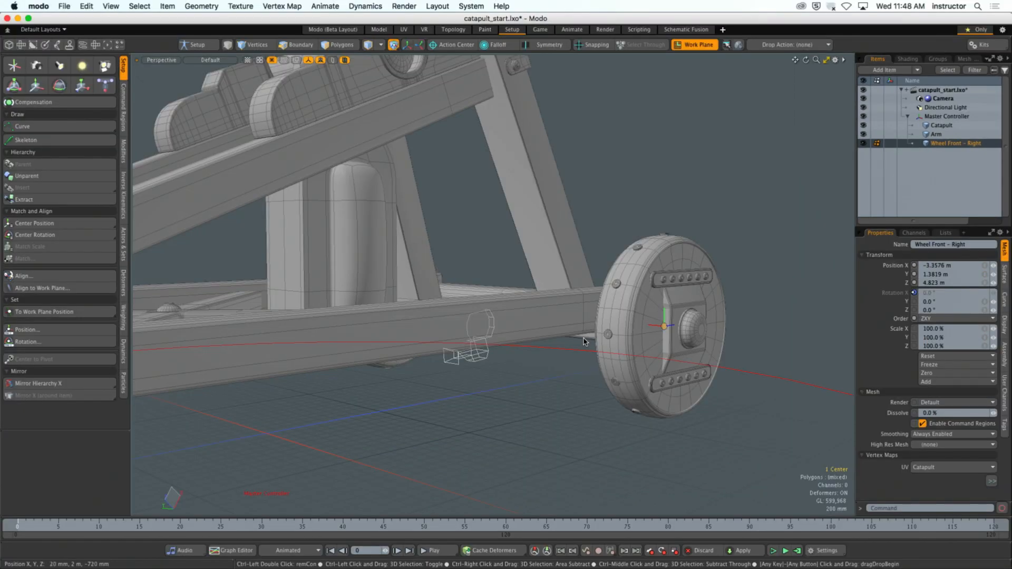
# - Undo the front-right wheel's center placement, turn off the aligned work plane and clear the center selection
pyautogui.keyDown('alt'); pyautogui.moveTo(277, 399); pyautogui.dragTo(190, 441); pyautogui.keyUp('alt')
pyautogui.press('super+z')
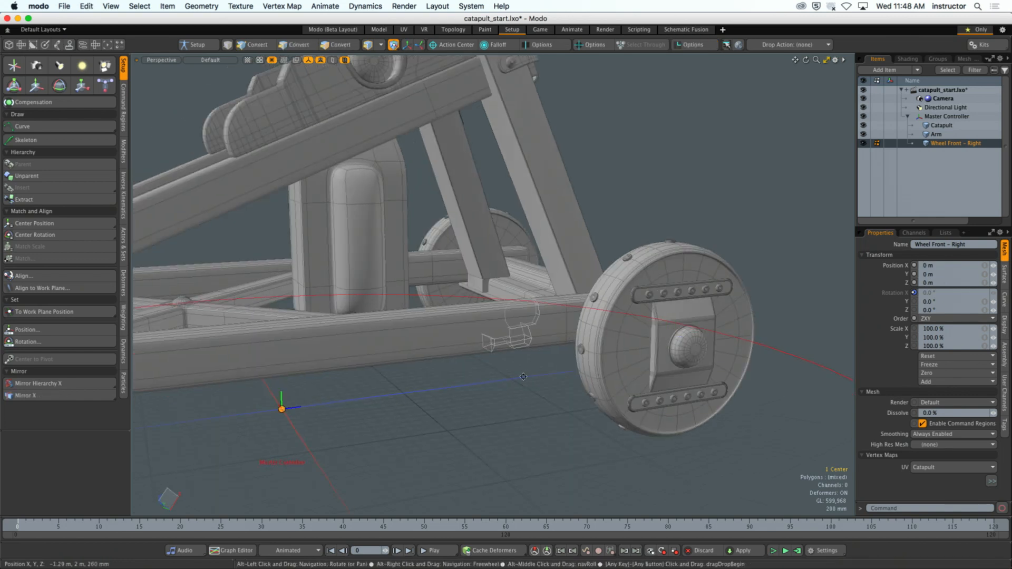
pyautogui.keyDown('alt'); pyautogui.moveTo(543, 373); pyautogui.dragTo(598, 377); pyautogui.keyUp('alt')
pyautogui.click(695, 46)
pyautogui.click(692, 127)
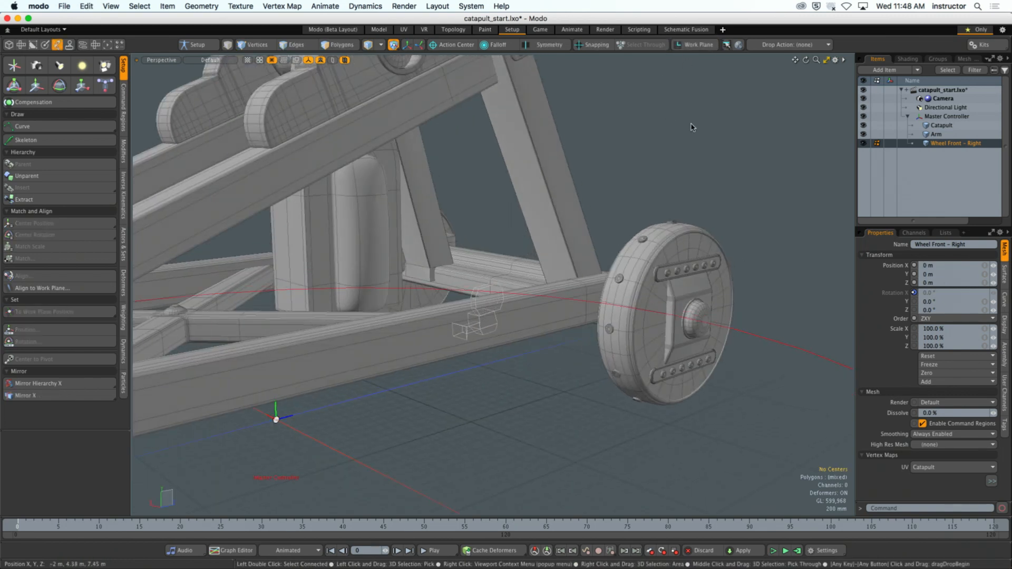
# - Select the edge loop around the middle of the front-right wheel's tread and align the work plane to it
pyautogui.press('2')
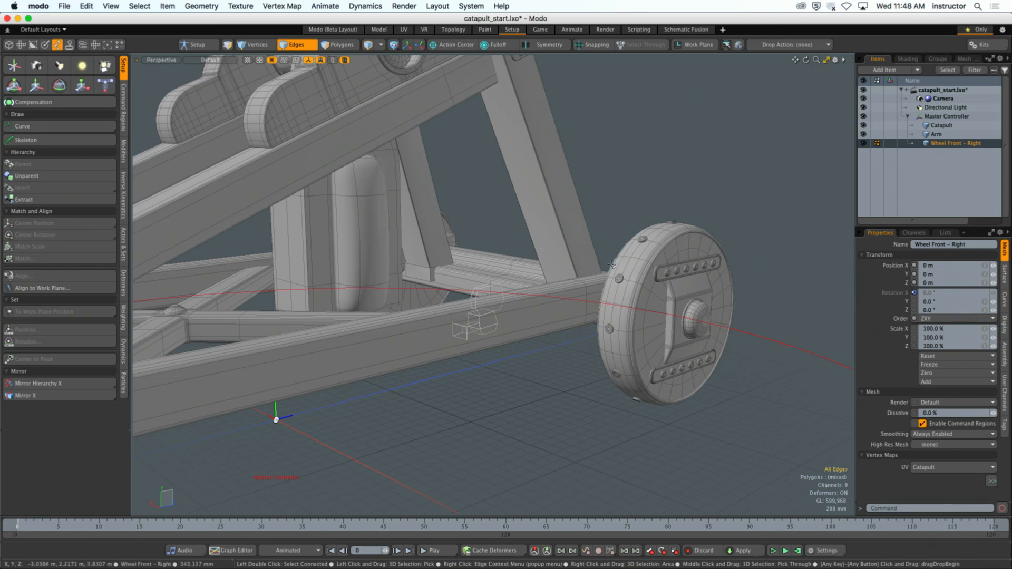
pyautogui.moveTo(611, 265)
pyautogui.keyDown('alt'); pyautogui.keyDown('shift'); pyautogui.mouseDown()
pyautogui.moveTo(570, 265)
pyautogui.moveTo(598, 277)
pyautogui.moveTo(506, 276)
pyautogui.moveTo(621, 275)
pyautogui.moveTo(610, 277)
pyautogui.mouseUp(); pyautogui.keyUp('shift'); pyautogui.keyUp('alt')
pyautogui.press('2')
pyautogui.doubleClick(511, 284)
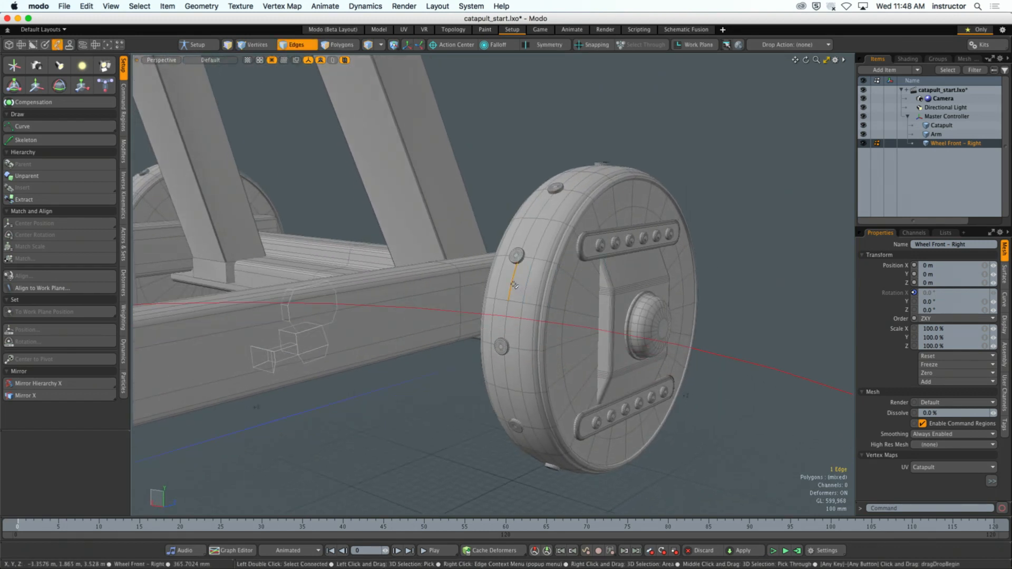
pyautogui.keyDown('alt'); pyautogui.keyDown('shift'); pyautogui.moveTo(527, 286); pyautogui.dragTo(563, 286); pyautogui.keyUp('shift'); pyautogui.keyUp('alt')
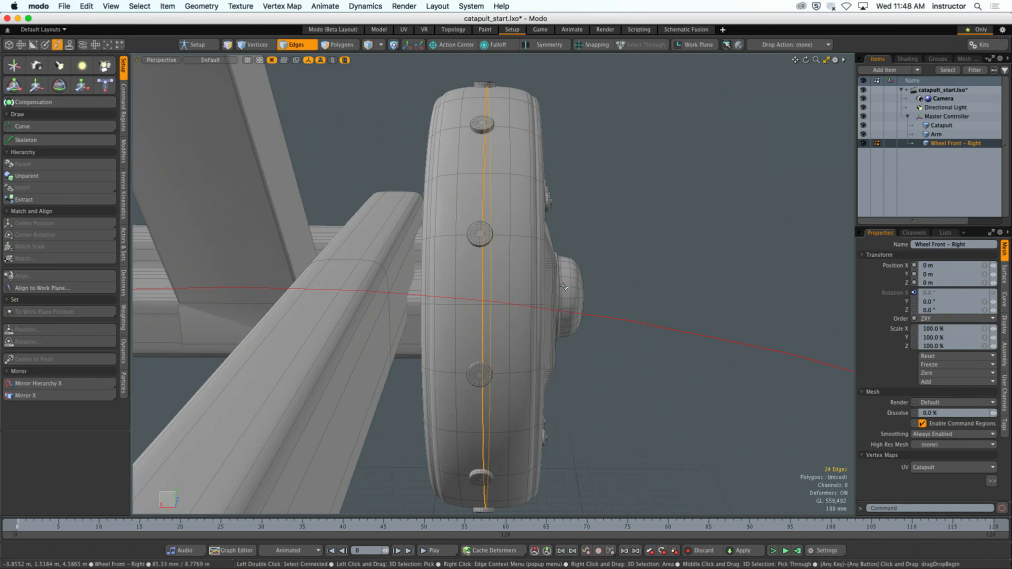
pyautogui.keyDown('alt'); pyautogui.moveTo(563, 286); pyautogui.dragTo(514, 181); pyautogui.keyUp('alt')
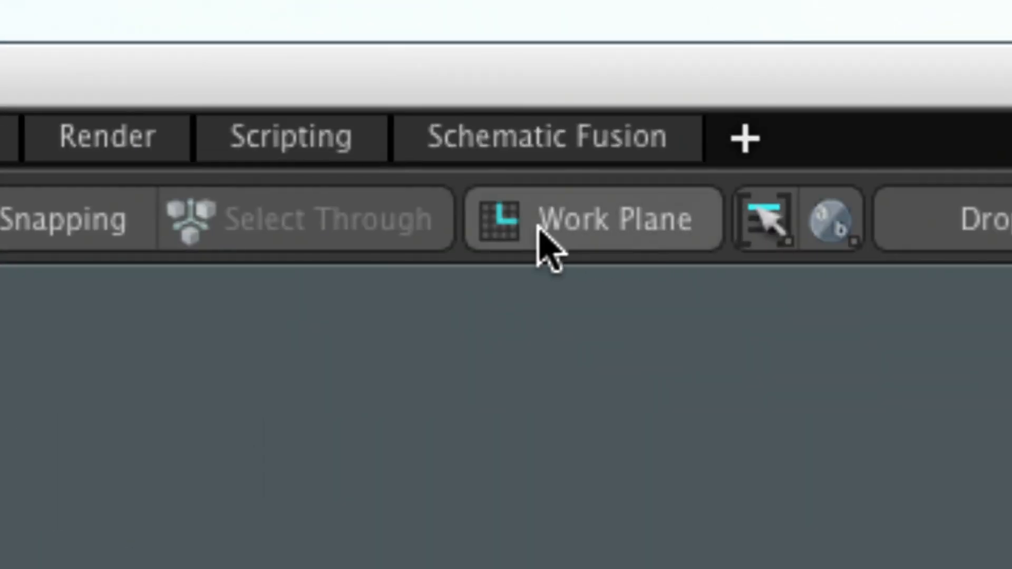
pyautogui.click(601, 231)
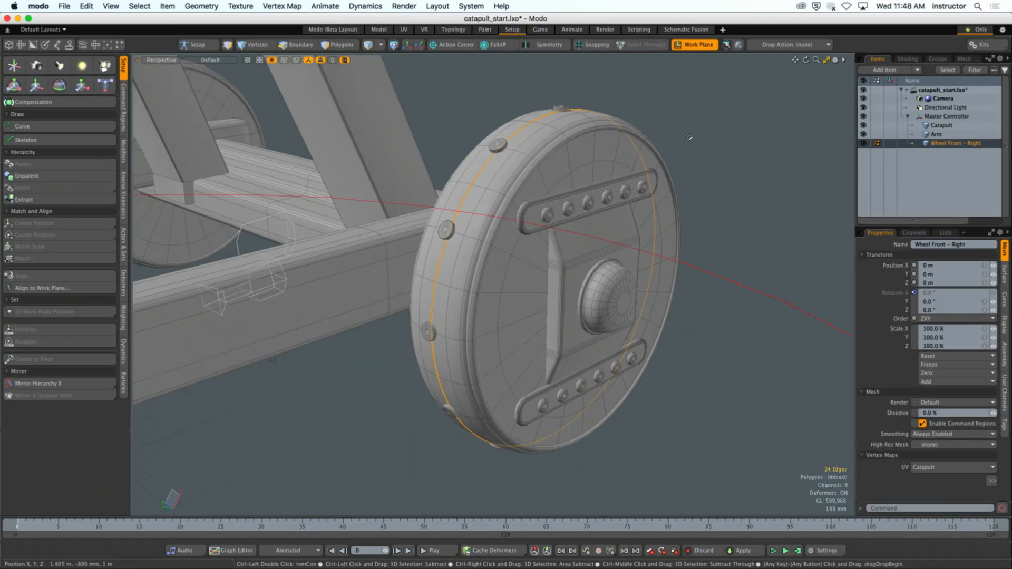
pyautogui.keyDown('alt'); pyautogui.moveTo(688, 137); pyautogui.dragTo(614, 160); pyautogui.keyUp('alt')
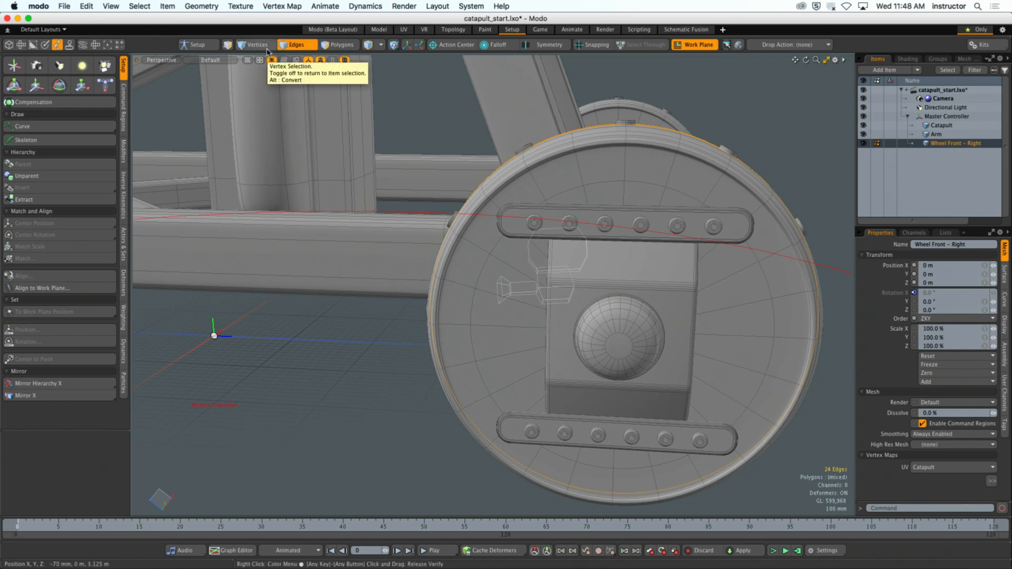
# - Select the front-right wheel's center, match it to the work plane position and deselect it
pyautogui.press('5')
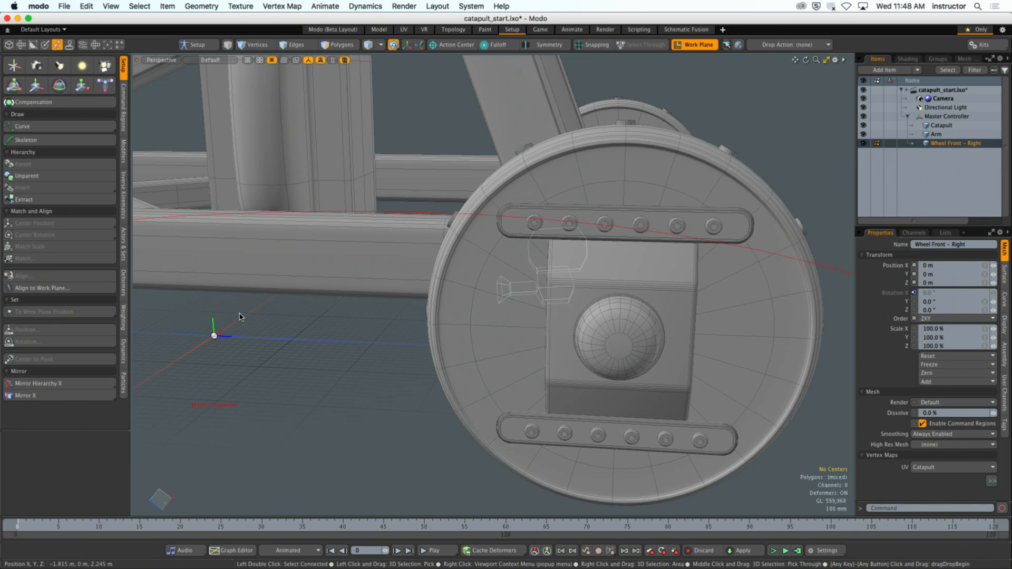
pyautogui.click(214, 335)
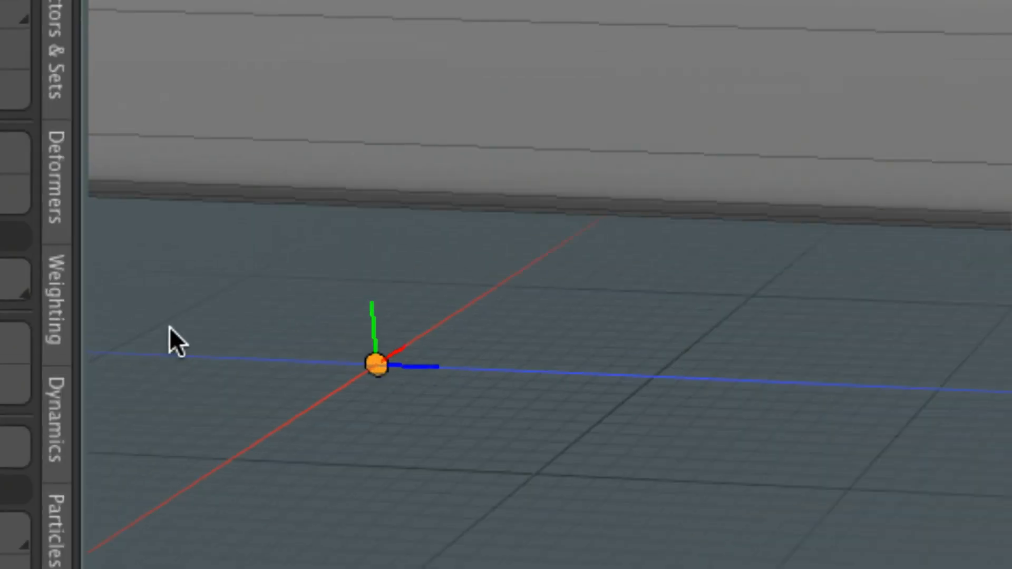
pyautogui.click(172, 329)
pyautogui.click(485, 389)
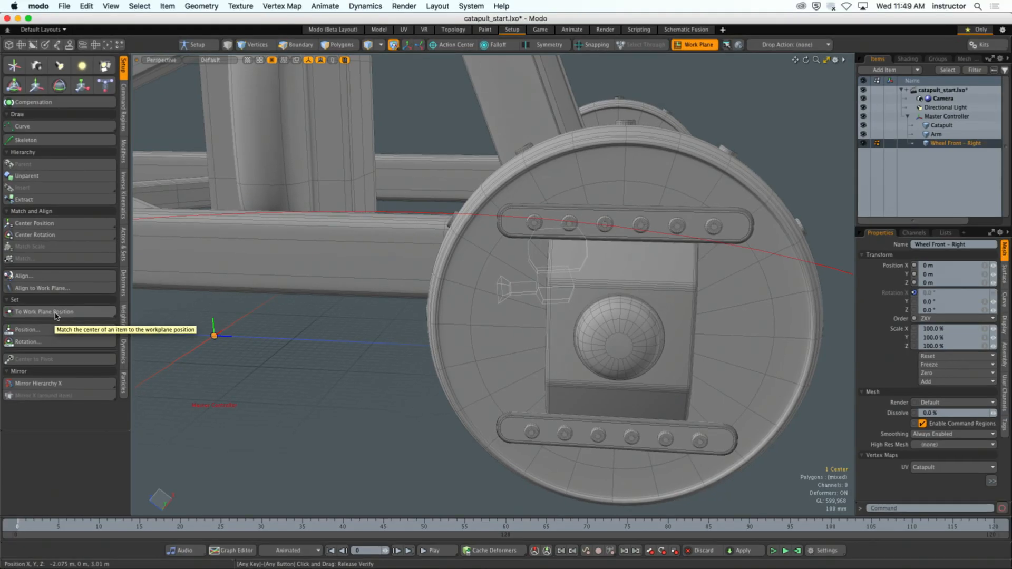
pyautogui.click(57, 314)
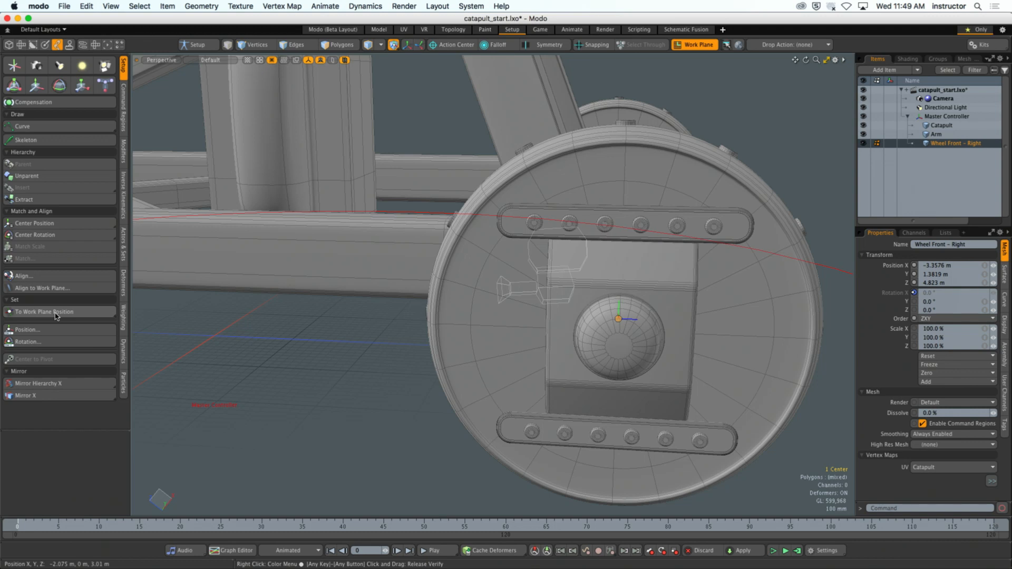
pyautogui.click(197, 350)
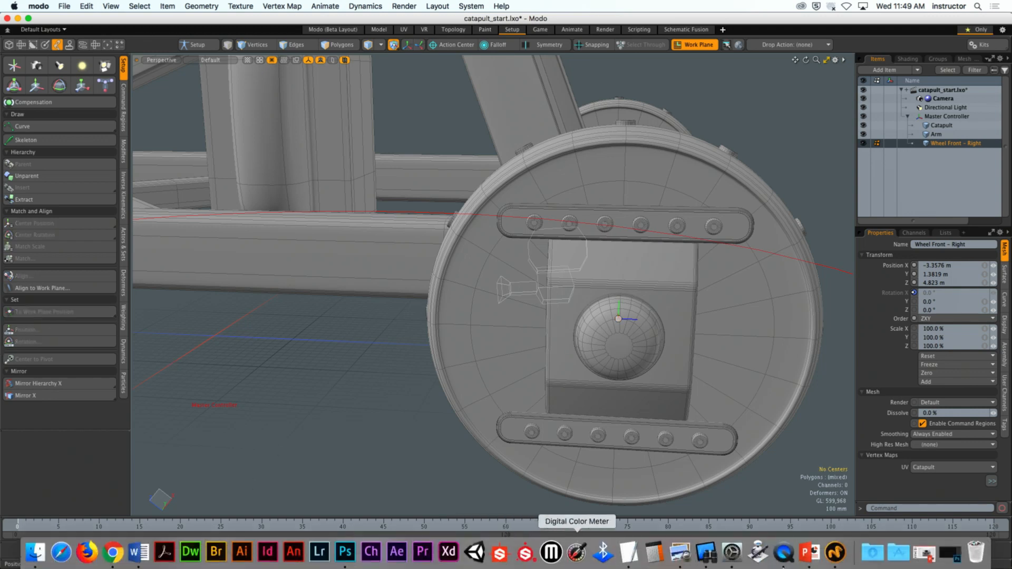
# - Switch to Remote Desktop and observe the computer where student 06 is logged in
pyautogui.click(706, 552)
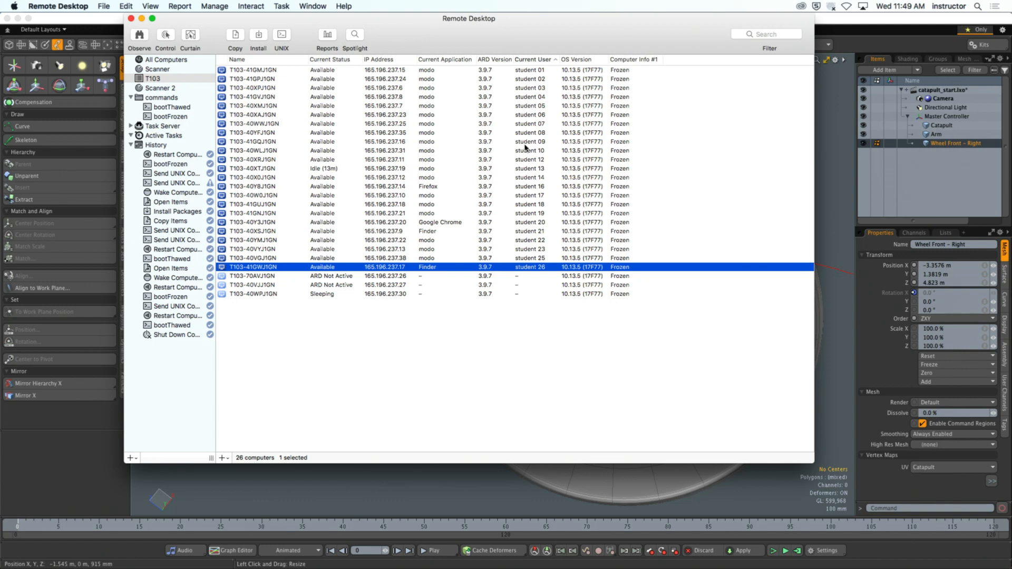
pyautogui.click(530, 115)
pyautogui.click(140, 35)
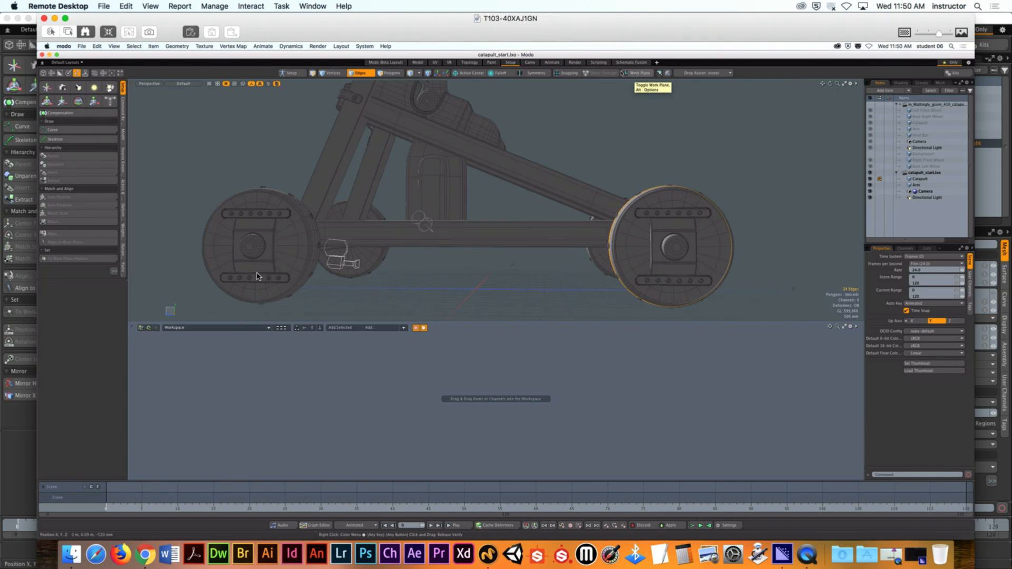
# - Check the student's catapult_start scene by switching between polygon and item selection and seeing which mesh the wheels belong to
pyautogui.click(393, 73)
pyautogui.click(394, 74)
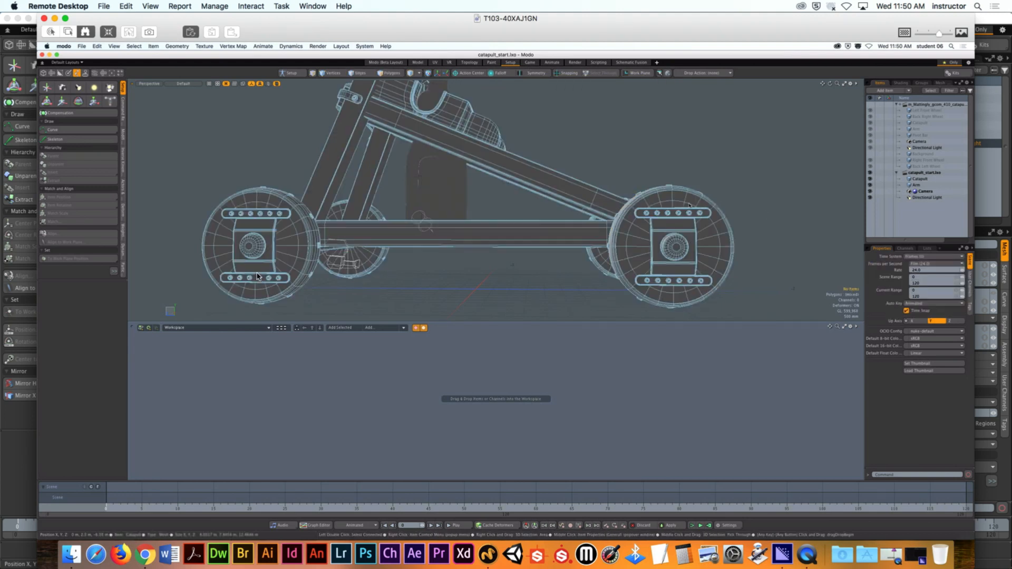
pyautogui.press('3')
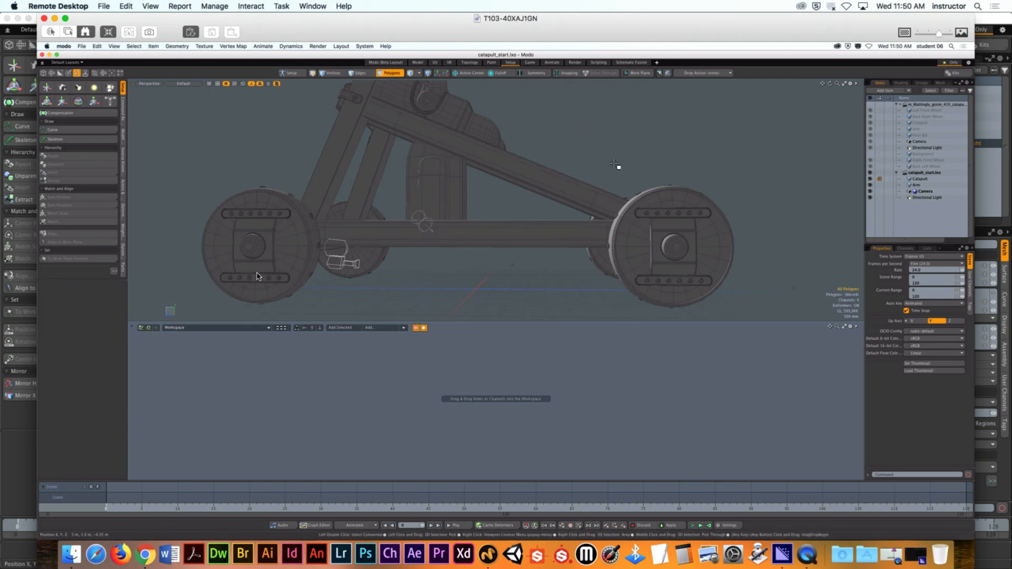
pyautogui.click(394, 73)
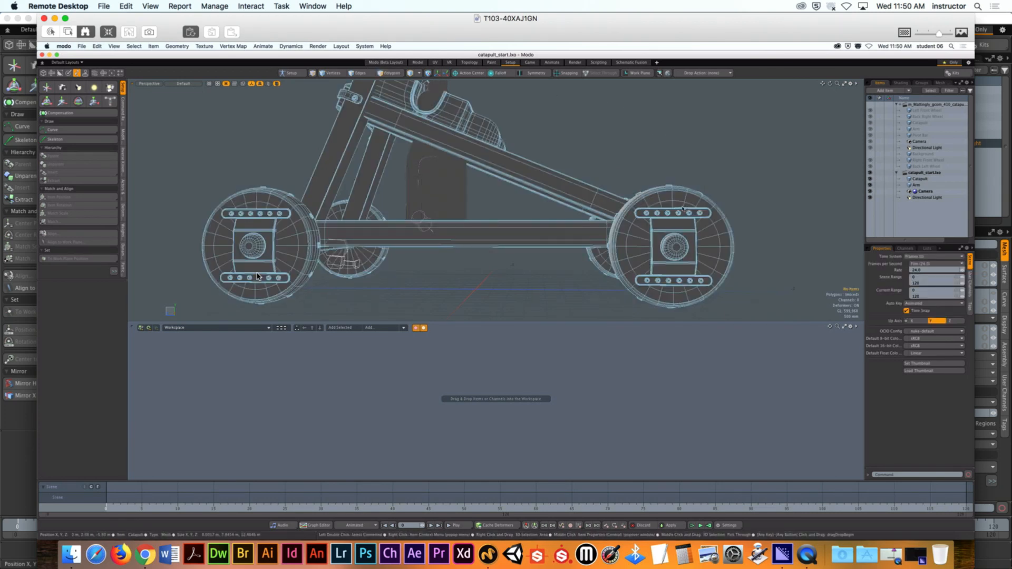
pyautogui.click(682, 204)
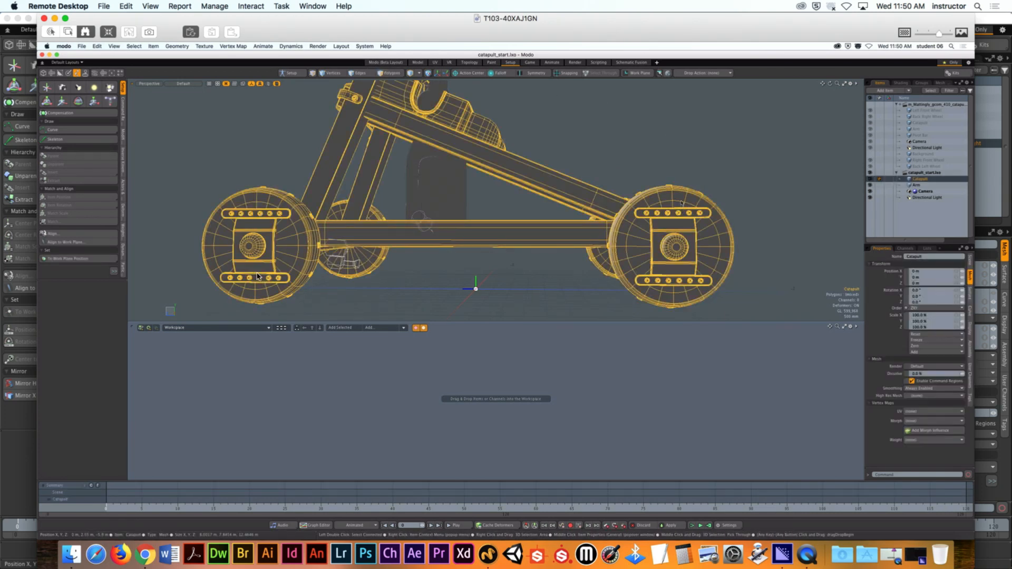
pyautogui.click(764, 176)
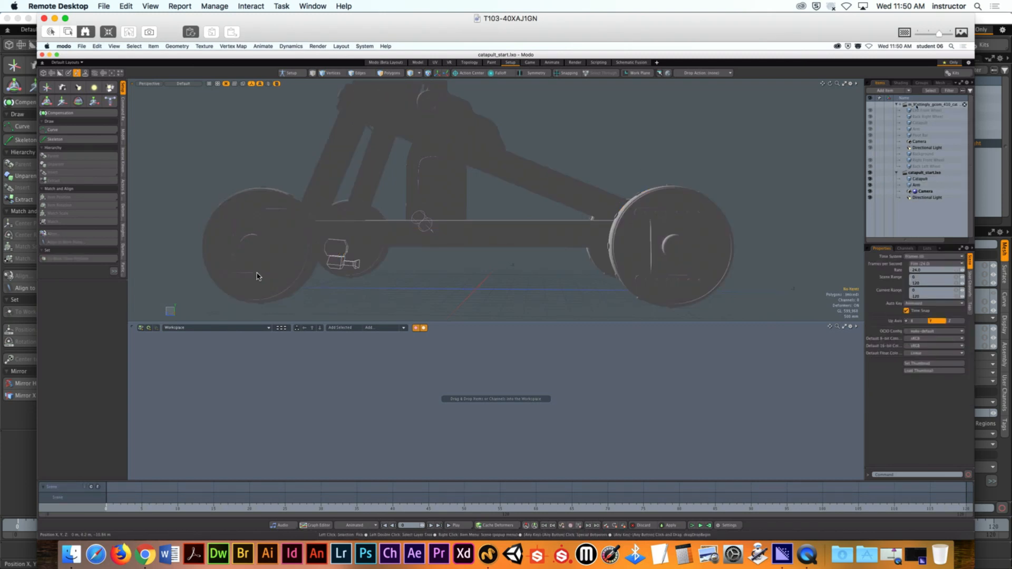
# - Make the student's own catapult scene active and select the center of its Left Front Wheel for inspection
pyautogui.click(946, 106)
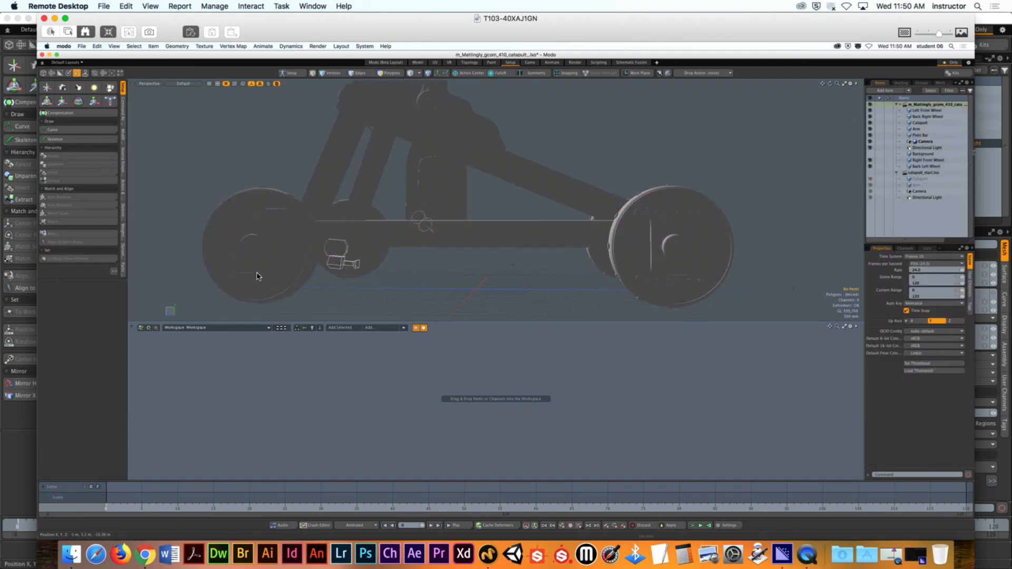
pyautogui.click(926, 111)
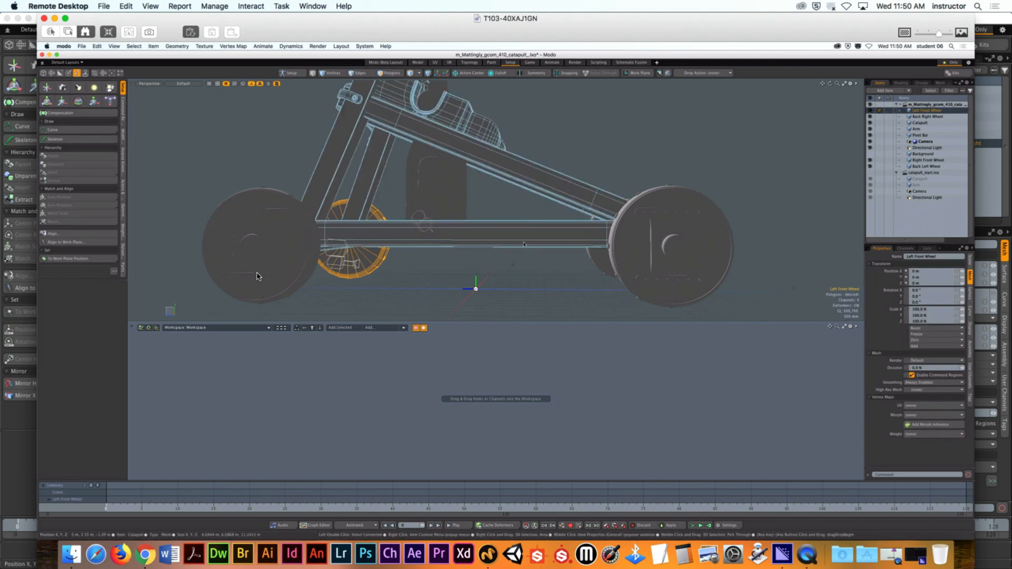
pyautogui.keyDown('alt'); pyautogui.moveTo(422, 220); pyautogui.dragTo(625, 192); pyautogui.keyUp('alt')
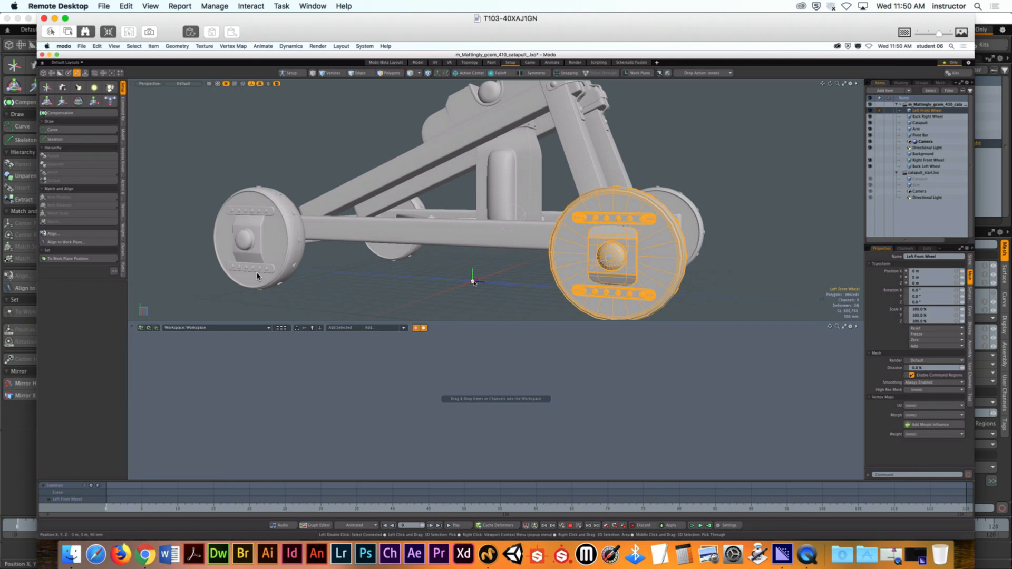
pyautogui.click(476, 282)
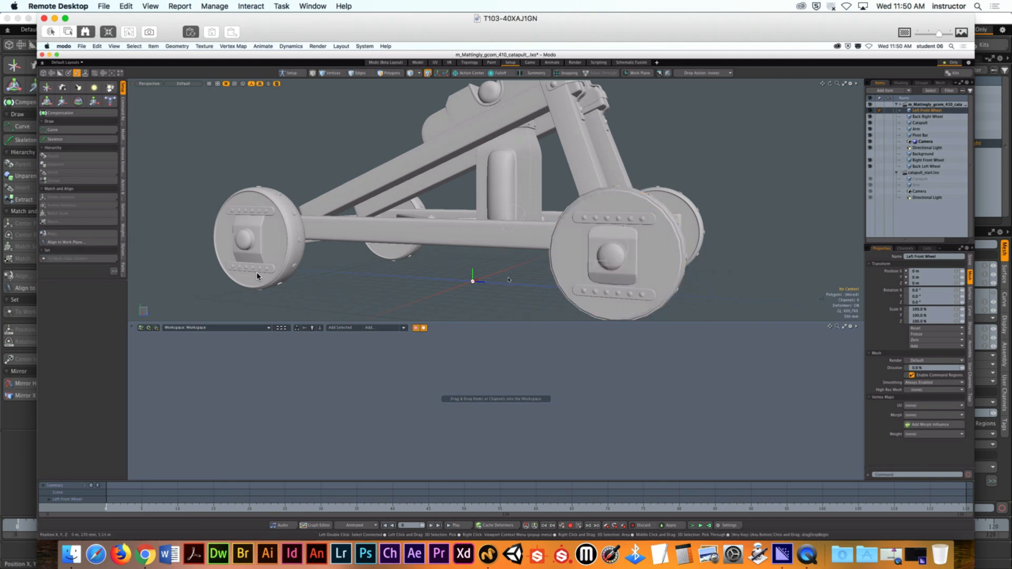
pyautogui.click(477, 283)
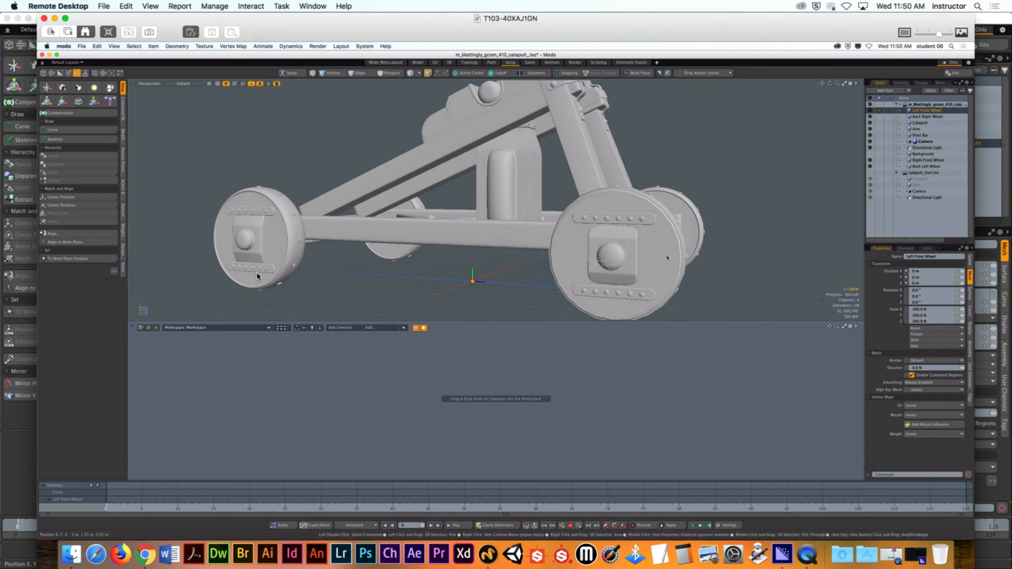
pyautogui.keyDown('alt'); pyautogui.moveTo(666, 258); pyautogui.dragTo(531, 293); pyautogui.keyUp('alt')
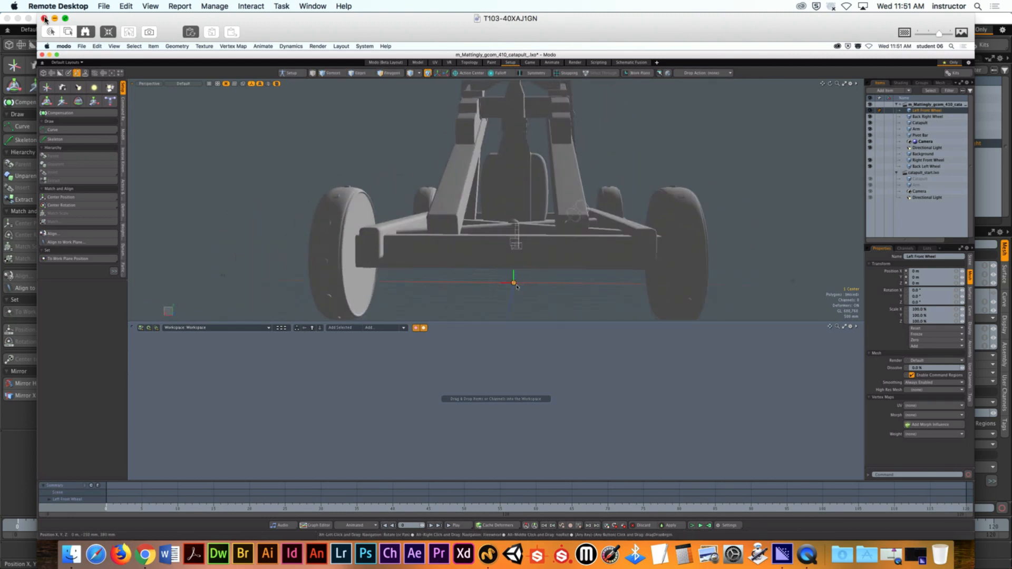
# - Close the student's remote screen and return to the front-right wheel in the local Modo scene
pyautogui.click(45, 18)
pyautogui.click(109, 22)
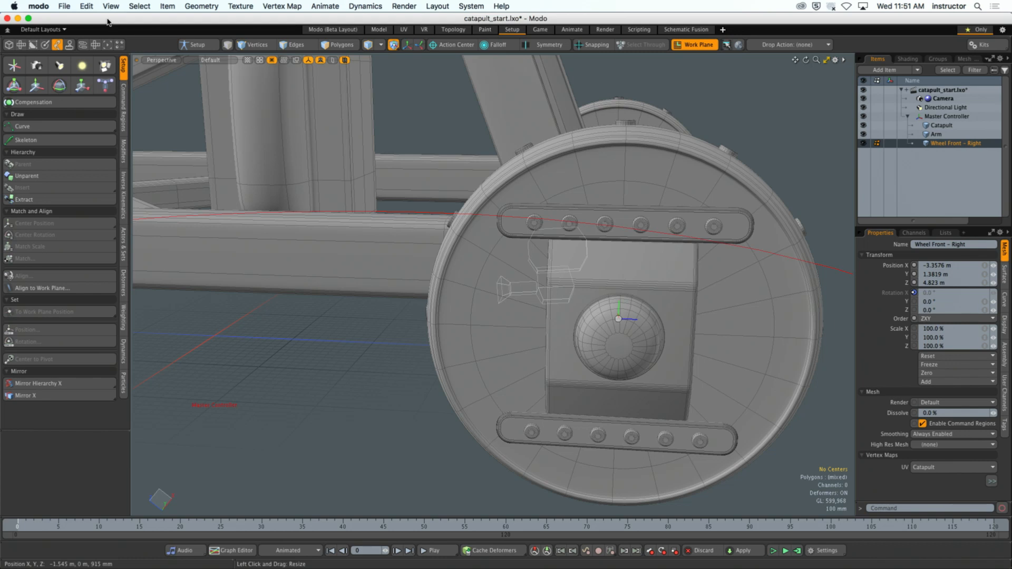
pyautogui.keyDown('alt'); pyautogui.moveTo(564, 158); pyautogui.dragTo(502, 158); pyautogui.keyUp('alt')
pyautogui.scroll(-3, 514, 164)
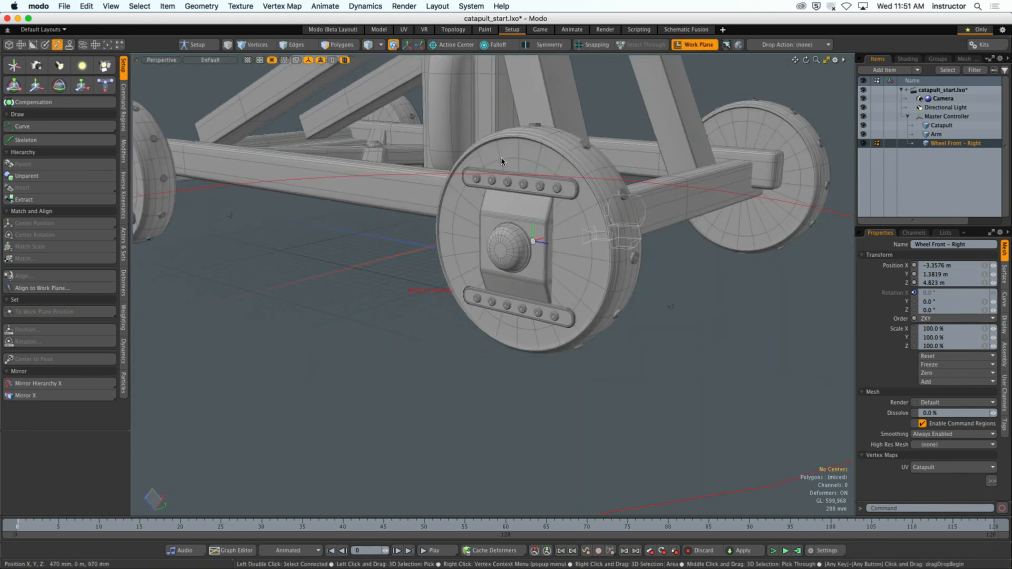
# - Return to item selection, deselect the front-right wheel and turn off the aligned work plane
pyautogui.press('5')
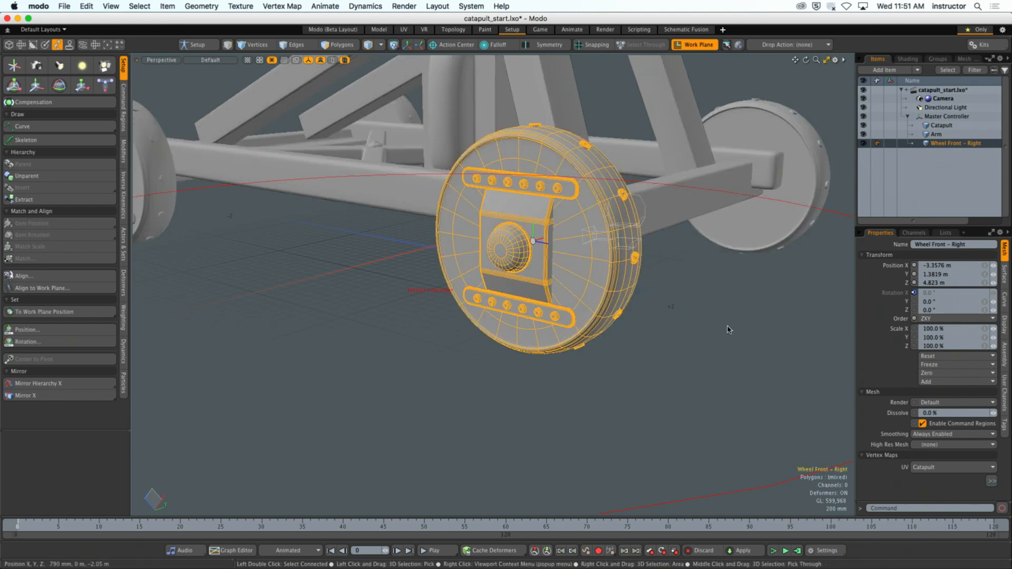
pyautogui.click(729, 329)
pyautogui.keyDown('alt'); pyautogui.moveTo(689, 289); pyautogui.dragTo(643, 330); pyautogui.keyUp('alt')
pyautogui.click(694, 45)
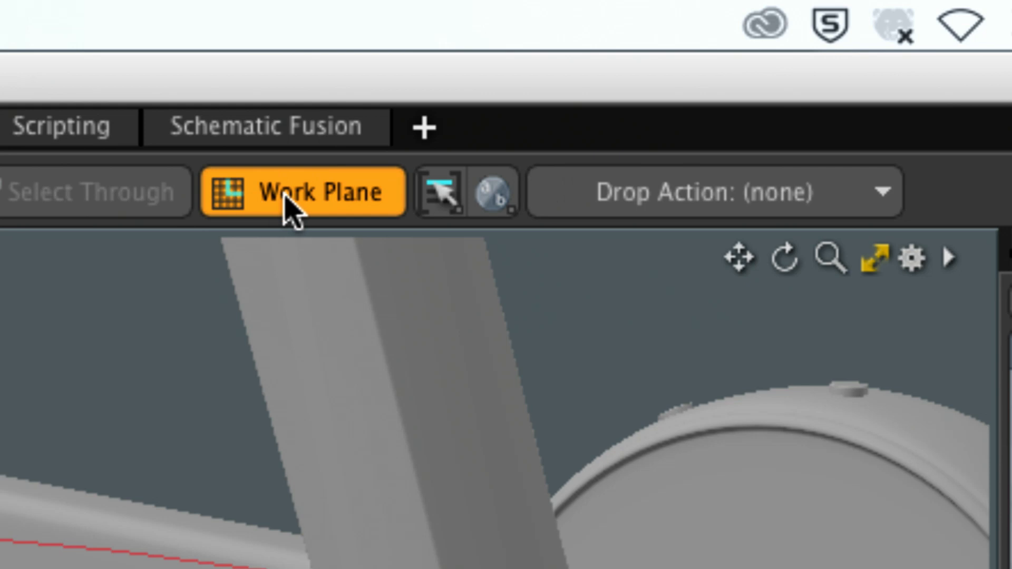
pyautogui.click(286, 206)
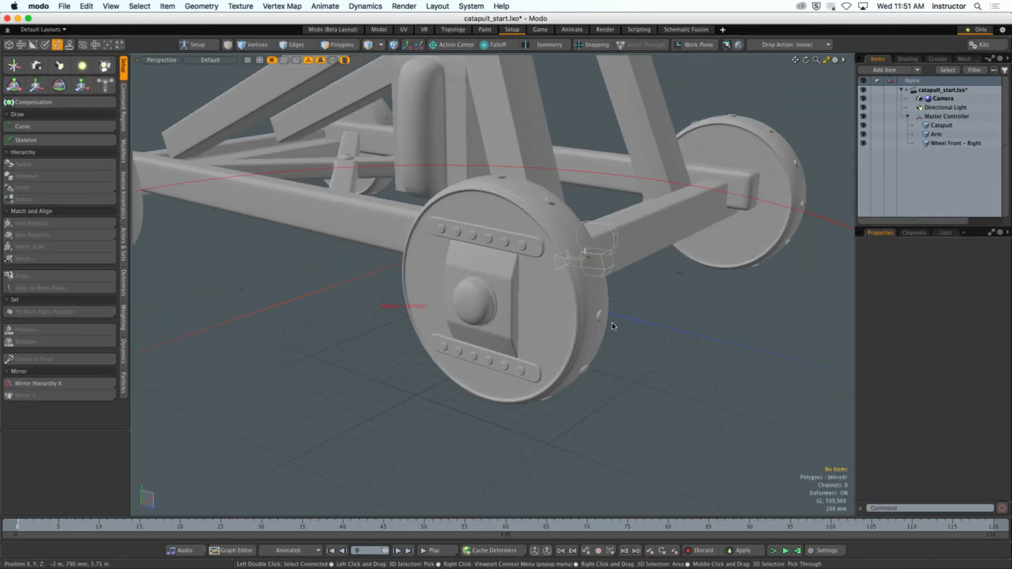
# - Select the front-right wheel and use the Rotate tool's handles to check its rotation center, leaving its rotation unchanged
pyautogui.click(590, 327)
pyautogui.keyDown('alt'); pyautogui.moveTo(662, 339); pyautogui.dragTo(551, 334); pyautogui.keyUp('alt')
pyautogui.press('e')
pyautogui.scroll(-5, 516, 336)
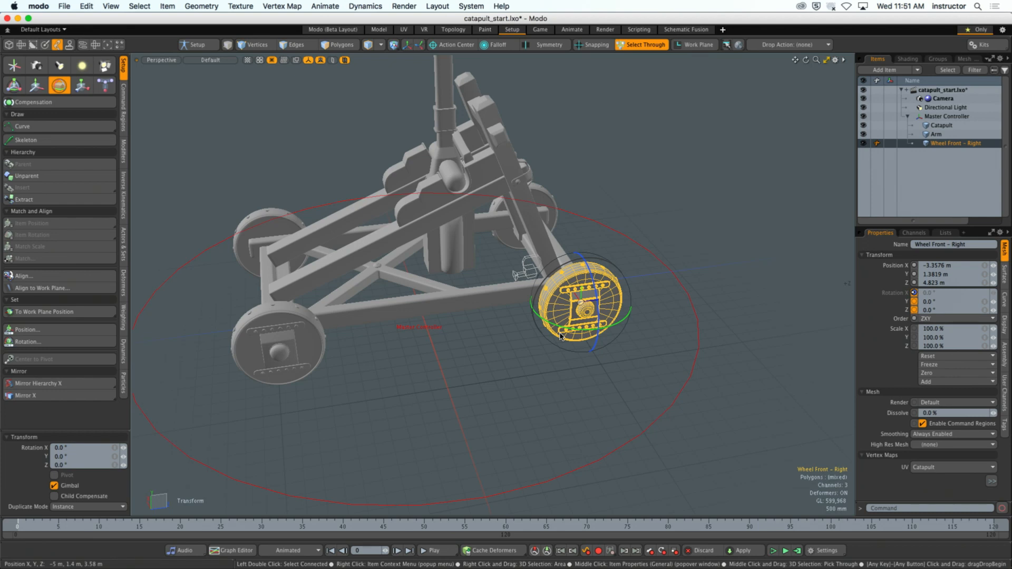
pyautogui.scroll(3, 559, 337)
pyautogui.press('space')
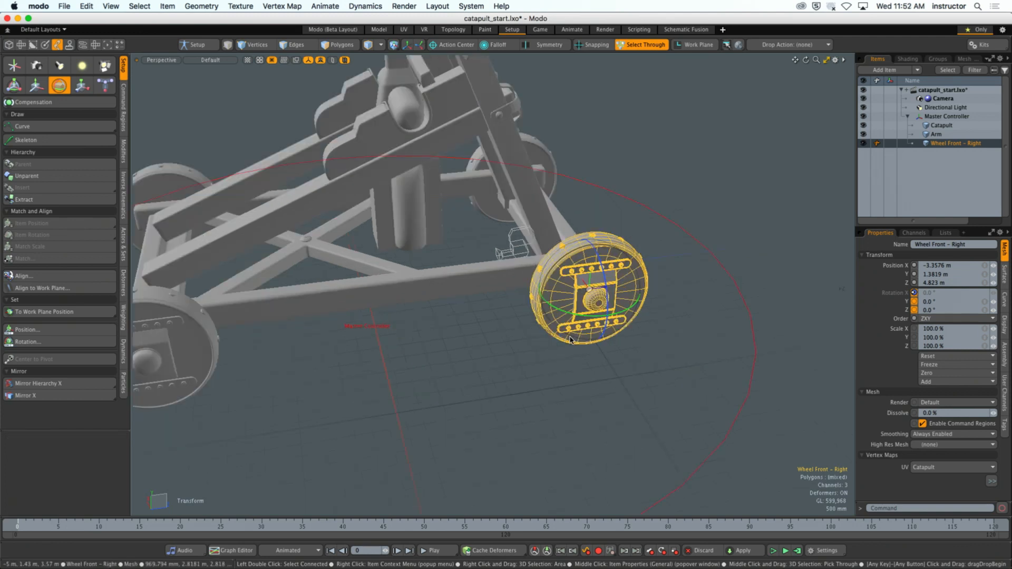
# - Test the wheel roll by moving the Master Controller to Z -60 mm and checking the front-right wheel's rotation
pyautogui.click(676, 215)
pyautogui.scroll(-3, 675, 215)
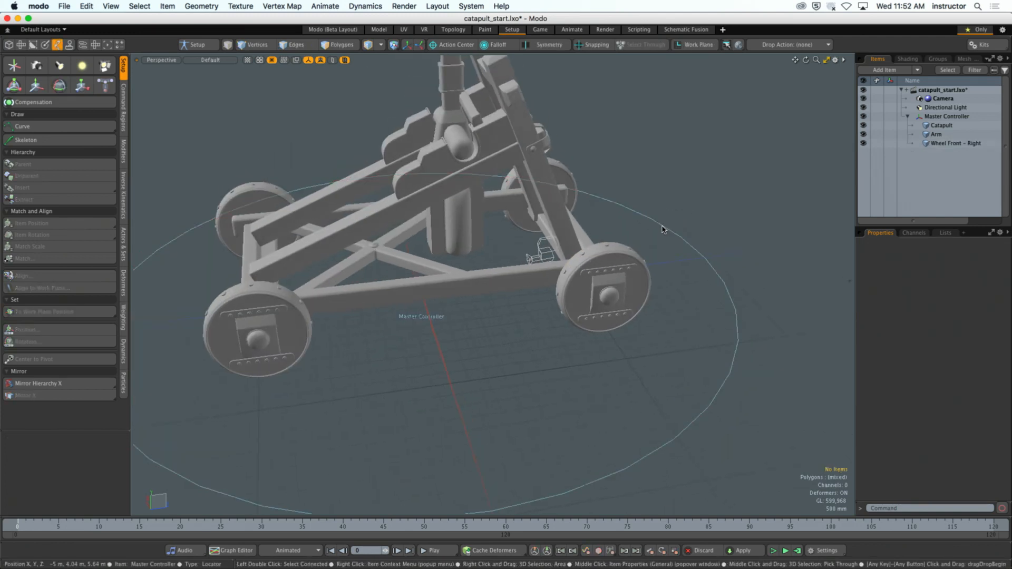
pyautogui.click(666, 237)
pyautogui.press('y')
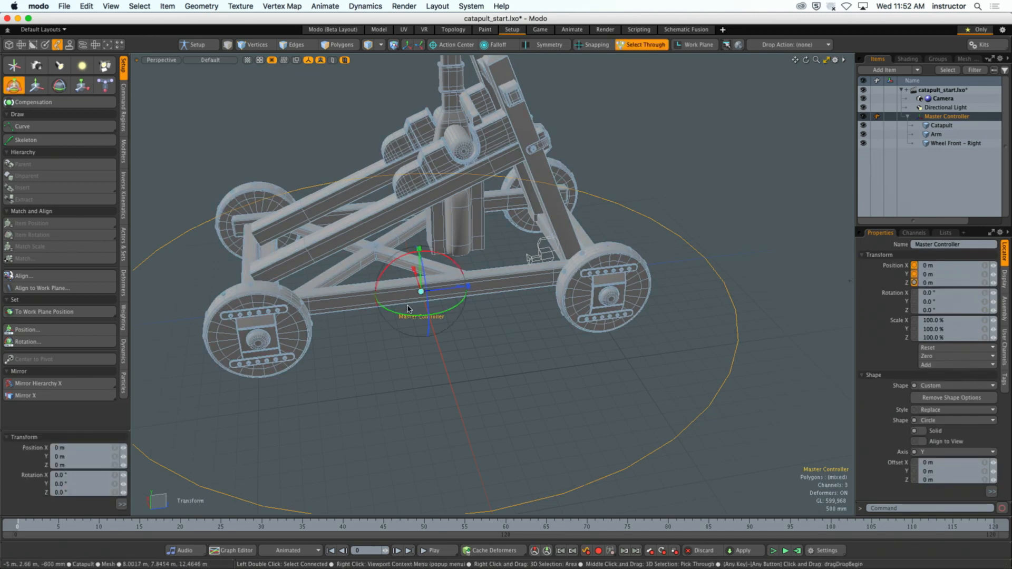
pyautogui.moveTo(442, 289)
pyautogui.mouseDown()
pyautogui.moveTo(498, 282)
pyautogui.moveTo(441, 289)
pyautogui.mouseUp()
pyautogui.click(605, 315)
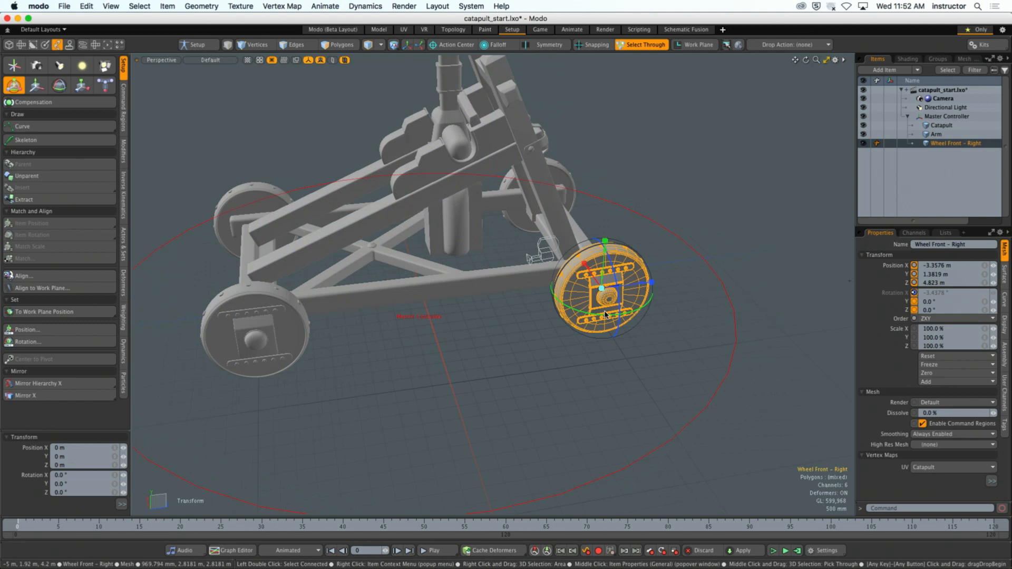
pyautogui.click(691, 287)
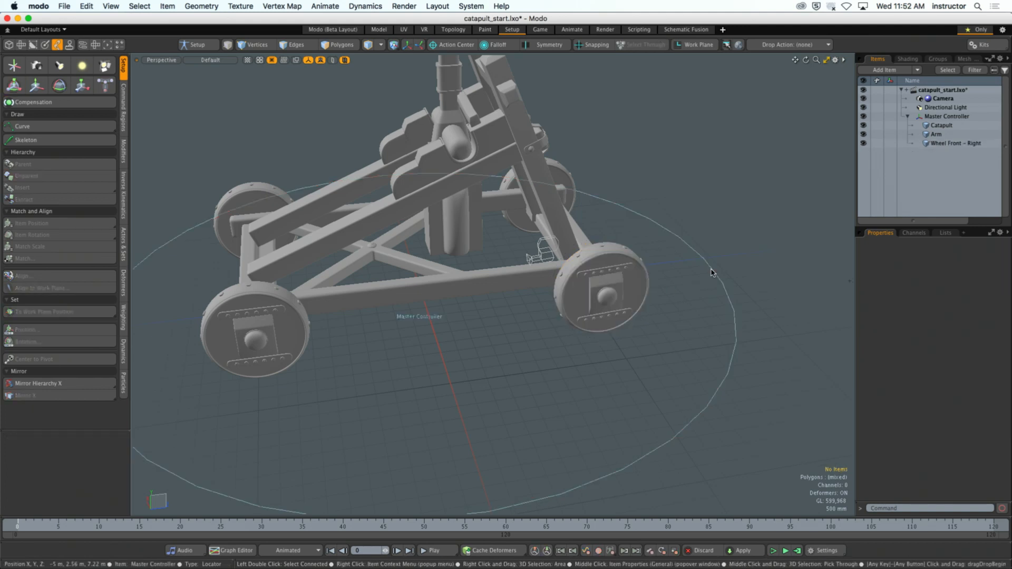
# - Move the Master Controller to Z 500 mm and examine the Revolve node driving the front-right wheel's Rotation X
pyautogui.click(711, 272)
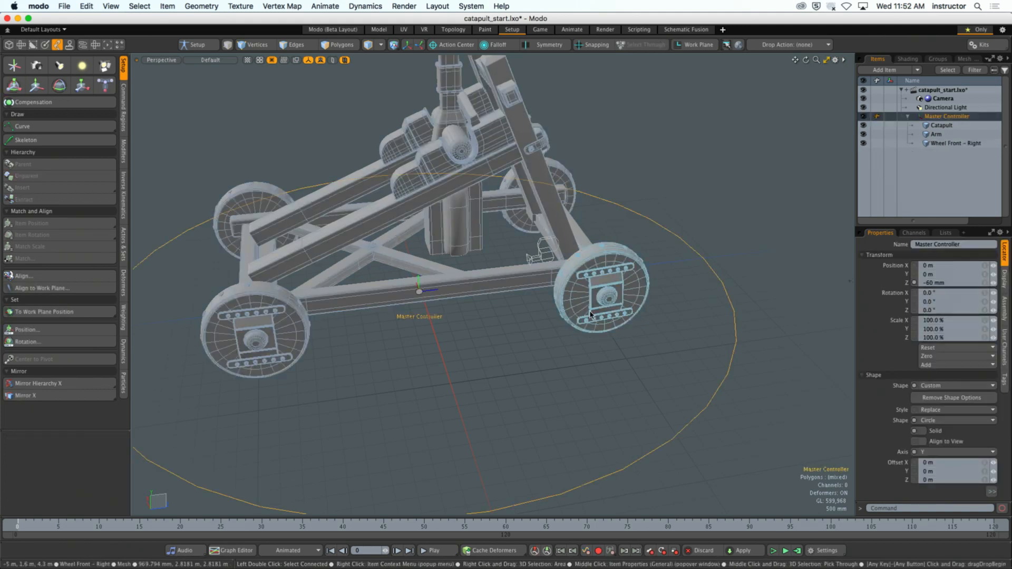
pyautogui.press('y')
pyautogui.moveTo(466, 287)
pyautogui.mouseDown()
pyautogui.moveTo(507, 282)
pyautogui.moveTo(476, 285)
pyautogui.mouseUp()
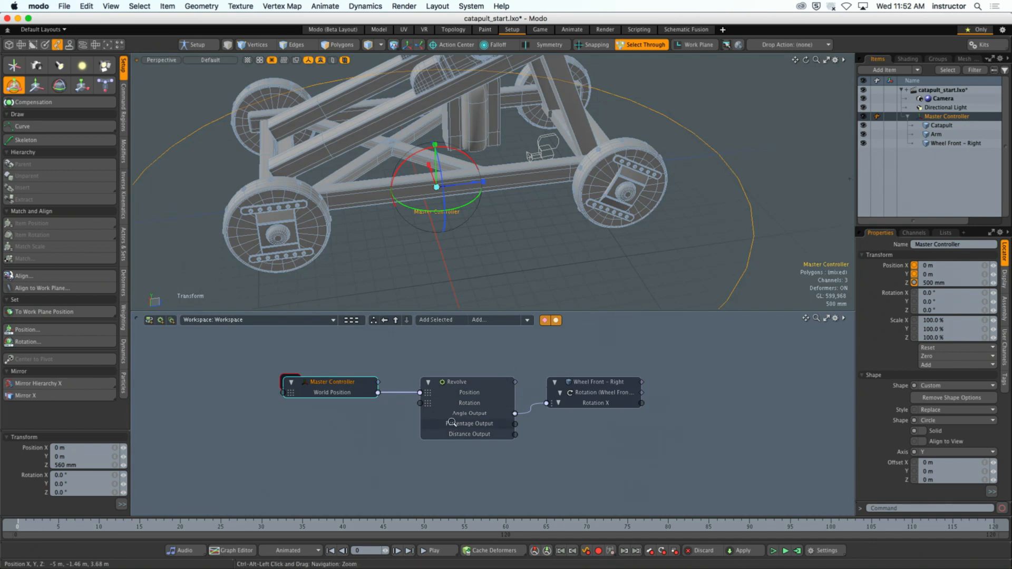
pyautogui.moveTo(483, 423); pyautogui.dragTo(495, 426, button='middle')
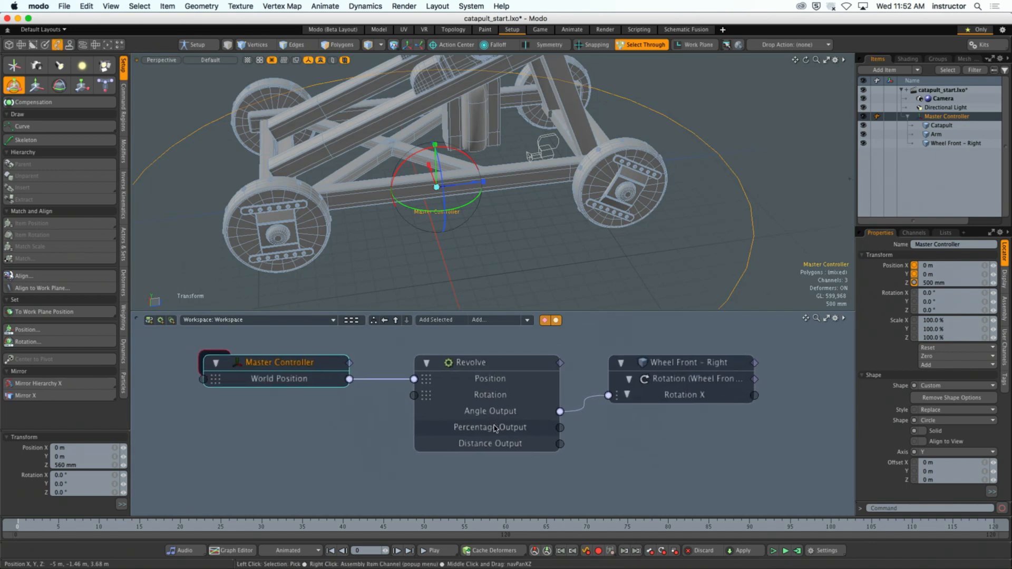
pyautogui.moveTo(494, 426)
# - Toggle the work plane alignment with nothing selected and select the front-right wheel's center
pyautogui.click(740, 110)
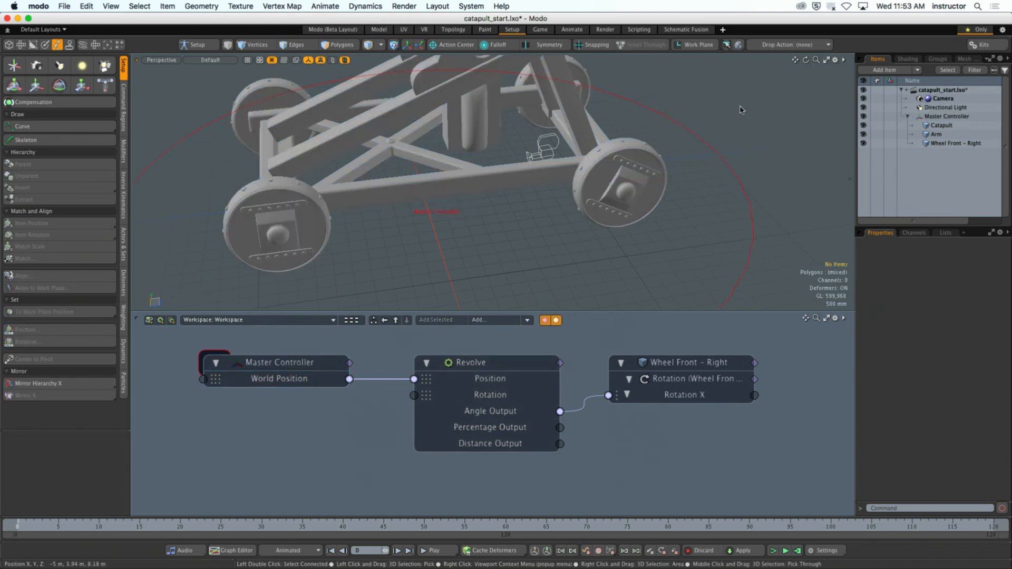
pyautogui.click(696, 45)
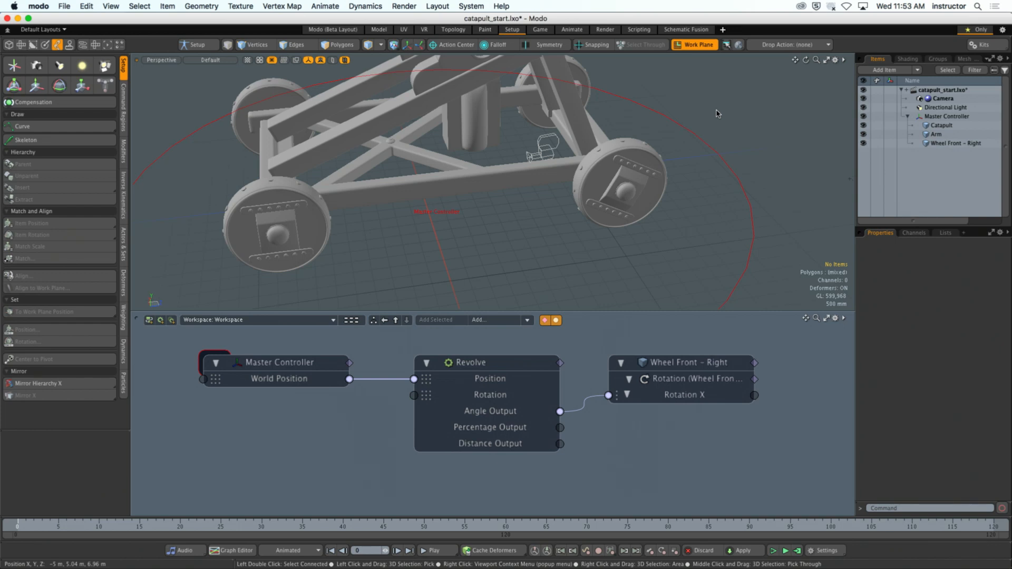
pyautogui.keyDown('alt'); pyautogui.moveTo(716, 112); pyautogui.dragTo(689, 224); pyautogui.keyUp('alt')
pyautogui.click(641, 208)
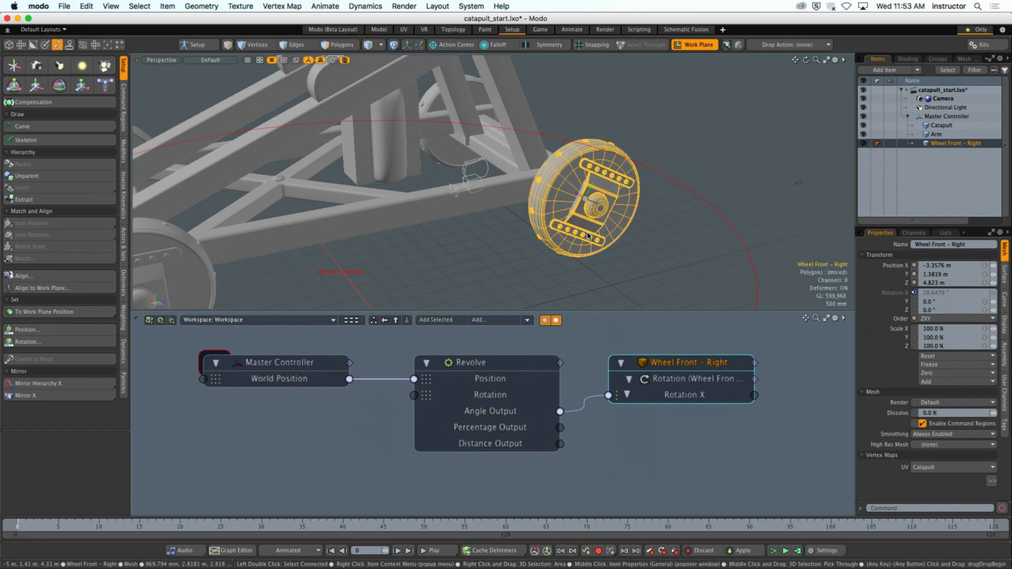
pyautogui.press('6')
pyautogui.click(584, 199)
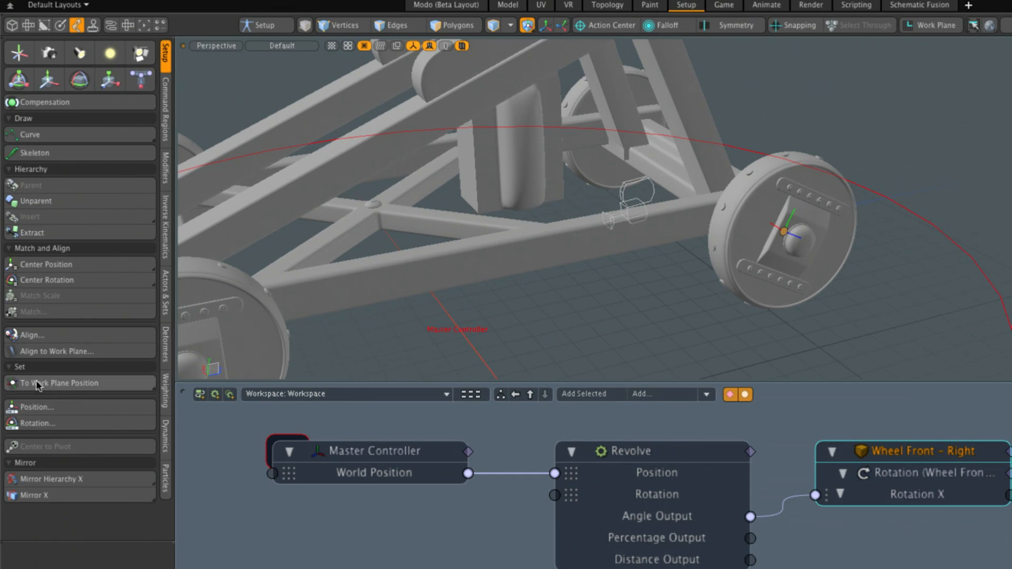
# - Set the front-right wheel's center to the default work plane position and undo that move
pyautogui.click(65, 383)
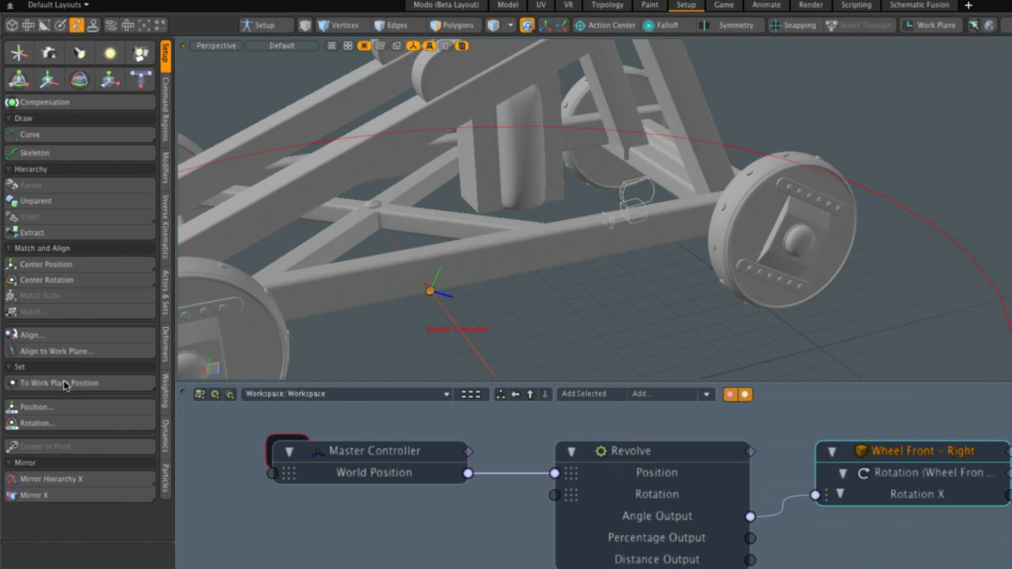
pyautogui.click(87, 406)
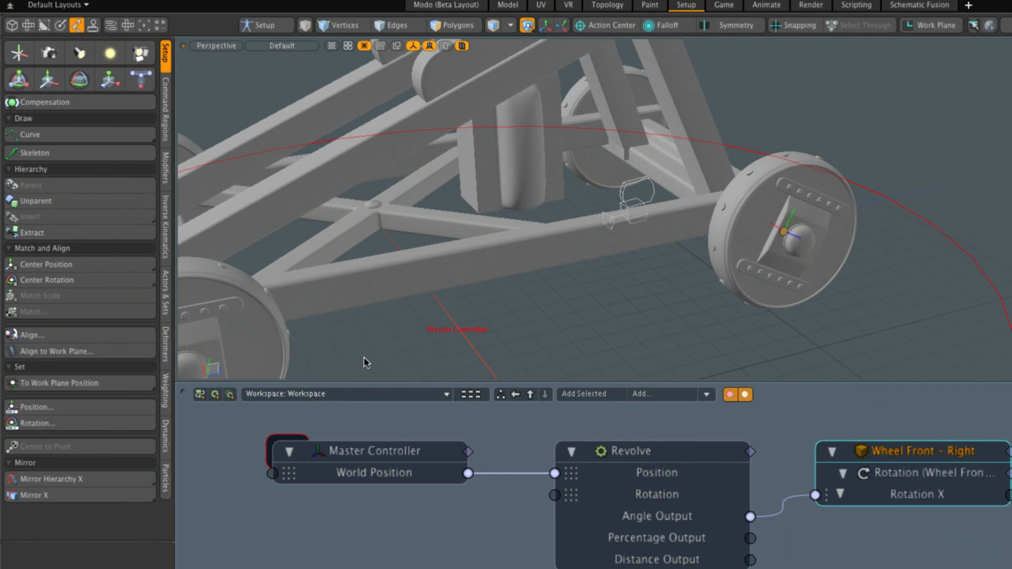